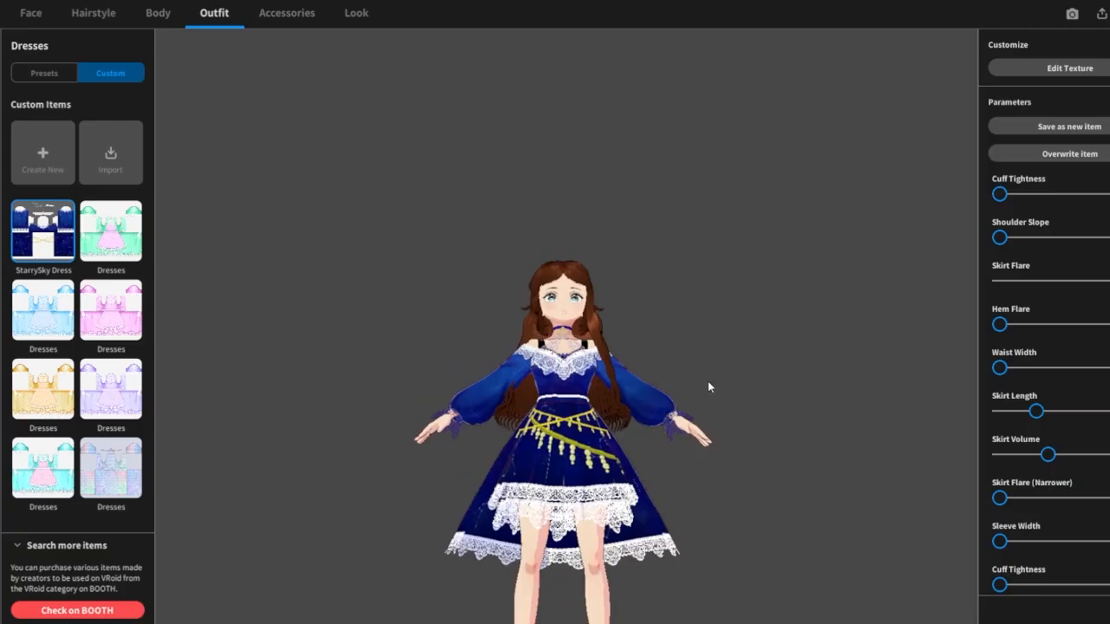
Replace the avatar's inner top with the first black strapless preset.
{"action": "middle_click_drag", "start_coordinate": [655, 378], "coordinate": [663, 333]}
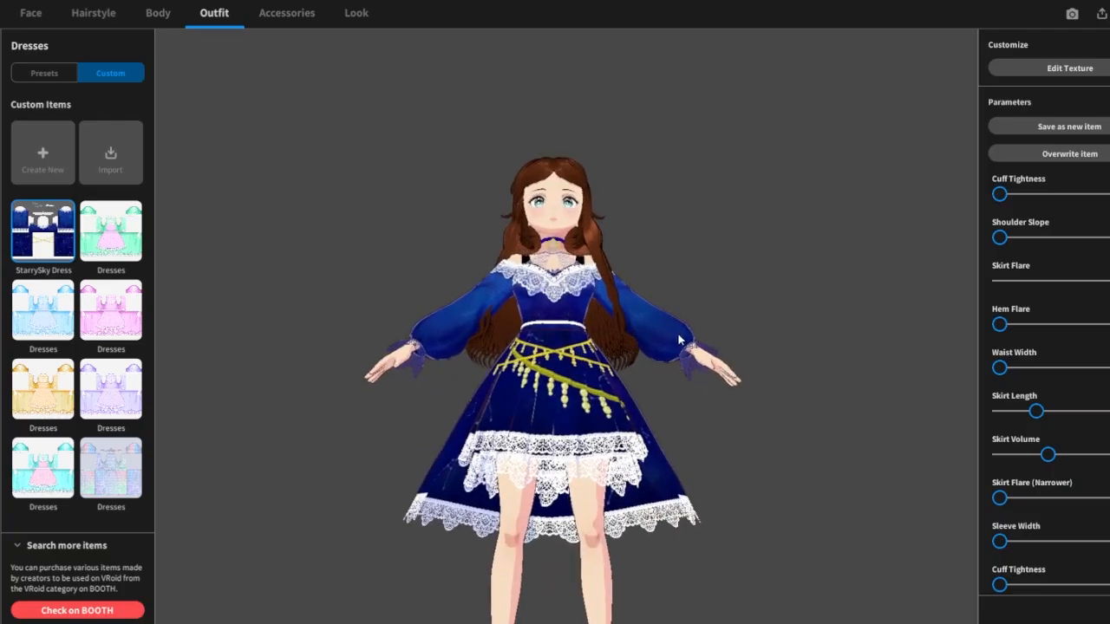
{"action": "scroll", "coordinate": [691, 317], "scroll_direction": "up", "scroll_amount": 3}
{"action": "scroll", "coordinate": [767, 285], "scroll_direction": "up", "scroll_amount": 1}
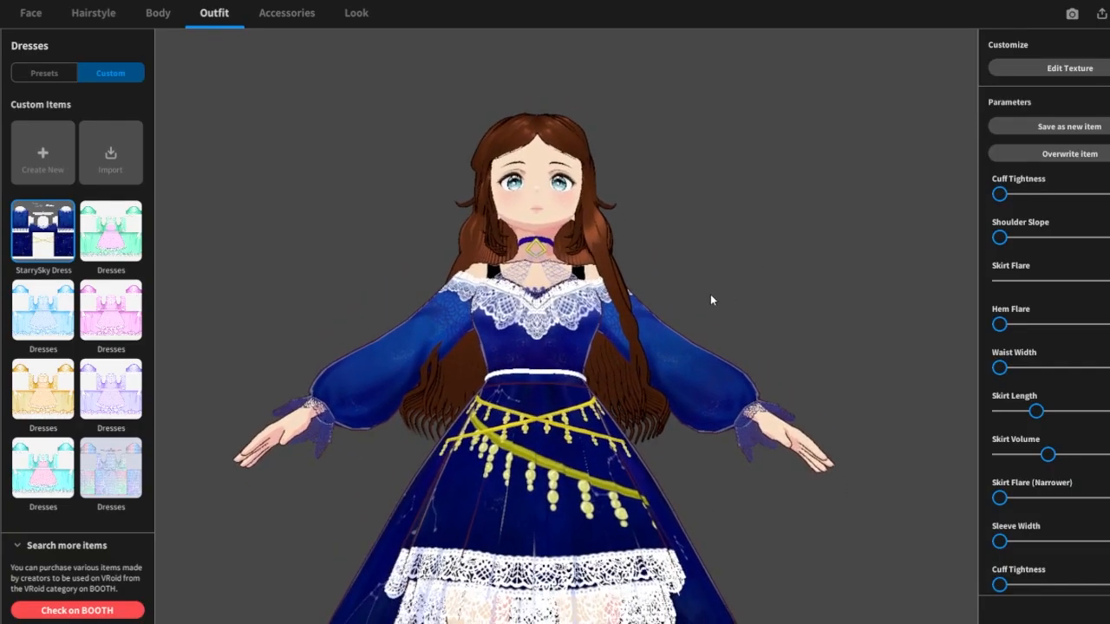
{"action": "scroll", "coordinate": [703, 309], "scroll_direction": "up", "scroll_amount": 2}
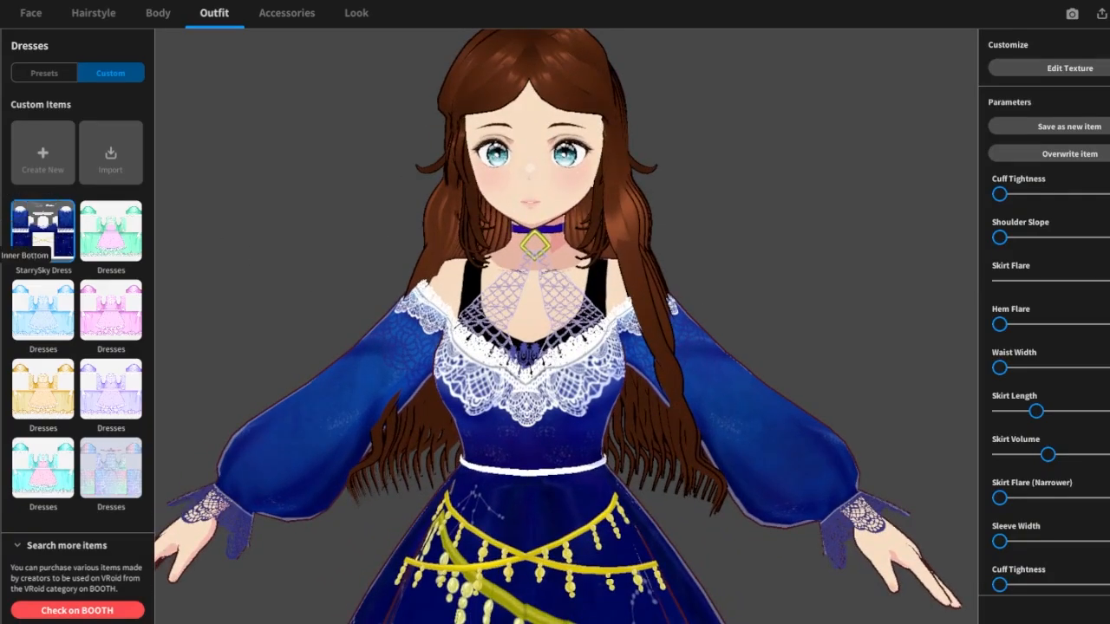
{"action": "left_click", "coordinate": [3, 225]}
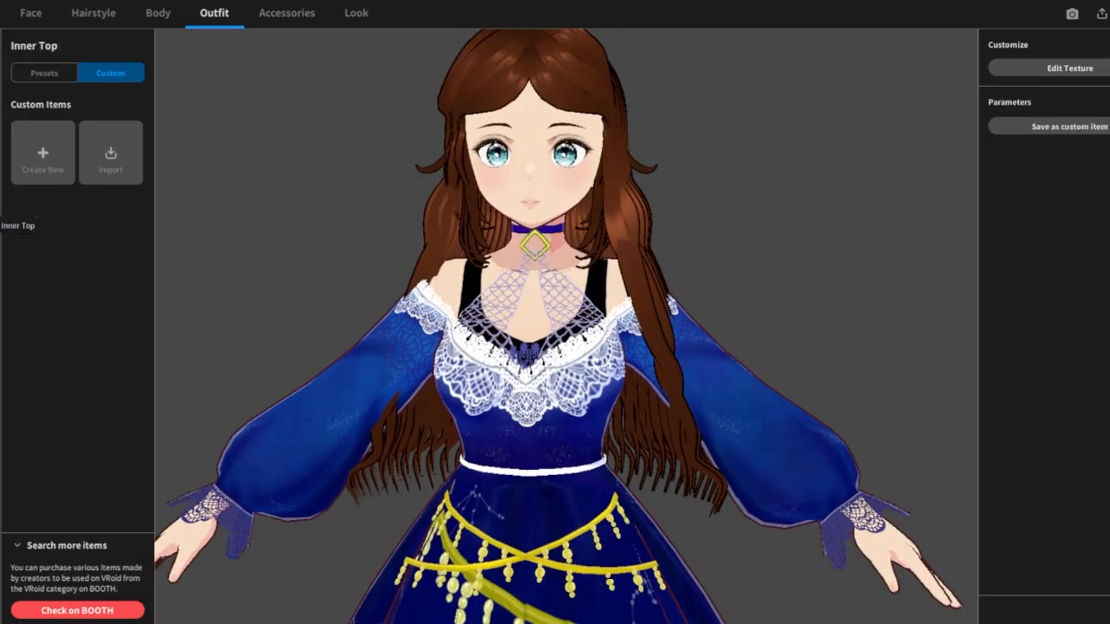
{"action": "left_click", "coordinate": [62, 78]}
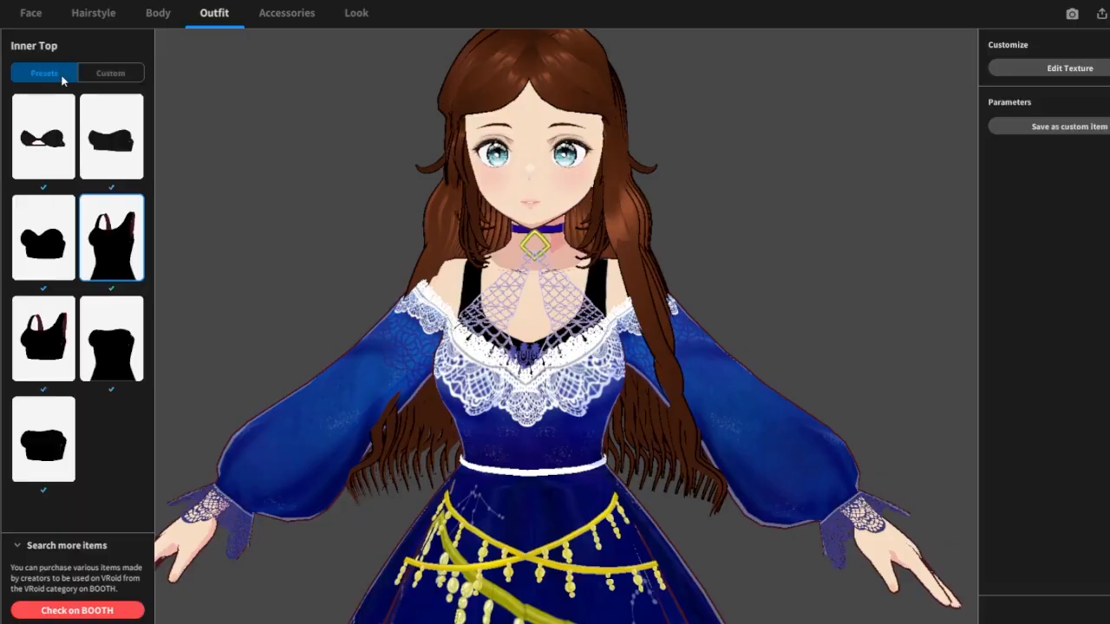
{"action": "left_click", "coordinate": [47, 150]}
{"action": "right_click_drag", "start_coordinate": [607, 138], "coordinate": [659, 132]}
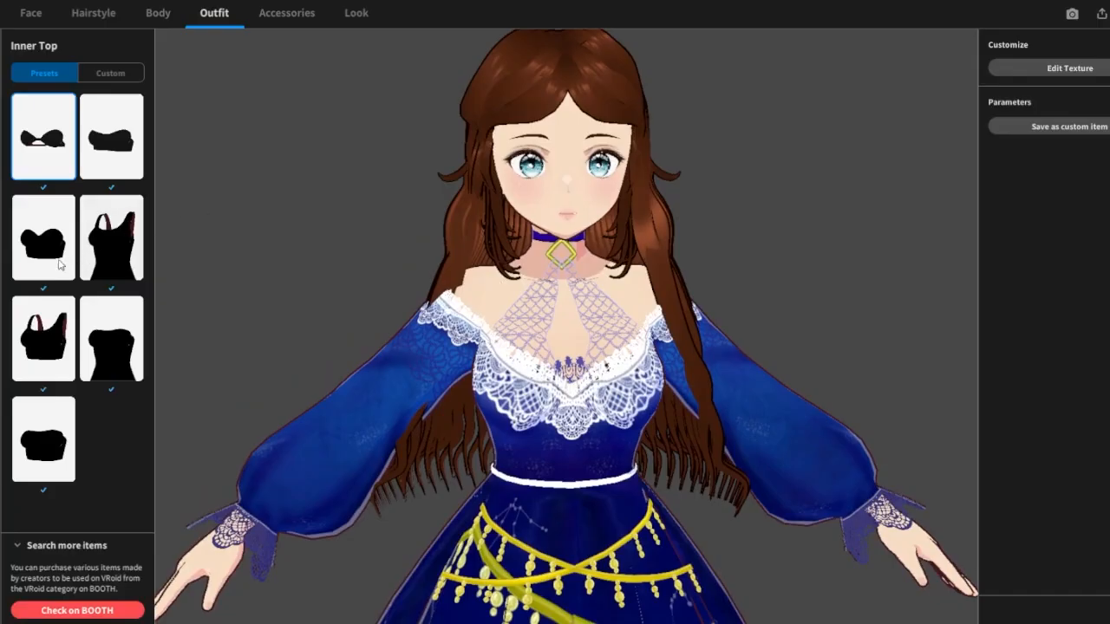
Choose the second black preset for the inner bottom and check the outfit from several angles.
{"action": "left_click", "coordinate": [1, 254]}
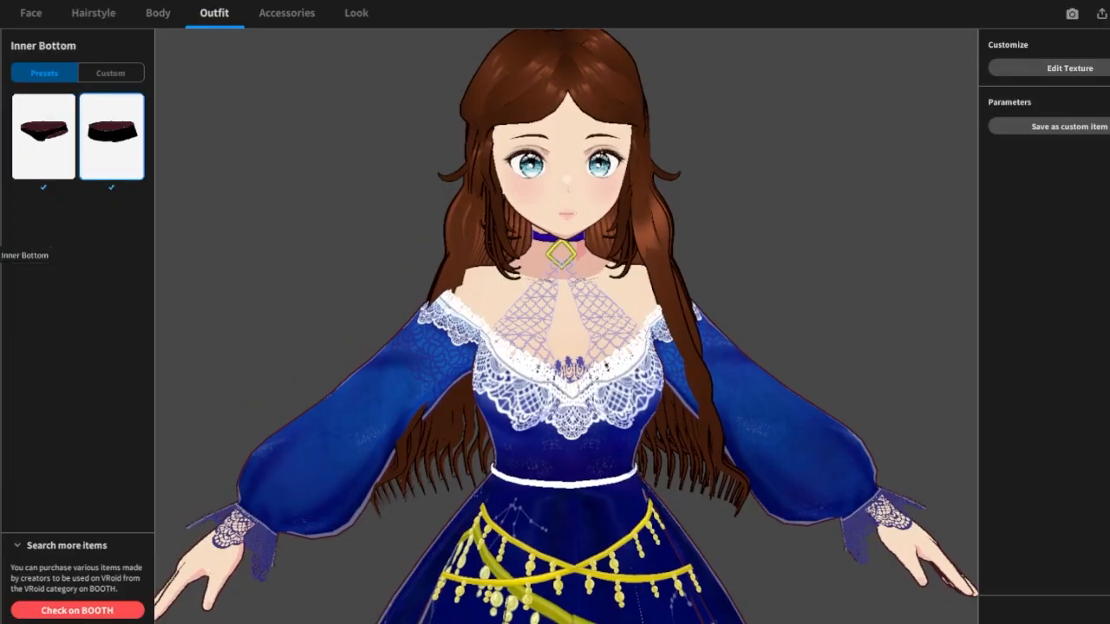
{"action": "left_click", "coordinate": [94, 154]}
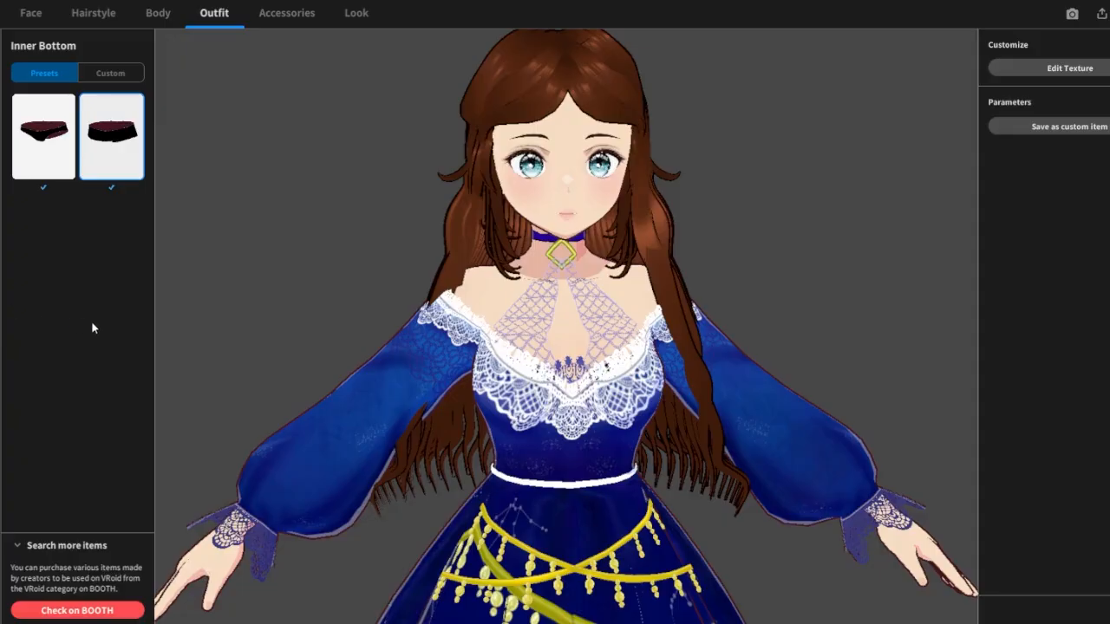
{"action": "right_click_drag", "start_coordinate": [733, 223], "coordinate": [759, 242]}
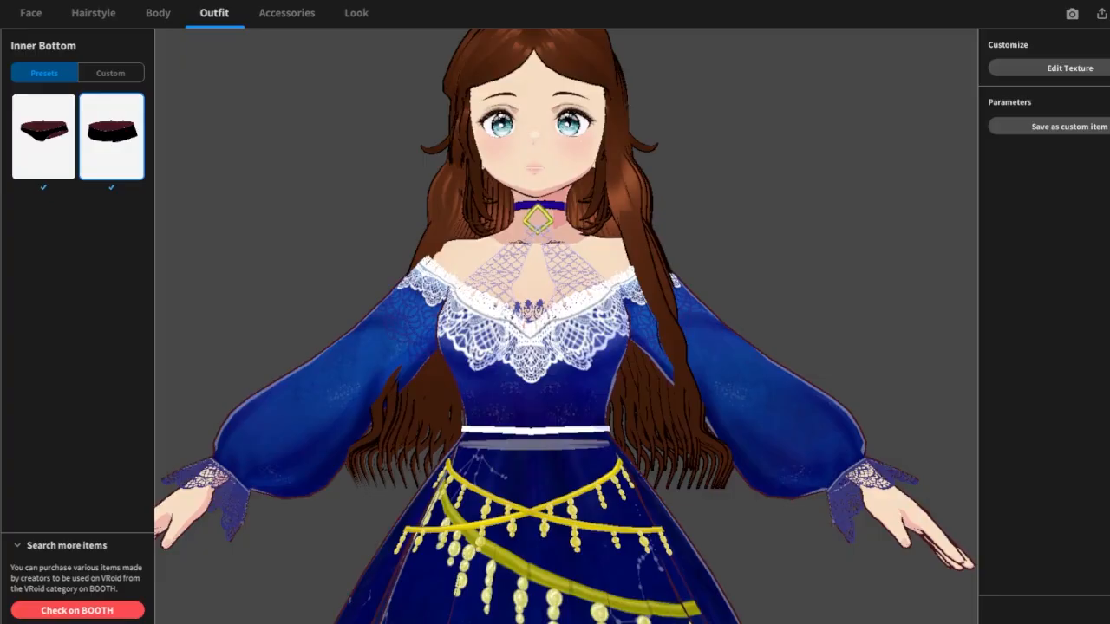
{"action": "scroll", "coordinate": [773, 283], "scroll_direction": "down", "scroll_amount": 5}
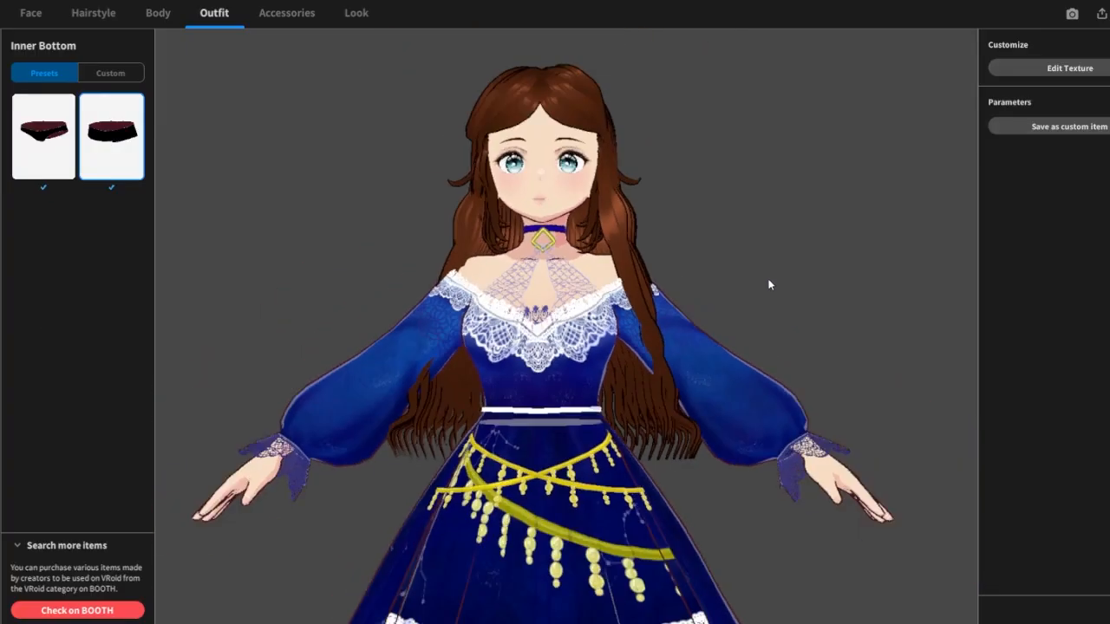
{"action": "right_click_drag", "start_coordinate": [765, 276], "coordinate": [414, 275]}
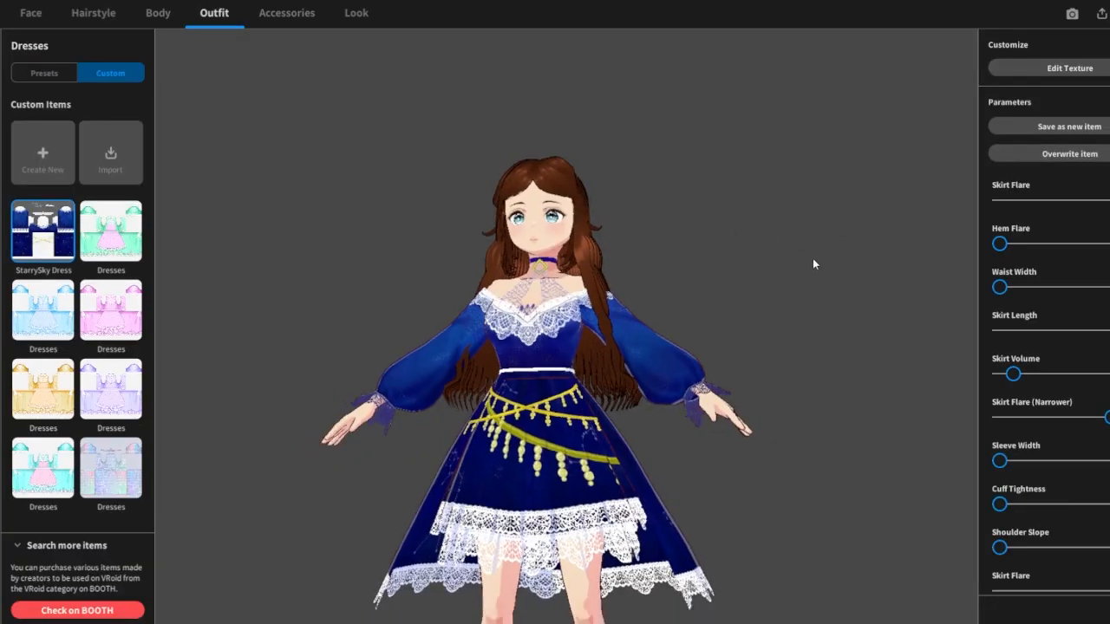
Slightly increase the Waist Width of the custom StarrySky Dress.
{"action": "scroll", "coordinate": [798, 268], "scroll_direction": "down", "scroll_amount": 5}
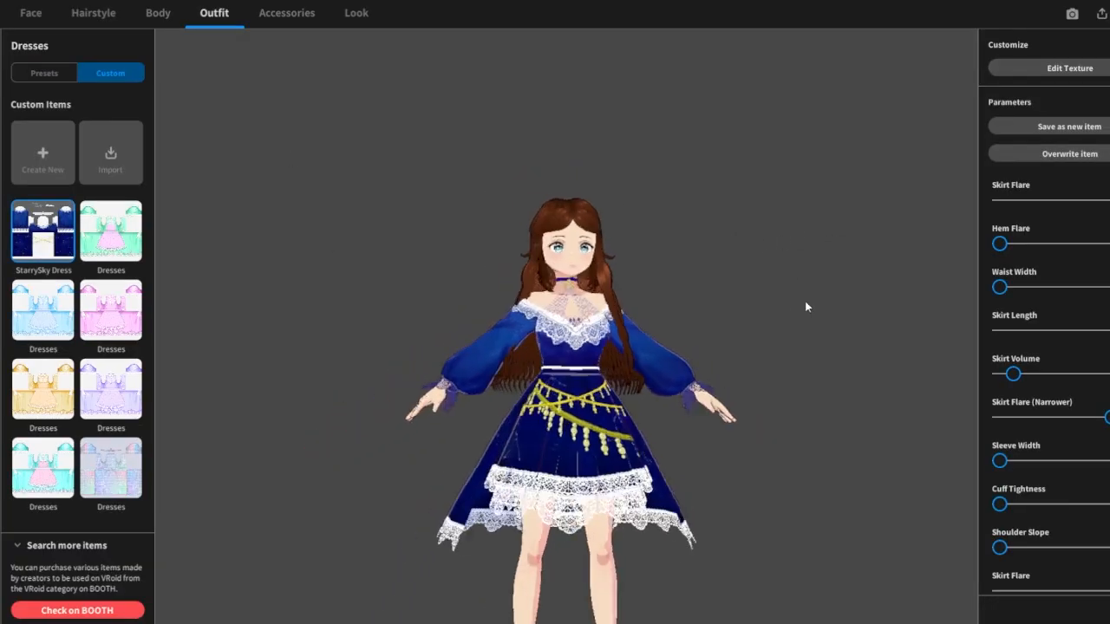
{"action": "right_click_drag", "start_coordinate": [793, 300], "coordinate": [784, 297]}
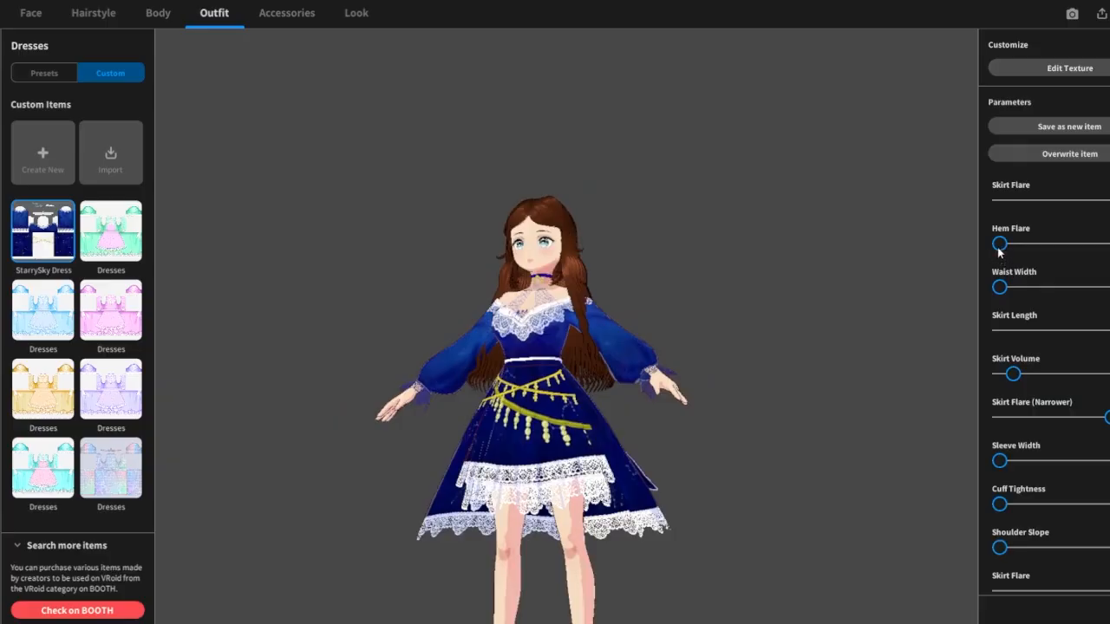
{"action": "left_click_drag", "start_coordinate": [1001, 248], "coordinate": [1015, 292]}
{"action": "right_click_drag", "start_coordinate": [787, 458], "coordinate": [780, 448]}
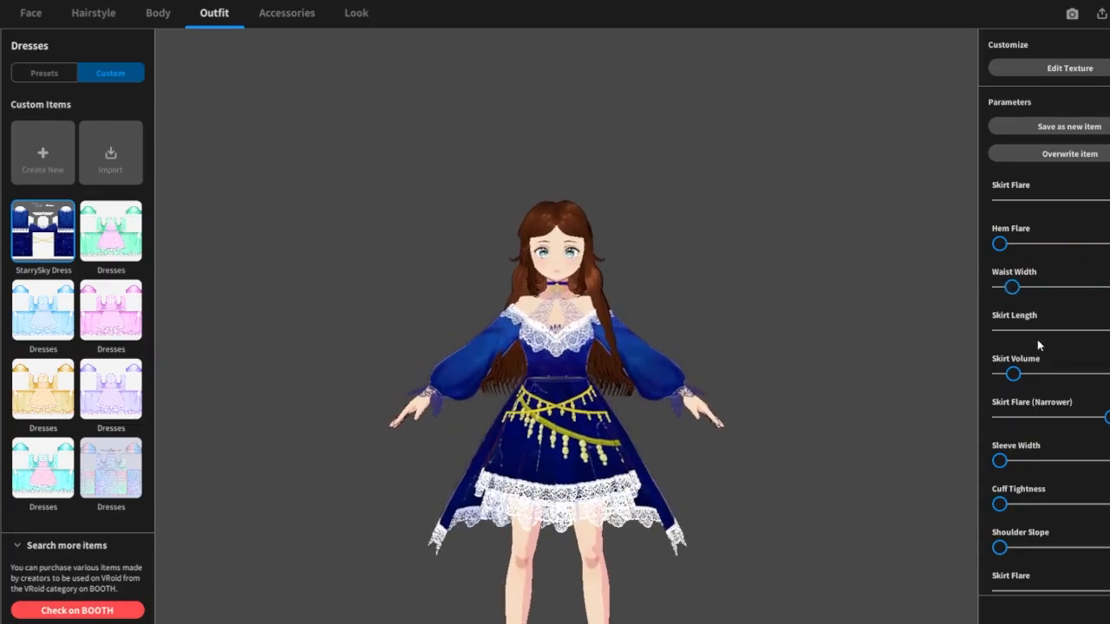
Reduce the StarrySky Dress's Skirt Volume to its minimum and raise Skirt Flare (Narrower).
{"action": "left_click_drag", "start_coordinate": [1013, 373], "coordinate": [942, 401]}
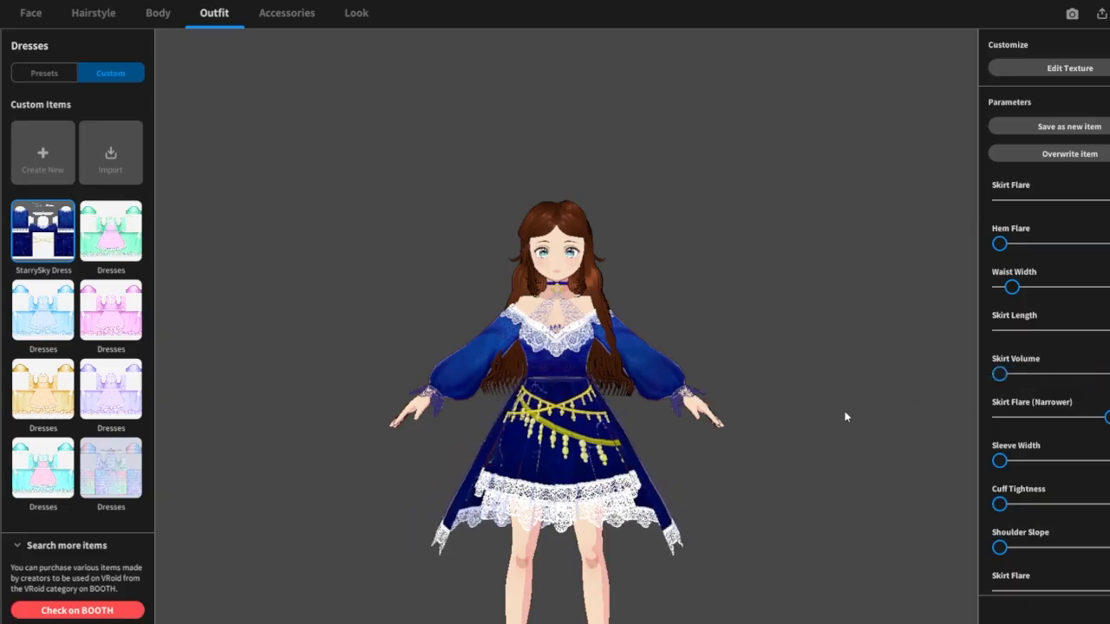
{"action": "mouse_move", "coordinate": [1089, 426]}
{"action": "left_mouse_down"}
{"action": "mouse_move", "coordinate": [949, 443]}
{"action": "mouse_move", "coordinate": [1109, 430]}
{"action": "left_mouse_up"}
Raise the StarrySky Dress's Sleeve Width strongly and its first Cuff Tightness below it slightly.
{"action": "scroll", "coordinate": [1050, 466], "scroll_direction": "down", "scroll_amount": 2}
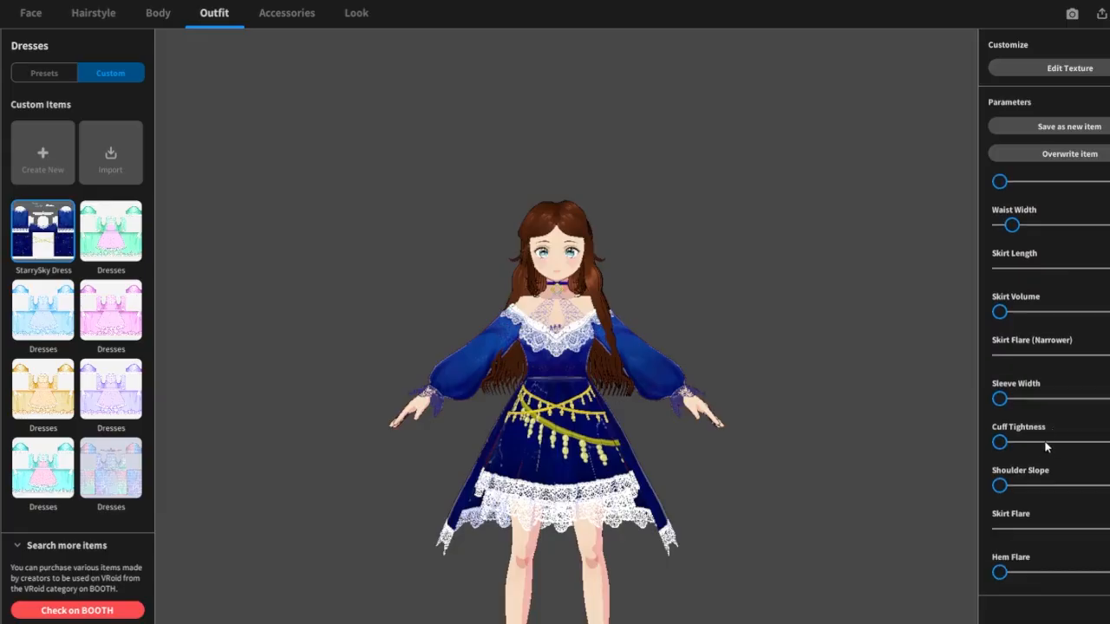
{"action": "left_click", "coordinate": [1026, 401]}
{"action": "left_click_drag", "start_coordinate": [1038, 405], "coordinate": [1109, 401]}
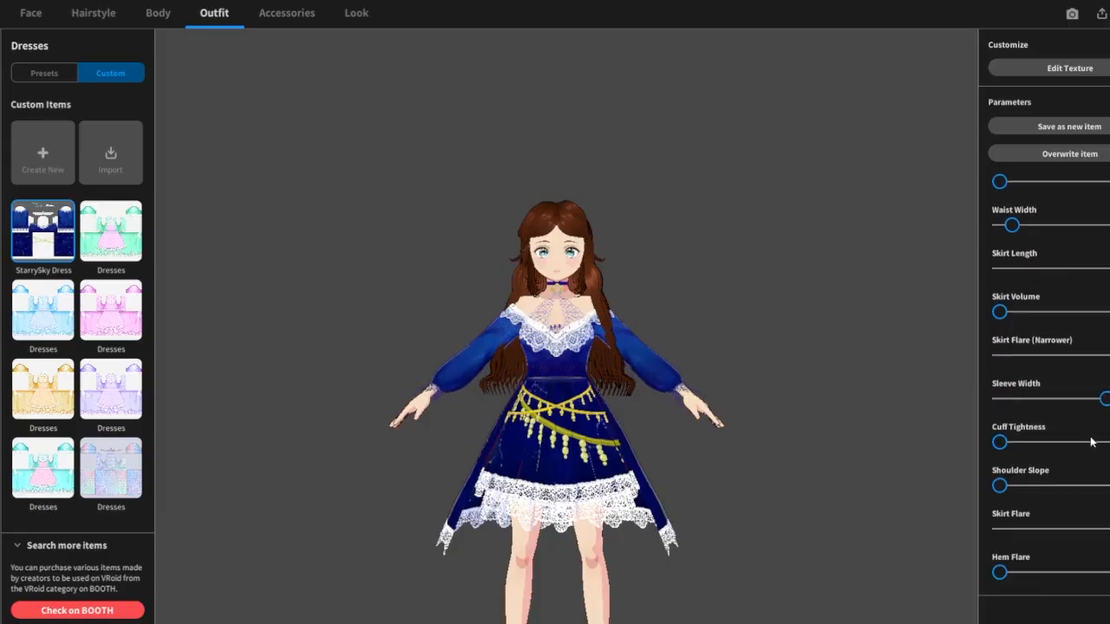
{"action": "mouse_move", "coordinate": [1015, 448]}
{"action": "left_mouse_down"}
{"action": "mouse_move", "coordinate": [1095, 463]}
{"action": "mouse_move", "coordinate": [1020, 460]}
{"action": "left_mouse_up"}
{"action": "mouse_move", "coordinate": [748, 431]}
{"action": "right_mouse_down"}
{"action": "mouse_move", "coordinate": [722, 425]}
{"action": "mouse_move", "coordinate": [751, 430]}
{"action": "right_mouse_up"}
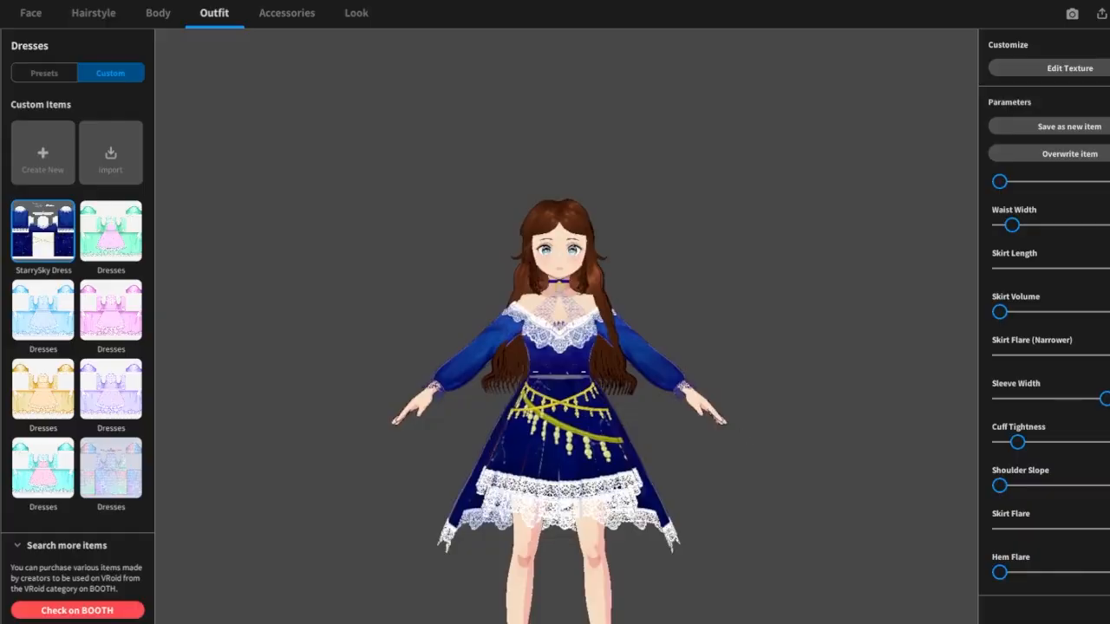
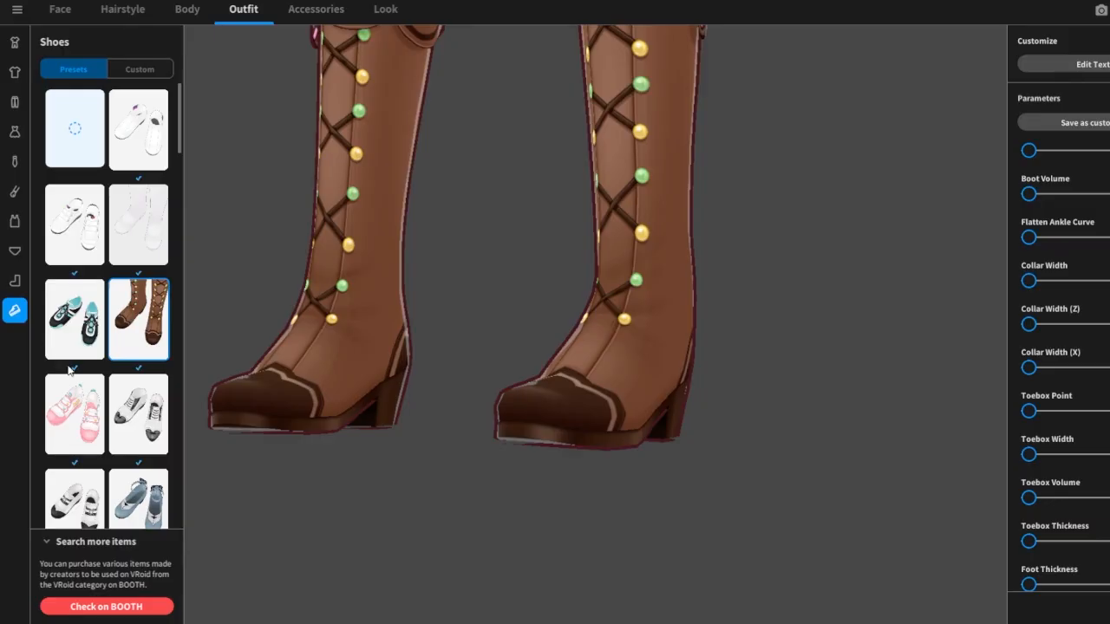
Try on the navy ankle-strap heels preset with silver flower ornaments and view it with the whole outfit.
{"action": "right_click_drag", "start_coordinate": [514, 406], "coordinate": [534, 431]}
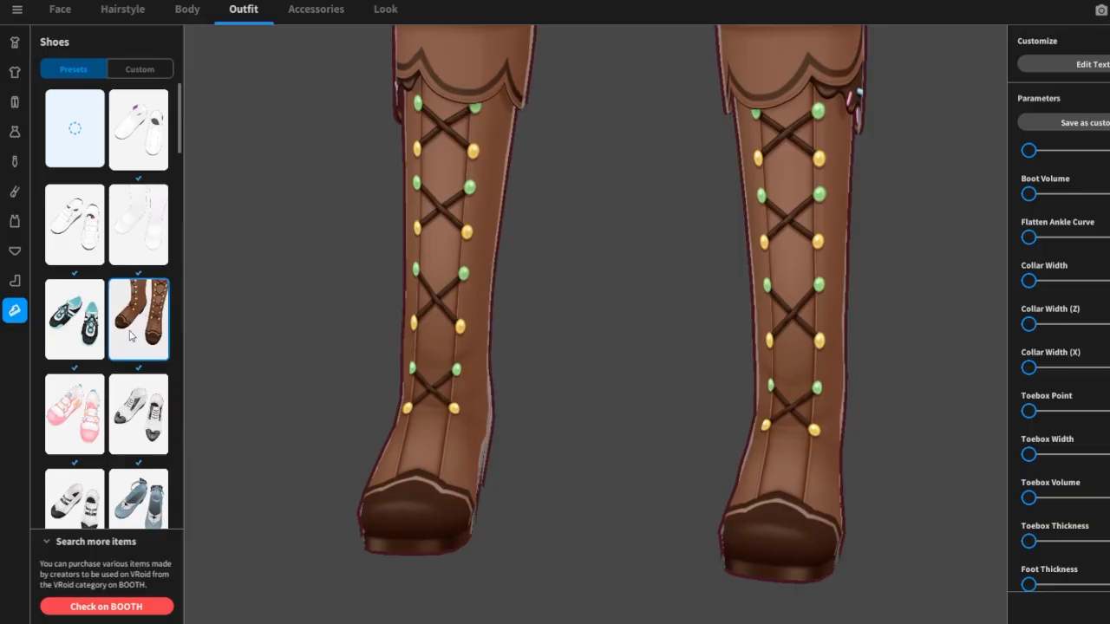
{"action": "scroll", "coordinate": [153, 398], "scroll_direction": "down", "scroll_amount": 2}
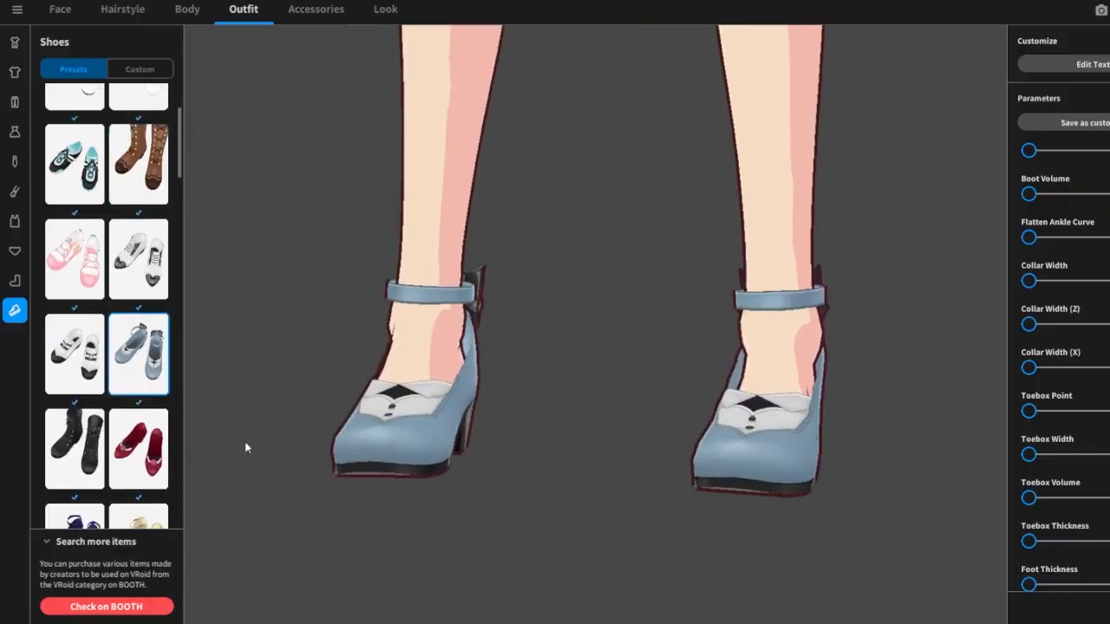
{"action": "scroll", "coordinate": [76, 456], "scroll_direction": "down", "scroll_amount": 1}
{"action": "left_click", "coordinate": [77, 451]}
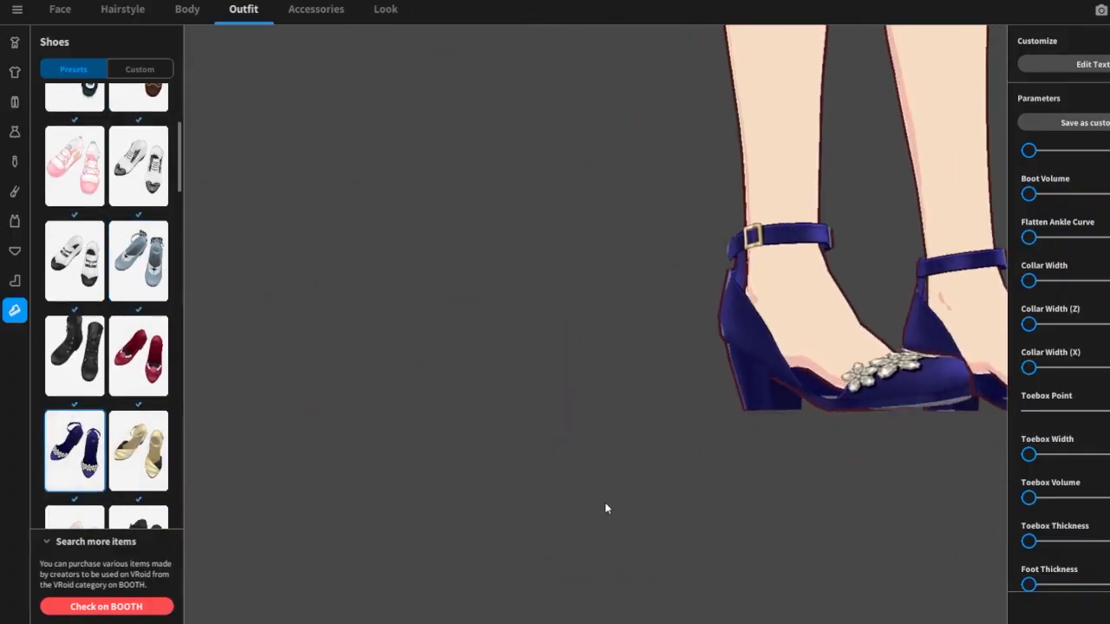
{"action": "right_click_drag", "start_coordinate": [606, 507], "coordinate": [547, 507]}
{"action": "scroll", "coordinate": [125, 417], "scroll_direction": "down", "scroll_amount": 5}
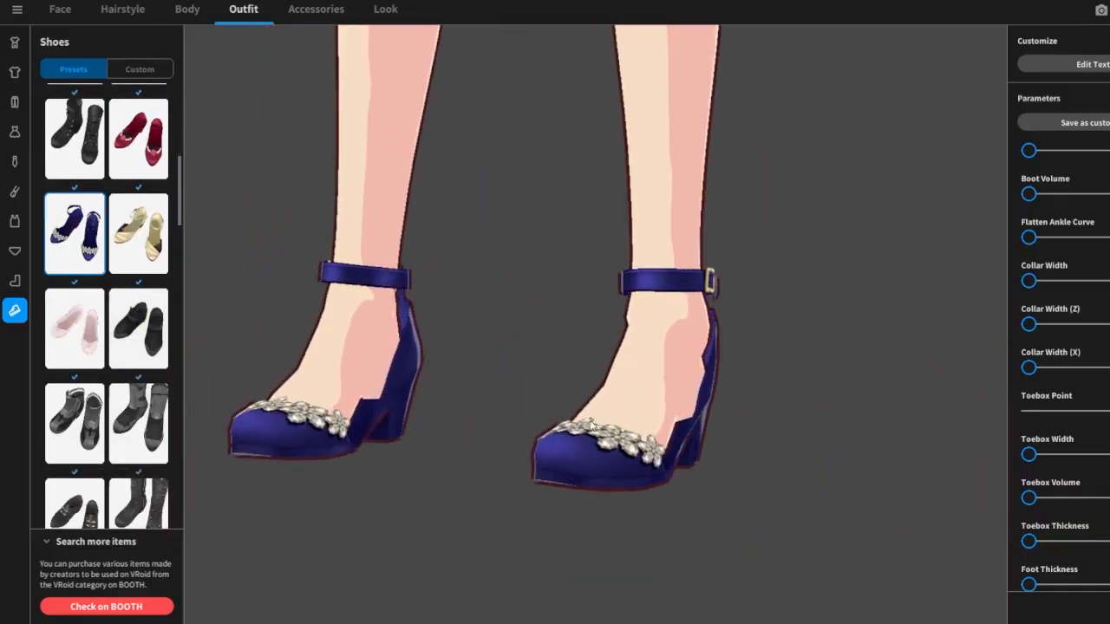
{"action": "right_click_drag", "start_coordinate": [512, 475], "coordinate": [527, 474]}
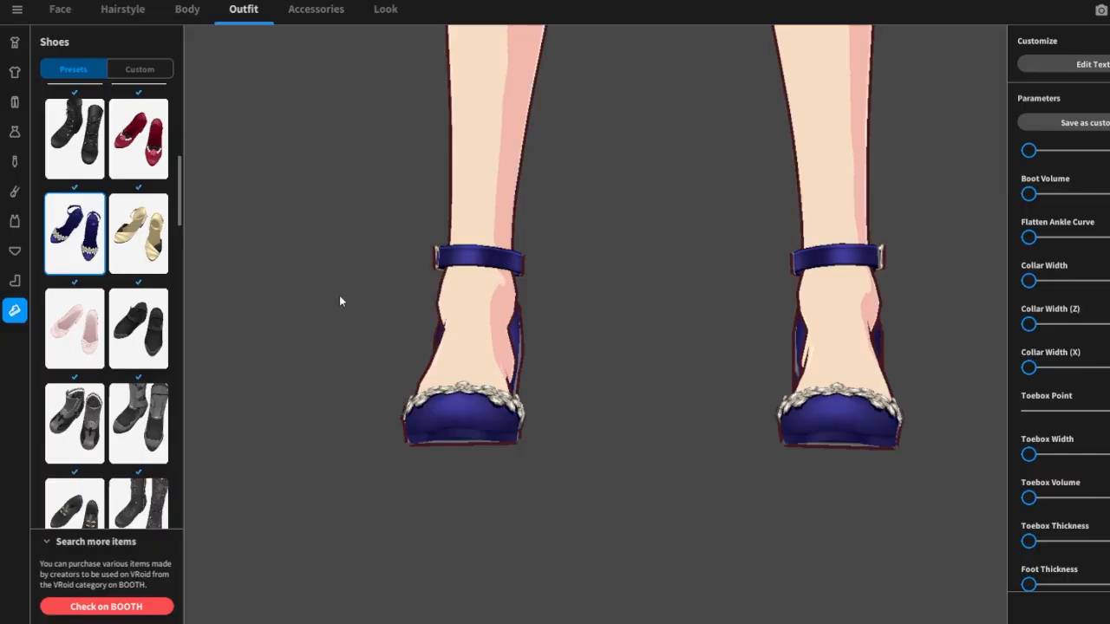
{"action": "scroll", "coordinate": [626, 378], "scroll_direction": "down", "scroll_amount": 5}
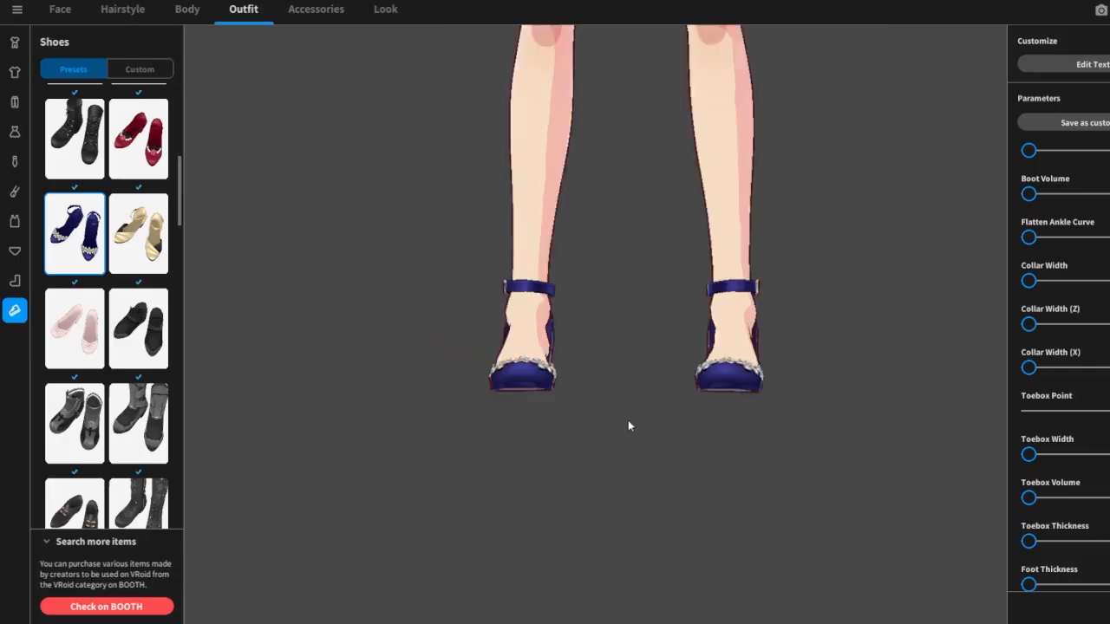
{"action": "scroll", "coordinate": [628, 418], "scroll_direction": "down", "scroll_amount": 6}
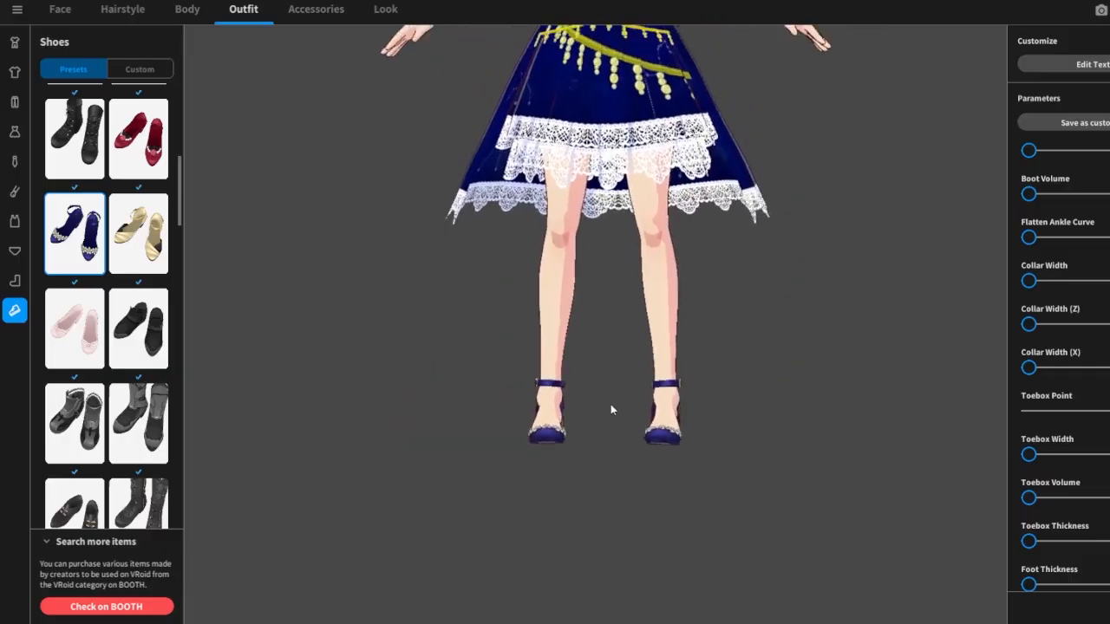
{"action": "scroll", "coordinate": [611, 410], "scroll_direction": "down", "scroll_amount": 5}
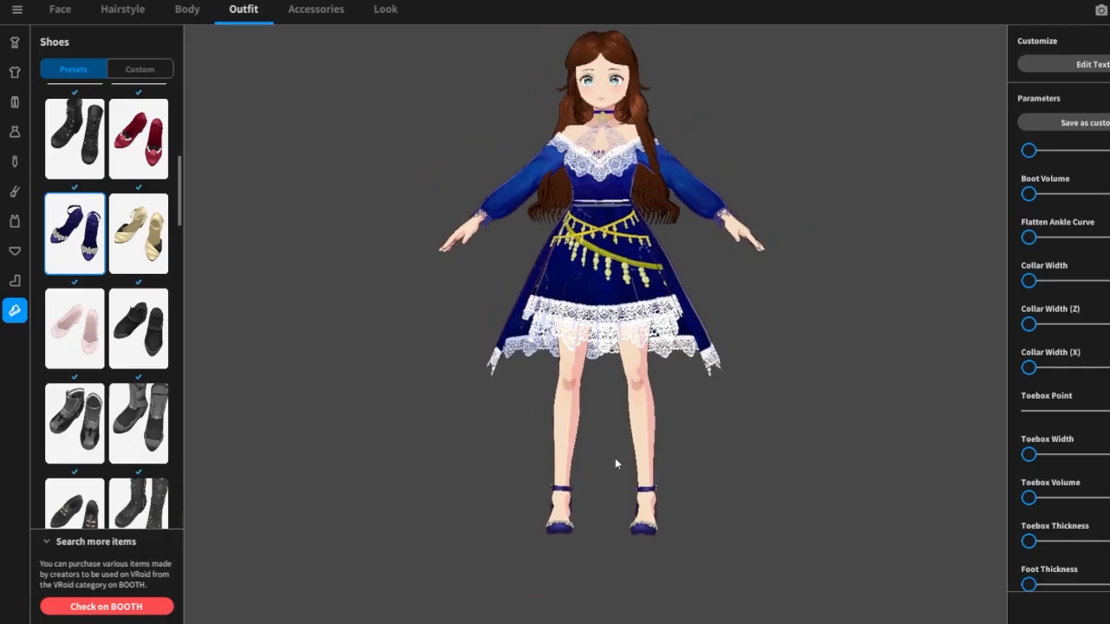
Import the StarrySky shoes as a custom shoe item and put them on the avatar.
{"action": "scroll", "coordinate": [134, 174], "scroll_direction": "up", "scroll_amount": 10}
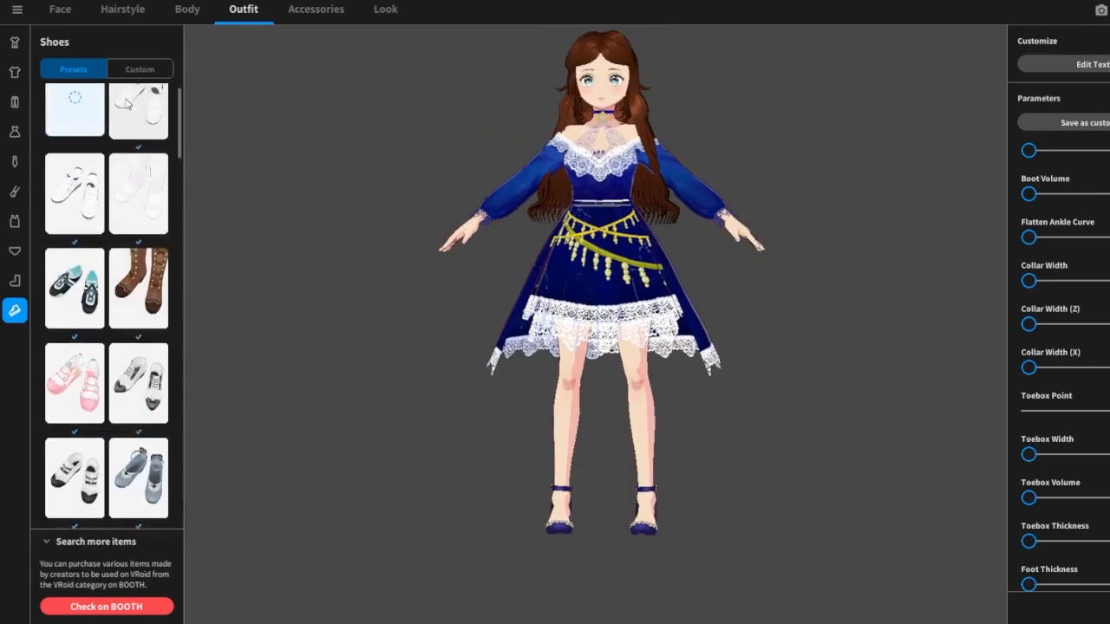
{"action": "left_click", "coordinate": [140, 70]}
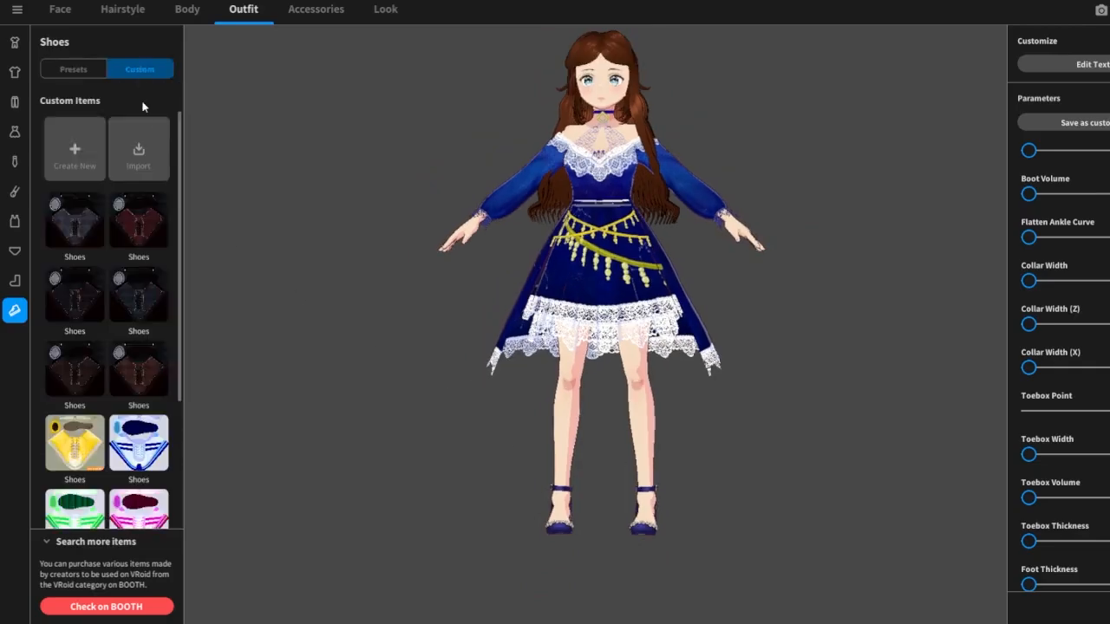
{"action": "left_click", "coordinate": [143, 146]}
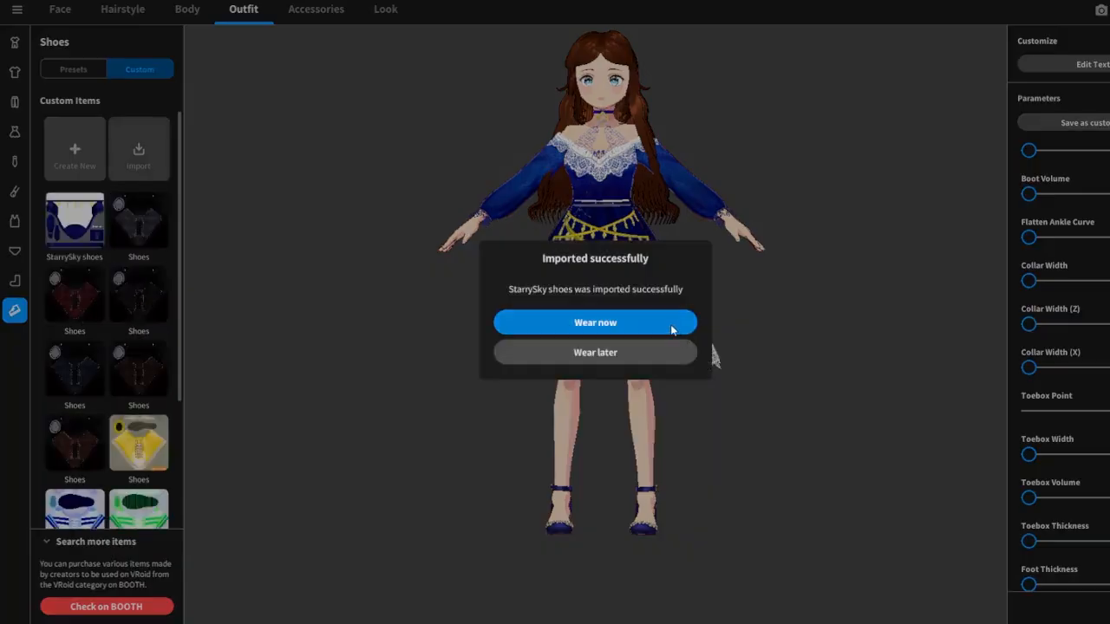
{"action": "left_click", "coordinate": [671, 324]}
{"action": "right_click_drag", "start_coordinate": [806, 344], "coordinate": [836, 341]}
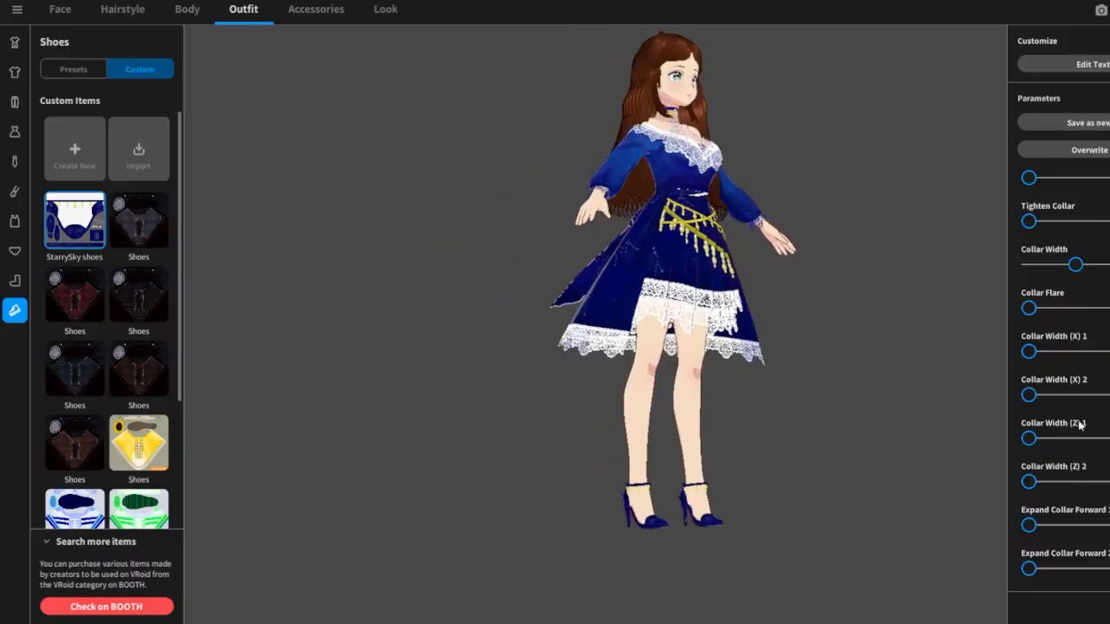
Examine the StarrySky shoes' collar, toebox and sole parameters and inspect the heels up close.
{"action": "scroll", "coordinate": [1079, 424], "scroll_direction": "down", "scroll_amount": 5}
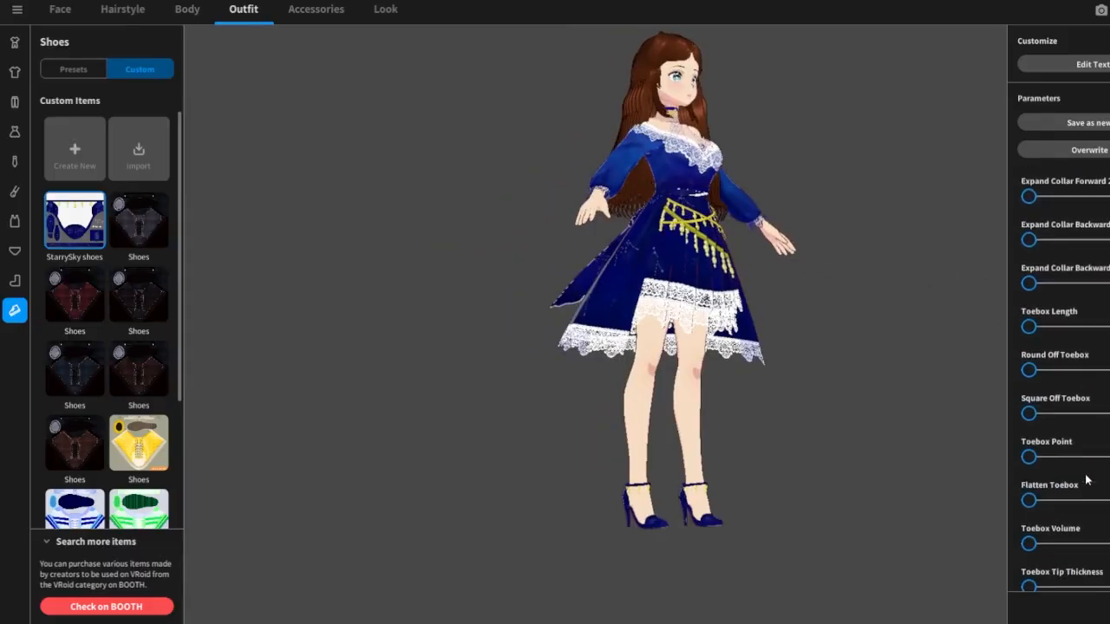
{"action": "scroll", "coordinate": [1086, 480], "scroll_direction": "down", "scroll_amount": 5}
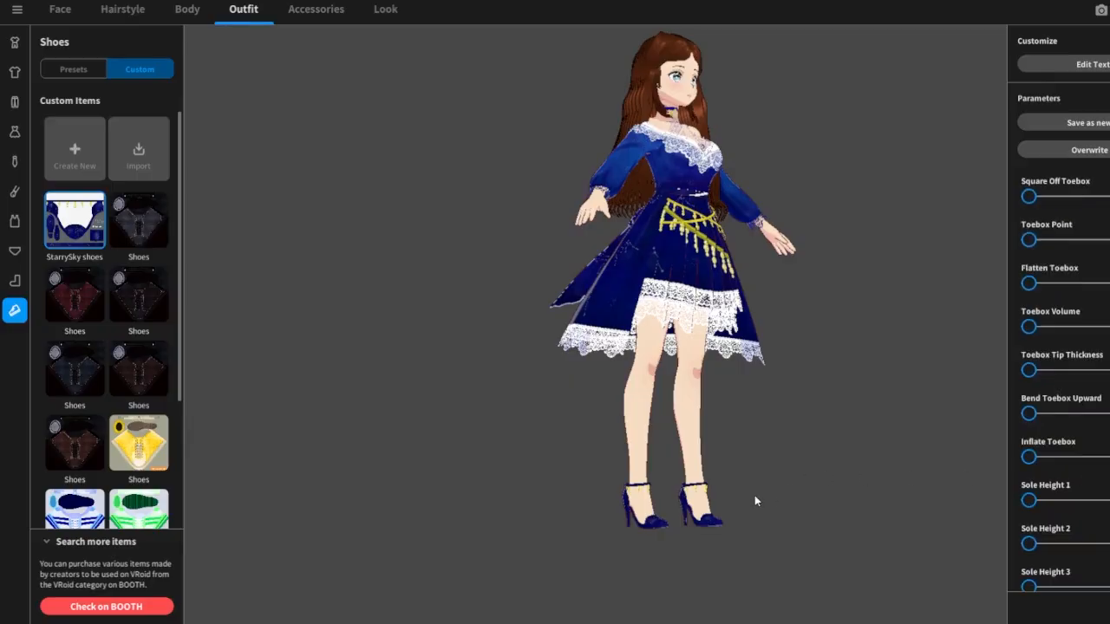
{"action": "scroll", "coordinate": [753, 501], "scroll_direction": "up", "scroll_amount": 5}
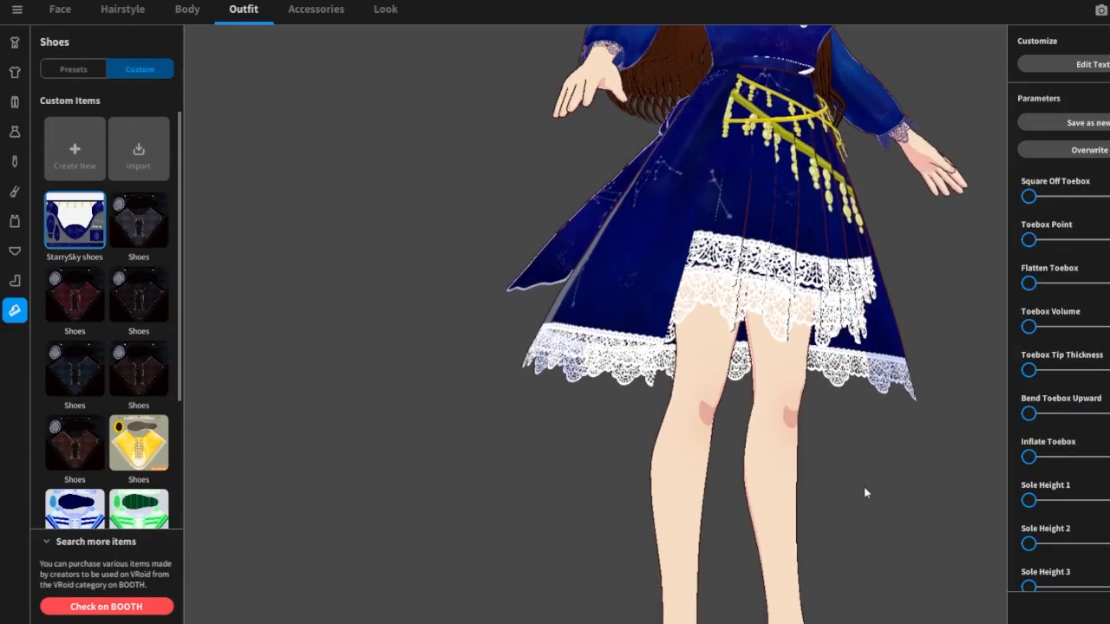
{"action": "scroll", "coordinate": [865, 493], "scroll_direction": "up", "scroll_amount": 3}
{"action": "middle_click_drag", "start_coordinate": [862, 494], "coordinate": [791, 326]}
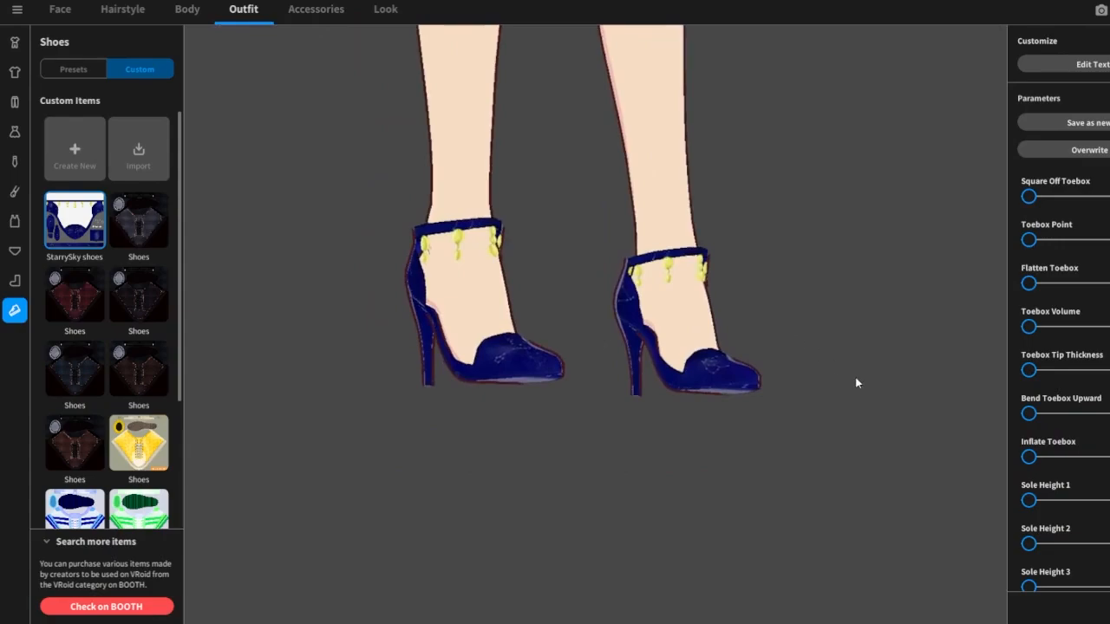
Thicken the StarrySky shoes' heels strongly with Heel Thickness and raise Sole Thickness slightly.
{"action": "right_click_drag", "start_coordinate": [856, 383], "coordinate": [798, 389]}
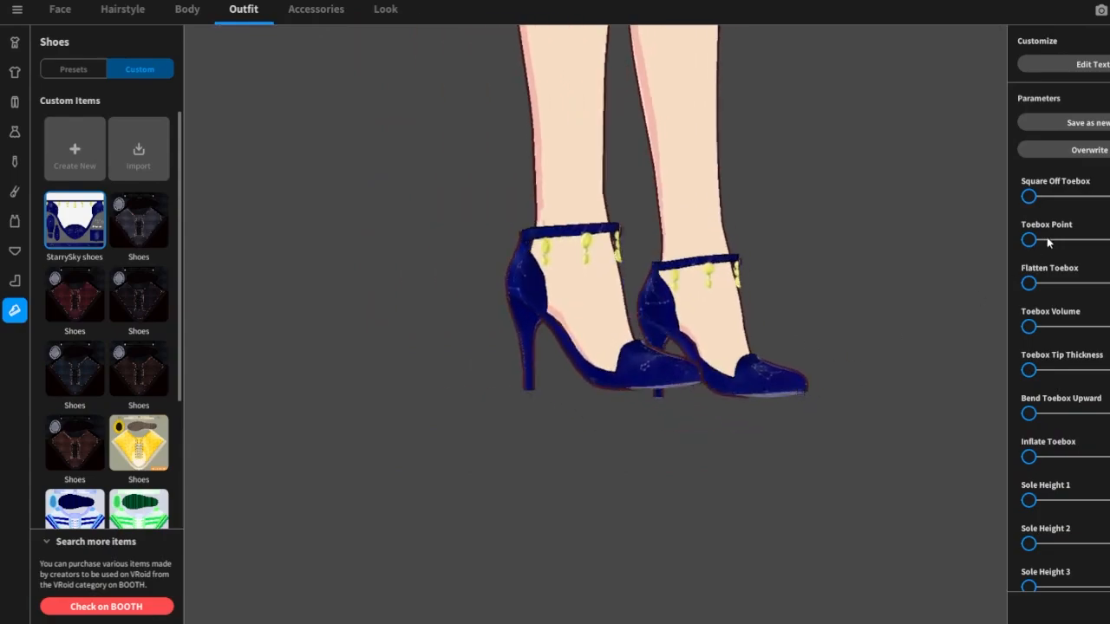
{"action": "scroll", "coordinate": [1098, 256], "scroll_direction": "down", "scroll_amount": 3}
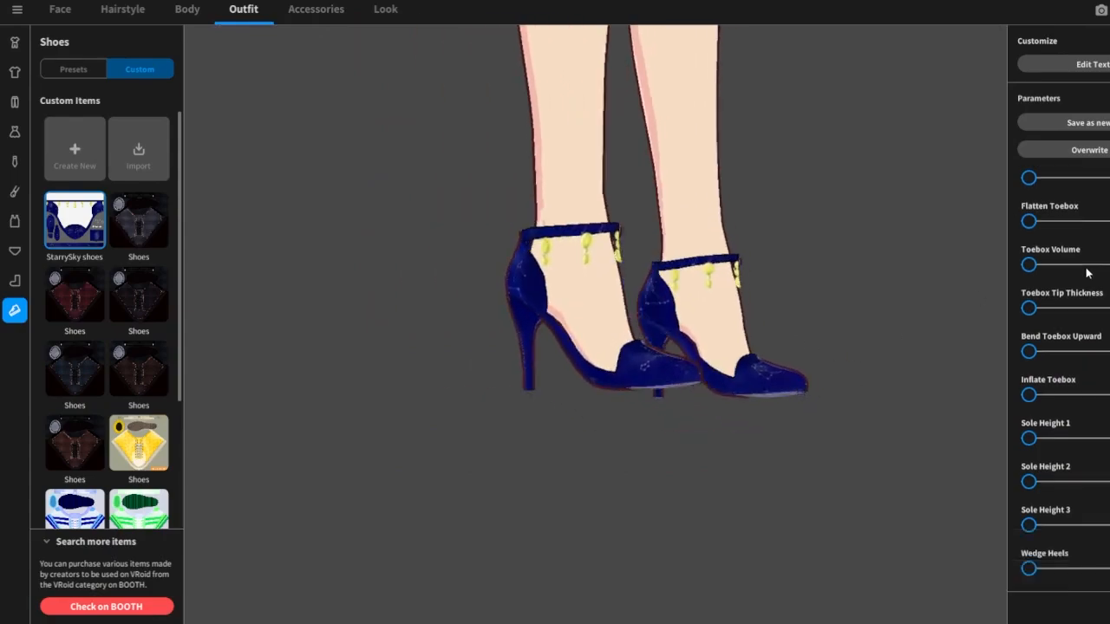
{"action": "scroll", "coordinate": [1090, 275], "scroll_direction": "down", "scroll_amount": 3}
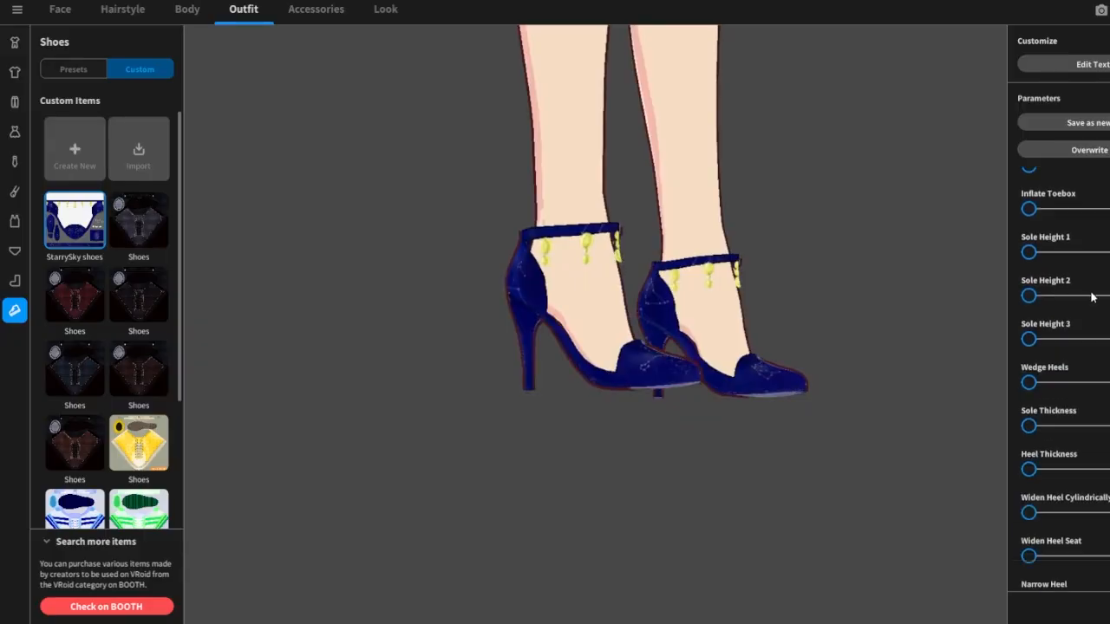
{"action": "scroll", "coordinate": [1092, 296], "scroll_direction": "down", "scroll_amount": 1}
{"action": "scroll", "coordinate": [1092, 297], "scroll_direction": "down", "scroll_amount": 4}
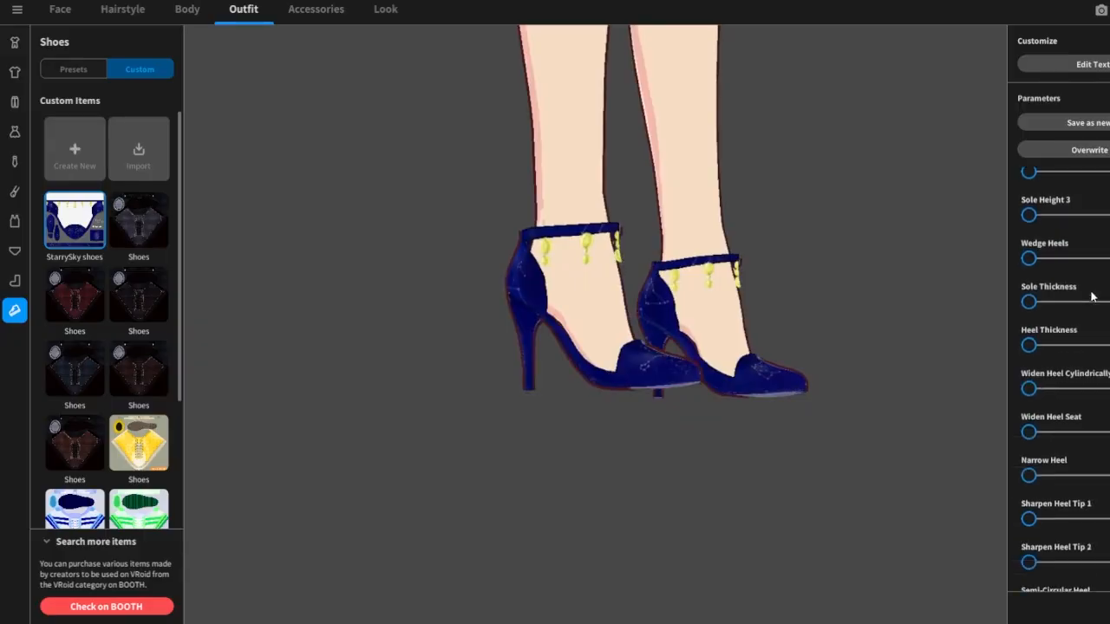
{"action": "scroll", "coordinate": [1092, 296], "scroll_direction": "down", "scroll_amount": 1}
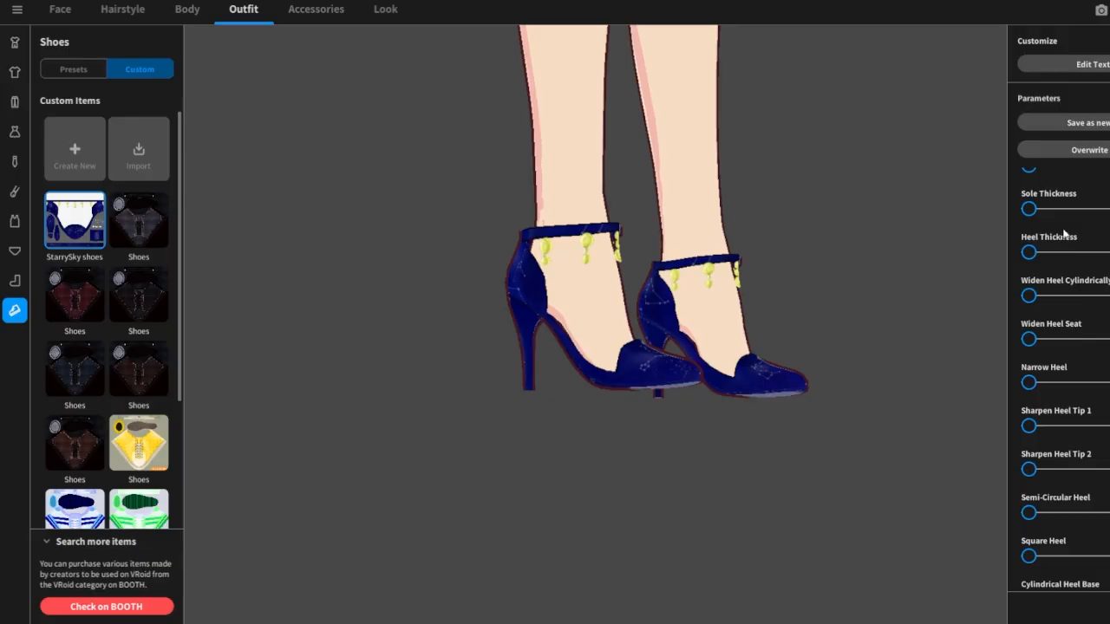
{"action": "left_click_drag", "start_coordinate": [1034, 259], "coordinate": [1085, 252]}
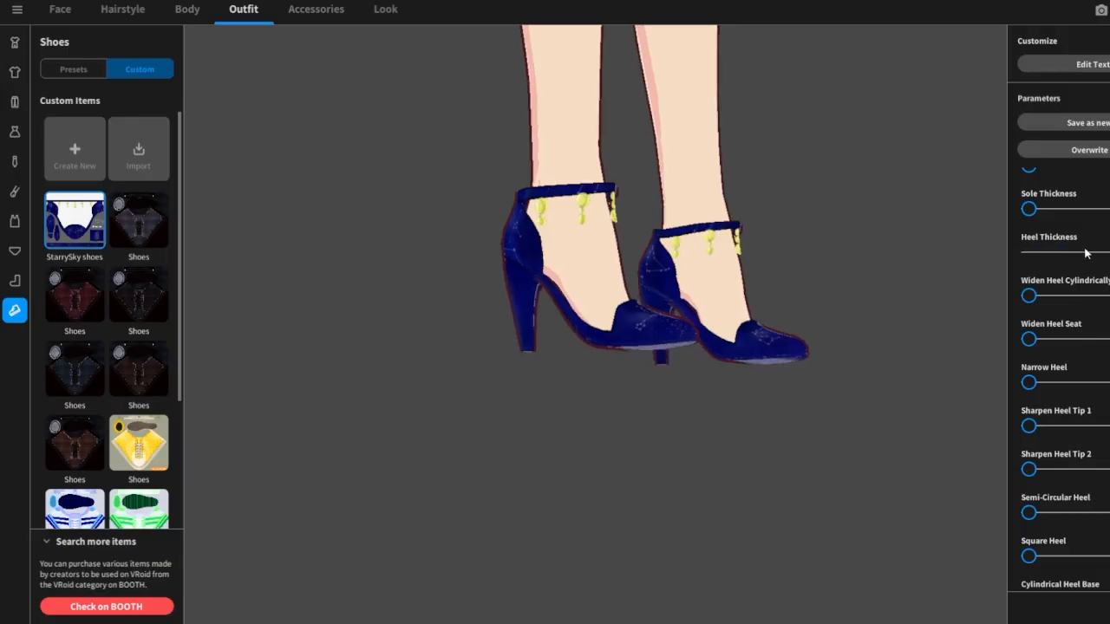
{"action": "mouse_move", "coordinate": [1032, 212]}
{"action": "left_mouse_down"}
{"action": "mouse_move", "coordinate": [1060, 209]}
{"action": "mouse_move", "coordinate": [999, 237]}
{"action": "mouse_move", "coordinate": [1051, 211]}
{"action": "left_mouse_up"}
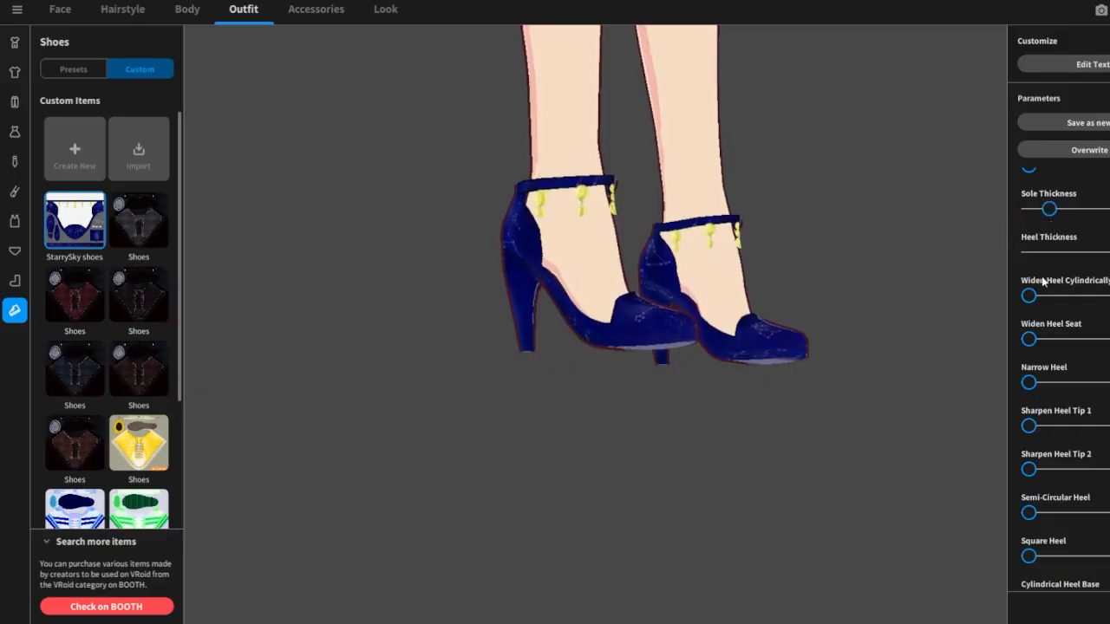
Raise the shoes' Wedge Heels parameter strongly to fill in the area under the arch.
{"action": "scroll", "coordinate": [1080, 288], "scroll_direction": "up", "scroll_amount": 2}
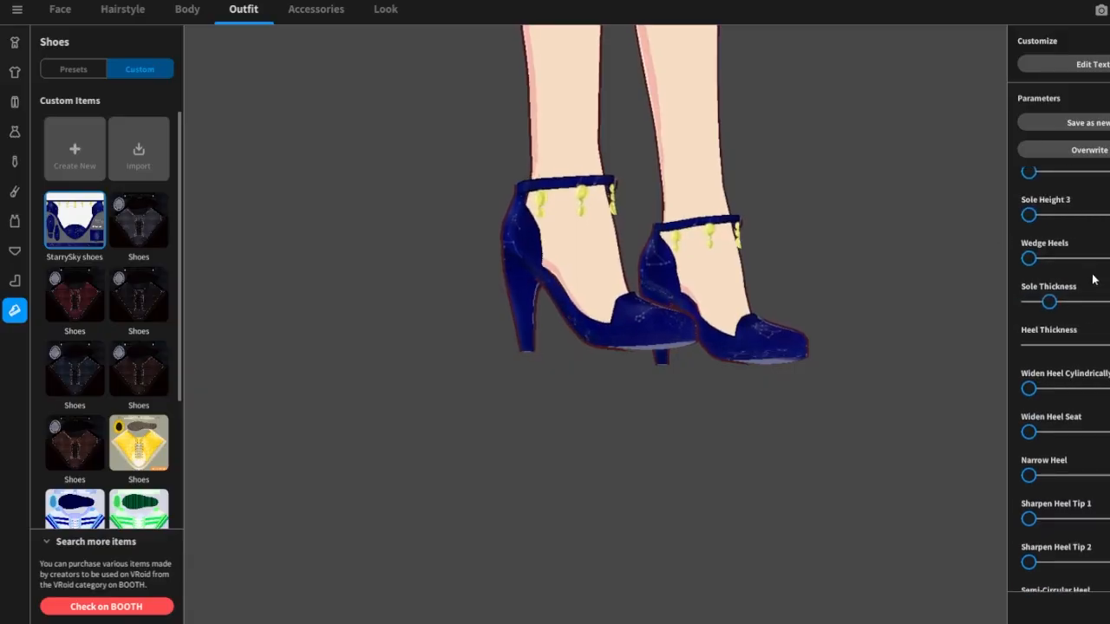
{"action": "scroll", "coordinate": [1094, 279], "scroll_direction": "up", "scroll_amount": 1}
{"action": "left_click_drag", "start_coordinate": [1030, 289], "coordinate": [1106, 298]}
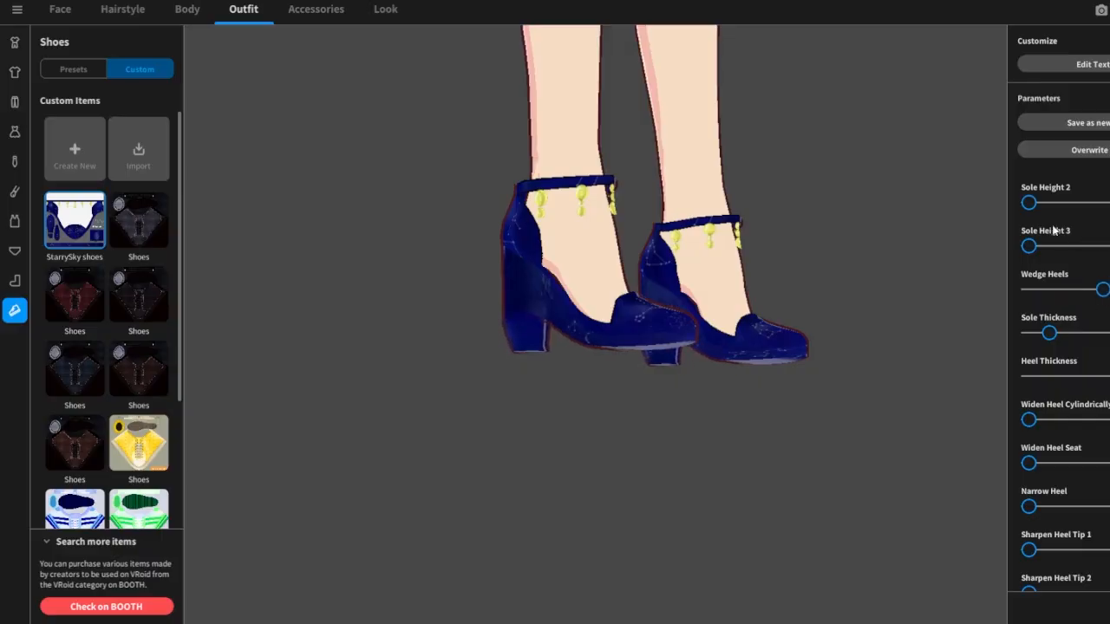
Try out the shoes' Sole Height 2 and Sole Height 1 parameters and return both to their minimum.
{"action": "left_click_drag", "start_coordinate": [1033, 203], "coordinate": [992, 223]}
{"action": "scroll", "coordinate": [1079, 258], "scroll_direction": "up", "scroll_amount": 2}
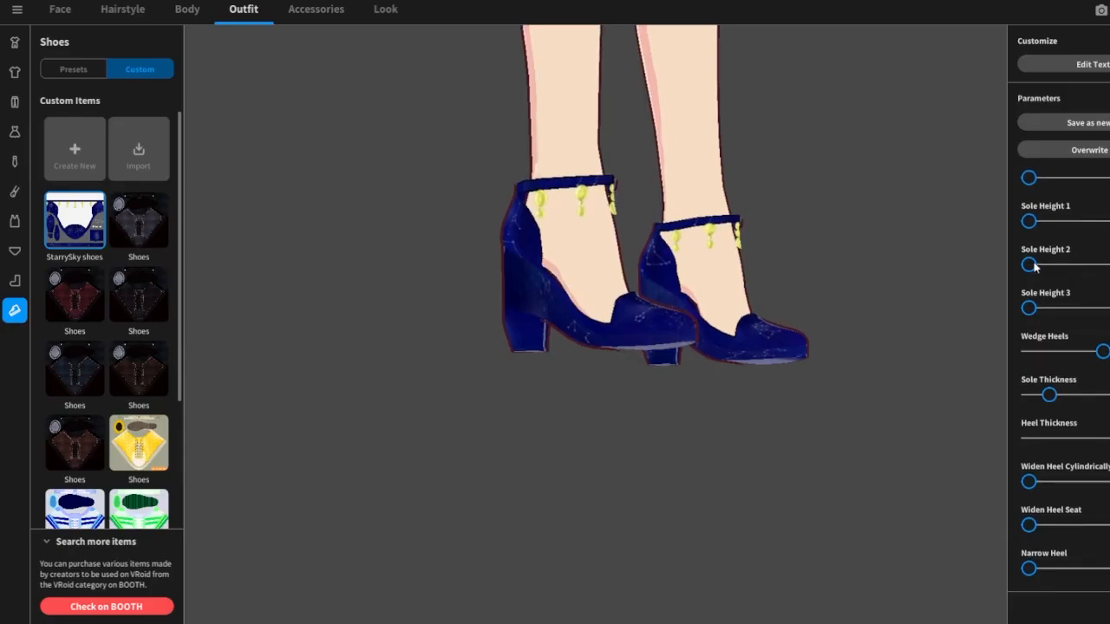
{"action": "mouse_move", "coordinate": [1030, 266]}
{"action": "left_mouse_down"}
{"action": "mouse_move", "coordinate": [1075, 274]}
{"action": "mouse_move", "coordinate": [1032, 269]}
{"action": "left_mouse_up"}
{"action": "left_click_drag", "start_coordinate": [1030, 223], "coordinate": [1012, 246]}
{"action": "scroll", "coordinate": [1066, 221], "scroll_direction": "up", "scroll_amount": 2}
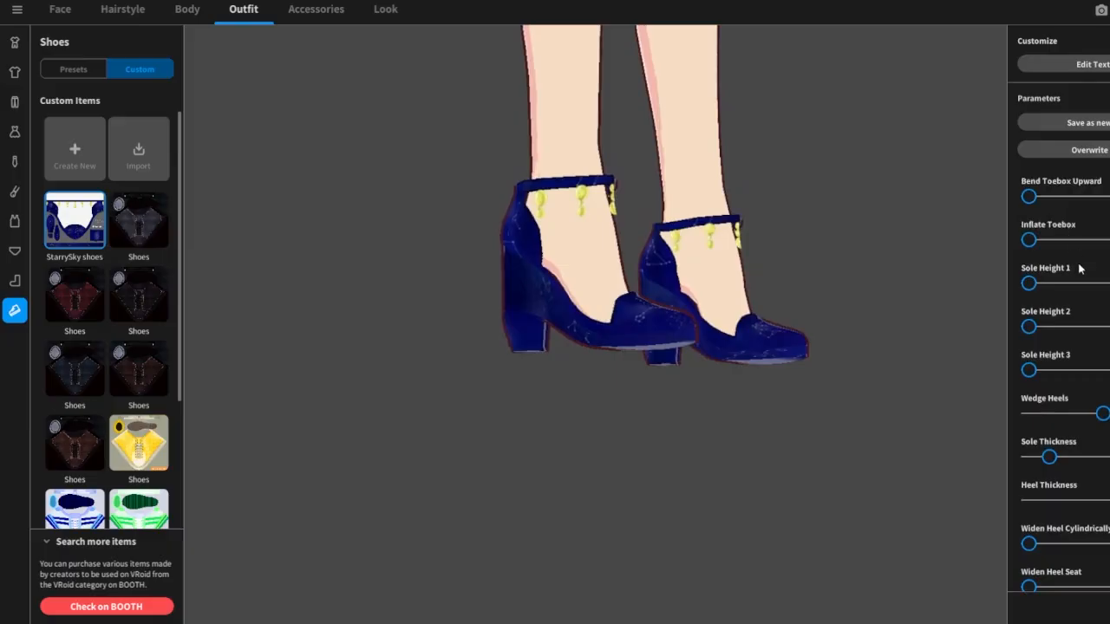
Try out Toebox Length on the shoes and raise Round Off Toebox strongly.
{"action": "scroll", "coordinate": [1080, 269], "scroll_direction": "up", "scroll_amount": 3}
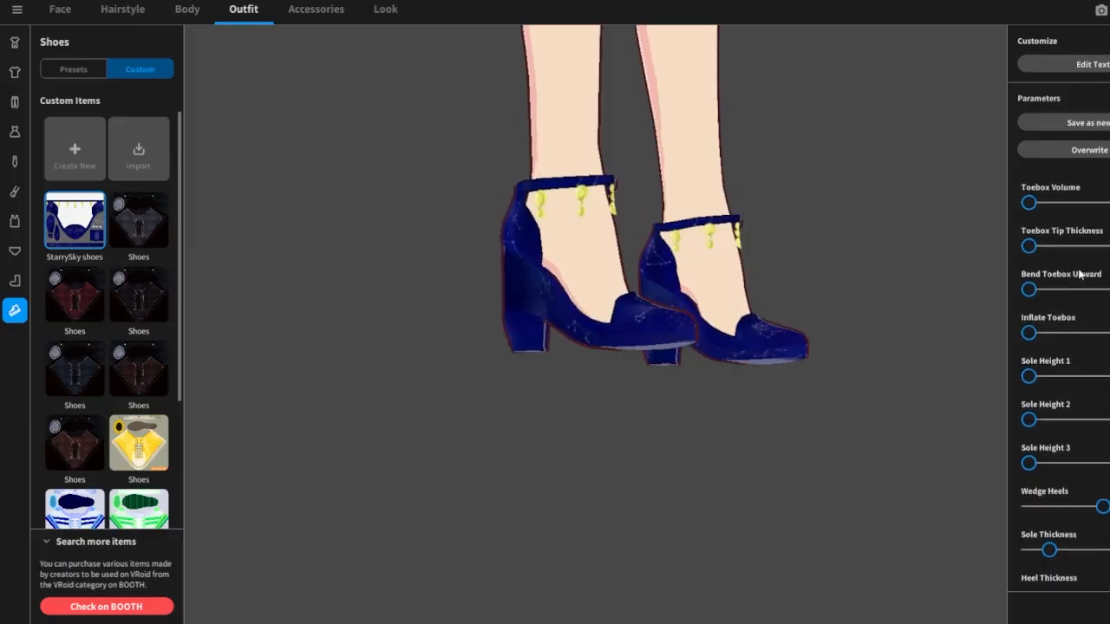
{"action": "scroll", "coordinate": [1080, 274], "scroll_direction": "up", "scroll_amount": 3}
{"action": "scroll", "coordinate": [1080, 275], "scroll_direction": "up", "scroll_amount": 3}
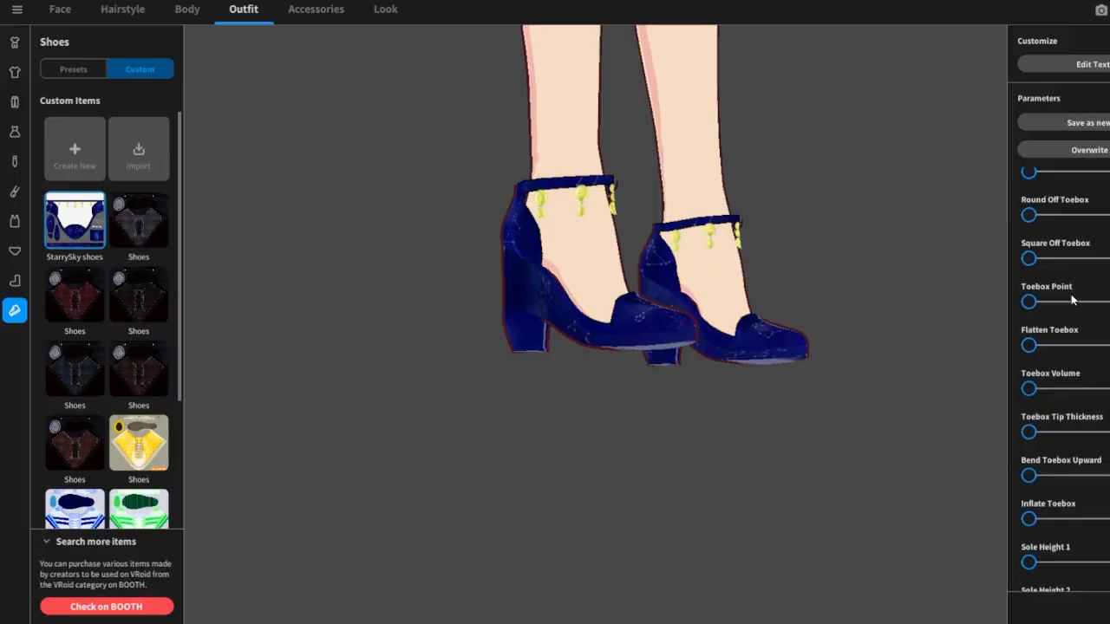
{"action": "scroll", "coordinate": [1071, 296], "scroll_direction": "up", "scroll_amount": 1}
{"action": "mouse_move", "coordinate": [866, 352]}
{"action": "right_mouse_down"}
{"action": "mouse_move", "coordinate": [847, 359]}
{"action": "mouse_move", "coordinate": [868, 352]}
{"action": "right_mouse_up"}
{"action": "scroll", "coordinate": [1080, 276], "scroll_direction": "up", "scroll_amount": 2}
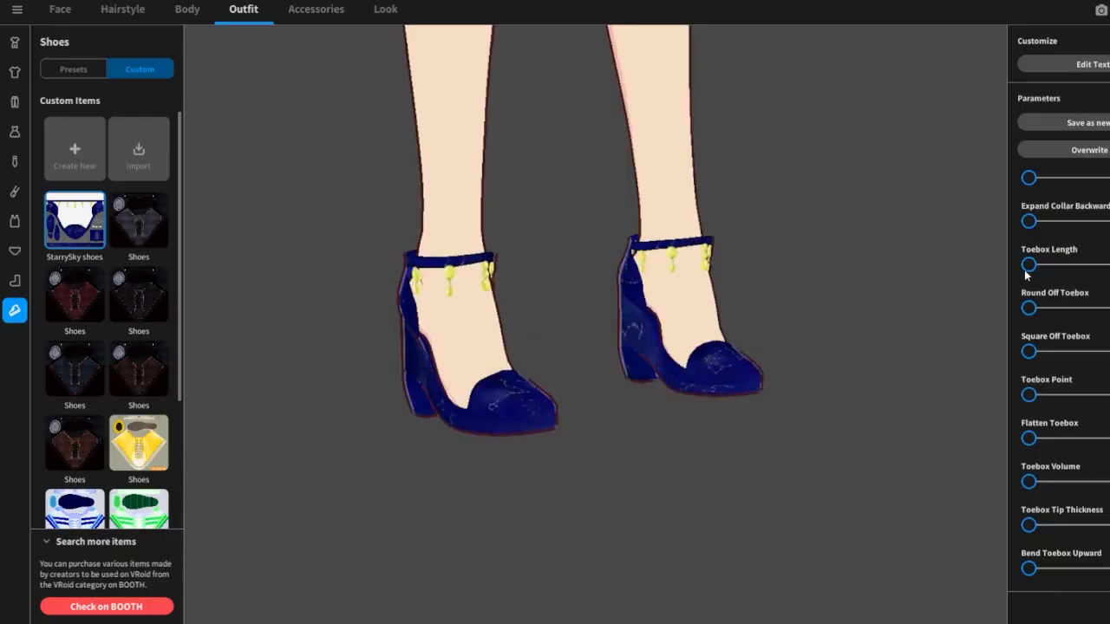
{"action": "mouse_move", "coordinate": [1029, 265]}
{"action": "left_mouse_down"}
{"action": "mouse_move", "coordinate": [1067, 266]}
{"action": "mouse_move", "coordinate": [1029, 266]}
{"action": "left_mouse_up"}
{"action": "left_click_drag", "start_coordinate": [1058, 310], "coordinate": [1092, 312]}
Try strong Square Off Toebox and Toebox Point values, then reset Toebox Point to its minimum and reduce Square Off Toebox to a slight amount.
{"action": "left_click_drag", "start_coordinate": [1032, 355], "coordinate": [1089, 354]}
{"action": "left_click_drag", "start_coordinate": [1029, 396], "coordinate": [1108, 397]}
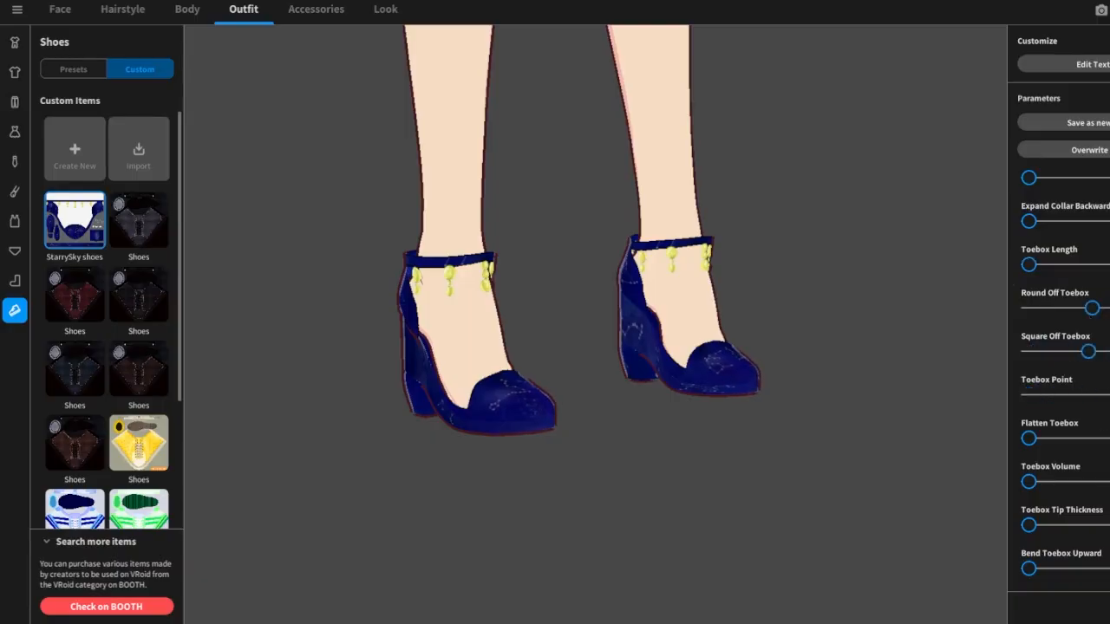
{"action": "scroll", "coordinate": [871, 414], "scroll_direction": "up", "scroll_amount": 2}
{"action": "scroll", "coordinate": [864, 422], "scroll_direction": "down", "scroll_amount": 1}
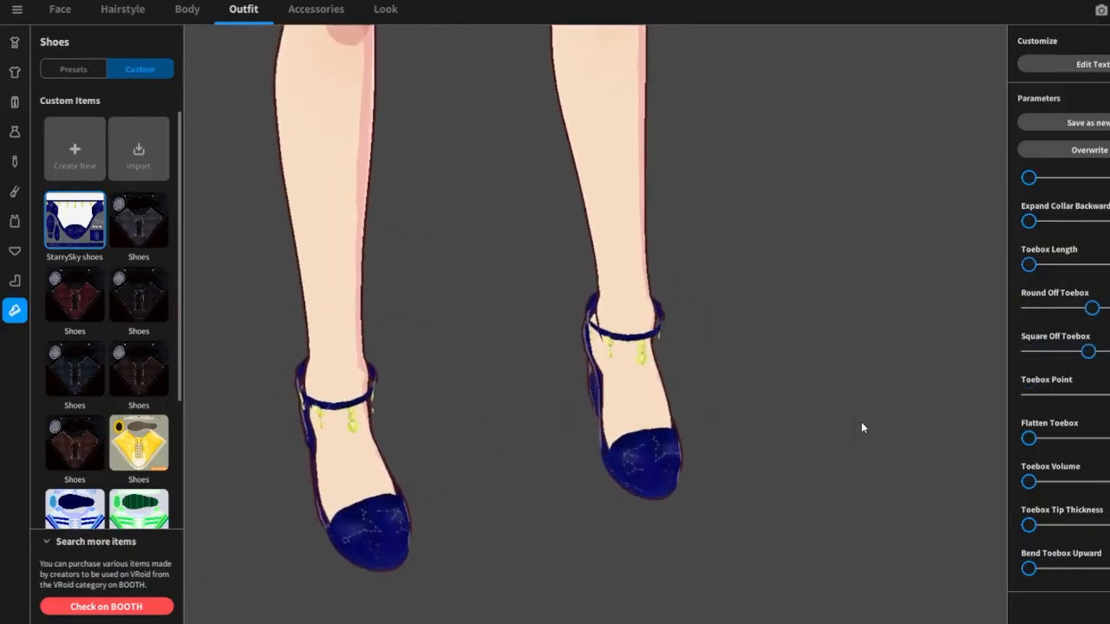
{"action": "left_click_drag", "start_coordinate": [1109, 397], "coordinate": [951, 397]}
{"action": "left_click_drag", "start_coordinate": [1090, 353], "coordinate": [1035, 353]}
Try out Flatten Toebox, return it to its minimum, and fine-tune Square Off Toebox marginally upward.
{"action": "scroll", "coordinate": [1089, 423], "scroll_direction": "down", "scroll_amount": 1}
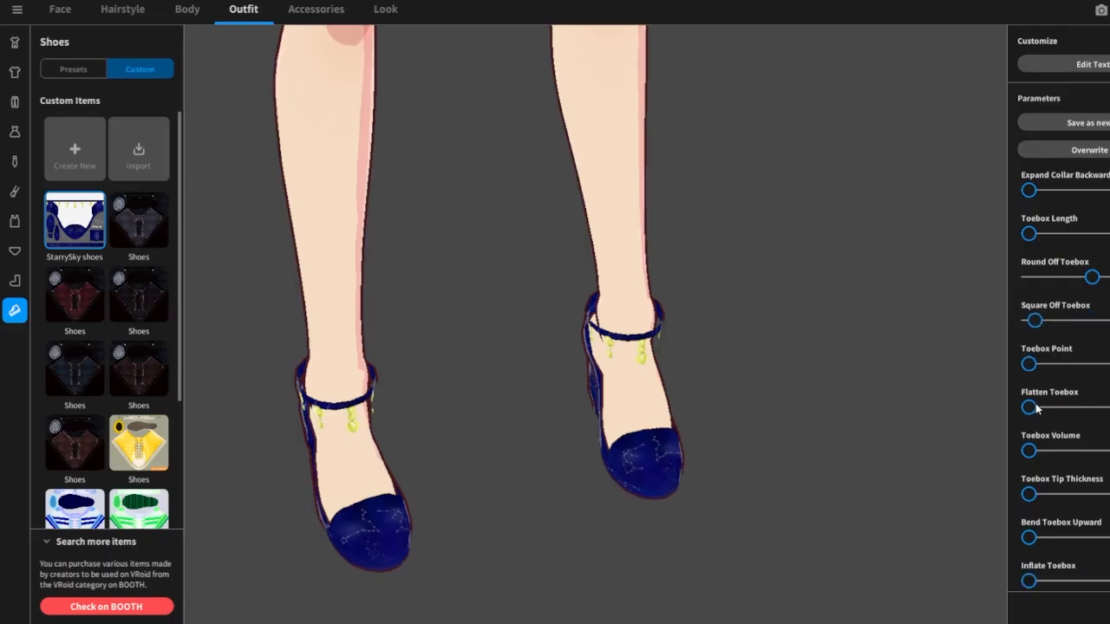
{"action": "left_click_drag", "start_coordinate": [1036, 406], "coordinate": [997, 399]}
{"action": "mouse_move", "coordinate": [892, 430]}
{"action": "right_mouse_down"}
{"action": "mouse_move", "coordinate": [874, 432]}
{"action": "mouse_move", "coordinate": [878, 415]}
{"action": "right_mouse_up"}
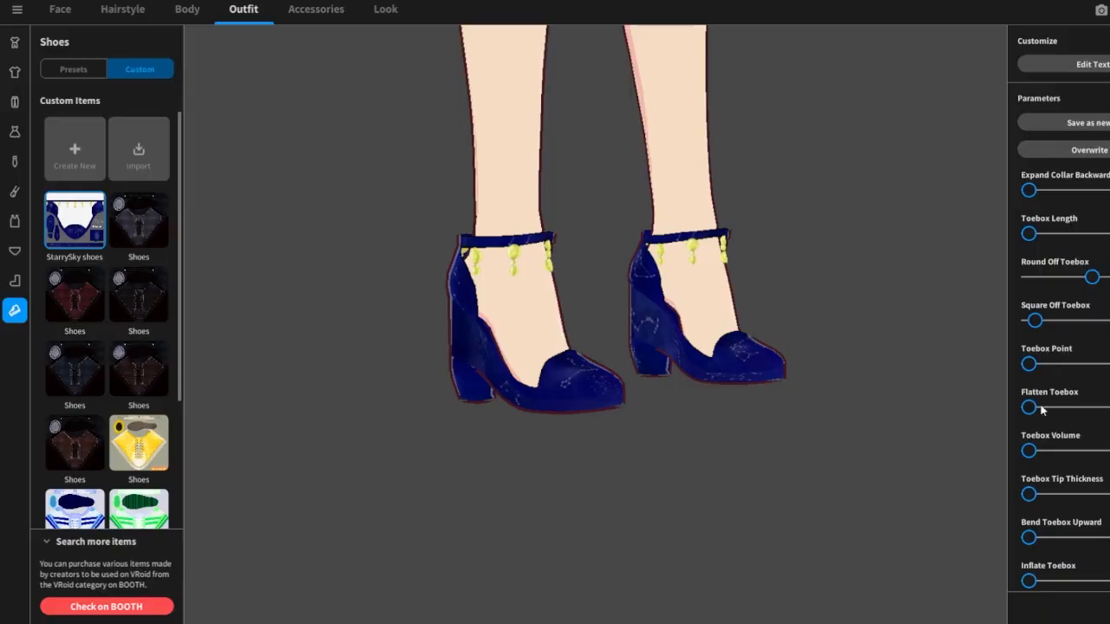
{"action": "left_click_drag", "start_coordinate": [1029, 408], "coordinate": [1000, 402]}
{"action": "mouse_move", "coordinate": [1035, 324]}
{"action": "left_mouse_down"}
{"action": "mouse_move", "coordinate": [1067, 340]}
{"action": "mouse_move", "coordinate": [1041, 337]}
{"action": "left_mouse_up"}
Raise Toebox Volume moderately and Toebox Tip Thickness slightly, and try out Bend Toebox Upward and Inflate Toebox.
{"action": "scroll", "coordinate": [1073, 436], "scroll_direction": "down", "scroll_amount": 1}
{"action": "scroll", "coordinate": [1074, 429], "scroll_direction": "down", "scroll_amount": 1}
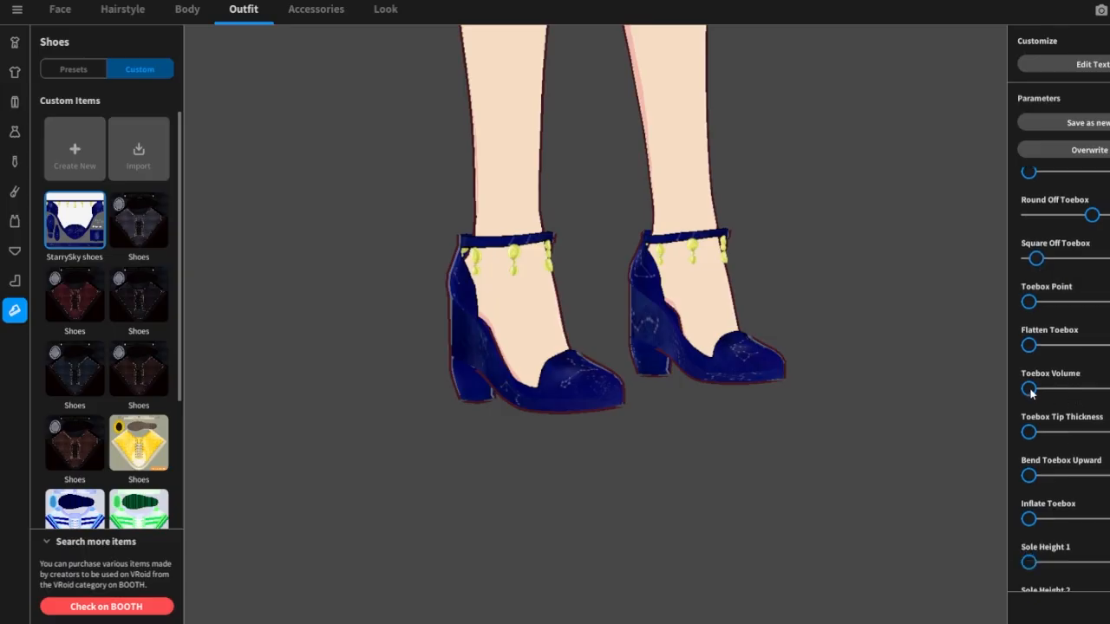
{"action": "left_click_drag", "start_coordinate": [1030, 390], "coordinate": [1036, 454]}
{"action": "scroll", "coordinate": [1069, 486], "scroll_direction": "down", "scroll_amount": 2}
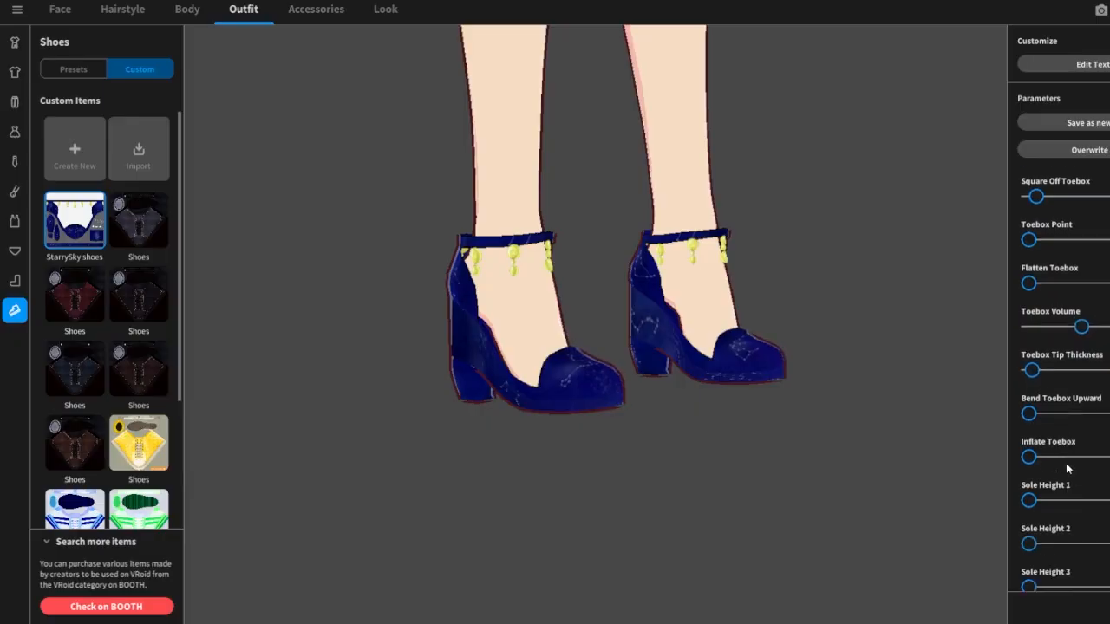
{"action": "left_click_drag", "start_coordinate": [1031, 414], "coordinate": [996, 421]}
{"action": "mouse_move", "coordinate": [1029, 460]}
{"action": "left_mouse_down"}
{"action": "mouse_move", "coordinate": [1063, 467]}
{"action": "mouse_move", "coordinate": [1009, 467]}
{"action": "left_mouse_up"}
Raise Sole Height 1 slightly and Sole Height 2 and Sole Height 3 by a smaller amount.
{"action": "scroll", "coordinate": [1099, 473], "scroll_direction": "down", "scroll_amount": 3}
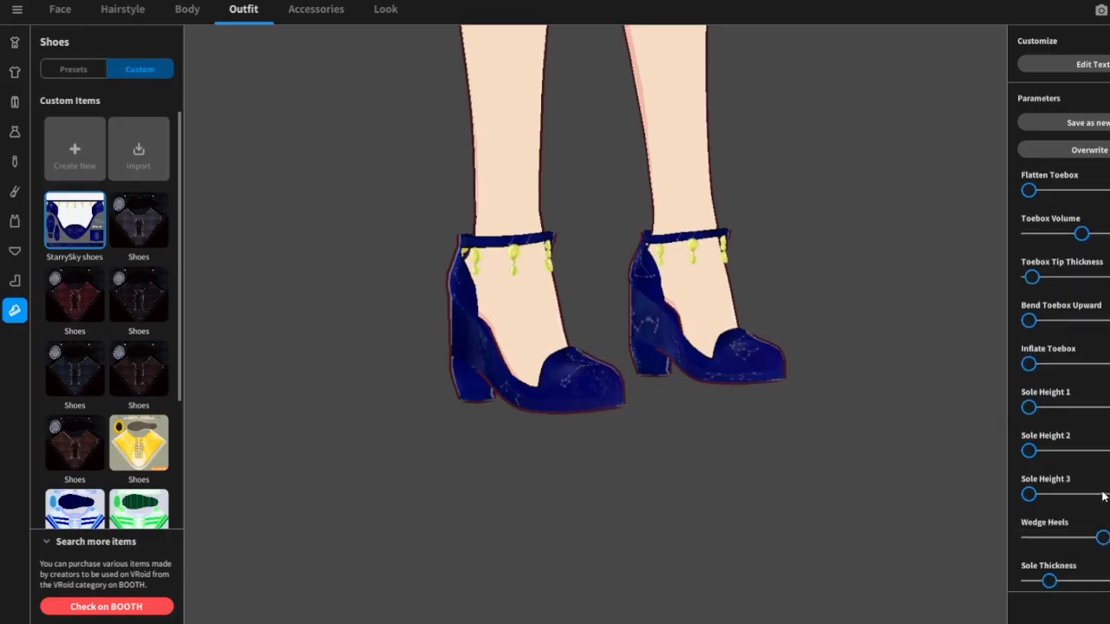
{"action": "left_click_drag", "start_coordinate": [1031, 409], "coordinate": [1038, 509]}
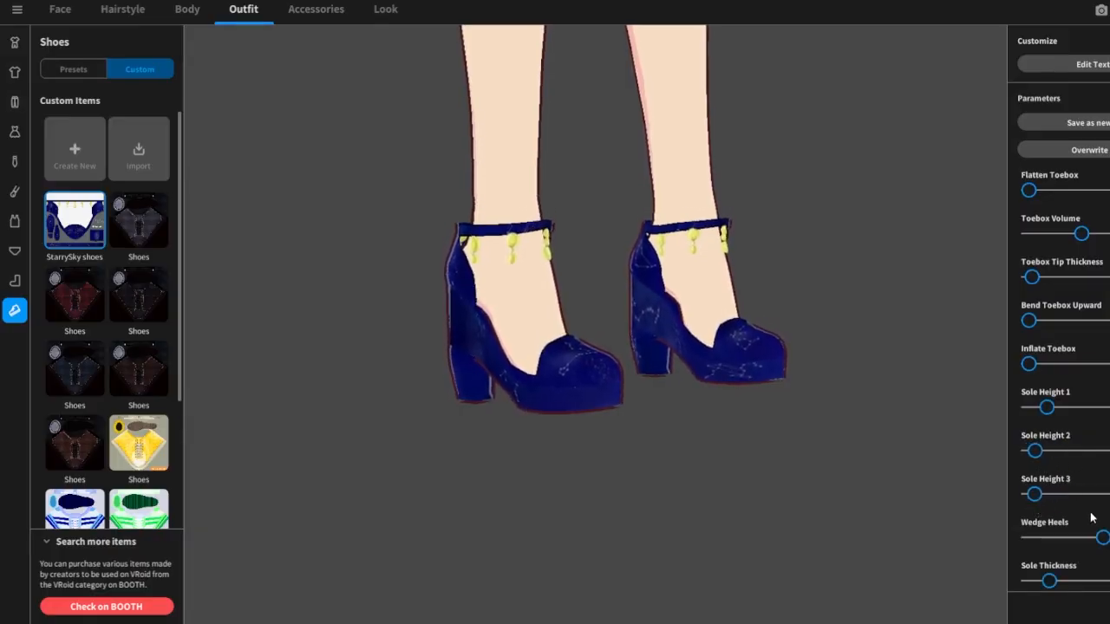
Raise Sole Thickness slightly, reduce Heel Thickness to a low value and raise Widen Heel Cylindrically moderately.
{"action": "scroll", "coordinate": [1094, 511], "scroll_direction": "down", "scroll_amount": 1}
{"action": "scroll", "coordinate": [1093, 511], "scroll_direction": "down", "scroll_amount": 2}
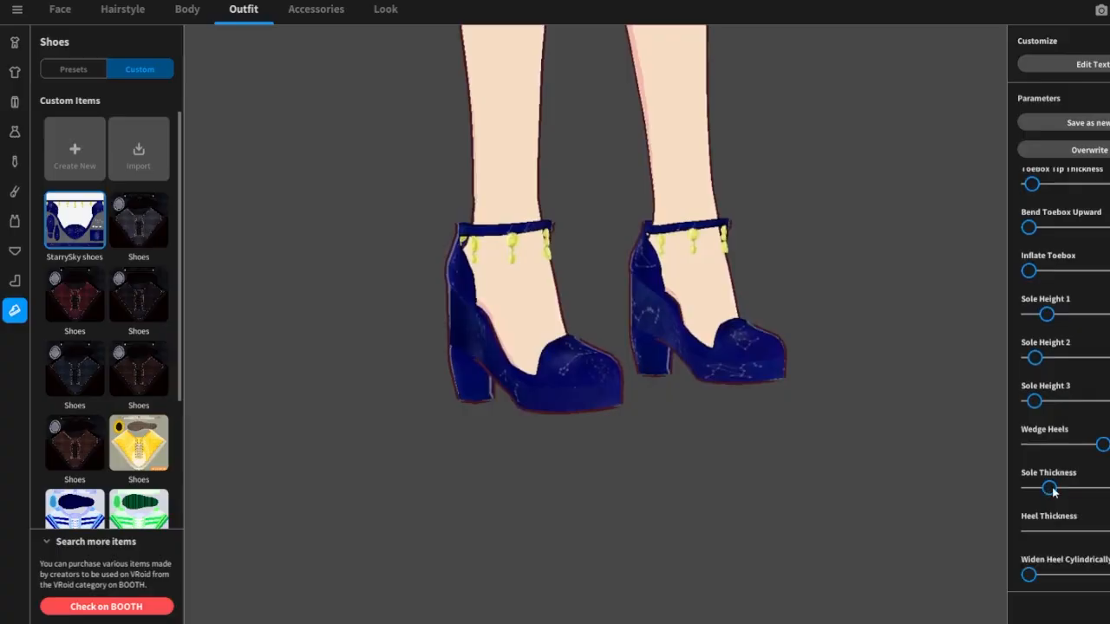
{"action": "mouse_move", "coordinate": [1052, 491]}
{"action": "left_mouse_down"}
{"action": "mouse_move", "coordinate": [1083, 488]}
{"action": "mouse_move", "coordinate": [1015, 504]}
{"action": "mouse_move", "coordinate": [1055, 488]}
{"action": "mouse_move", "coordinate": [1019, 477]}
{"action": "mouse_move", "coordinate": [1049, 482]}
{"action": "left_mouse_up"}
{"action": "scroll", "coordinate": [1086, 526], "scroll_direction": "down", "scroll_amount": 2}
{"action": "left_click_drag", "start_coordinate": [1031, 521], "coordinate": [1078, 533]}
{"action": "left_click_drag", "start_coordinate": [780, 508], "coordinate": [834, 508]}
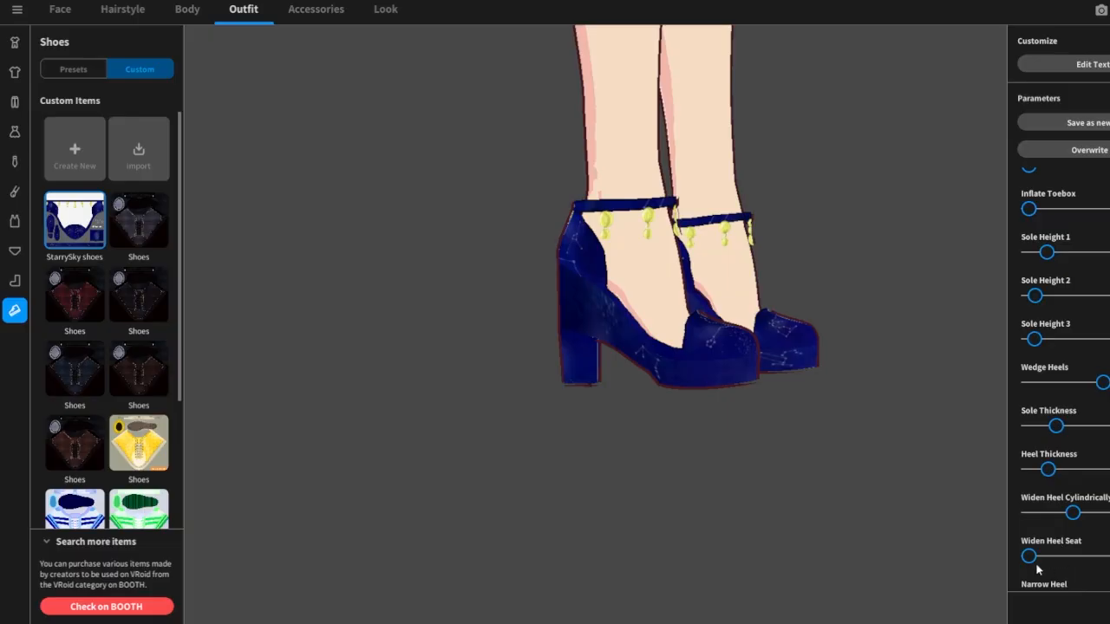
Raise Narrow Heel and Semi-Circular Heel slightly, keeping Widen Heel Seat at its minimum.
{"action": "mouse_move", "coordinate": [1030, 557]}
{"action": "left_mouse_down"}
{"action": "mouse_move", "coordinate": [1068, 556]}
{"action": "mouse_move", "coordinate": [1028, 557]}
{"action": "left_mouse_up"}
{"action": "scroll", "coordinate": [1101, 537], "scroll_direction": "down", "scroll_amount": 3}
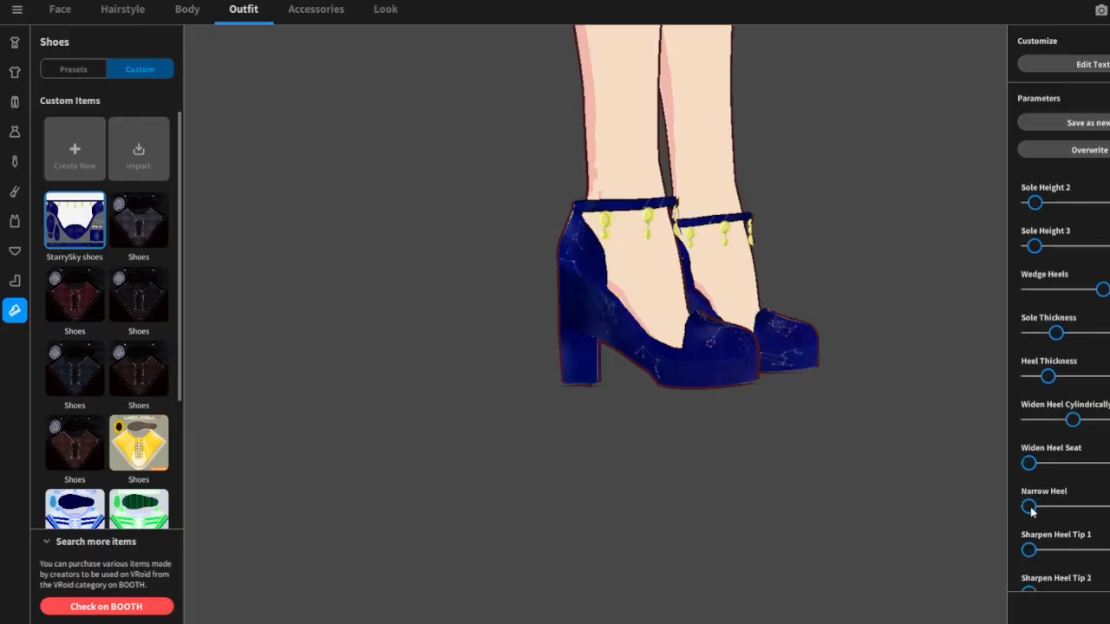
{"action": "mouse_move", "coordinate": [1030, 510]}
{"action": "left_mouse_down"}
{"action": "mouse_move", "coordinate": [1095, 510]}
{"action": "mouse_move", "coordinate": [1041, 510]}
{"action": "mouse_move", "coordinate": [1066, 489]}
{"action": "mouse_move", "coordinate": [1095, 488]}
{"action": "mouse_move", "coordinate": [1029, 488]}
{"action": "left_mouse_up"}
{"action": "scroll", "coordinate": [1046, 551], "scroll_direction": "down", "scroll_amount": 2}
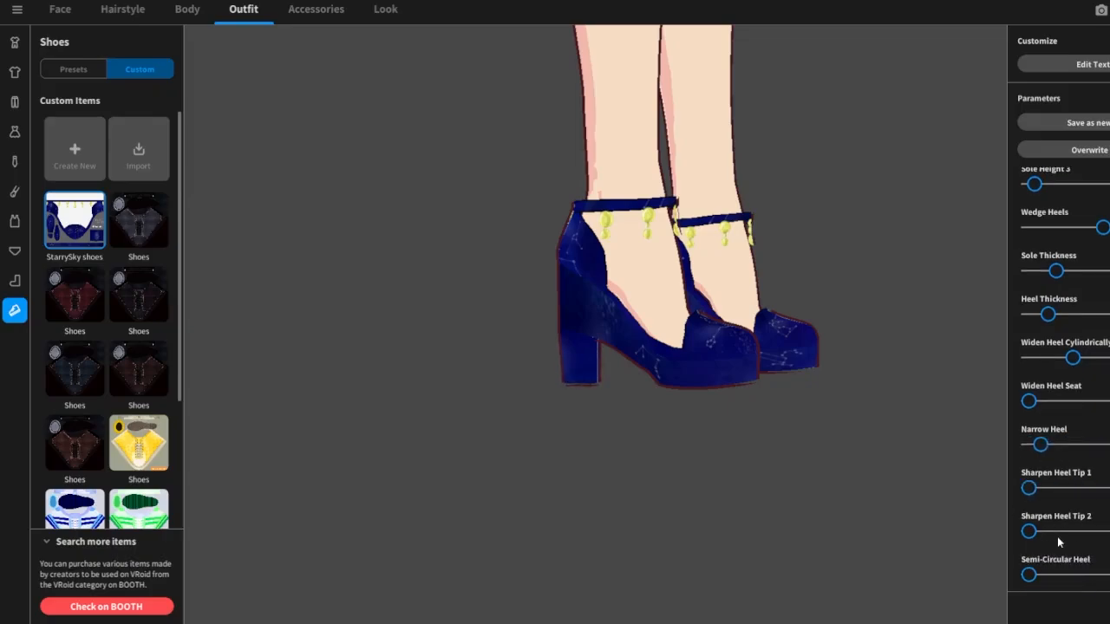
{"action": "scroll", "coordinate": [1057, 537], "scroll_direction": "down", "scroll_amount": 1}
{"action": "scroll", "coordinate": [1059, 541], "scroll_direction": "down", "scroll_amount": 1}
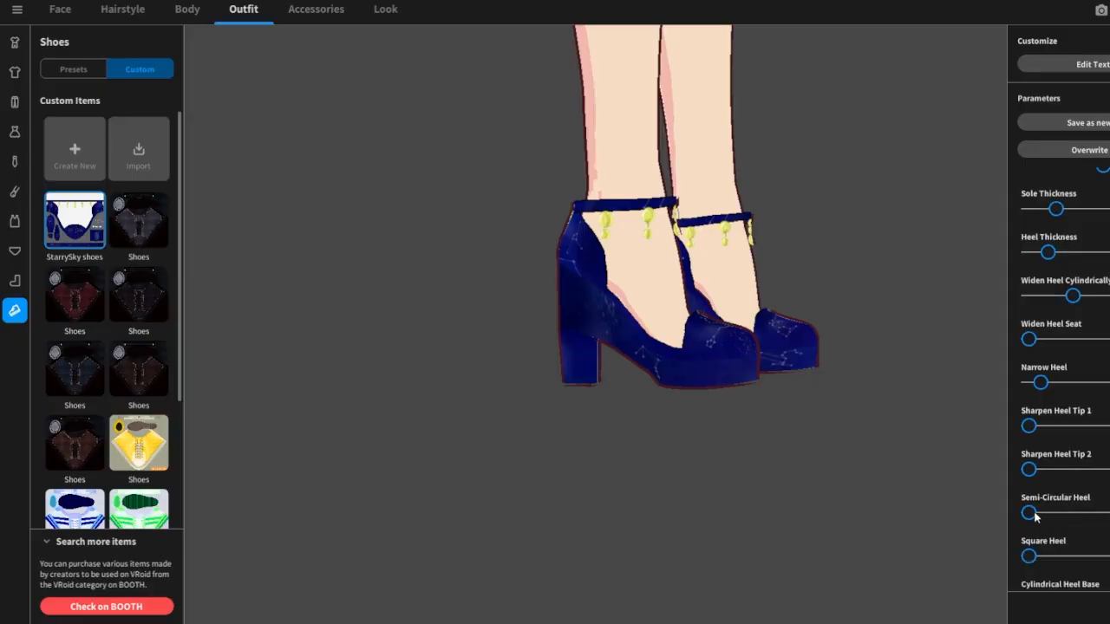
{"action": "left_click_drag", "start_coordinate": [1035, 517], "coordinate": [1068, 548]}
Try out the Cylindrical Heel Base and Square Heel Base parameters and raise Remove Heel slightly to shorten the heels.
{"action": "scroll", "coordinate": [1070, 553], "scroll_direction": "down", "scroll_amount": 4}
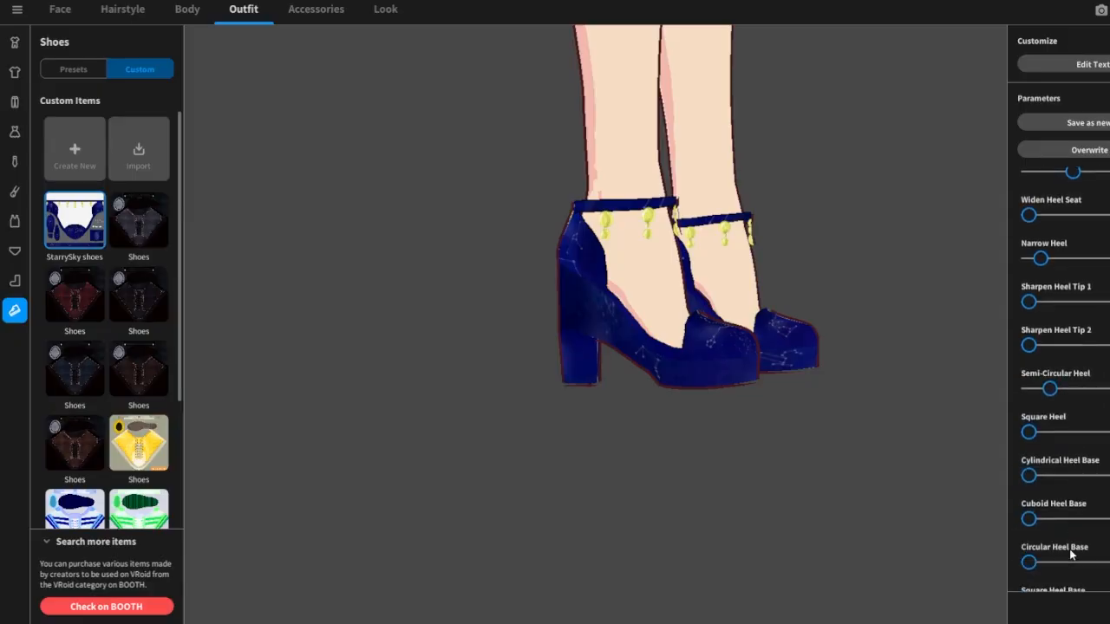
{"action": "left_click_drag", "start_coordinate": [1032, 474], "coordinate": [1032, 499]}
{"action": "scroll", "coordinate": [1057, 527], "scroll_direction": "down", "scroll_amount": 2}
{"action": "scroll", "coordinate": [1056, 529], "scroll_direction": "down", "scroll_amount": 1}
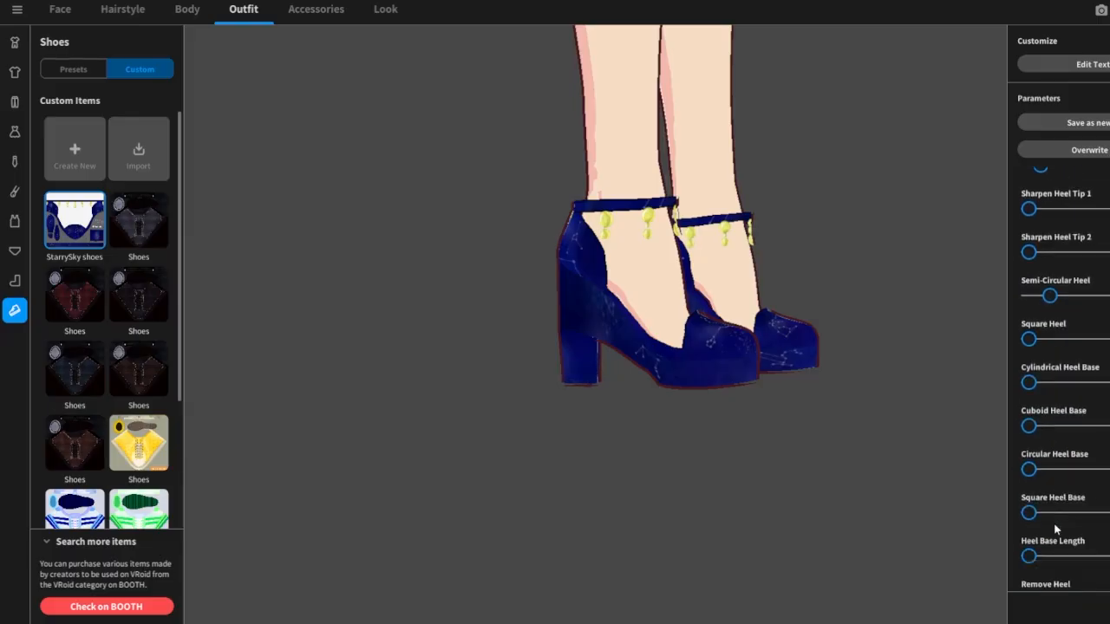
{"action": "scroll", "coordinate": [1056, 529], "scroll_direction": "down", "scroll_amount": 1}
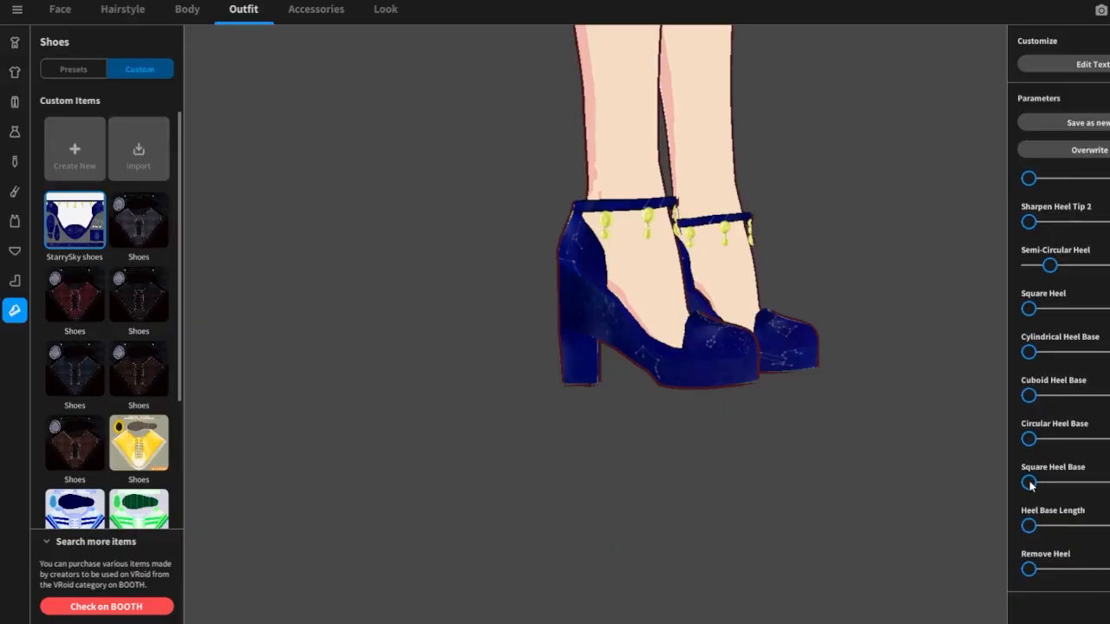
{"action": "mouse_move", "coordinate": [1030, 485]}
{"action": "left_mouse_down"}
{"action": "mouse_move", "coordinate": [1073, 503]}
{"action": "mouse_move", "coordinate": [1026, 500]}
{"action": "left_mouse_up"}
{"action": "left_click_drag", "start_coordinate": [1030, 569], "coordinate": [1054, 584]}
Review the adjusted shoe parameters from the heel settings back up to the collar settings.
{"action": "scroll", "coordinate": [1097, 469], "scroll_direction": "up", "scroll_amount": 3}
{"action": "scroll", "coordinate": [1097, 469], "scroll_direction": "up", "scroll_amount": 6}
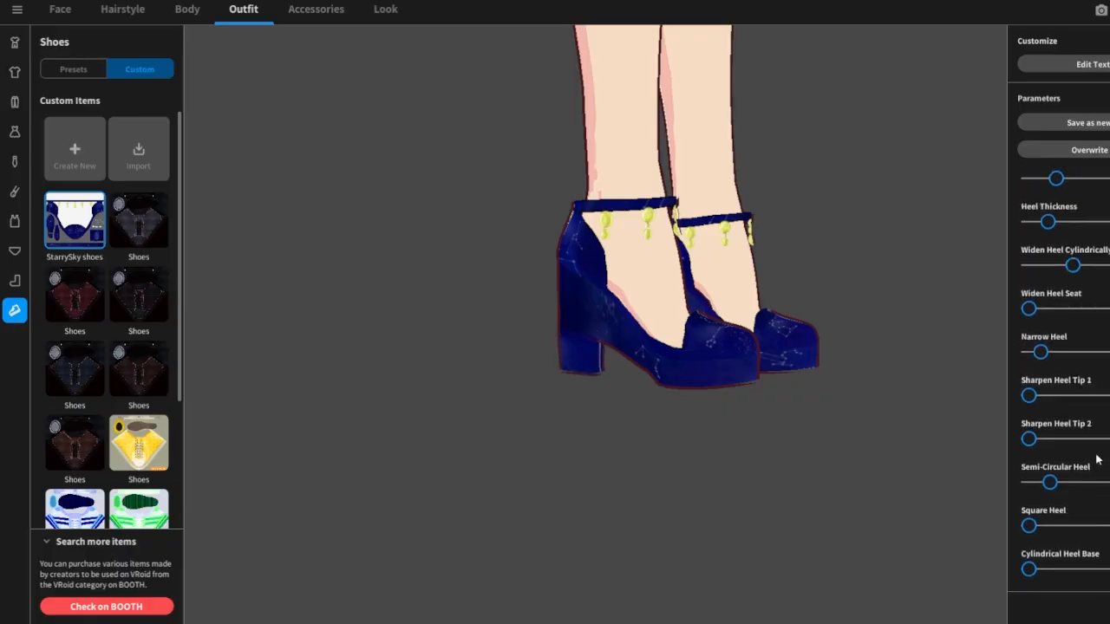
{"action": "scroll", "coordinate": [1096, 462], "scroll_direction": "up", "scroll_amount": 4}
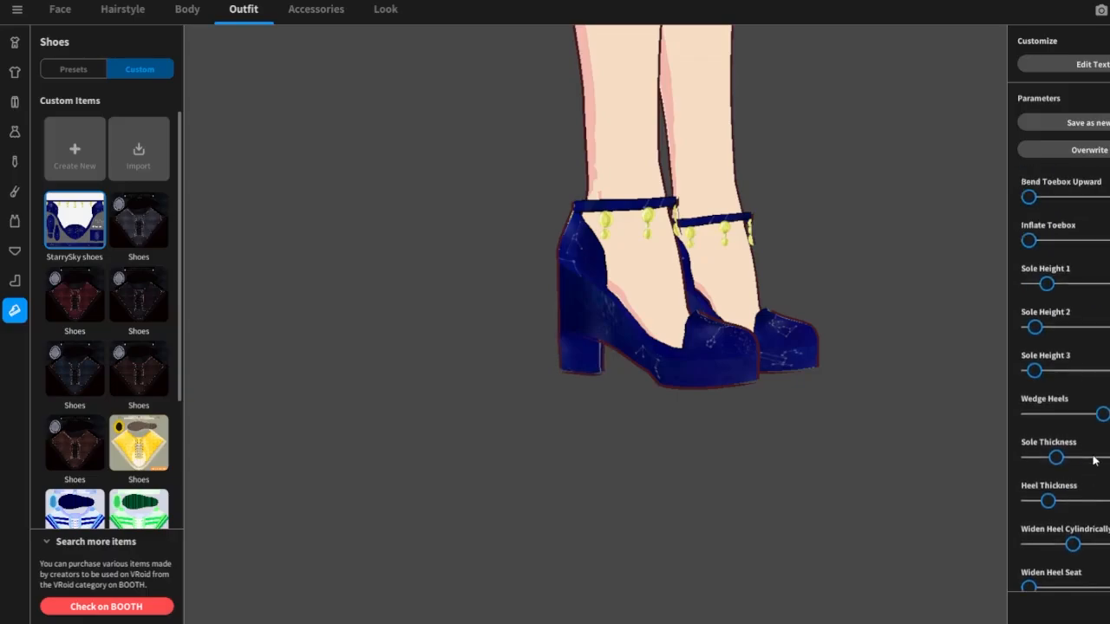
{"action": "scroll", "coordinate": [1094, 460], "scroll_direction": "up", "scroll_amount": 4}
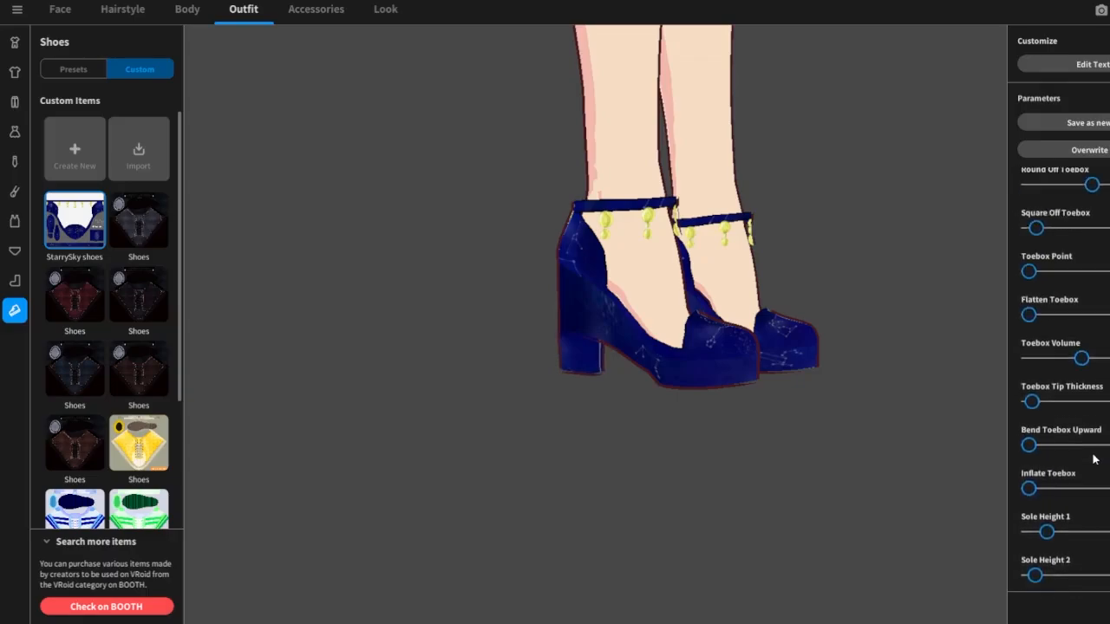
{"action": "scroll", "coordinate": [1095, 460], "scroll_direction": "up", "scroll_amount": 3}
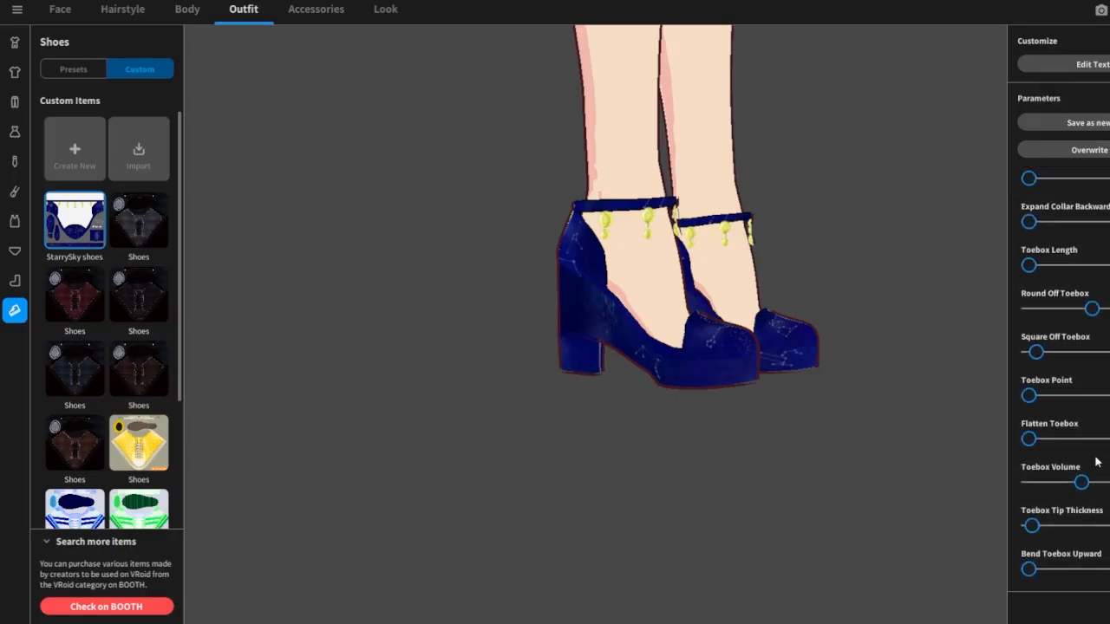
{"action": "scroll", "coordinate": [1097, 463], "scroll_direction": "up", "scroll_amount": 1}
{"action": "scroll", "coordinate": [1096, 462], "scroll_direction": "up", "scroll_amount": 1}
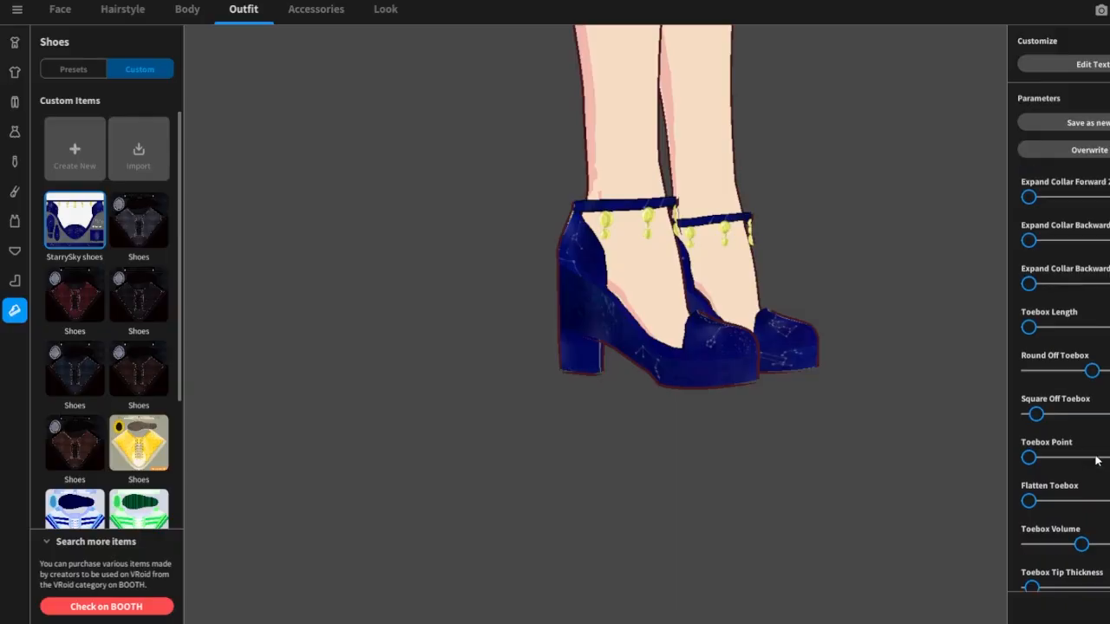
Try out the Toebox Length, Expand Collar Backward and Expand Collar Forward parameters of the shoes, returning each to its minimum.
{"action": "mouse_move", "coordinate": [1034, 329]}
{"action": "left_mouse_down"}
{"action": "mouse_move", "coordinate": [1076, 351]}
{"action": "mouse_move", "coordinate": [1032, 345]}
{"action": "left_mouse_up"}
{"action": "left_click", "coordinate": [1034, 286]}
{"action": "left_click_drag", "start_coordinate": [1048, 296], "coordinate": [1016, 303]}
{"action": "left_click_drag", "start_coordinate": [1029, 240], "coordinate": [1005, 235]}
{"action": "scroll", "coordinate": [1108, 275], "scroll_direction": "up", "scroll_amount": 2}
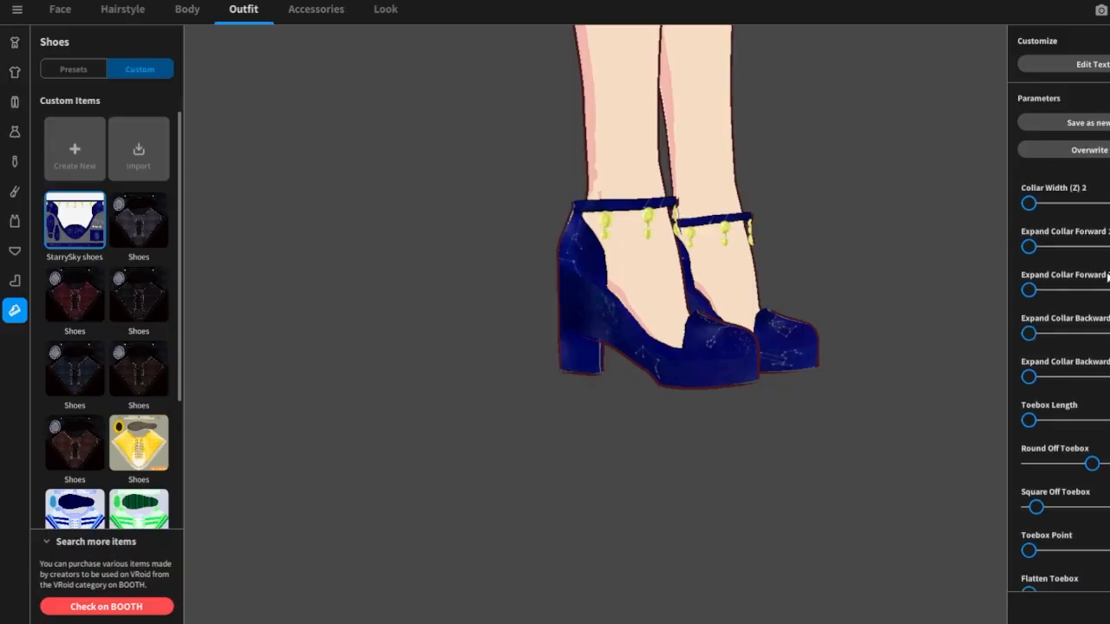
{"action": "left_click_drag", "start_coordinate": [1031, 333], "coordinate": [1011, 347]}
{"action": "left_click_drag", "start_coordinate": [1023, 292], "coordinate": [987, 307]}
{"action": "scroll", "coordinate": [1076, 274], "scroll_direction": "up", "scroll_amount": 1}
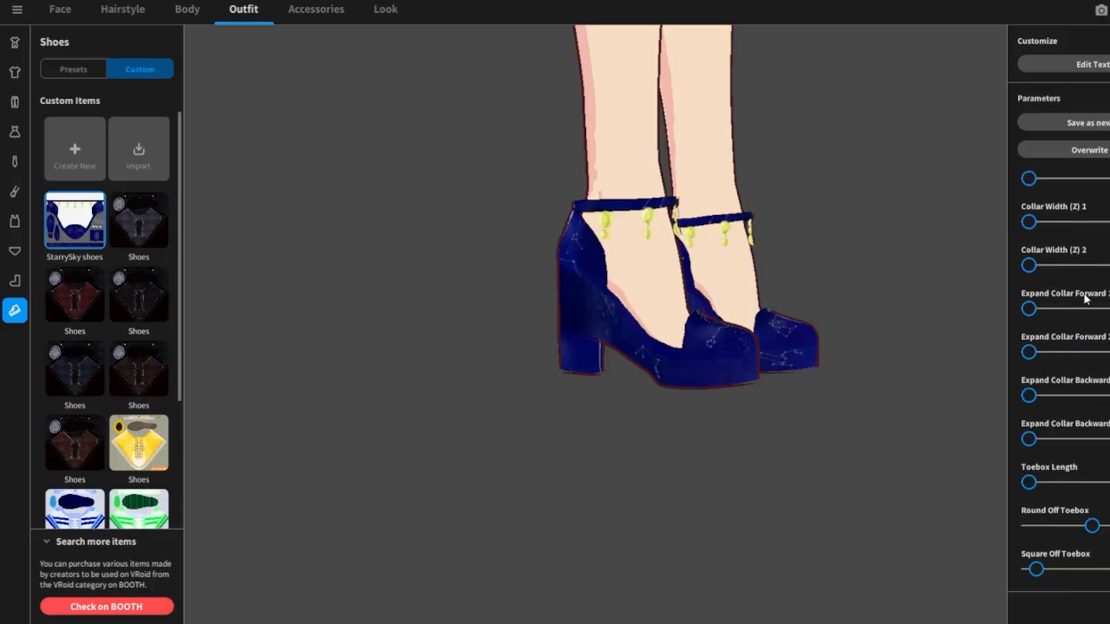
Lower the shoes' Overall Volume and Collar Width to their minimum and try out Tighten Shoe Upper and the first Expand Collar Forward parameter.
{"action": "scroll", "coordinate": [1086, 298], "scroll_direction": "up", "scroll_amount": 3}
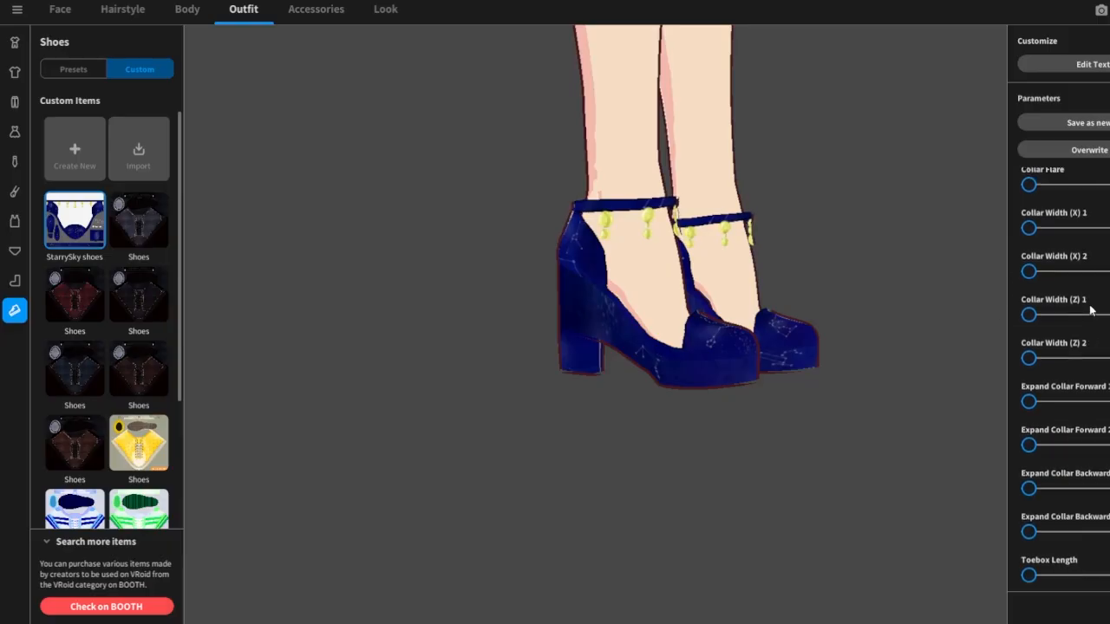
{"action": "scroll", "coordinate": [1084, 313], "scroll_direction": "up", "scroll_amount": 1}
{"action": "scroll", "coordinate": [1084, 312], "scroll_direction": "up", "scroll_amount": 3}
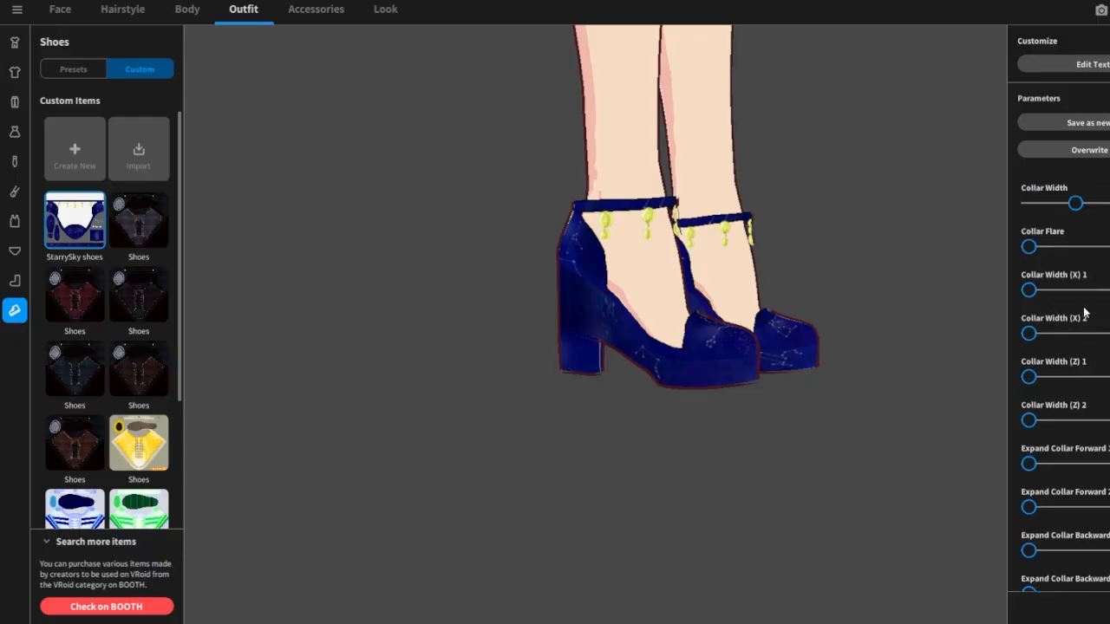
{"action": "scroll", "coordinate": [1085, 313], "scroll_direction": "up", "scroll_amount": 1}
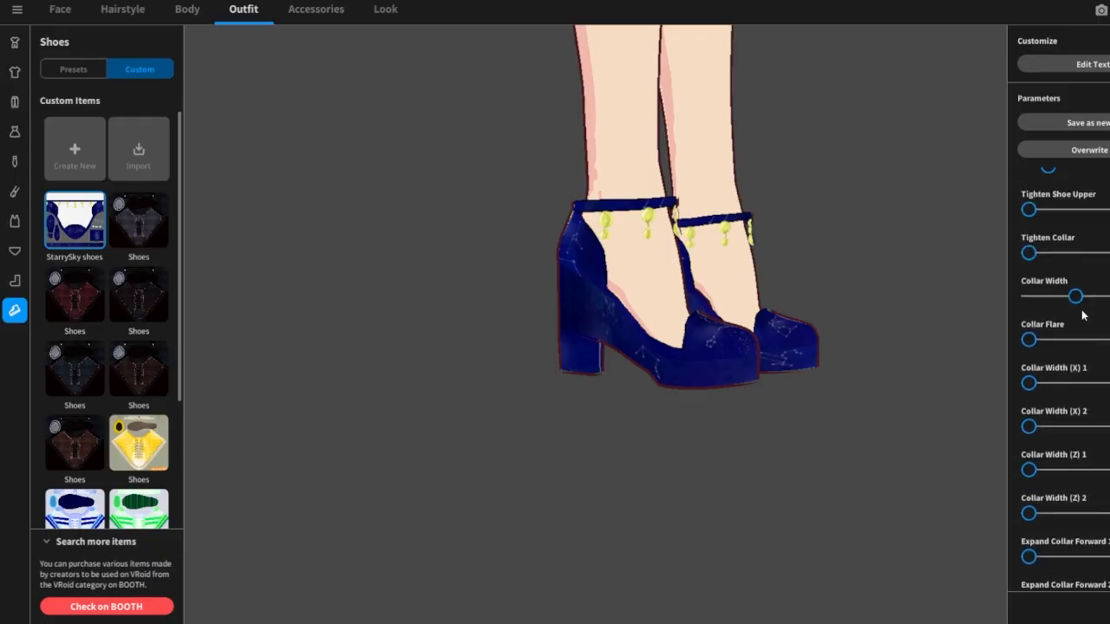
{"action": "scroll", "coordinate": [1083, 314], "scroll_direction": "up", "scroll_amount": 1}
{"action": "left_click_drag", "start_coordinate": [1030, 240], "coordinate": [993, 218]}
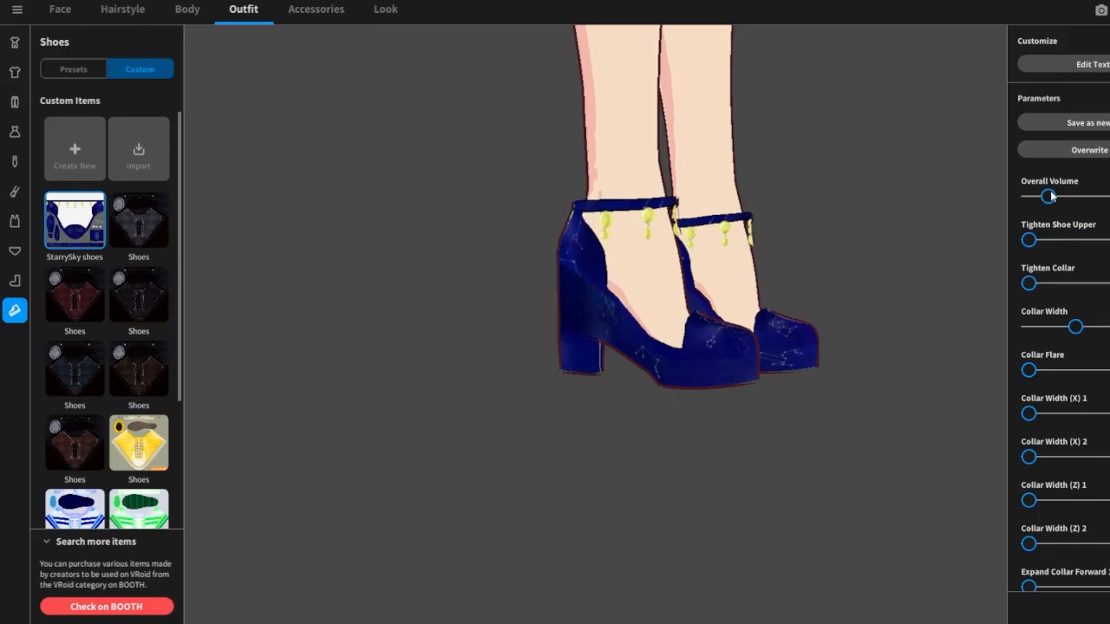
{"action": "left_click_drag", "start_coordinate": [1049, 196], "coordinate": [1109, 196]}
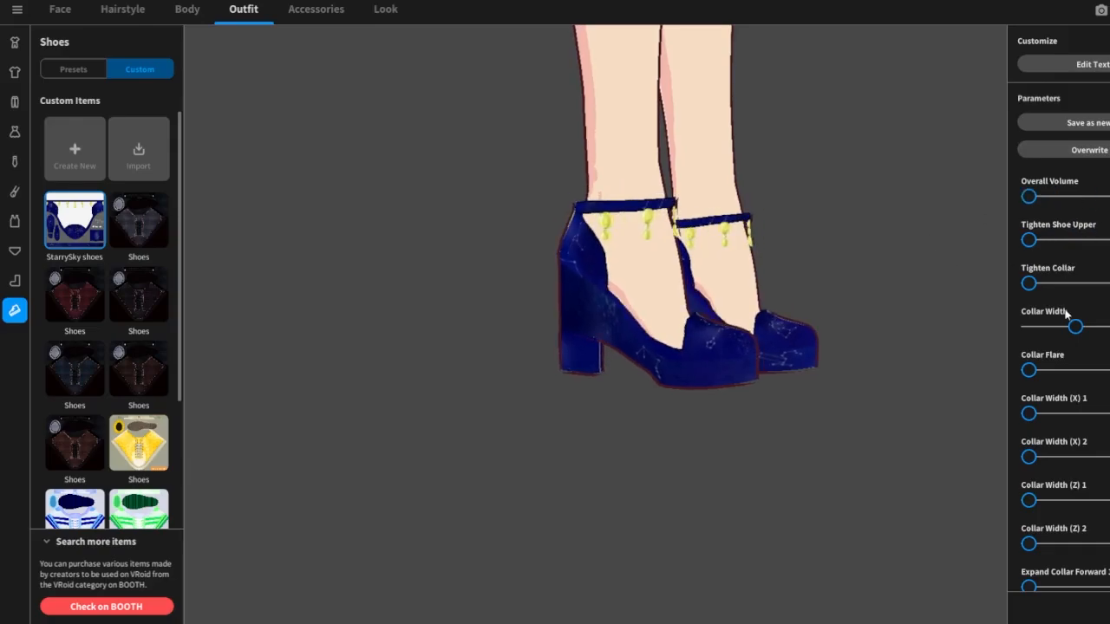
{"action": "left_click_drag", "start_coordinate": [1074, 327], "coordinate": [1027, 330]}
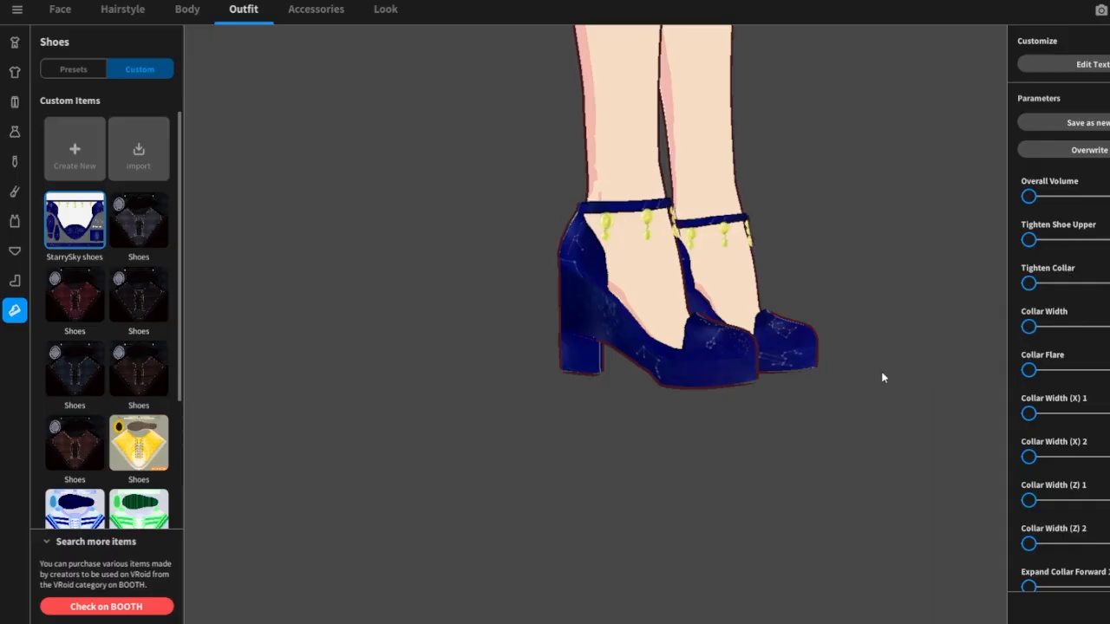
{"action": "right_click_drag", "start_coordinate": [883, 377], "coordinate": [790, 378]}
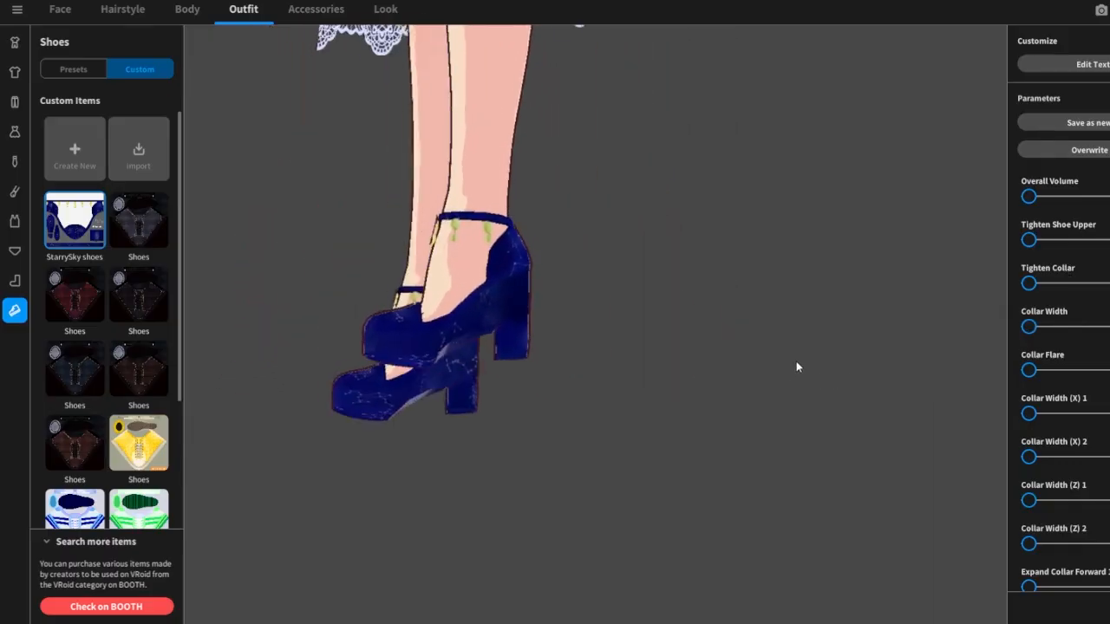
{"action": "scroll", "coordinate": [1068, 459], "scroll_direction": "down", "scroll_amount": 3}
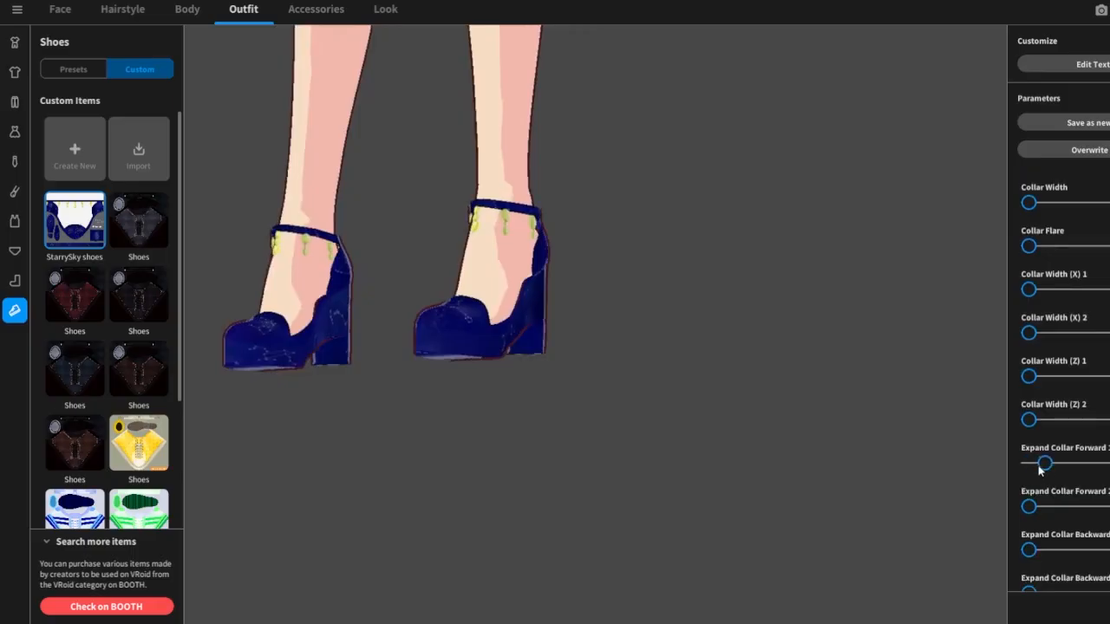
Switch to the dark laced Shoes item and back to StarrySky shoes to reset the shoe parameters.
{"action": "left_click", "coordinate": [124, 236]}
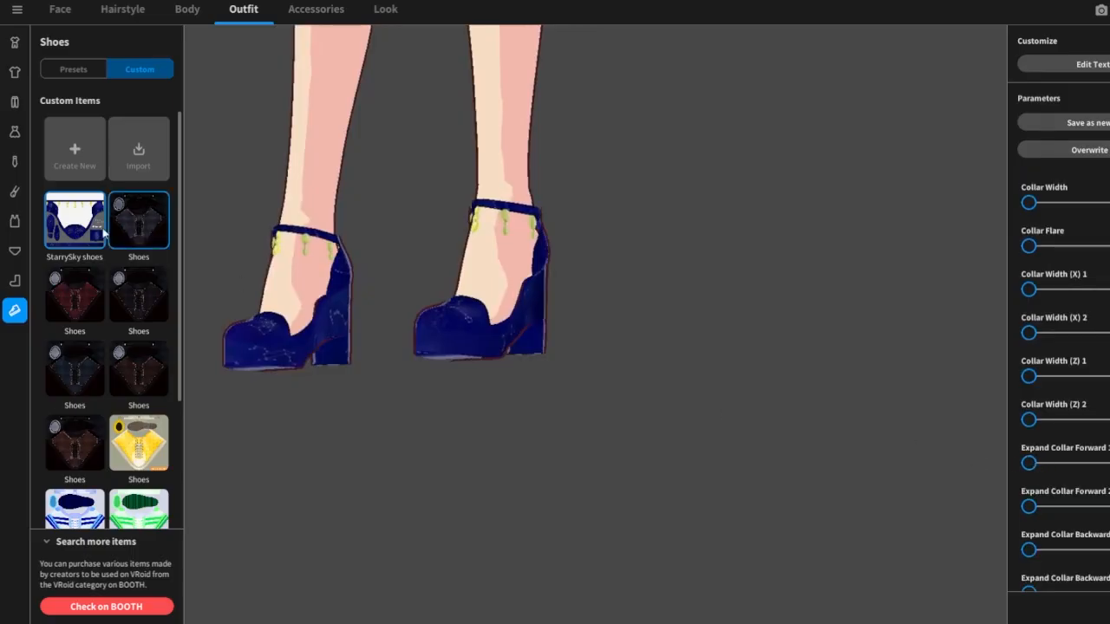
{"action": "left_click", "coordinate": [102, 233]}
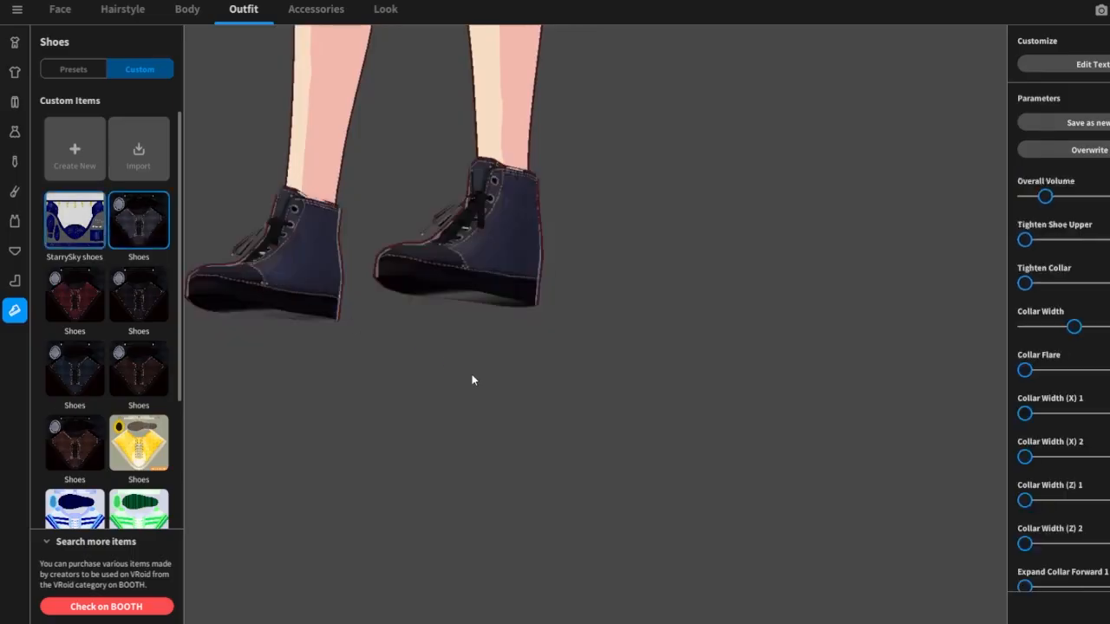
{"action": "right_click_drag", "start_coordinate": [530, 404], "coordinate": [574, 401]}
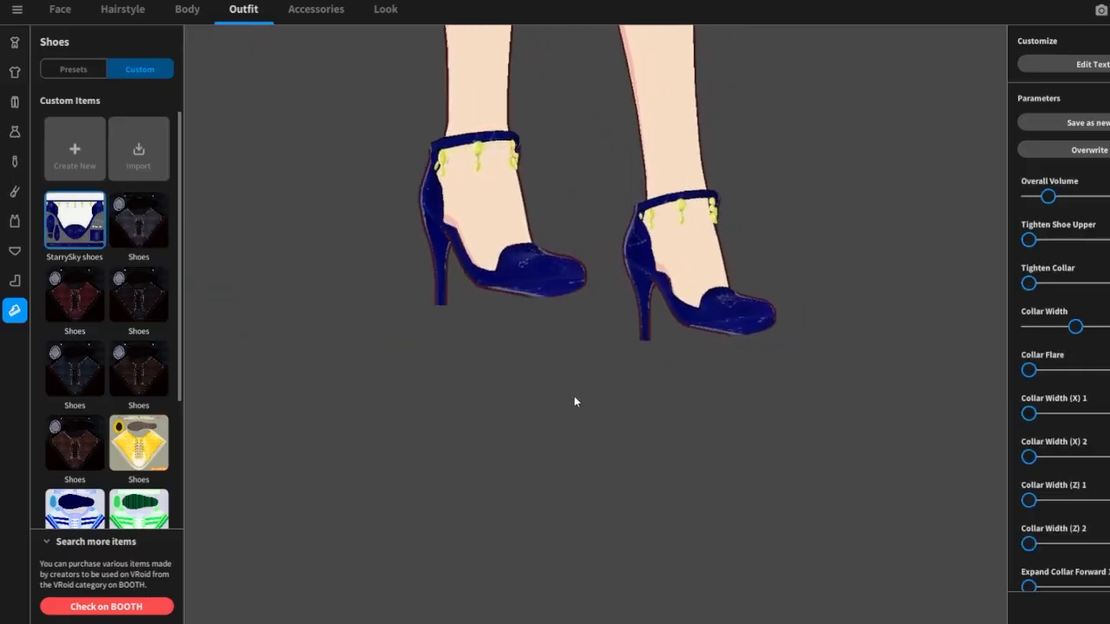
Examine the complete outfit from the shoes up to the dress and face.
{"action": "scroll", "coordinate": [768, 396], "scroll_direction": "down", "scroll_amount": 3}
{"action": "right_click_drag", "start_coordinate": [759, 399], "coordinate": [727, 411]}
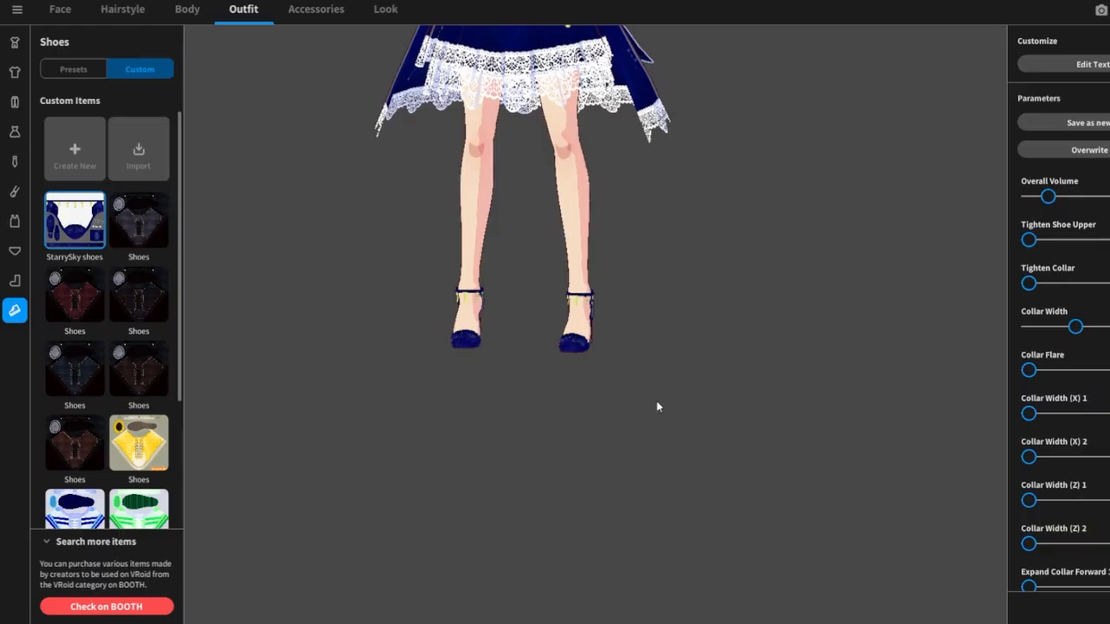
{"action": "middle_click_drag", "start_coordinate": [653, 363], "coordinate": [669, 499]}
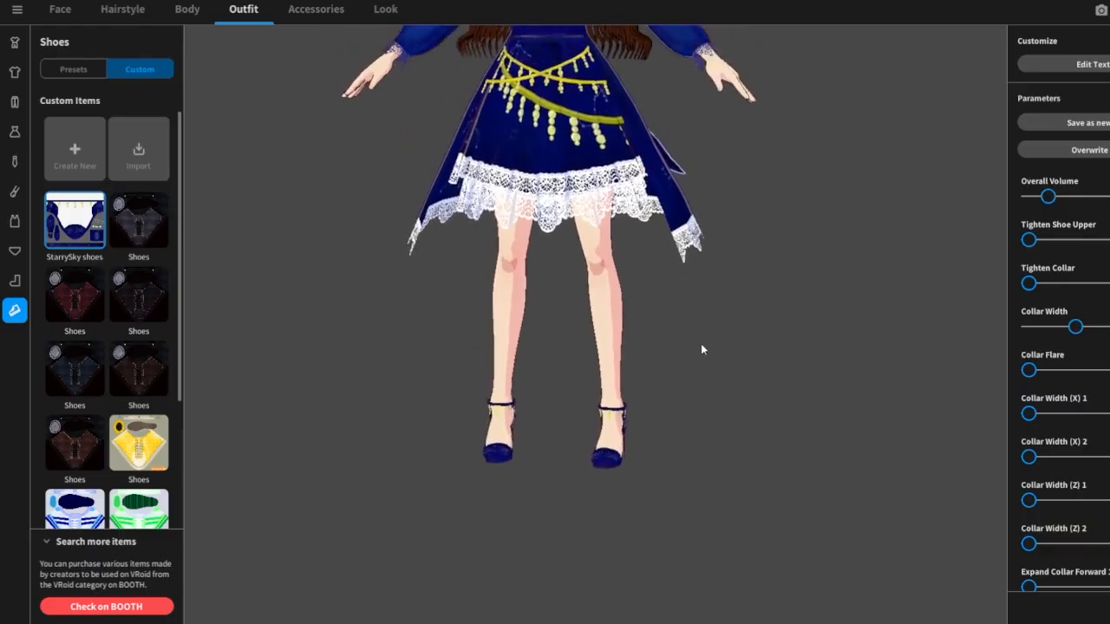
{"action": "mouse_move", "coordinate": [703, 349]}
{"action": "right_mouse_down"}
{"action": "mouse_move", "coordinate": [731, 390]}
{"action": "mouse_move", "coordinate": [721, 339]}
{"action": "mouse_move", "coordinate": [725, 376]}
{"action": "mouse_move", "coordinate": [702, 357]}
{"action": "right_mouse_up"}
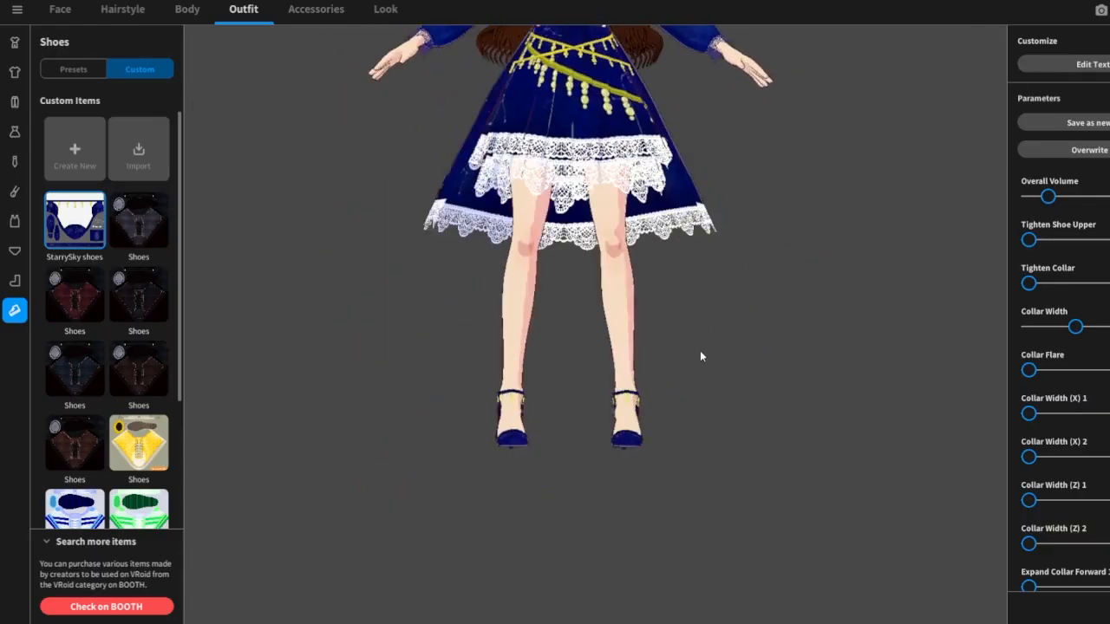
{"action": "middle_click_drag", "start_coordinate": [566, 93], "coordinate": [609, 382]}
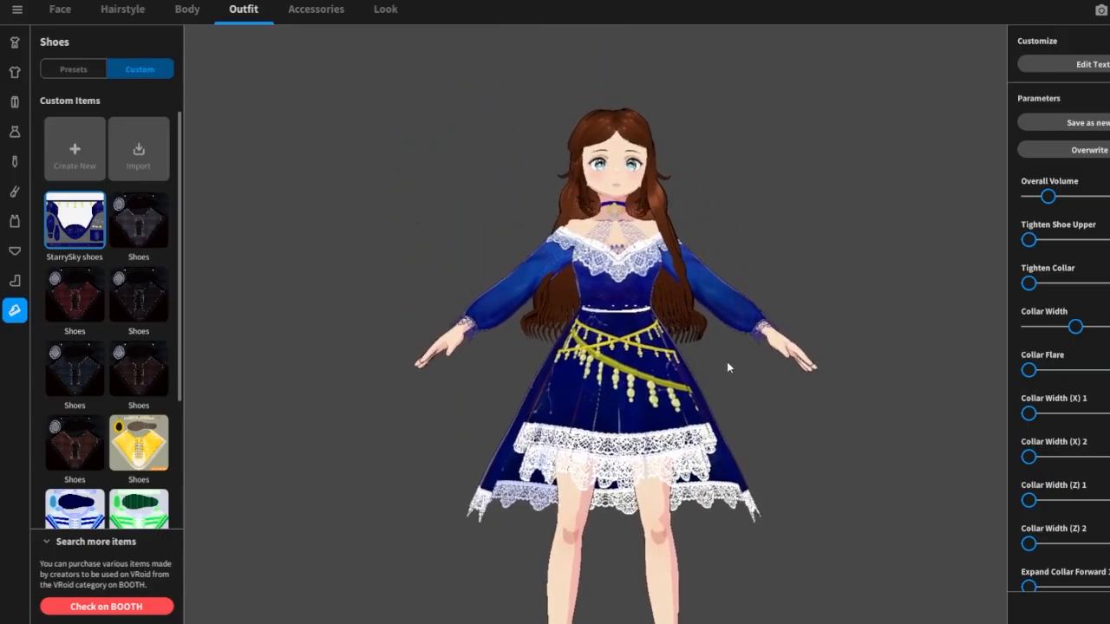
{"action": "scroll", "coordinate": [727, 365], "scroll_direction": "up", "scroll_amount": 2}
{"action": "right_click_drag", "start_coordinate": [728, 365], "coordinate": [737, 403]}
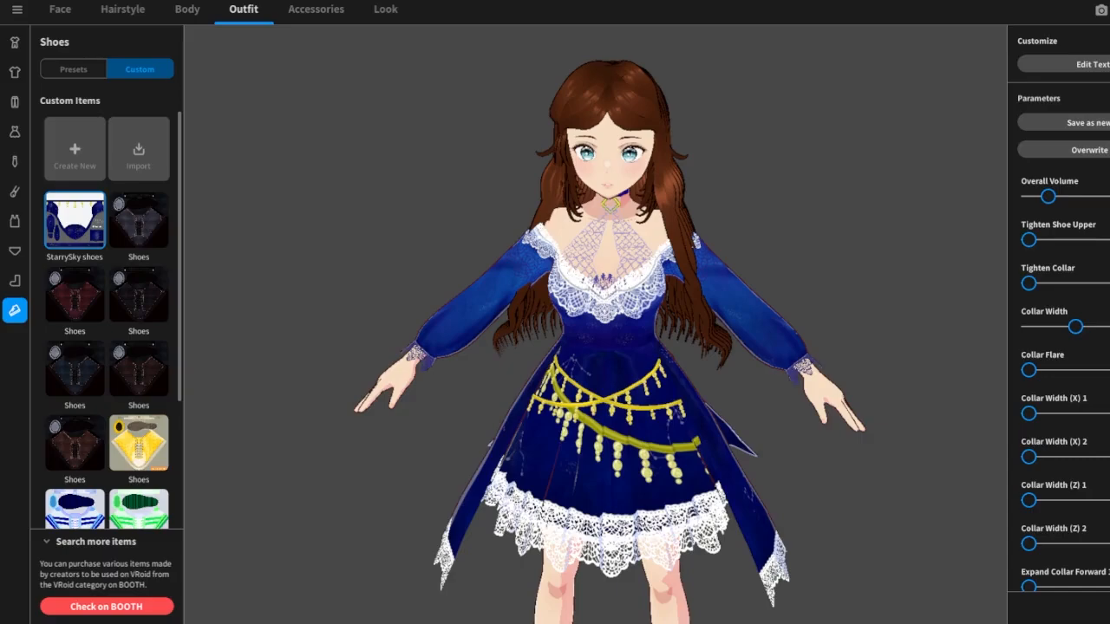
Look through the hairstyle categories, from Extra and Hairstyle Sets to the custom Front hair items.
{"action": "left_click", "coordinate": [130, 10]}
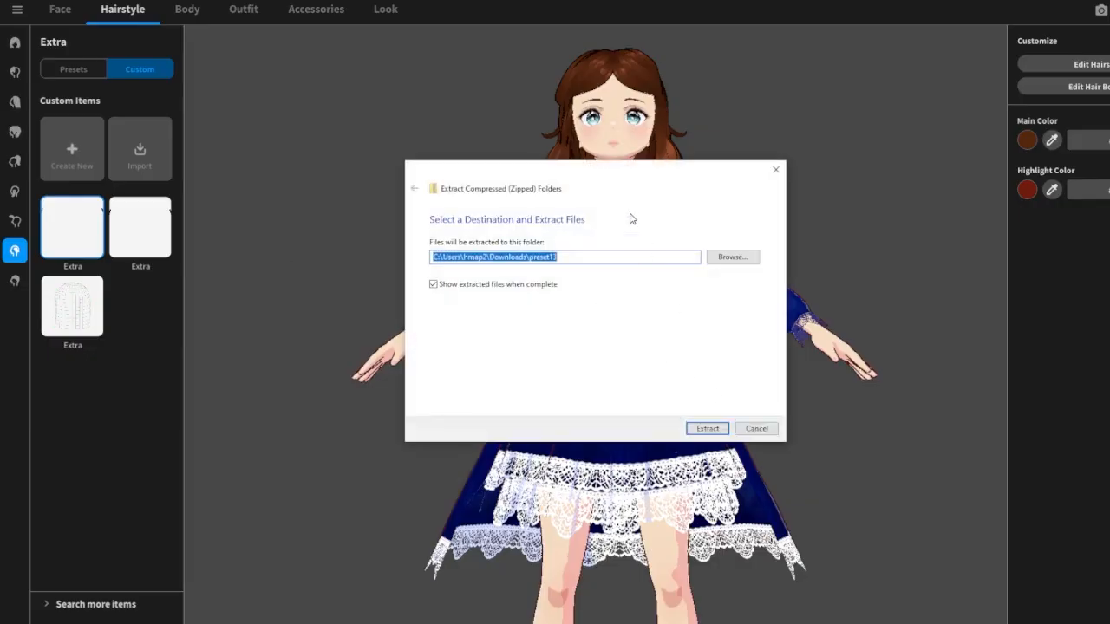
{"action": "left_click_drag", "start_coordinate": [604, 173], "coordinate": [587, 178]}
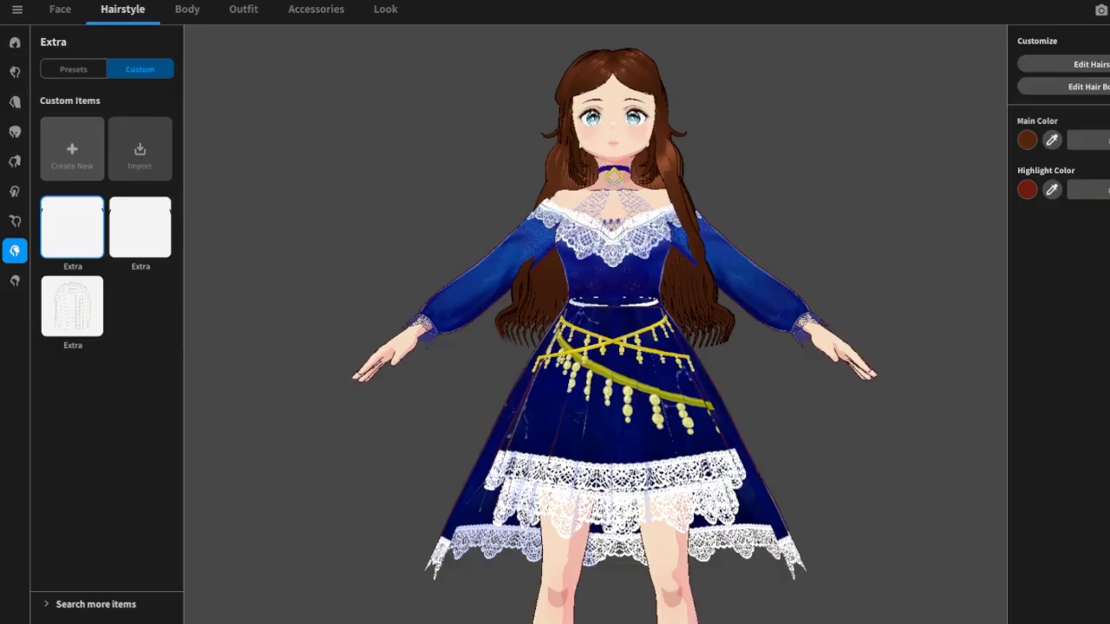
{"action": "left_click", "coordinate": [15, 42]}
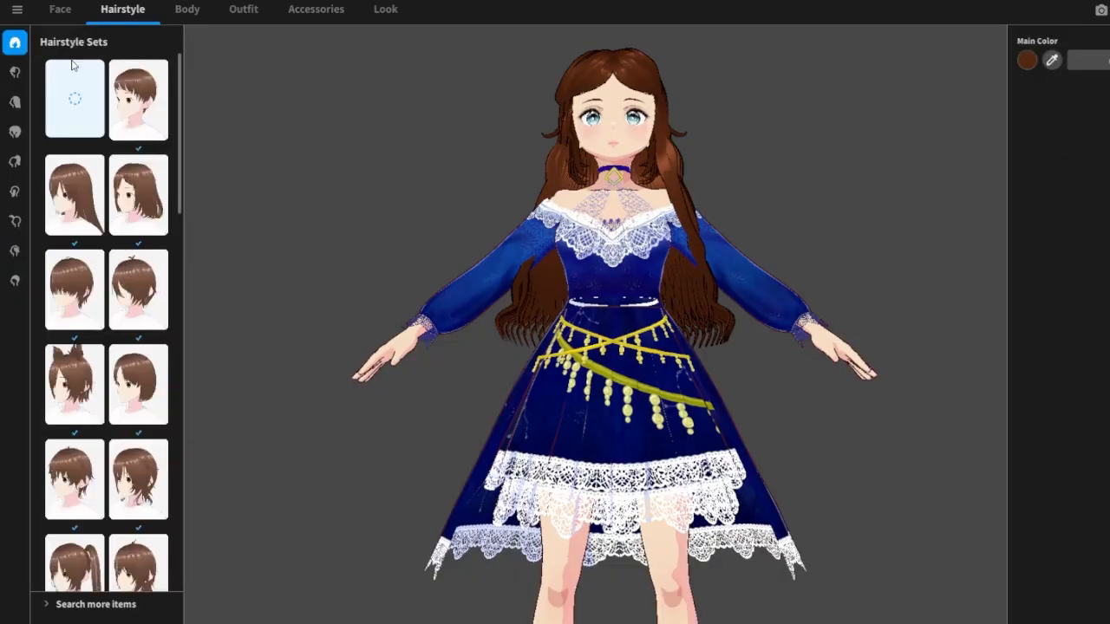
{"action": "left_click", "coordinate": [23, 74]}
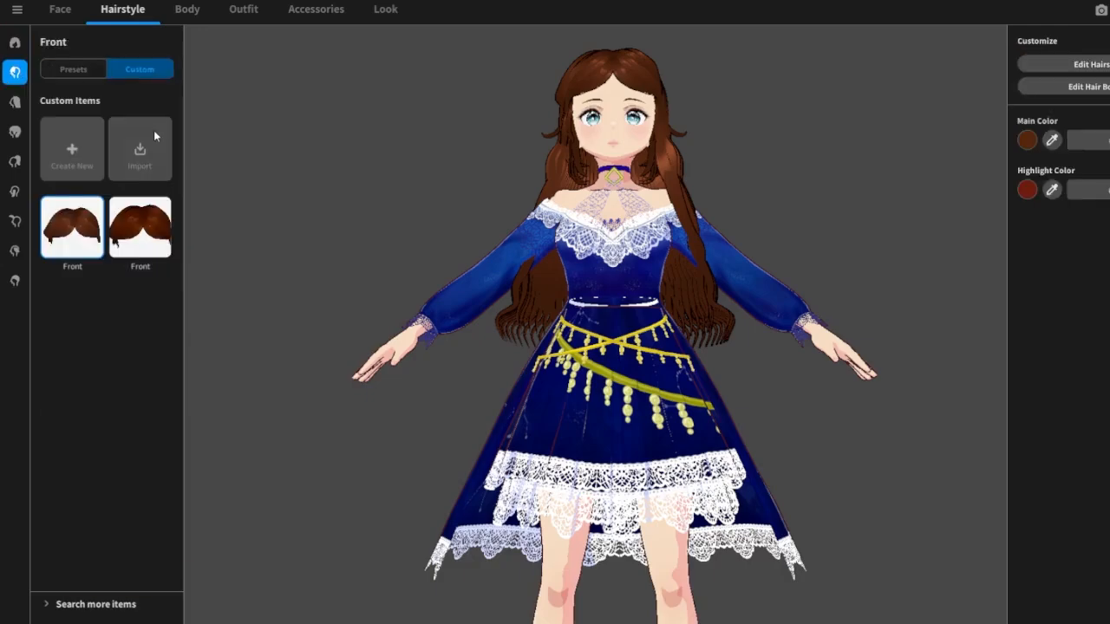
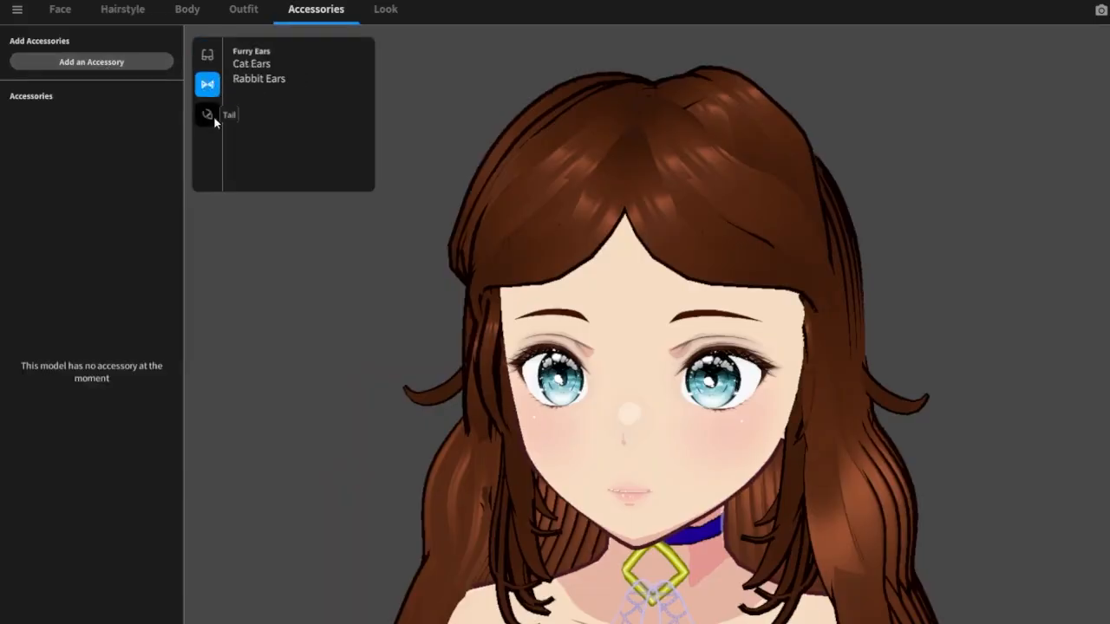
Look through the available accessory types, including Furry Ears, and close the list without adding one.
{"action": "left_click", "coordinate": [249, 293]}
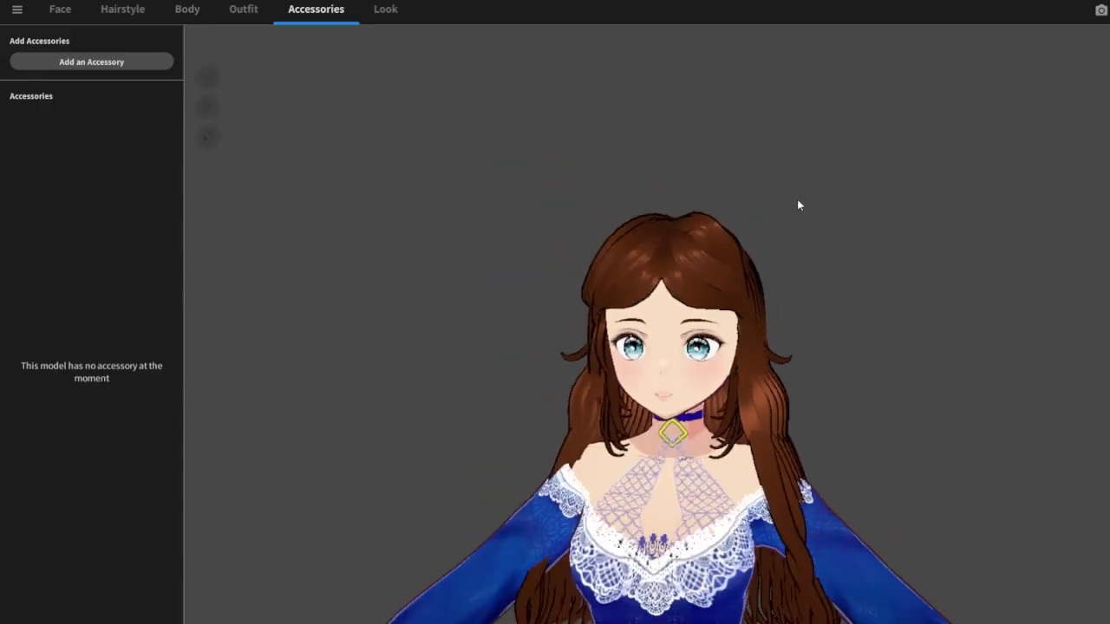
{"action": "mouse_move", "coordinate": [893, 227]}
{"action": "right_mouse_down"}
{"action": "mouse_move", "coordinate": [853, 225]}
{"action": "mouse_move", "coordinate": [877, 224]}
{"action": "right_mouse_up"}
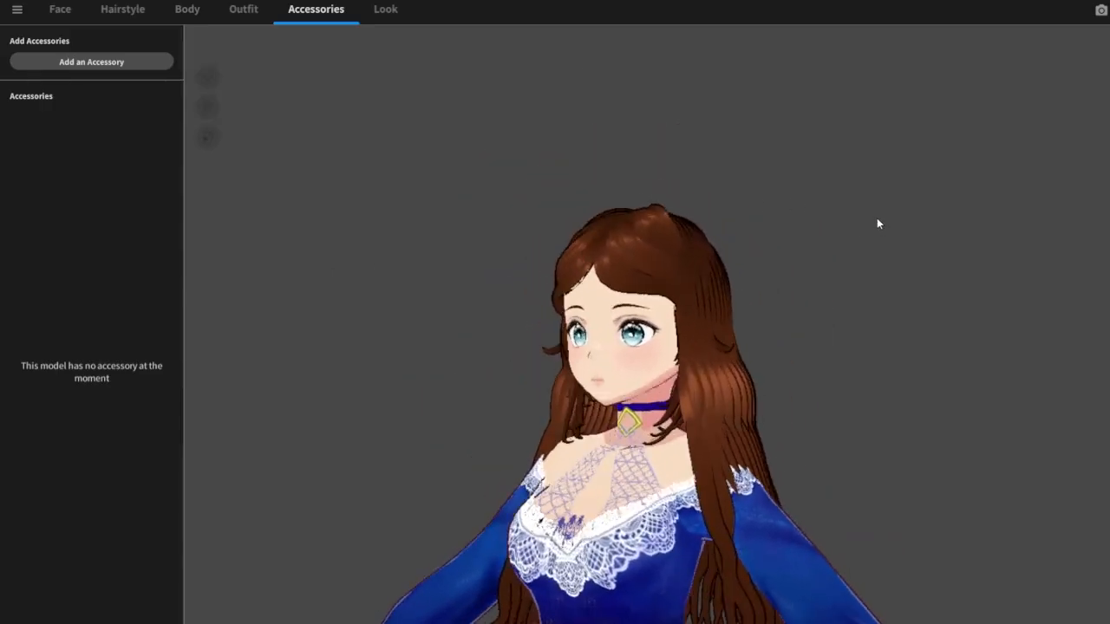
{"action": "left_click", "coordinate": [140, 68]}
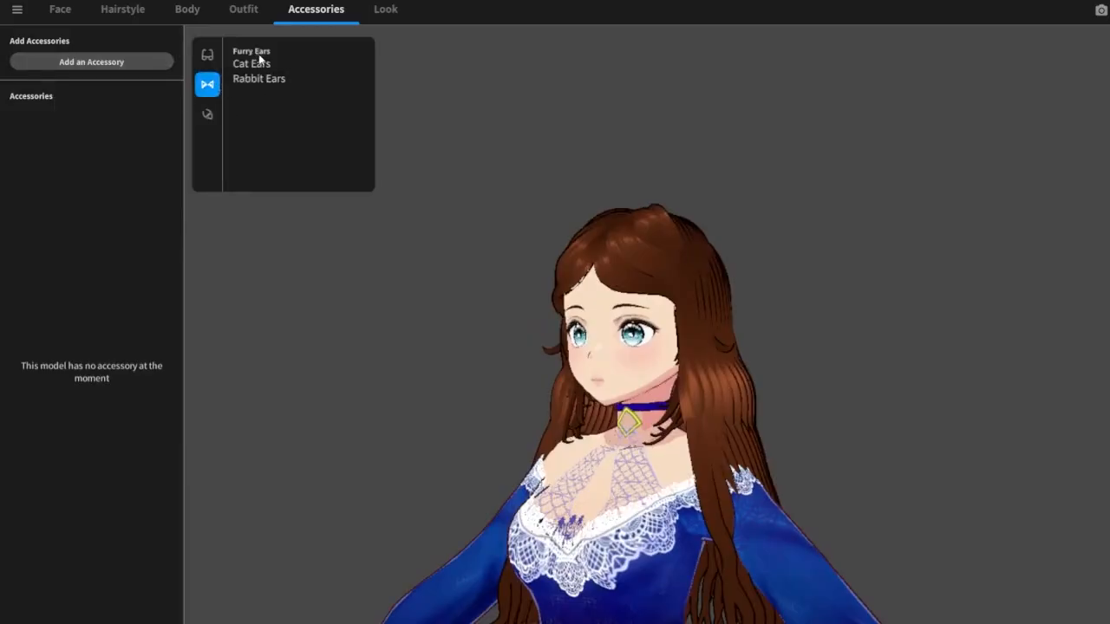
{"action": "left_click", "coordinate": [388, 299]}
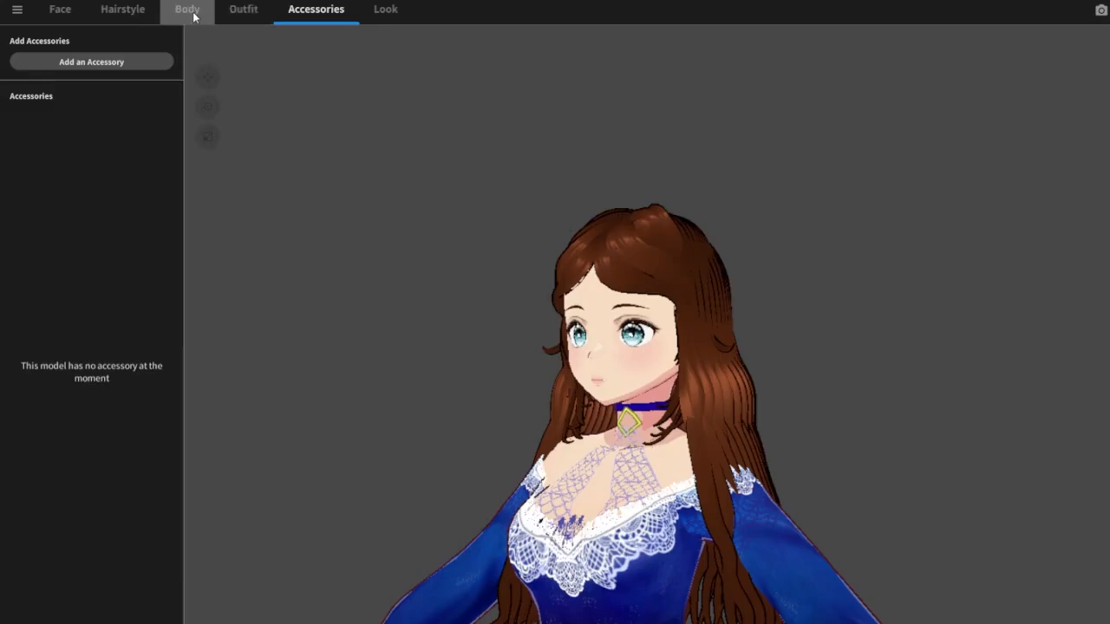
Apply the custom Ahoge hair item and open its Freehand Group 1 in the hair editor.
{"action": "left_click", "coordinate": [124, 10]}
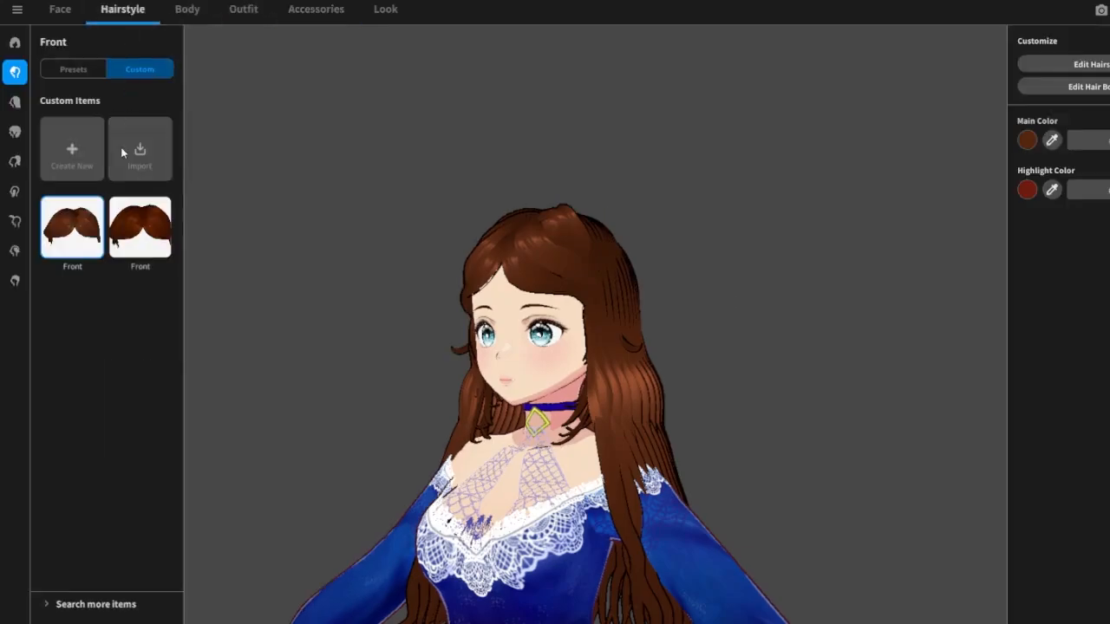
{"action": "left_click", "coordinate": [14, 223]}
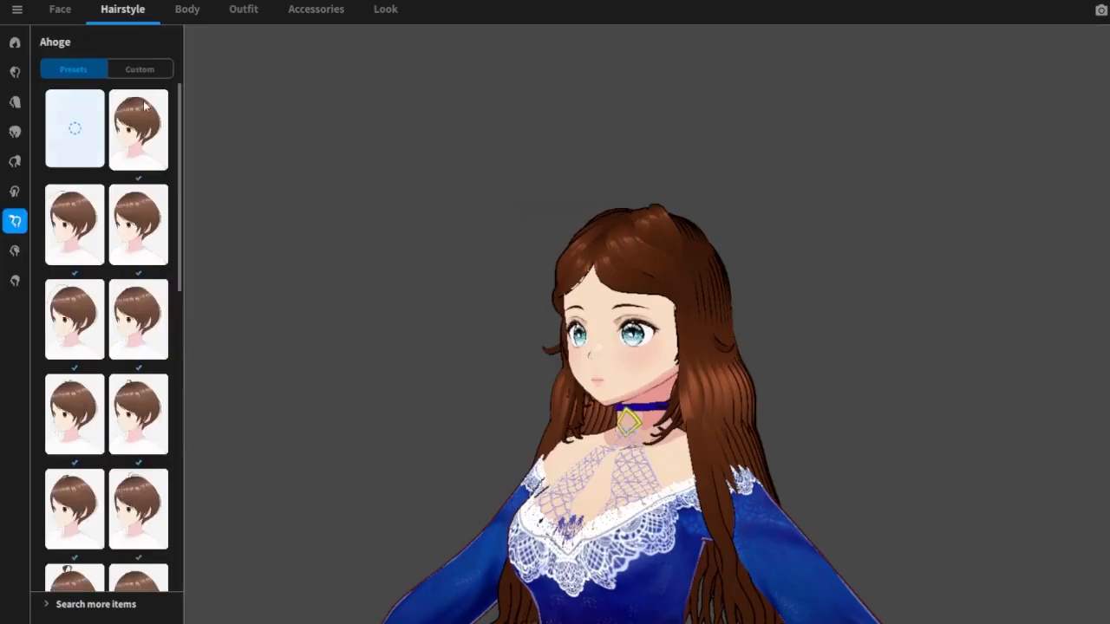
{"action": "left_click", "coordinate": [156, 72]}
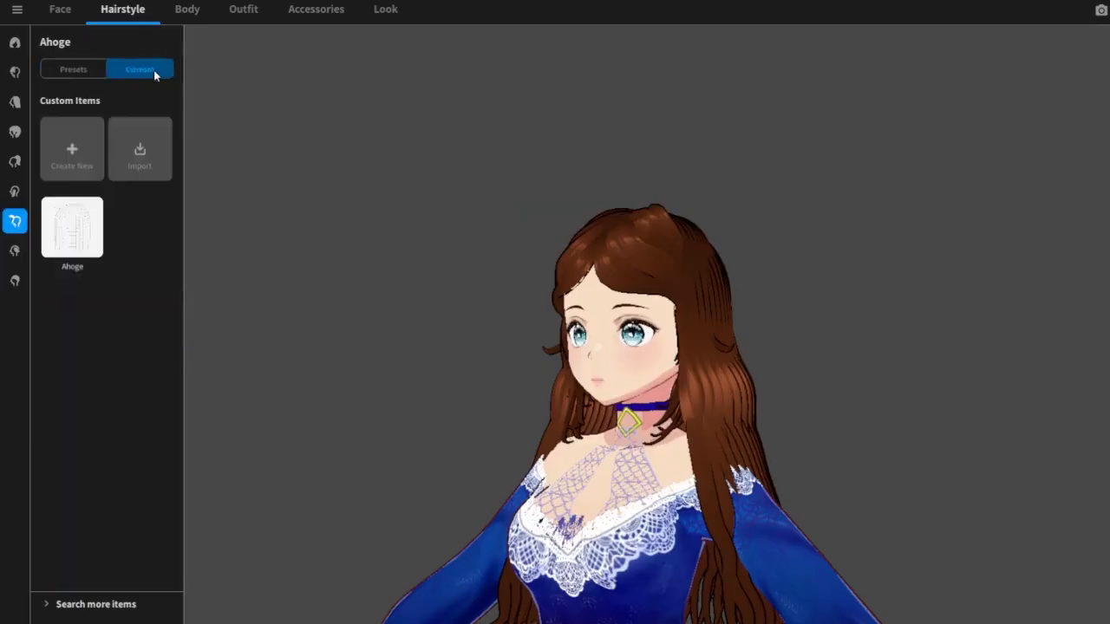
{"action": "left_click", "coordinate": [79, 235]}
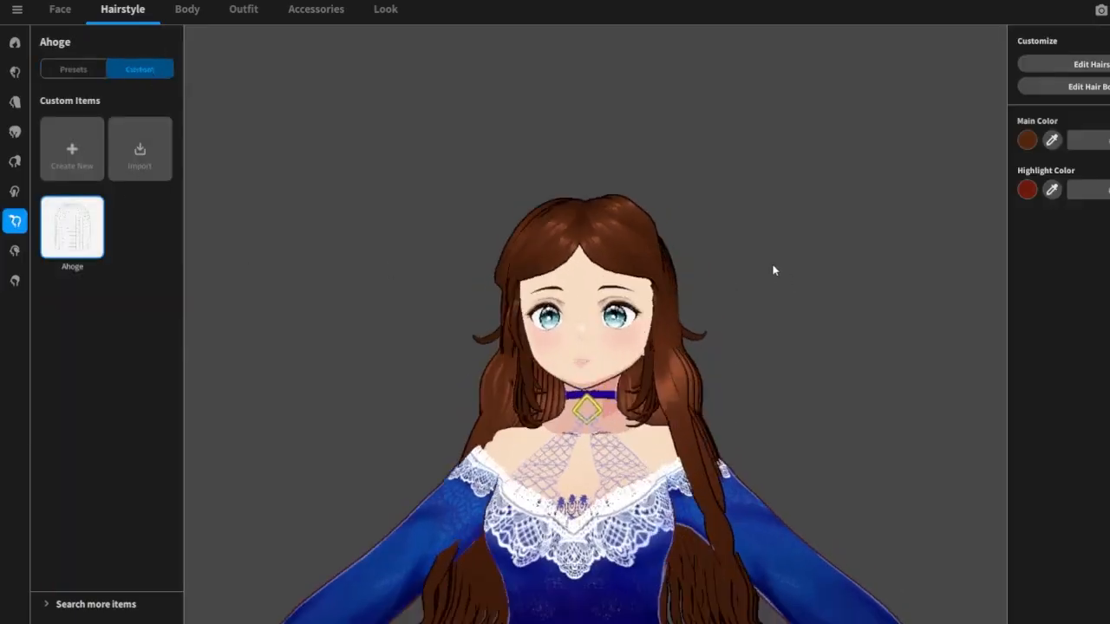
{"action": "left_click", "coordinate": [1093, 64]}
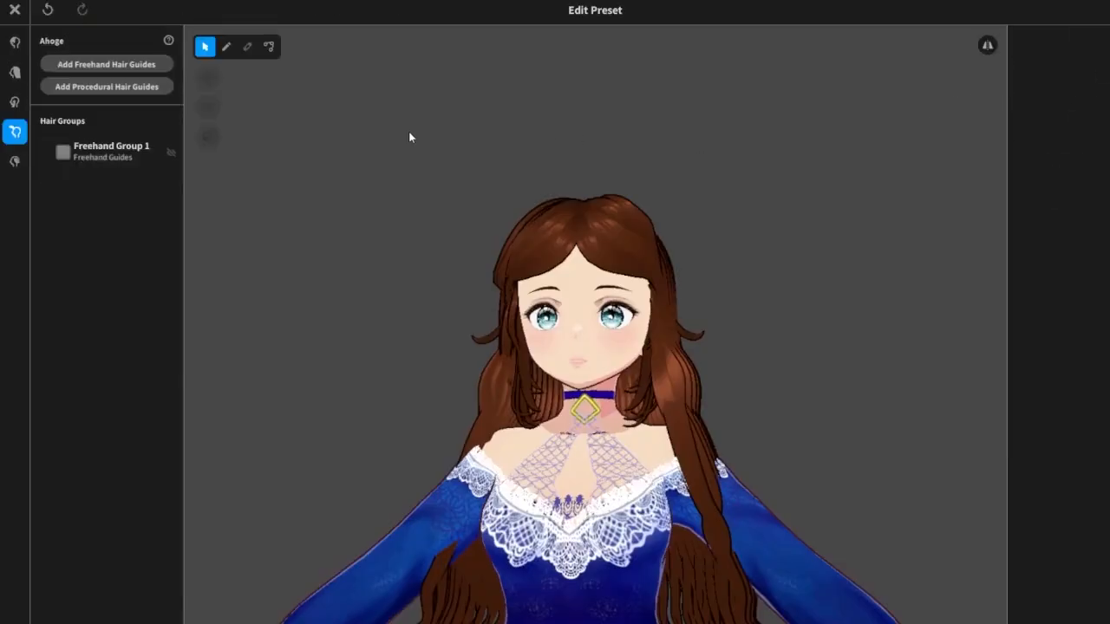
{"action": "left_click", "coordinate": [111, 162]}
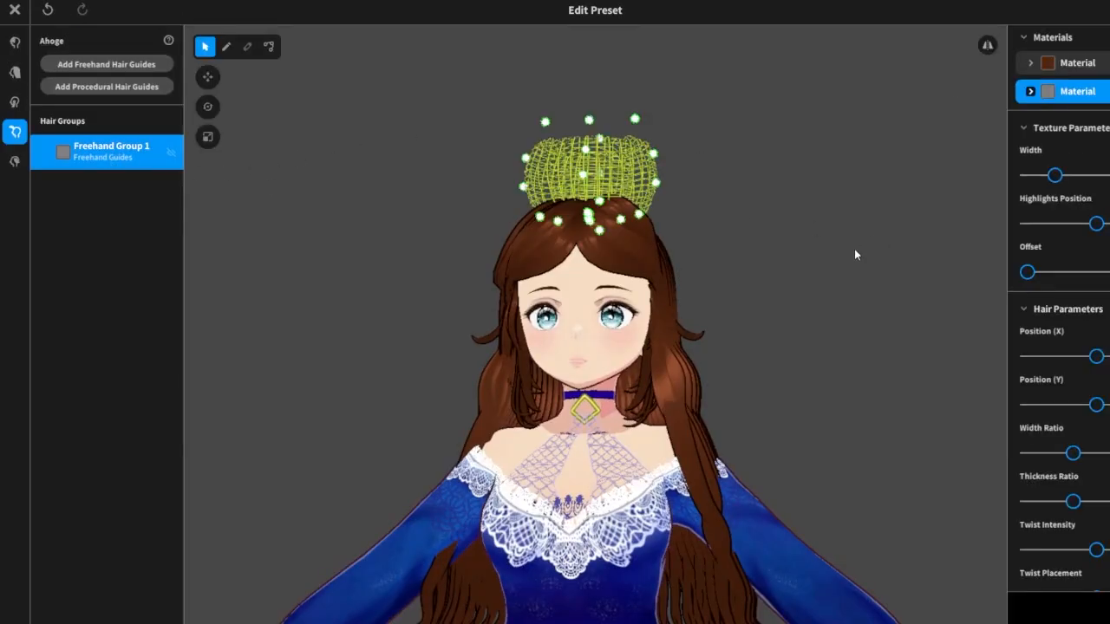
Stretch the first freehand guide cage taller above the head and switch on mirrored editing of its points.
{"action": "mouse_move", "coordinate": [855, 255]}
{"action": "right_mouse_down"}
{"action": "mouse_move", "coordinate": [815, 261]}
{"action": "mouse_move", "coordinate": [855, 272]}
{"action": "mouse_move", "coordinate": [848, 257]}
{"action": "right_mouse_up"}
{"action": "left_click_drag", "start_coordinate": [583, 267], "coordinate": [611, 102]}
{"action": "right_click_drag", "start_coordinate": [611, 102], "coordinate": [605, 247]}
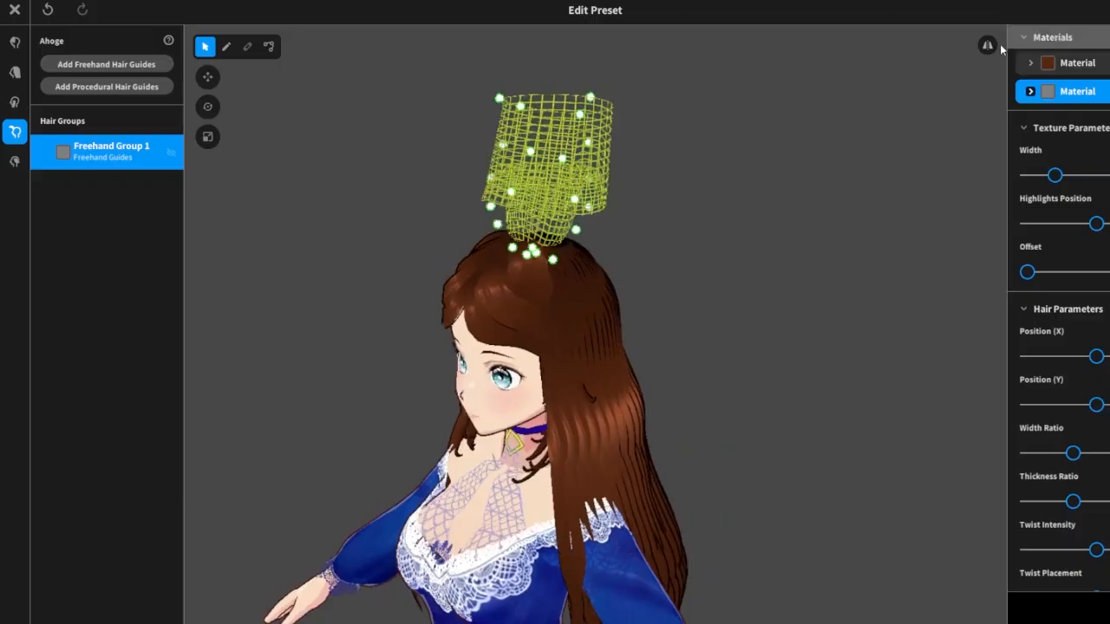
{"action": "left_click_drag", "start_coordinate": [556, 266], "coordinate": [541, 224]}
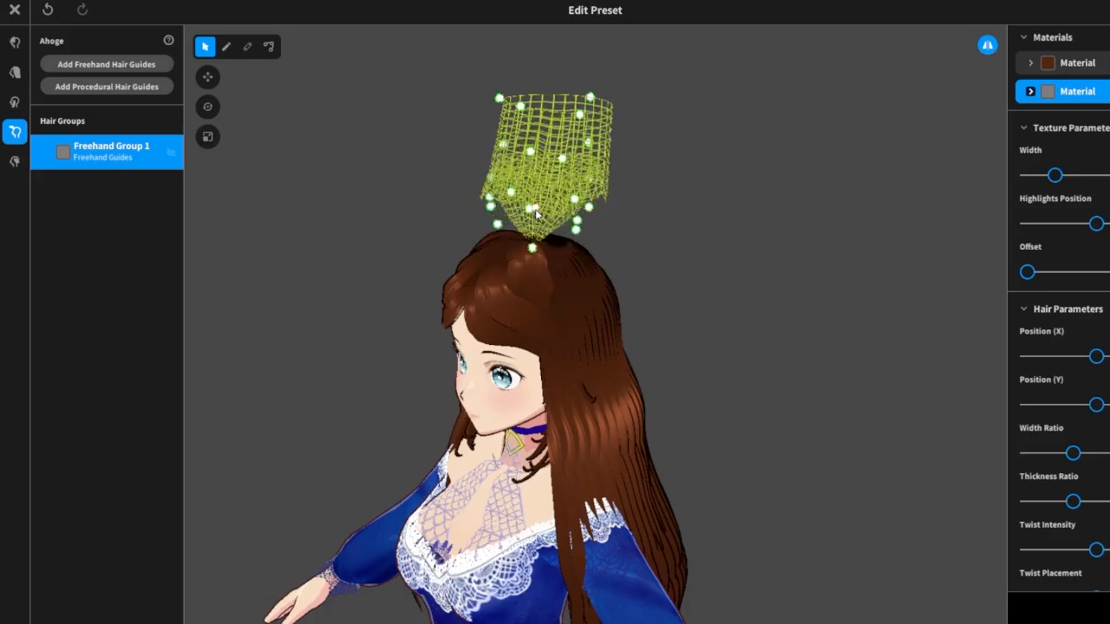
{"action": "right_click_drag", "start_coordinate": [711, 268], "coordinate": [640, 284]}
{"action": "left_click_drag", "start_coordinate": [620, 275], "coordinate": [618, 253]}
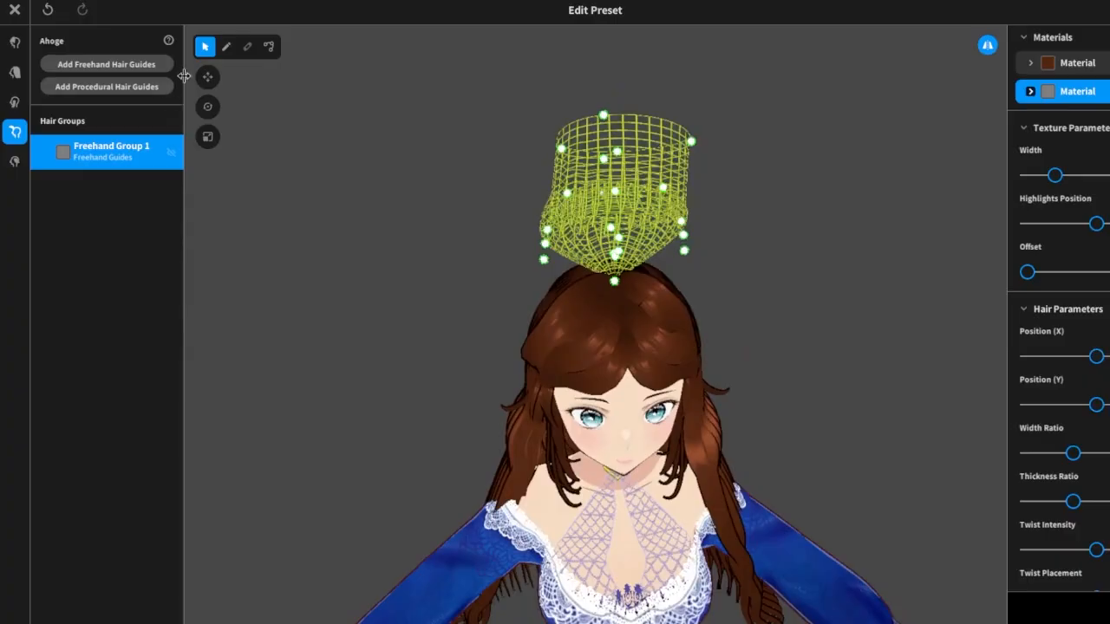
Delete the existing Freehand Group 1, add a new freehand hair guide group, and select it for editing.
{"action": "right_click", "coordinate": [144, 157]}
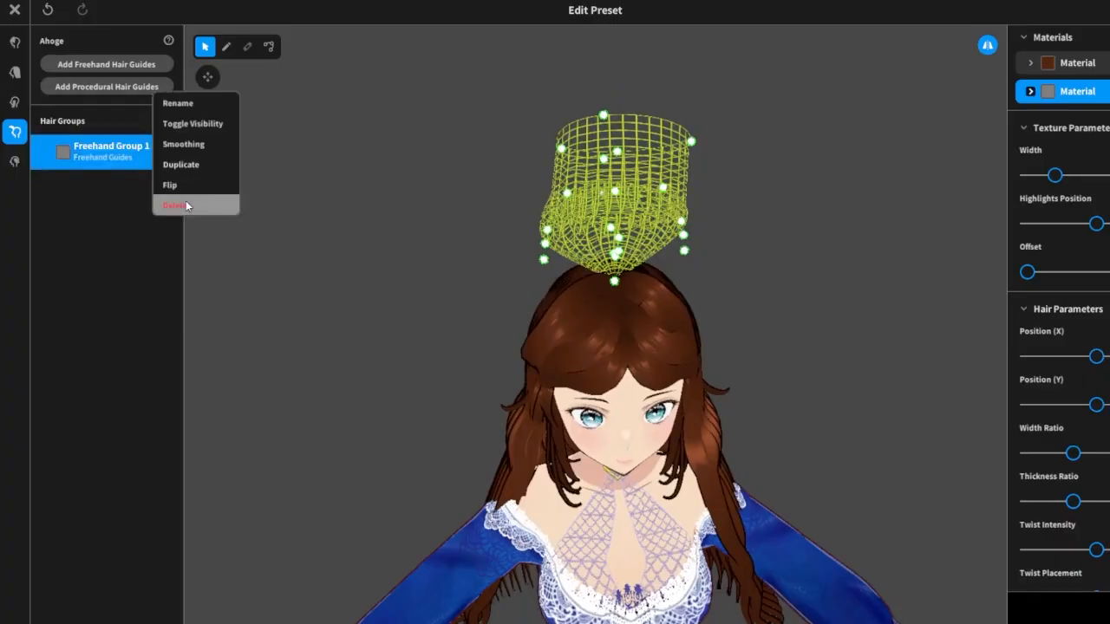
{"action": "left_click", "coordinate": [186, 205]}
{"action": "left_click", "coordinate": [143, 71]}
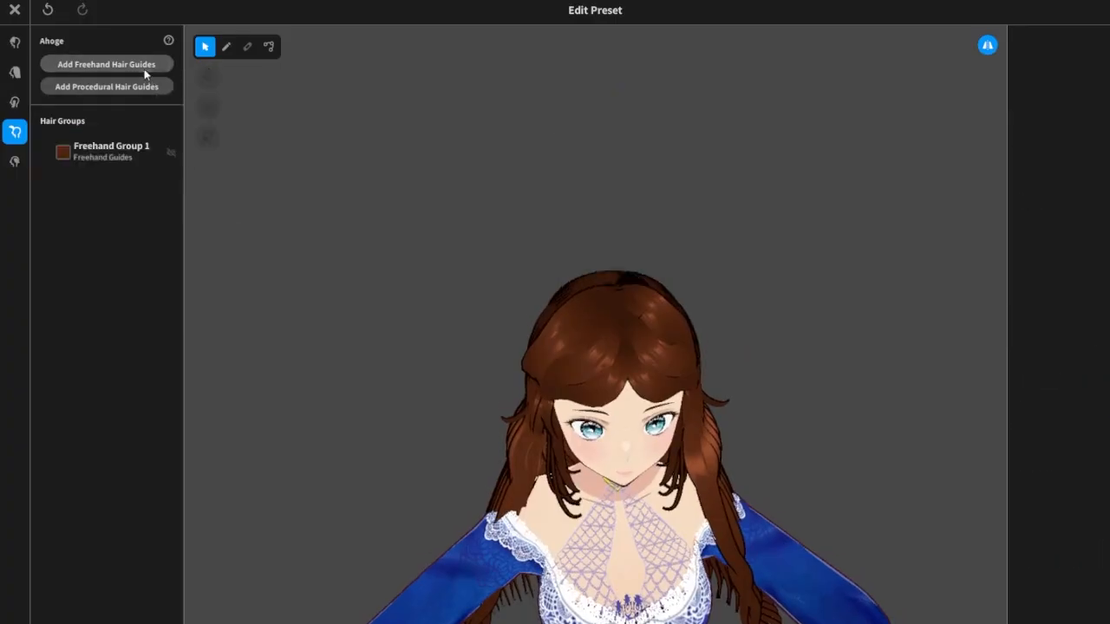
{"action": "left_click", "coordinate": [142, 147]}
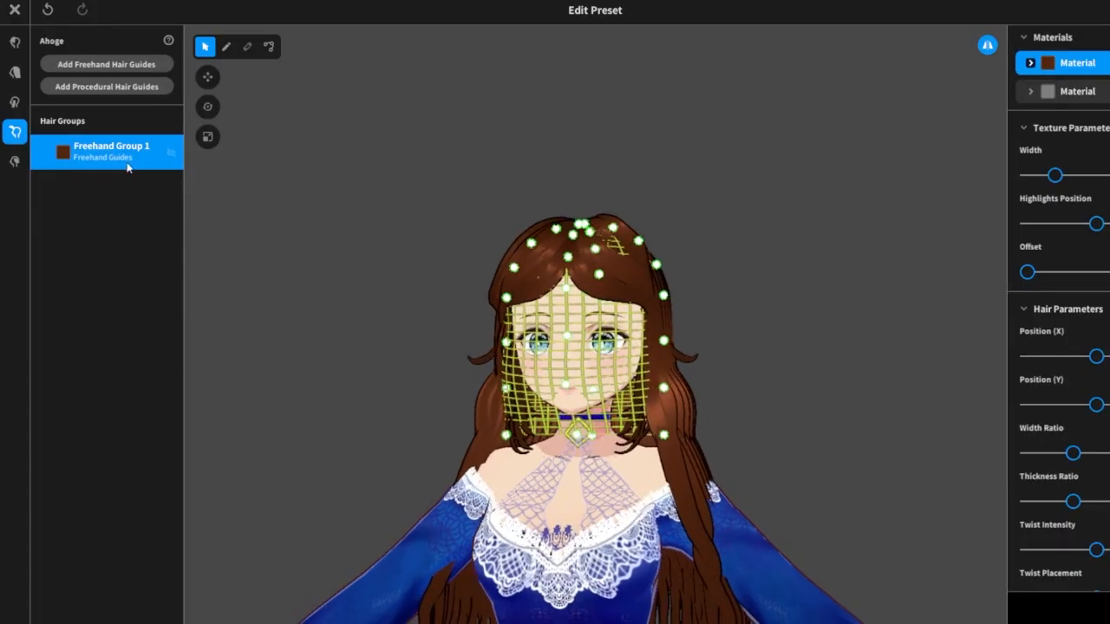
{"action": "right_click", "coordinate": [128, 166]}
{"action": "left_click", "coordinate": [156, 192]}
Draw the new guide cage's bottom edge inward under the chin and widen its side points around the face.
{"action": "left_click_drag", "start_coordinate": [664, 438], "coordinate": [640, 444]}
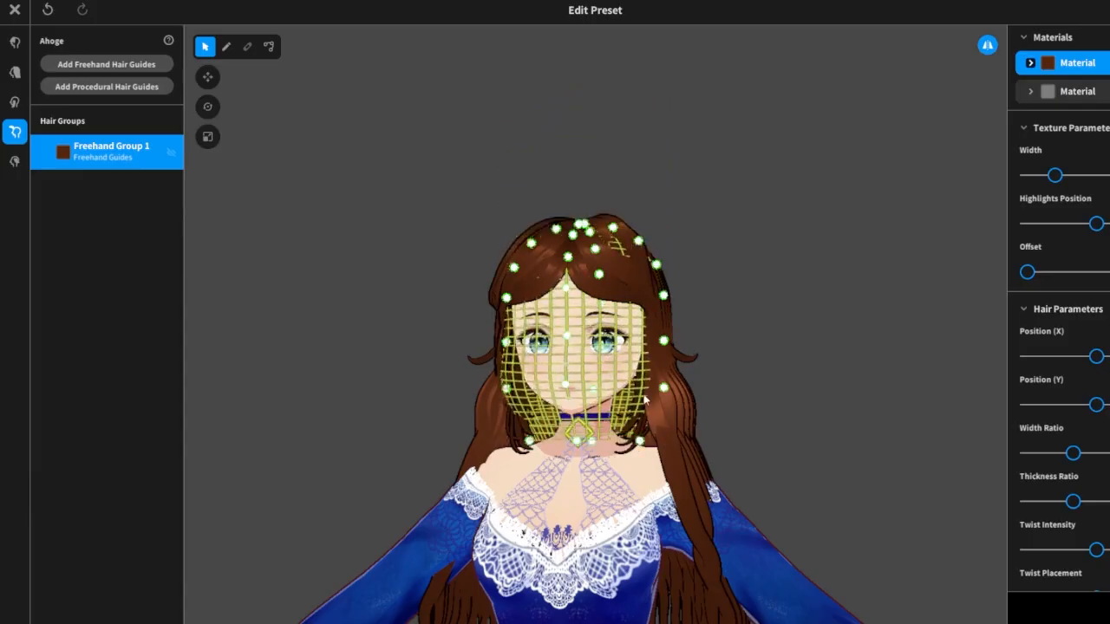
{"action": "left_click_drag", "start_coordinate": [659, 390], "coordinate": [685, 382]}
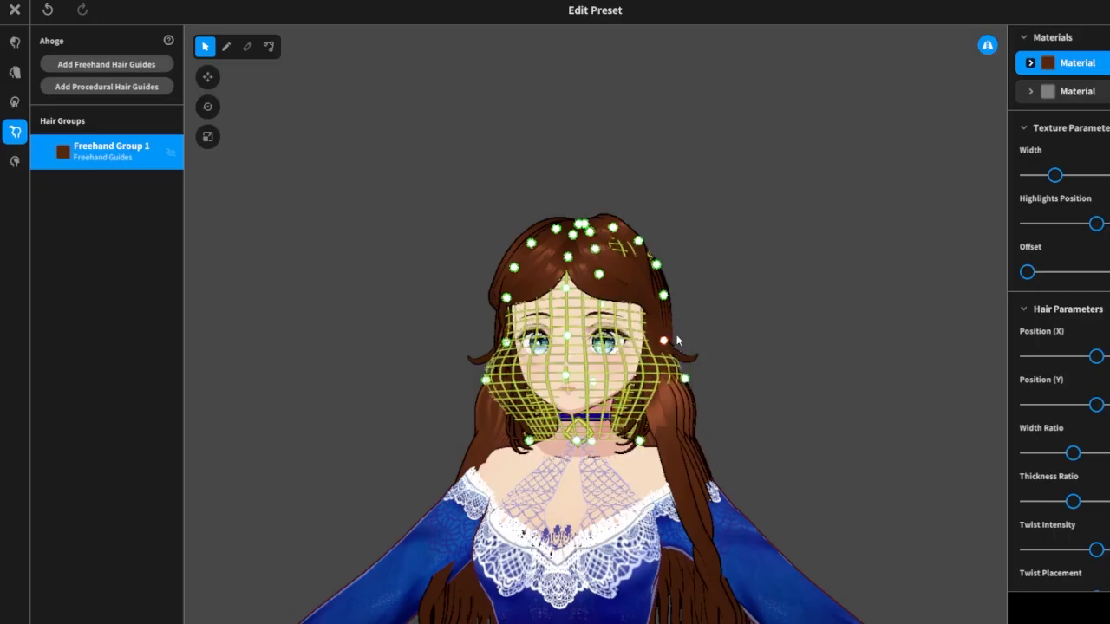
{"action": "left_click_drag", "start_coordinate": [678, 341], "coordinate": [691, 274]}
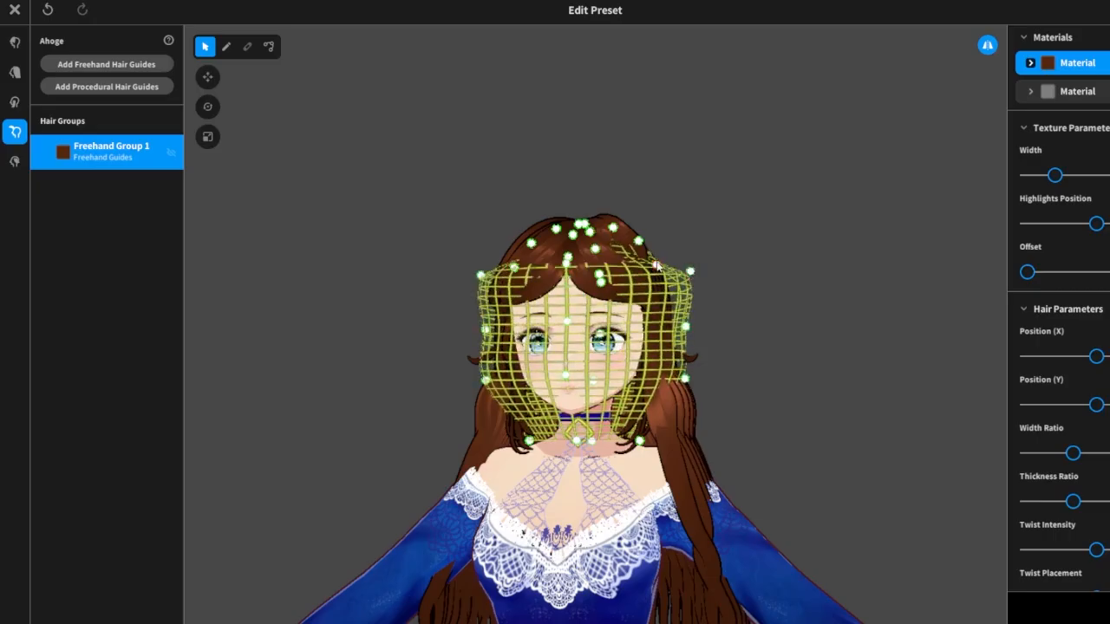
Raise the cage's upper points over the crown and pull its side points outward at the back.
{"action": "right_click_drag", "start_coordinate": [681, 238], "coordinate": [522, 232]}
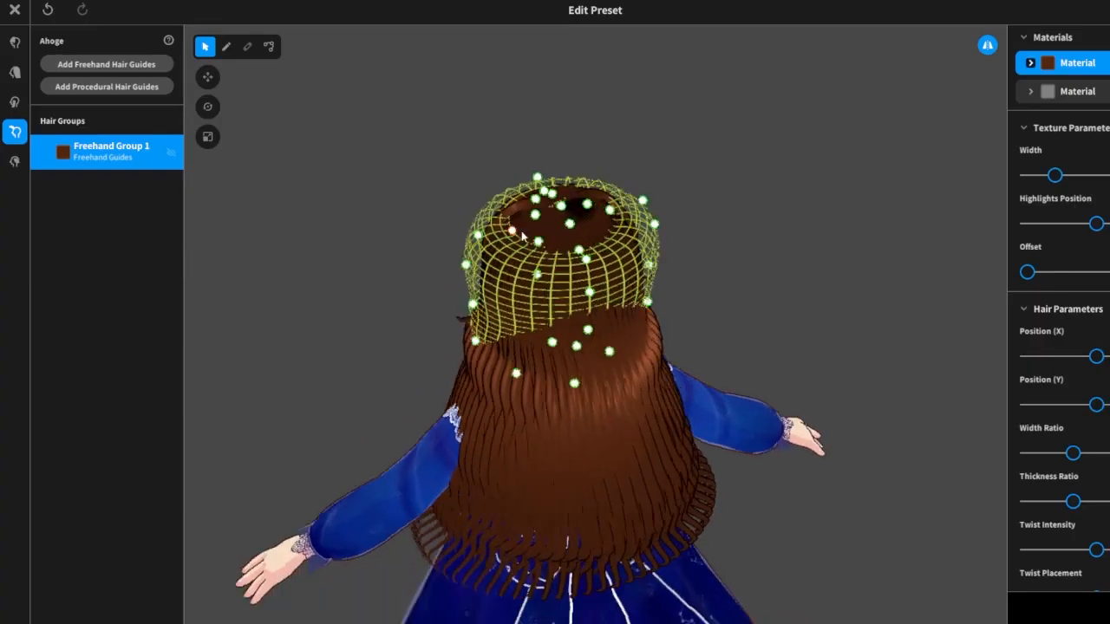
{"action": "left_click_drag", "start_coordinate": [512, 231], "coordinate": [533, 189]}
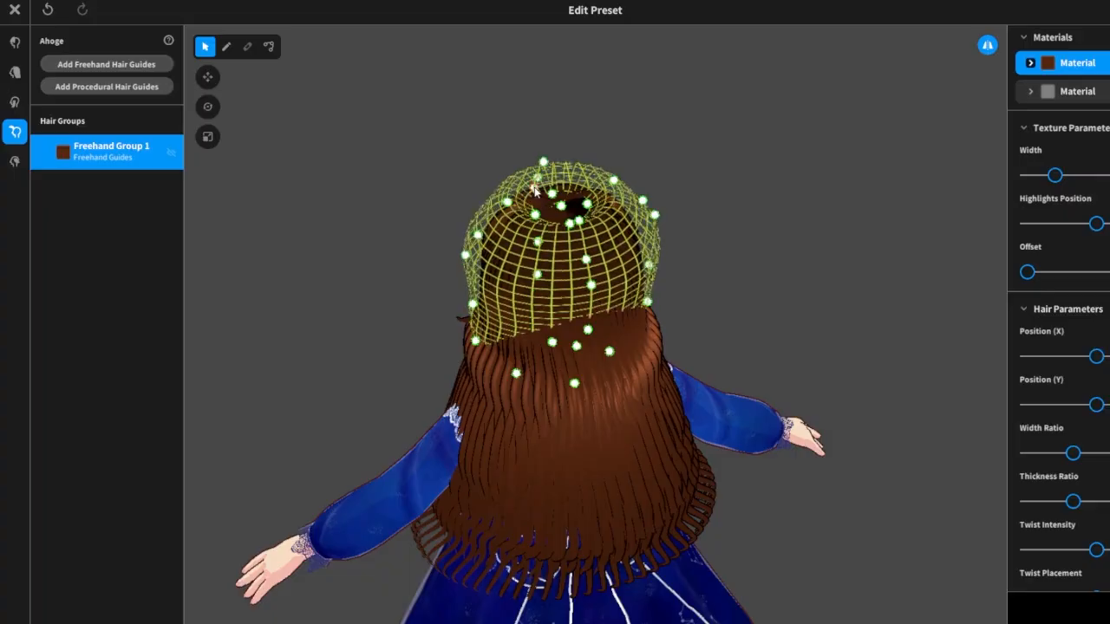
{"action": "left_click_drag", "start_coordinate": [477, 235], "coordinate": [442, 232]}
{"action": "right_click_drag", "start_coordinate": [748, 217], "coordinate": [811, 202]}
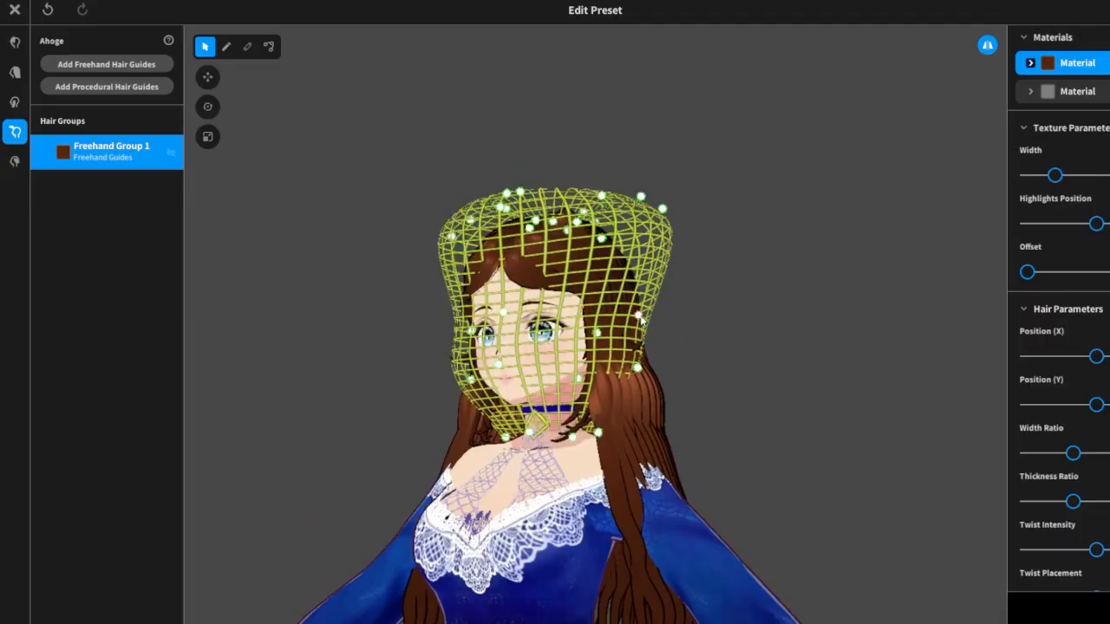
Flare the cage's lower edge outward to shoulder width and lift the points above it into a wide bell.
{"action": "left_click_drag", "start_coordinate": [640, 319], "coordinate": [671, 299]}
{"action": "left_click_drag", "start_coordinate": [641, 372], "coordinate": [681, 347]}
{"action": "left_click_drag", "start_coordinate": [669, 419], "coordinate": [742, 372]}
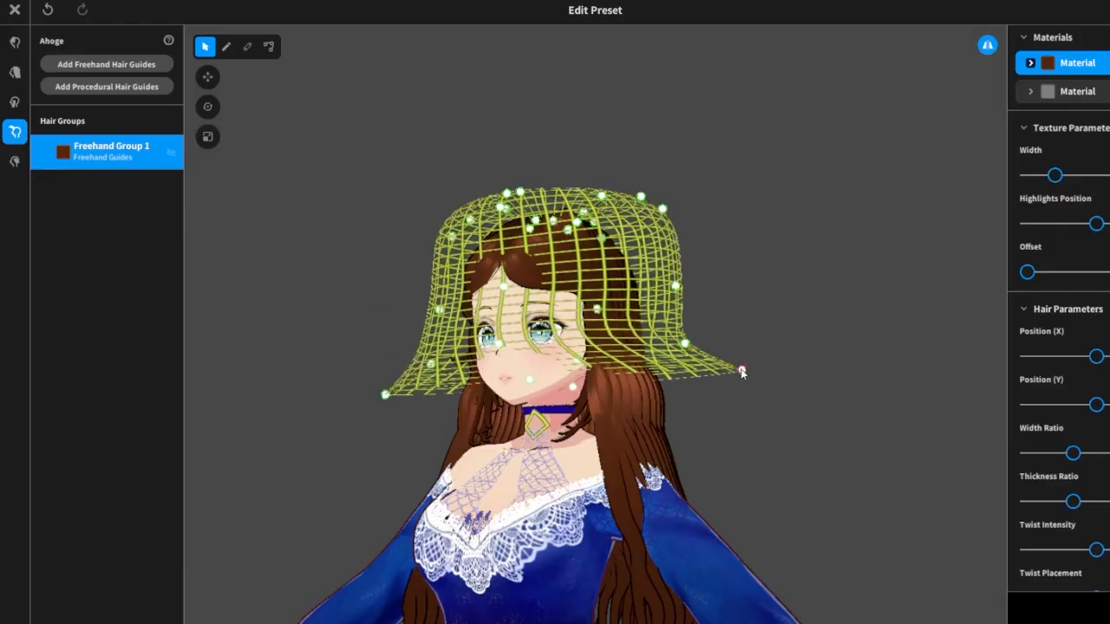
{"action": "left_click_drag", "start_coordinate": [685, 347], "coordinate": [704, 224]}
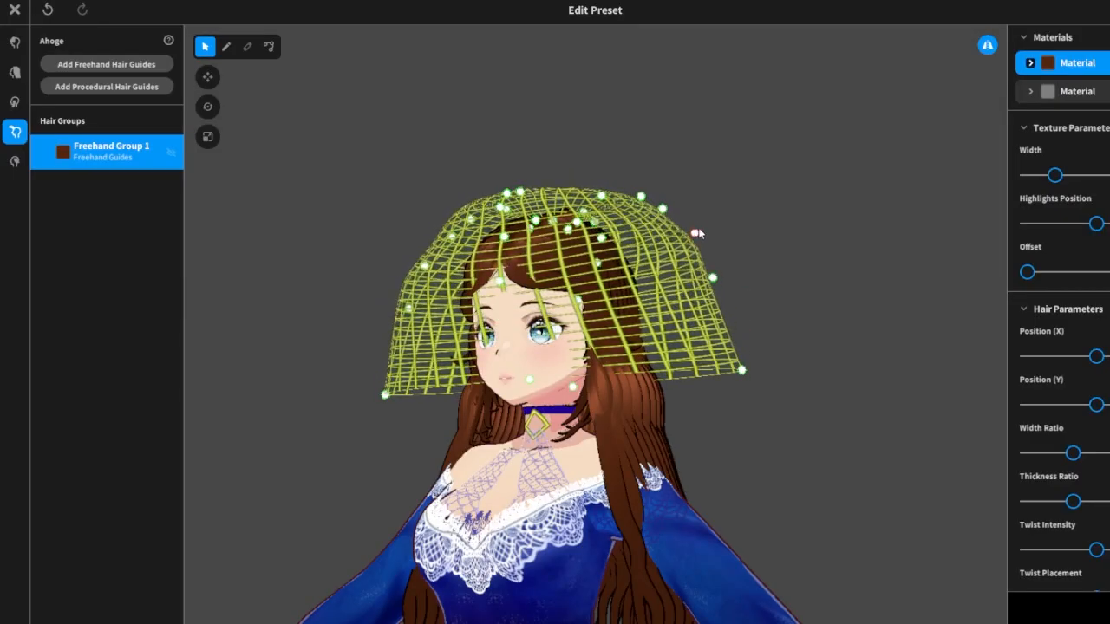
Raise the cage's upper points and push its front and side points away from the head for a fuller crown.
{"action": "right_click_drag", "start_coordinate": [703, 223], "coordinate": [746, 191]}
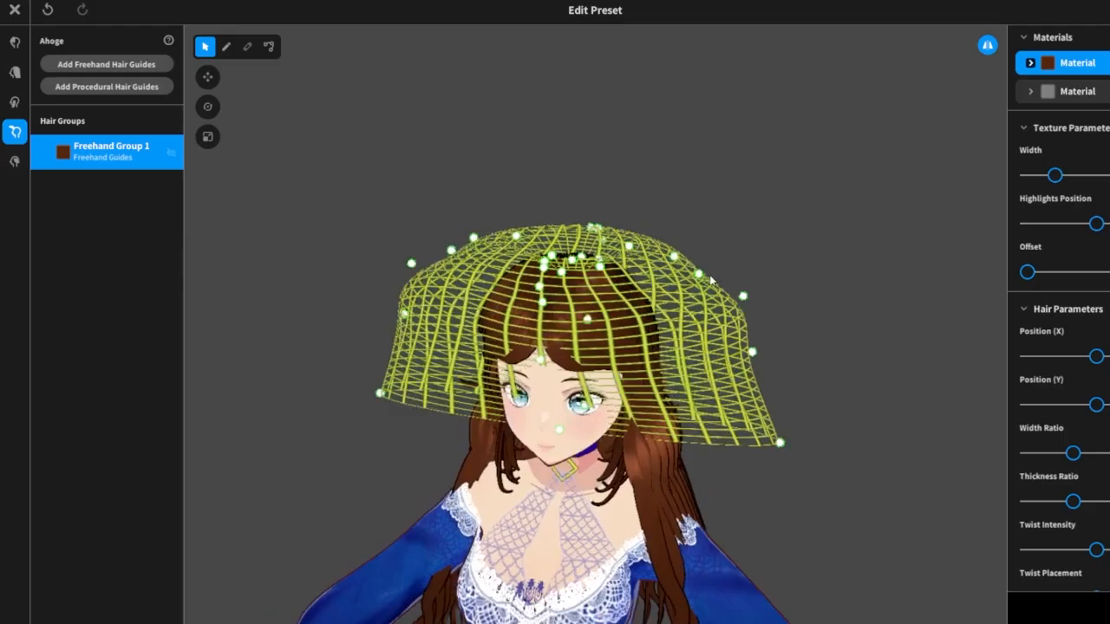
{"action": "left_click_drag", "start_coordinate": [697, 270], "coordinate": [708, 232]}
{"action": "right_click_drag", "start_coordinate": [769, 189], "coordinate": [731, 208]}
{"action": "right_click_drag", "start_coordinate": [588, 273], "coordinate": [708, 238]}
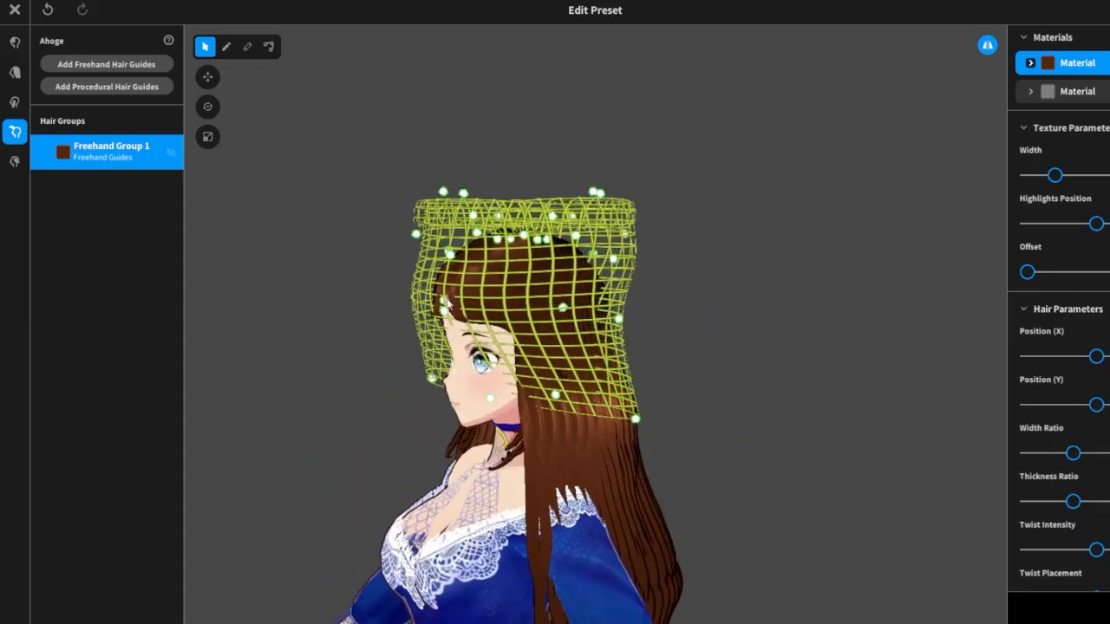
{"action": "mouse_move", "coordinate": [447, 316]}
{"action": "left_mouse_down"}
{"action": "mouse_move", "coordinate": [400, 316]}
{"action": "mouse_move", "coordinate": [434, 312]}
{"action": "left_mouse_up"}
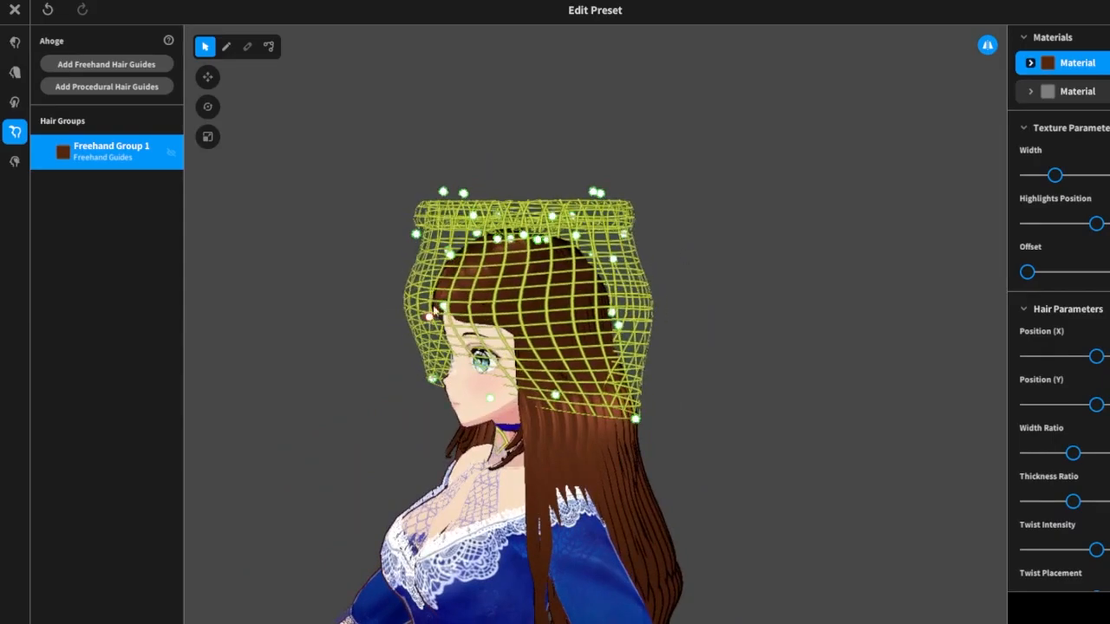
{"action": "left_click_drag", "start_coordinate": [449, 260], "coordinate": [410, 259]}
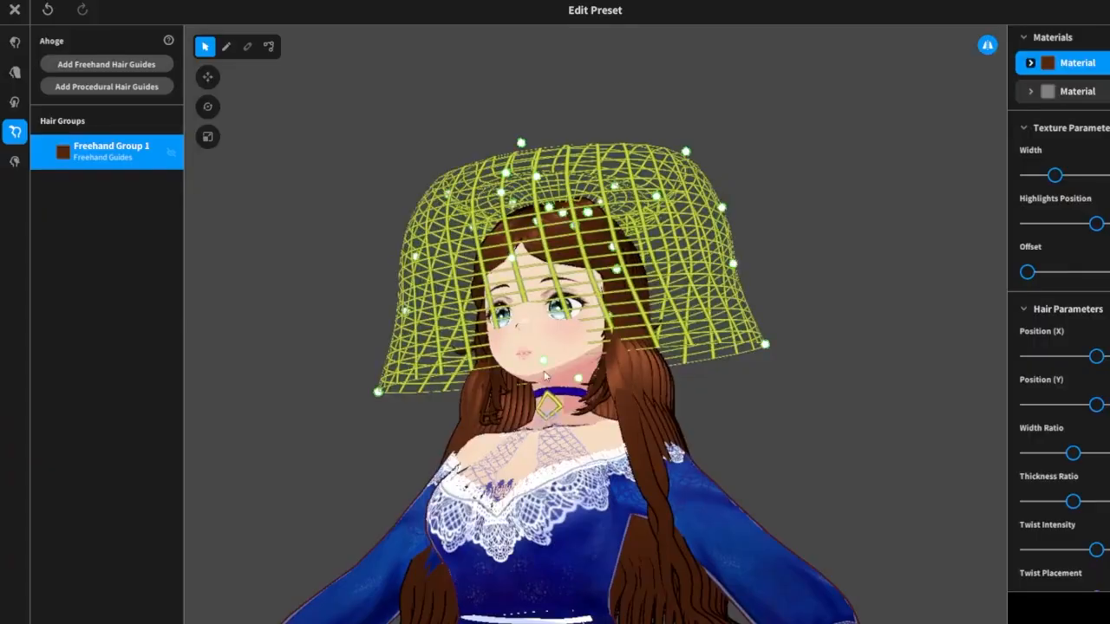
Lift the front of the cage's lower edge and the row above it to form a wide, upturned hat brim.
{"action": "left_click_drag", "start_coordinate": [545, 374], "coordinate": [454, 139]}
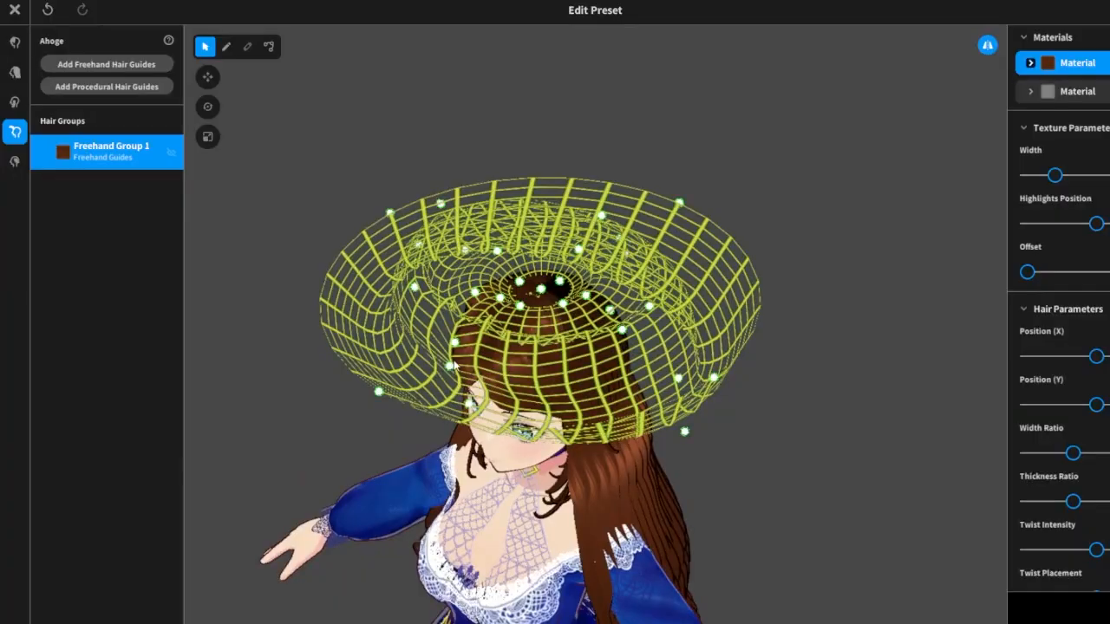
{"action": "left_click_drag", "start_coordinate": [452, 368], "coordinate": [400, 298]}
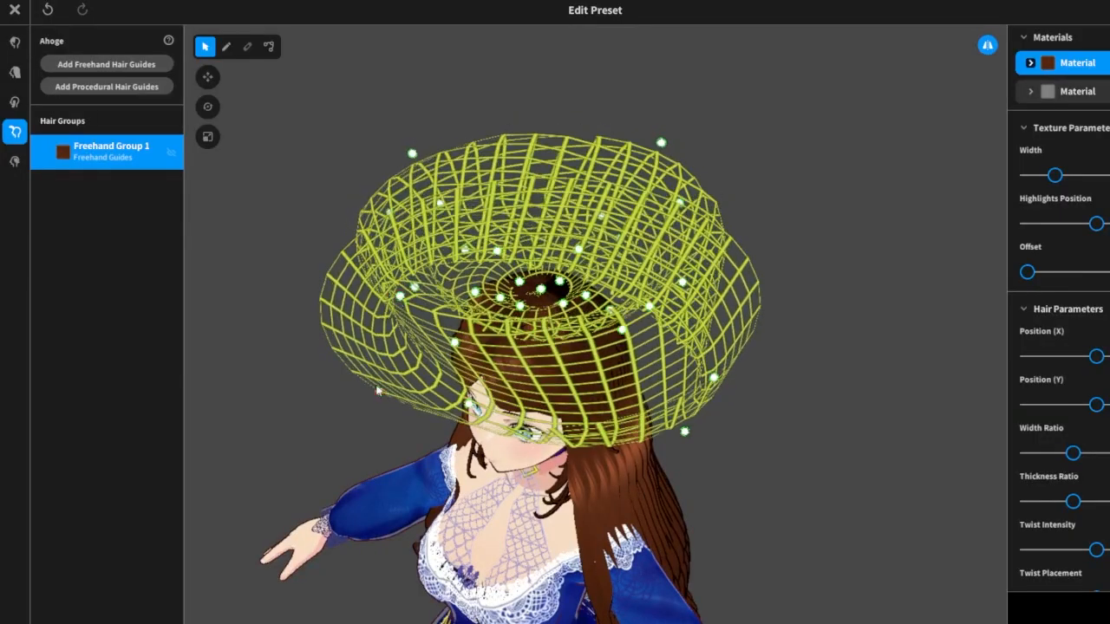
{"action": "mouse_move", "coordinate": [367, 387]}
{"action": "left_mouse_down"}
{"action": "mouse_move", "coordinate": [333, 325]}
{"action": "mouse_move", "coordinate": [357, 399]}
{"action": "left_mouse_up"}
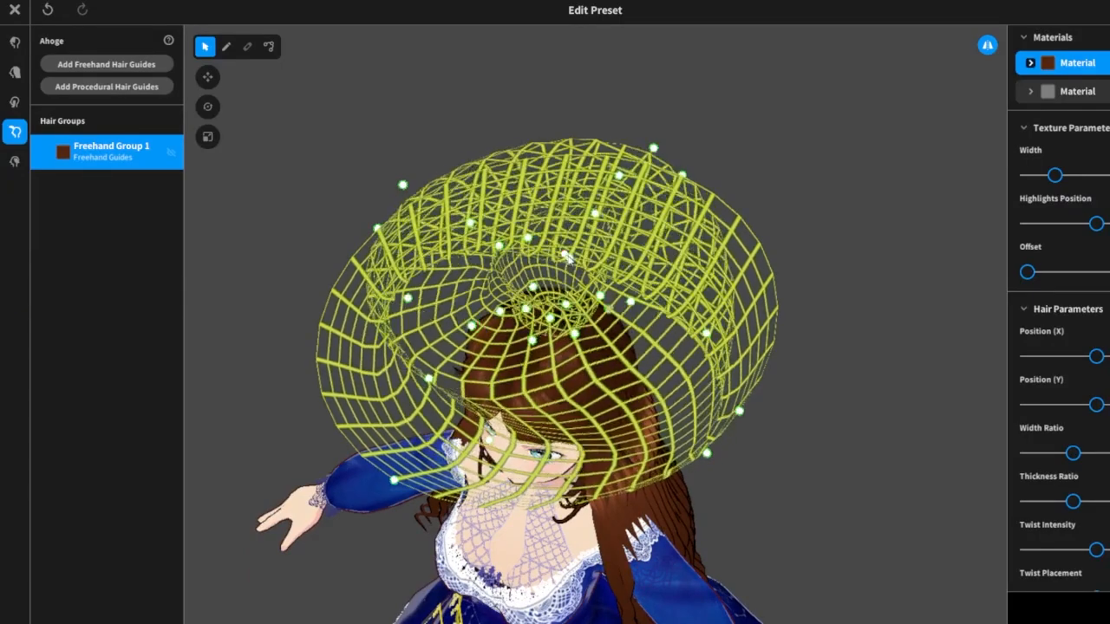
Draw the cage's inner rows toward the centre and lift the broad brim above the head, leaving a narrow central column.
{"action": "right_click_drag", "start_coordinate": [798, 244], "coordinate": [756, 250]}
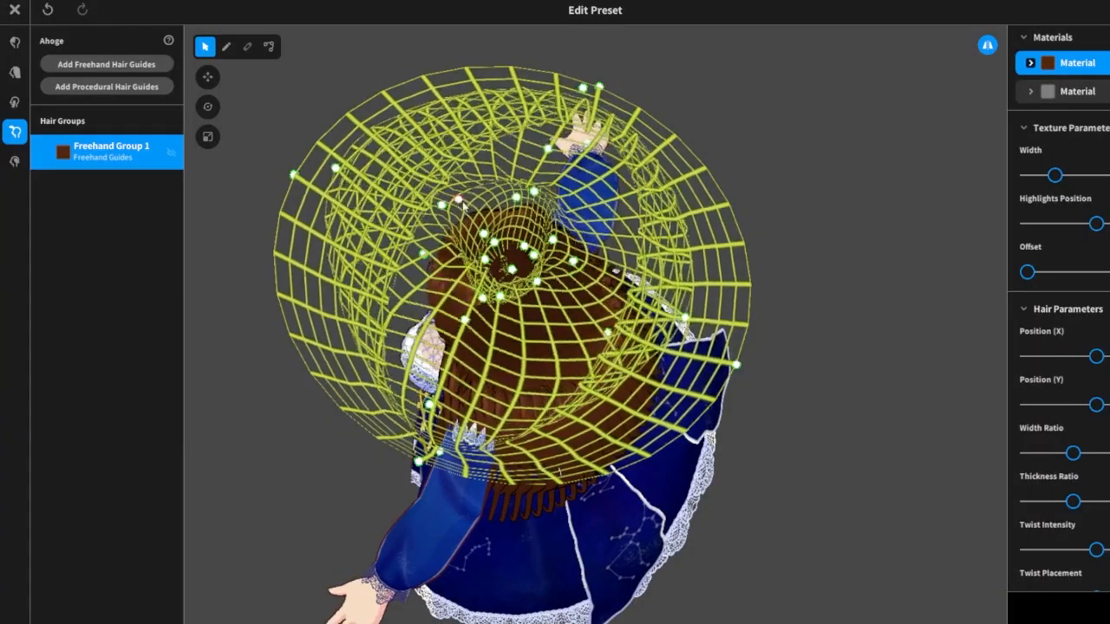
{"action": "left_click_drag", "start_coordinate": [461, 199], "coordinate": [499, 202]}
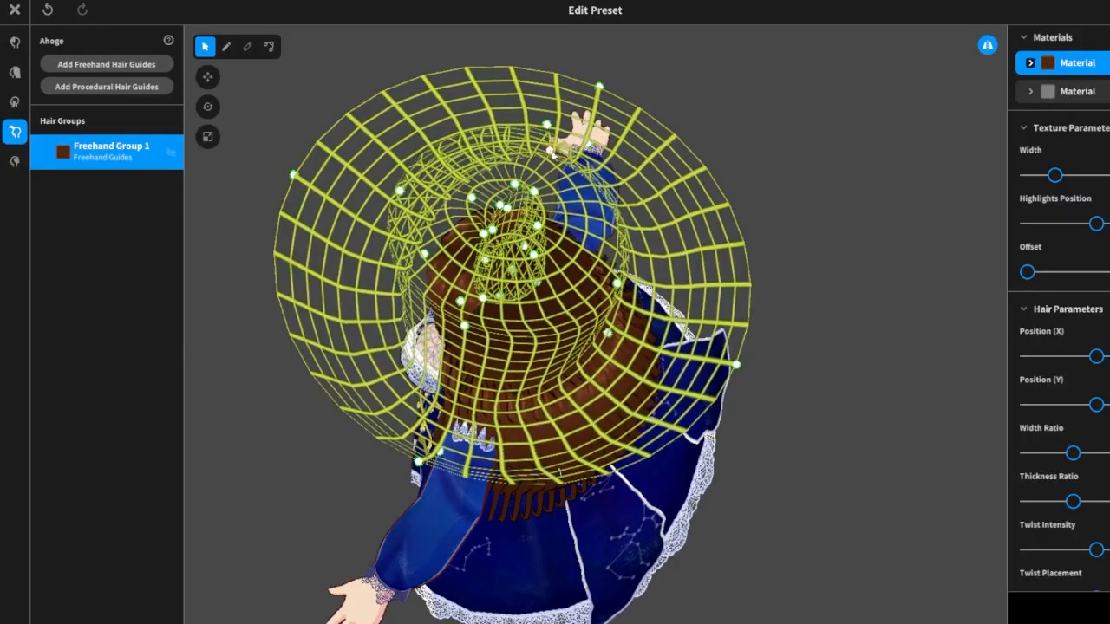
{"action": "right_click_drag", "start_coordinate": [733, 145], "coordinate": [793, 89]}
{"action": "left_click_drag", "start_coordinate": [719, 328], "coordinate": [703, 128]}
{"action": "right_click_drag", "start_coordinate": [776, 108], "coordinate": [772, 118]}
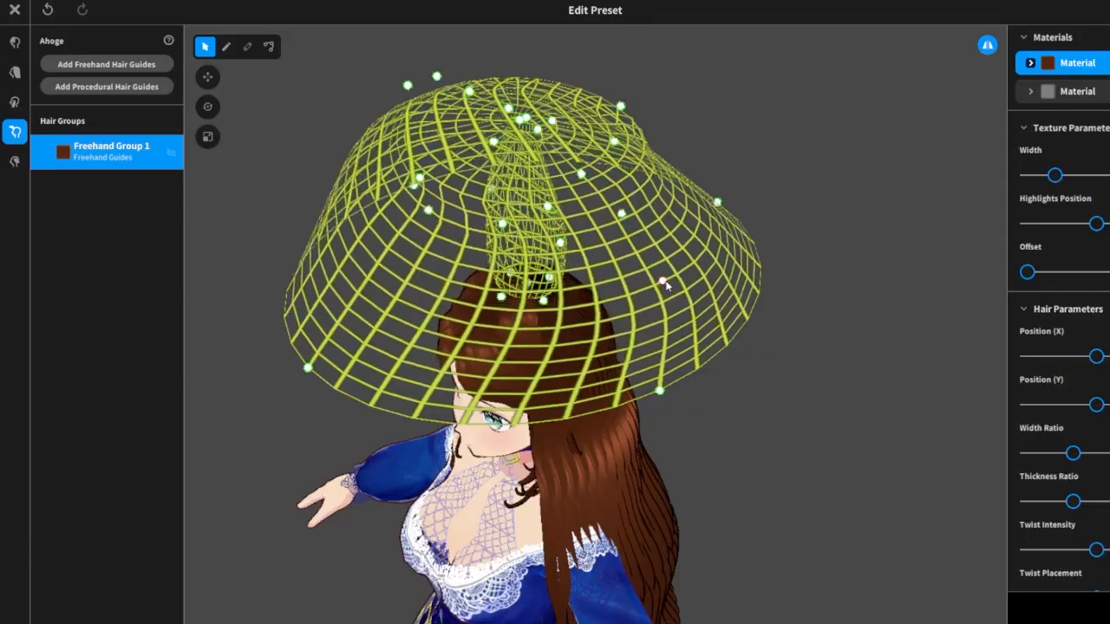
{"action": "left_click_drag", "start_coordinate": [685, 353], "coordinate": [698, 154]}
{"action": "right_click_drag", "start_coordinate": [705, 217], "coordinate": [659, 287]}
Spread the central column's base points outward and down so its base surrounds the top of the head.
{"action": "left_click_drag", "start_coordinate": [586, 264], "coordinate": [623, 275]}
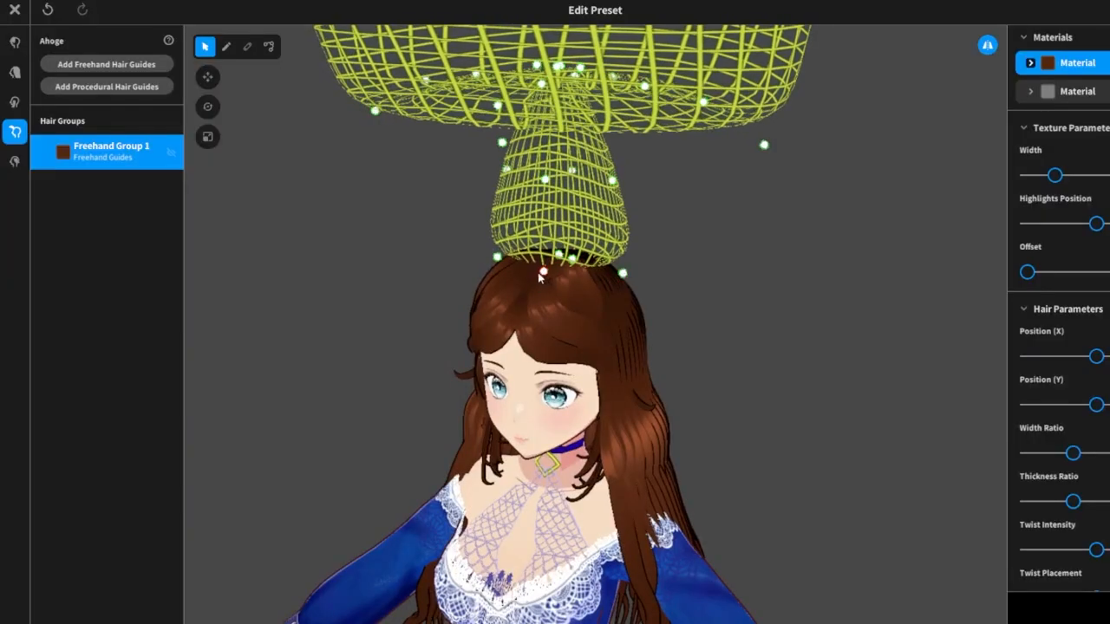
{"action": "left_click_drag", "start_coordinate": [540, 274], "coordinate": [633, 282]}
{"action": "left_click_drag", "start_coordinate": [518, 291], "coordinate": [493, 299]}
{"action": "left_click_drag", "start_coordinate": [634, 282], "coordinate": [647, 293]}
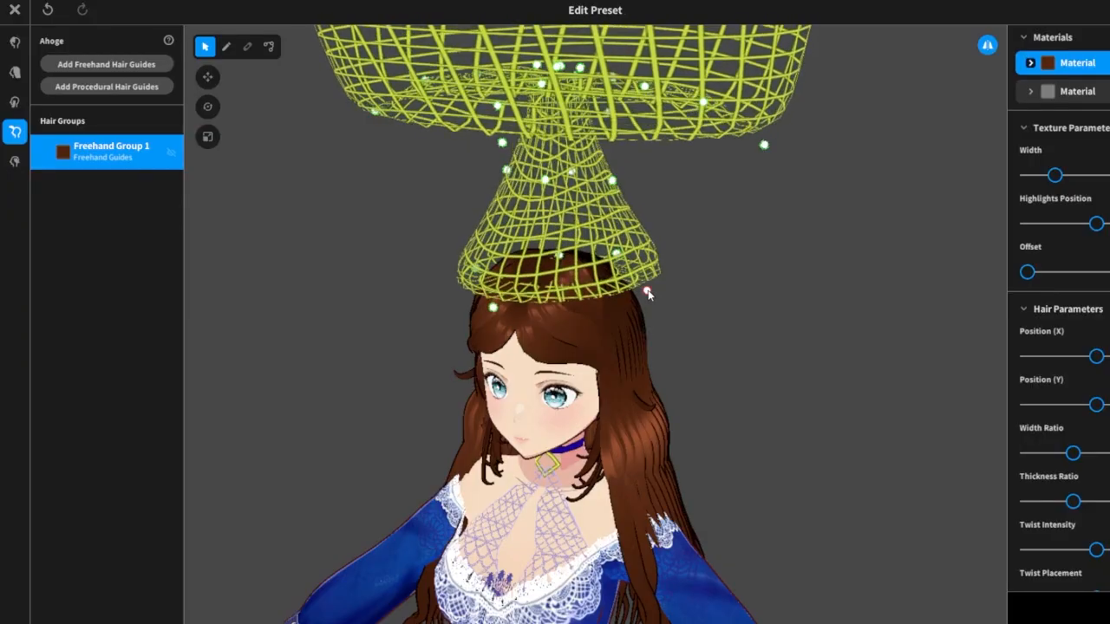
{"action": "left_click_drag", "start_coordinate": [562, 262], "coordinate": [545, 333]}
{"action": "right_click_drag", "start_coordinate": [720, 325], "coordinate": [736, 316]}
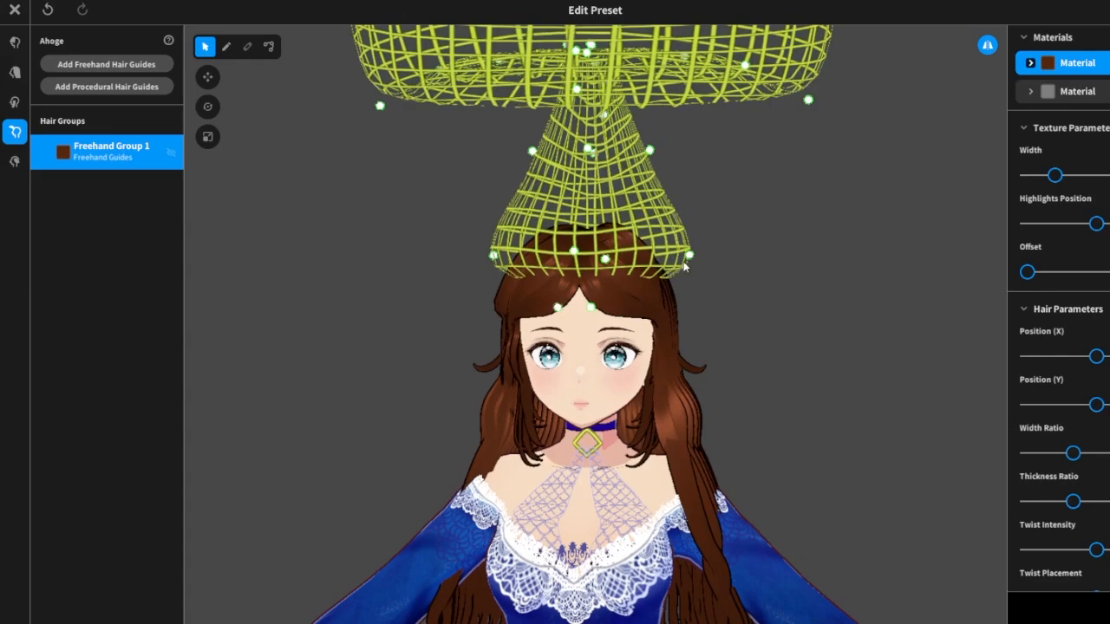
Adjust the base's side points so the cone sits evenly around the crown from the front and side.
{"action": "left_click_drag", "start_coordinate": [689, 256], "coordinate": [677, 234]}
{"action": "left_click_drag", "start_coordinate": [643, 223], "coordinate": [677, 251]}
{"action": "right_click_drag", "start_coordinate": [738, 259], "coordinate": [705, 250]}
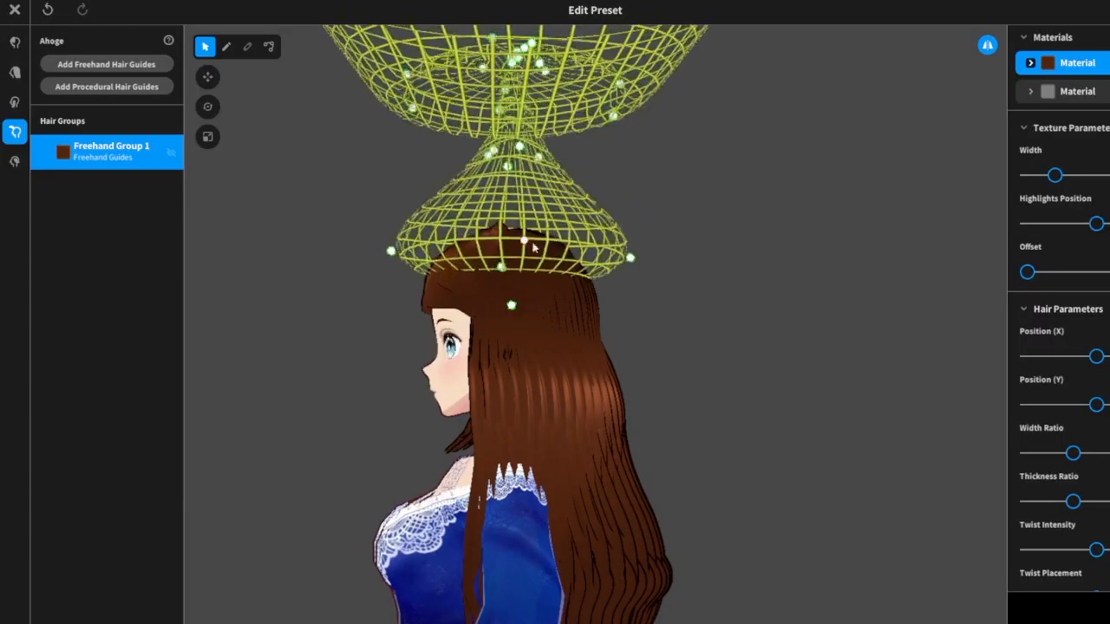
{"action": "right_click_drag", "start_coordinate": [720, 295], "coordinate": [753, 293]}
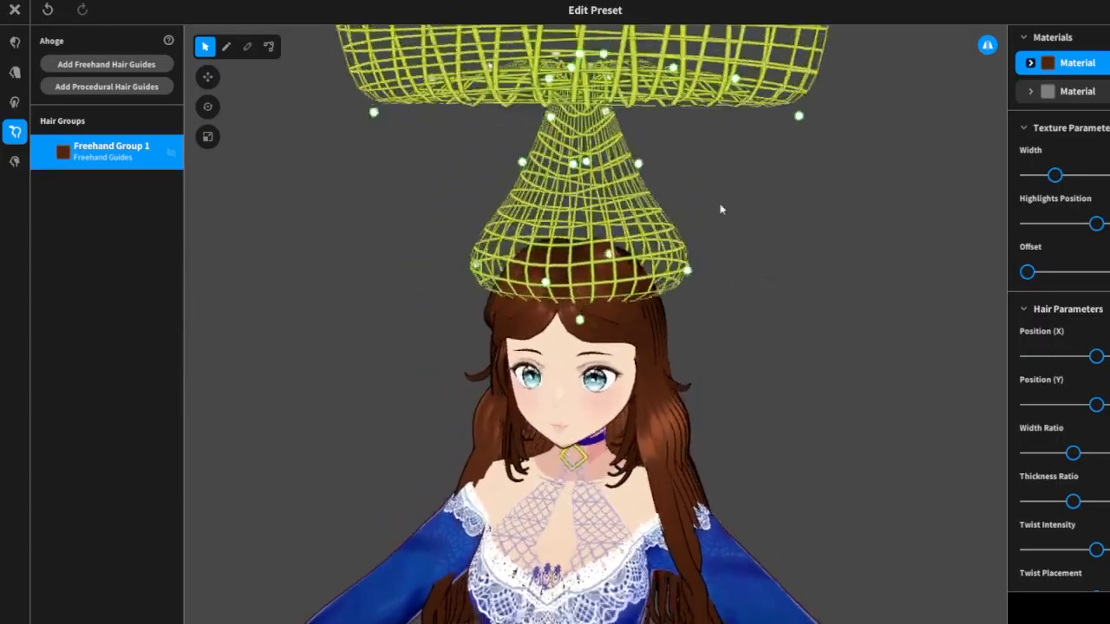
Push the cone's middle points outward into a round bulb over the crown and narrow the neck above it.
{"action": "left_click_drag", "start_coordinate": [640, 167], "coordinate": [707, 173]}
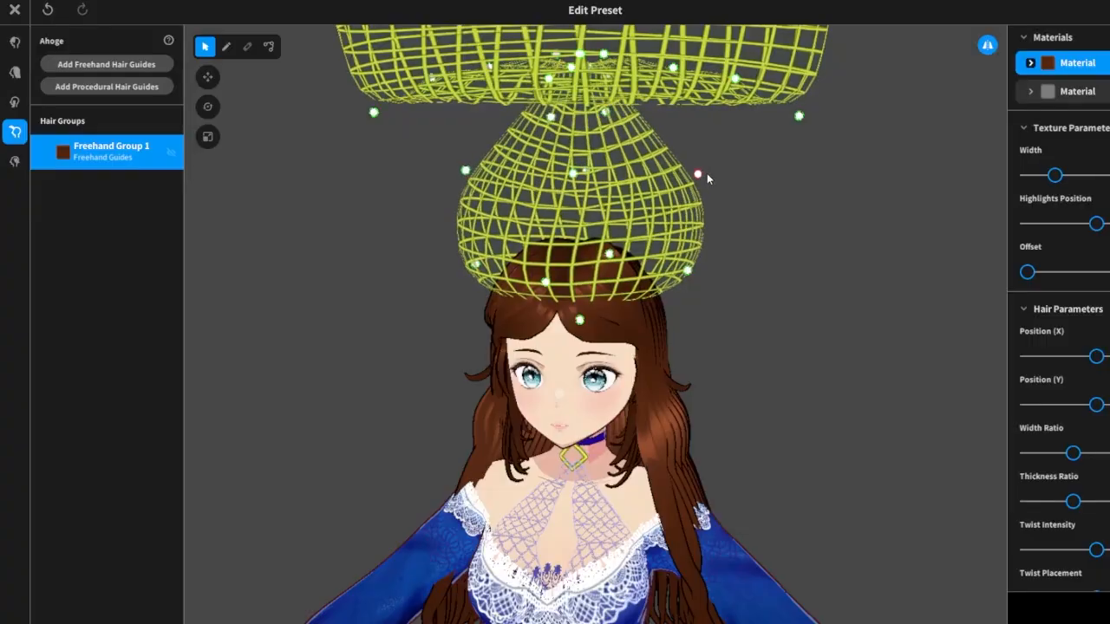
{"action": "right_click_drag", "start_coordinate": [749, 182], "coordinate": [711, 205]}
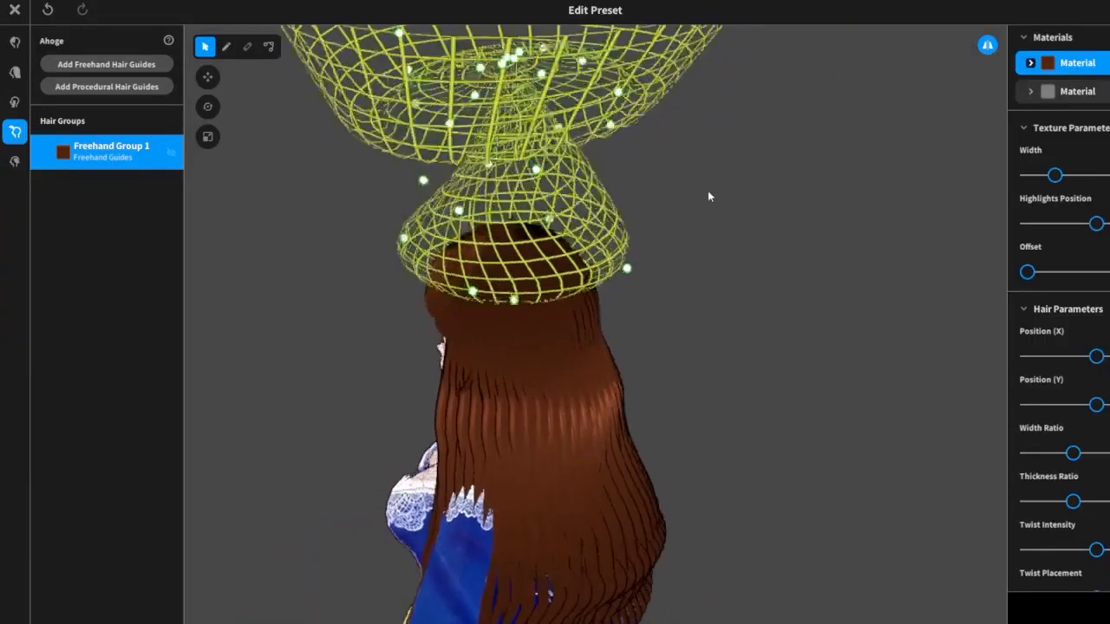
{"action": "left_click_drag", "start_coordinate": [538, 165], "coordinate": [678, 161]}
{"action": "right_click_drag", "start_coordinate": [677, 160], "coordinate": [623, 200]}
{"action": "left_click_drag", "start_coordinate": [418, 211], "coordinate": [498, 208]}
{"action": "left_click_drag", "start_coordinate": [359, 223], "coordinate": [504, 202]}
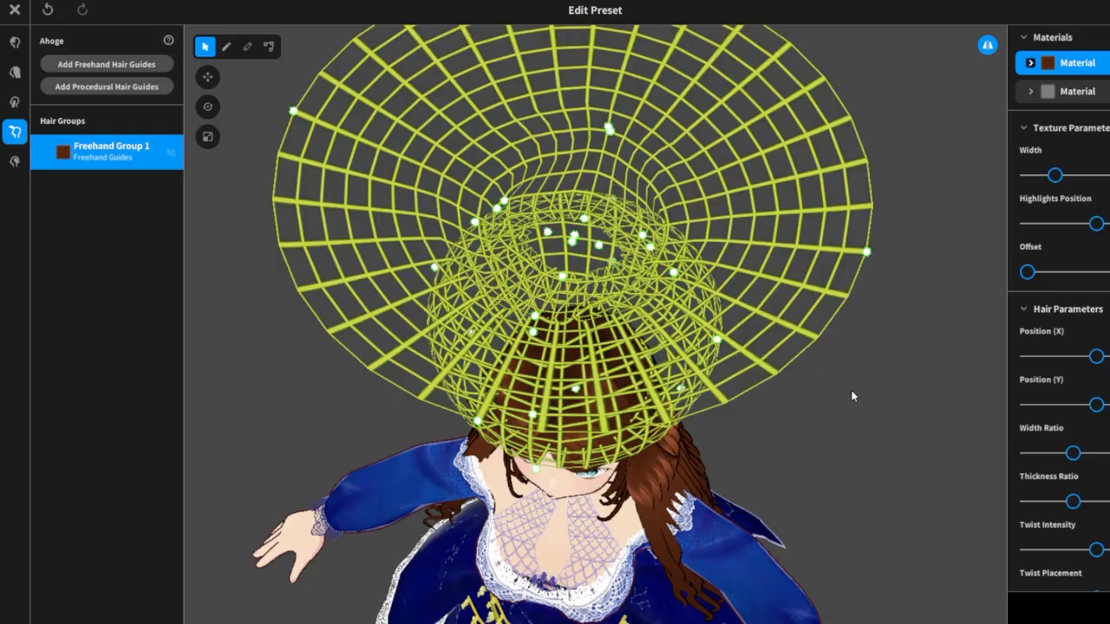
Pull the front neck point between the bulb and brim outward and adjust the neighbouring point from behind.
{"action": "mouse_move", "coordinate": [853, 396]}
{"action": "right_mouse_down"}
{"action": "mouse_move", "coordinate": [847, 339]}
{"action": "mouse_move", "coordinate": [852, 380]}
{"action": "mouse_move", "coordinate": [845, 372]}
{"action": "mouse_move", "coordinate": [859, 375]}
{"action": "right_mouse_up"}
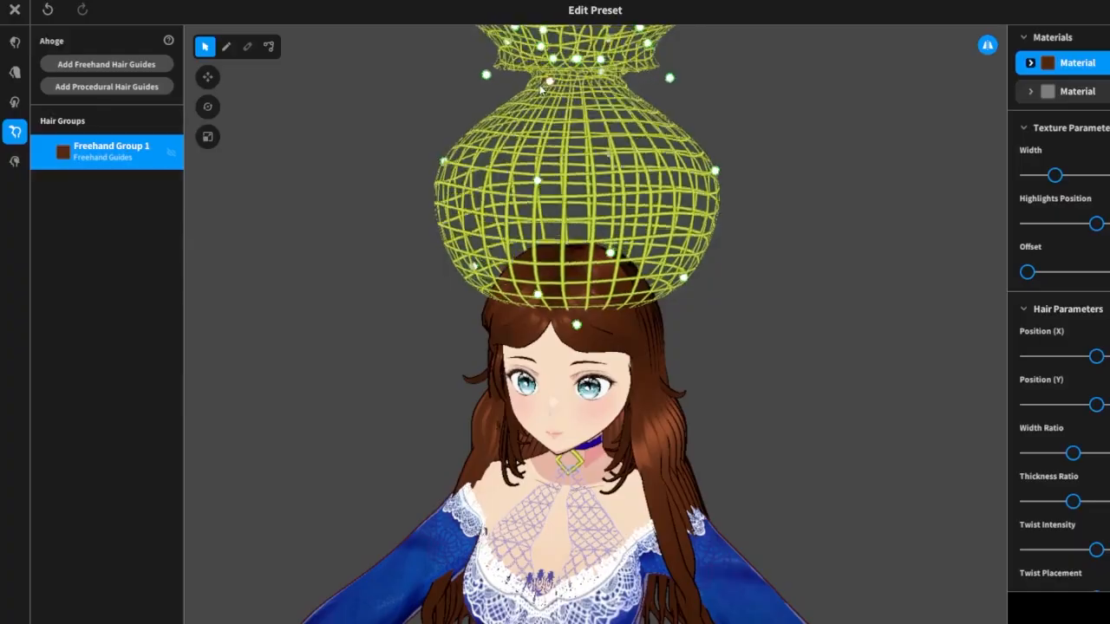
{"action": "left_click_drag", "start_coordinate": [540, 86], "coordinate": [477, 52]}
{"action": "right_click_drag", "start_coordinate": [753, 94], "coordinate": [561, 126]}
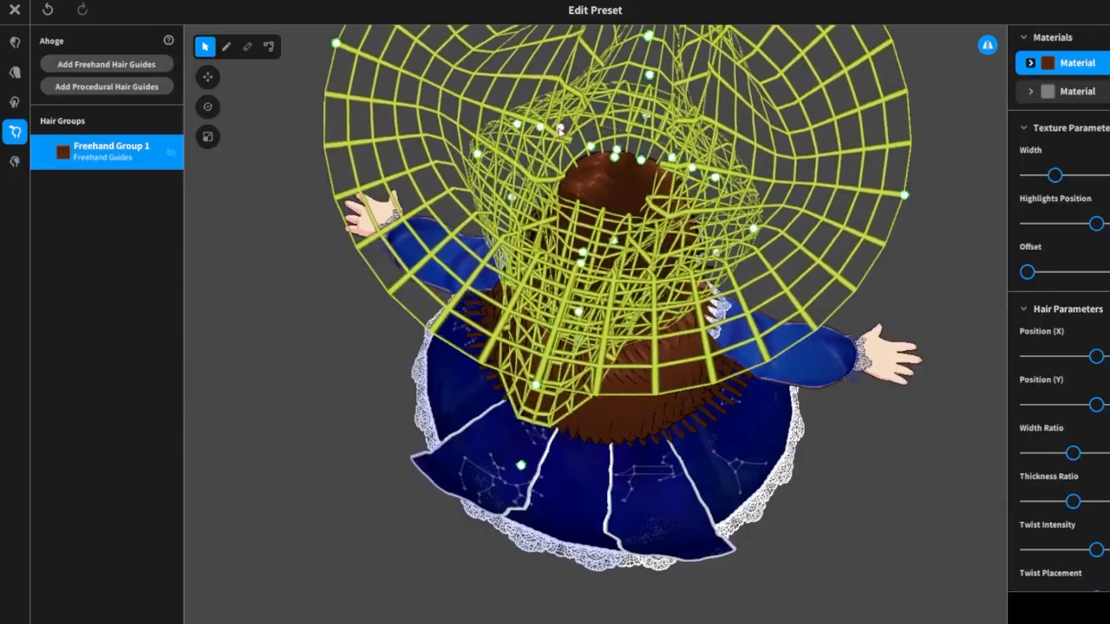
{"action": "mouse_move", "coordinate": [541, 128]}
{"action": "left_mouse_down"}
{"action": "mouse_move", "coordinate": [495, 127]}
{"action": "mouse_move", "coordinate": [562, 126]}
{"action": "left_mouse_up"}
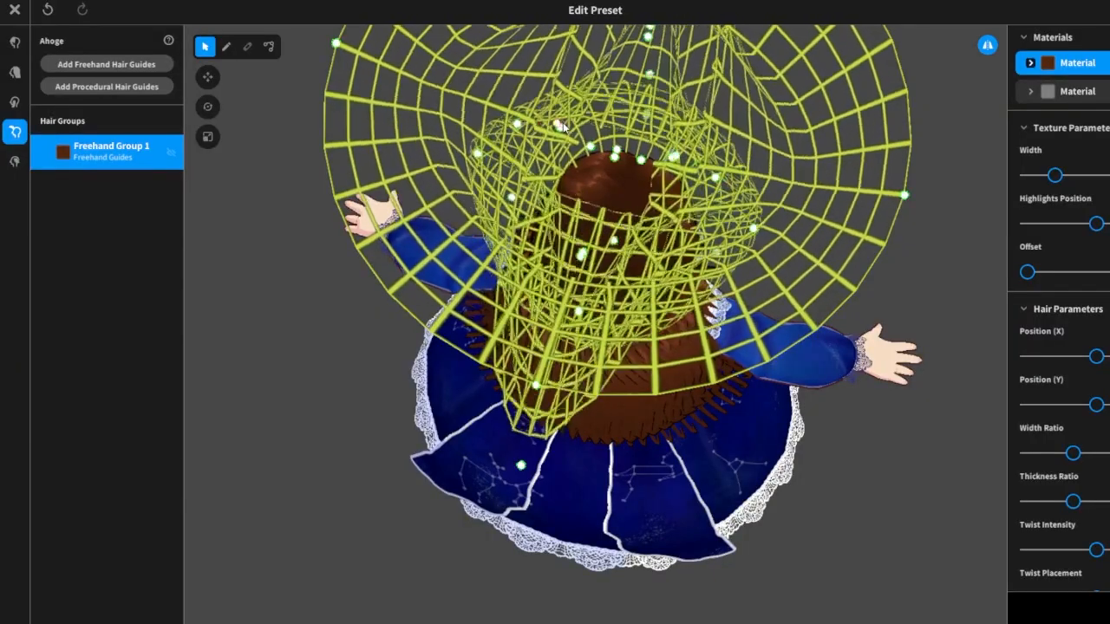
Bring the stray rear control point in to the central column and lower the rear neck point toward the bulb.
{"action": "right_click_drag", "start_coordinate": [645, 465], "coordinate": [707, 428]}
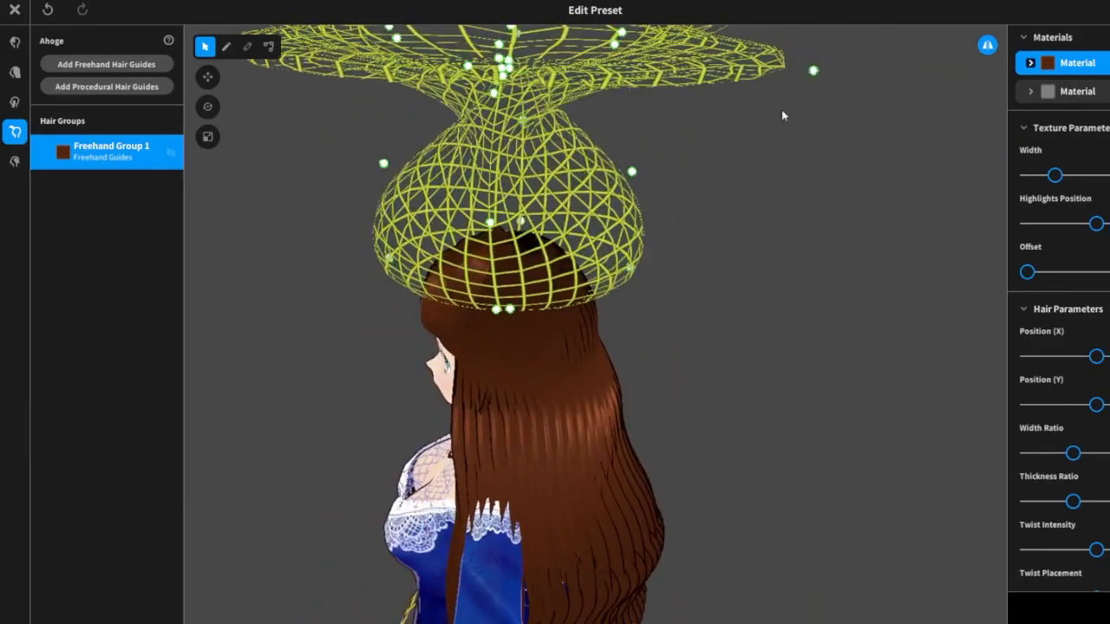
{"action": "left_click_drag", "start_coordinate": [815, 77], "coordinate": [503, 69]}
{"action": "right_click_drag", "start_coordinate": [681, 136], "coordinate": [626, 52]}
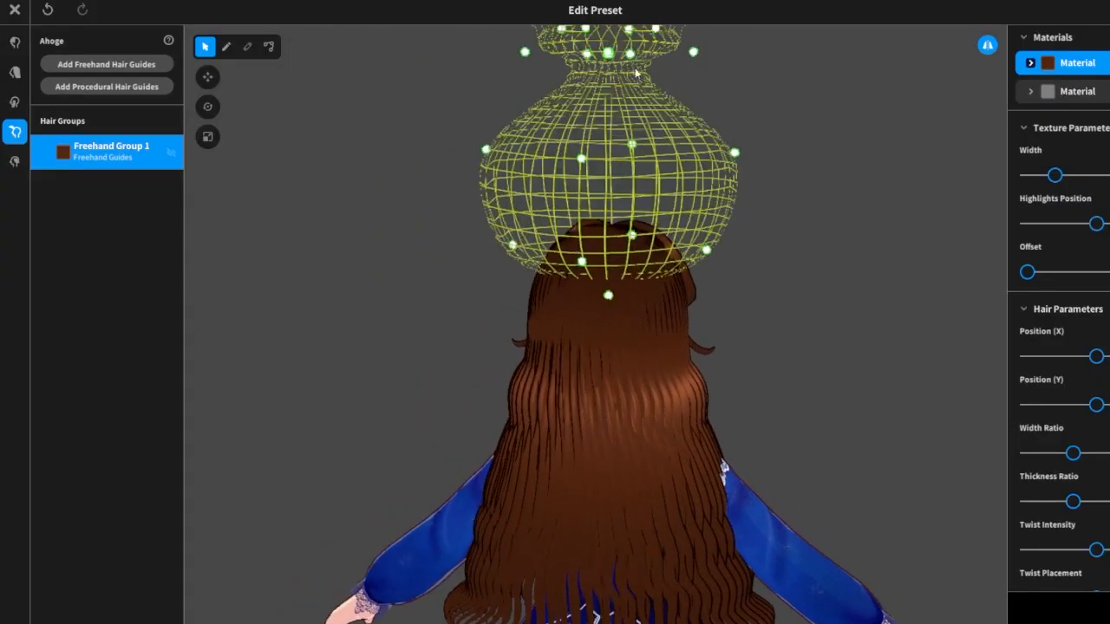
{"action": "left_click_drag", "start_coordinate": [610, 56], "coordinate": [609, 79]}
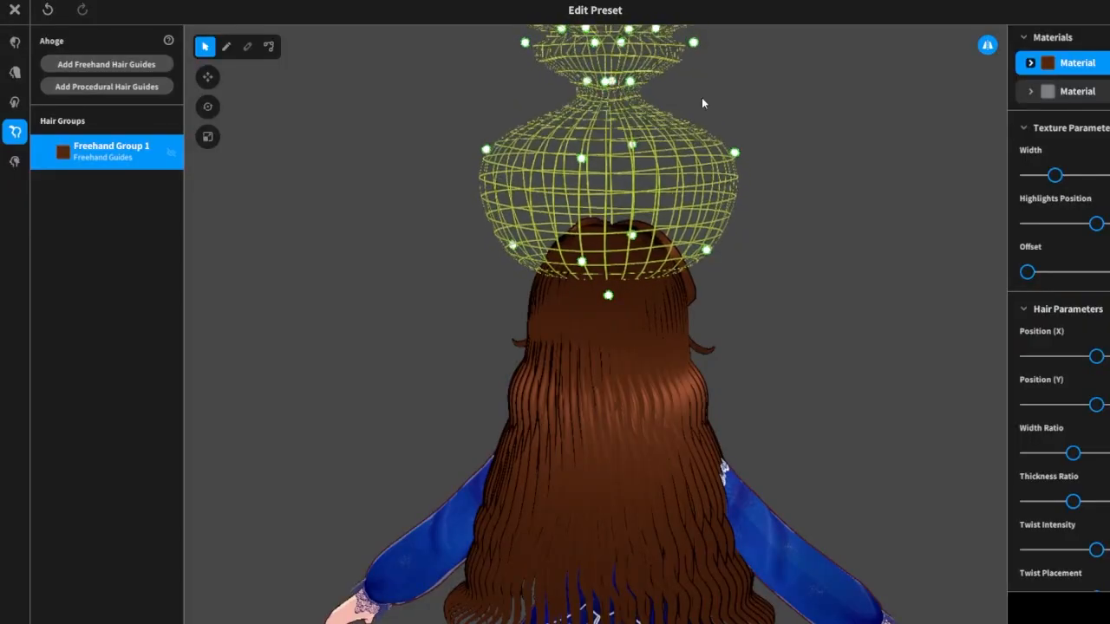
Pull the bulb's upper side points inward and reposition its lower front points so the base wraps evenly around the crown.
{"action": "right_click_drag", "start_coordinate": [701, 100], "coordinate": [850, 101]}
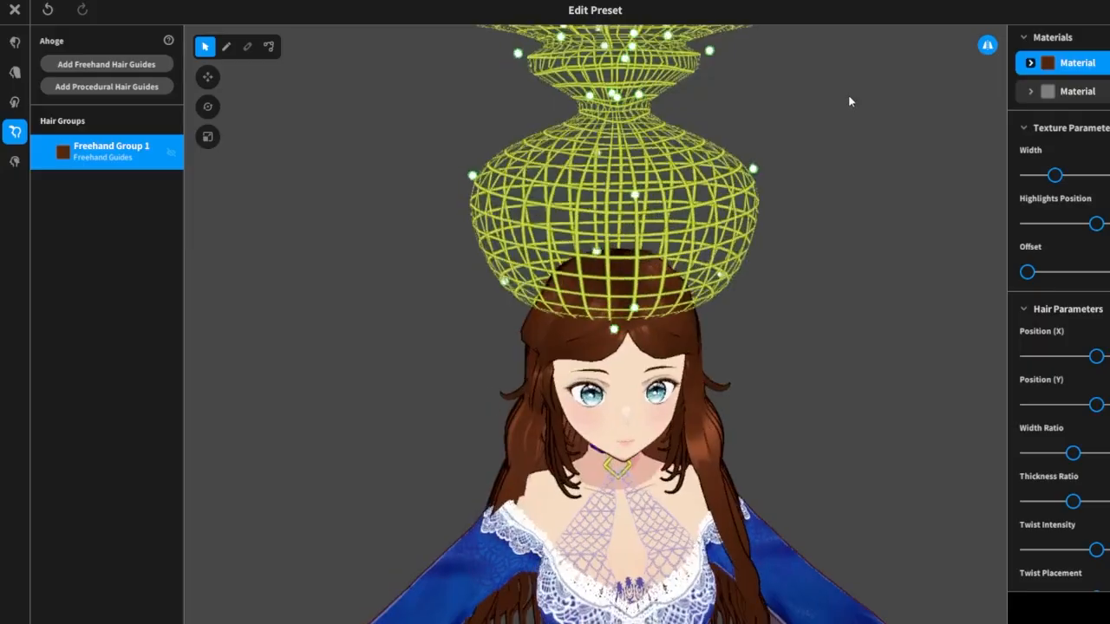
{"action": "left_click_drag", "start_coordinate": [753, 169], "coordinate": [719, 171]}
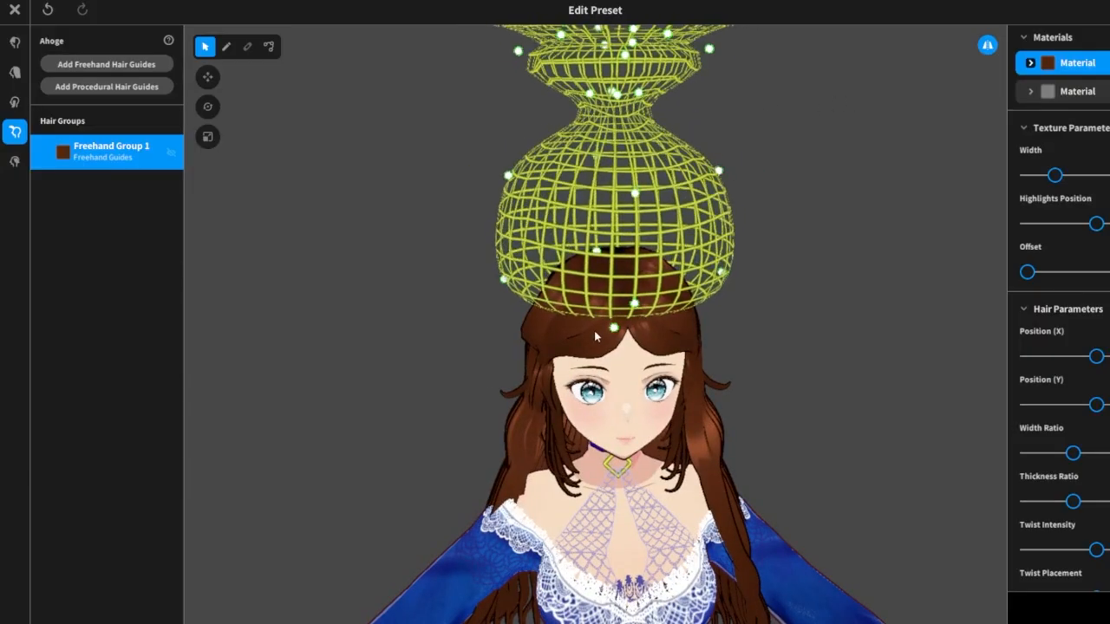
{"action": "left_click_drag", "start_coordinate": [613, 332], "coordinate": [630, 289]}
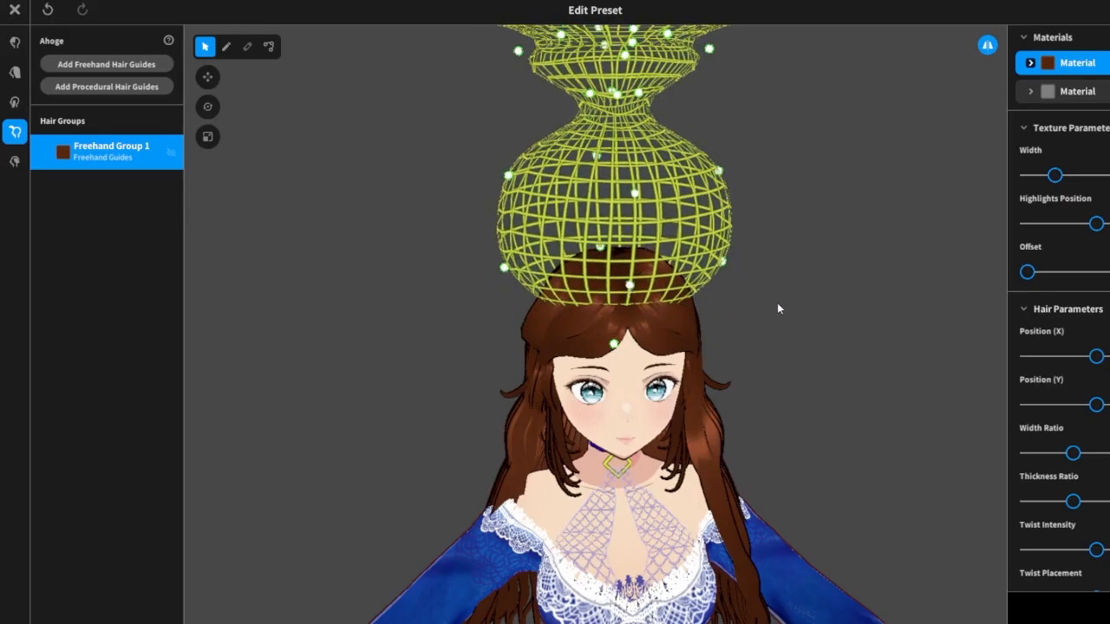
{"action": "left_click_drag", "start_coordinate": [777, 305], "coordinate": [648, 307]}
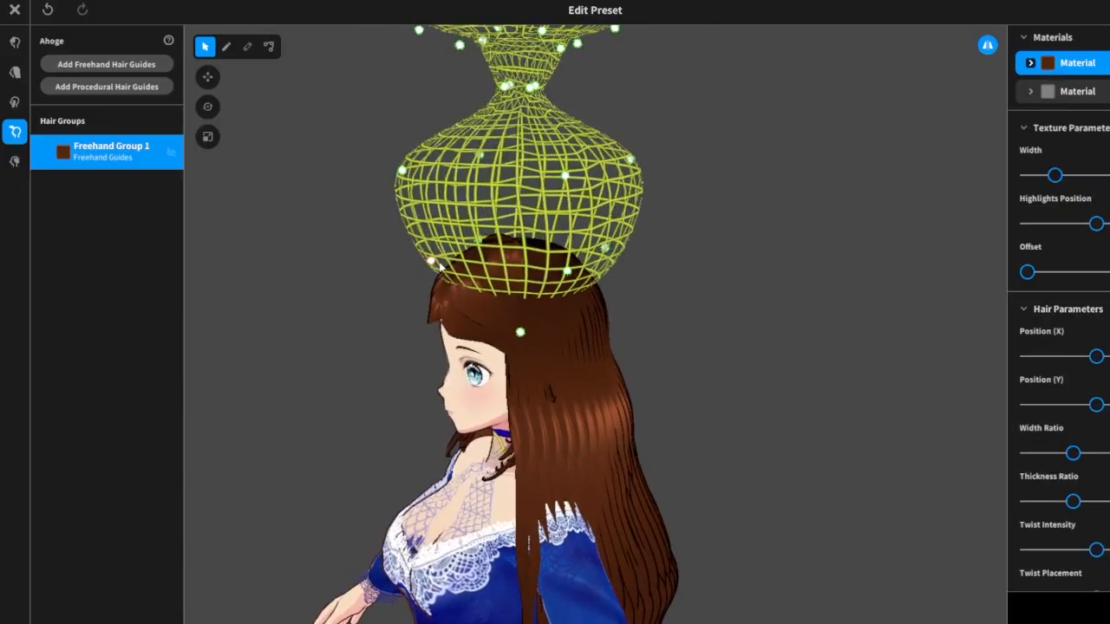
{"action": "left_click_drag", "start_coordinate": [432, 261], "coordinate": [424, 274]}
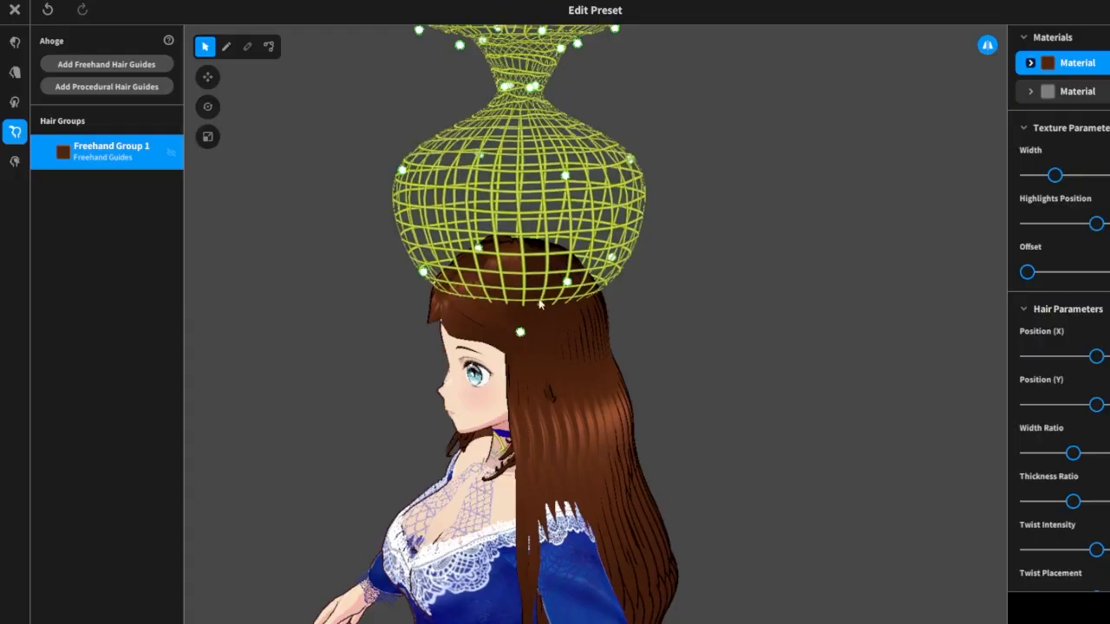
{"action": "right_click_drag", "start_coordinate": [697, 326], "coordinate": [732, 315]}
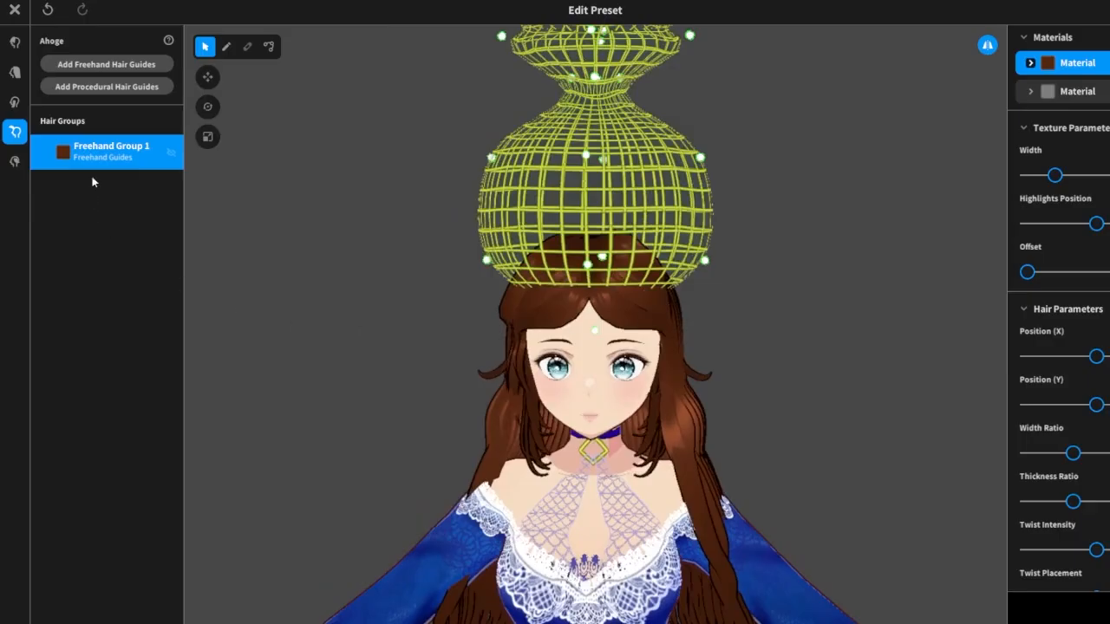
Try darkening the brown hair material's main colour to #241007 and switching that colour off, undoing both changes.
{"action": "right_click", "coordinate": [106, 157]}
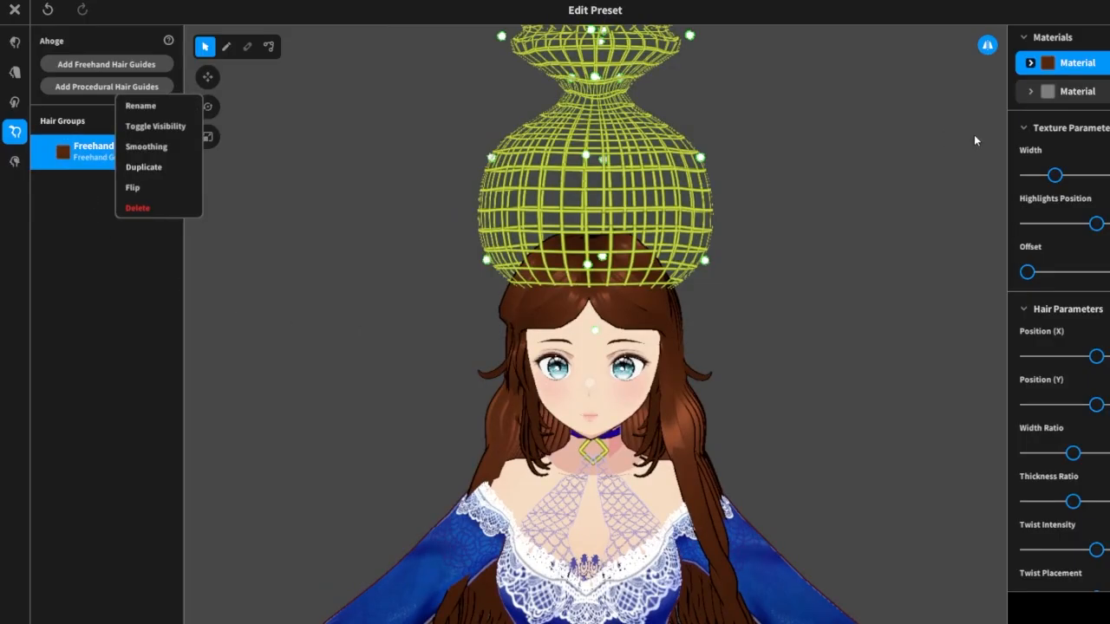
{"action": "right_click", "coordinate": [1051, 66]}
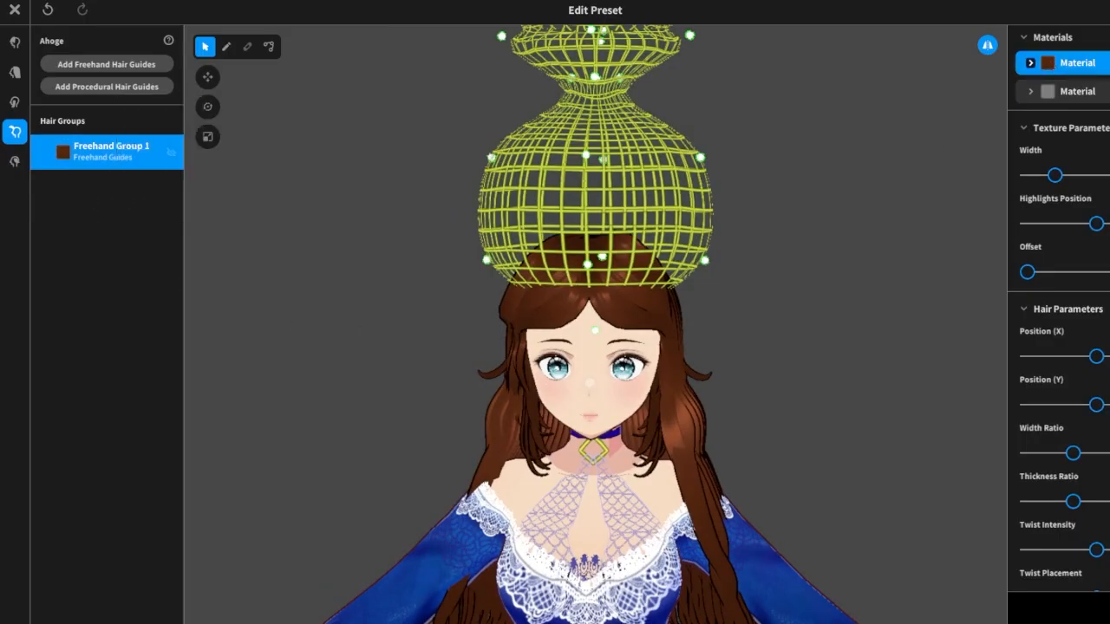
{"action": "right_click", "coordinate": [1051, 66]}
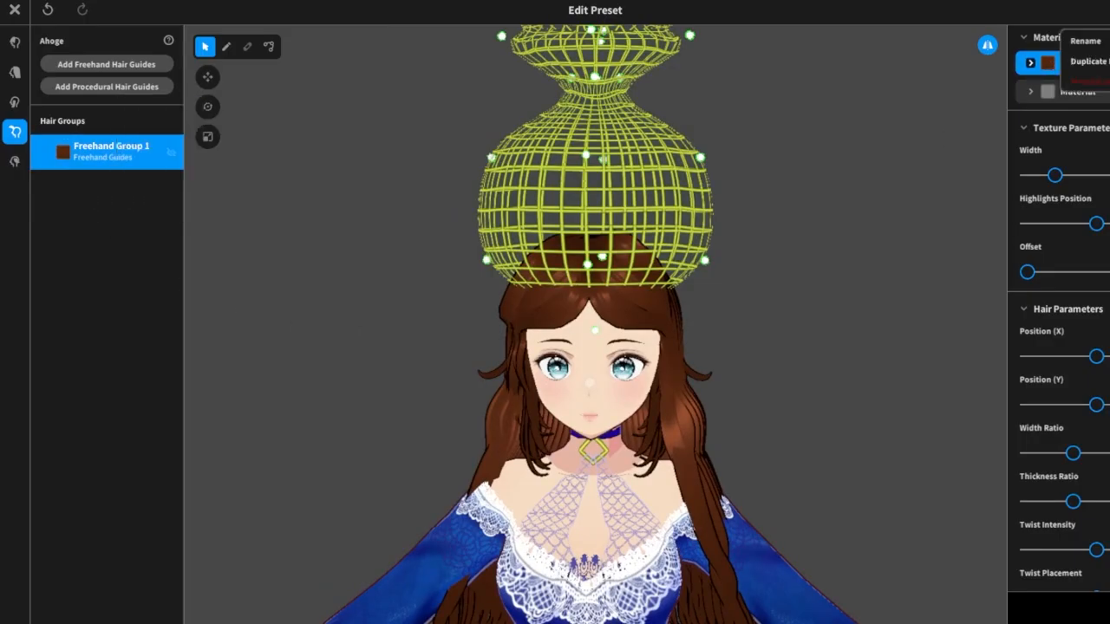
{"action": "left_click", "coordinate": [1050, 69]}
{"action": "left_click", "coordinate": [1029, 64]}
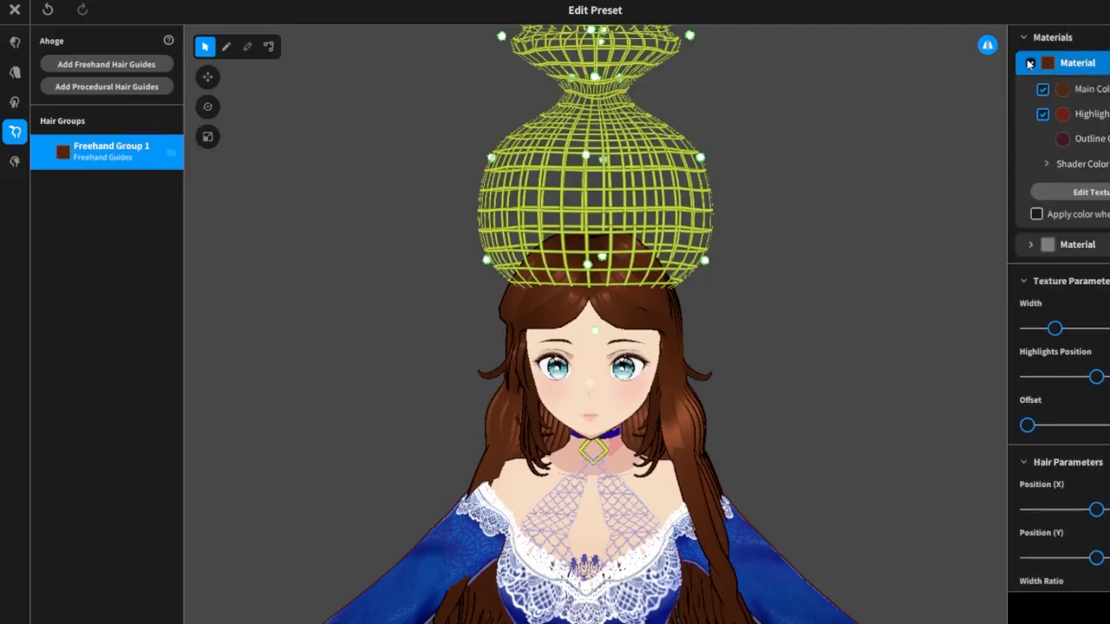
{"action": "left_click", "coordinate": [1062, 90]}
{"action": "left_click_drag", "start_coordinate": [995, 200], "coordinate": [994, 212]}
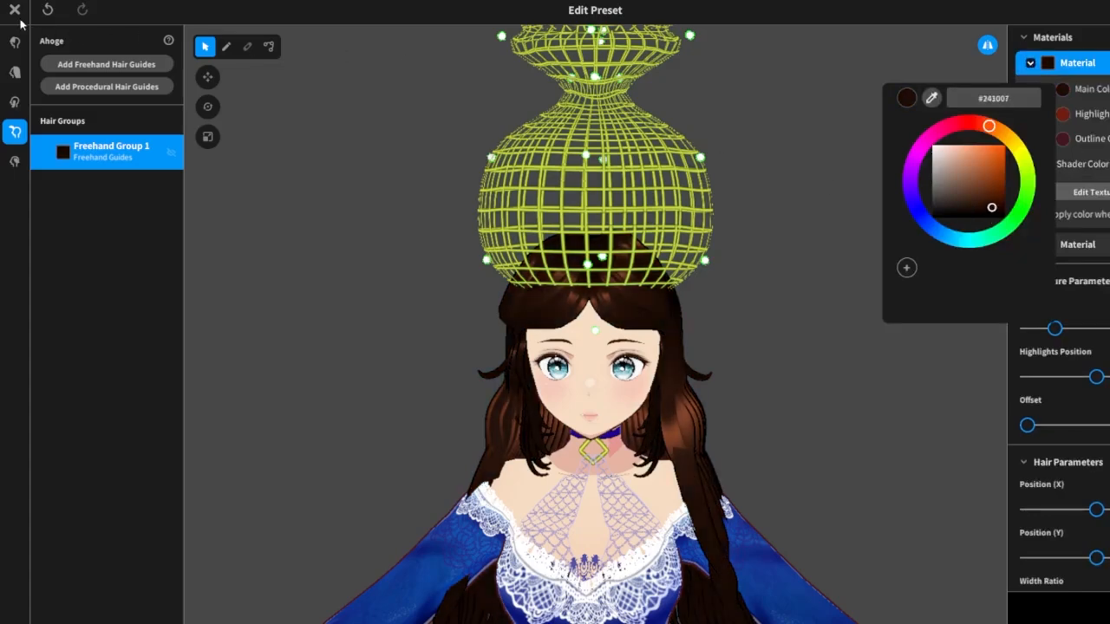
{"action": "left_click", "coordinate": [49, 10]}
{"action": "left_click", "coordinate": [49, 10]}
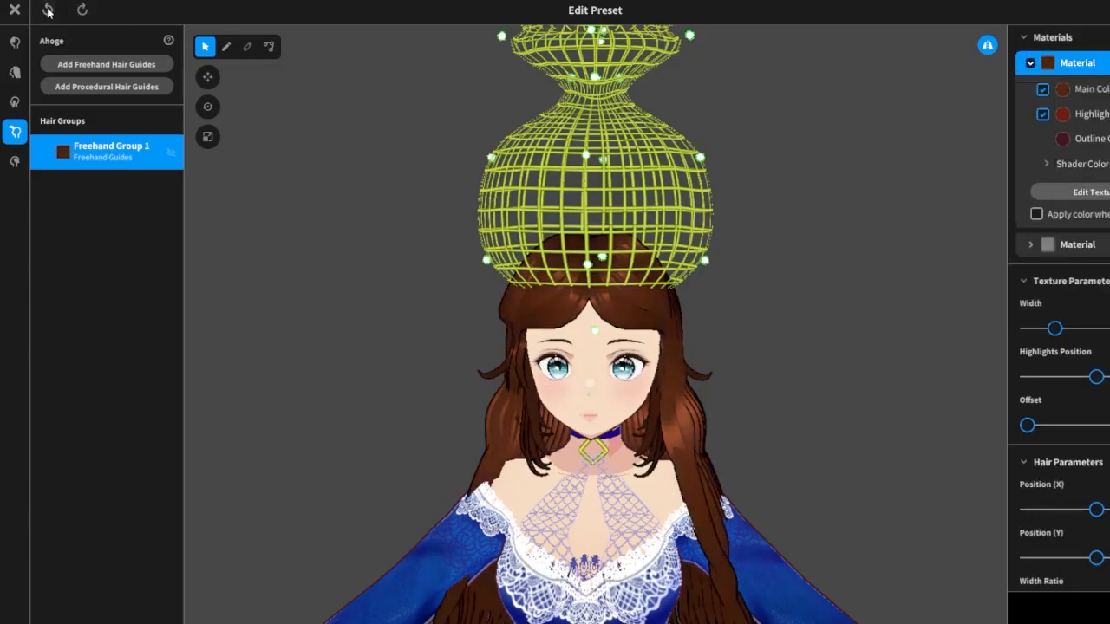
{"action": "left_click", "coordinate": [1043, 90]}
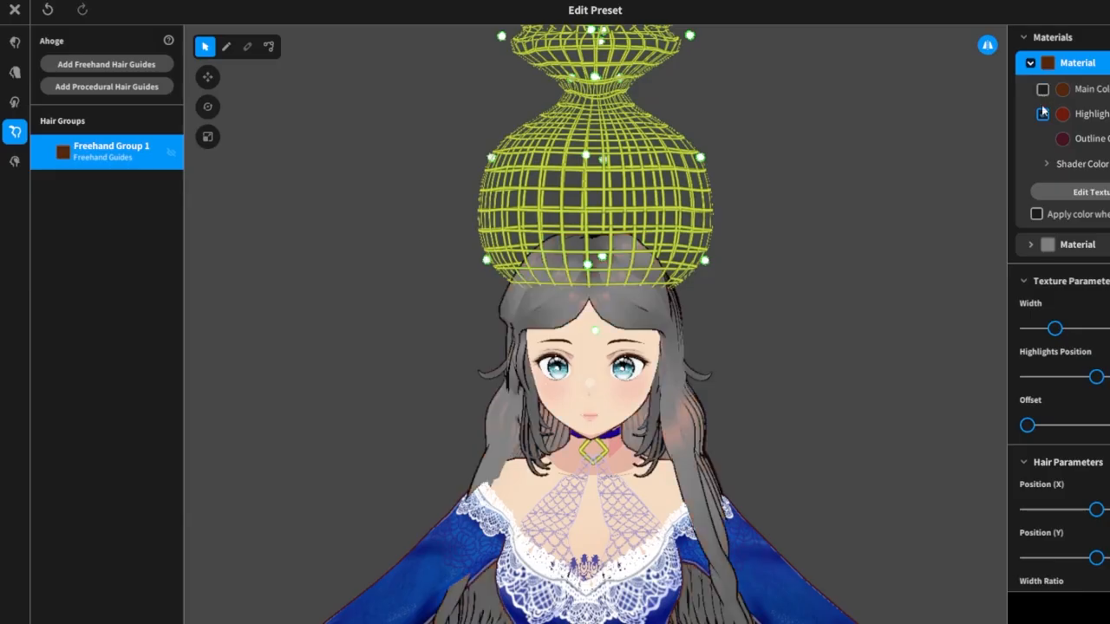
{"action": "left_click", "coordinate": [49, 10]}
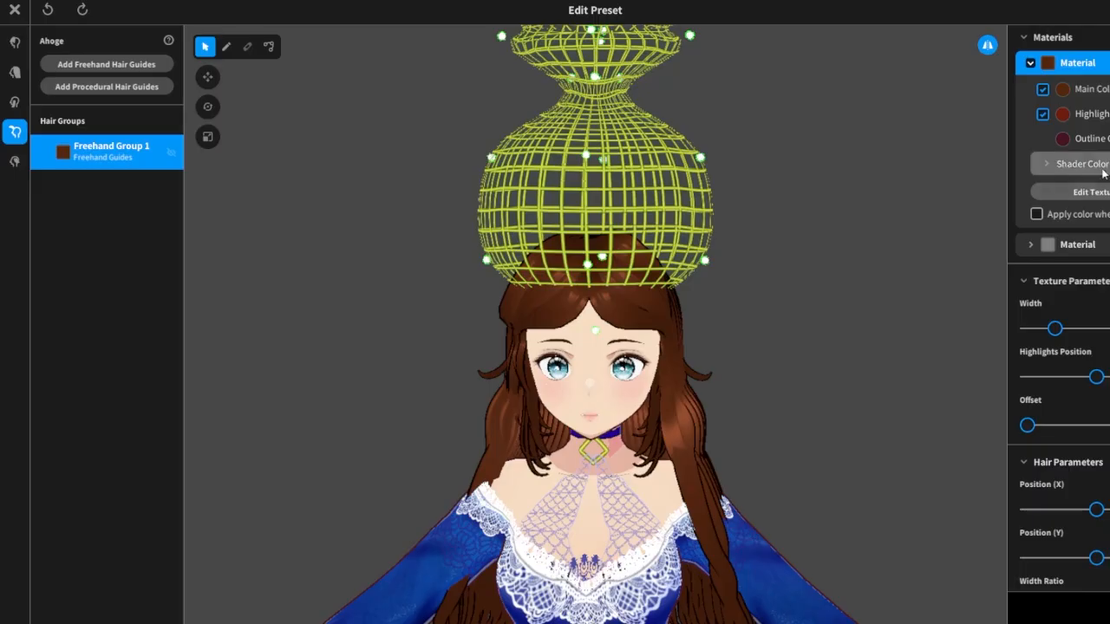
Collapse the brown material's colour settings and assign the second, grey material to the freehand group.
{"action": "right_click", "coordinate": [1034, 65]}
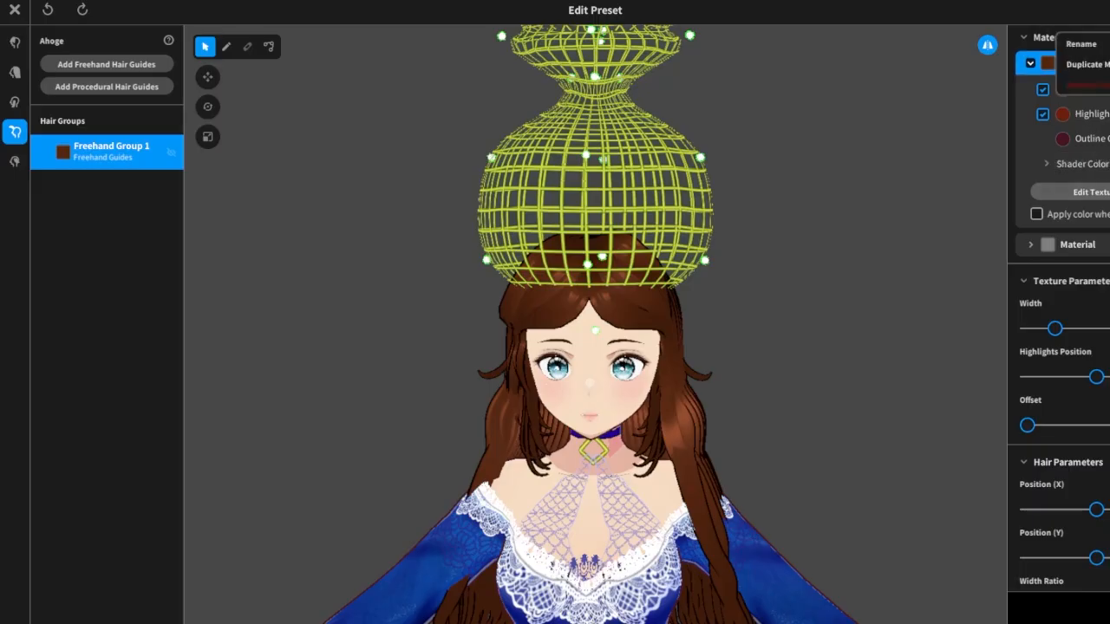
{"action": "left_click", "coordinate": [1032, 67]}
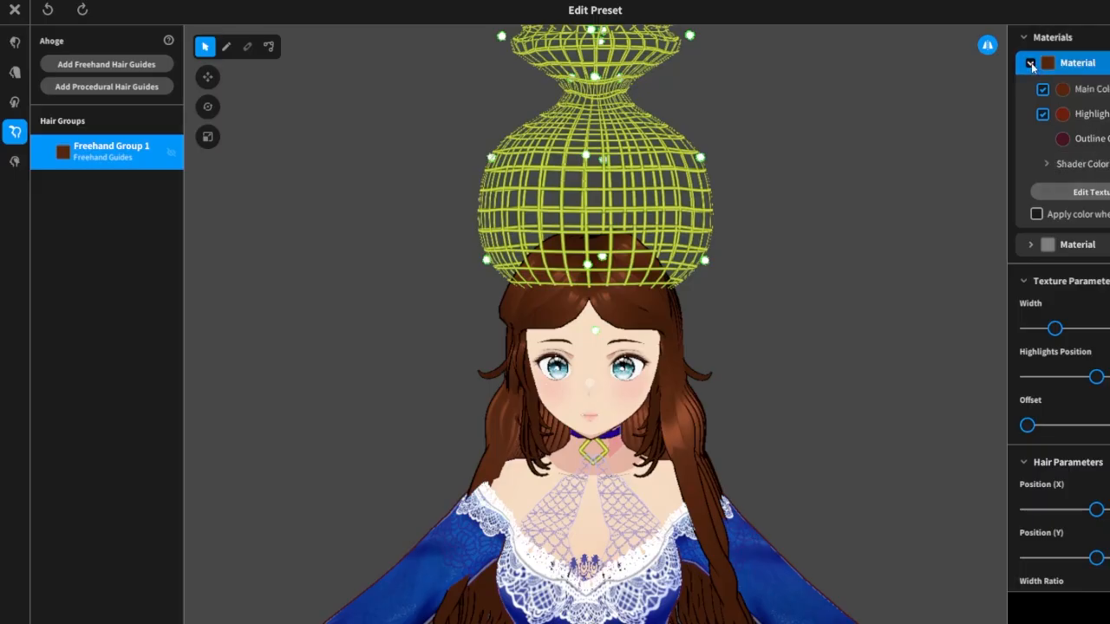
{"action": "left_click", "coordinate": [1031, 64]}
{"action": "left_click", "coordinate": [1032, 65]}
{"action": "left_click", "coordinate": [1031, 64]}
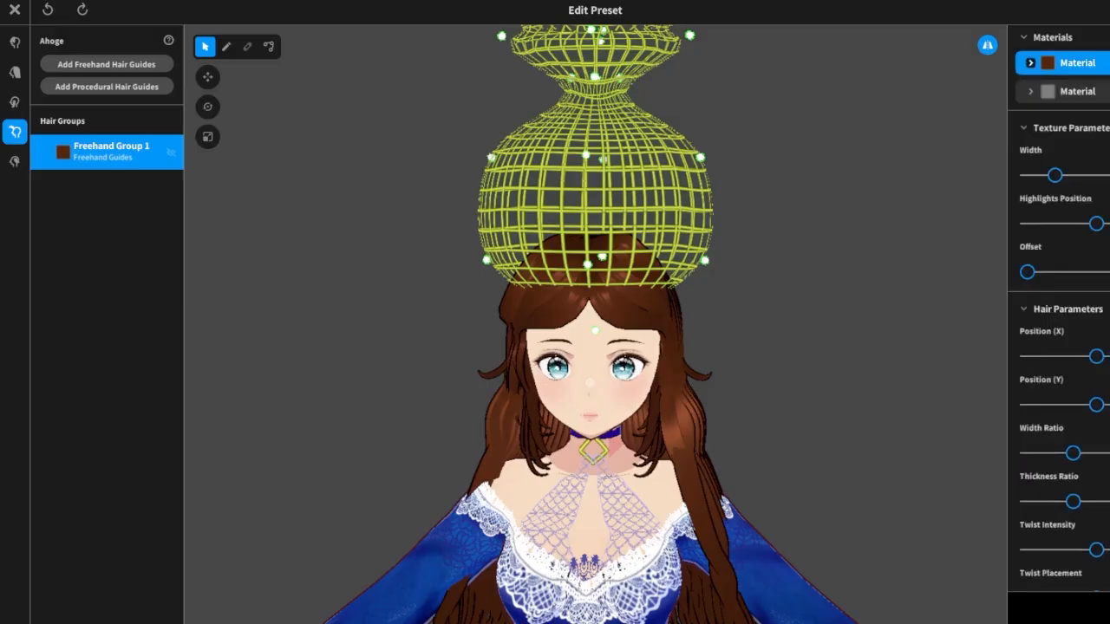
{"action": "right_click", "coordinate": [1062, 63]}
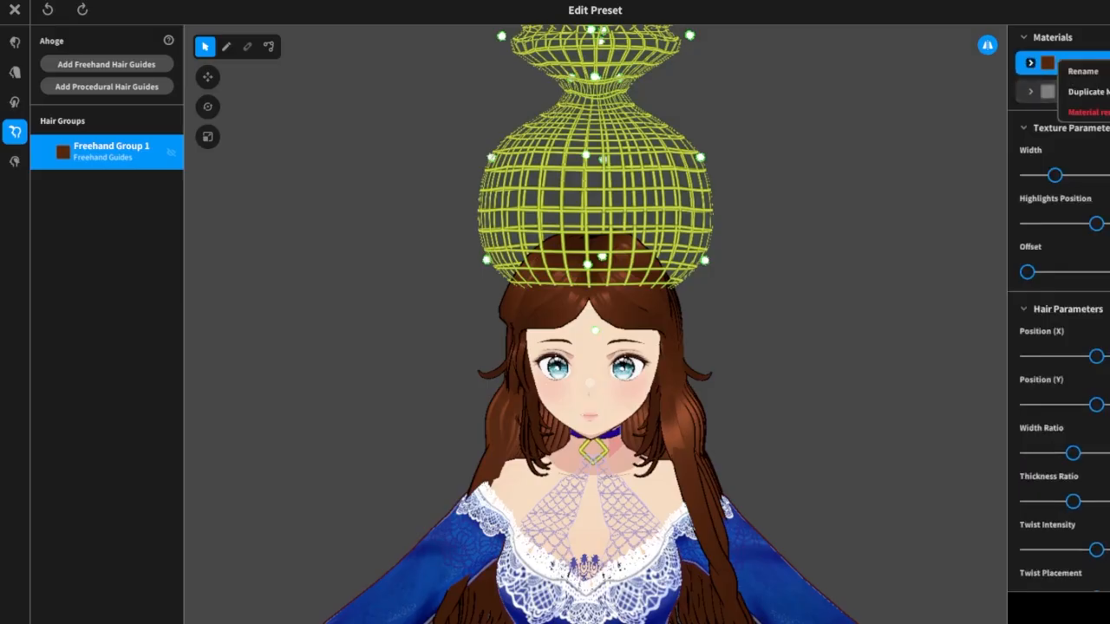
{"action": "left_click", "coordinate": [1046, 93]}
{"action": "left_click", "coordinate": [1090, 92]}
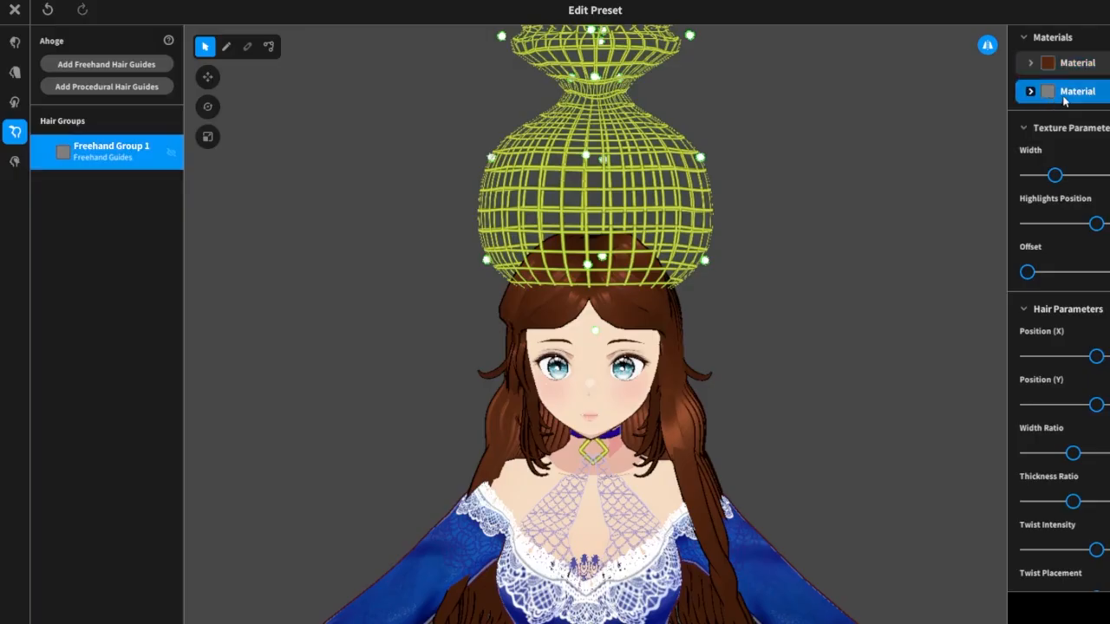
Brush a mirrored pair of hair strands up the bulb's sides, undoing the longer attempts and keeping a short pair near the base.
{"action": "left_click", "coordinate": [226, 46]}
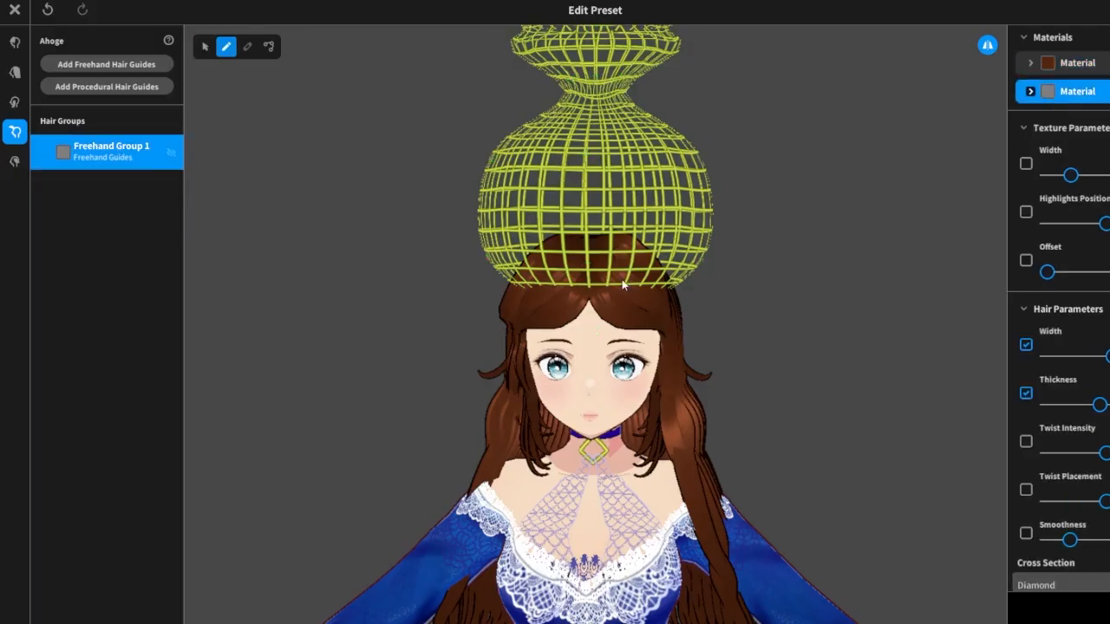
{"action": "left_click_drag", "start_coordinate": [652, 257], "coordinate": [652, 131]}
{"action": "right_click_drag", "start_coordinate": [826, 144], "coordinate": [785, 149]}
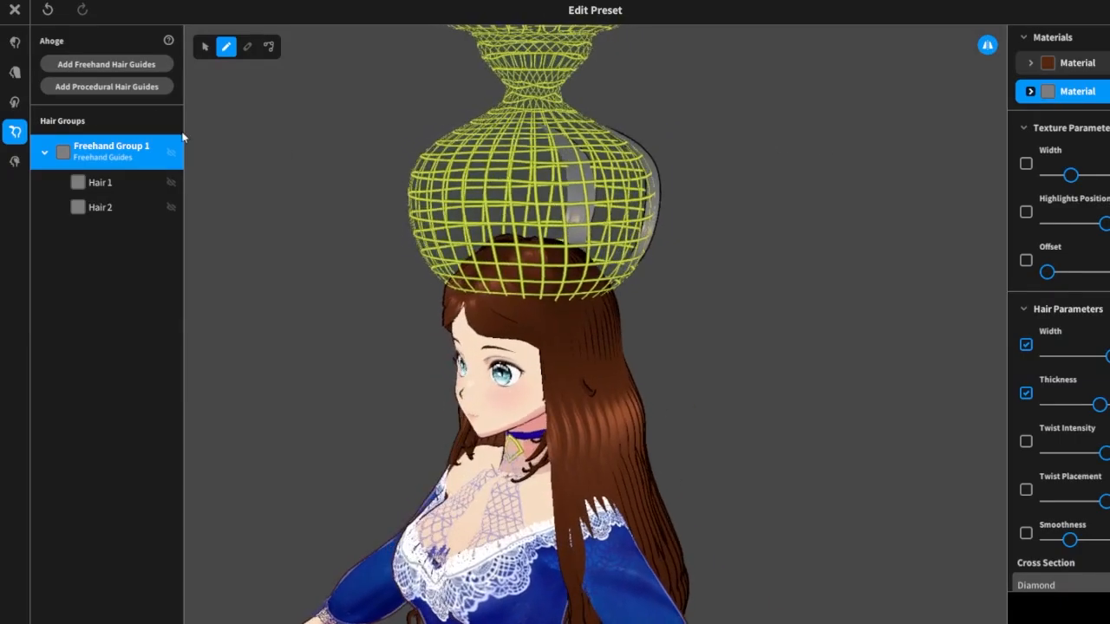
{"action": "left_click", "coordinate": [48, 10]}
{"action": "key", "text": "ctrl+y"}
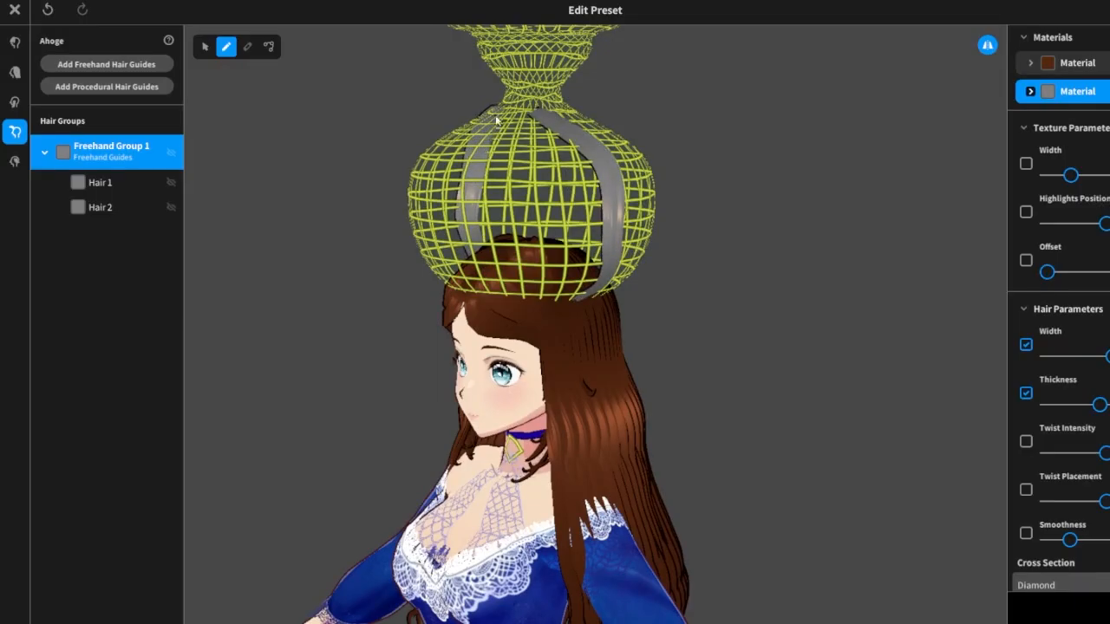
{"action": "left_click", "coordinate": [48, 9]}
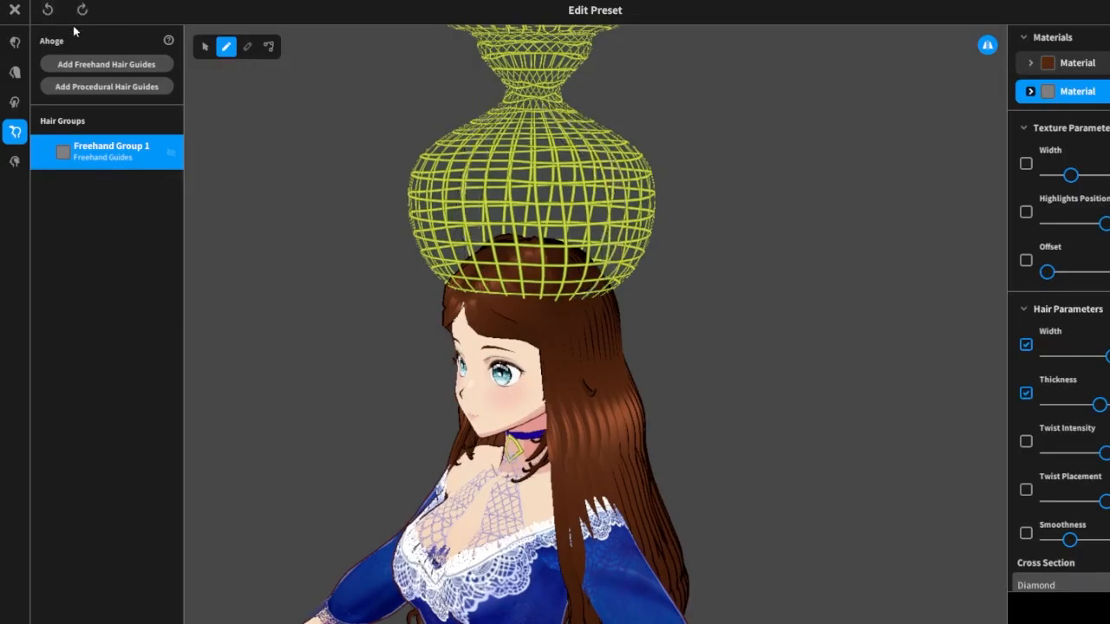
{"action": "key", "text": "ctrl+y"}
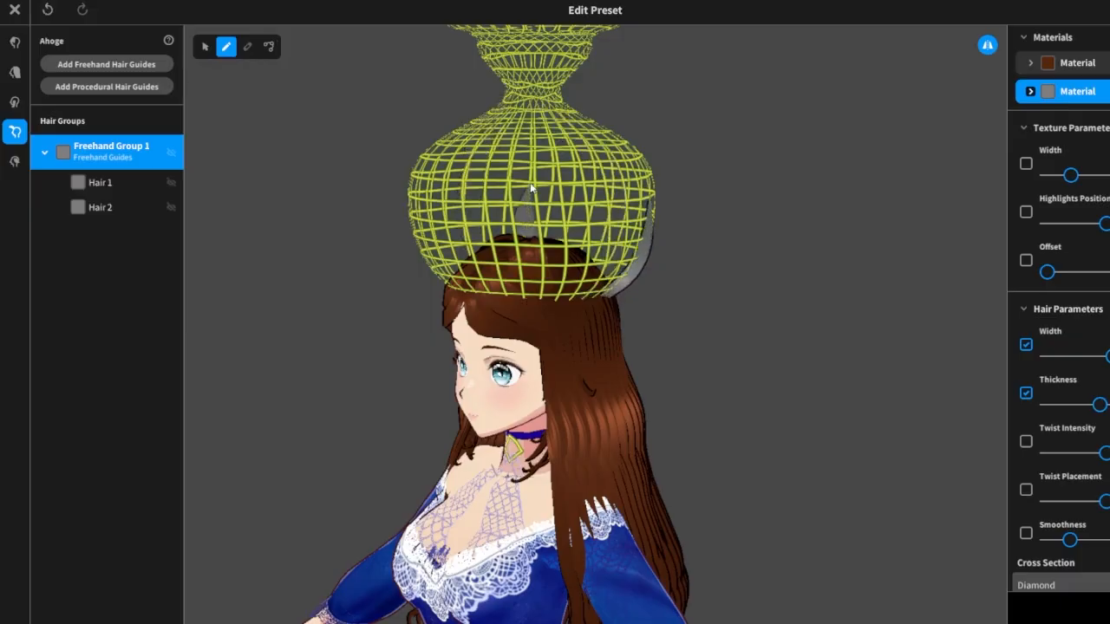
{"action": "right_click_drag", "start_coordinate": [530, 223], "coordinate": [890, 265]}
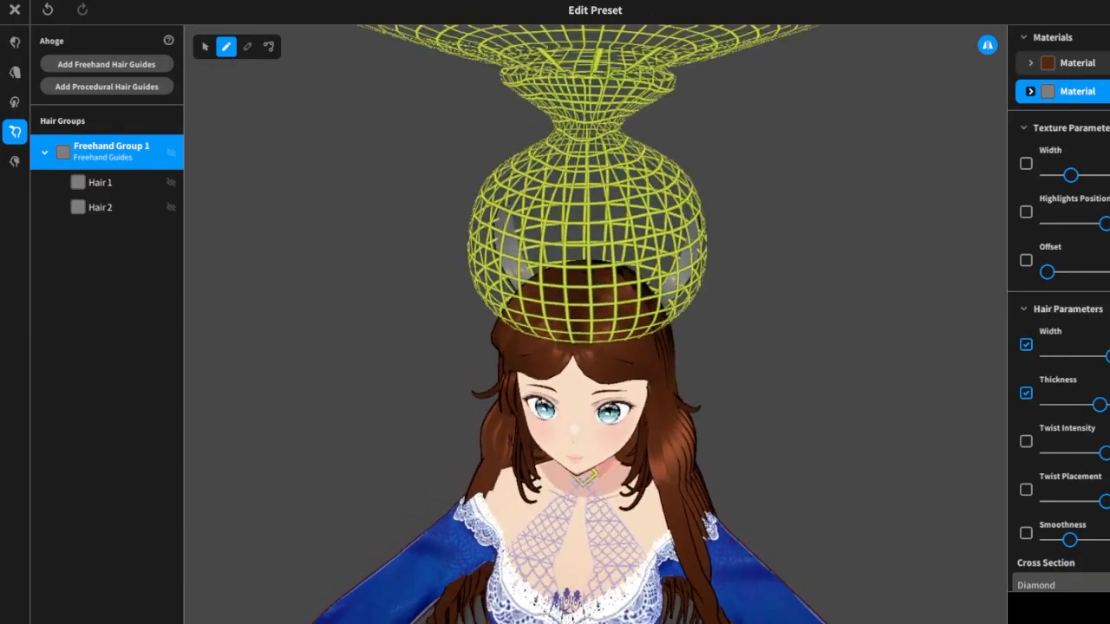
Reduce the hair brush's width and thickness to near the low end of their ranges.
{"action": "scroll", "coordinate": [1059, 308], "scroll_direction": "down", "scroll_amount": 4}
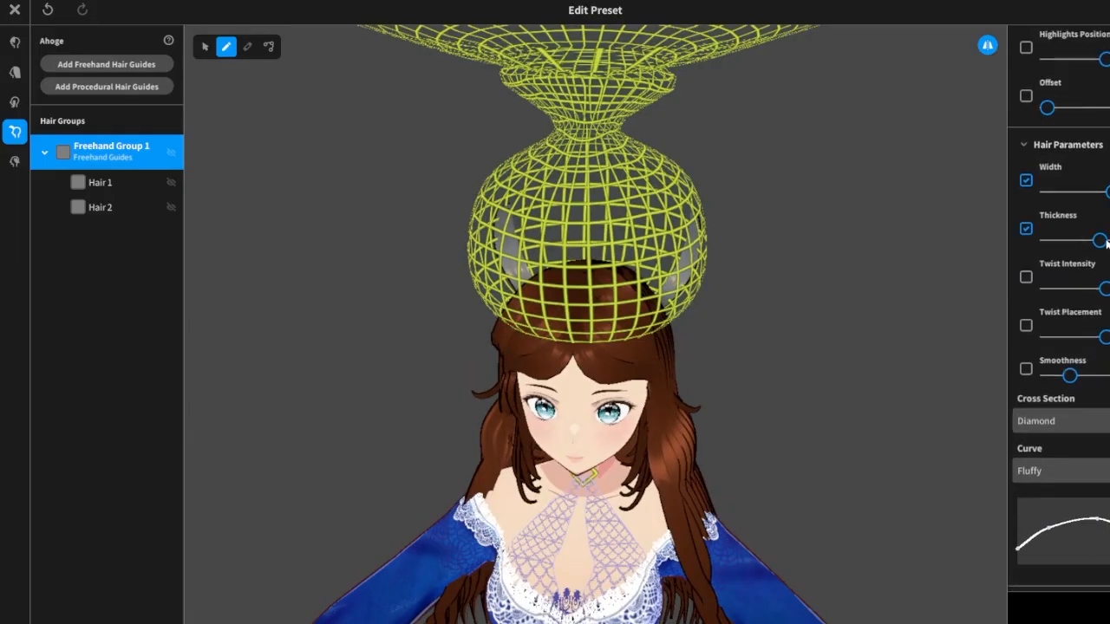
{"action": "left_click_drag", "start_coordinate": [1107, 242], "coordinate": [1017, 264]}
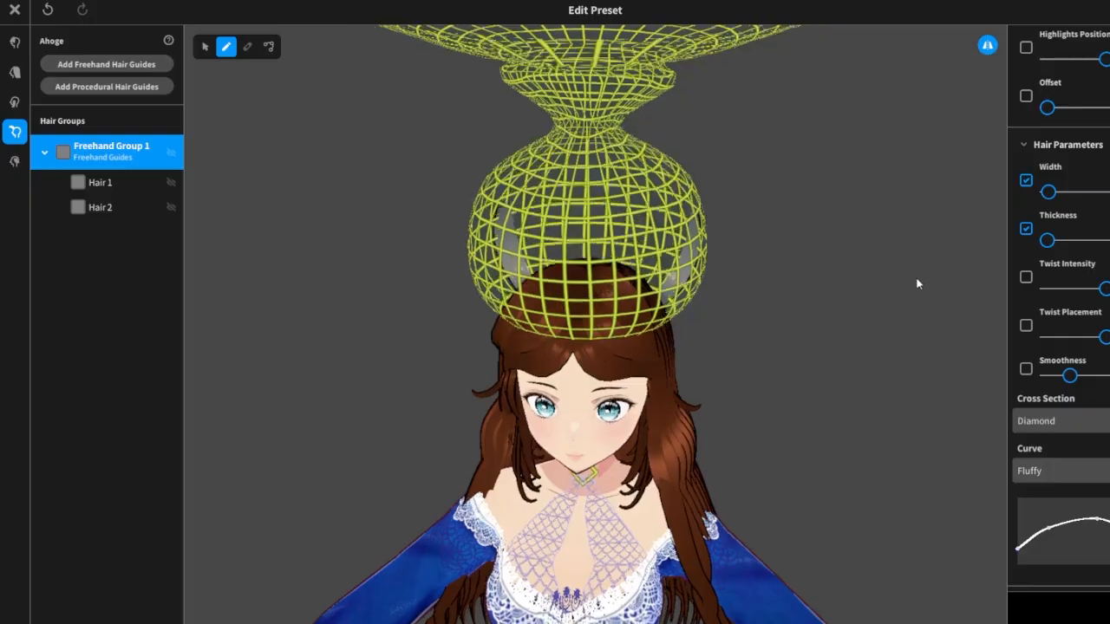
Lower the whole freehand group's Position (X) so its hair strands shift outward from the guide cage.
{"action": "right_click", "coordinate": [128, 159]}
{"action": "left_click", "coordinate": [100, 163]}
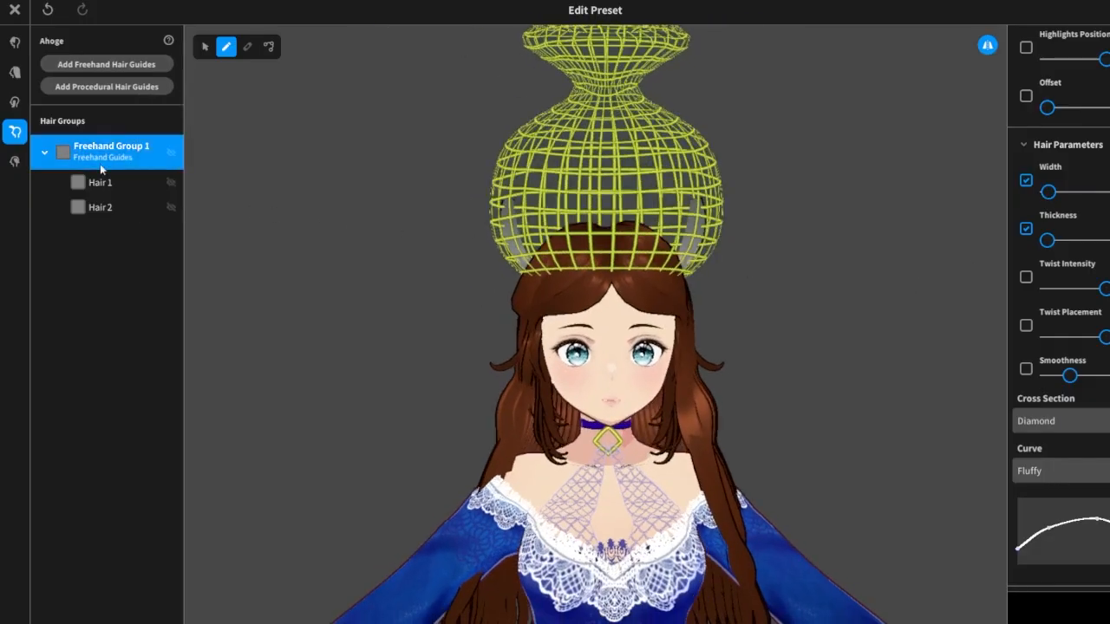
{"action": "left_click", "coordinate": [107, 178]}
{"action": "left_click", "coordinate": [111, 156]}
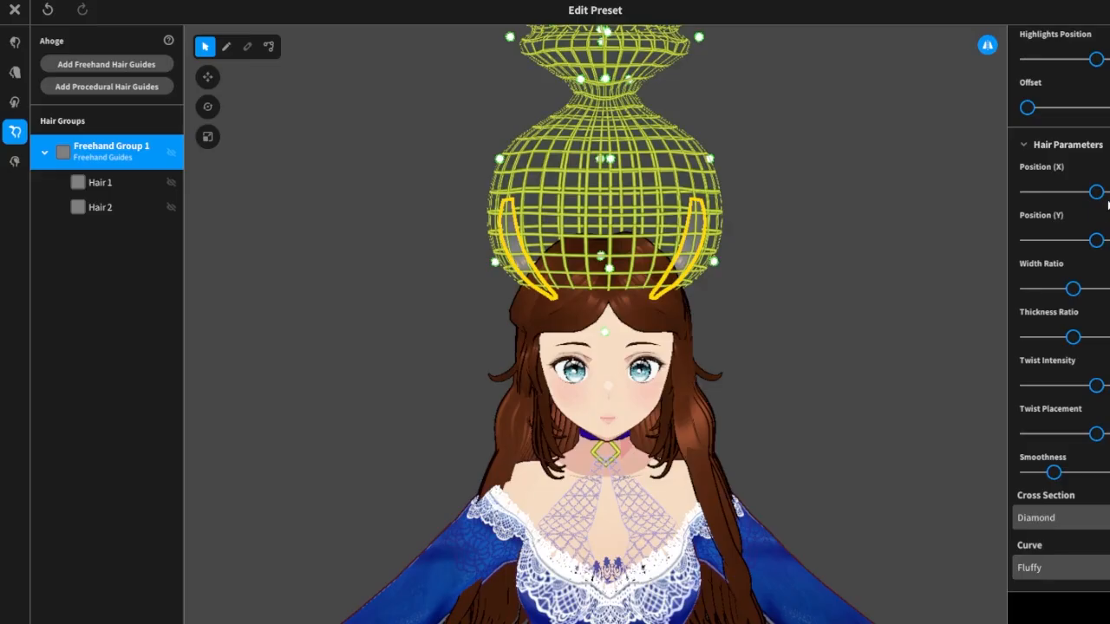
{"action": "left_click_drag", "start_coordinate": [1096, 192], "coordinate": [1060, 191]}
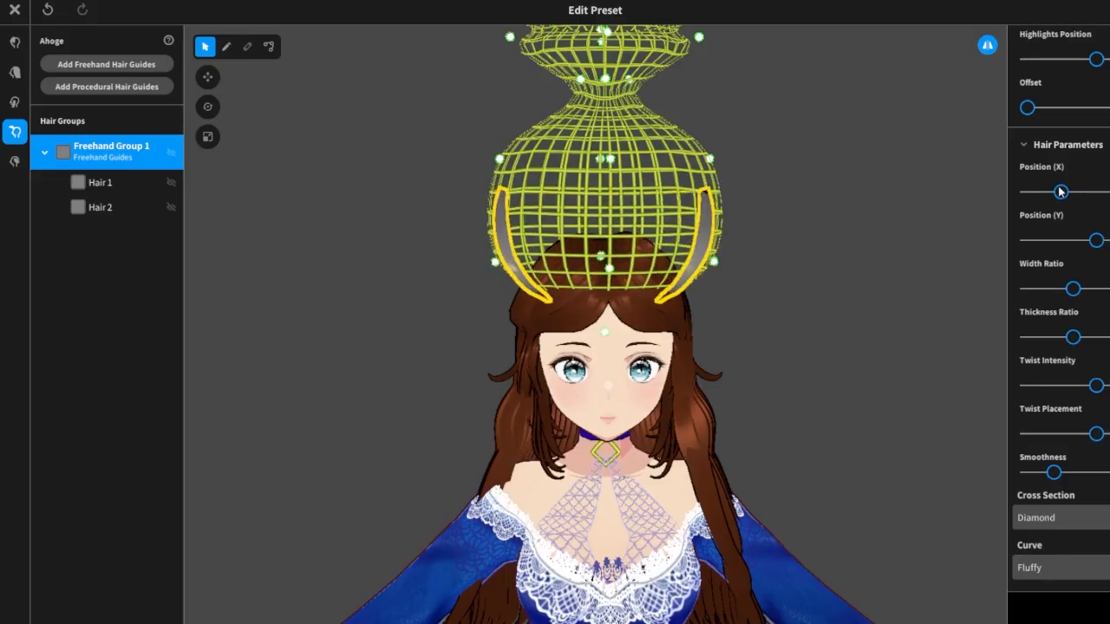
{"action": "mouse_move", "coordinate": [894, 223]}
{"action": "right_mouse_down"}
{"action": "mouse_move", "coordinate": [873, 215]}
{"action": "mouse_move", "coordinate": [891, 227]}
{"action": "right_mouse_up"}
Try adjusting Position (X) of Hair 1 and Hair 2 individually, and inspect the strands without the guide cage.
{"action": "right_click", "coordinate": [119, 164]}
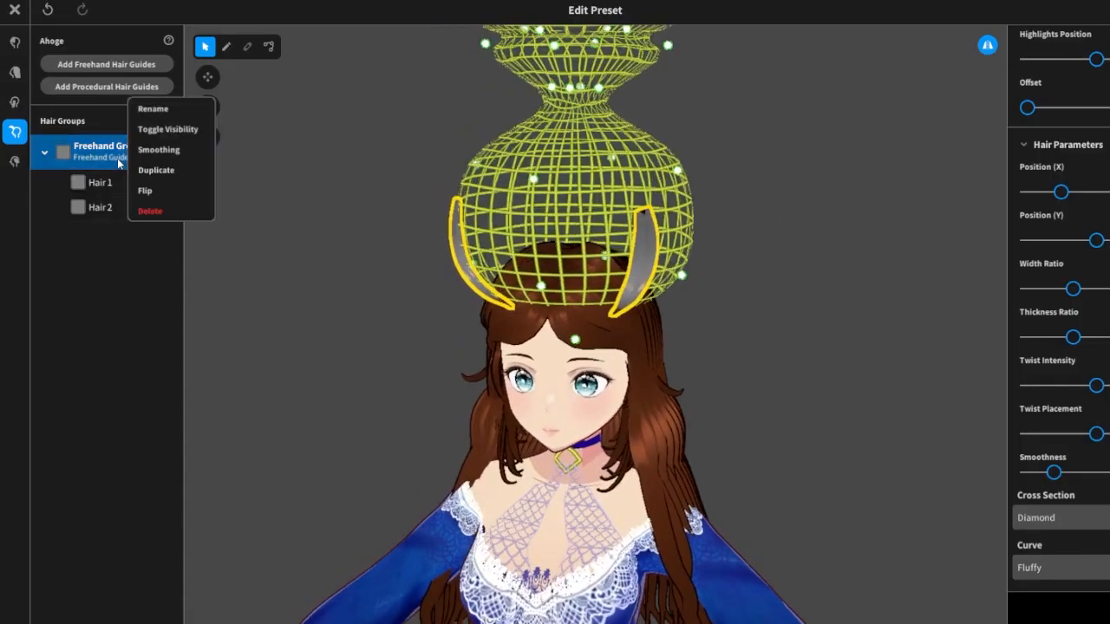
{"action": "left_click", "coordinate": [92, 194]}
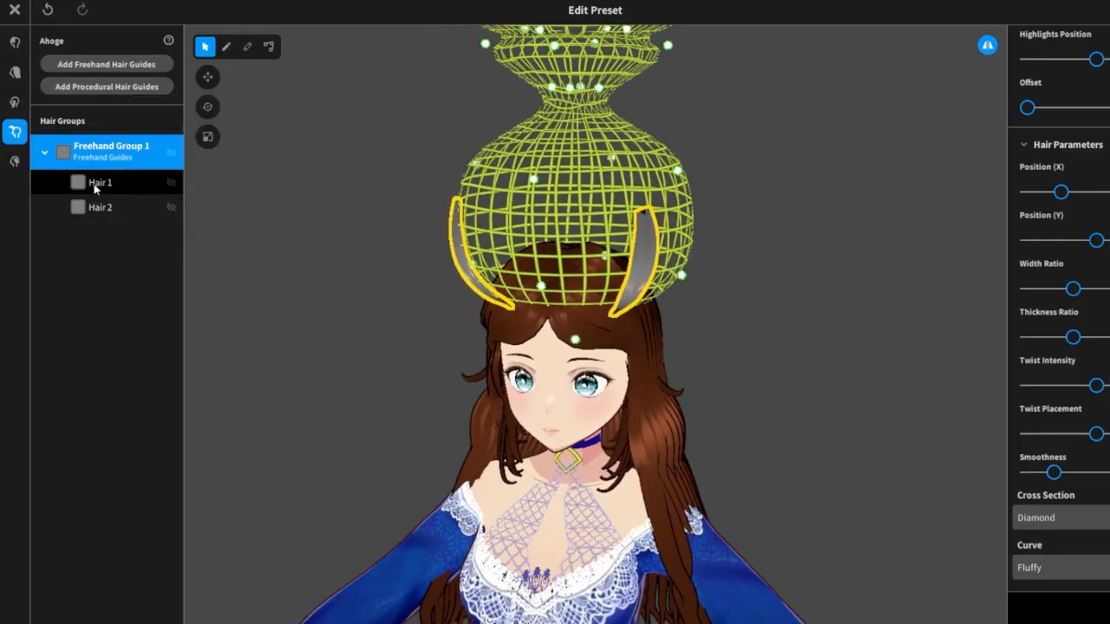
{"action": "left_click", "coordinate": [96, 184]}
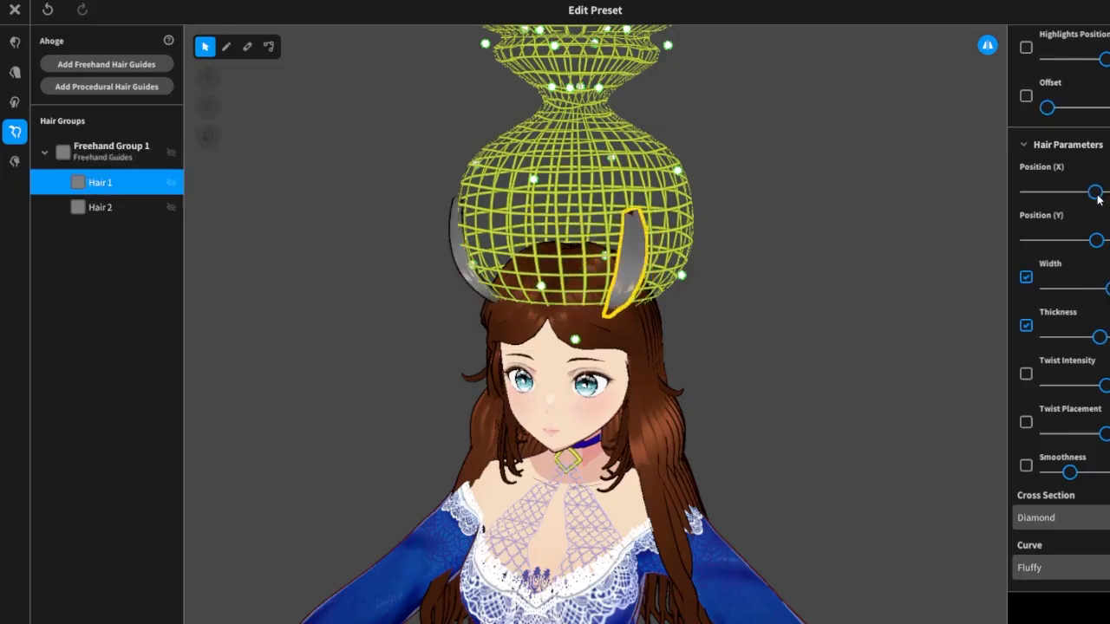
{"action": "right_click_drag", "start_coordinate": [955, 251], "coordinate": [957, 250]}
{"action": "left_click", "coordinate": [130, 206]}
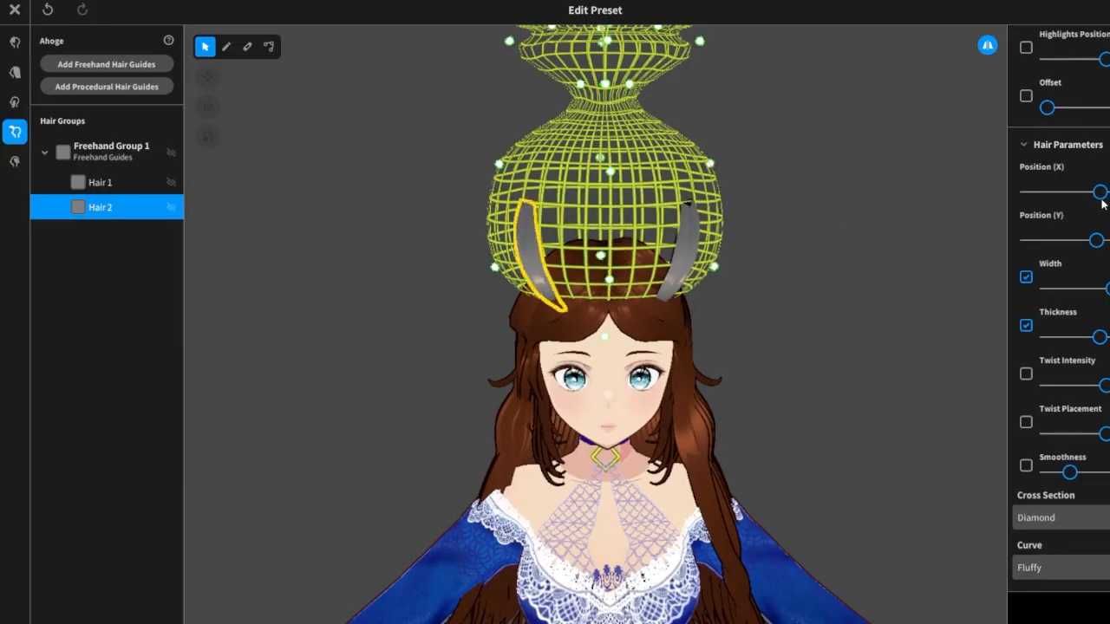
{"action": "left_click", "coordinate": [849, 323]}
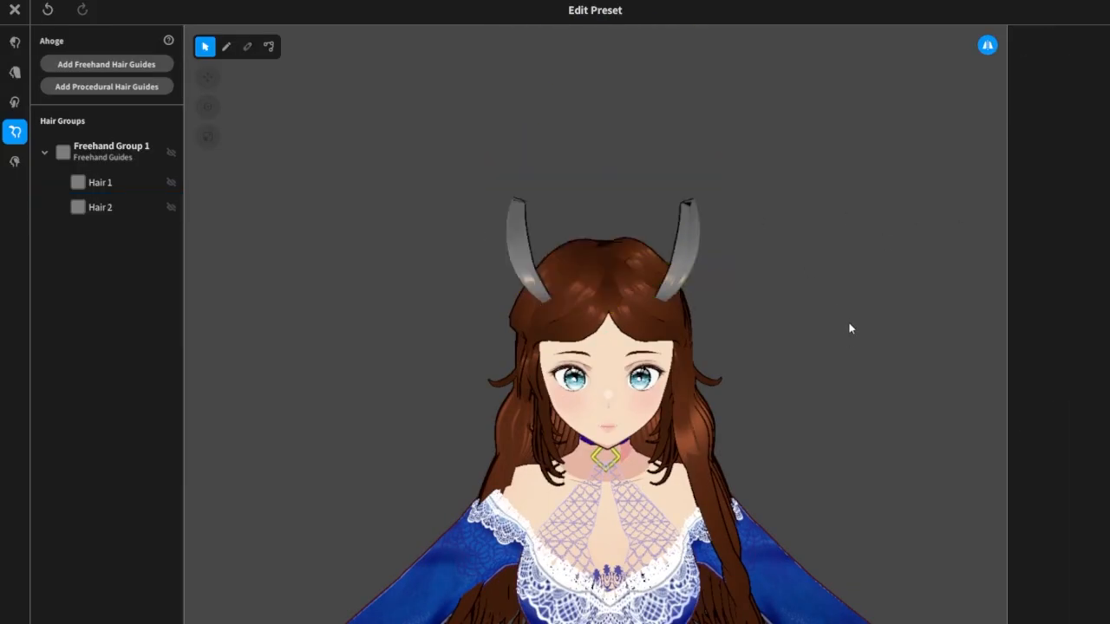
{"action": "mouse_move", "coordinate": [862, 322]}
{"action": "right_mouse_down"}
{"action": "mouse_move", "coordinate": [887, 310]}
{"action": "mouse_move", "coordinate": [850, 324]}
{"action": "right_mouse_up"}
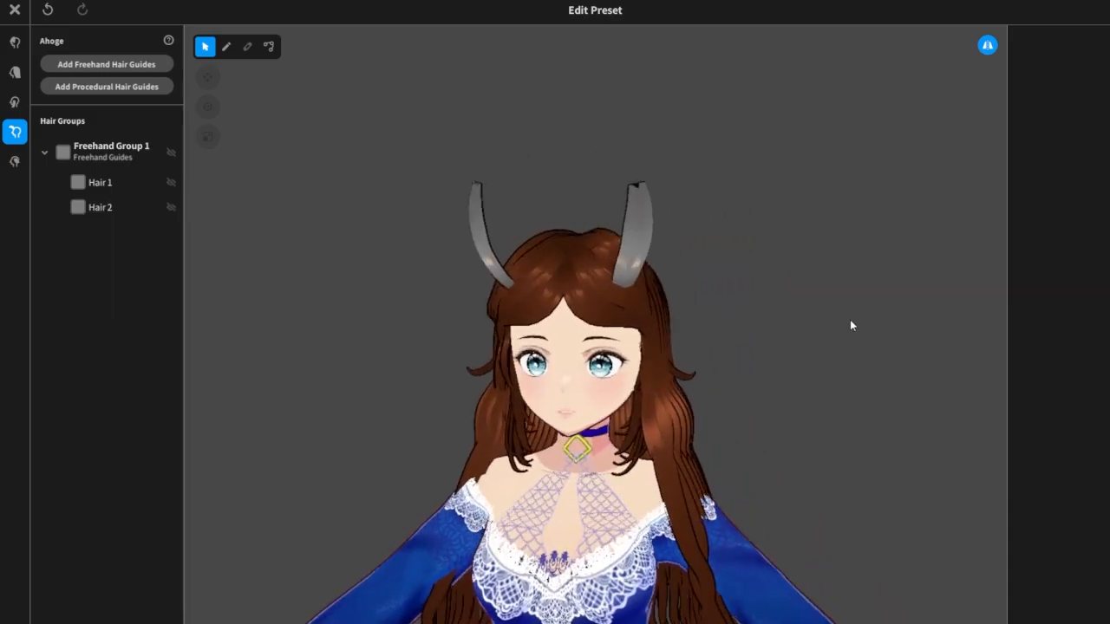
Delete both hair strands, Hair 1 and Hair 2, from the freehand group.
{"action": "left_click", "coordinate": [124, 191]}
{"action": "right_click", "coordinate": [124, 191]}
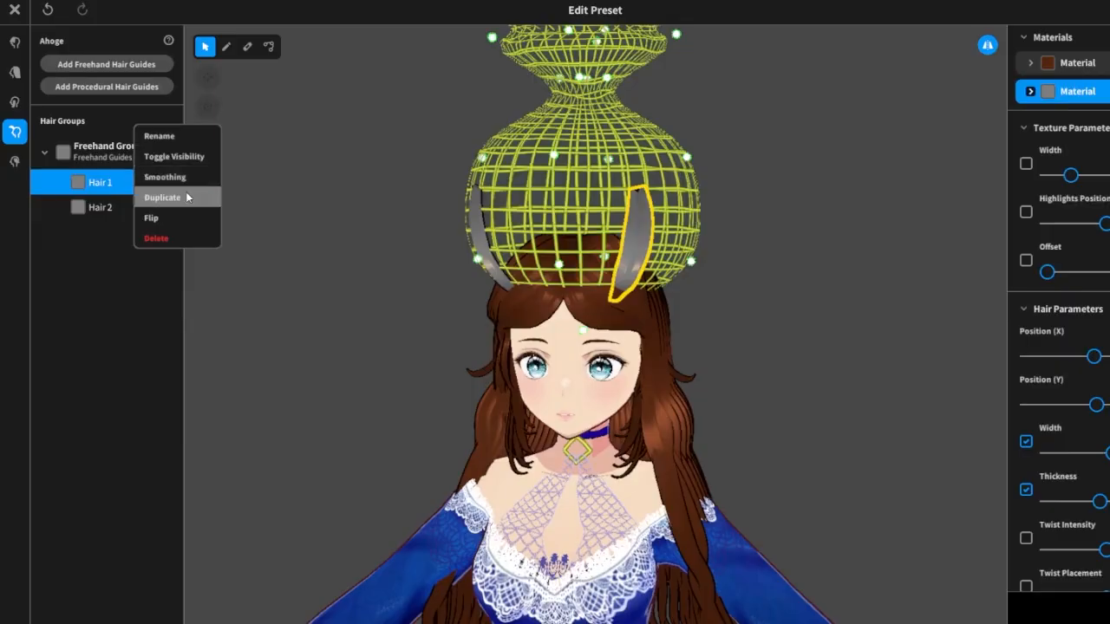
{"action": "left_click", "coordinate": [167, 240]}
{"action": "left_click", "coordinate": [125, 185]}
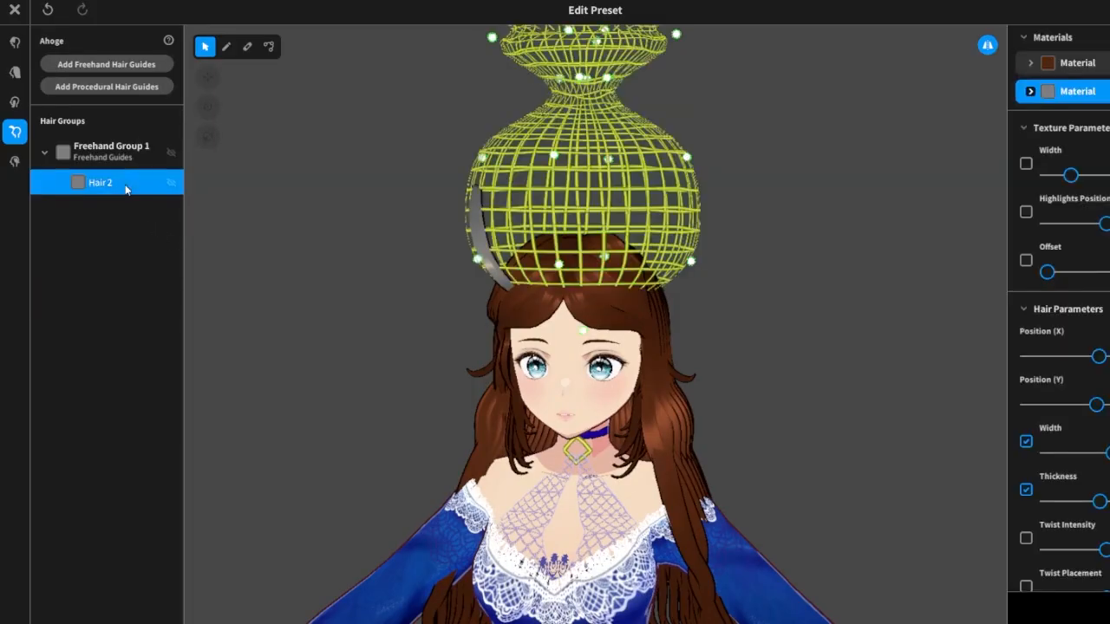
{"action": "right_click", "coordinate": [125, 189]}
{"action": "left_click", "coordinate": [172, 239]}
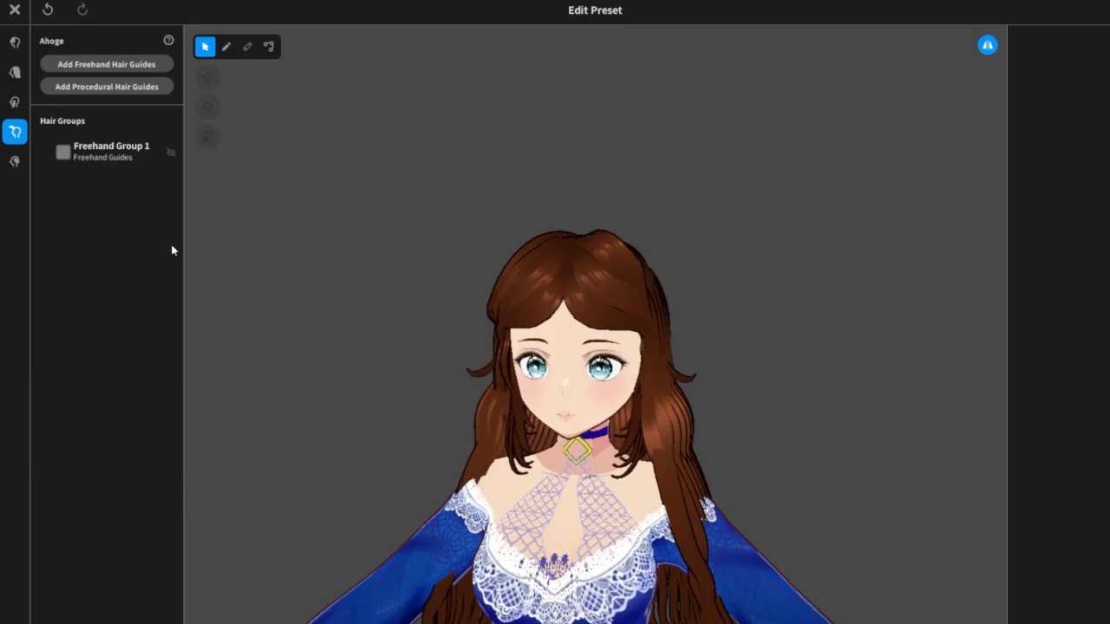
Brush a new mirrored pair of long hair strands up the front of the bulb, undoing the unwanted attempt.
{"action": "left_click", "coordinate": [98, 156]}
{"action": "left_click", "coordinate": [226, 47]}
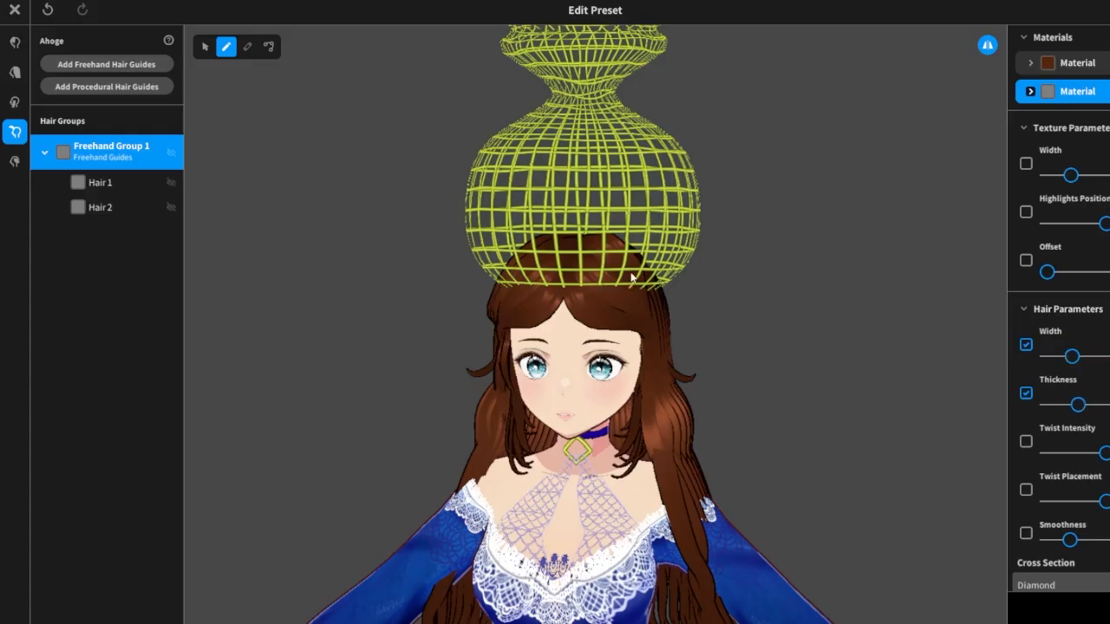
{"action": "mouse_move", "coordinate": [770, 250]}
{"action": "right_mouse_down"}
{"action": "mouse_move", "coordinate": [751, 248]}
{"action": "mouse_move", "coordinate": [770, 252]}
{"action": "right_mouse_up"}
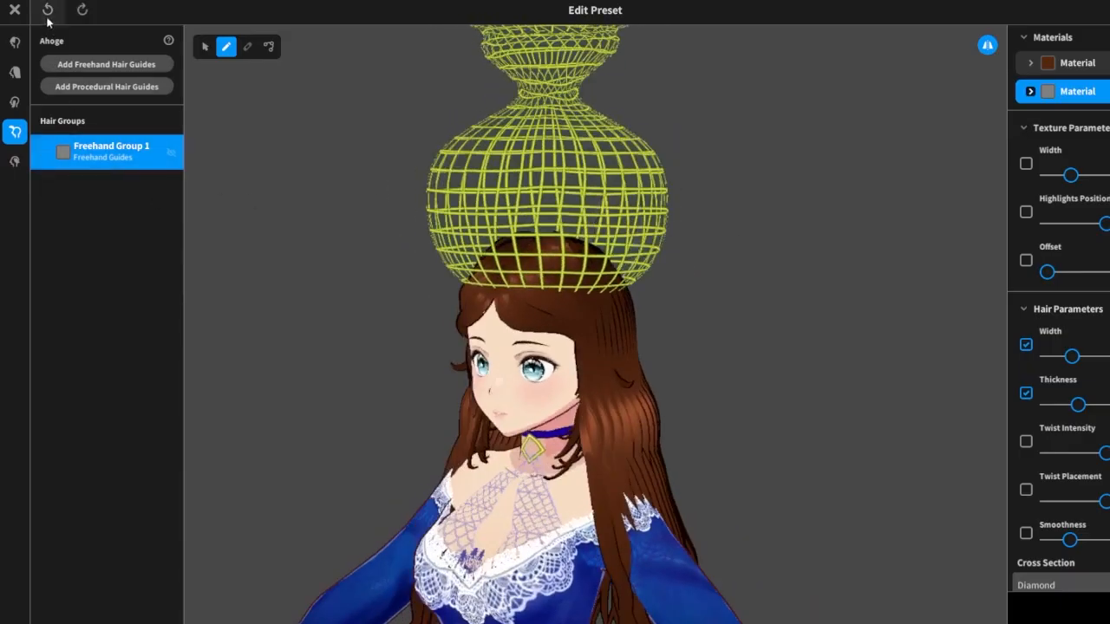
{"action": "right_click_drag", "start_coordinate": [691, 232], "coordinate": [636, 260]}
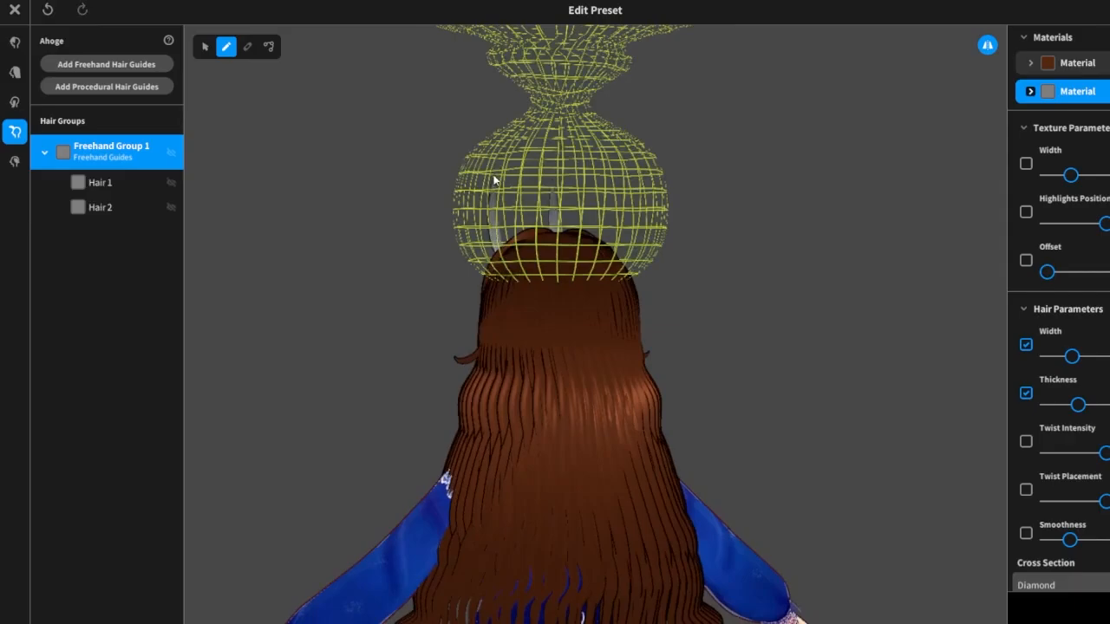
{"action": "right_click_drag", "start_coordinate": [802, 325], "coordinate": [833, 275]}
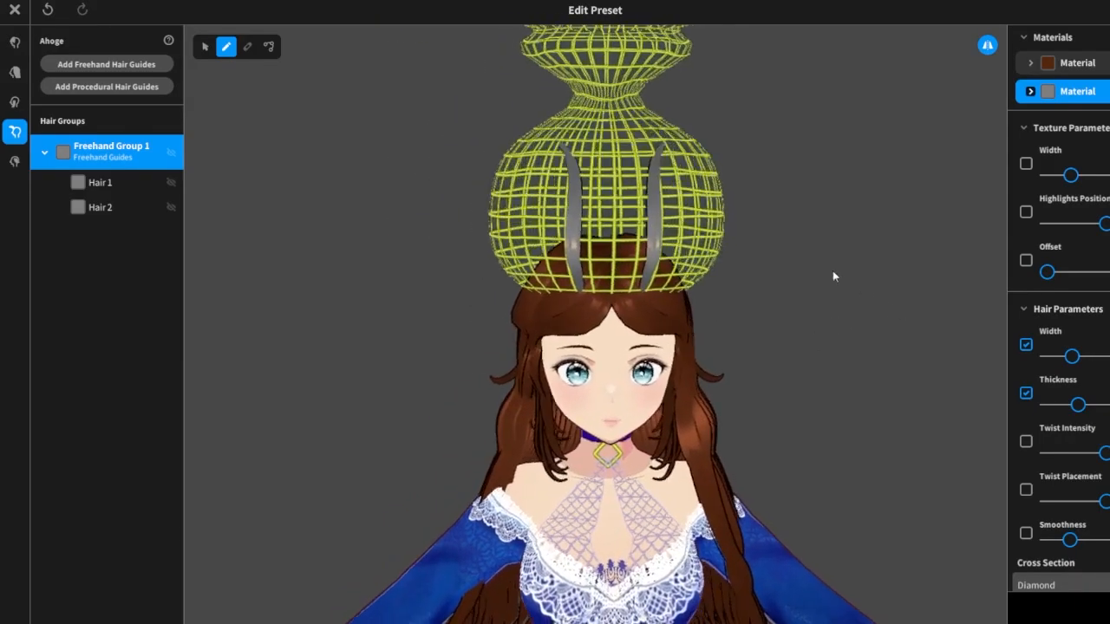
{"action": "right_click_drag", "start_coordinate": [705, 189], "coordinate": [807, 184]}
Switch to the Selection tool and pull the guide cage's neck control points outward above the bulb.
{"action": "right_click", "coordinate": [139, 151]}
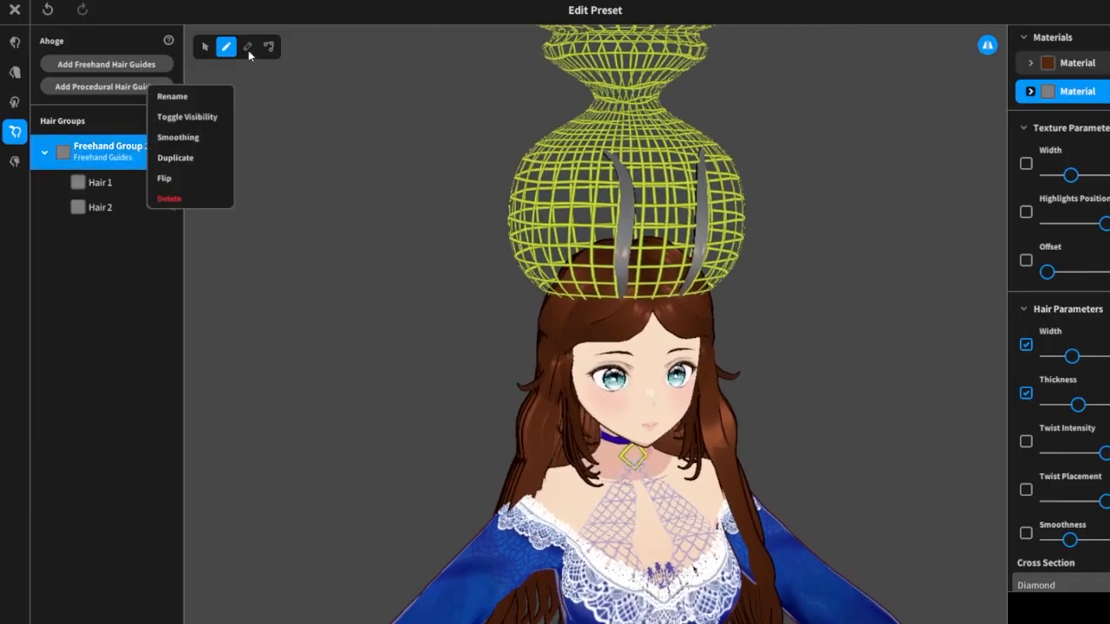
{"action": "left_click", "coordinate": [209, 48]}
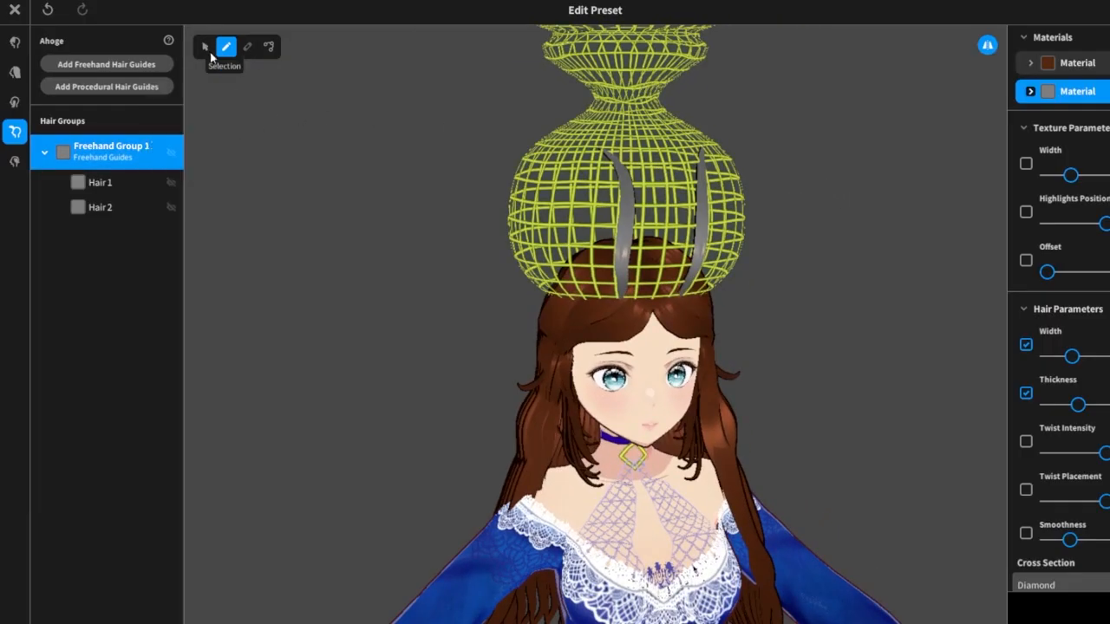
{"action": "left_click", "coordinate": [210, 54]}
{"action": "right_click_drag", "start_coordinate": [795, 181], "coordinate": [771, 185]}
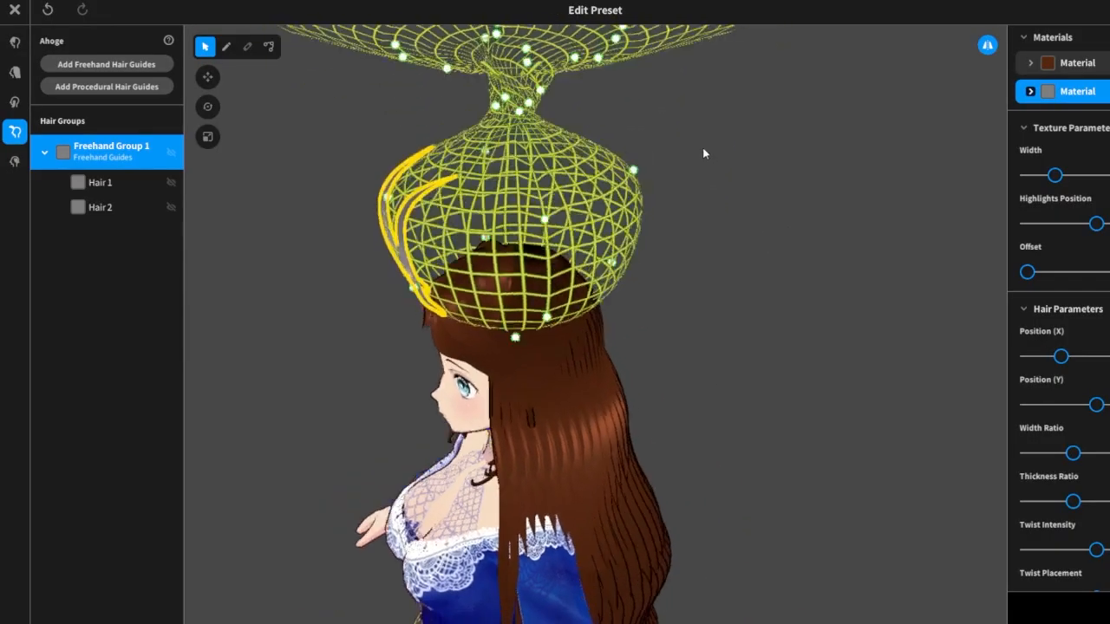
{"action": "left_click_drag", "start_coordinate": [493, 93], "coordinate": [472, 96]}
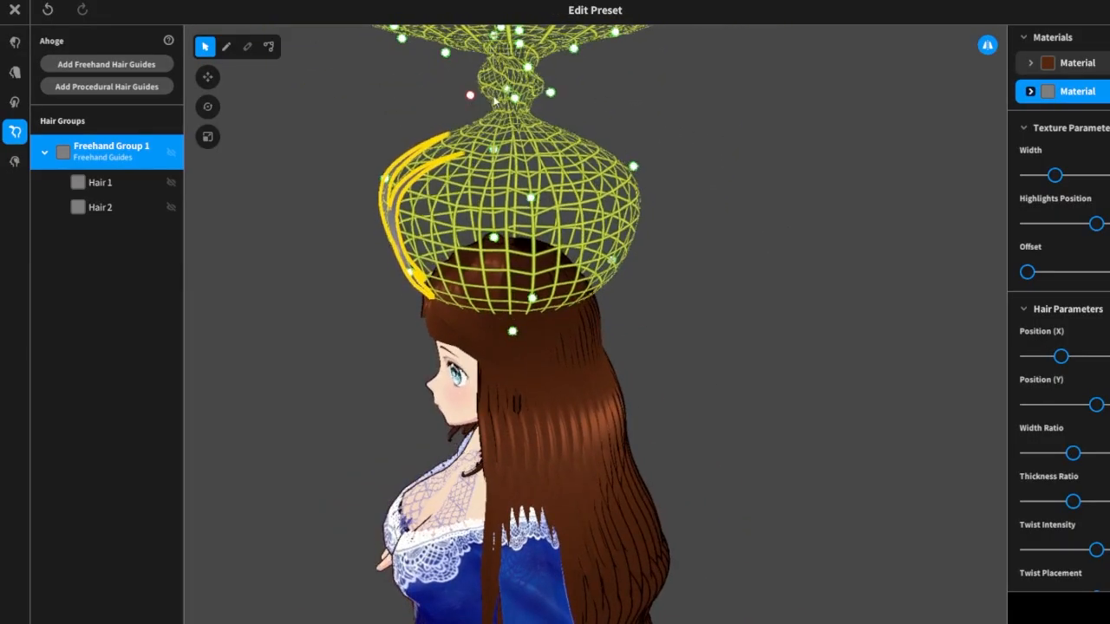
{"action": "left_click_drag", "start_coordinate": [551, 94], "coordinate": [707, 113]}
{"action": "right_click_drag", "start_coordinate": [707, 113], "coordinate": [719, 183]}
Widen the bulb of the guide cage by moving its side and middle control points outward.
{"action": "left_click_drag", "start_coordinate": [701, 182], "coordinate": [756, 206]}
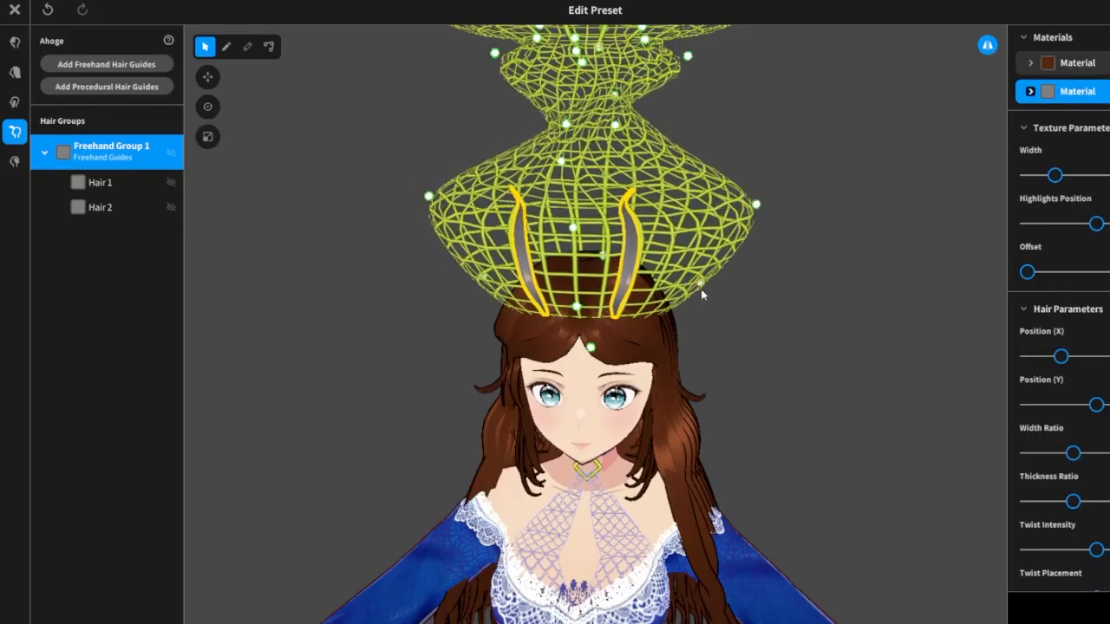
{"action": "right_click_drag", "start_coordinate": [702, 295], "coordinate": [752, 308]}
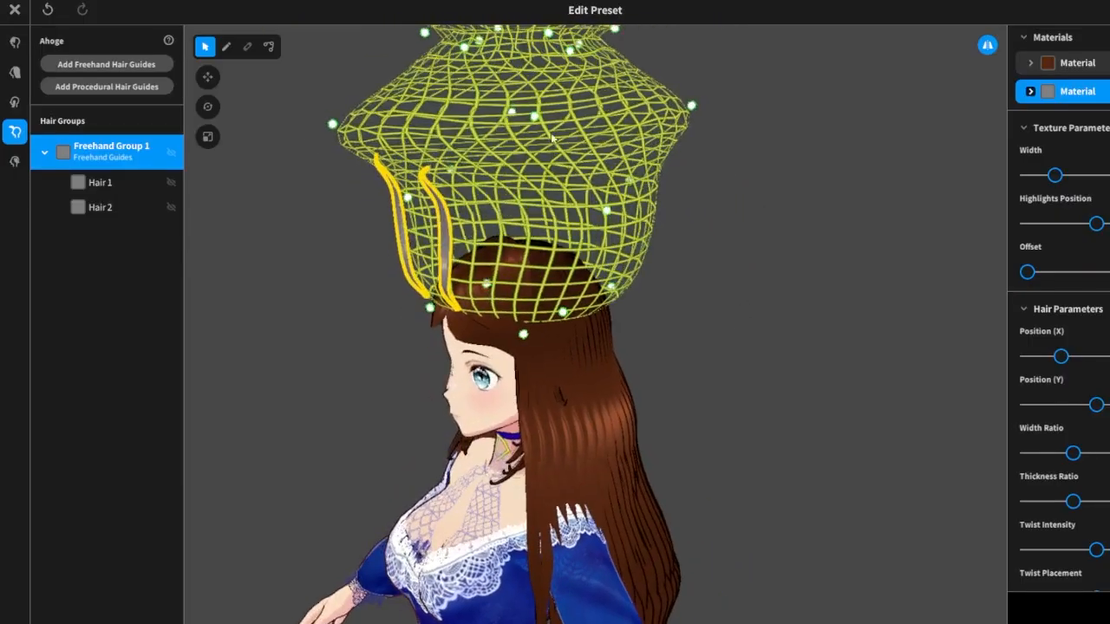
{"action": "left_click_drag", "start_coordinate": [535, 121], "coordinate": [627, 141]}
{"action": "right_click_drag", "start_coordinate": [684, 295], "coordinate": [746, 280]}
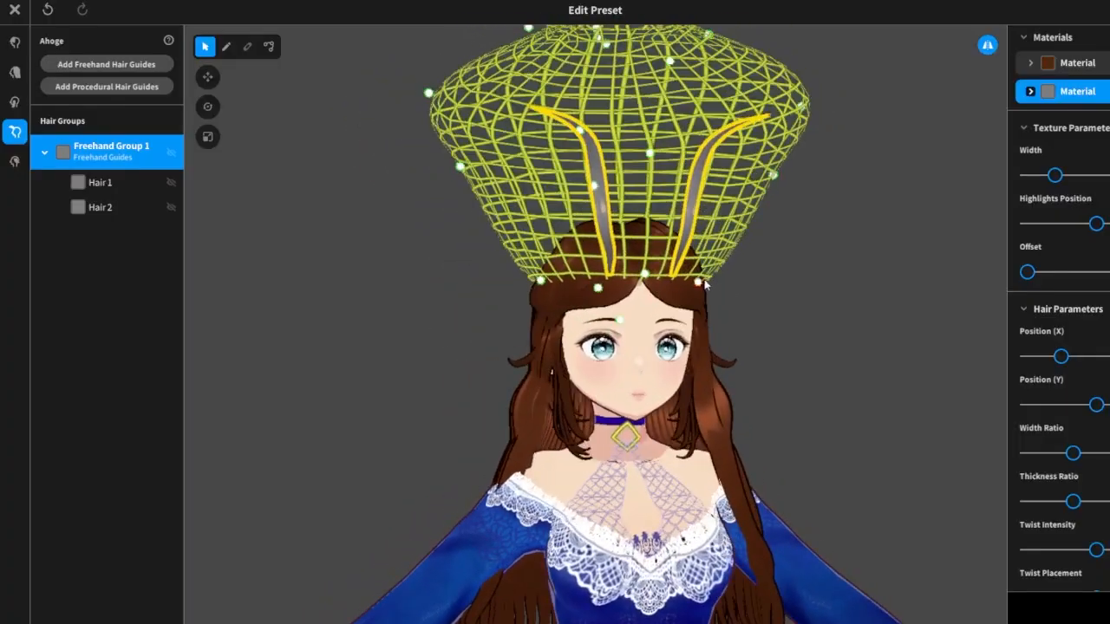
Narrow the cage's lower rim around the head and lower the control points just above it to round the bulb.
{"action": "left_click_drag", "start_coordinate": [706, 283], "coordinate": [637, 290]}
{"action": "right_click_drag", "start_coordinate": [837, 277], "coordinate": [774, 271]}
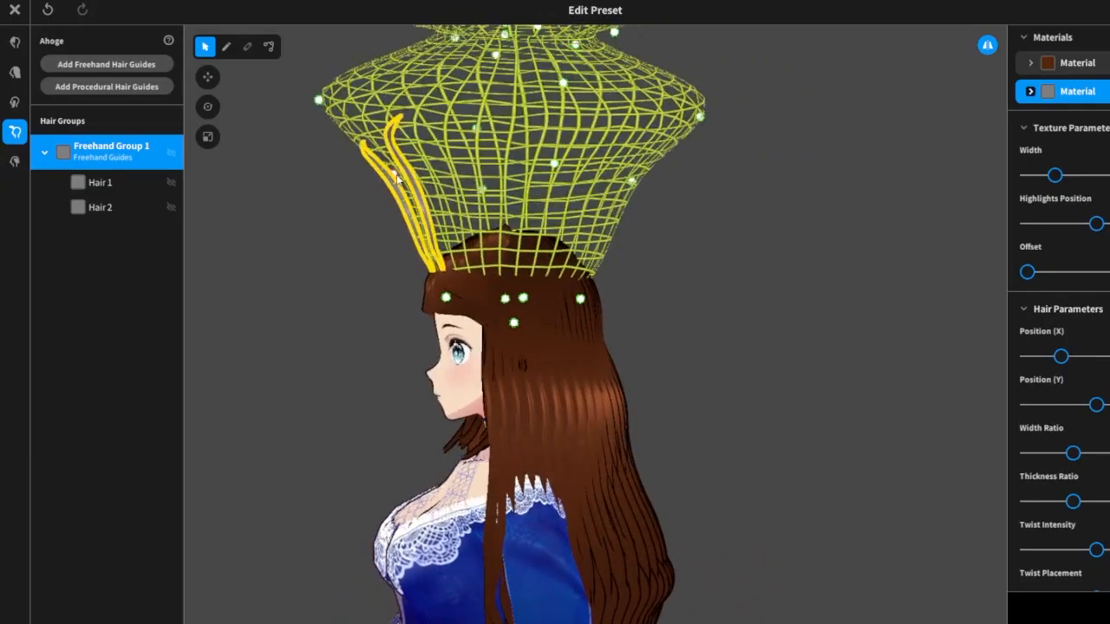
{"action": "left_click_drag", "start_coordinate": [395, 178], "coordinate": [380, 227]}
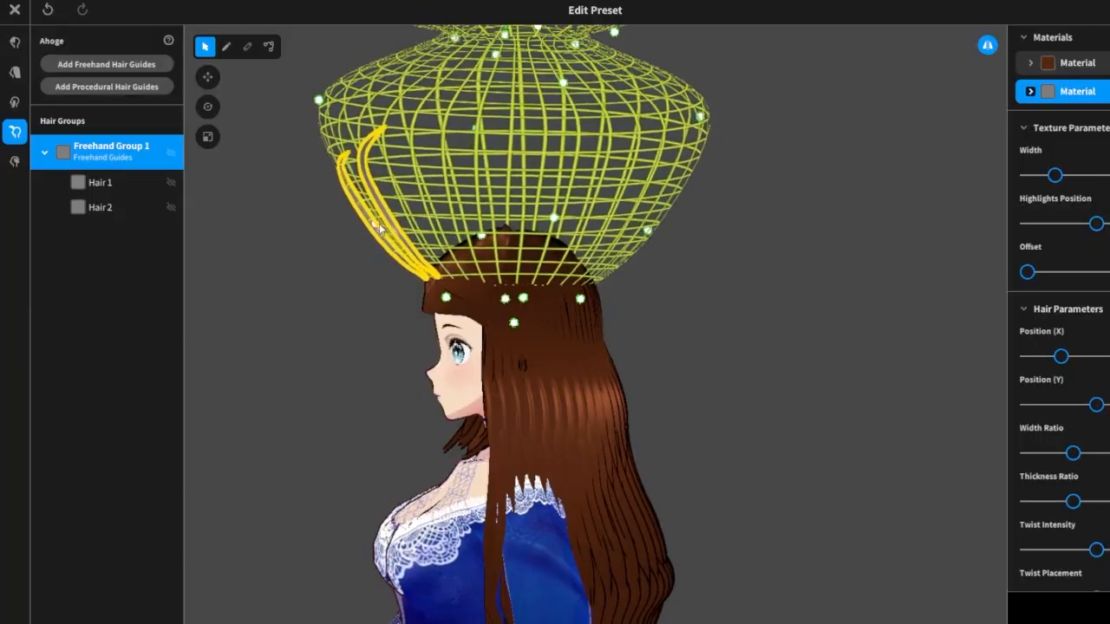
{"action": "right_click_drag", "start_coordinate": [735, 198], "coordinate": [766, 203]}
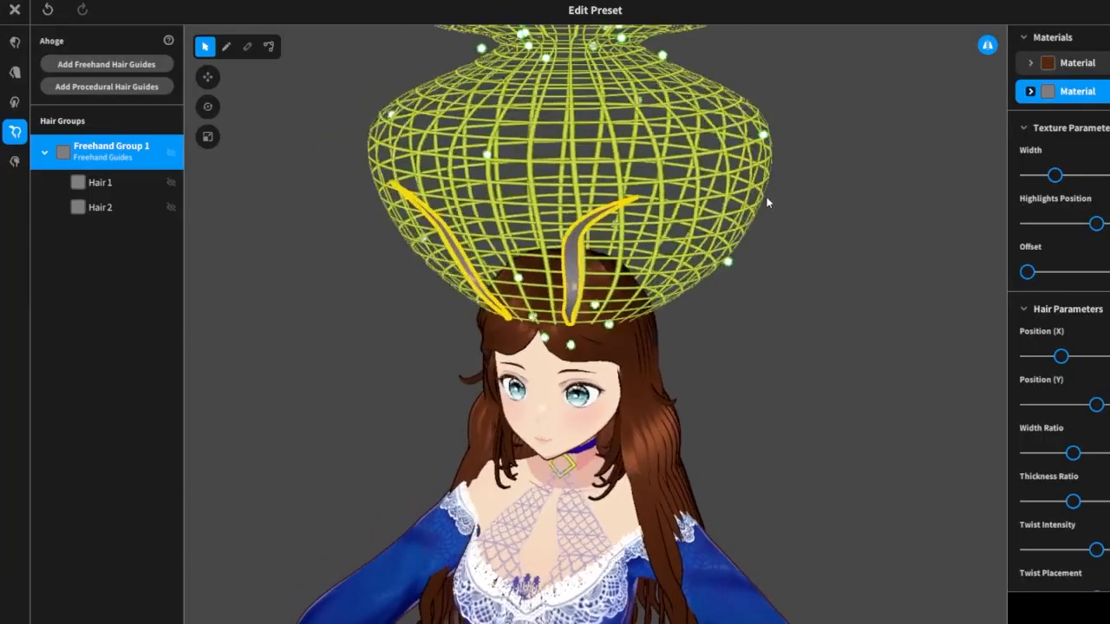
Reposition a control point on the bulb and pull the rim's control points down along the side of the head.
{"action": "mouse_move", "coordinate": [501, 154]}
{"action": "left_mouse_down"}
{"action": "mouse_move", "coordinate": [572, 149]}
{"action": "mouse_move", "coordinate": [744, 204]}
{"action": "left_mouse_up"}
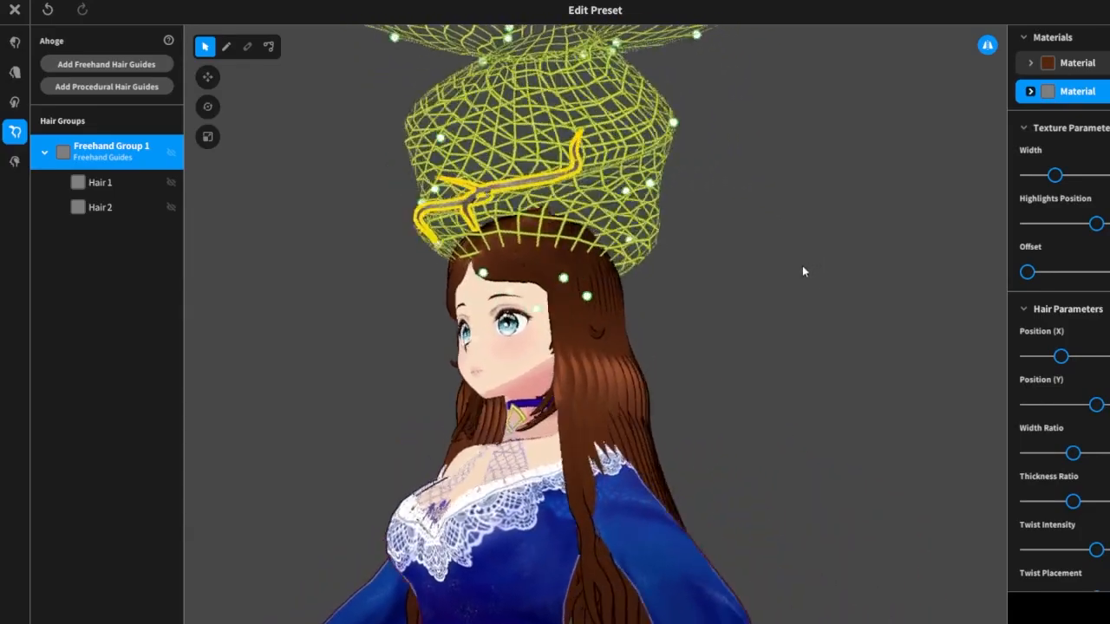
{"action": "mouse_move", "coordinate": [472, 284]}
{"action": "left_mouse_down"}
{"action": "mouse_move", "coordinate": [415, 286]}
{"action": "mouse_move", "coordinate": [462, 305]}
{"action": "left_mouse_up"}
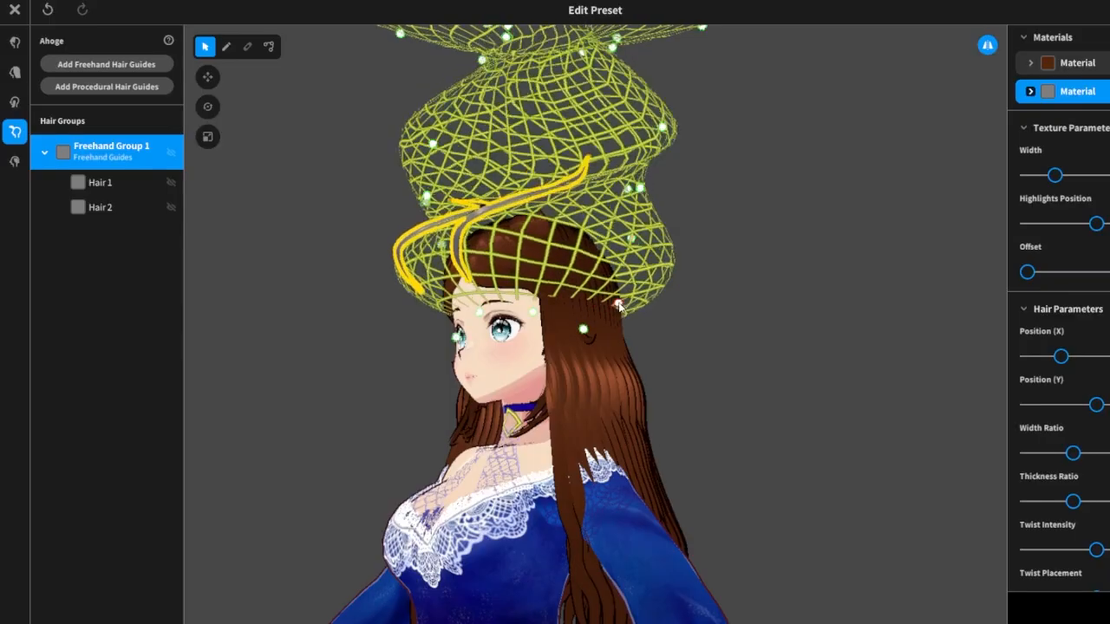
{"action": "left_click_drag", "start_coordinate": [585, 289], "coordinate": [578, 330]}
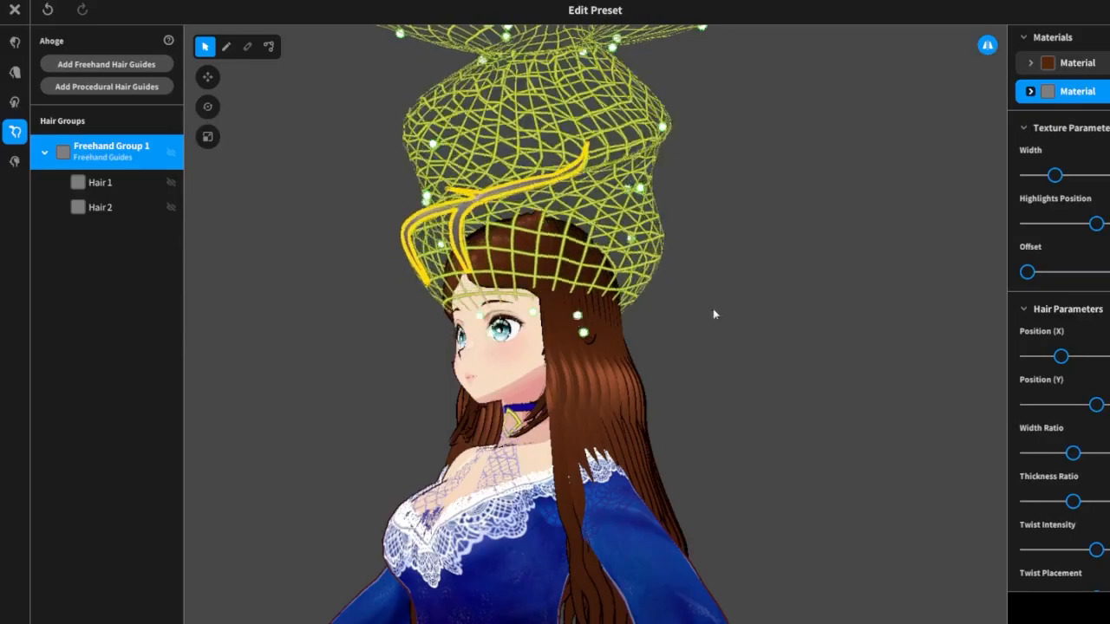
{"action": "right_click_drag", "start_coordinate": [715, 310], "coordinate": [790, 323]}
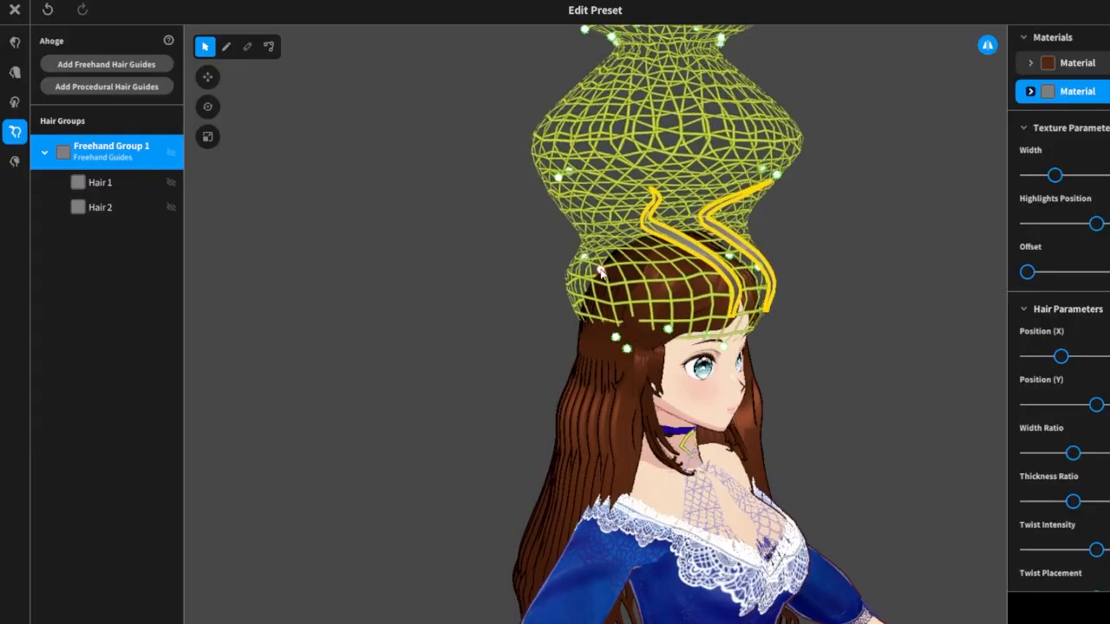
Refit the cage's bottom to the head by moving a front control point inward, widening the side and lowering the front.
{"action": "right_click_drag", "start_coordinate": [813, 256], "coordinate": [700, 260]}
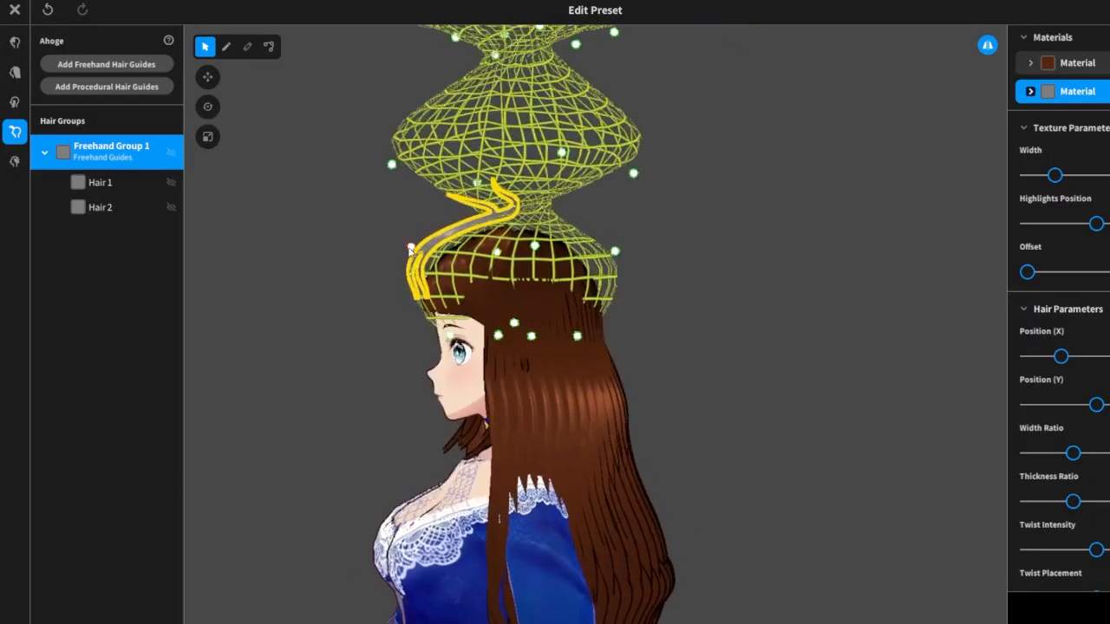
{"action": "left_click_drag", "start_coordinate": [410, 250], "coordinate": [492, 240]}
{"action": "right_click_drag", "start_coordinate": [632, 268], "coordinate": [638, 276]}
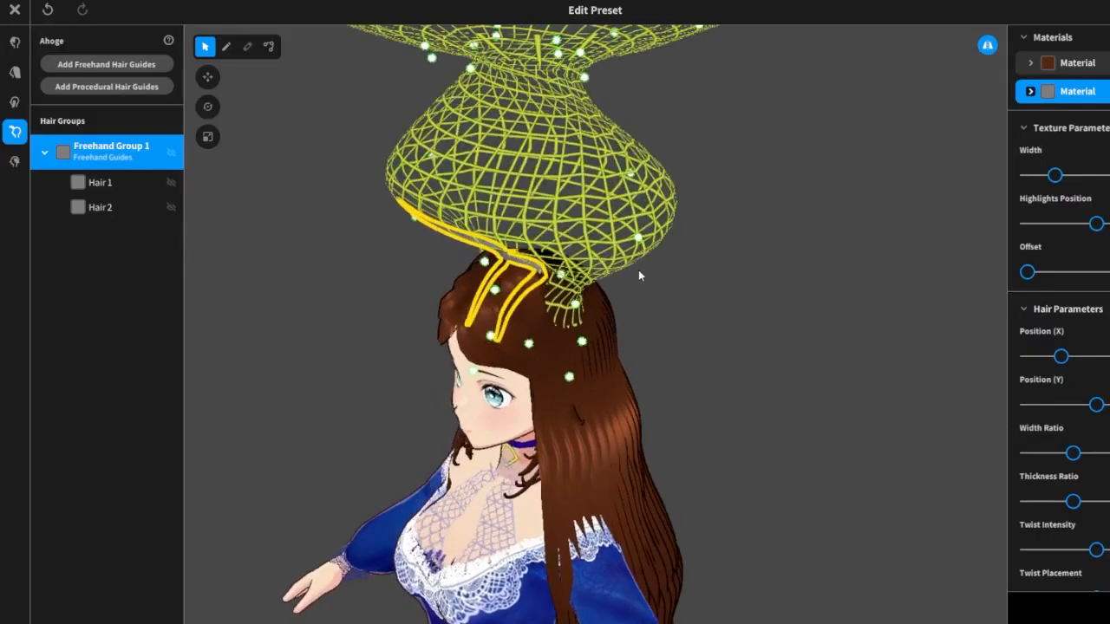
{"action": "left_click_drag", "start_coordinate": [575, 305], "coordinate": [609, 301]}
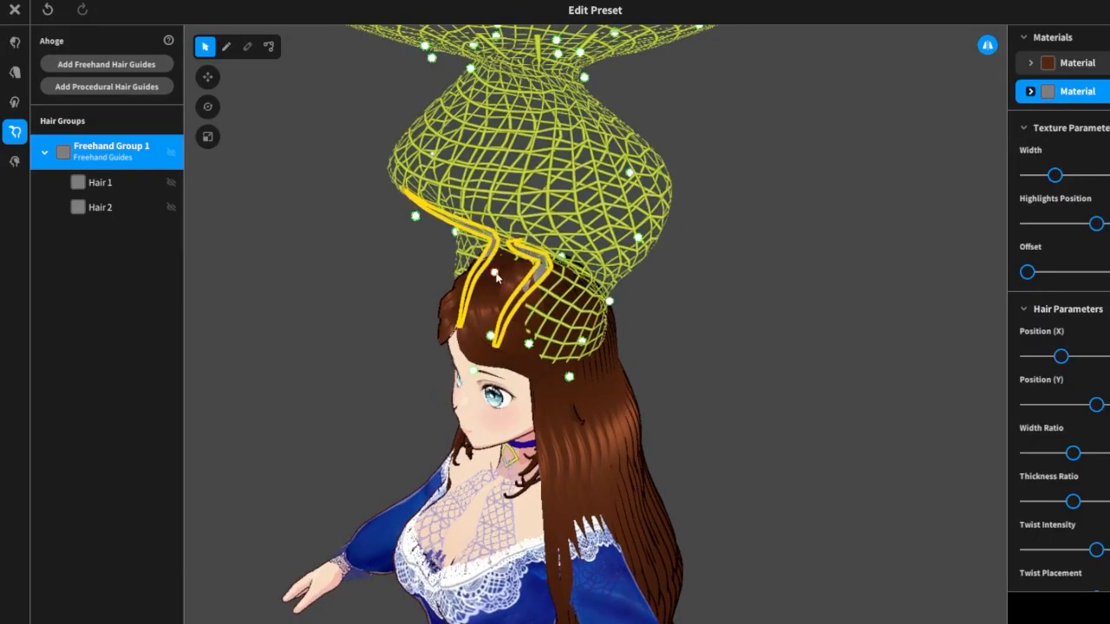
{"action": "left_click_drag", "start_coordinate": [496, 275], "coordinate": [501, 333]}
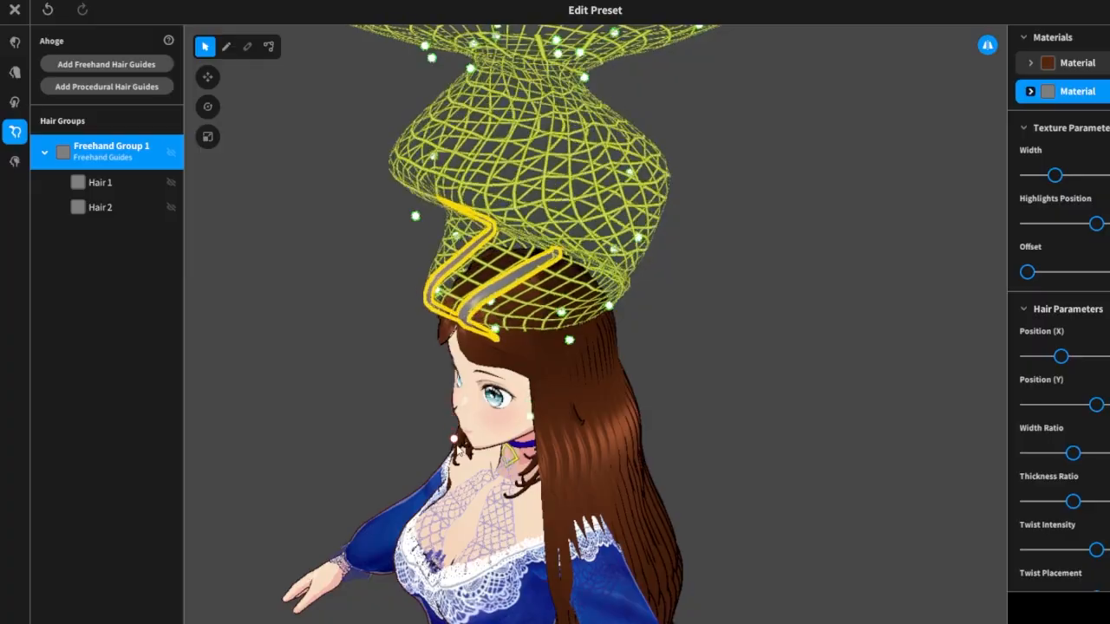
{"action": "right_click_drag", "start_coordinate": [451, 441], "coordinate": [703, 265]}
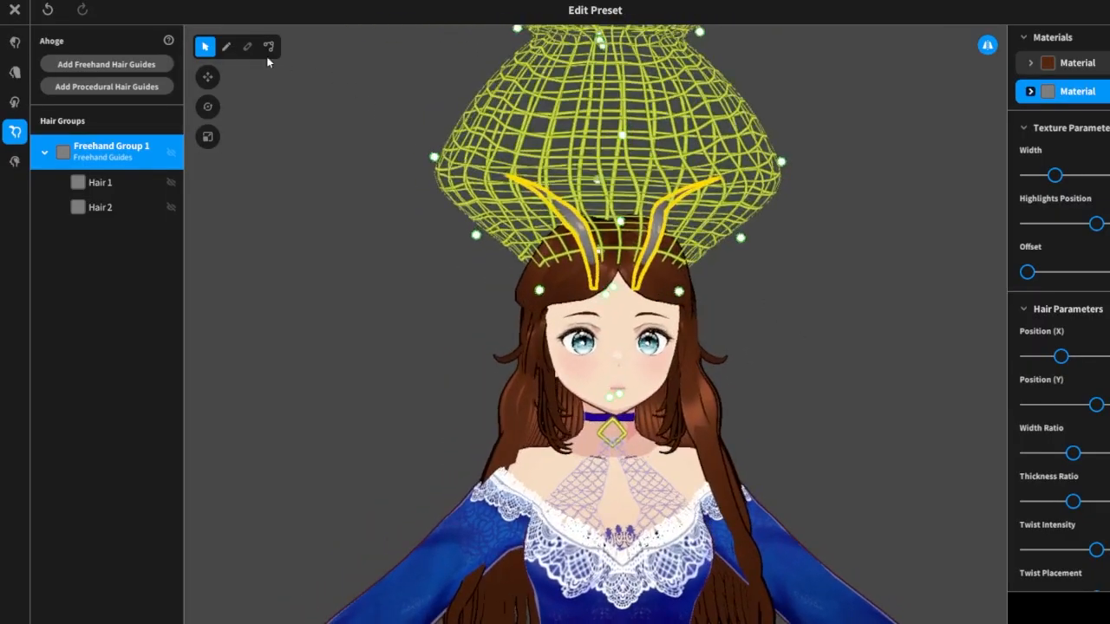
Delete the Hair 1 strand from Freehand Group 1.
{"action": "left_click", "coordinate": [301, 150]}
{"action": "mouse_move", "coordinate": [785, 233]}
{"action": "right_mouse_down"}
{"action": "mouse_move", "coordinate": [744, 246]}
{"action": "mouse_move", "coordinate": [778, 242]}
{"action": "right_mouse_up"}
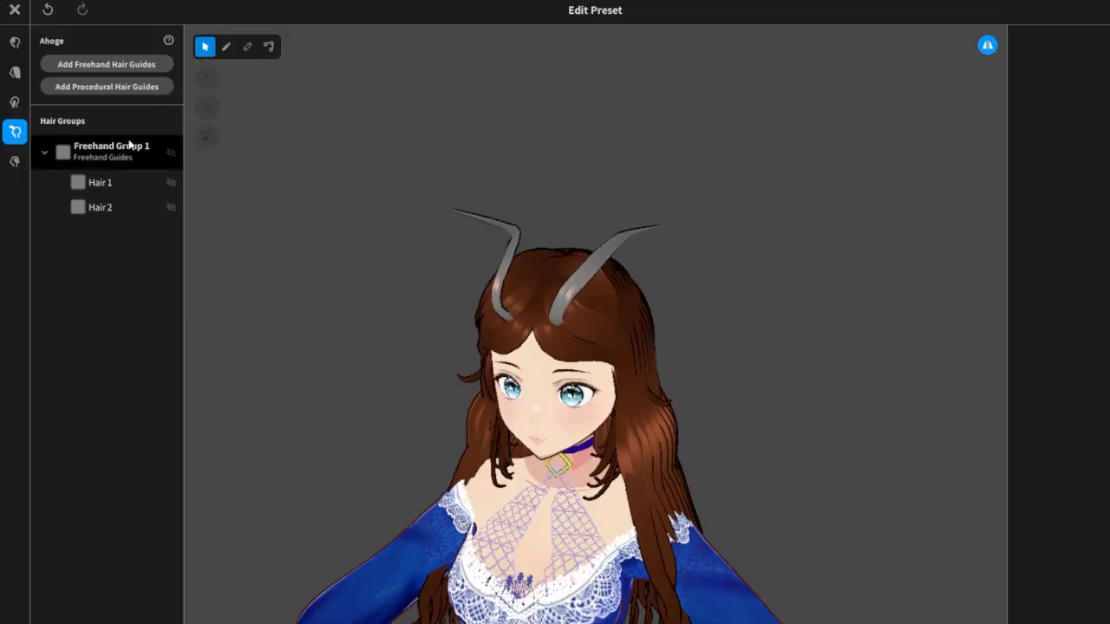
{"action": "right_click", "coordinate": [126, 197]}
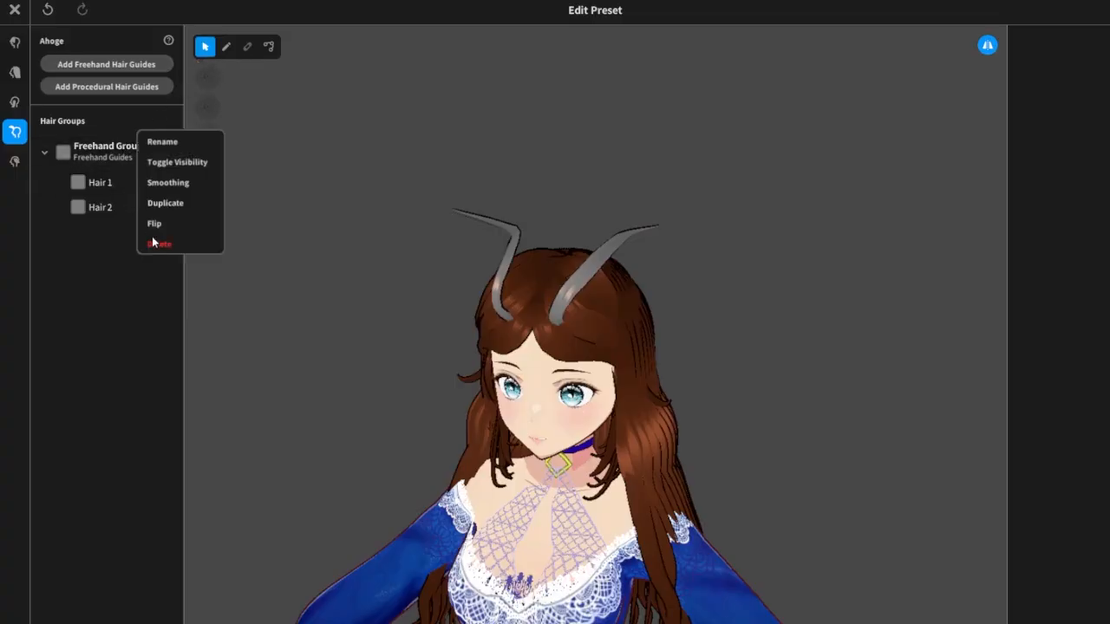
{"action": "left_click", "coordinate": [160, 251]}
{"action": "left_click", "coordinate": [136, 188]}
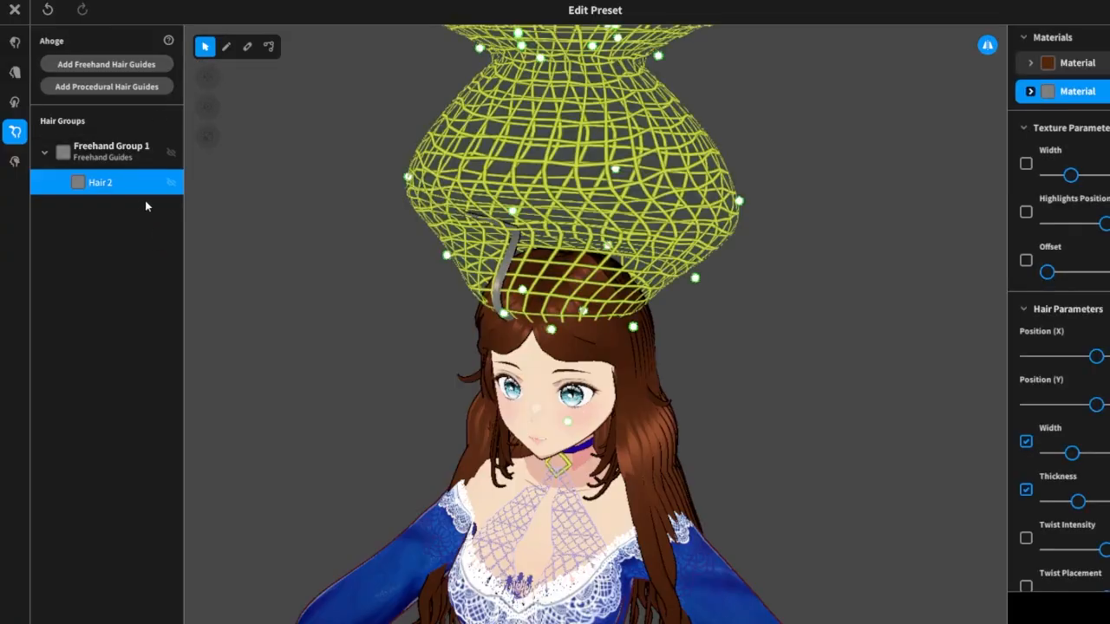
{"action": "right_click", "coordinate": [126, 162]}
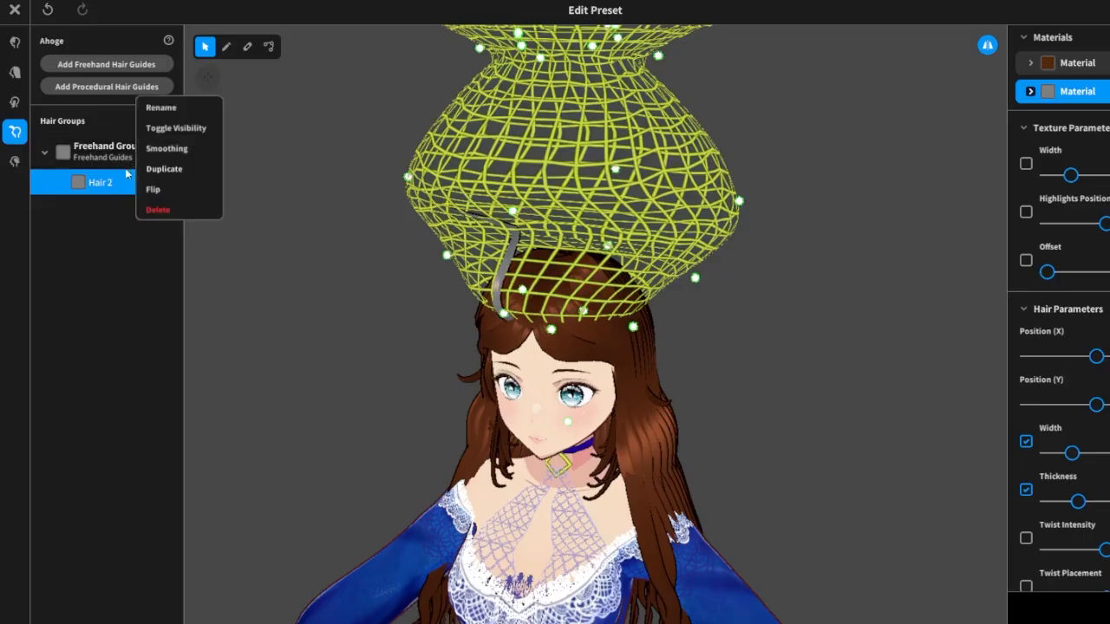
{"action": "left_click", "coordinate": [152, 210]}
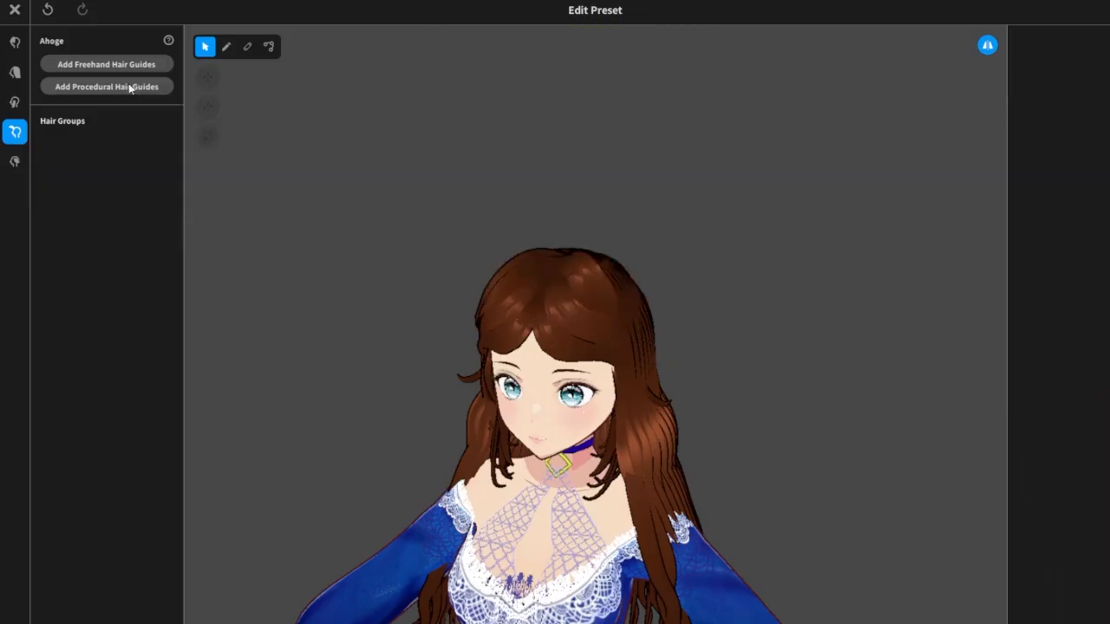
{"action": "left_click", "coordinate": [48, 9]}
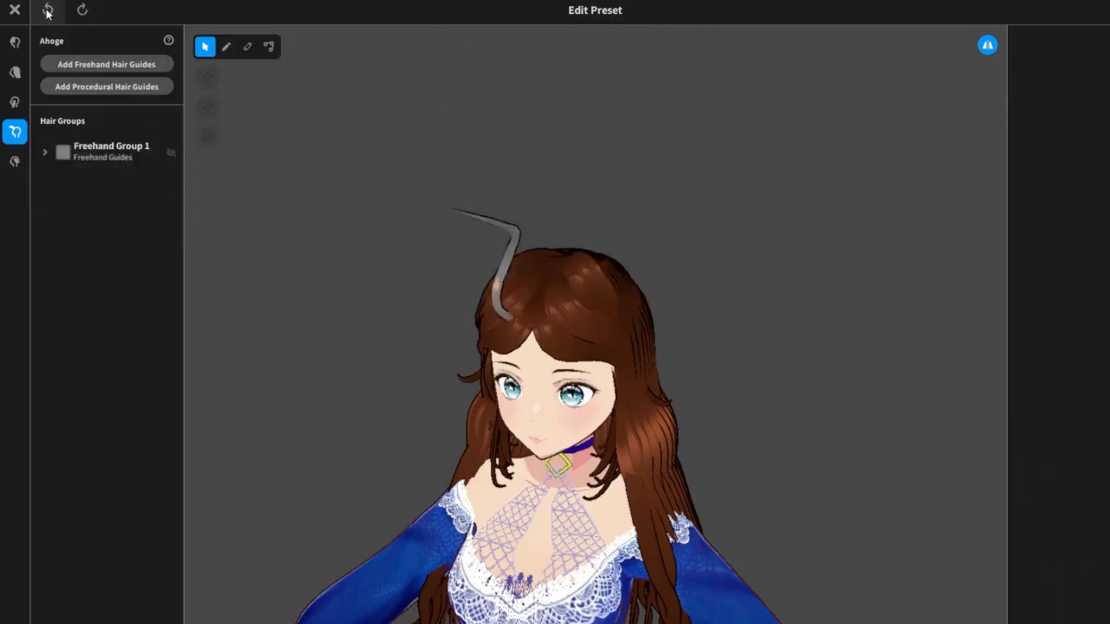
Delete the Hair 2 strand while keeping Freehand Group 1 and its guide cage.
{"action": "right_click", "coordinate": [97, 153]}
{"action": "left_click", "coordinate": [98, 158]}
{"action": "left_click", "coordinate": [63, 153]}
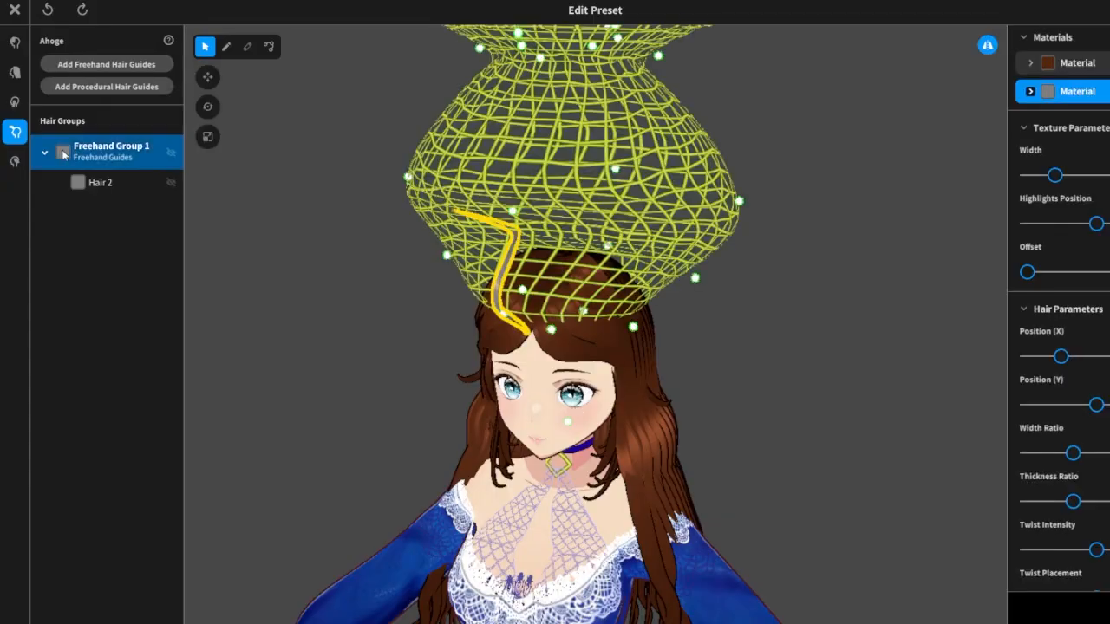
{"action": "left_click", "coordinate": [117, 183]}
{"action": "right_click", "coordinate": [117, 184]}
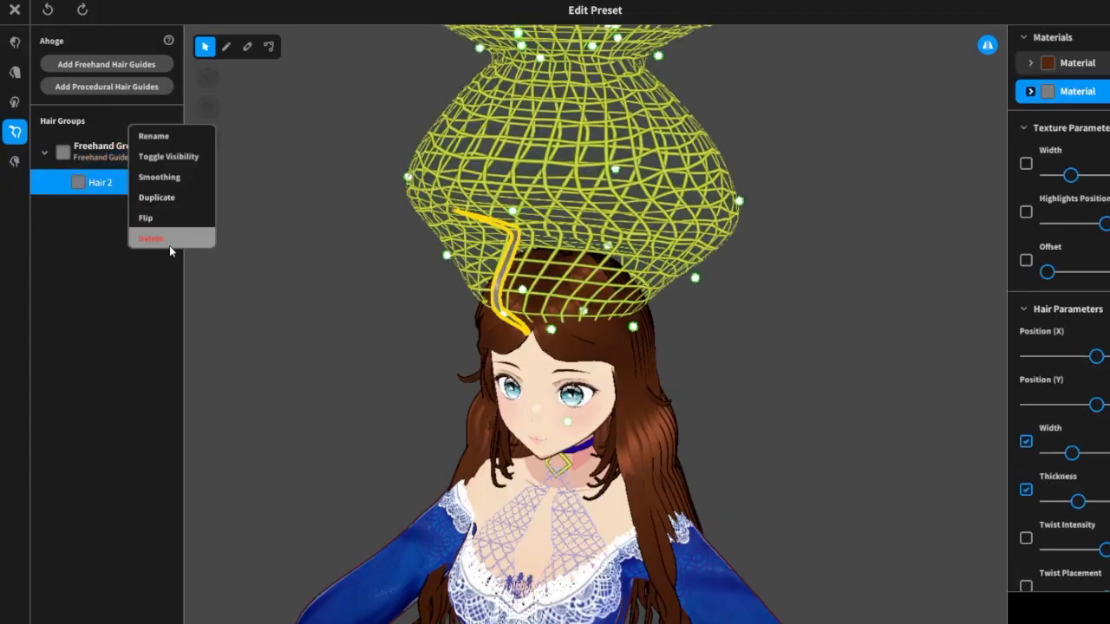
{"action": "left_click", "coordinate": [169, 246]}
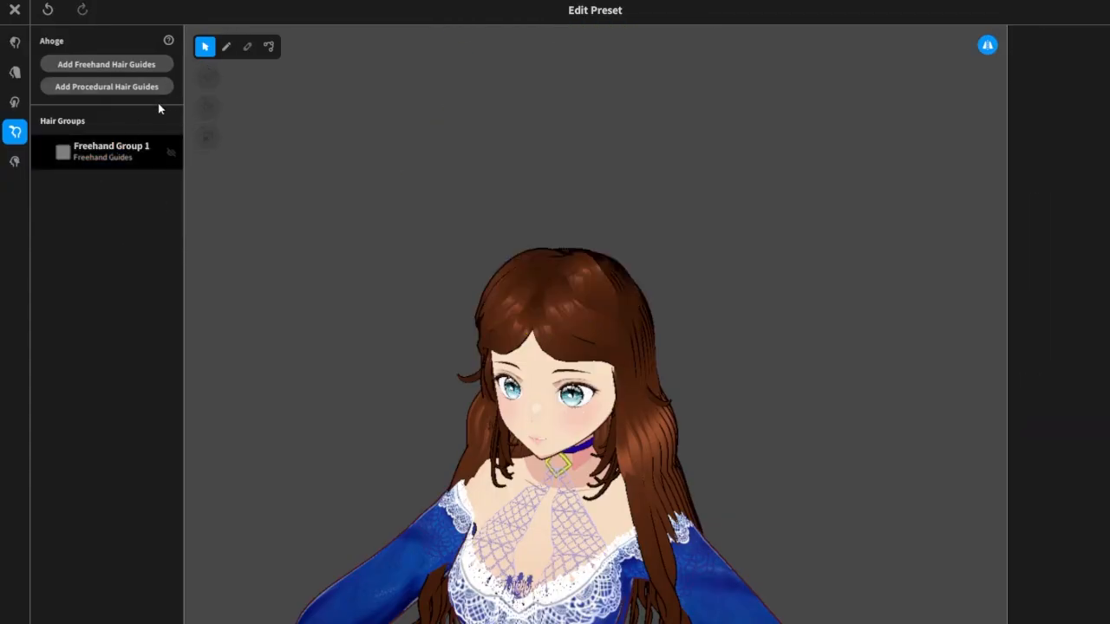
Change the main color of Freehand Group 1's grey hair material to near-black.
{"action": "left_click", "coordinate": [130, 151]}
{"action": "left_click", "coordinate": [226, 46]}
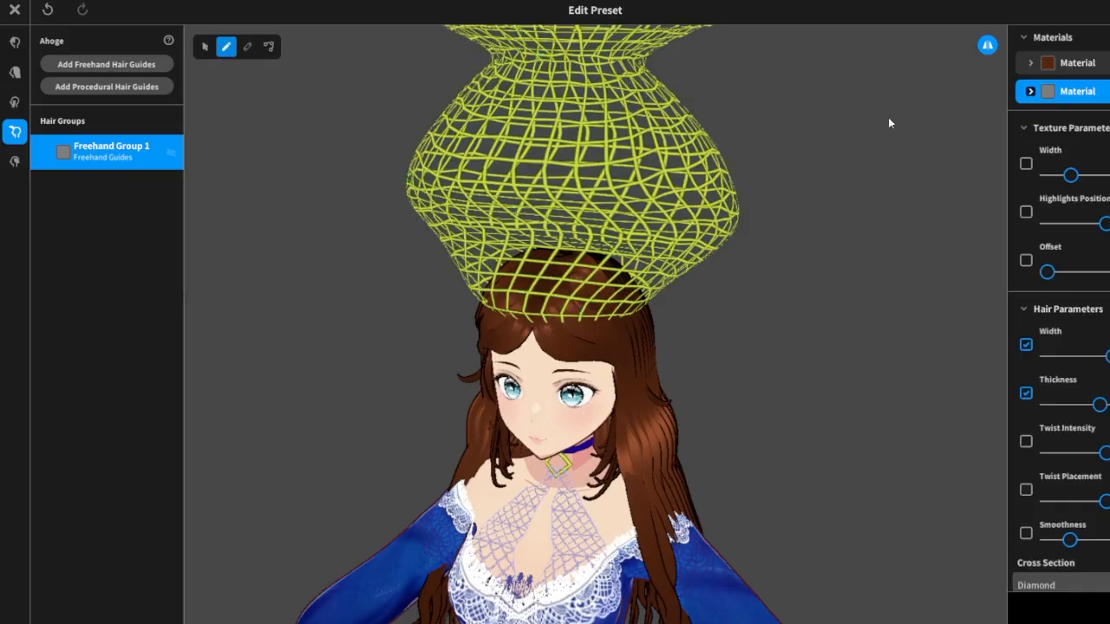
{"action": "left_click", "coordinate": [1031, 92]}
{"action": "left_click", "coordinate": [1063, 118]}
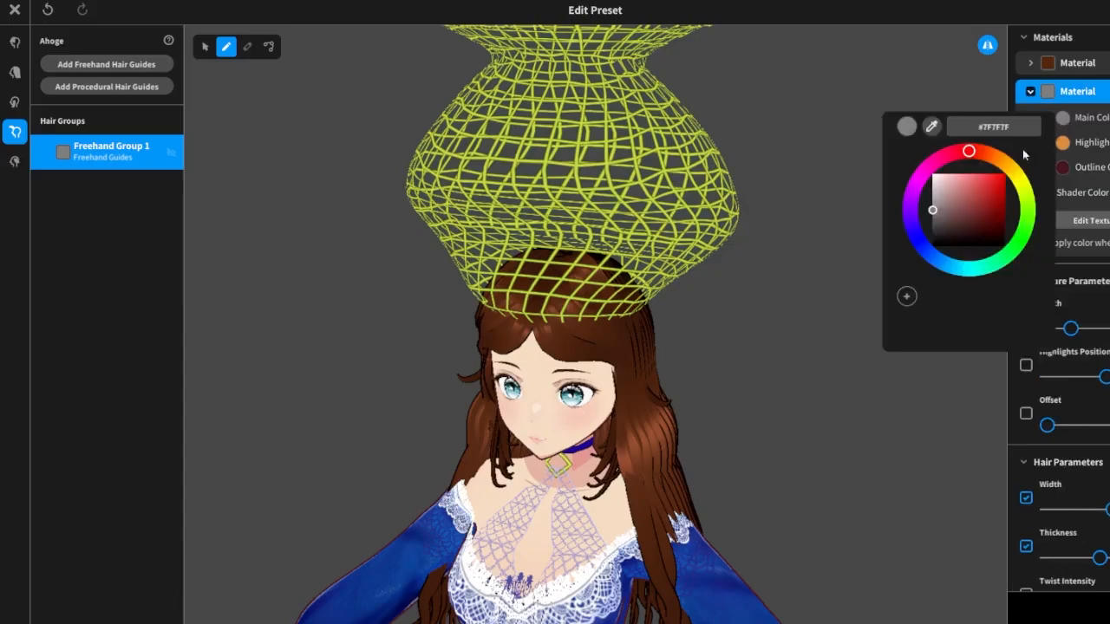
{"action": "left_click_drag", "start_coordinate": [981, 205], "coordinate": [986, 239]}
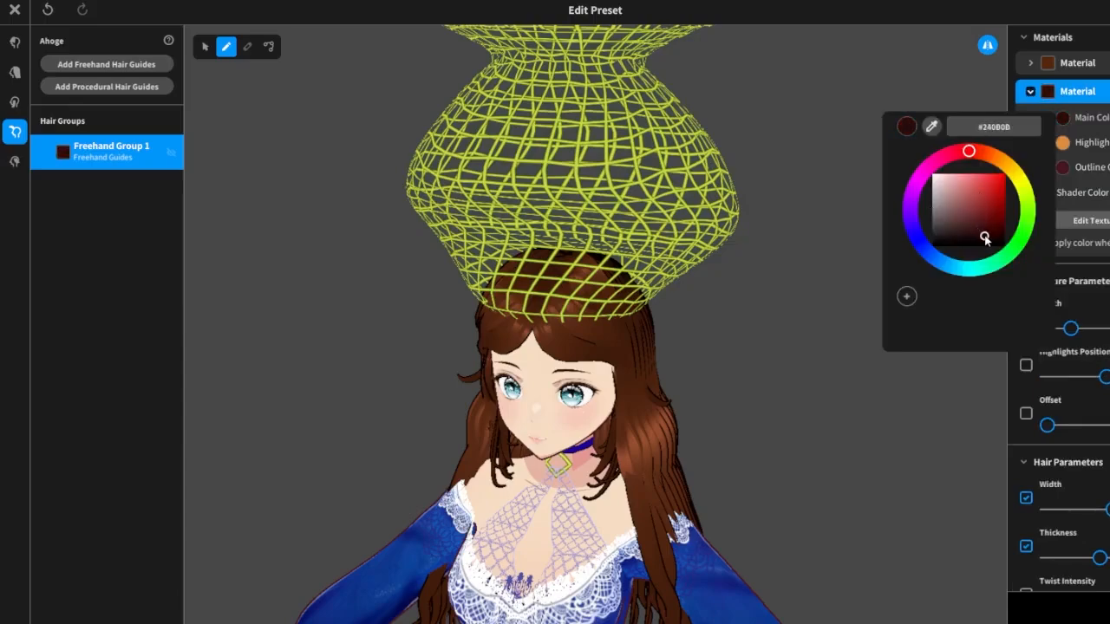
{"action": "left_click_drag", "start_coordinate": [969, 151], "coordinate": [968, 152]}
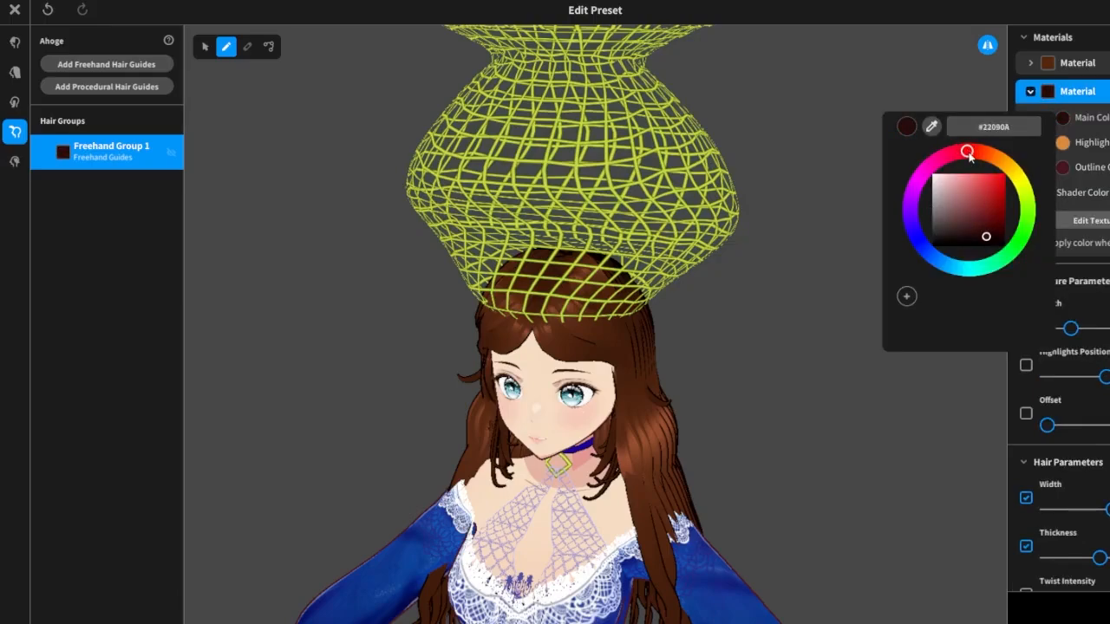
{"action": "left_click", "coordinate": [982, 238]}
{"action": "left_click_drag", "start_coordinate": [984, 239], "coordinate": [978, 244]}
{"action": "left_click", "coordinate": [923, 378]}
Darken the near-black hair material's highlight color to a deep orange-brown.
{"action": "left_click", "coordinate": [1063, 144]}
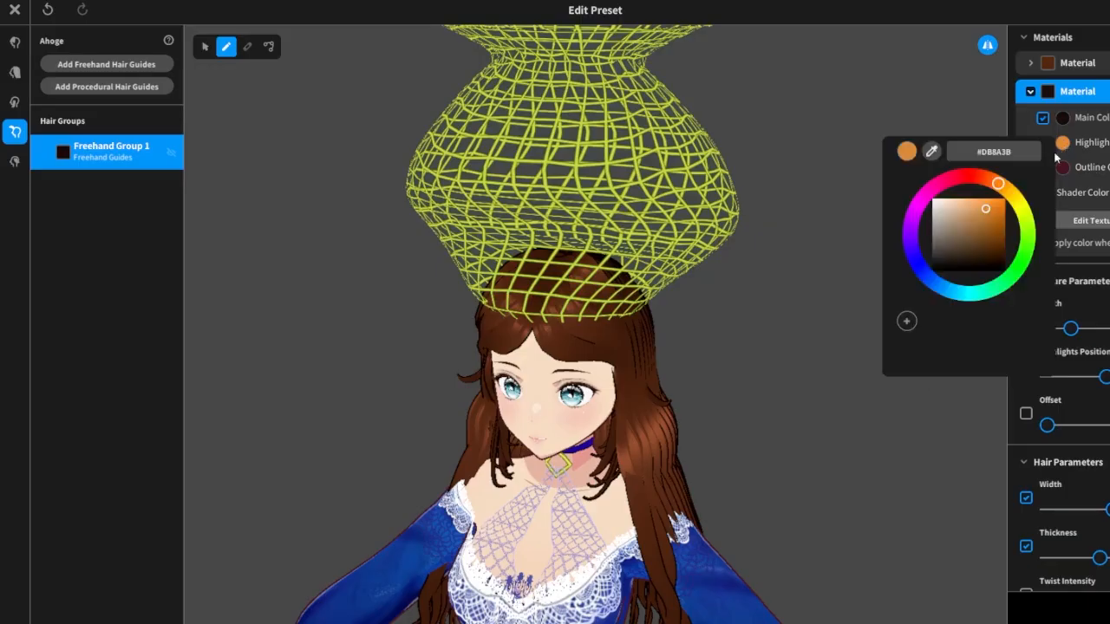
{"action": "left_click_drag", "start_coordinate": [986, 206], "coordinate": [994, 245]}
{"action": "left_click", "coordinate": [822, 391]}
{"action": "right_click_drag", "start_coordinate": [821, 392], "coordinate": [830, 354]}
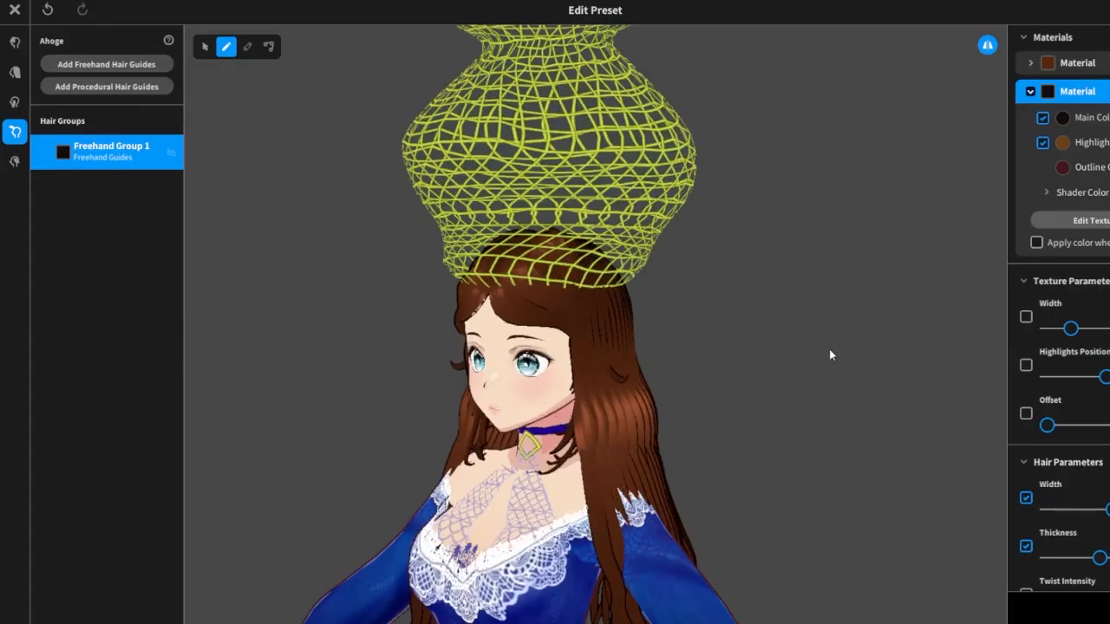
Try to reshape the tall guide cage by pulling its side control points inward and a lower front point outward.
{"action": "left_click", "coordinate": [209, 46]}
{"action": "right_click_drag", "start_coordinate": [811, 266], "coordinate": [790, 265]}
{"action": "right_click_drag", "start_coordinate": [644, 251], "coordinate": [776, 241]}
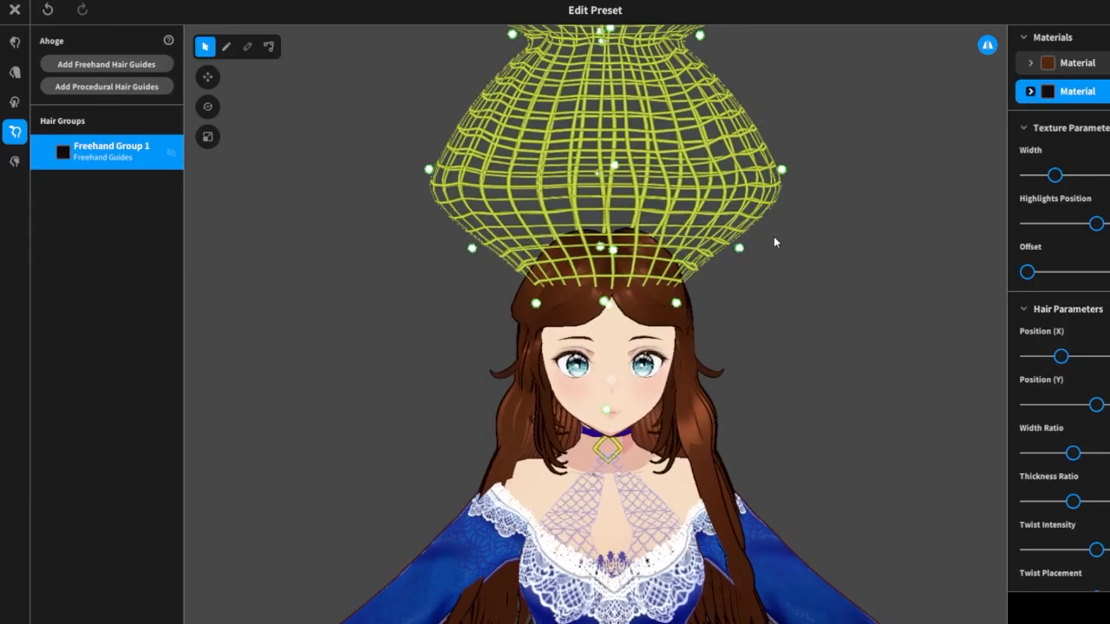
{"action": "left_click_drag", "start_coordinate": [781, 171], "coordinate": [720, 174]}
{"action": "right_click_drag", "start_coordinate": [791, 213], "coordinate": [719, 219]}
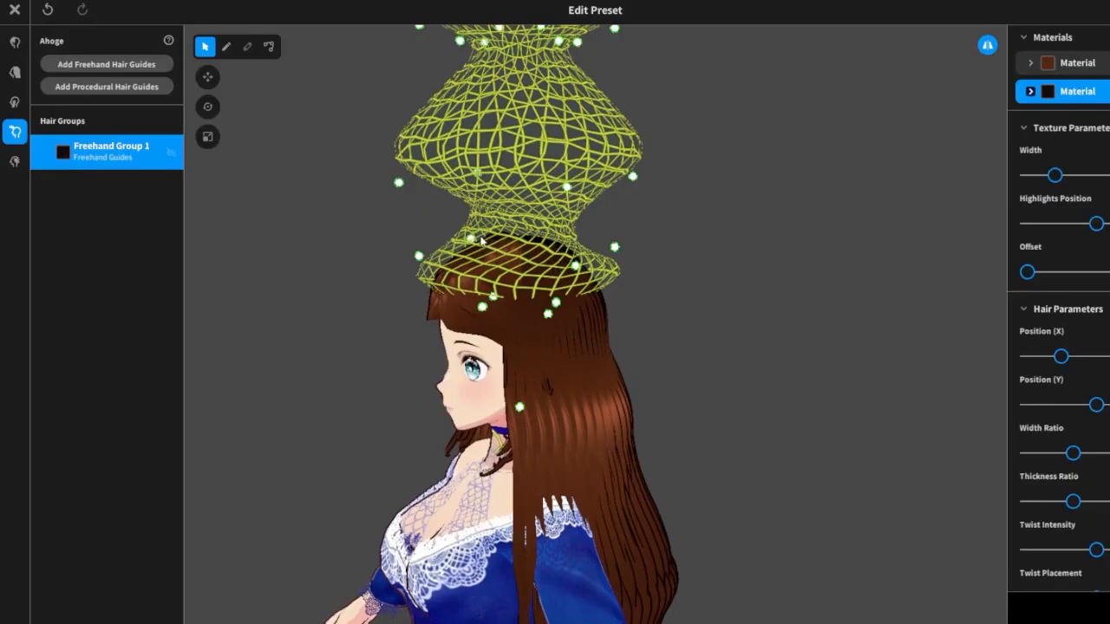
{"action": "mouse_move", "coordinate": [471, 240]}
{"action": "left_mouse_down"}
{"action": "mouse_move", "coordinate": [405, 223]}
{"action": "mouse_move", "coordinate": [376, 246]}
{"action": "mouse_move", "coordinate": [406, 220]}
{"action": "mouse_move", "coordinate": [439, 269]}
{"action": "mouse_move", "coordinate": [409, 206]}
{"action": "mouse_move", "coordinate": [425, 171]}
{"action": "mouse_move", "coordinate": [459, 158]}
{"action": "mouse_move", "coordinate": [508, 174]}
{"action": "mouse_move", "coordinate": [394, 217]}
{"action": "mouse_move", "coordinate": [406, 239]}
{"action": "mouse_move", "coordinate": [380, 235]}
{"action": "mouse_move", "coordinate": [382, 215]}
{"action": "mouse_move", "coordinate": [386, 228]}
{"action": "left_mouse_up"}
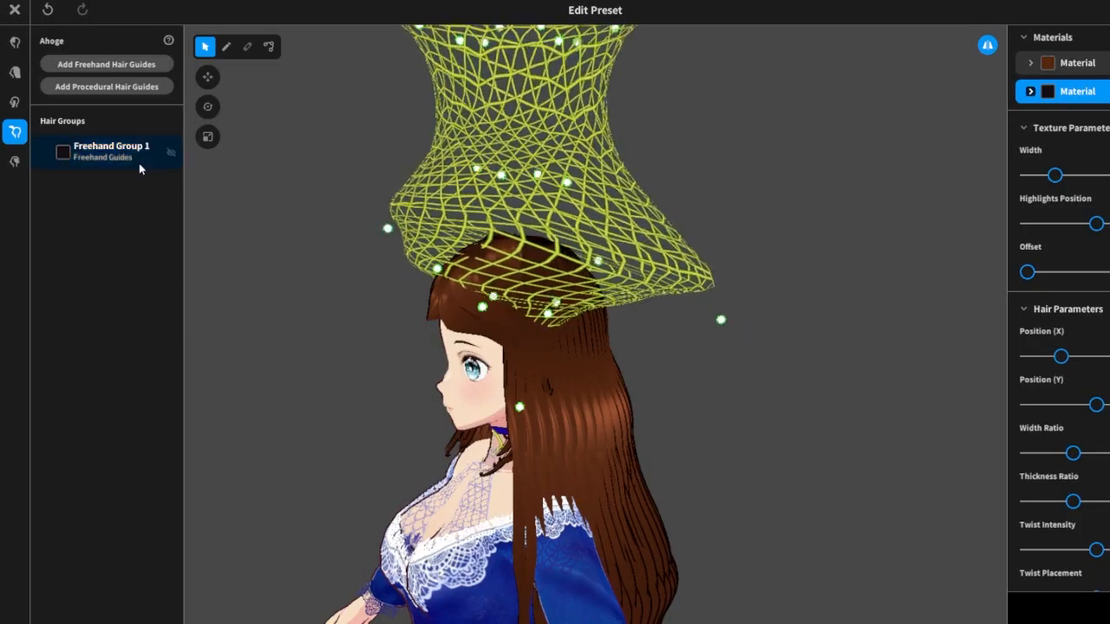
Replace the distorted guide group with a new freehand hair guide group that uses the near-black material.
{"action": "right_click", "coordinate": [143, 166]}
{"action": "left_click", "coordinate": [173, 217]}
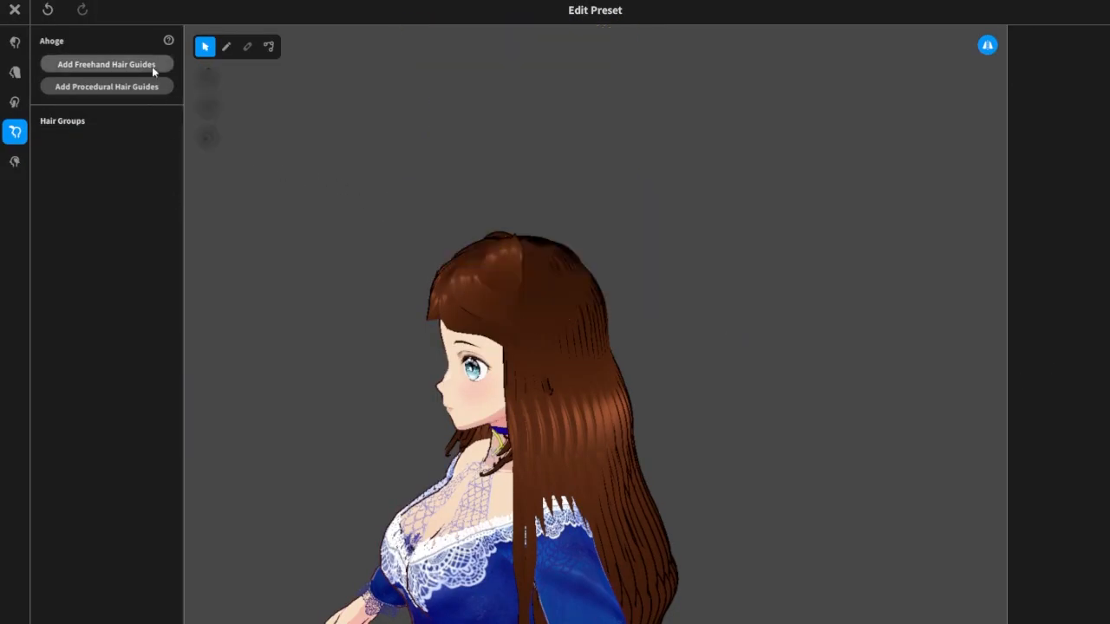
{"action": "left_click", "coordinate": [153, 72]}
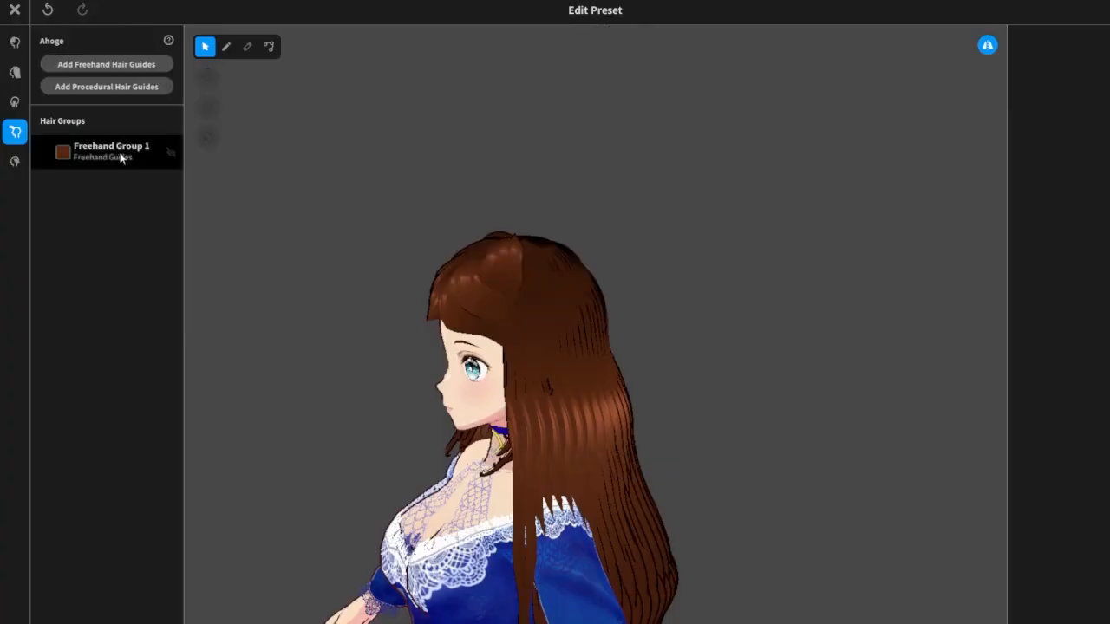
{"action": "left_click", "coordinate": [66, 154]}
{"action": "right_click", "coordinate": [67, 153]}
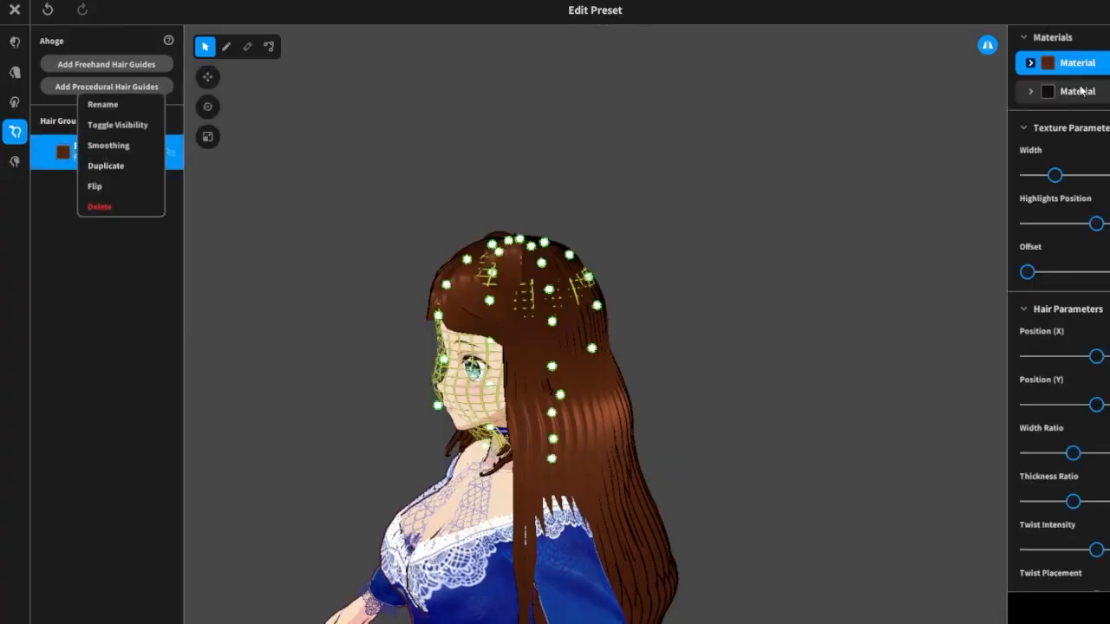
{"action": "left_click", "coordinate": [1046, 97]}
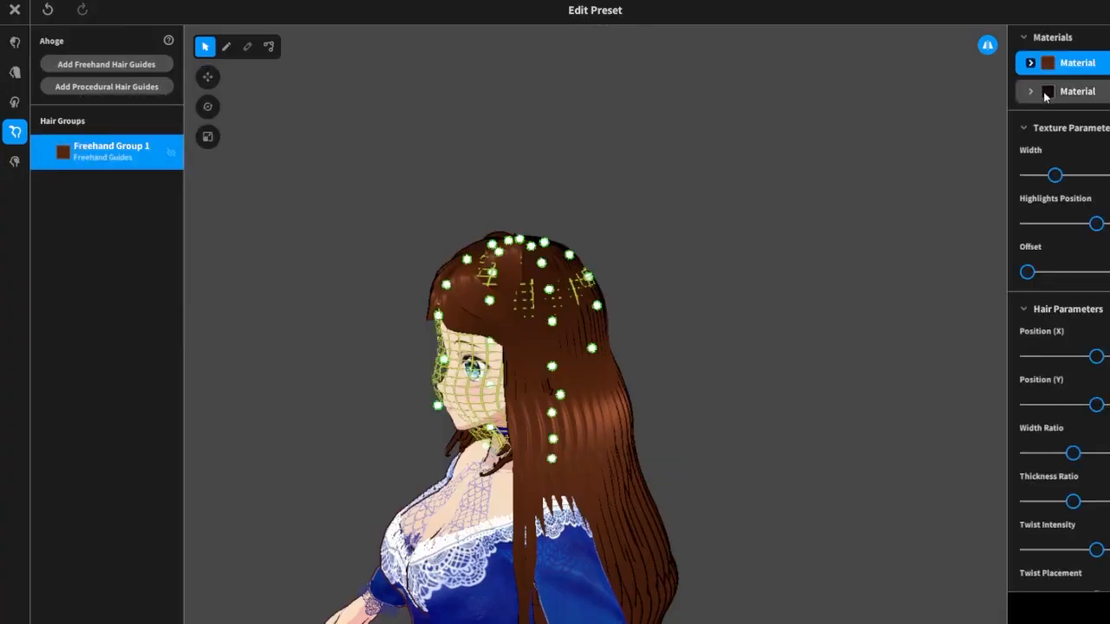
{"action": "left_click", "coordinate": [1050, 95]}
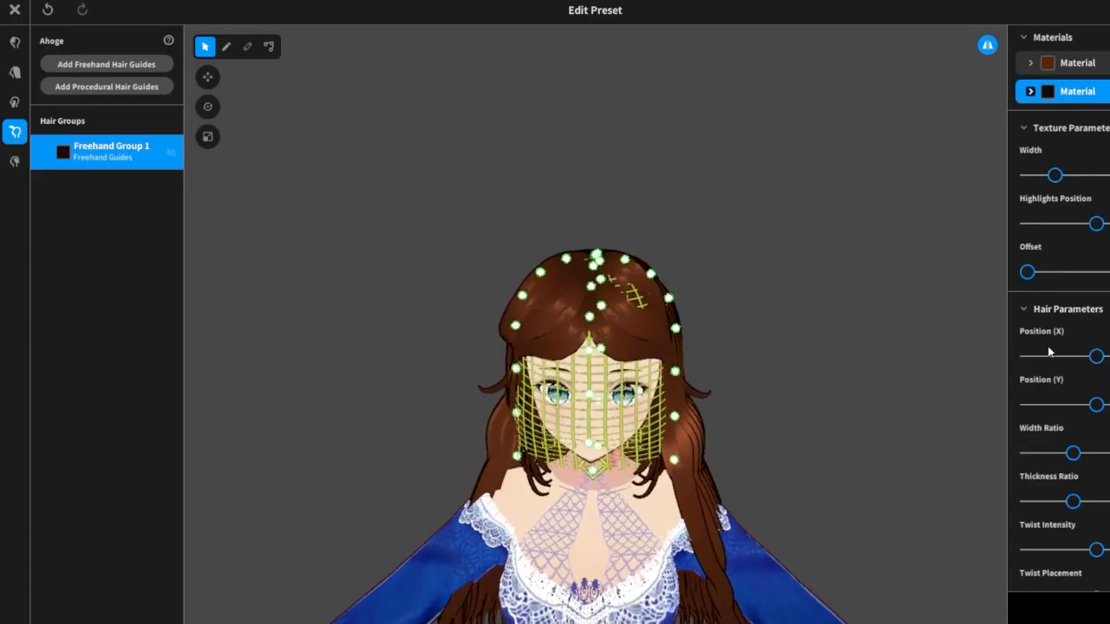
Lower the new group's Position (Y) to its minimum and raise its Position (X) slightly.
{"action": "left_click_drag", "start_coordinate": [1098, 404], "coordinate": [982, 422]}
{"action": "left_click_drag", "start_coordinate": [1090, 355], "coordinate": [1102, 354]}
{"action": "scroll", "coordinate": [1104, 390], "scroll_direction": "down", "scroll_amount": 3}
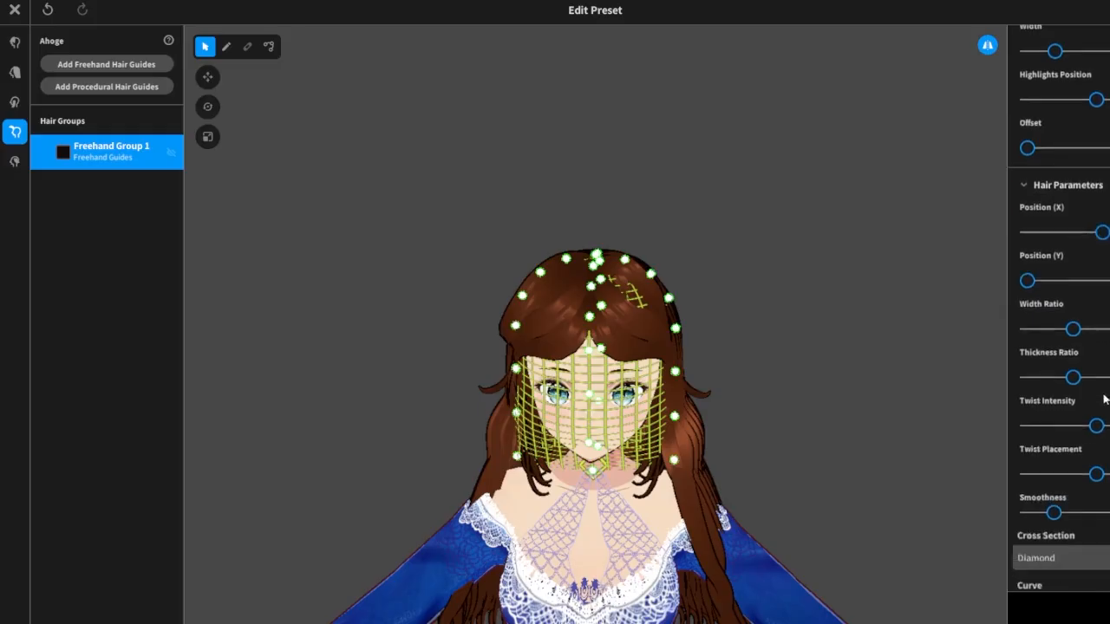
Set the guide Height to its minimum, reduce the Offset slightly, and adjust the Fit to Head values.
{"action": "scroll", "coordinate": [1105, 399], "scroll_direction": "down", "scroll_amount": 8}
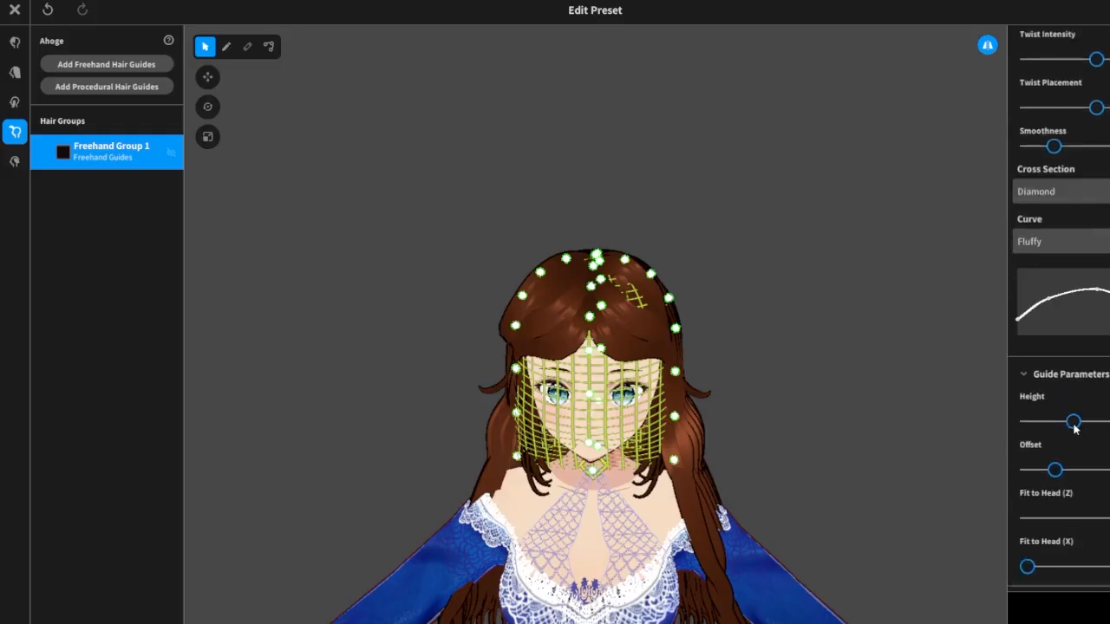
{"action": "left_click_drag", "start_coordinate": [1077, 429], "coordinate": [1032, 422]}
{"action": "mouse_move", "coordinate": [1054, 471]}
{"action": "left_mouse_down"}
{"action": "mouse_move", "coordinate": [1100, 487]}
{"action": "mouse_move", "coordinate": [1051, 481]}
{"action": "left_mouse_up"}
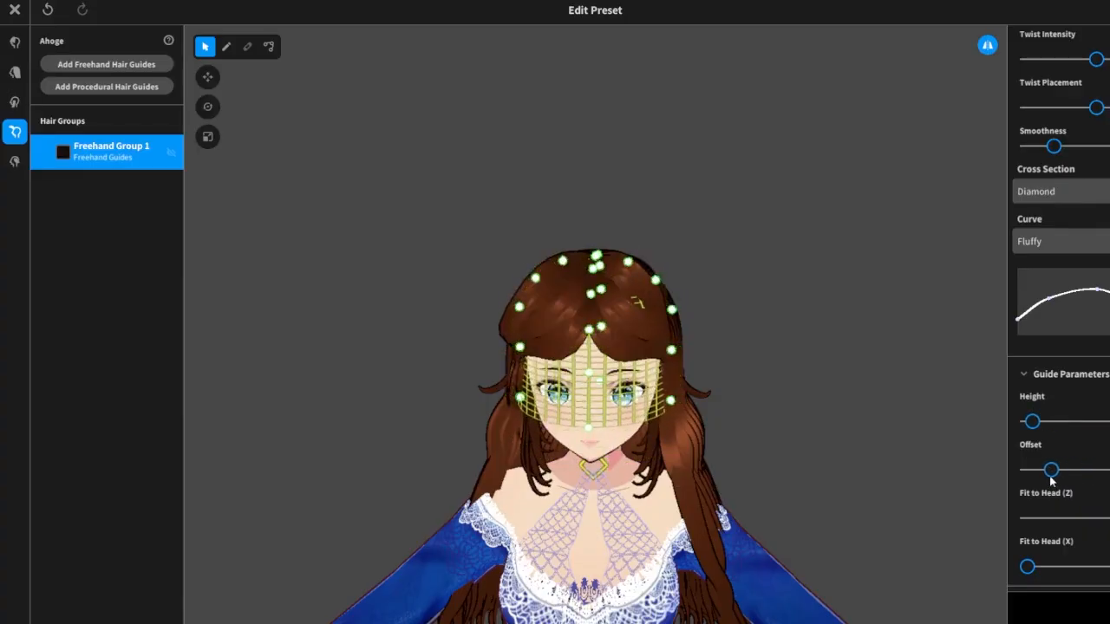
{"action": "mouse_move", "coordinate": [1106, 517]}
{"action": "left_mouse_down"}
{"action": "mouse_move", "coordinate": [938, 507]}
{"action": "mouse_move", "coordinate": [1109, 518]}
{"action": "left_mouse_up"}
{"action": "left_click_drag", "start_coordinate": [1029, 567], "coordinate": [1076, 565]}
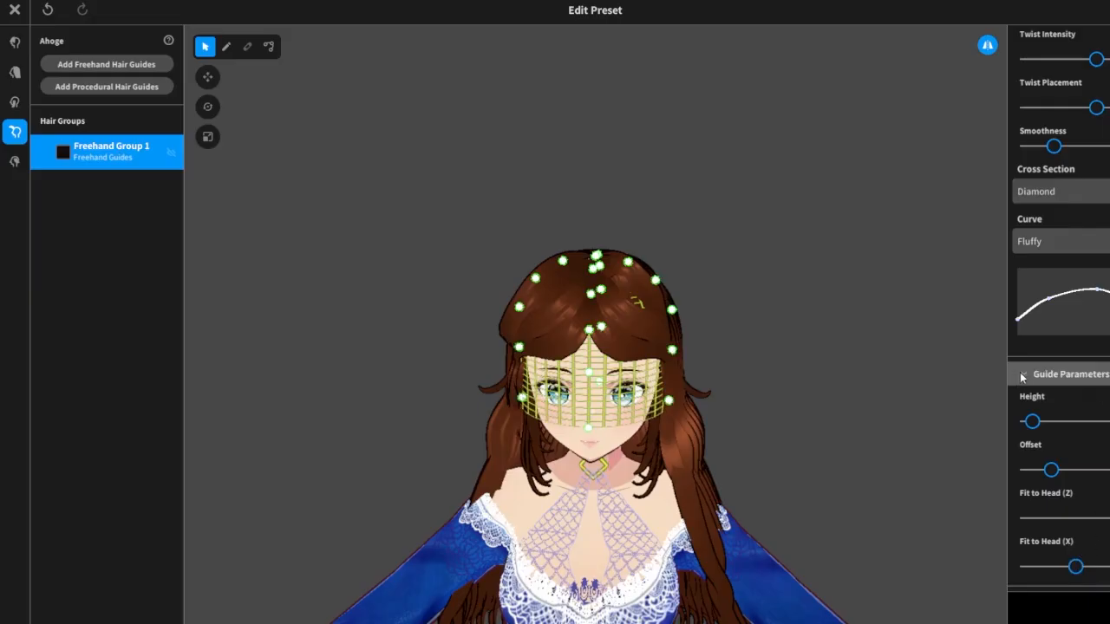
{"action": "mouse_move", "coordinate": [1039, 431]}
{"action": "left_mouse_down"}
{"action": "mouse_move", "coordinate": [1083, 431]}
{"action": "mouse_move", "coordinate": [1031, 424]}
{"action": "left_mouse_up"}
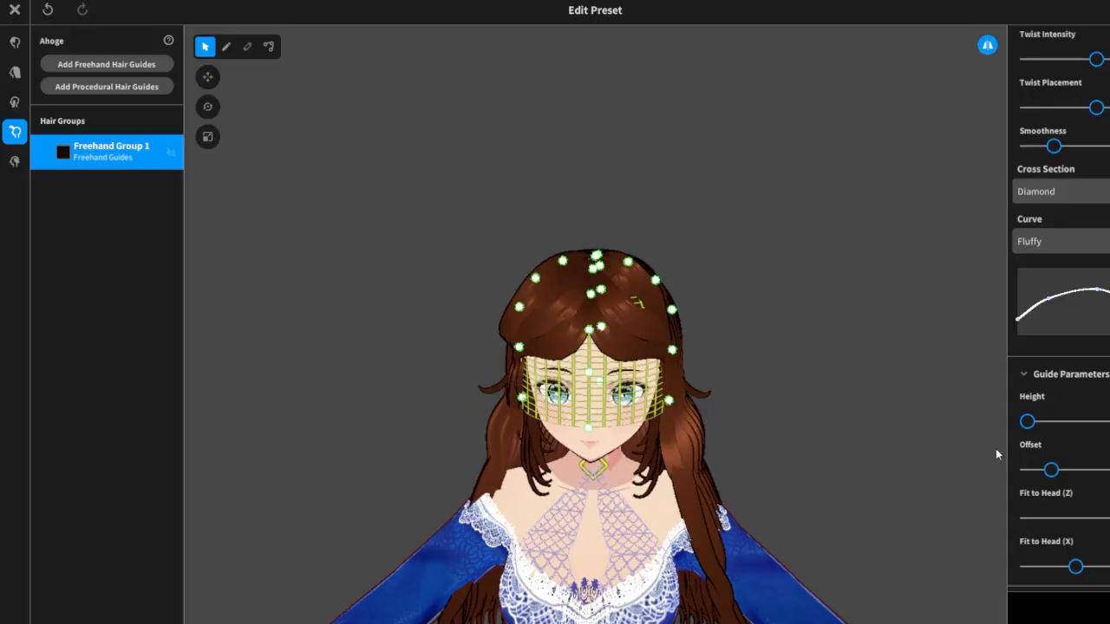
Pull control points around the side and back of the guide cage outward so the dome encloses the hair.
{"action": "right_click_drag", "start_coordinate": [807, 422], "coordinate": [771, 417]}
{"action": "right_click_drag", "start_coordinate": [751, 362], "coordinate": [708, 362]}
{"action": "left_click_drag", "start_coordinate": [601, 299], "coordinate": [598, 296]}
{"action": "left_click_drag", "start_coordinate": [599, 337], "coordinate": [639, 408]}
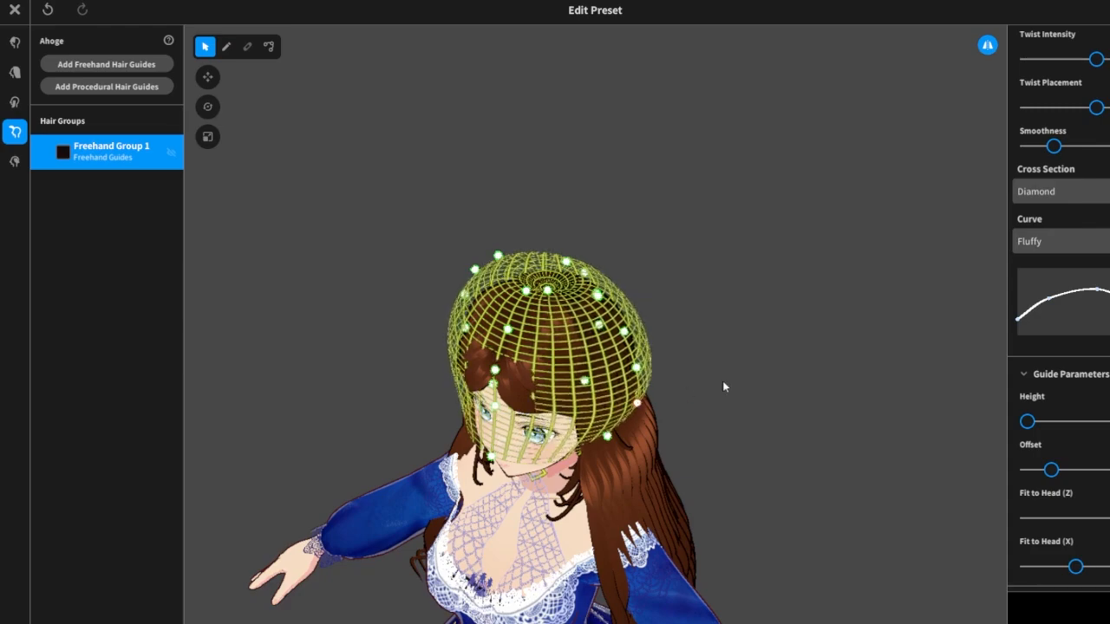
Move the cage's front control points outward and flare its lower rim into a hat brim.
{"action": "right_click_drag", "start_coordinate": [726, 385], "coordinate": [737, 364]}
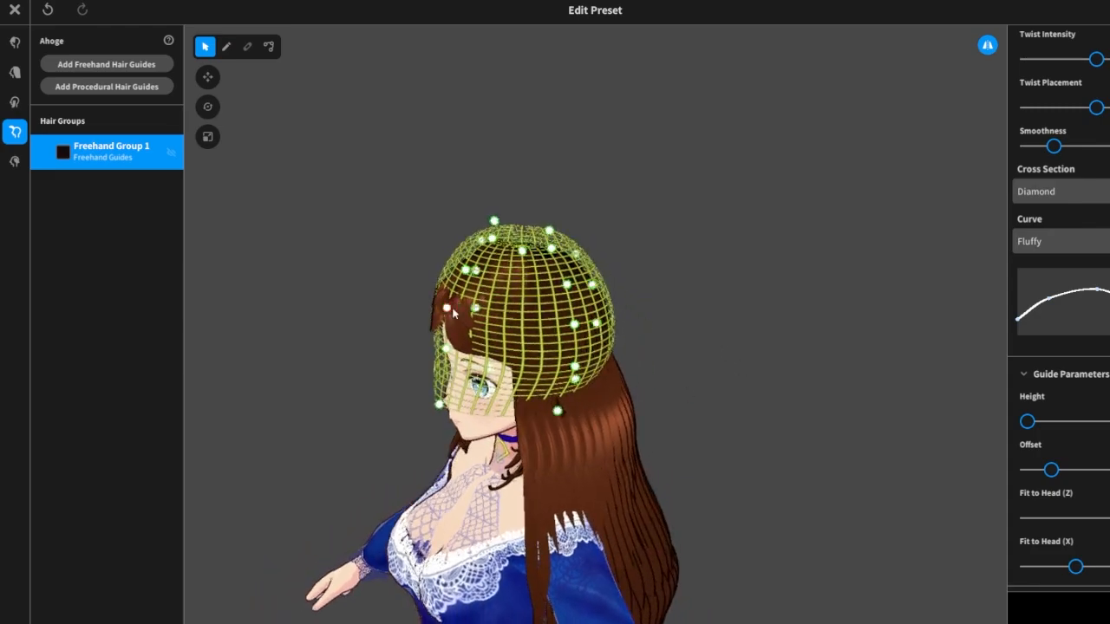
{"action": "left_click_drag", "start_coordinate": [453, 313], "coordinate": [434, 308]}
{"action": "left_click_drag", "start_coordinate": [446, 352], "coordinate": [430, 356]}
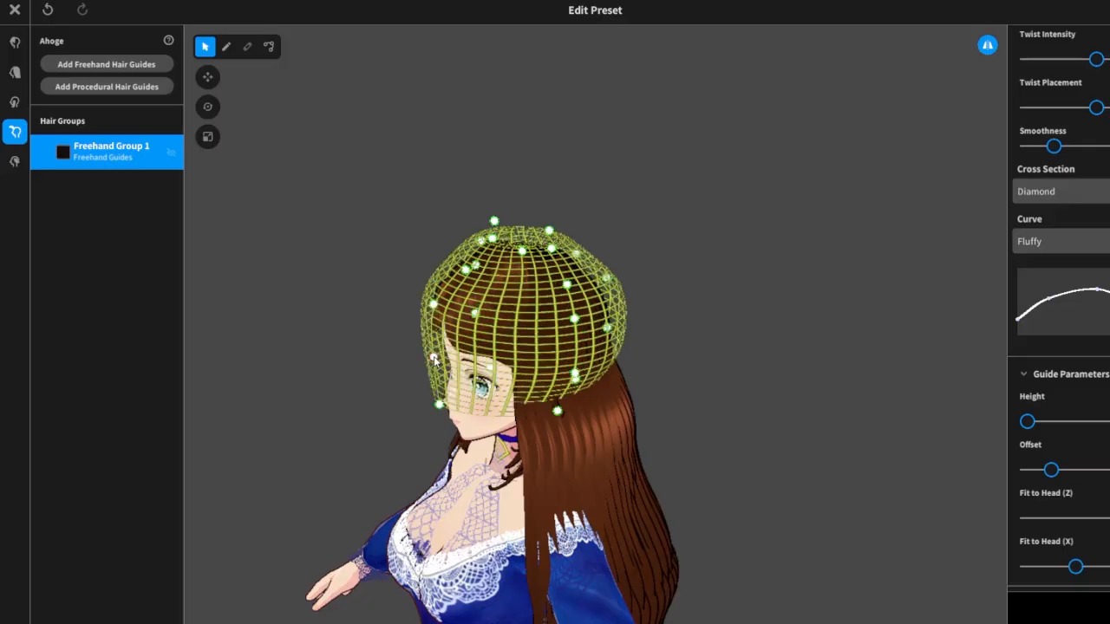
{"action": "left_click_drag", "start_coordinate": [439, 404], "coordinate": [595, 397]}
{"action": "right_click_drag", "start_coordinate": [595, 396], "coordinate": [792, 379]}
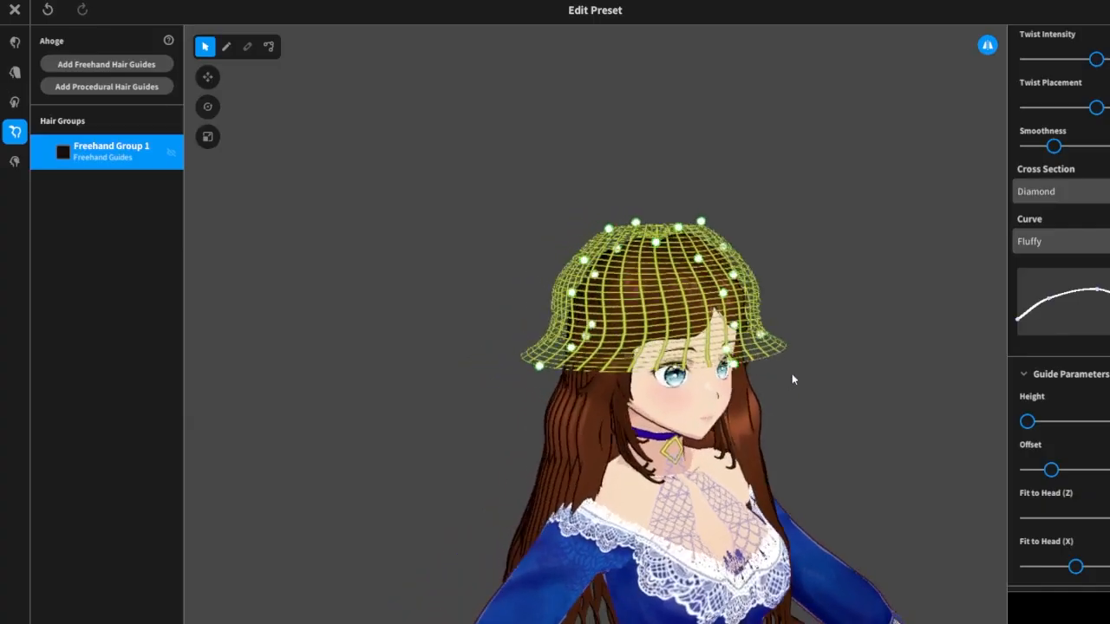
Widen the middle of the cage into a broad mushroom shape and raise the upper control points to round the crown.
{"action": "mouse_move", "coordinate": [726, 295]}
{"action": "left_mouse_down"}
{"action": "mouse_move", "coordinate": [743, 283]}
{"action": "mouse_move", "coordinate": [727, 297]}
{"action": "left_mouse_up"}
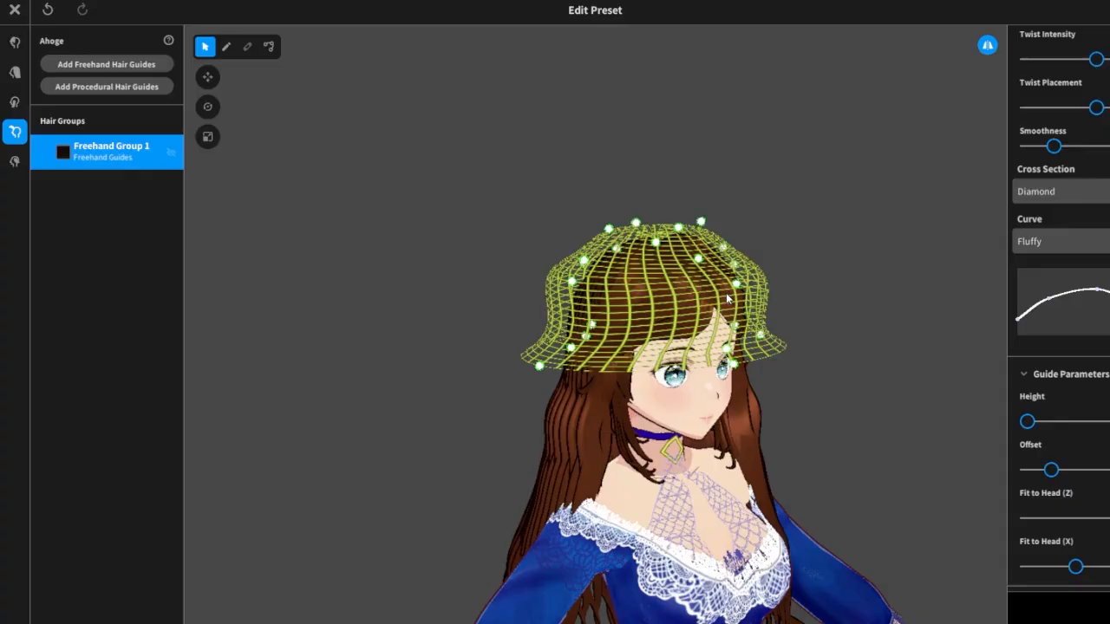
{"action": "right_click_drag", "start_coordinate": [867, 348], "coordinate": [796, 401]}
{"action": "left_click_drag", "start_coordinate": [425, 360], "coordinate": [382, 300]}
{"action": "right_click_drag", "start_coordinate": [706, 215], "coordinate": [693, 226]}
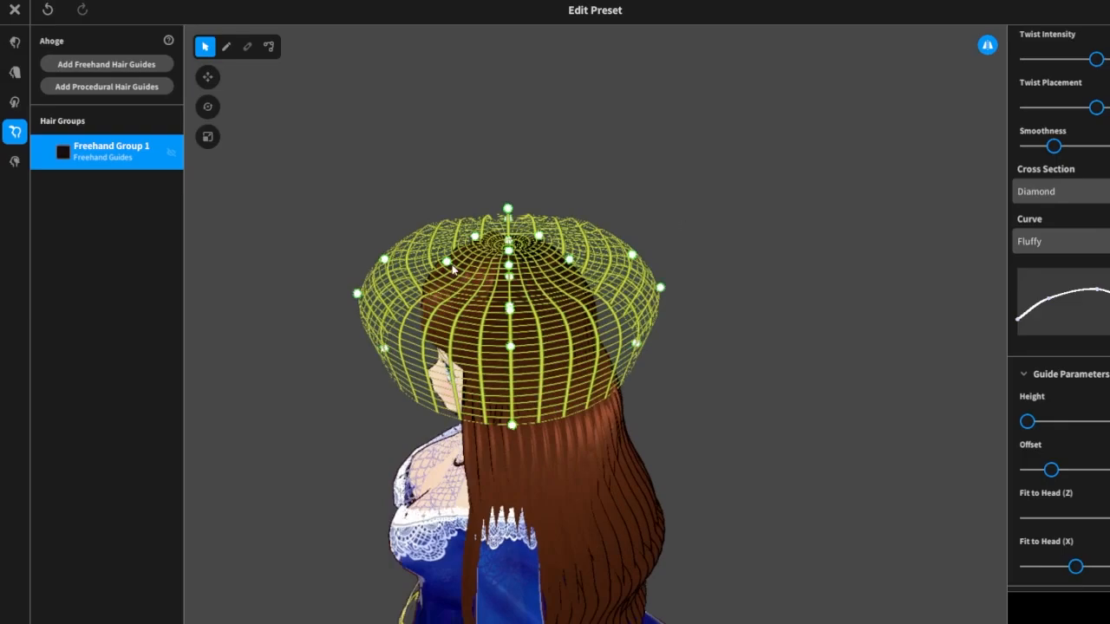
{"action": "left_click_drag", "start_coordinate": [453, 269], "coordinate": [446, 239]}
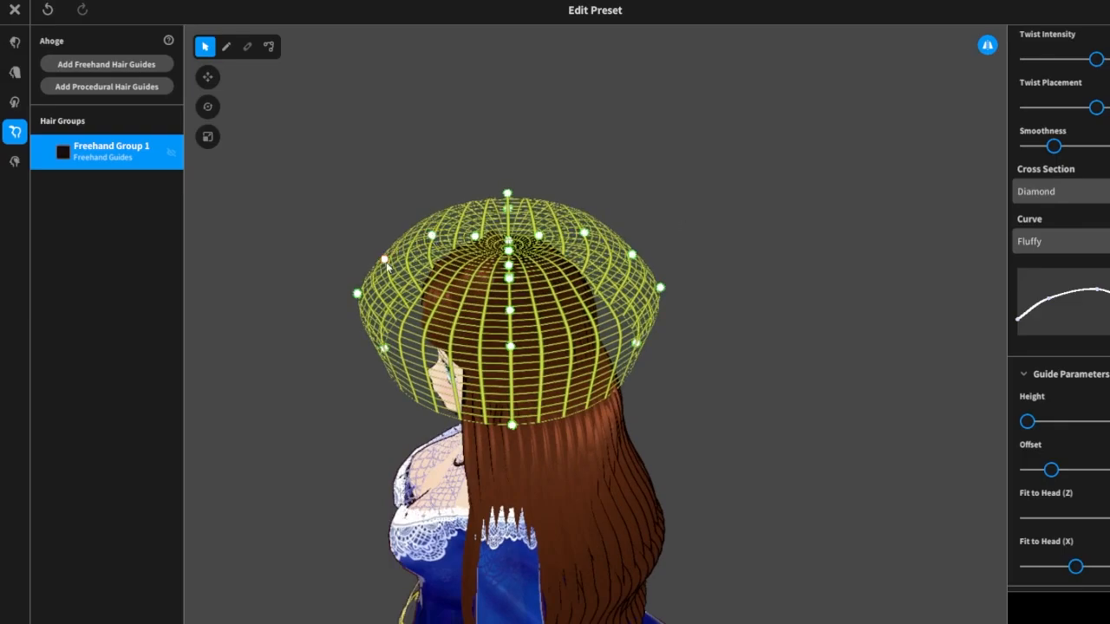
Raise the cage's outer and lower rim control points above the head, turning the dome into an upward-opening bowl.
{"action": "left_click_drag", "start_coordinate": [385, 262], "coordinate": [382, 247]}
{"action": "left_click_drag", "start_coordinate": [385, 351], "coordinate": [377, 211]}
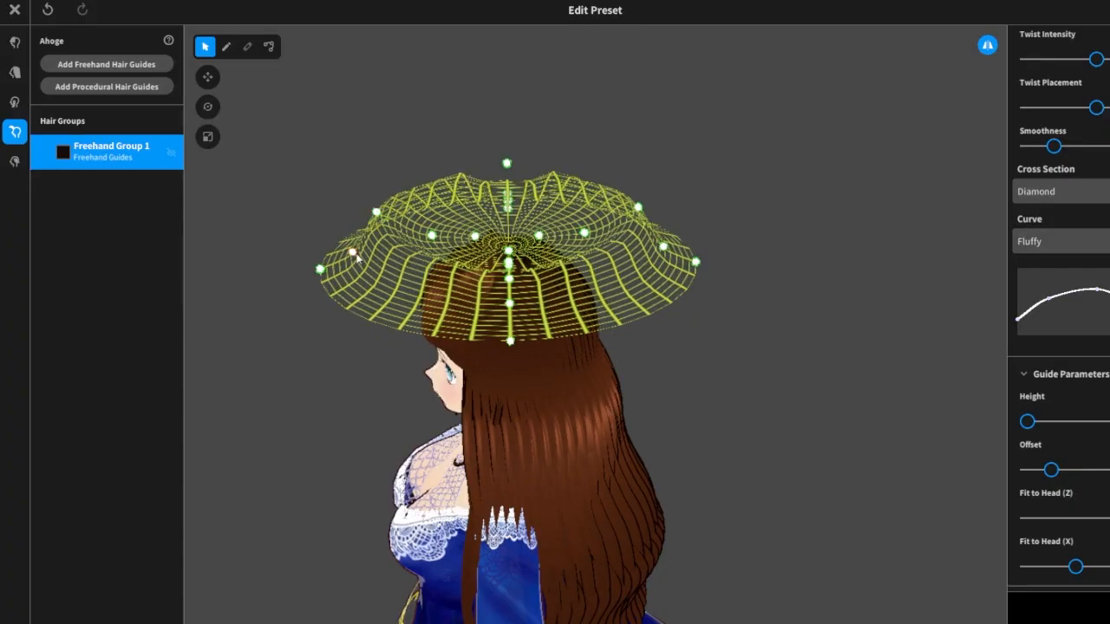
{"action": "left_click_drag", "start_coordinate": [354, 253], "coordinate": [322, 156]}
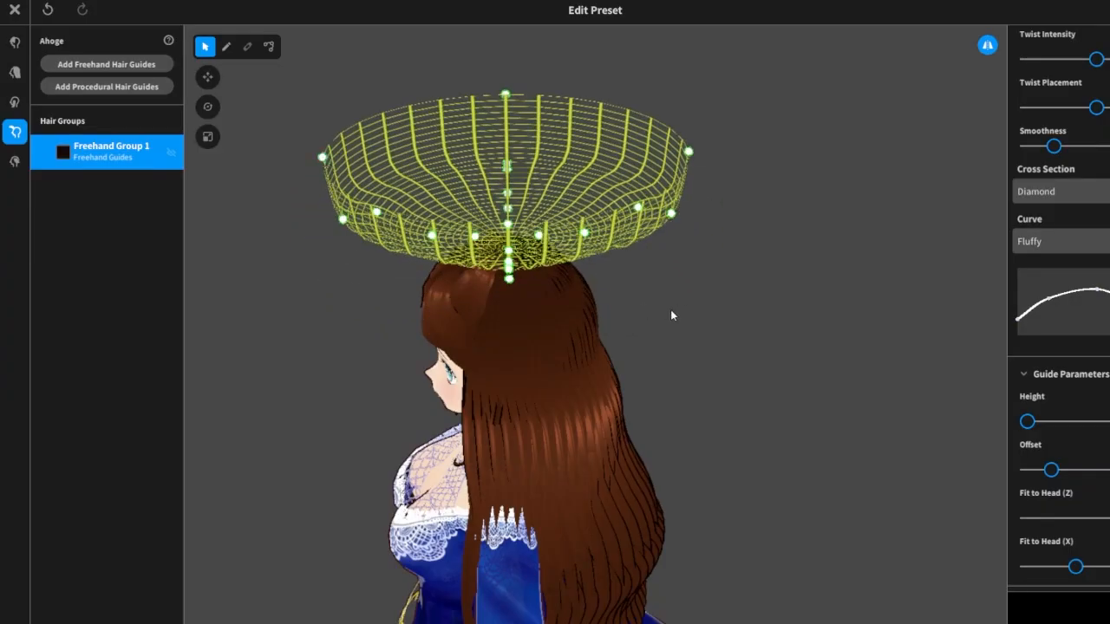
{"action": "right_click_drag", "start_coordinate": [671, 314], "coordinate": [511, 295]}
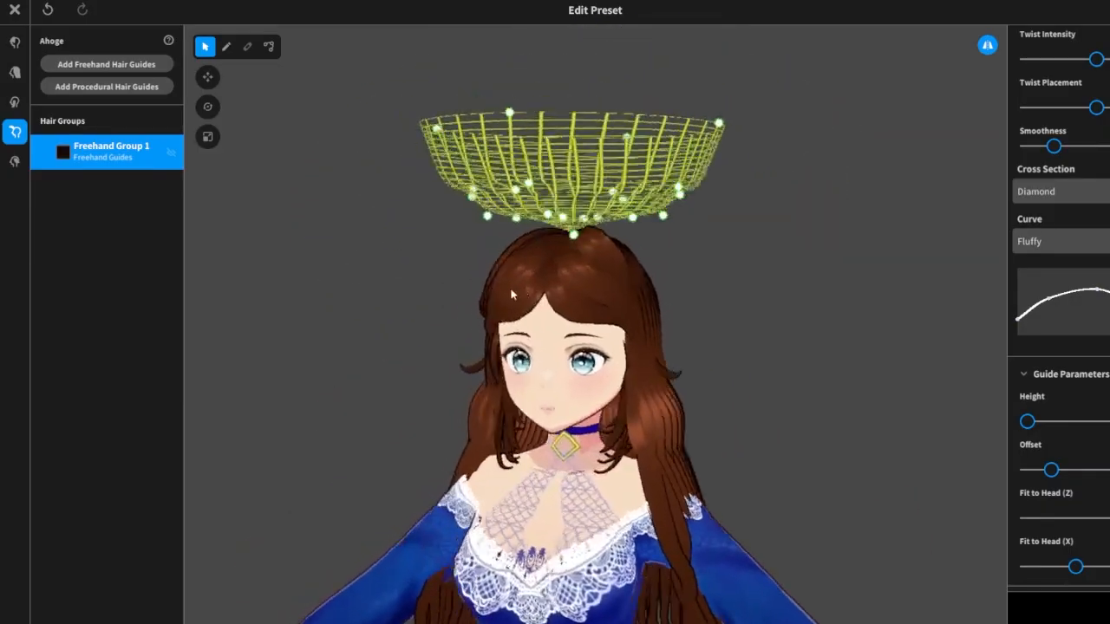
Lower the bowl's base control point onto the crown of the head and set the guide Height and Offset to their minimum.
{"action": "left_click_drag", "start_coordinate": [582, 239], "coordinate": [584, 251]}
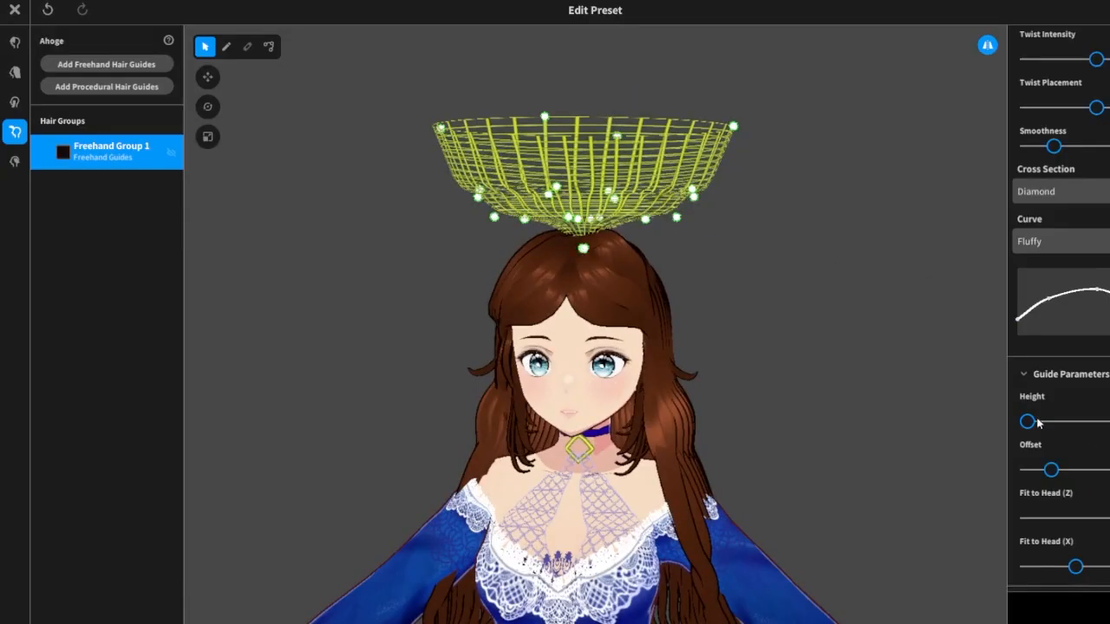
{"action": "left_click_drag", "start_coordinate": [1030, 422], "coordinate": [1013, 401]}
{"action": "left_click_drag", "start_coordinate": [1065, 473], "coordinate": [1007, 480]}
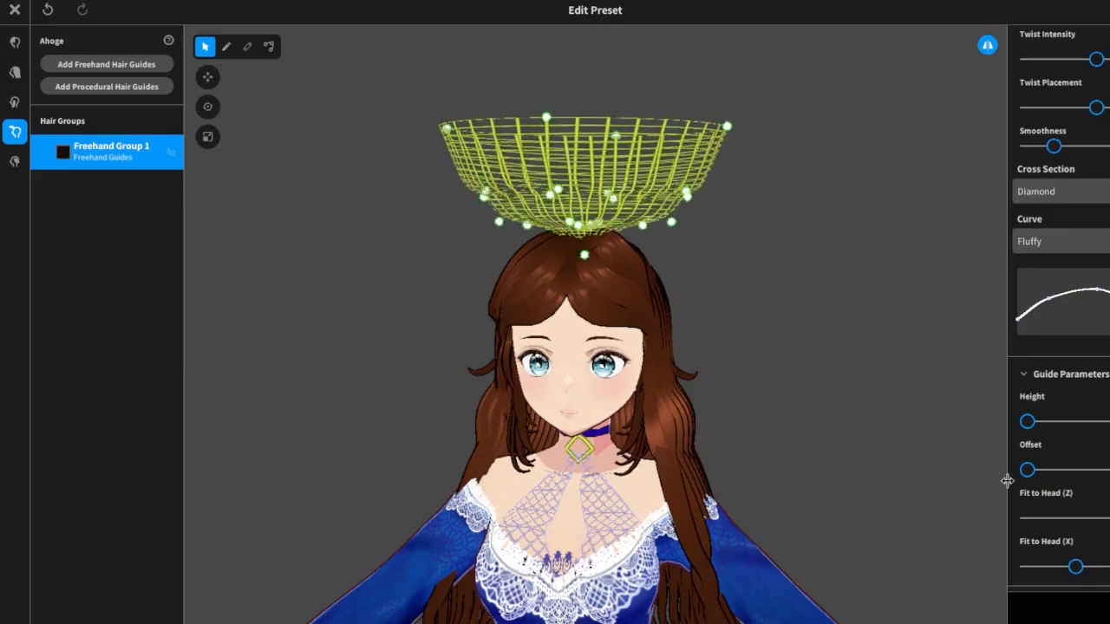
Pull the cage's lowest control points outward and down to open its base over the top of the hair.
{"action": "left_click", "coordinate": [269, 50]}
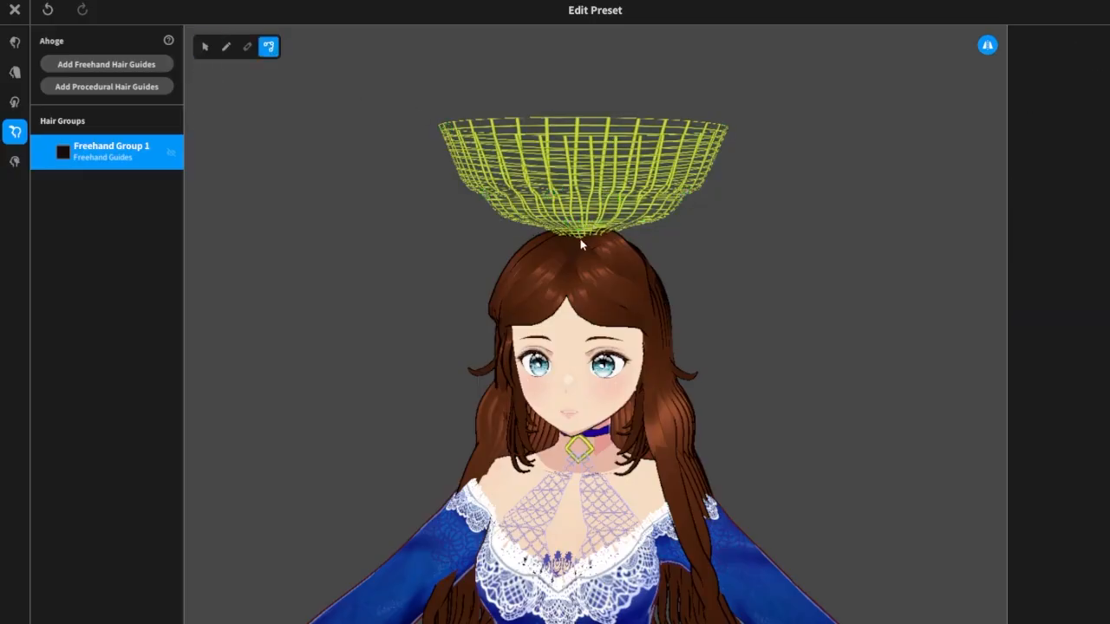
{"action": "right_click_drag", "start_coordinate": [734, 247], "coordinate": [770, 219]}
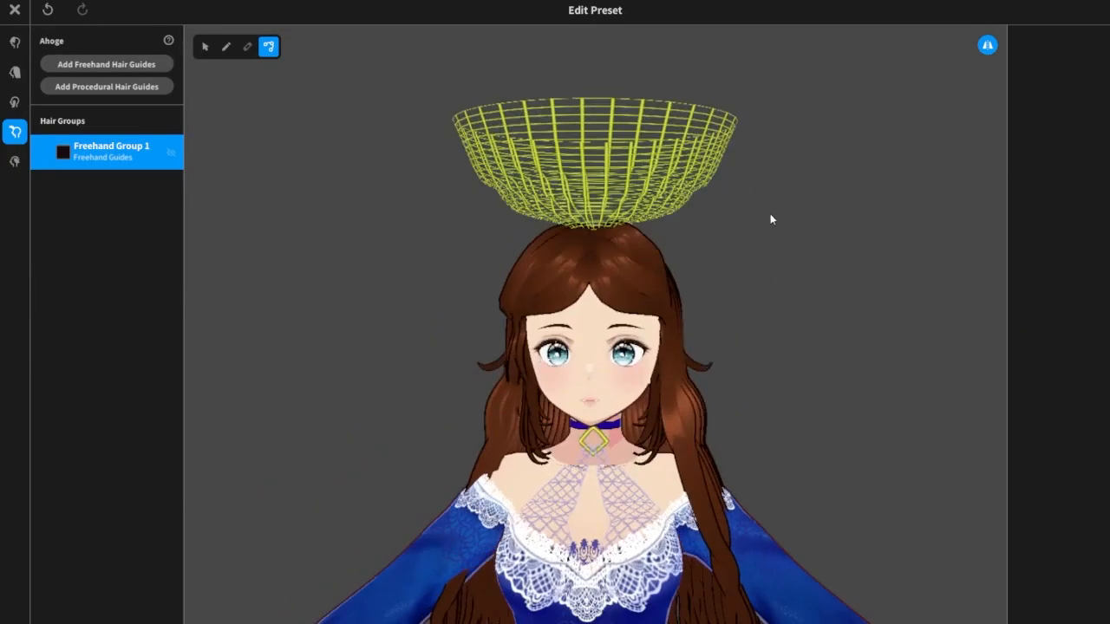
{"action": "left_click", "coordinate": [205, 48]}
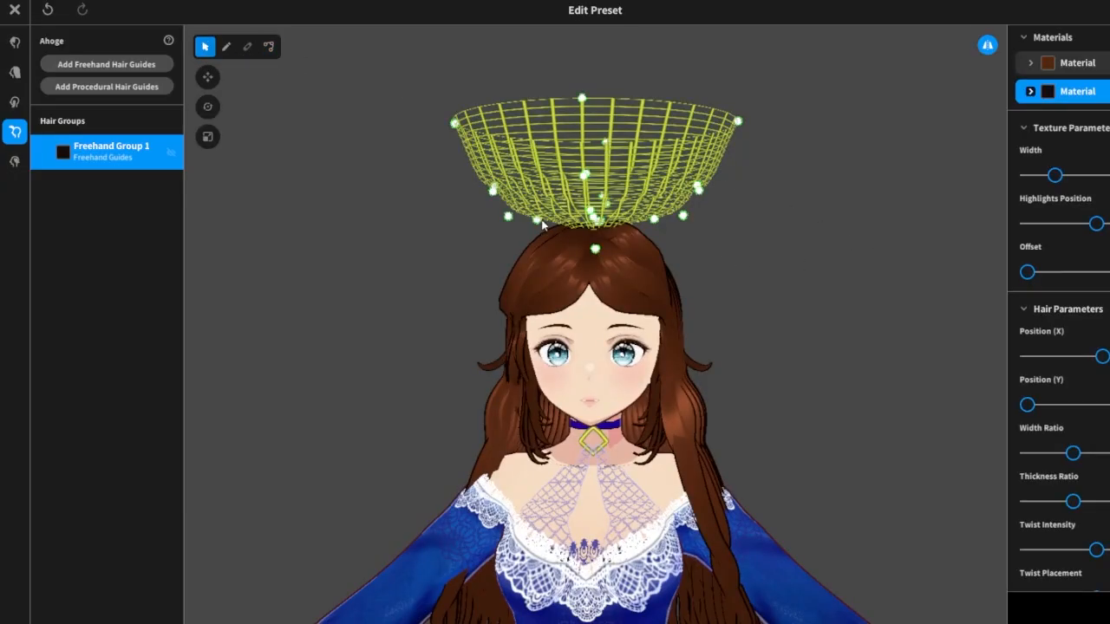
{"action": "left_click_drag", "start_coordinate": [538, 220], "coordinate": [510, 254]}
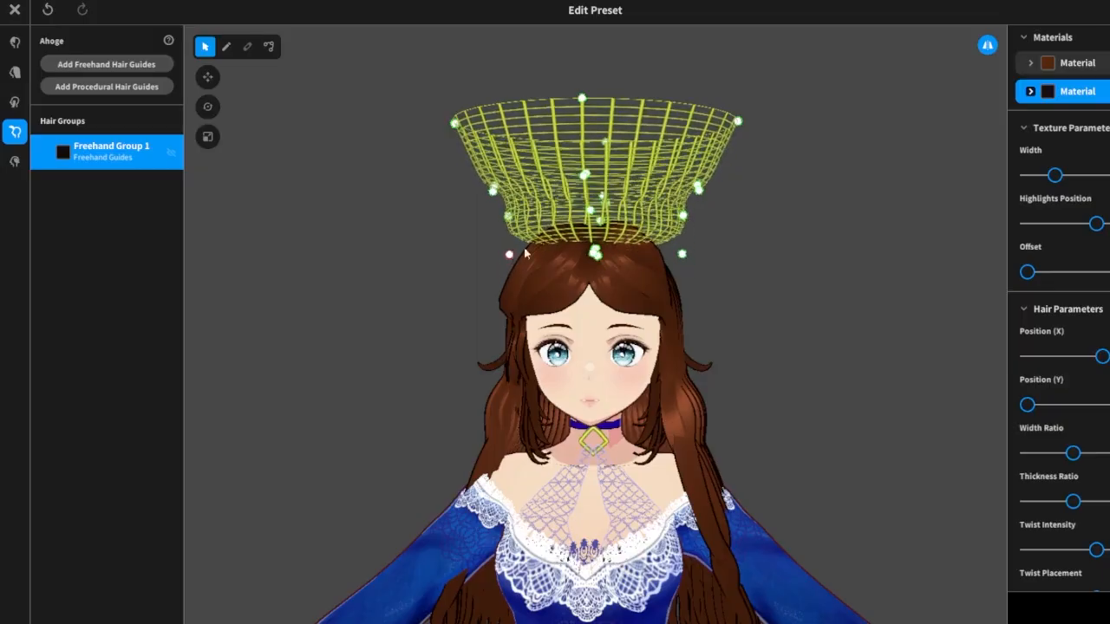
{"action": "right_click_drag", "start_coordinate": [785, 304], "coordinate": [753, 307]}
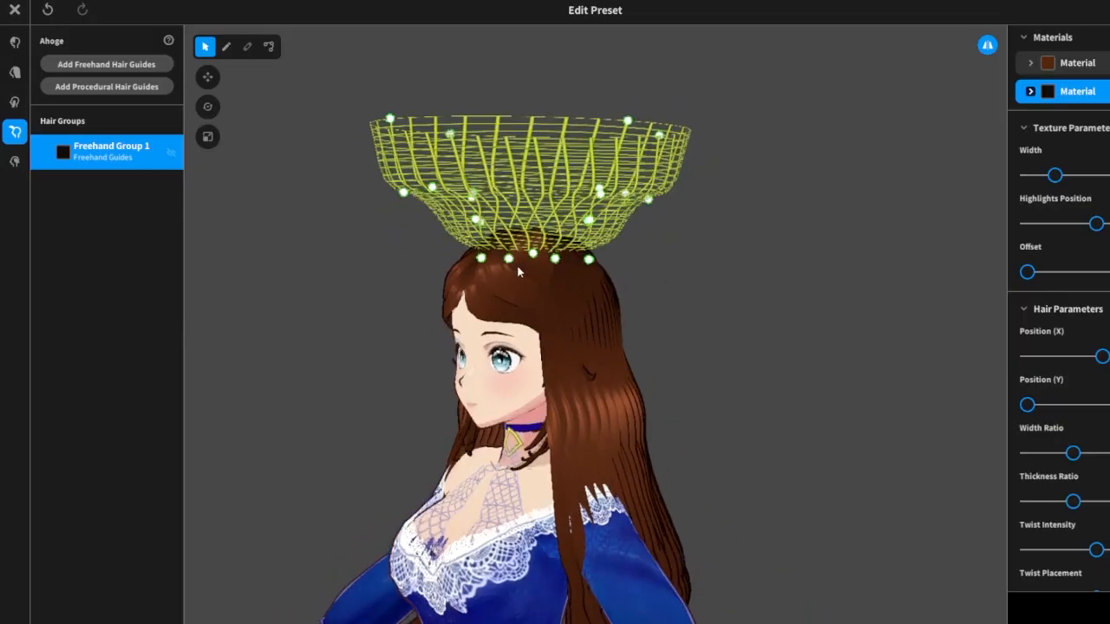
{"action": "left_click_drag", "start_coordinate": [512, 266], "coordinate": [469, 289]}
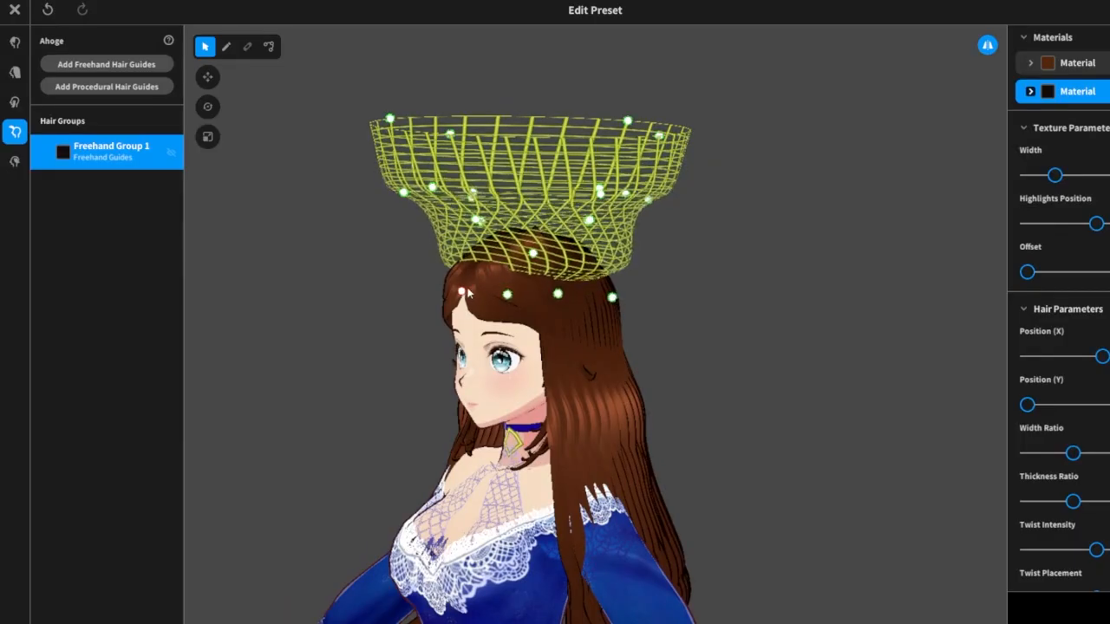
Reposition the base control points around the head and move the lower wall outward to straighten the cage's sides.
{"action": "right_click_drag", "start_coordinate": [628, 305], "coordinate": [757, 315]}
{"action": "left_click", "coordinate": [526, 386]}
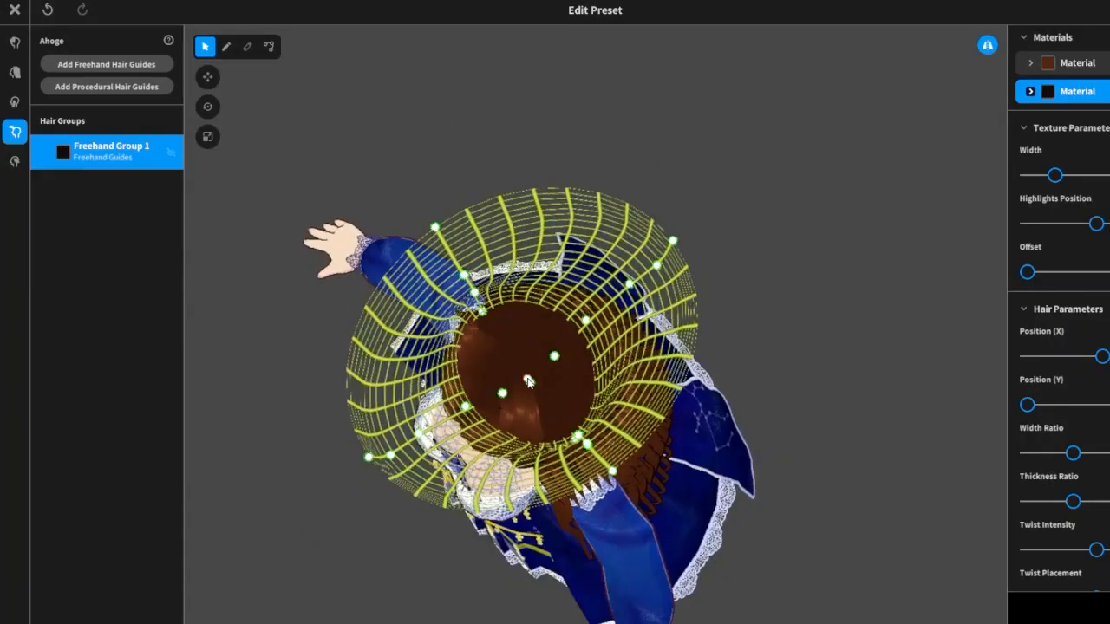
{"action": "right_click_drag", "start_coordinate": [769, 386], "coordinate": [815, 317]}
{"action": "left_click_drag", "start_coordinate": [561, 290], "coordinate": [563, 258]}
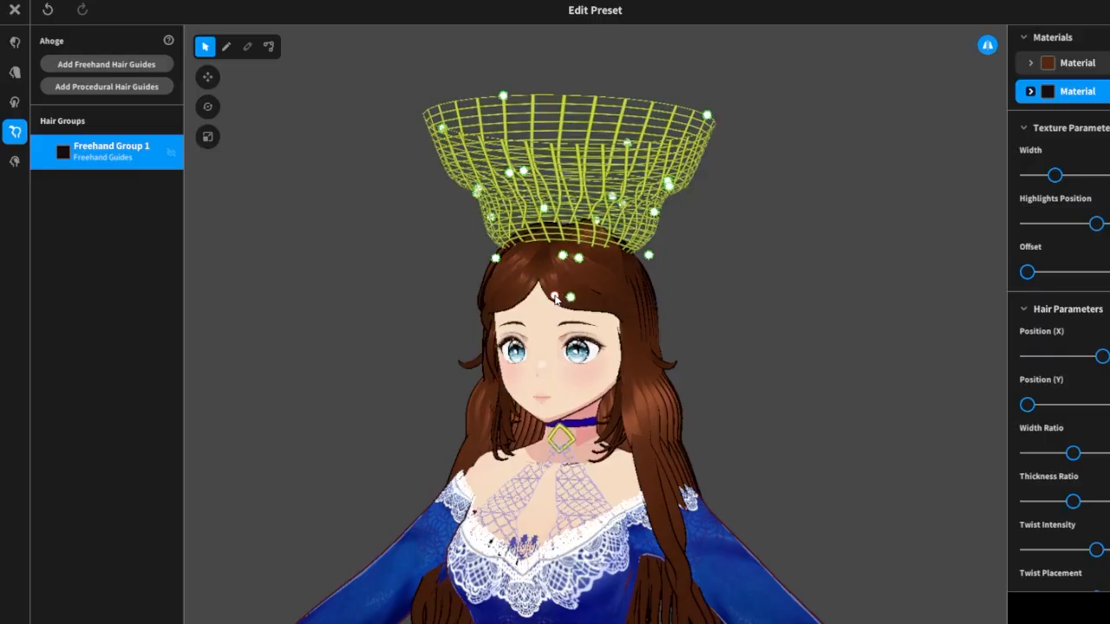
{"action": "right_click_drag", "start_coordinate": [736, 292], "coordinate": [696, 285]}
{"action": "mouse_move", "coordinate": [484, 261]}
{"action": "left_mouse_down"}
{"action": "mouse_move", "coordinate": [469, 275]}
{"action": "mouse_move", "coordinate": [512, 266]}
{"action": "mouse_move", "coordinate": [503, 269]}
{"action": "left_mouse_up"}
{"action": "right_click_drag", "start_coordinate": [732, 305], "coordinate": [799, 302]}
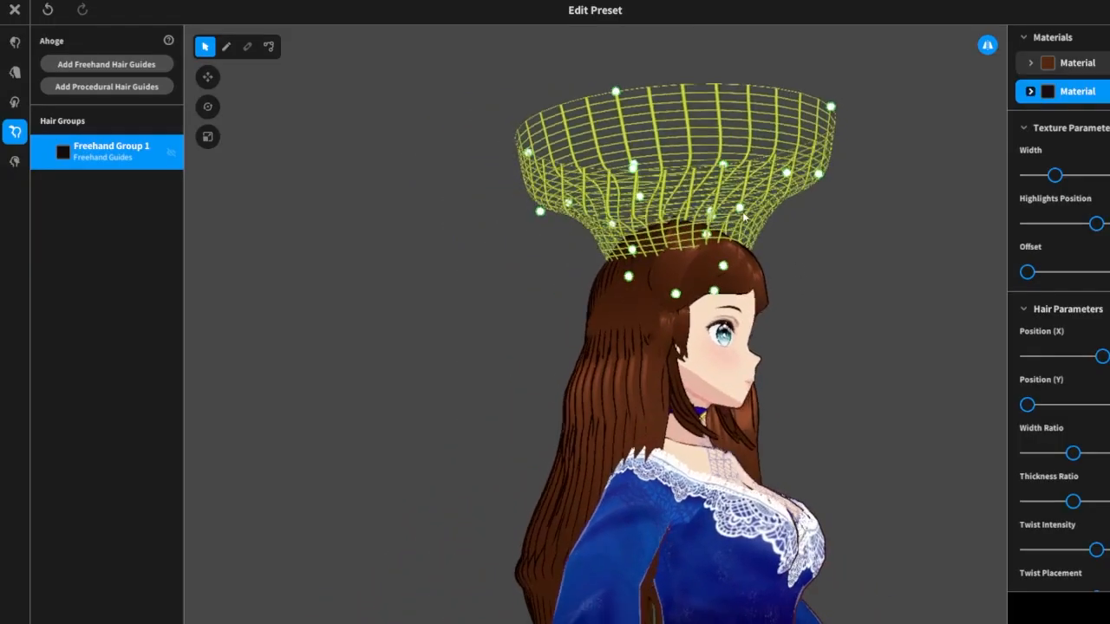
{"action": "left_click_drag", "start_coordinate": [741, 211], "coordinate": [770, 220]}
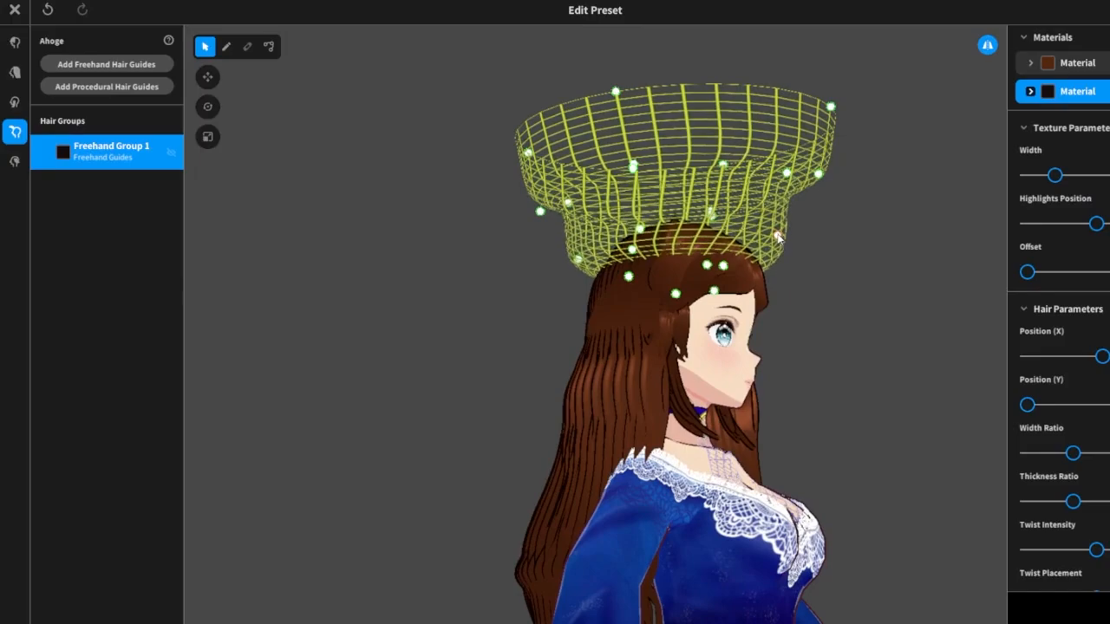
Raise the points below the flared upper rim and pull the rim inward so the cage curves over the head.
{"action": "right_click_drag", "start_coordinate": [845, 240], "coordinate": [801, 246]}
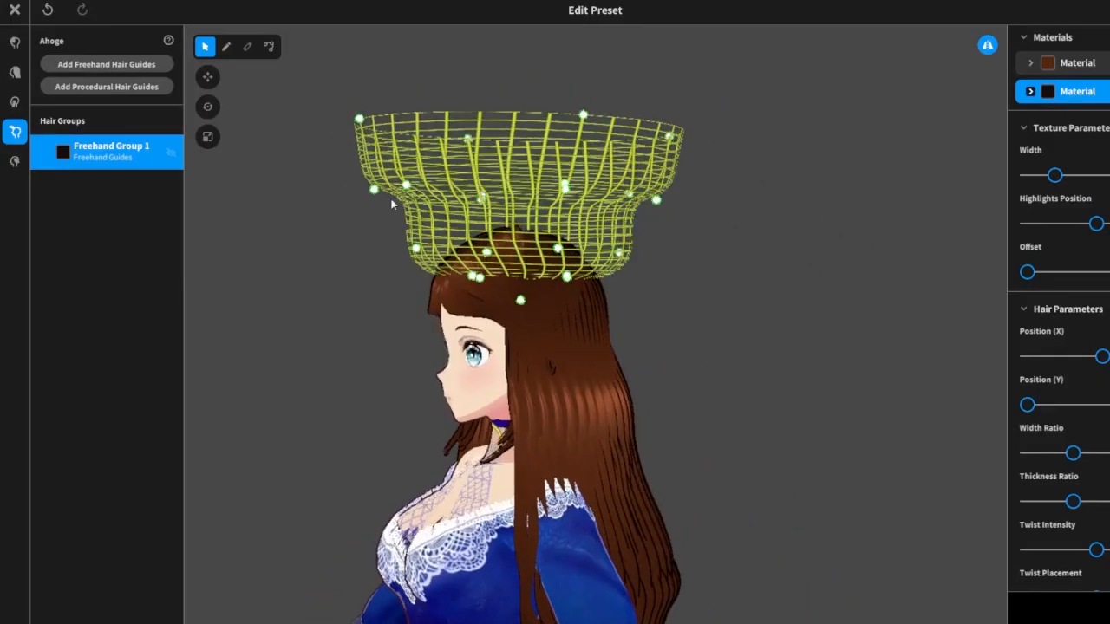
{"action": "left_click_drag", "start_coordinate": [378, 194], "coordinate": [382, 157]}
{"action": "left_click_drag", "start_coordinate": [359, 119], "coordinate": [430, 145]}
{"action": "right_click_drag", "start_coordinate": [747, 159], "coordinate": [798, 165]}
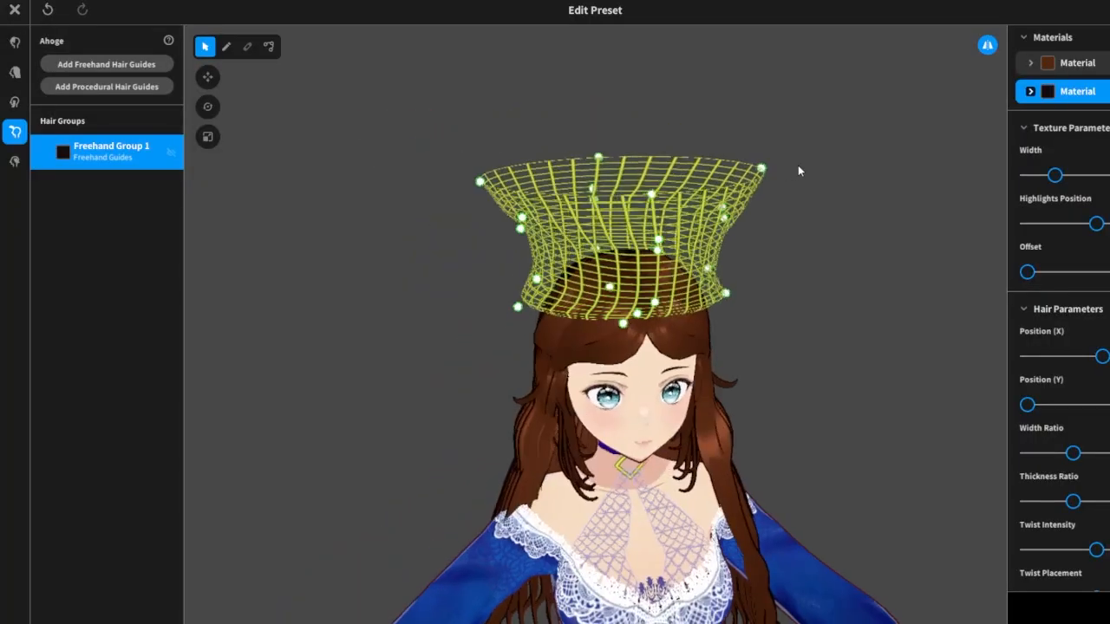
{"action": "left_click_drag", "start_coordinate": [760, 167], "coordinate": [678, 180]}
Lower the cage's base rim and fit its width around the hairline like a hatband.
{"action": "left_click_drag", "start_coordinate": [729, 295], "coordinate": [708, 305]}
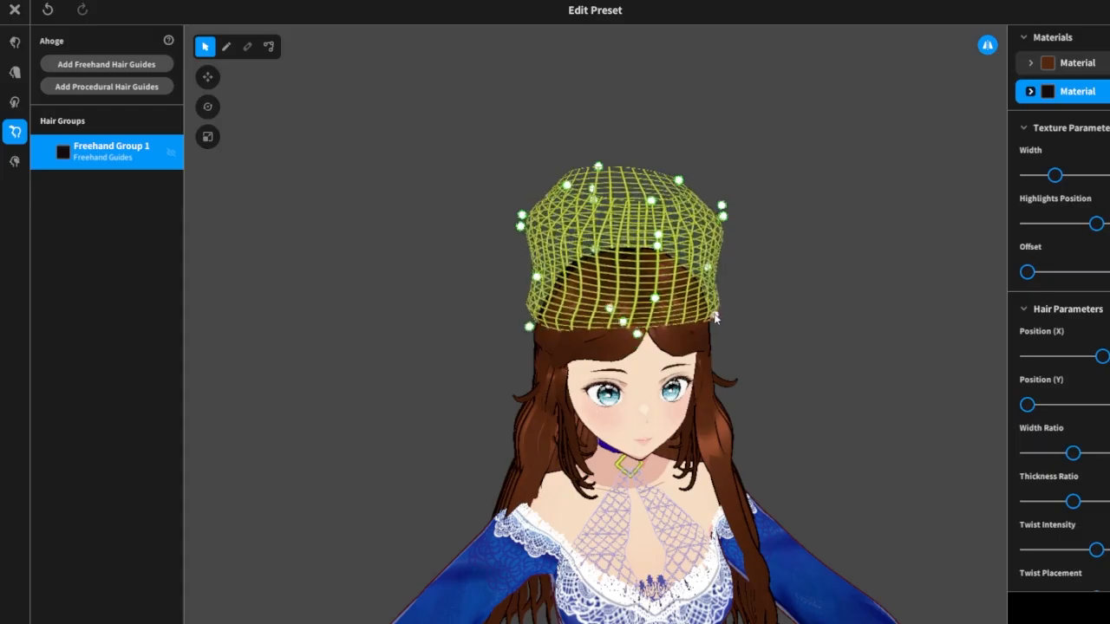
{"action": "right_click_drag", "start_coordinate": [839, 319], "coordinate": [765, 306]}
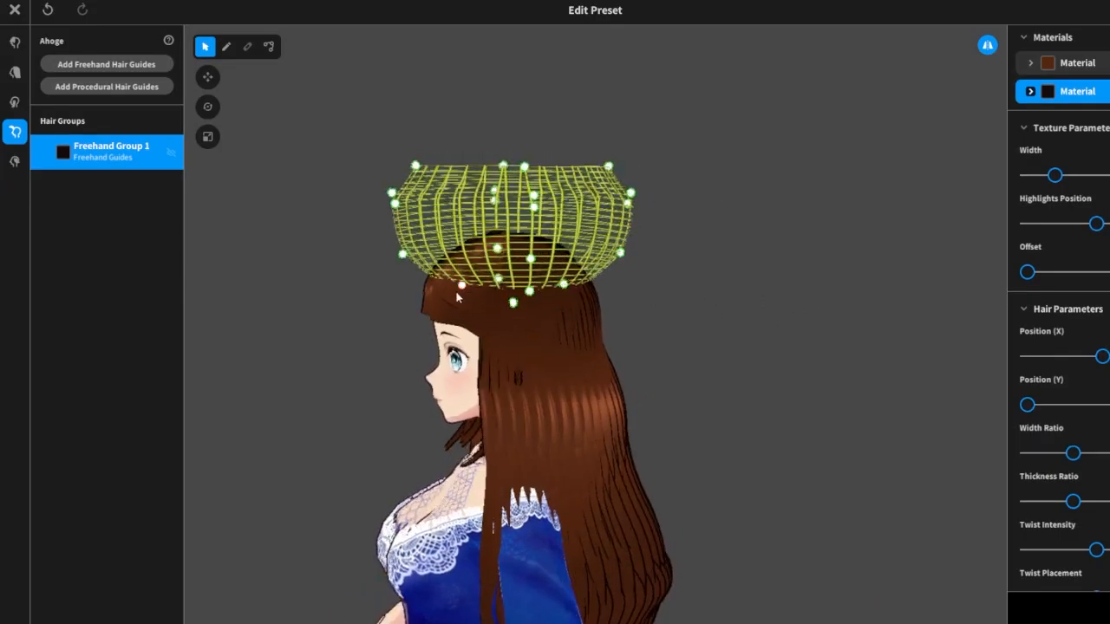
{"action": "left_click_drag", "start_coordinate": [457, 296], "coordinate": [433, 303]}
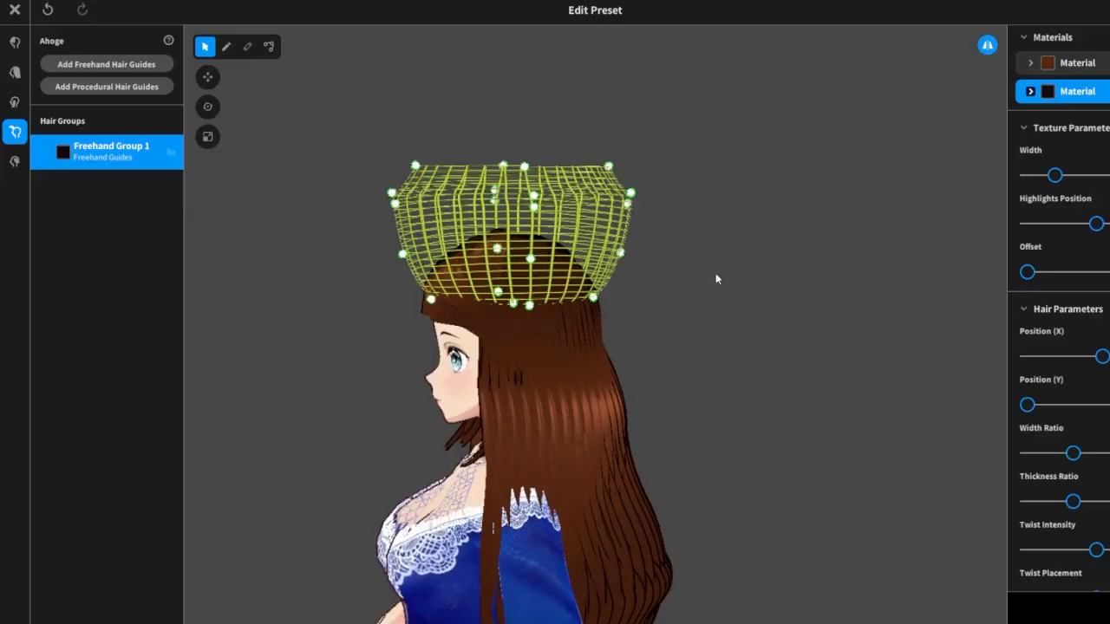
Draw the top control points together and shift the upper shoulder points inward to form a rounded hat crown.
{"action": "right_click_drag", "start_coordinate": [716, 279], "coordinate": [719, 297]}
{"action": "mouse_move", "coordinate": [479, 258]}
{"action": "left_mouse_down"}
{"action": "mouse_move", "coordinate": [478, 230]}
{"action": "mouse_move", "coordinate": [496, 237]}
{"action": "mouse_move", "coordinate": [486, 245]}
{"action": "left_mouse_up"}
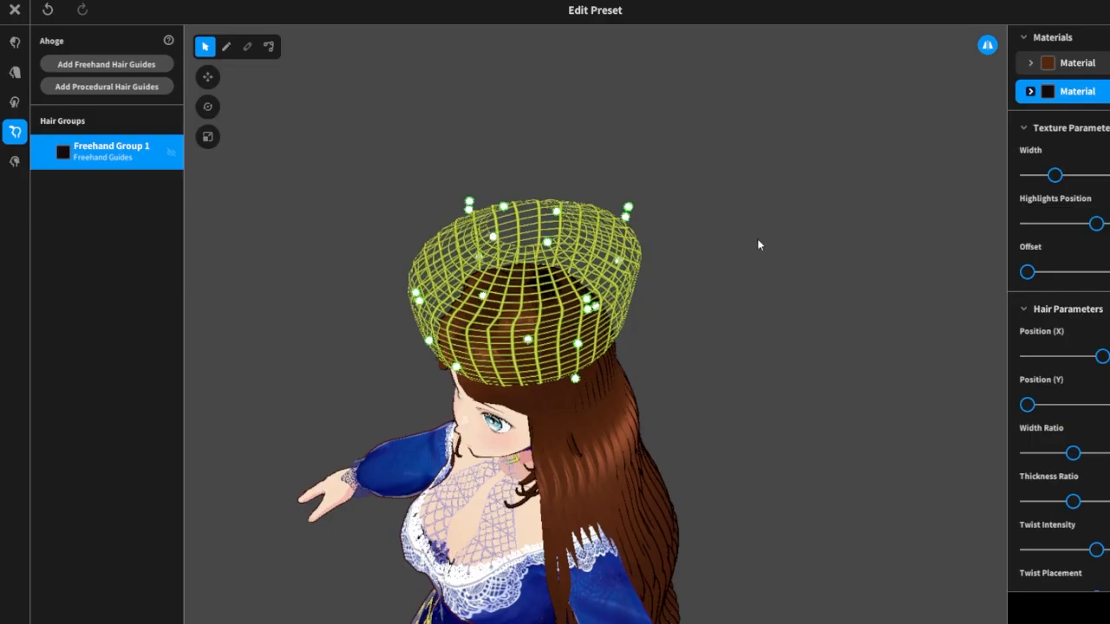
{"action": "right_click_drag", "start_coordinate": [758, 243], "coordinate": [649, 228]}
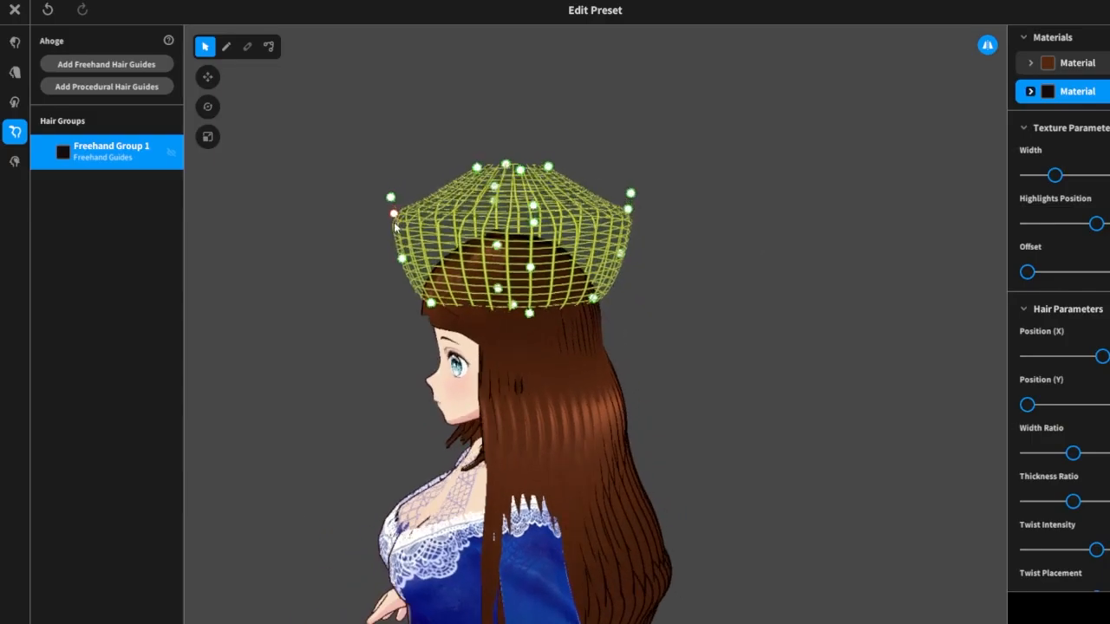
{"action": "mouse_move", "coordinate": [391, 198]}
{"action": "left_mouse_down"}
{"action": "mouse_move", "coordinate": [403, 253]}
{"action": "mouse_move", "coordinate": [406, 205]}
{"action": "left_mouse_up"}
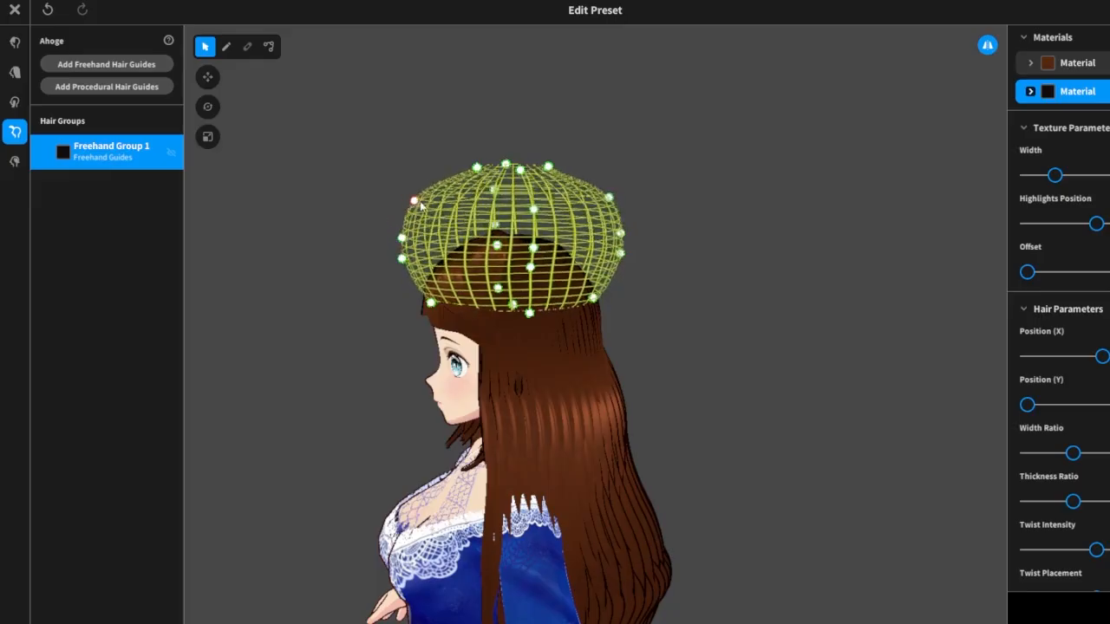
Try to brush a mirrored pair of hair strands from the front rim up to the crown, and undo them.
{"action": "right_click_drag", "start_coordinate": [637, 208], "coordinate": [721, 155]}
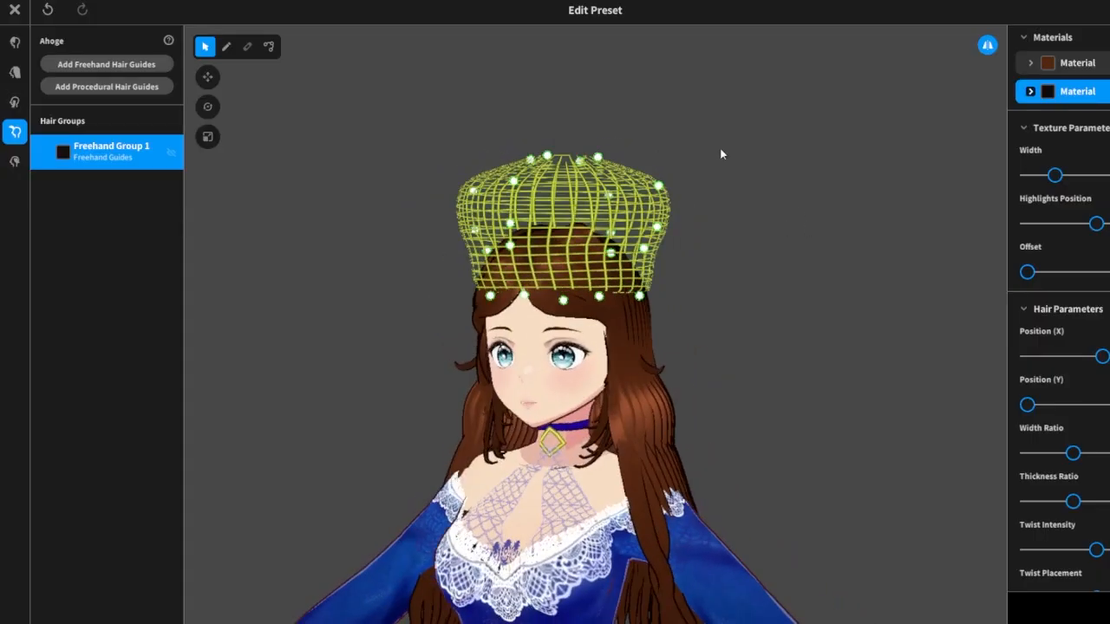
{"action": "left_click", "coordinate": [226, 46]}
{"action": "mouse_move", "coordinate": [731, 265]}
{"action": "right_mouse_down"}
{"action": "mouse_move", "coordinate": [756, 260]}
{"action": "mouse_move", "coordinate": [746, 257]}
{"action": "right_mouse_up"}
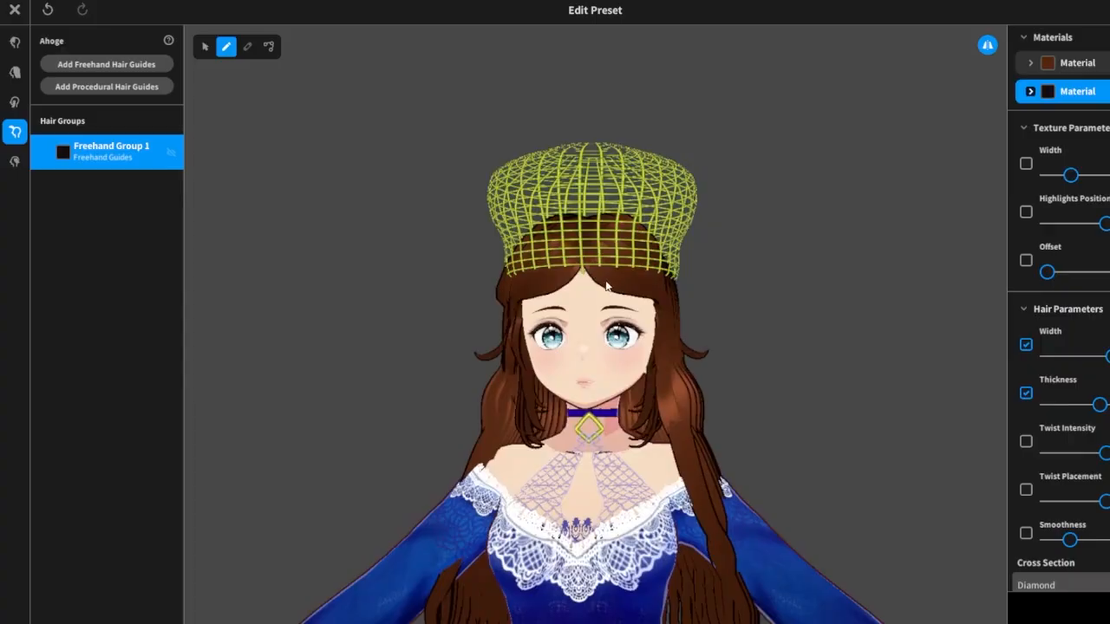
{"action": "left_click_drag", "start_coordinate": [628, 272], "coordinate": [627, 157]}
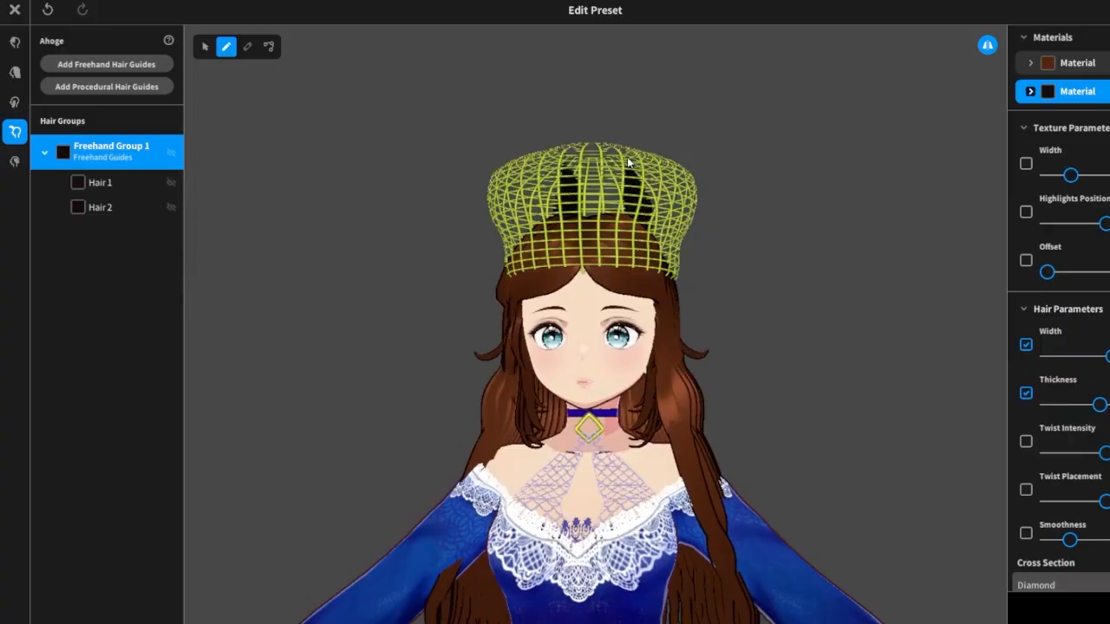
{"action": "right_click_drag", "start_coordinate": [769, 200], "coordinate": [713, 203]}
{"action": "right_click_drag", "start_coordinate": [728, 199], "coordinate": [716, 202]}
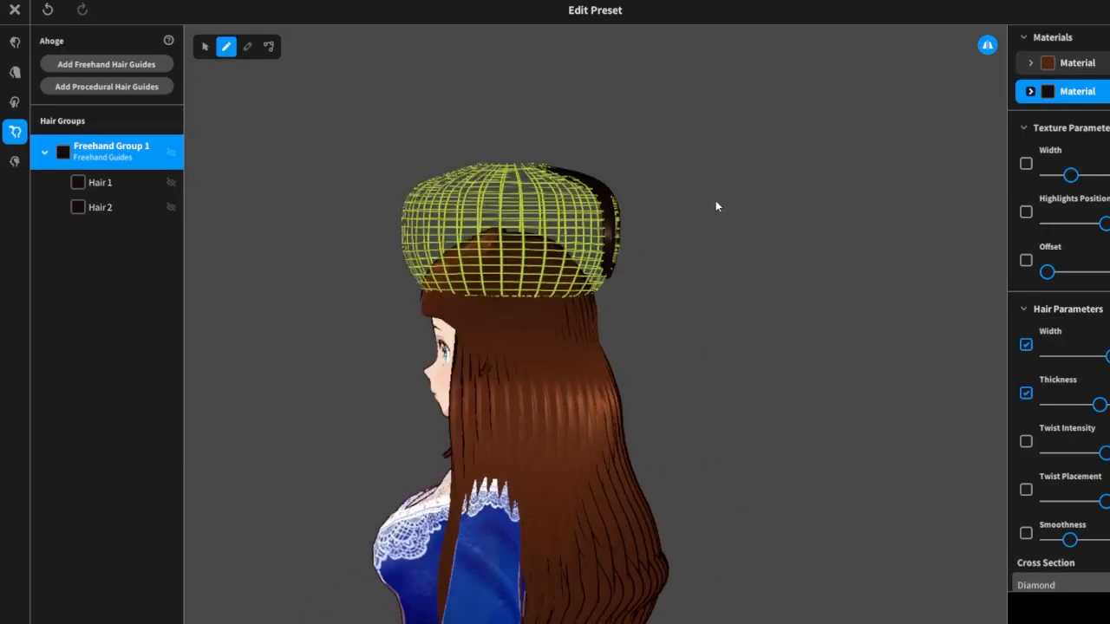
{"action": "left_click", "coordinate": [48, 9]}
Brush a mirrored pair of strands up the cage from the rear view and reduce the brush's hair Width.
{"action": "right_click_drag", "start_coordinate": [644, 213], "coordinate": [643, 251]}
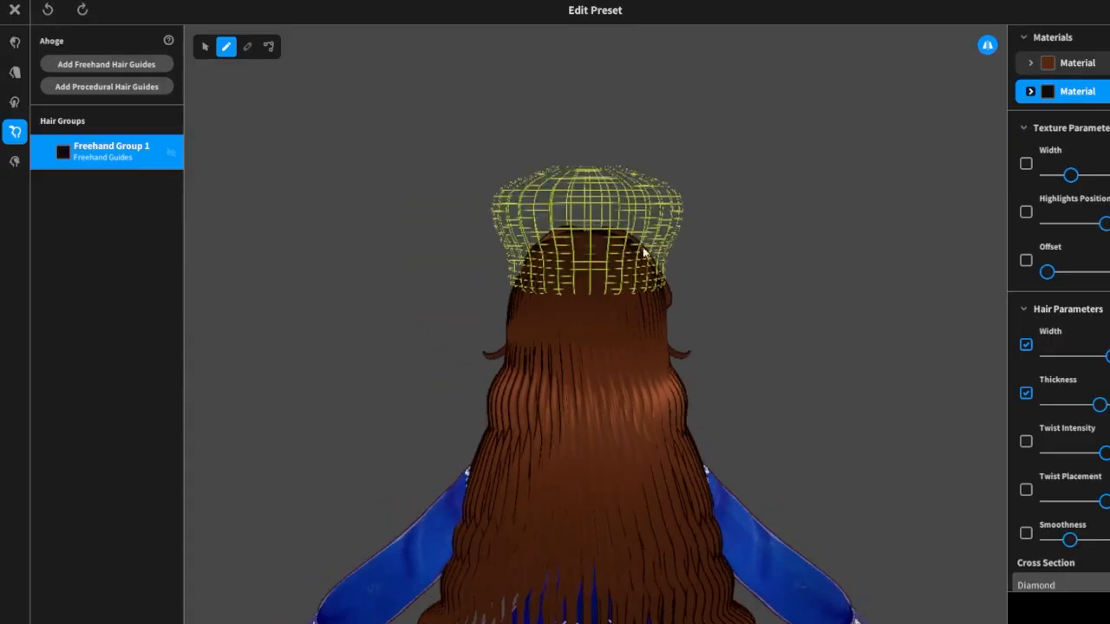
{"action": "key", "text": "ctrl+y"}
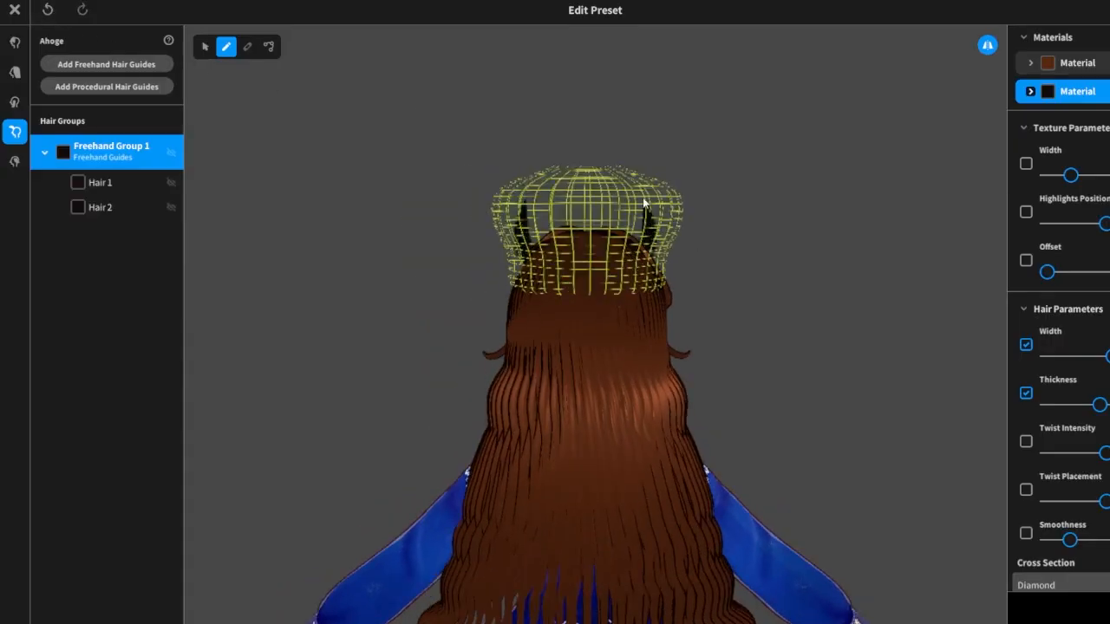
{"action": "right_click_drag", "start_coordinate": [608, 160], "coordinate": [835, 149]}
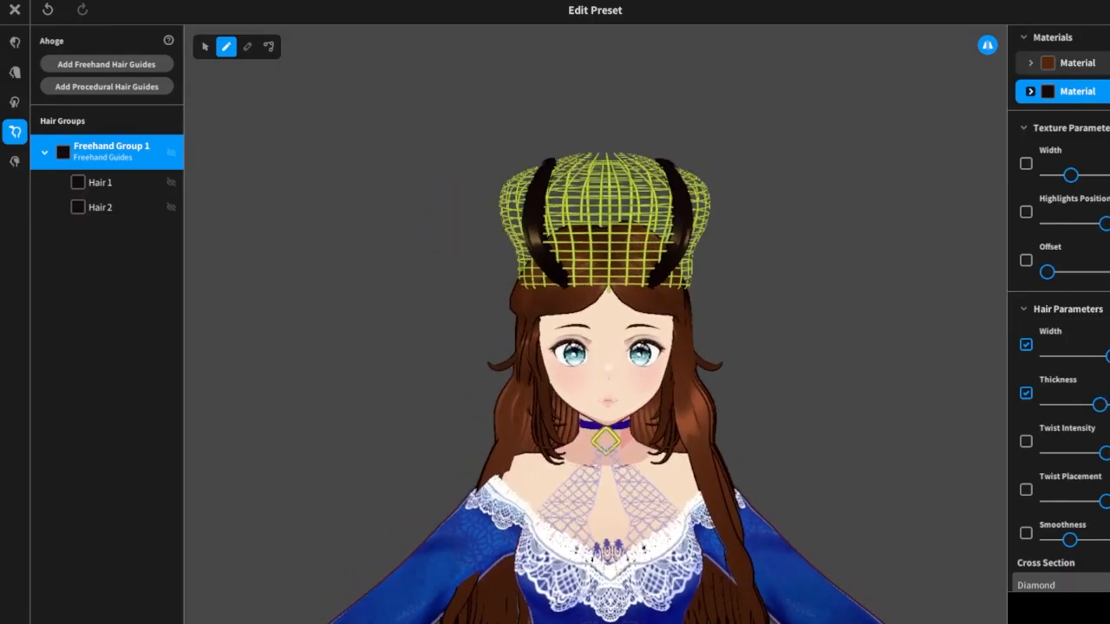
{"action": "left_click_drag", "start_coordinate": [1108, 357], "coordinate": [1087, 357]}
Select Freehand Group 1 for editing and slightly adjust its hair Position (X).
{"action": "right_click", "coordinate": [122, 155]}
{"action": "left_click", "coordinate": [123, 159]}
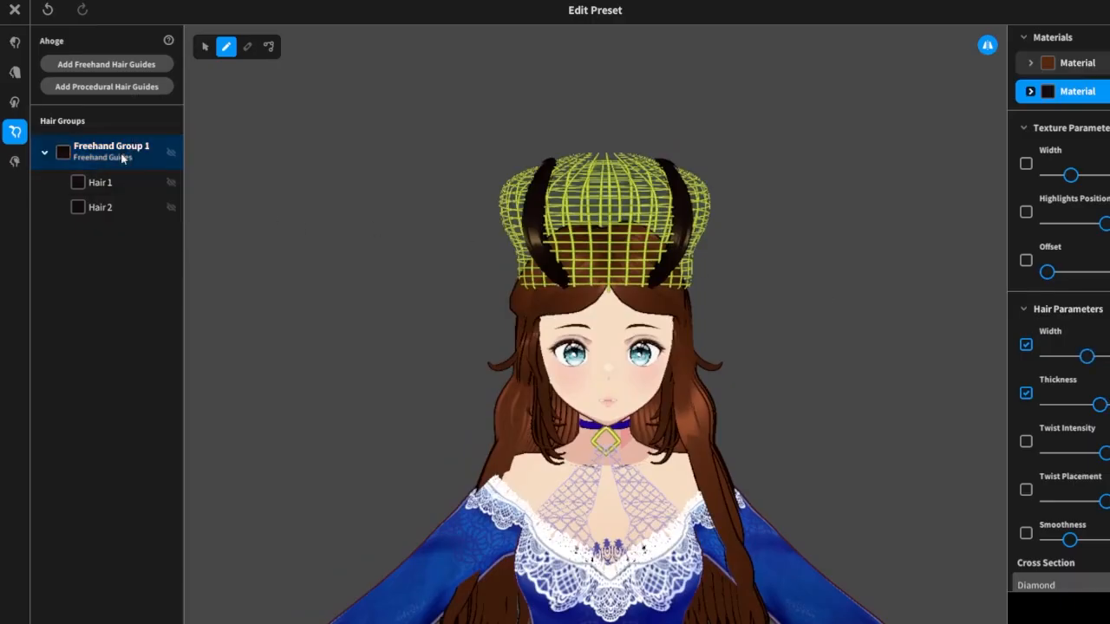
{"action": "left_click", "coordinate": [116, 181]}
{"action": "left_click", "coordinate": [116, 148]}
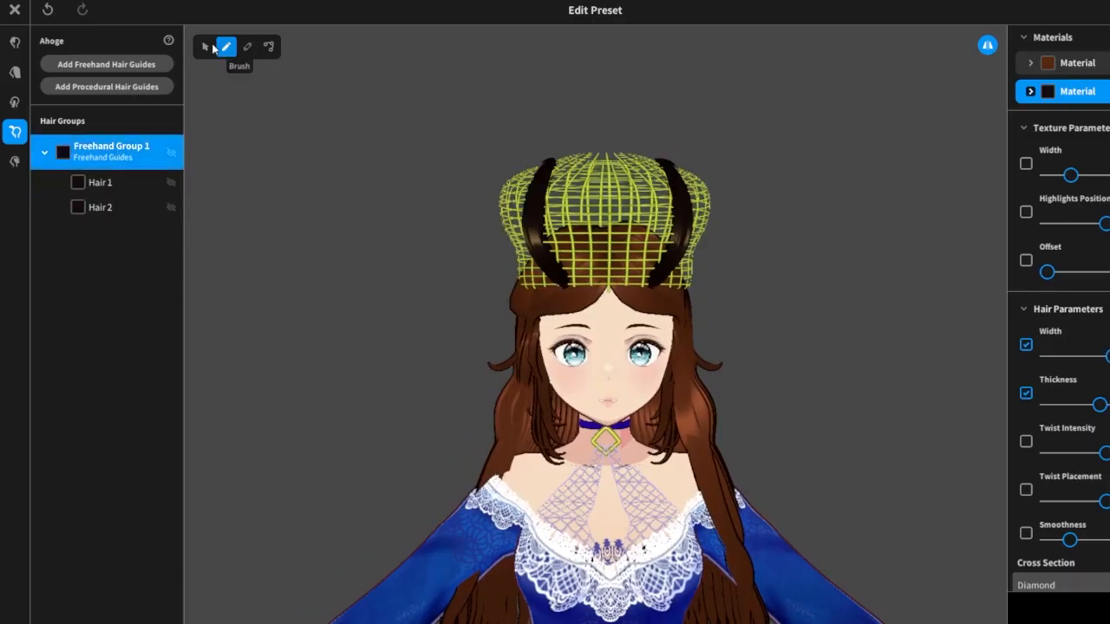
{"action": "left_click", "coordinate": [206, 47]}
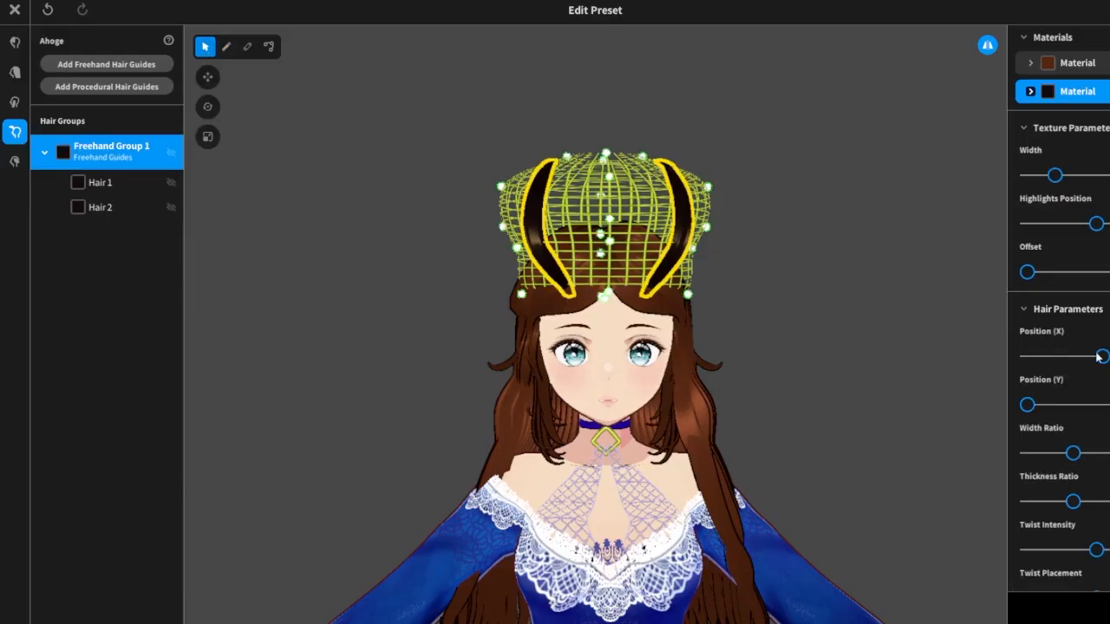
{"action": "scroll", "coordinate": [1109, 392], "scroll_direction": "down", "scroll_amount": 1}
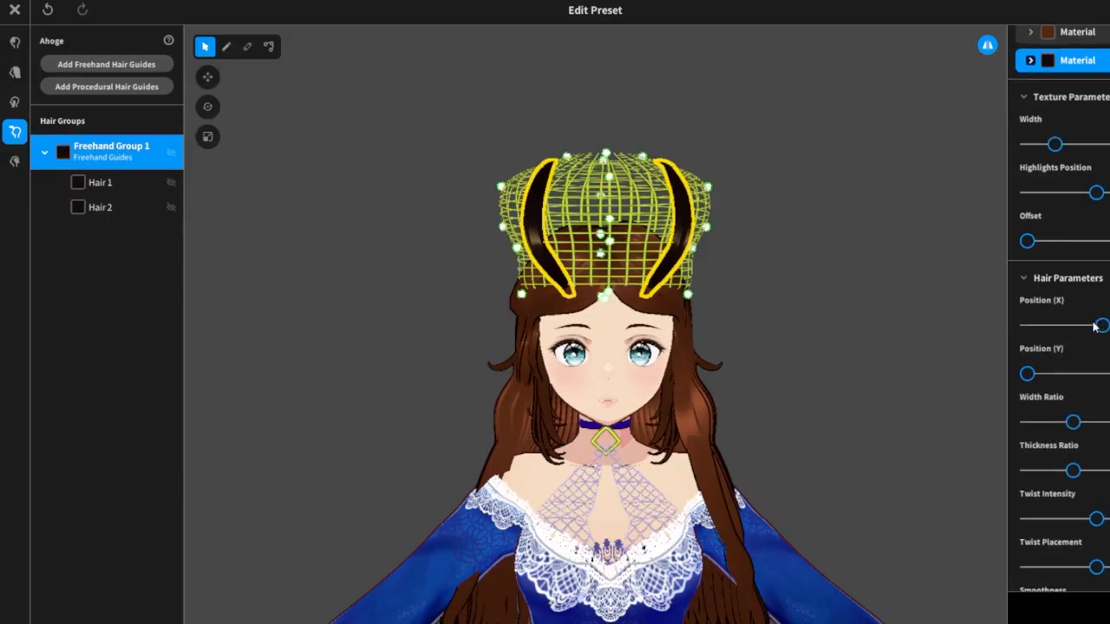
{"action": "left_click_drag", "start_coordinate": [1101, 326], "coordinate": [1099, 330]}
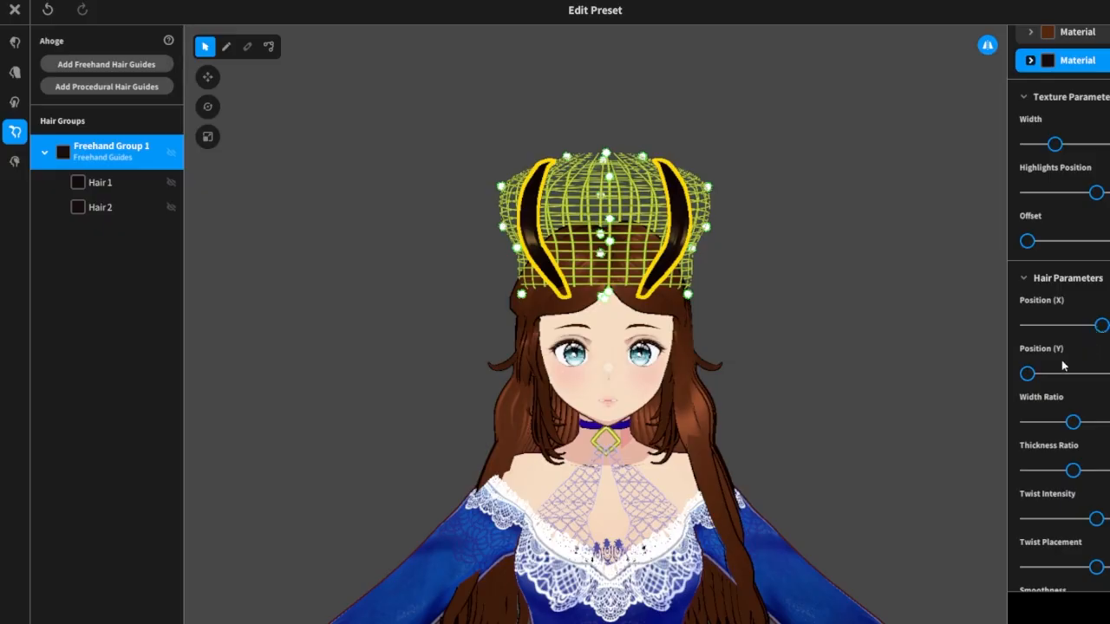
Reduce the group's Width Ratio and pull the guide cage's lower front control points outward from the side.
{"action": "mouse_move", "coordinate": [1029, 374]}
{"action": "left_mouse_down"}
{"action": "mouse_move", "coordinate": [1051, 374]}
{"action": "mouse_move", "coordinate": [1010, 373]}
{"action": "left_mouse_up"}
{"action": "left_click_drag", "start_coordinate": [1075, 427], "coordinate": [1043, 425]}
{"action": "right_click_drag", "start_coordinate": [913, 436], "coordinate": [845, 434]}
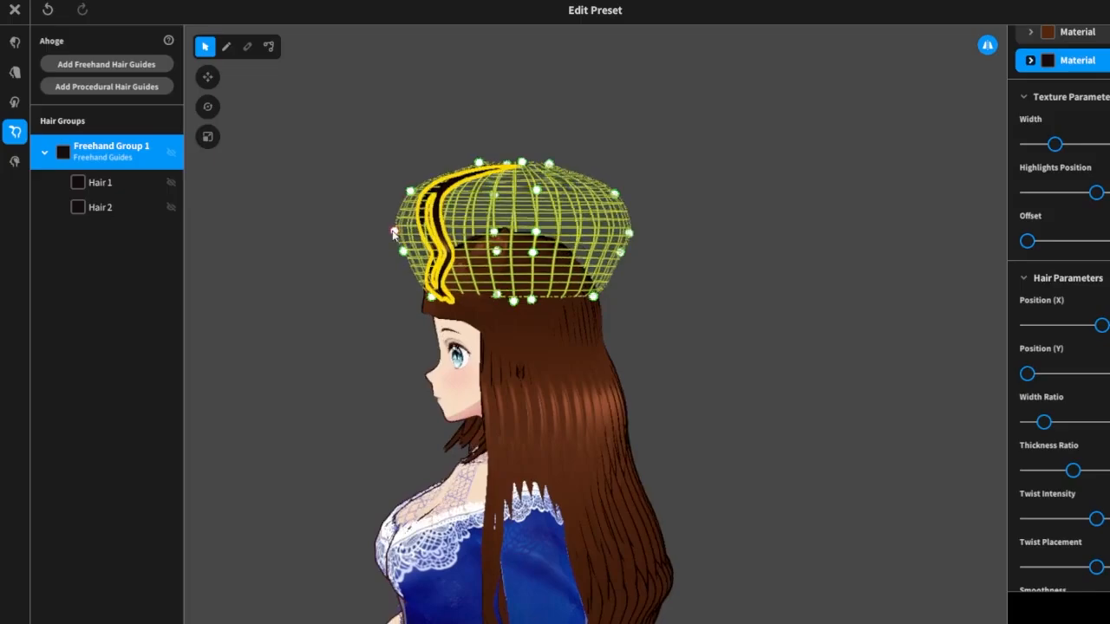
{"action": "left_click_drag", "start_coordinate": [404, 253], "coordinate": [378, 249]}
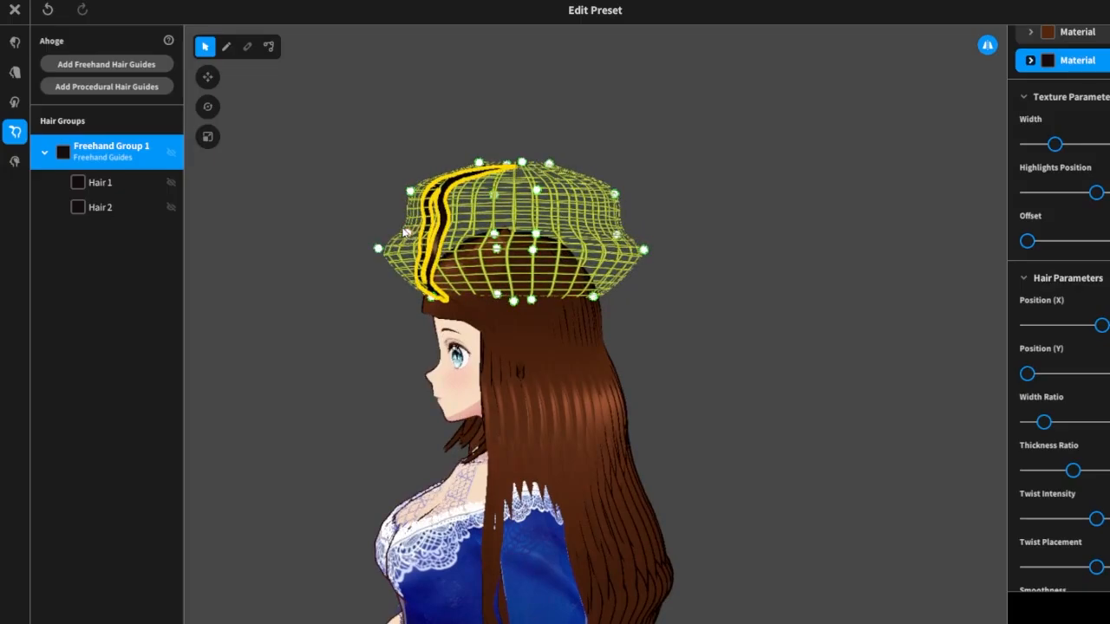
{"action": "right_click_drag", "start_coordinate": [673, 252], "coordinate": [716, 266]}
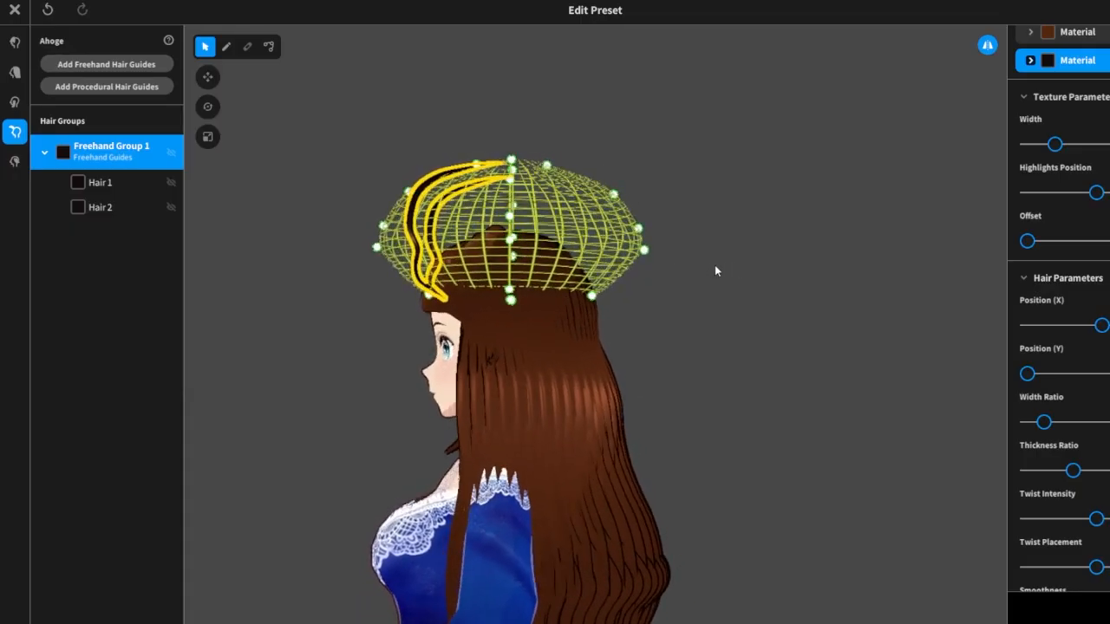
{"action": "mouse_move", "coordinate": [432, 296]}
{"action": "left_mouse_down"}
{"action": "mouse_move", "coordinate": [420, 312]}
{"action": "mouse_move", "coordinate": [426, 291]}
{"action": "left_mouse_up"}
{"action": "mouse_move", "coordinate": [785, 266]}
{"action": "right_mouse_down"}
{"action": "mouse_move", "coordinate": [810, 270]}
{"action": "mouse_move", "coordinate": [796, 271]}
{"action": "right_mouse_up"}
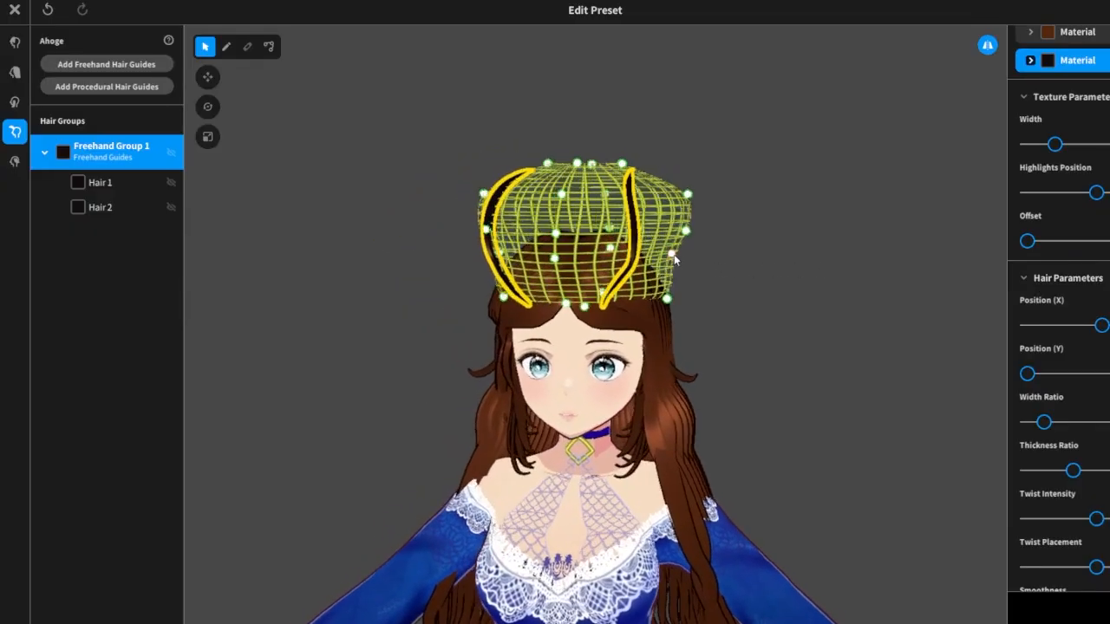
Reshape the cage from the front by widening the lower side points, narrowing the upper side points and spreading the top points.
{"action": "left_click_drag", "start_coordinate": [673, 255], "coordinate": [690, 264]}
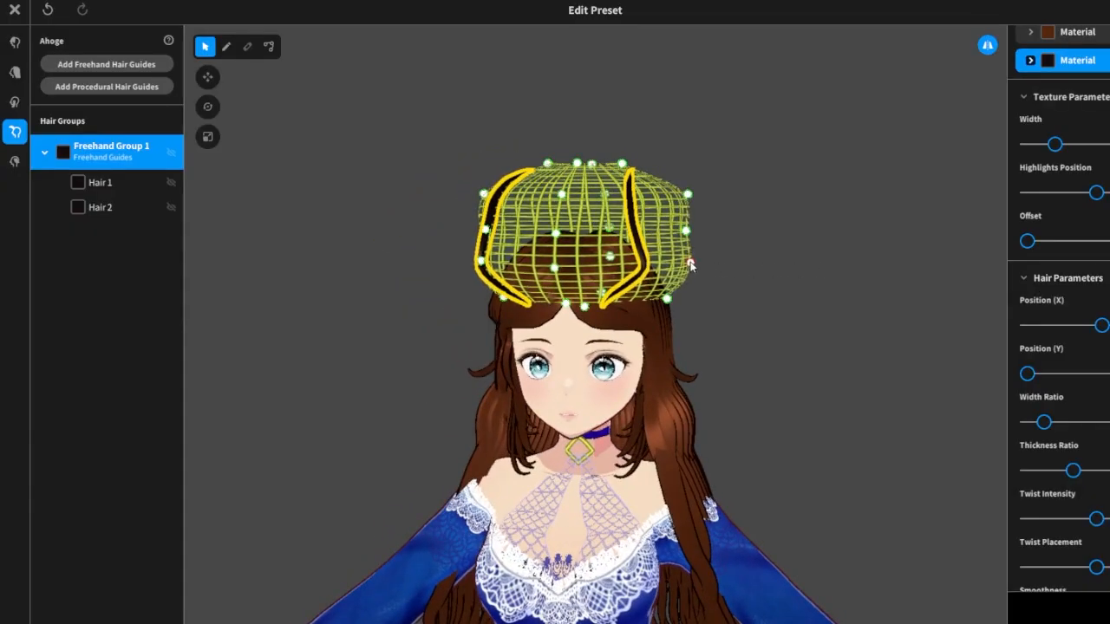
{"action": "right_click_drag", "start_coordinate": [756, 248], "coordinate": [763, 252]}
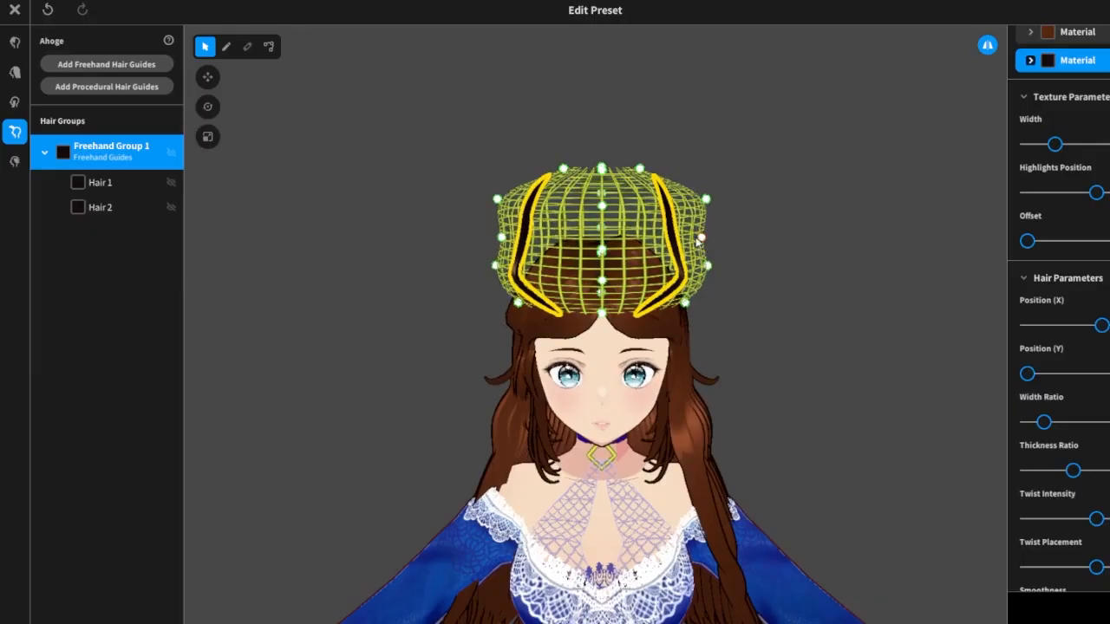
{"action": "left_click_drag", "start_coordinate": [698, 239], "coordinate": [689, 241]}
{"action": "left_click_drag", "start_coordinate": [704, 201], "coordinate": [684, 210]}
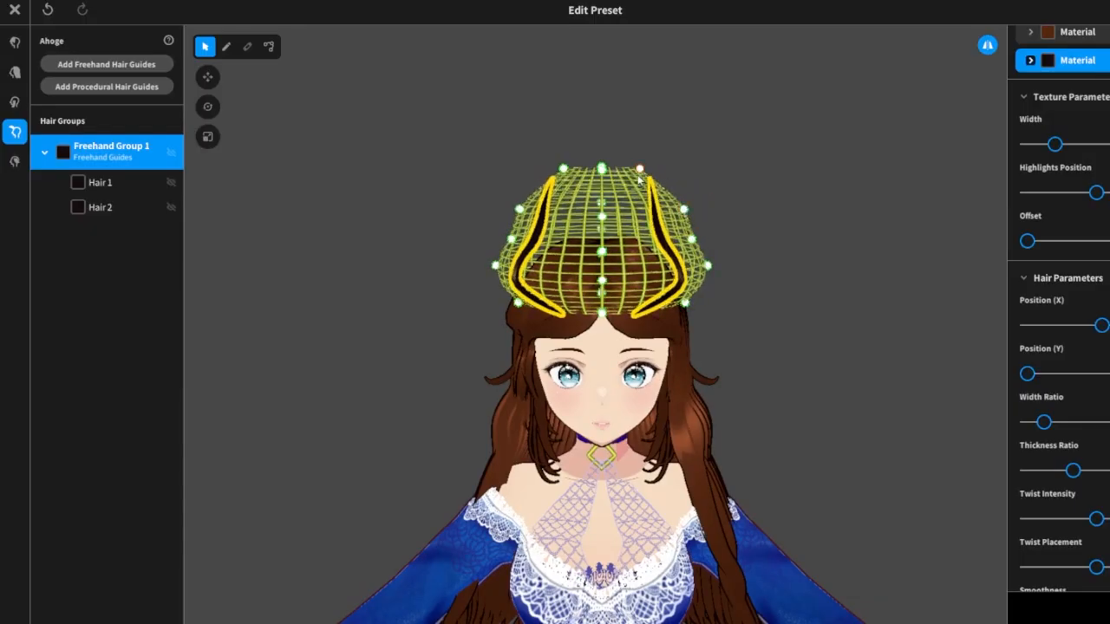
{"action": "left_click_drag", "start_coordinate": [639, 170], "coordinate": [685, 189]}
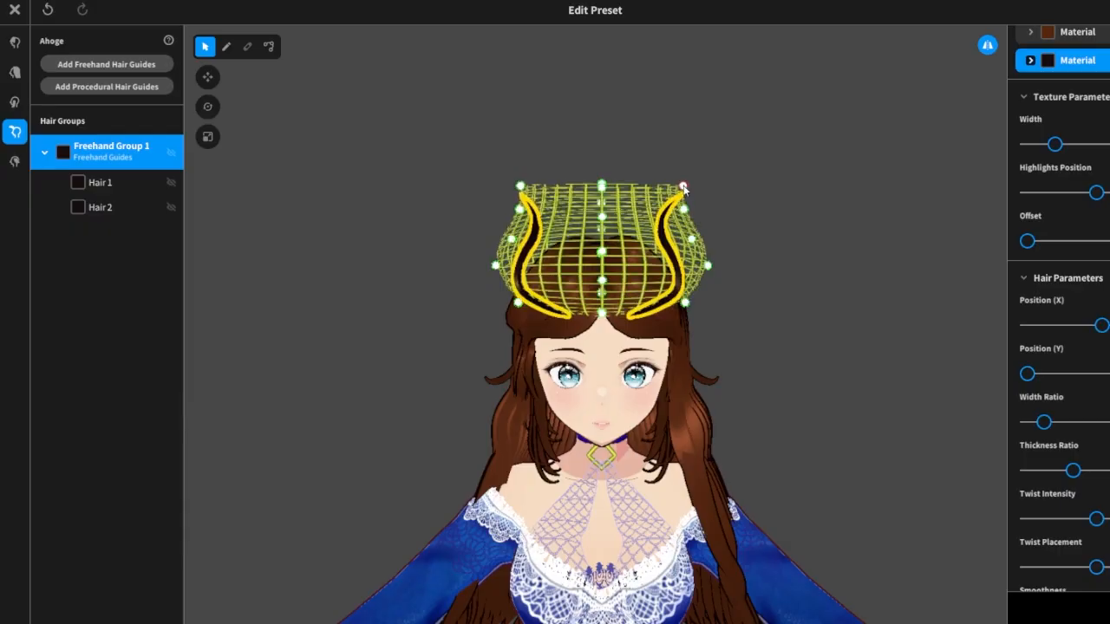
{"action": "right_click_drag", "start_coordinate": [807, 223], "coordinate": [754, 196]}
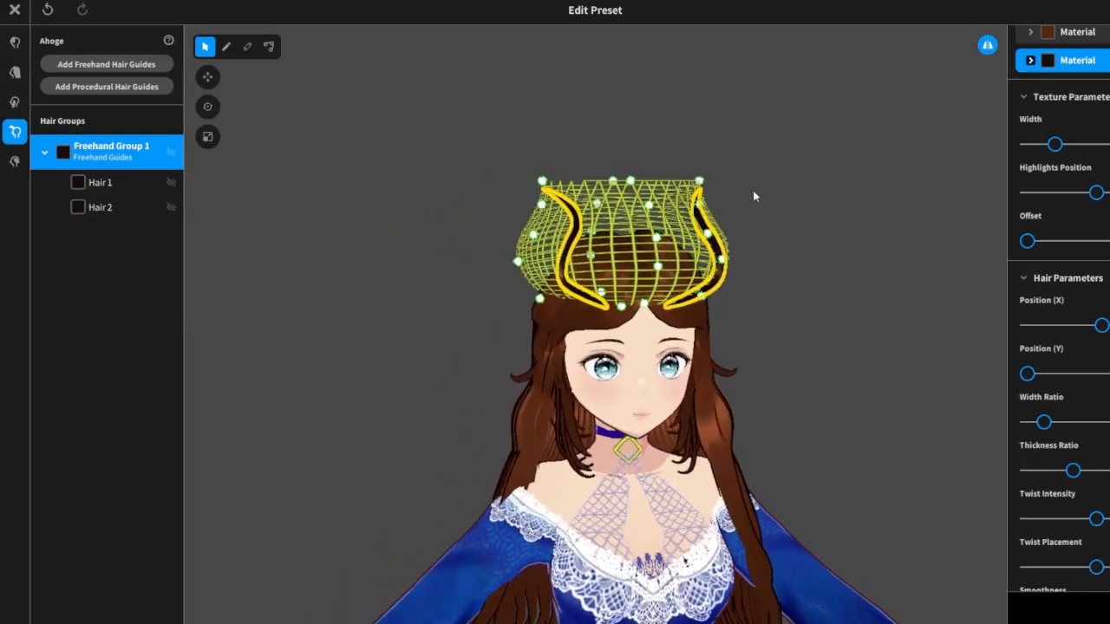
{"action": "left_click", "coordinate": [337, 112]}
{"action": "right_click_drag", "start_coordinate": [824, 204], "coordinate": [885, 219]}
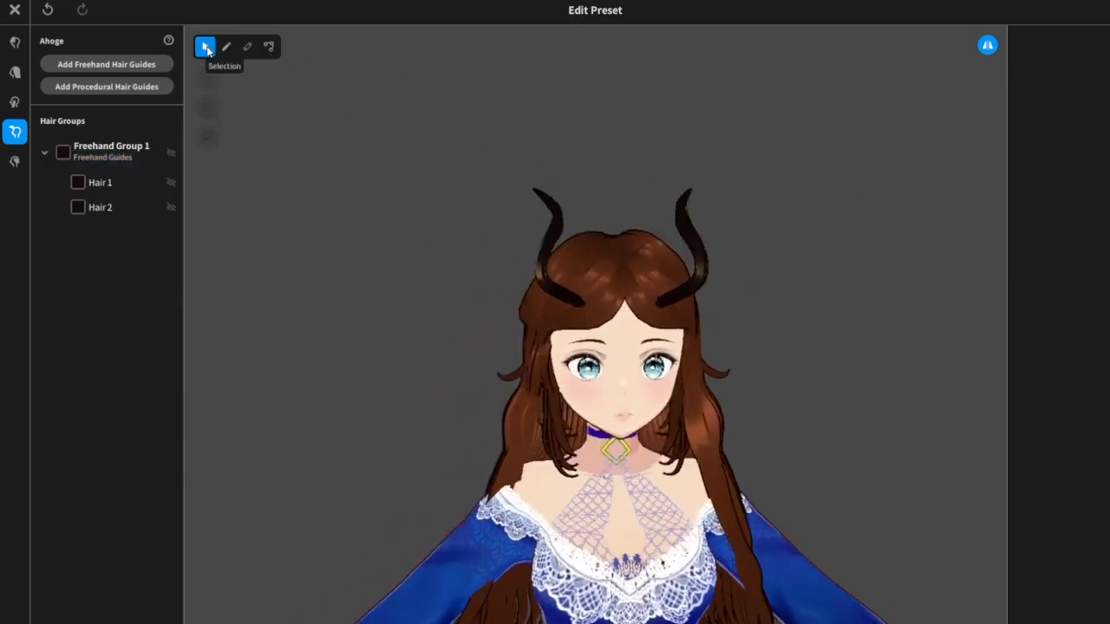
Flare the top rim of Freehand Group 1's cage outward at the front and side, and check the resulting strand shape.
{"action": "left_click", "coordinate": [98, 157]}
{"action": "mouse_move", "coordinate": [778, 165]}
{"action": "right_mouse_down"}
{"action": "mouse_move", "coordinate": [816, 179]}
{"action": "mouse_move", "coordinate": [804, 177]}
{"action": "right_mouse_up"}
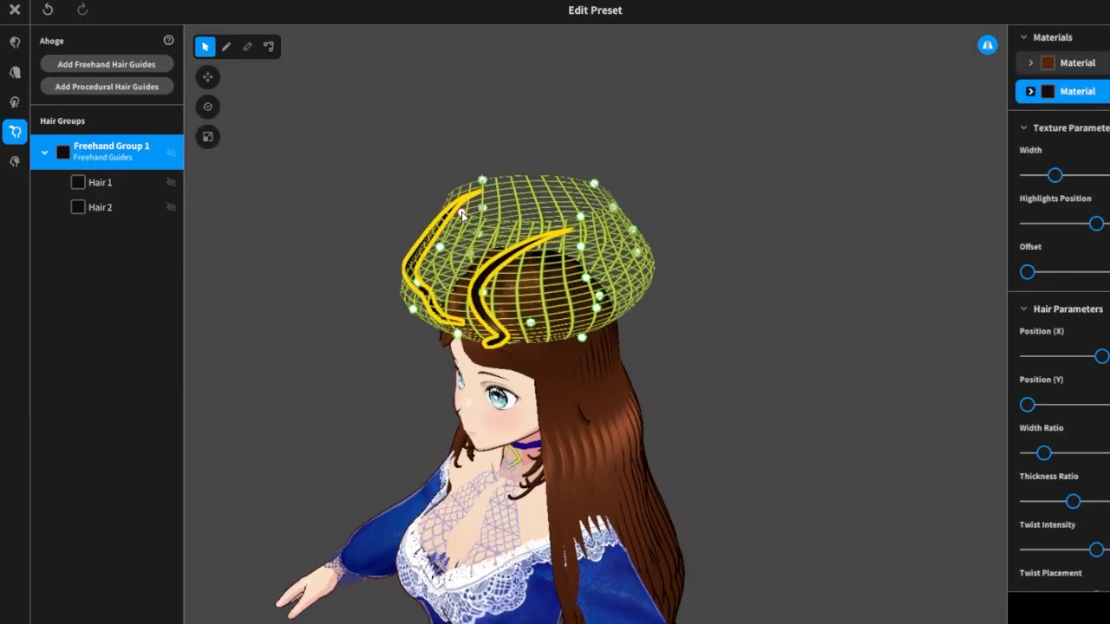
{"action": "mouse_move", "coordinate": [474, 211]}
{"action": "left_mouse_down"}
{"action": "mouse_move", "coordinate": [484, 174]}
{"action": "mouse_move", "coordinate": [467, 171]}
{"action": "left_mouse_up"}
{"action": "left_click_drag", "start_coordinate": [593, 181], "coordinate": [640, 176]}
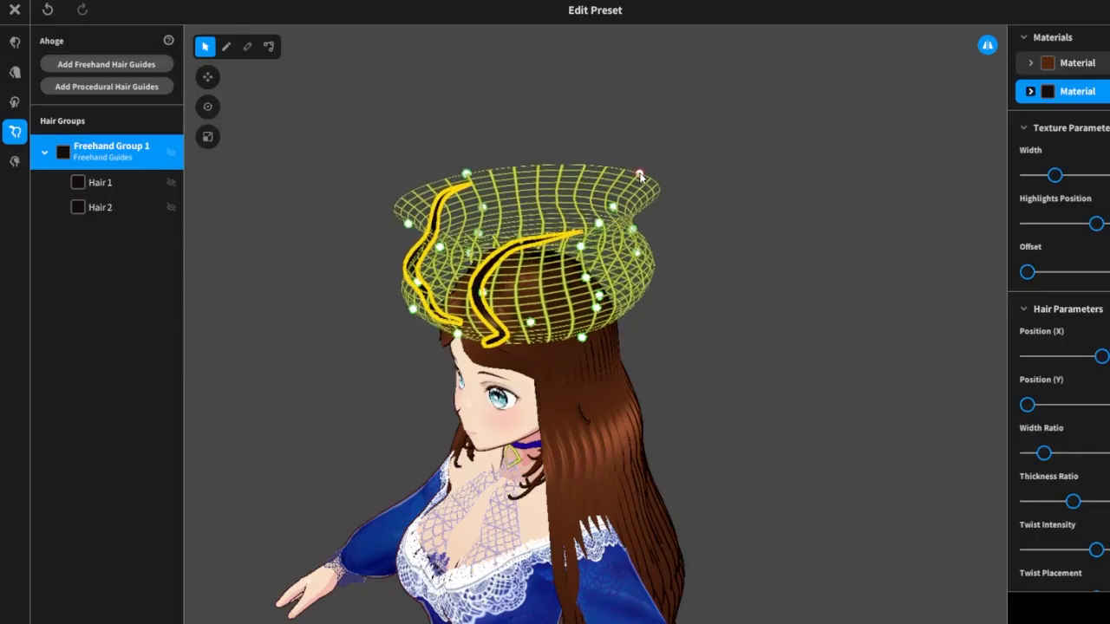
{"action": "right_click_drag", "start_coordinate": [752, 215], "coordinate": [775, 211]}
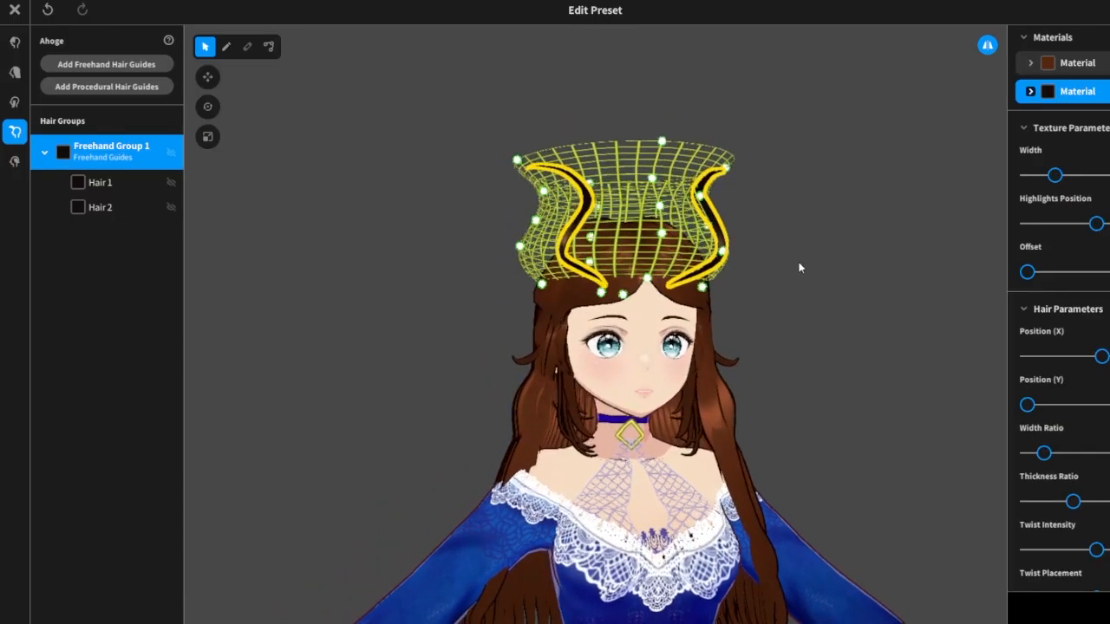
{"action": "right_click_drag", "start_coordinate": [800, 267], "coordinate": [778, 261]}
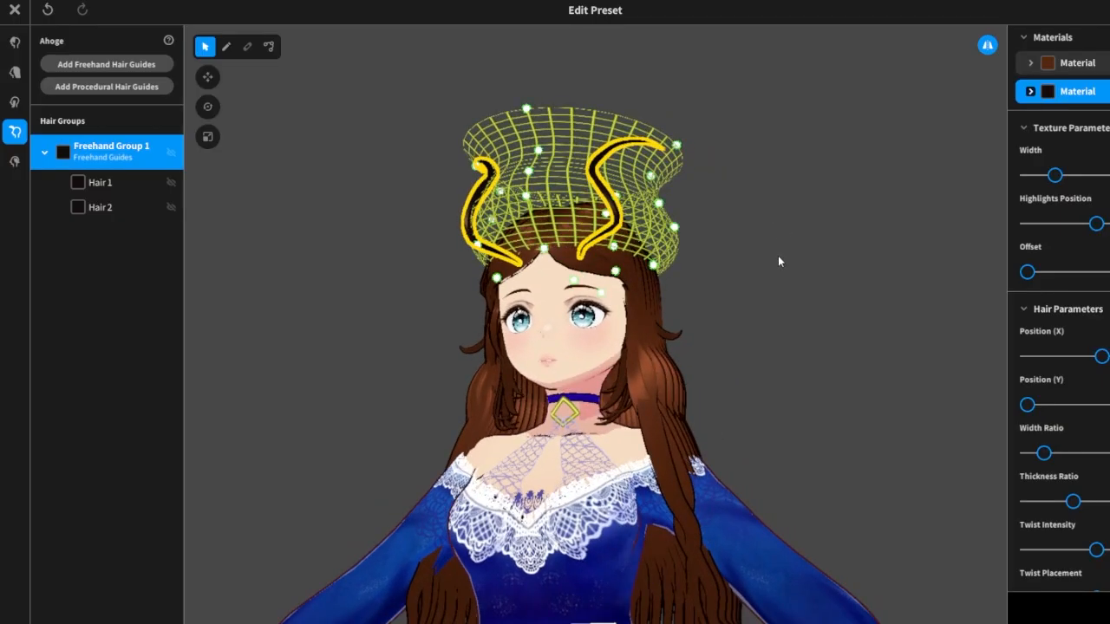
{"action": "left_click", "coordinate": [851, 289]}
{"action": "mouse_move", "coordinate": [833, 315]}
{"action": "right_mouse_down"}
{"action": "mouse_move", "coordinate": [859, 322]}
{"action": "mouse_move", "coordinate": [852, 334]}
{"action": "mouse_move", "coordinate": [839, 331]}
{"action": "right_mouse_up"}
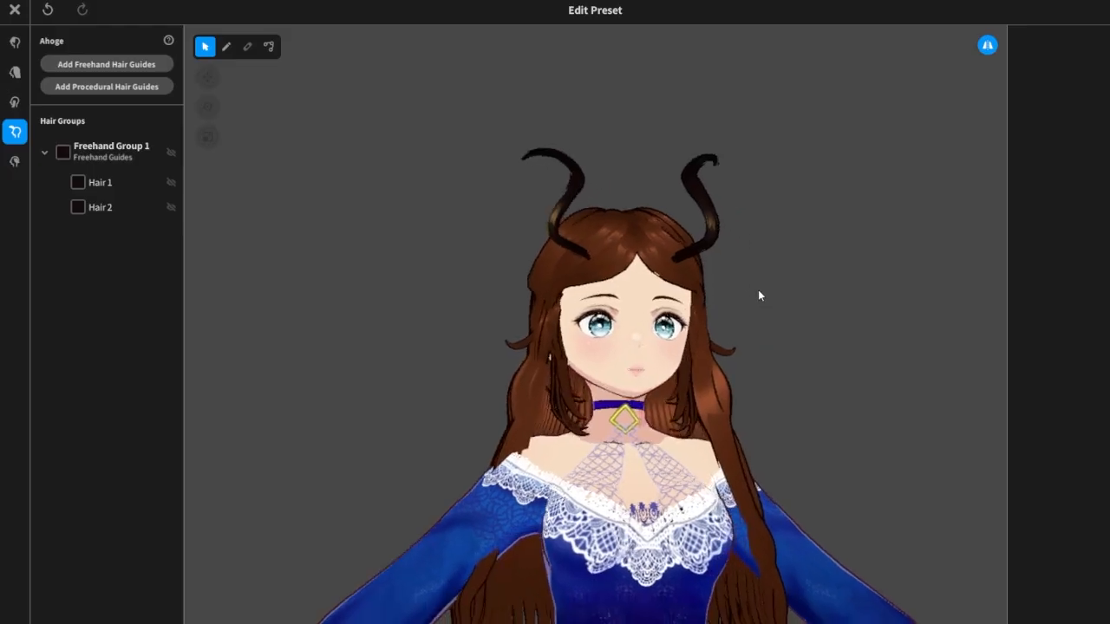
Reselect Freehand Group 1, raise the cage's lower side points and pull its lower front points outward and down.
{"action": "left_click", "coordinate": [84, 193]}
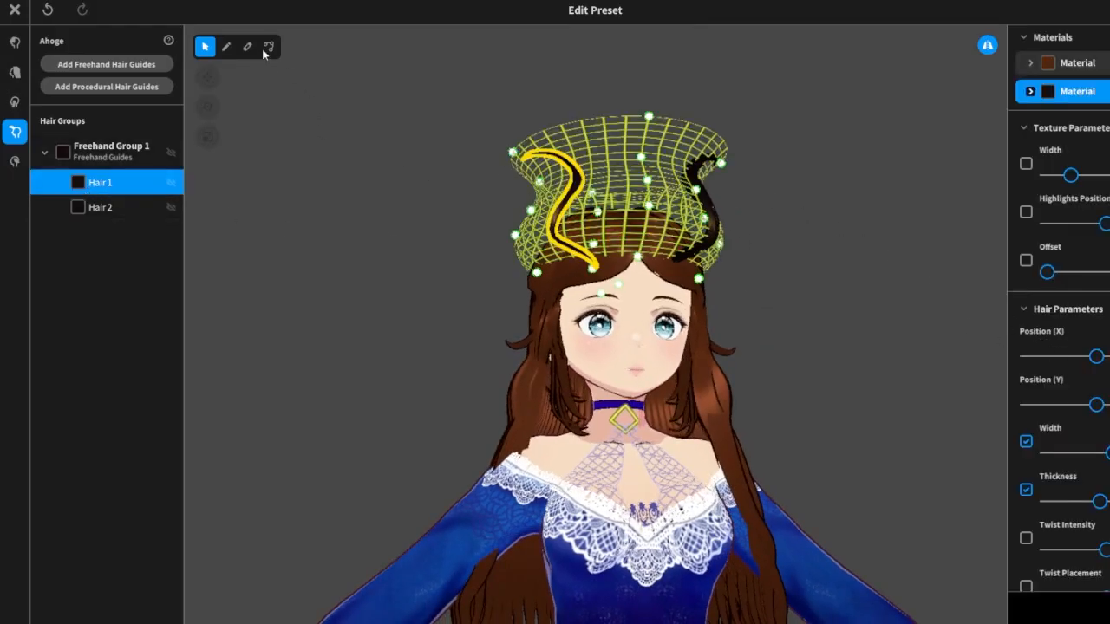
{"action": "left_click", "coordinate": [116, 154]}
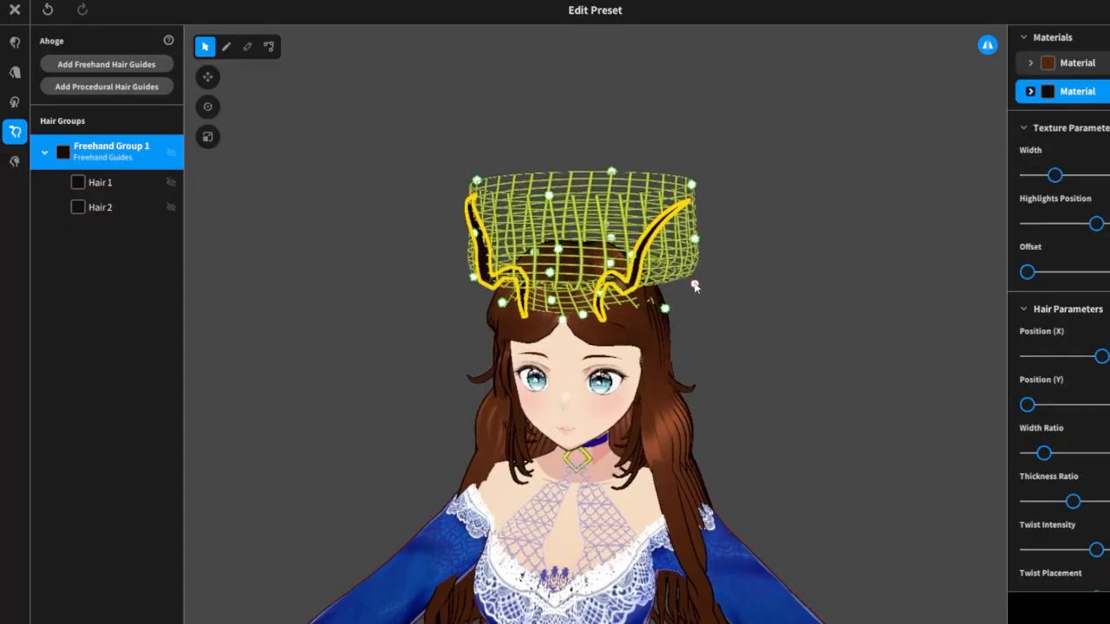
{"action": "left_click_drag", "start_coordinate": [695, 285], "coordinate": [694, 270]}
{"action": "right_click_drag", "start_coordinate": [755, 338], "coordinate": [709, 317]}
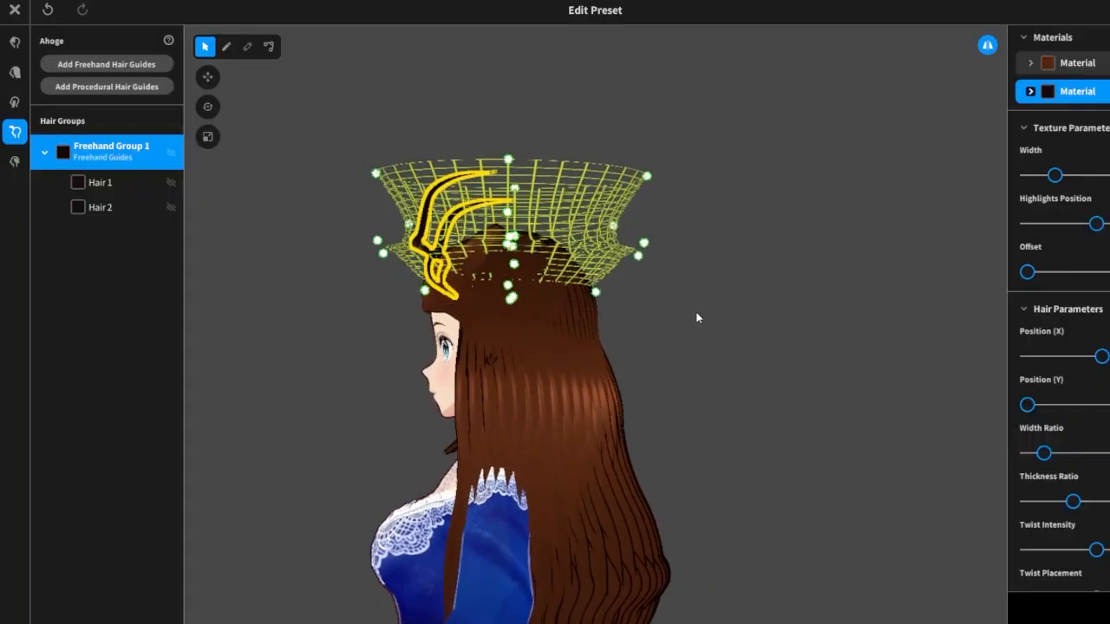
{"action": "left_click_drag", "start_coordinate": [386, 259], "coordinate": [348, 295]}
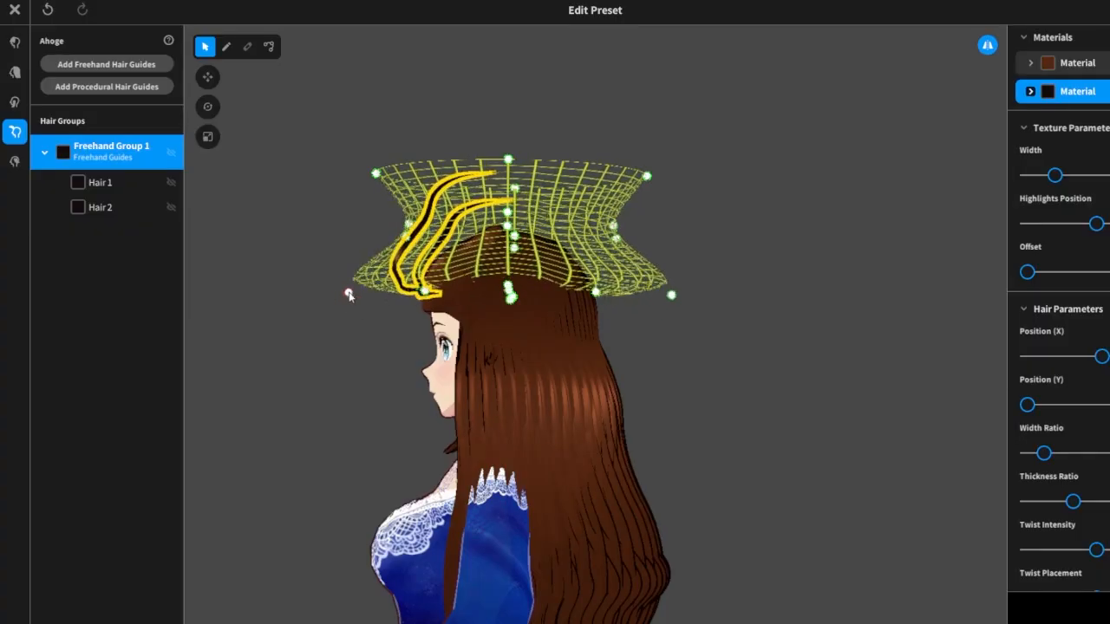
Move the cage's bottom front control point inward and up, and inspect the strands without the cage.
{"action": "right_click_drag", "start_coordinate": [700, 362], "coordinate": [742, 326]}
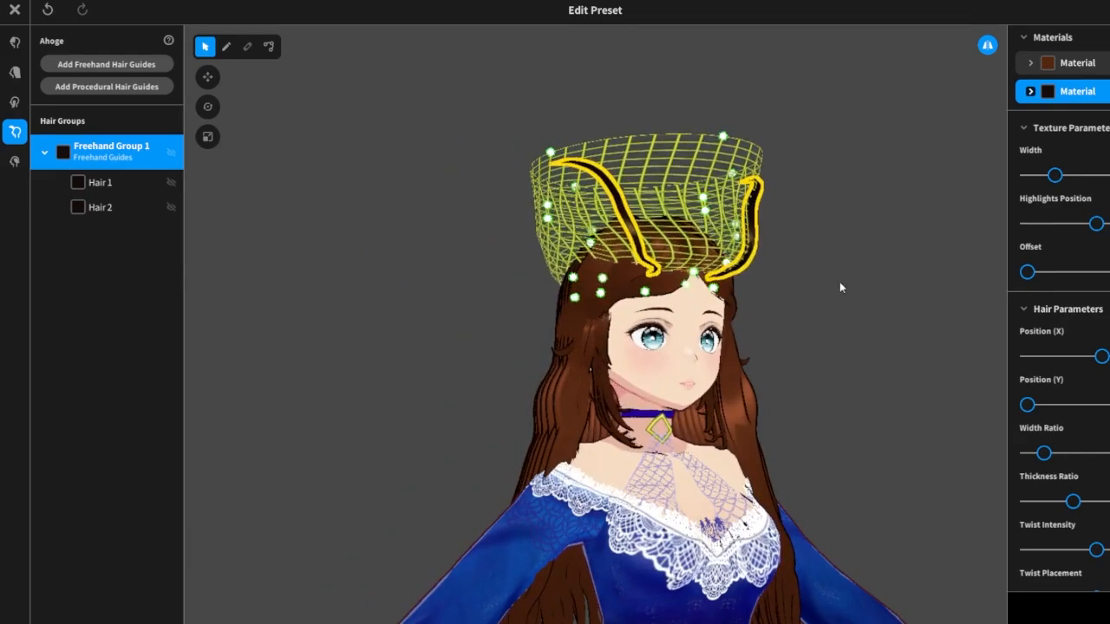
{"action": "right_click_drag", "start_coordinate": [839, 288], "coordinate": [573, 297]}
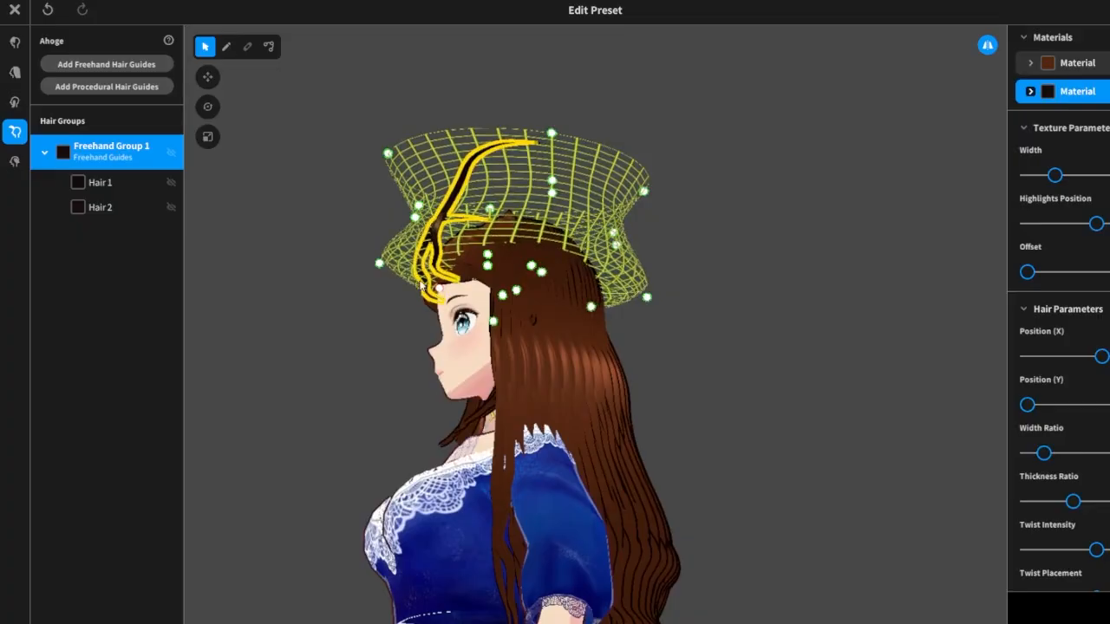
{"action": "left_click_drag", "start_coordinate": [422, 282], "coordinate": [456, 277]}
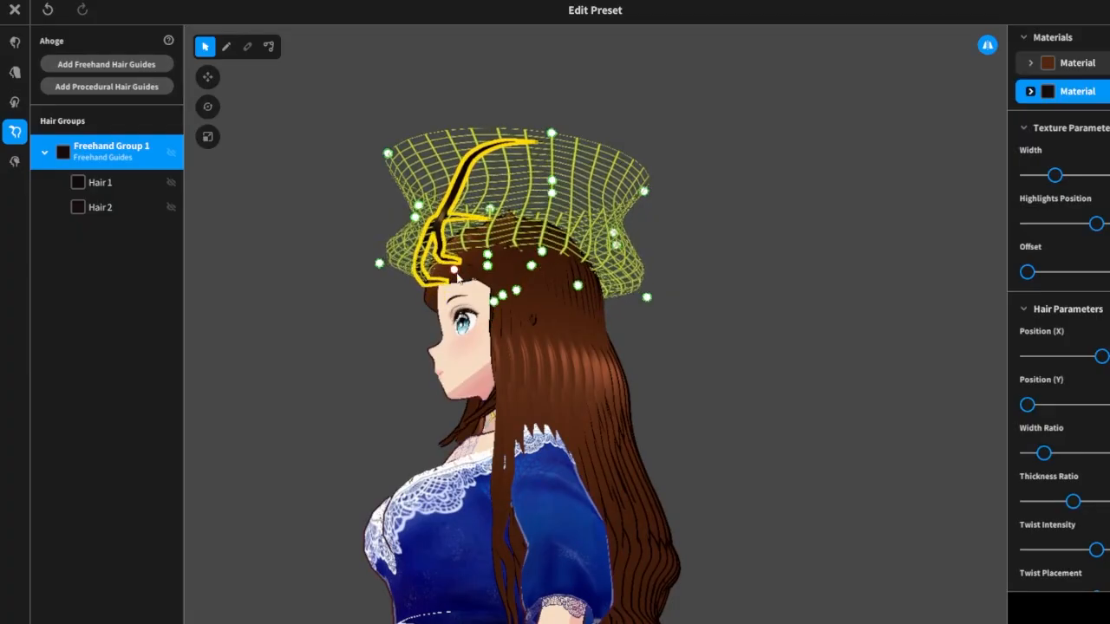
{"action": "left_click", "coordinate": [818, 290]}
{"action": "right_click_drag", "start_coordinate": [819, 297], "coordinate": [863, 304]}
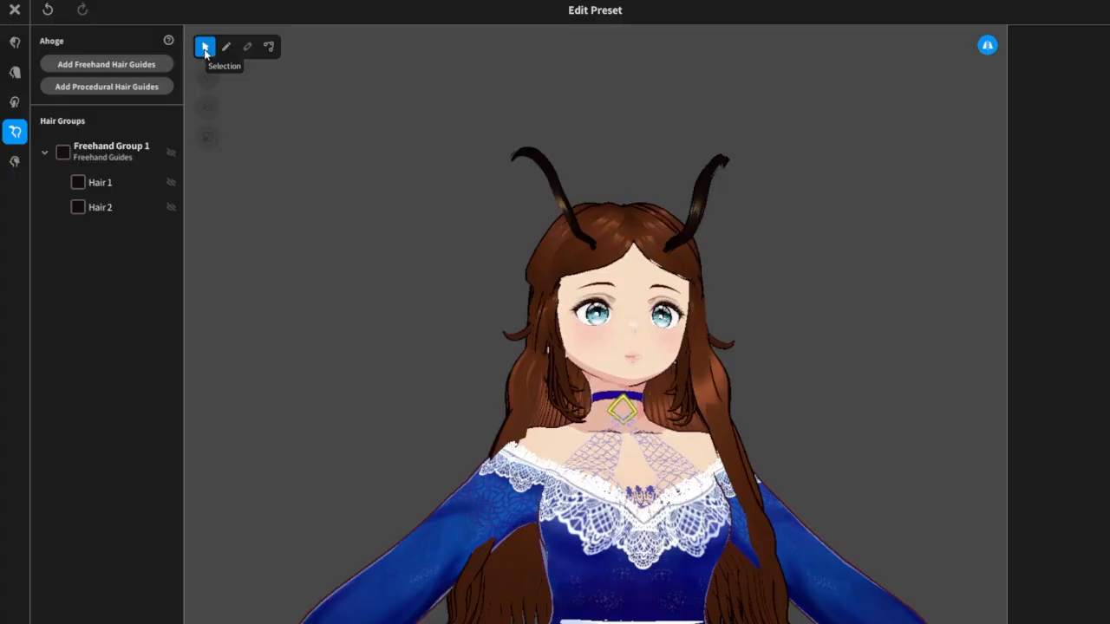
Show the cage through Hair 1 and pull its middle control points inward to narrow it below the flared rim.
{"action": "left_click", "coordinate": [101, 183]}
{"action": "left_click_drag", "start_coordinate": [477, 246], "coordinate": [686, 210]}
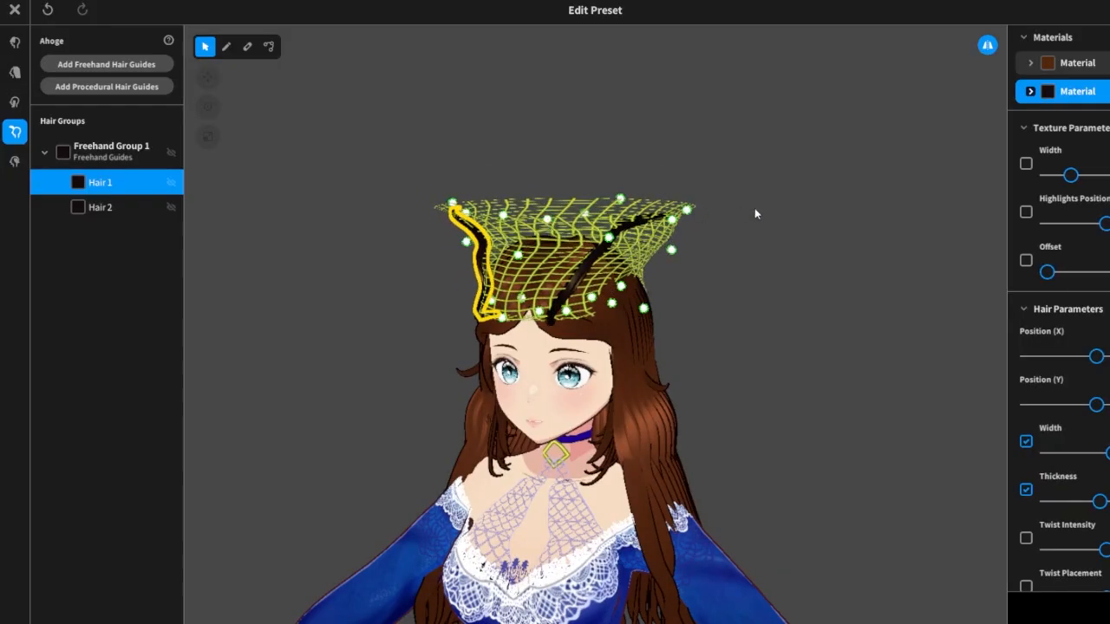
{"action": "left_click_drag", "start_coordinate": [754, 213], "coordinate": [528, 234]}
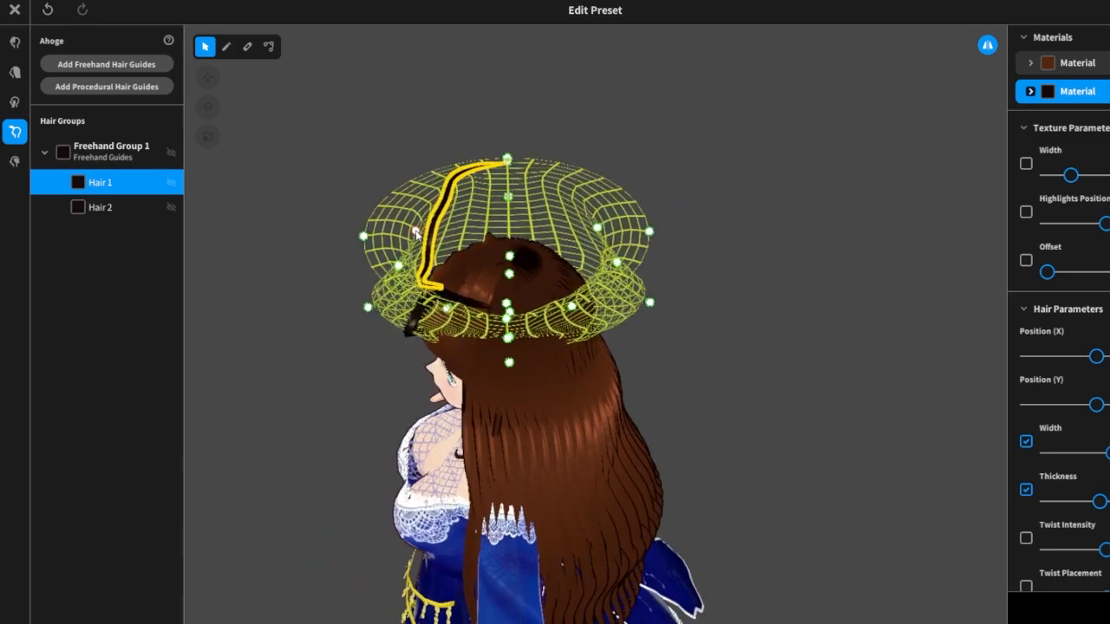
{"action": "left_click", "coordinate": [508, 159]}
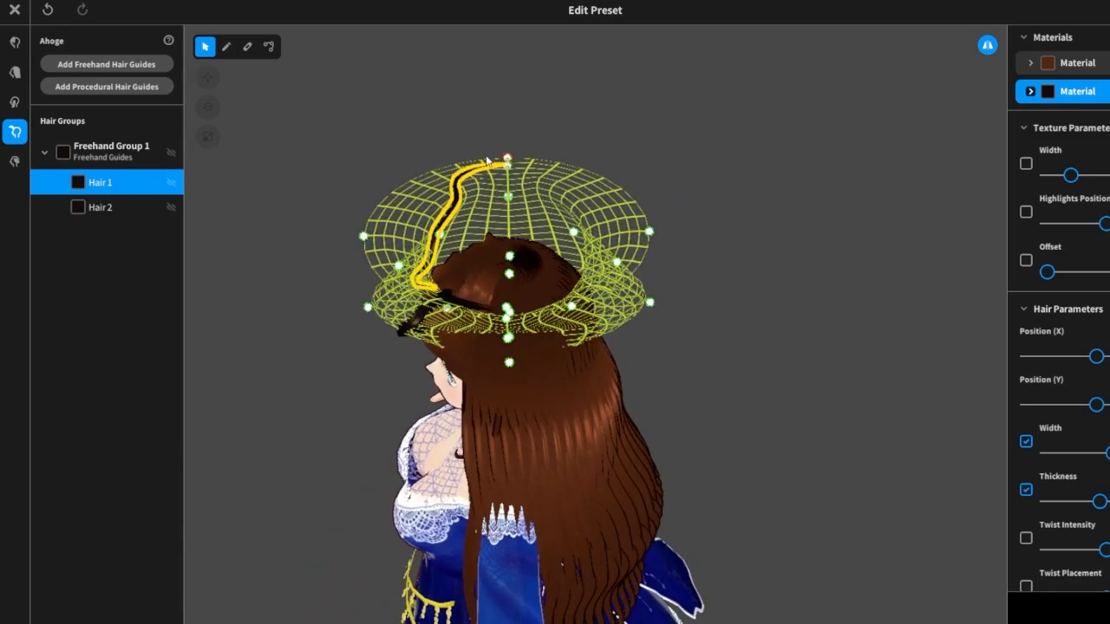
{"action": "right_click_drag", "start_coordinate": [665, 161], "coordinate": [604, 139]}
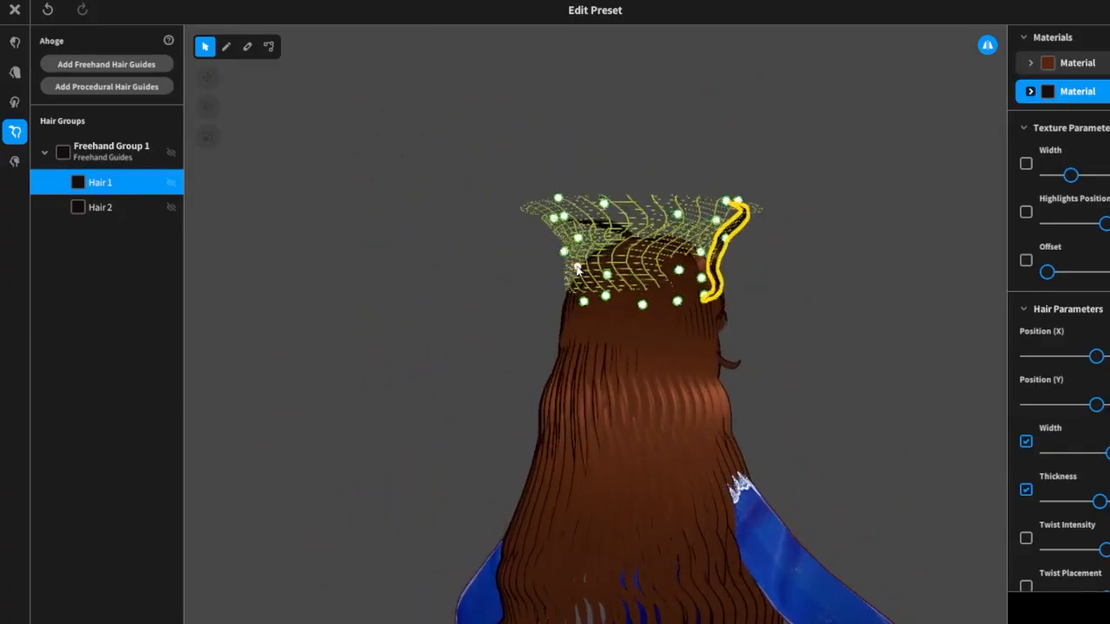
{"action": "right_click_drag", "start_coordinate": [817, 278], "coordinate": [803, 302]}
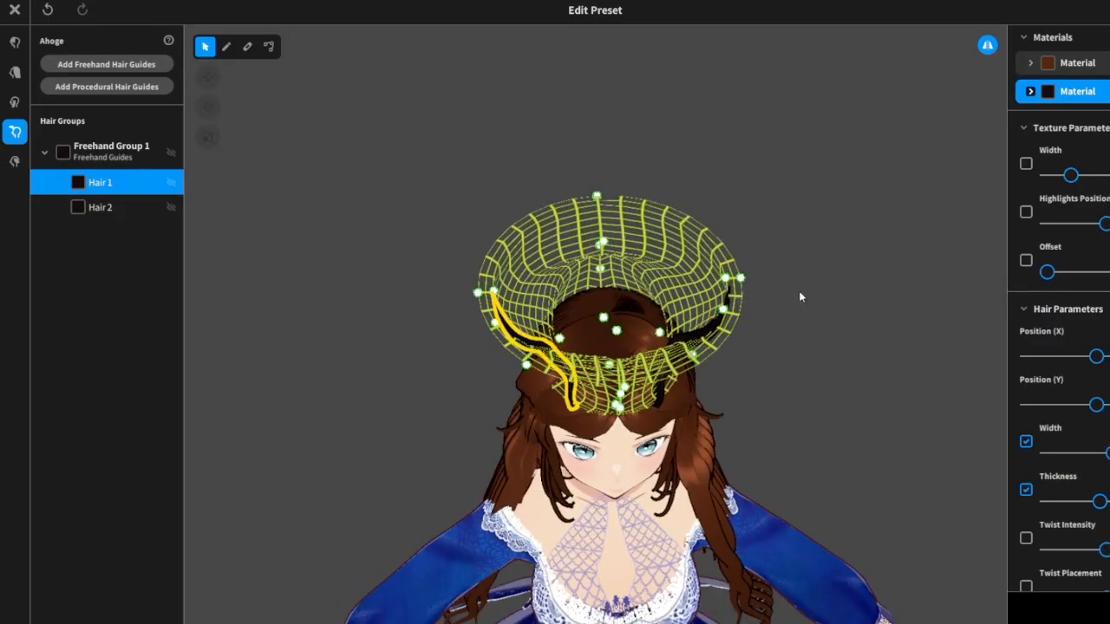
Delete the Hair 1 and Hair 2 strands from Freehand Group 1.
{"action": "right_click", "coordinate": [110, 191]}
{"action": "left_click", "coordinate": [164, 243]}
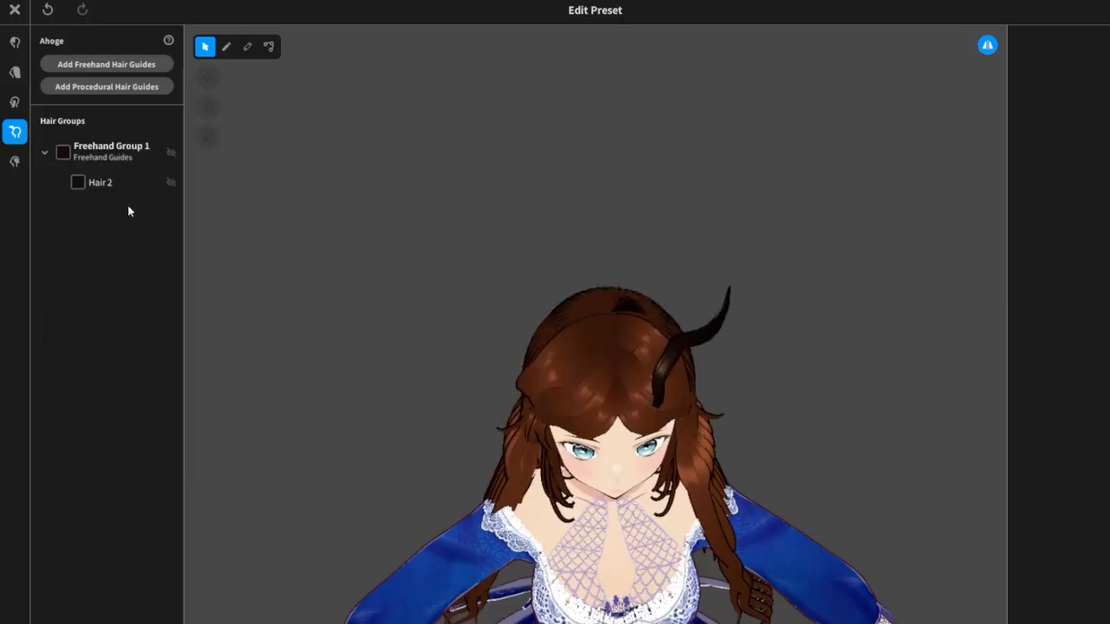
{"action": "right_click", "coordinate": [96, 181]}
{"action": "left_click", "coordinate": [124, 232]}
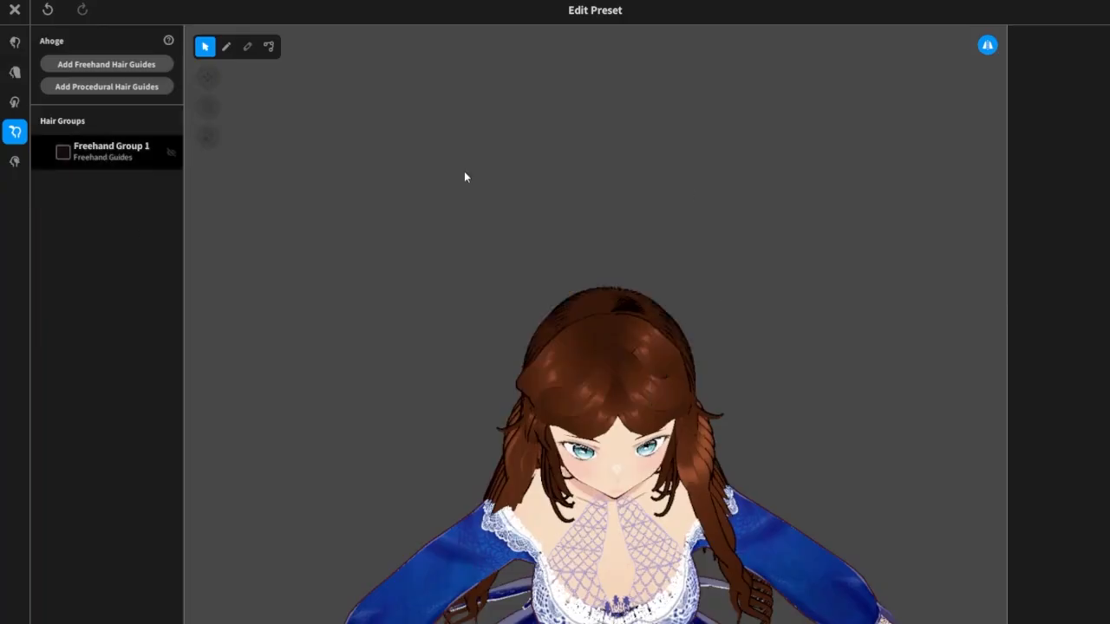
Brush a mirrored pair of strands on Freehand Group 1's flared cage, undo it, and brush another pair around the upper rim.
{"action": "mouse_move", "coordinate": [834, 215]}
{"action": "right_mouse_down"}
{"action": "mouse_move", "coordinate": [825, 195]}
{"action": "mouse_move", "coordinate": [850, 205]}
{"action": "right_mouse_up"}
{"action": "left_click", "coordinate": [120, 165]}
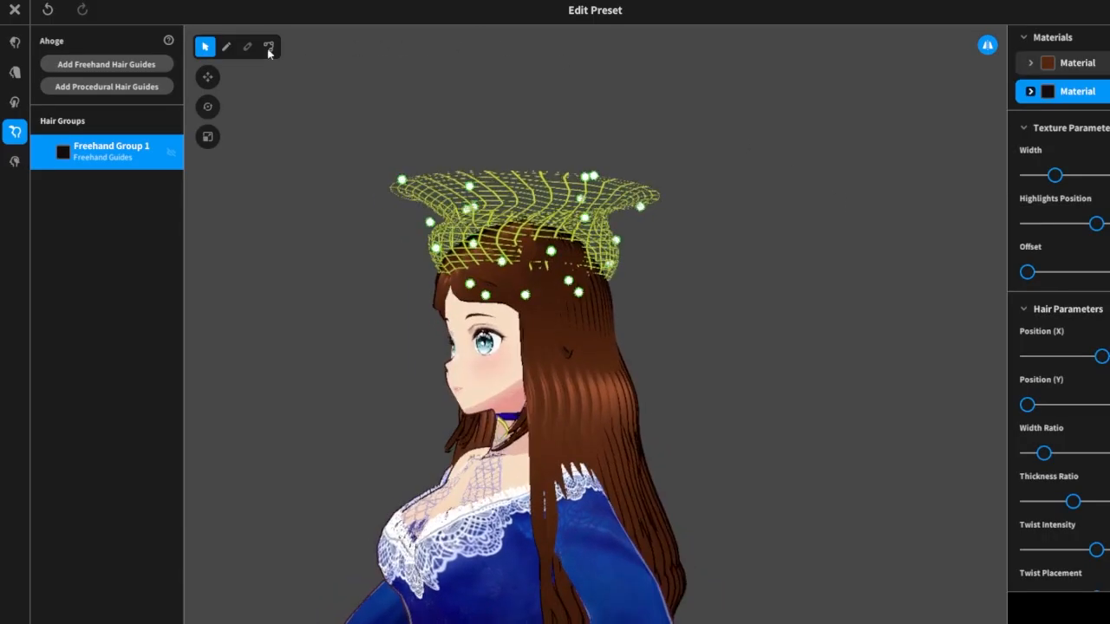
{"action": "left_click", "coordinate": [226, 47]}
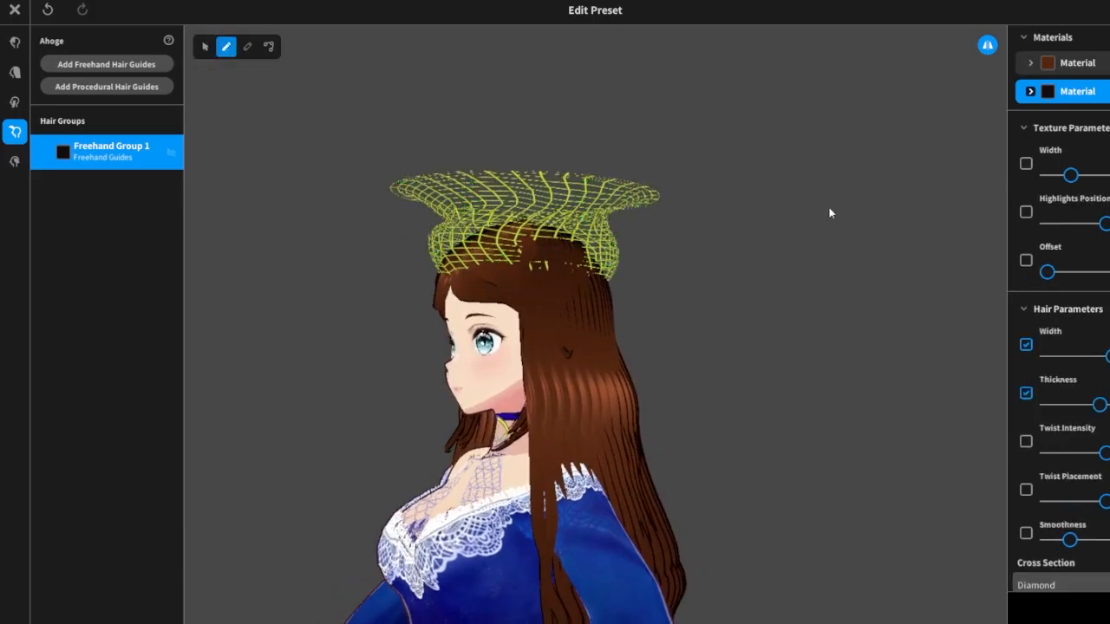
{"action": "mouse_move", "coordinate": [830, 211]}
{"action": "right_mouse_down"}
{"action": "mouse_move", "coordinate": [823, 255]}
{"action": "mouse_move", "coordinate": [759, 265]}
{"action": "mouse_move", "coordinate": [879, 263]}
{"action": "right_mouse_up"}
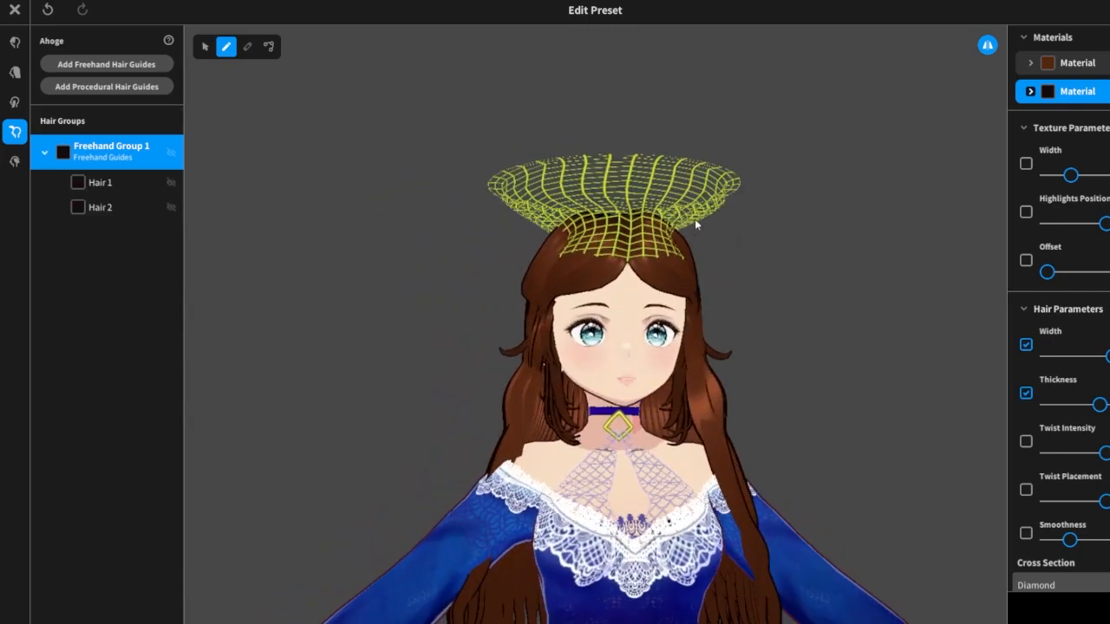
{"action": "mouse_move", "coordinate": [793, 218]}
{"action": "right_mouse_down"}
{"action": "mouse_move", "coordinate": [726, 240]}
{"action": "mouse_move", "coordinate": [741, 249]}
{"action": "mouse_move", "coordinate": [786, 228]}
{"action": "right_mouse_up"}
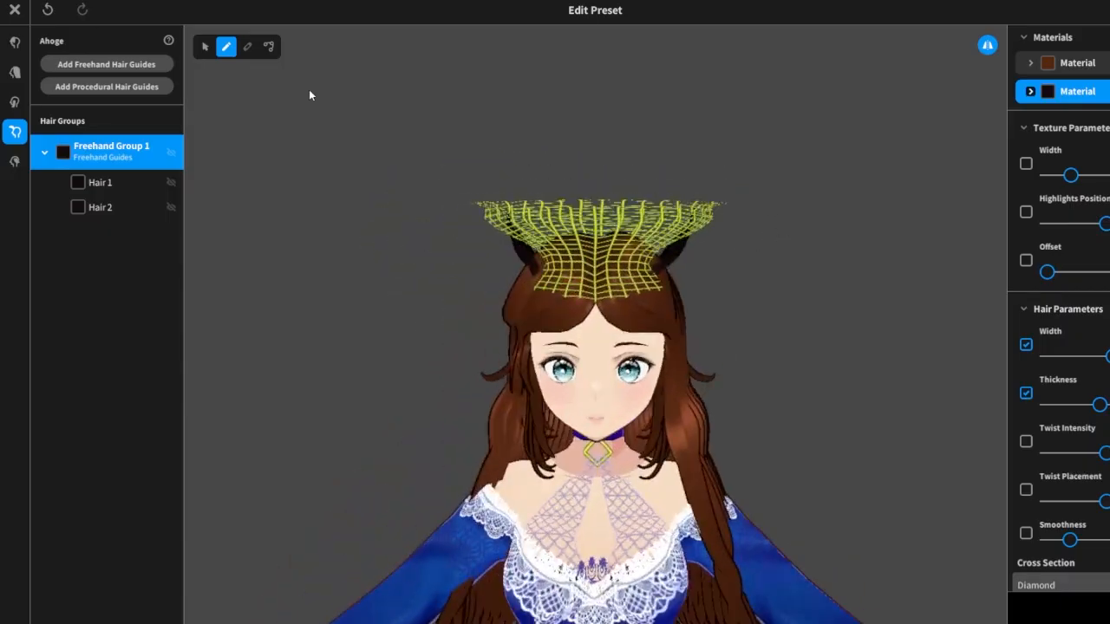
{"action": "left_click", "coordinate": [50, 13]}
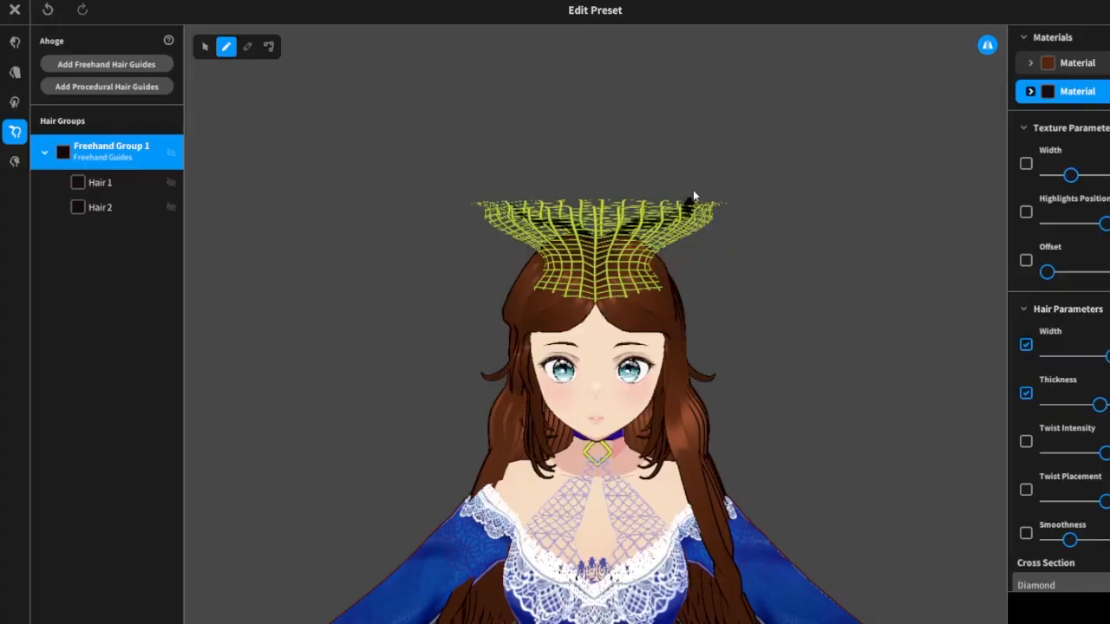
Undo the last mirrored pair of strands brushed around the cage's upper rim.
{"action": "right_click_drag", "start_coordinate": [797, 221], "coordinate": [195, 103]}
{"action": "left_click", "coordinate": [49, 10]}
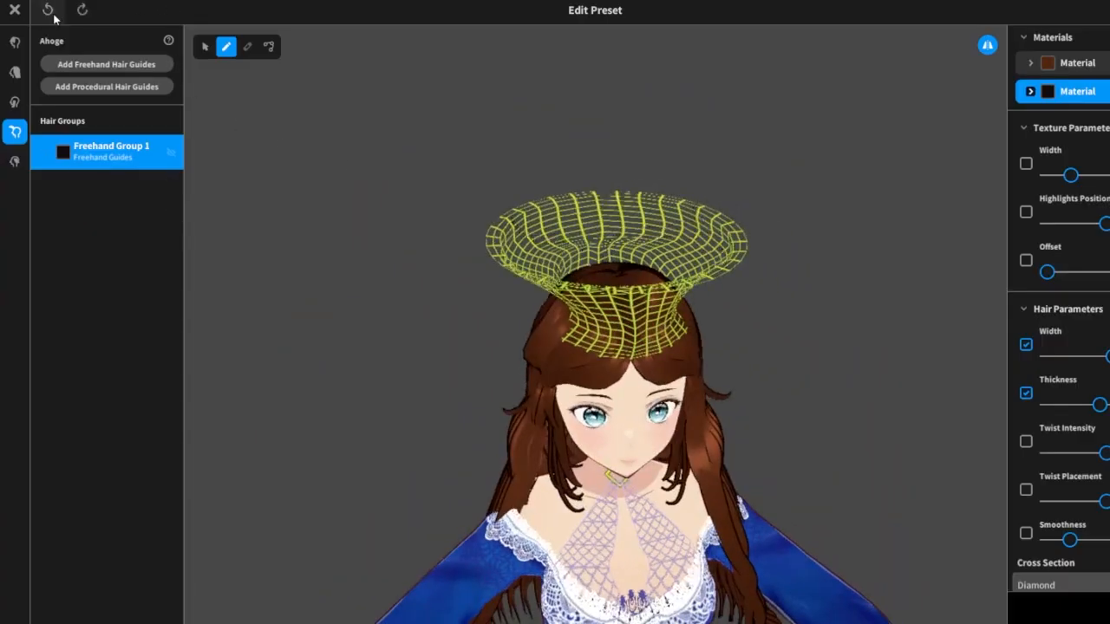
{"action": "mouse_move", "coordinate": [788, 336]}
{"action": "right_mouse_down"}
{"action": "mouse_move", "coordinate": [775, 317]}
{"action": "mouse_move", "coordinate": [761, 321]}
{"action": "mouse_move", "coordinate": [788, 320]}
{"action": "mouse_move", "coordinate": [785, 333]}
{"action": "right_mouse_up"}
Move the cage's lower control points outward to round out the base, and pull the upper rim's side control point slightly inward.
{"action": "left_click", "coordinate": [205, 47]}
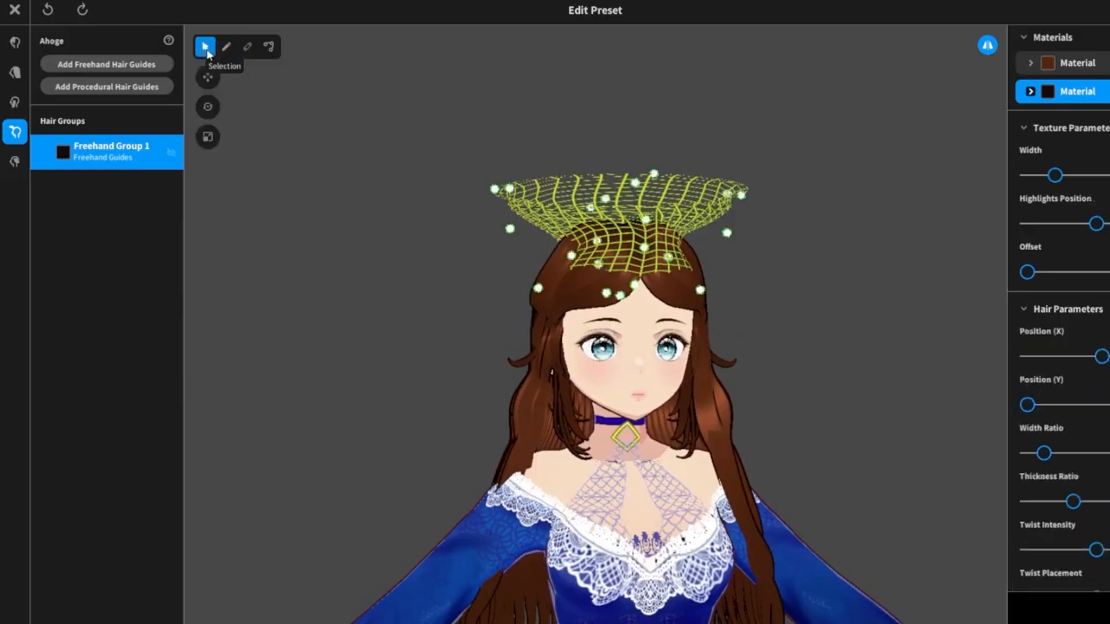
{"action": "mouse_move", "coordinate": [793, 297]}
{"action": "right_mouse_down"}
{"action": "mouse_move", "coordinate": [795, 287]}
{"action": "mouse_move", "coordinate": [803, 295]}
{"action": "mouse_move", "coordinate": [784, 295]}
{"action": "right_mouse_up"}
{"action": "left_click_drag", "start_coordinate": [585, 248], "coordinate": [548, 208]}
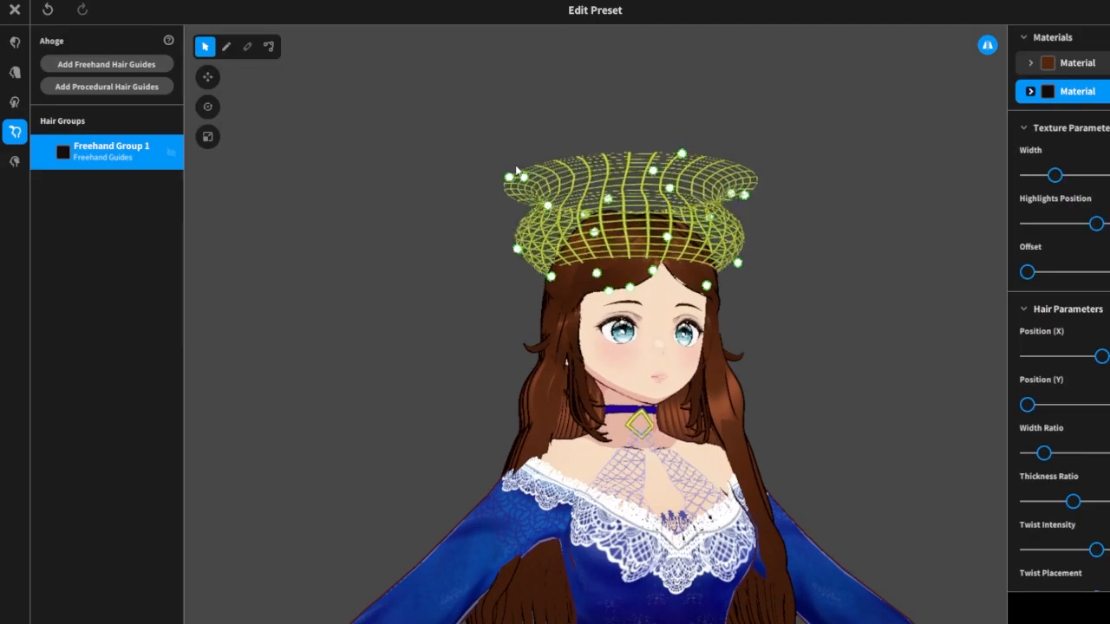
{"action": "left_click_drag", "start_coordinate": [500, 171], "coordinate": [518, 185]}
{"action": "right_click_drag", "start_coordinate": [518, 186], "coordinate": [782, 191]}
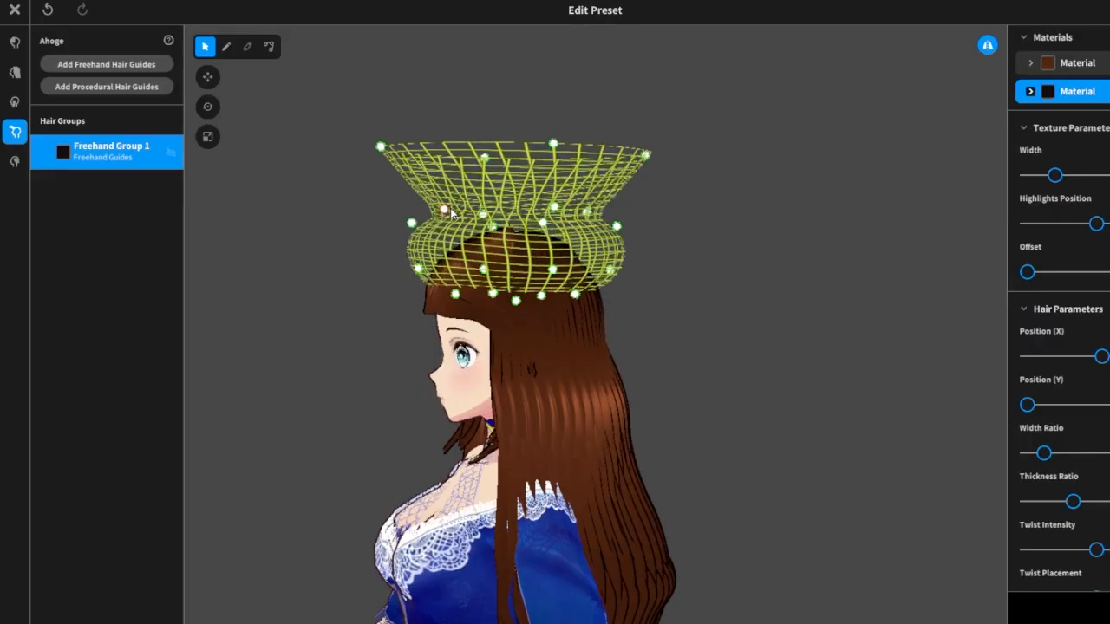
From the side, adjust the cage's front waist control point and move its lower front control point slightly inward and up.
{"action": "left_click_drag", "start_coordinate": [455, 209], "coordinate": [421, 212]}
{"action": "left_click_drag", "start_coordinate": [419, 270], "coordinate": [429, 265]}
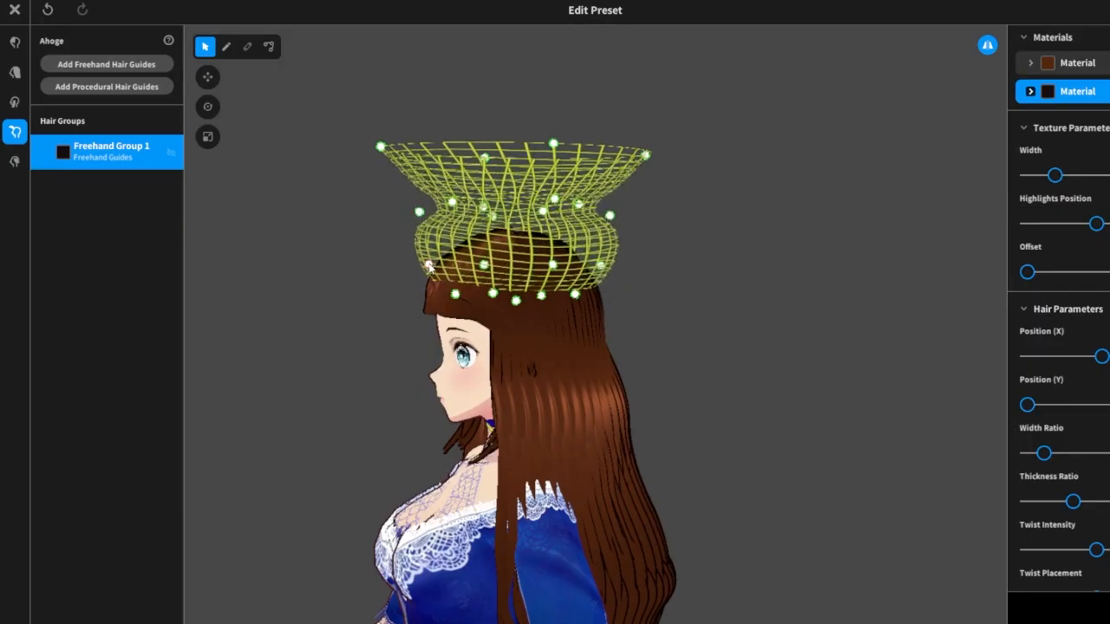
{"action": "right_click_drag", "start_coordinate": [781, 310], "coordinate": [691, 316]}
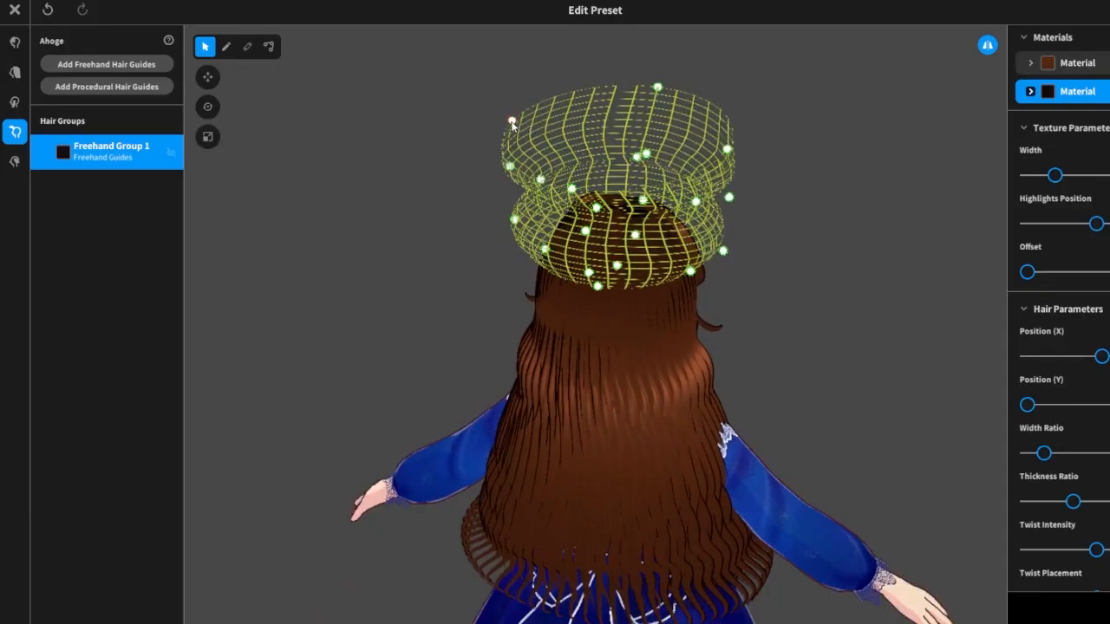
Pull the guide mesh's upper control points inward and down to narrow its top rim above the head.
{"action": "left_click_drag", "start_coordinate": [512, 124], "coordinate": [536, 127]}
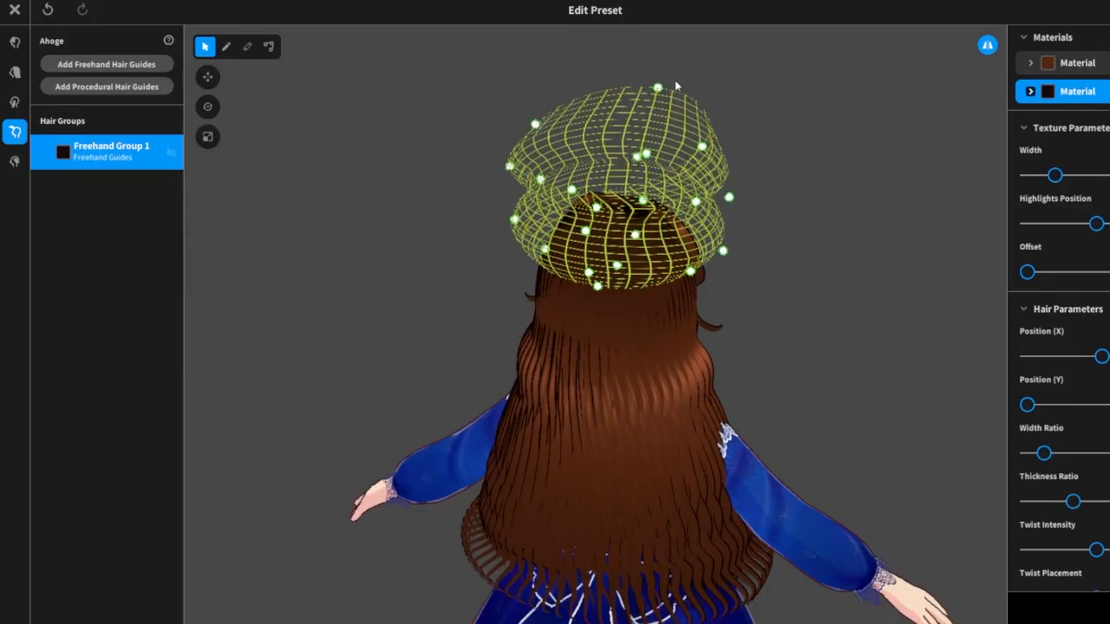
{"action": "left_click_drag", "start_coordinate": [657, 88], "coordinate": [668, 122]}
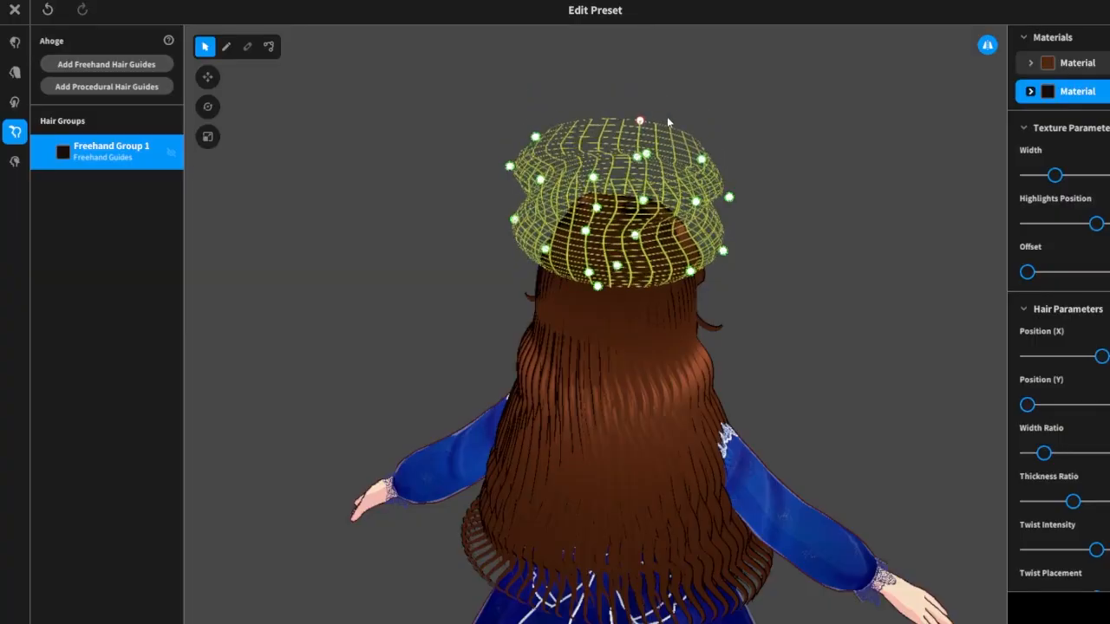
{"action": "right_click_drag", "start_coordinate": [667, 122], "coordinate": [670, 125]}
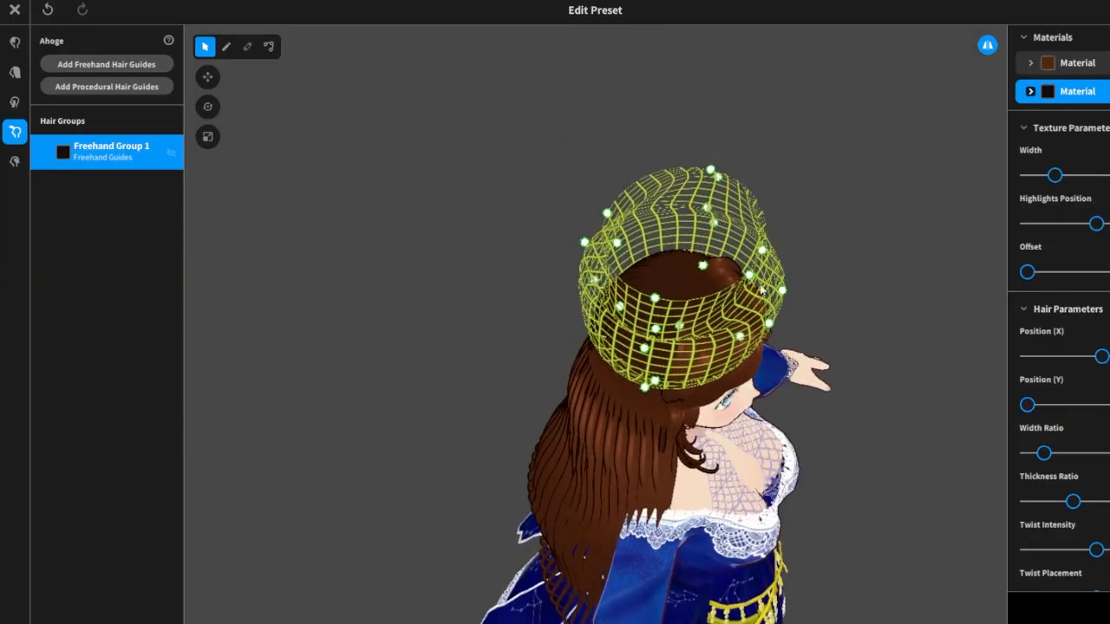
{"action": "left_click_drag", "start_coordinate": [762, 253], "coordinate": [732, 236]}
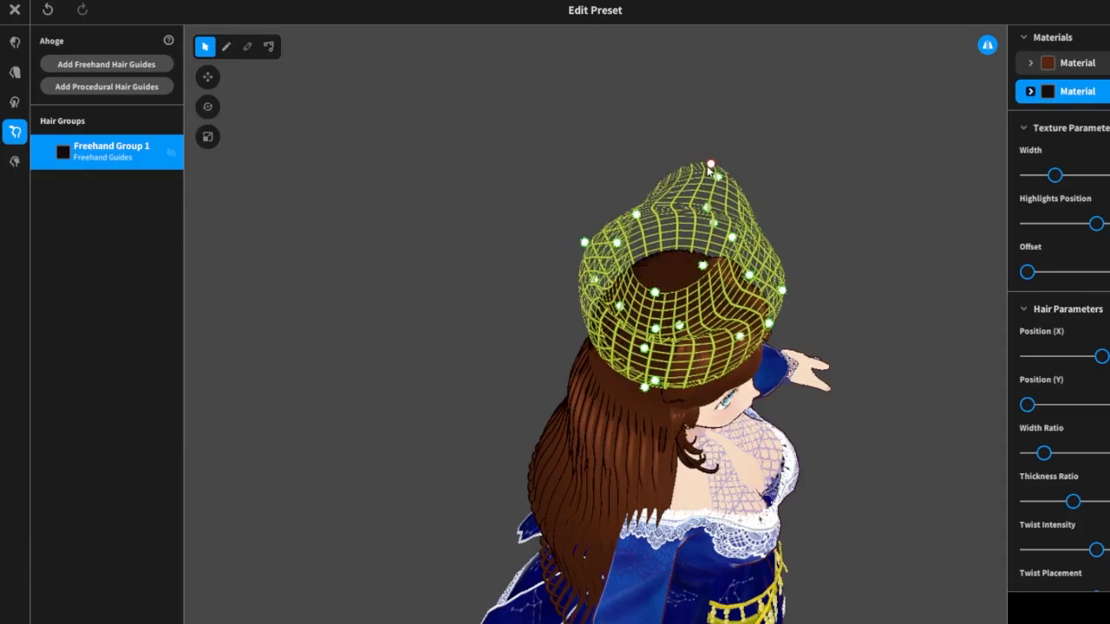
{"action": "left_click_drag", "start_coordinate": [704, 170], "coordinate": [705, 177]}
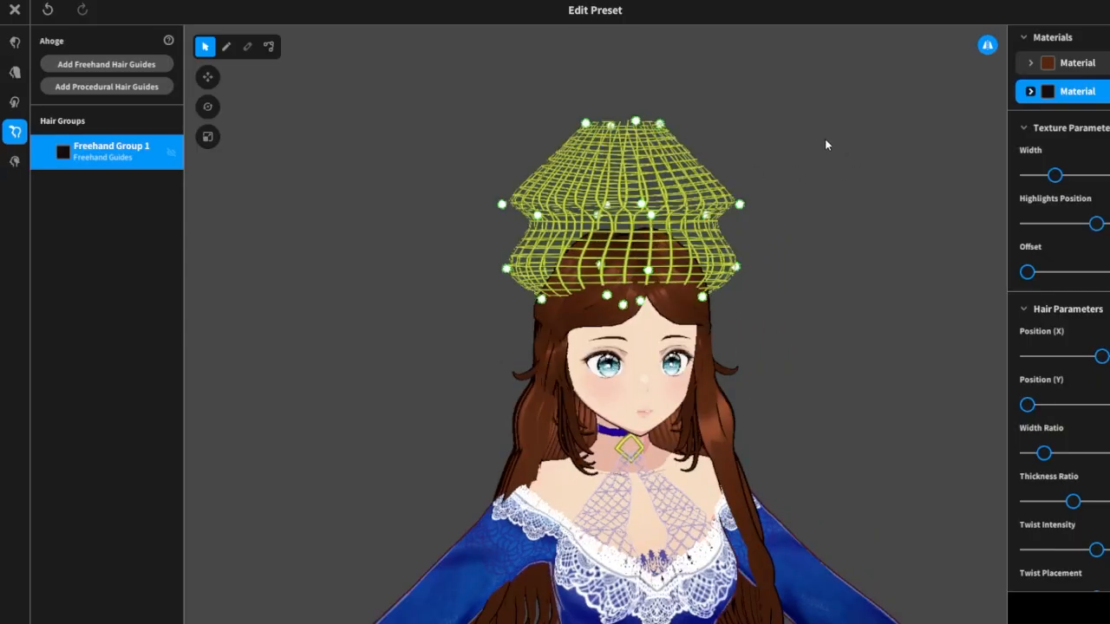
Reshape the middle of the guide mesh from both sides by moving its mid-height control points so it tapers upward.
{"action": "right_click_drag", "start_coordinate": [825, 138], "coordinate": [833, 166]}
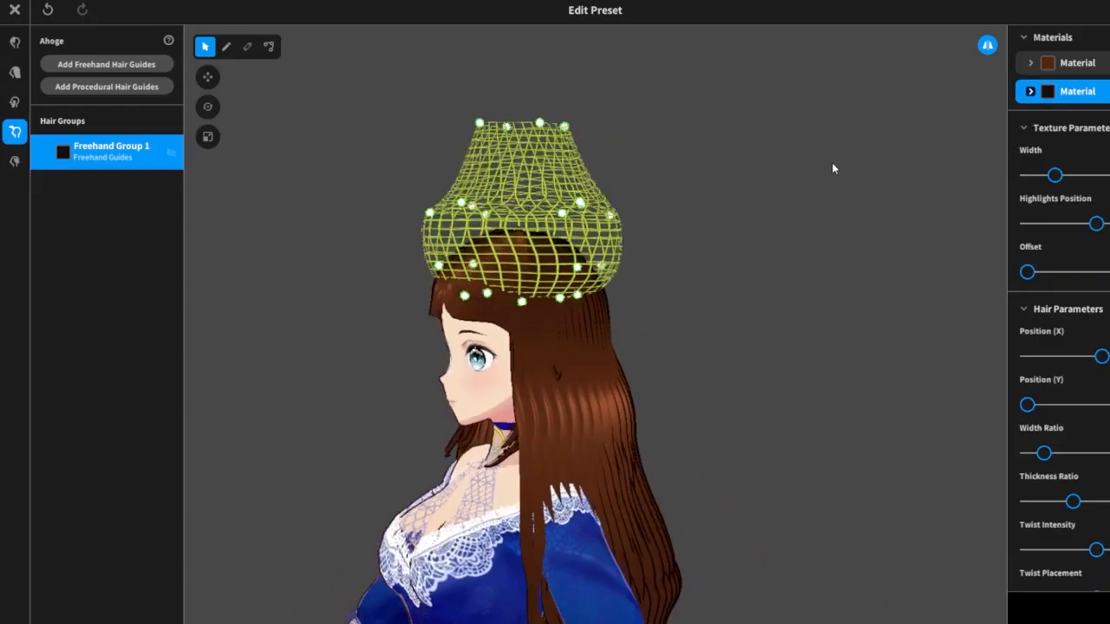
{"action": "left_click_drag", "start_coordinate": [430, 226], "coordinate": [426, 269]}
{"action": "right_click_drag", "start_coordinate": [763, 195], "coordinate": [856, 194]}
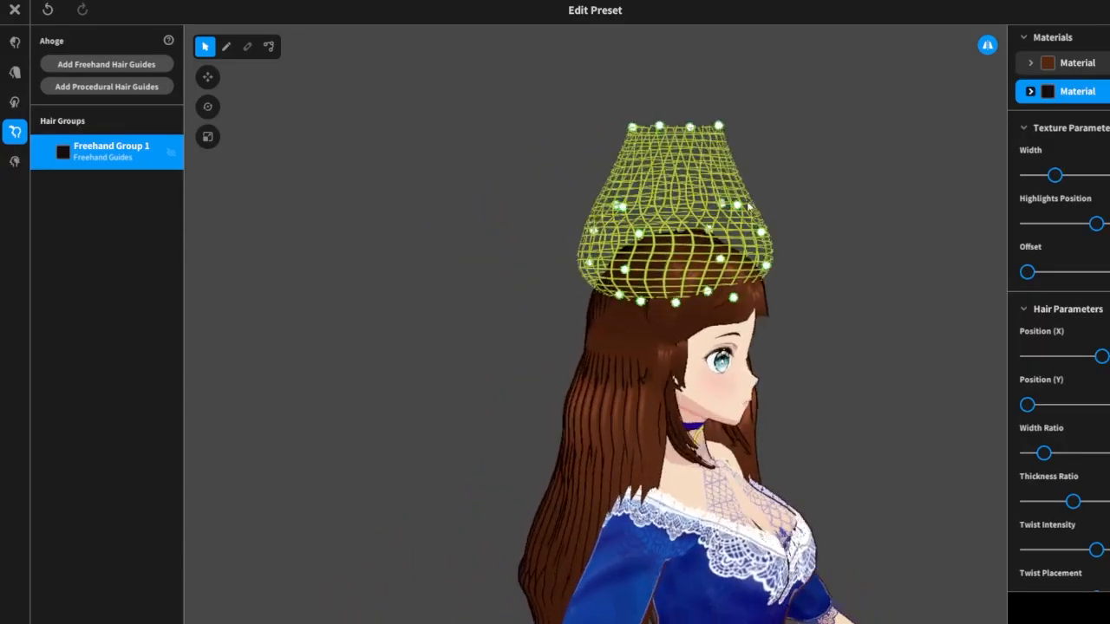
{"action": "left_click_drag", "start_coordinate": [751, 208], "coordinate": [720, 198]}
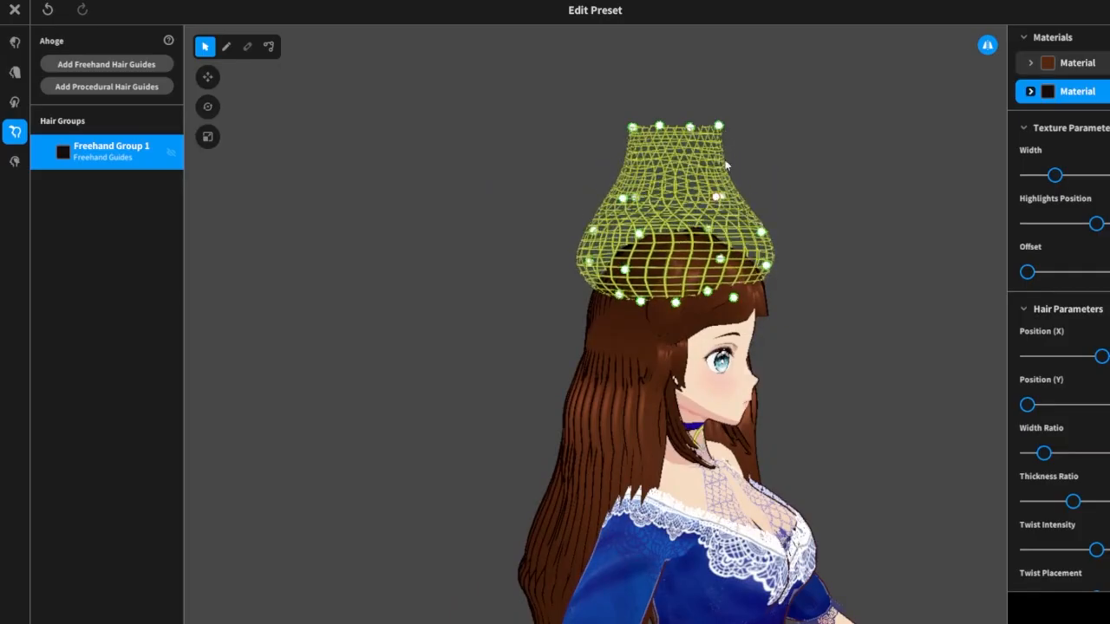
Move the top-row control points outward to flare the guide mesh's rim beyond its waist.
{"action": "left_click_drag", "start_coordinate": [723, 129], "coordinate": [888, 146]}
{"action": "right_click_drag", "start_coordinate": [887, 140], "coordinate": [838, 150]}
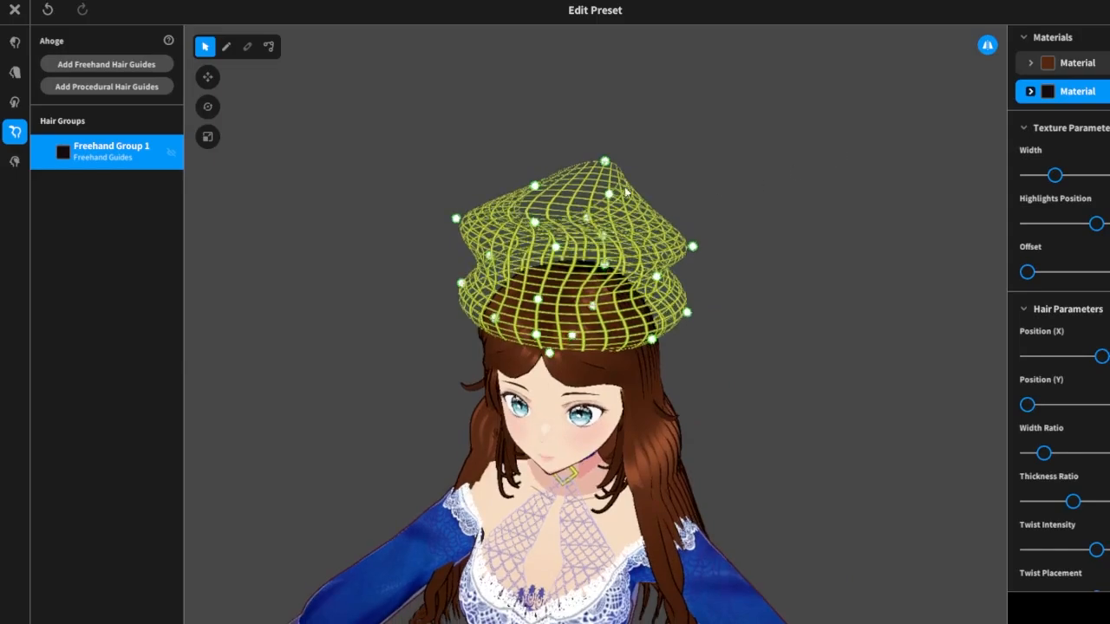
{"action": "left_click_drag", "start_coordinate": [611, 195], "coordinate": [721, 236]}
{"action": "right_click_drag", "start_coordinate": [796, 262], "coordinate": [789, 230]}
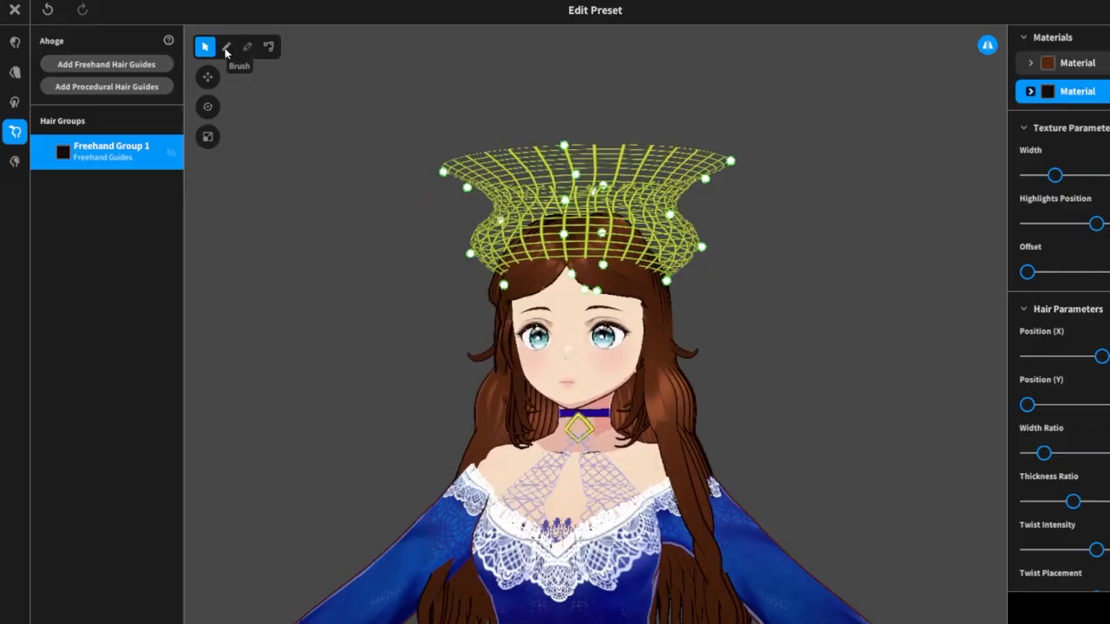
Try mirrored strands with the Brush on the flared guide mesh, check them from behind, and undo them.
{"action": "left_click", "coordinate": [227, 51]}
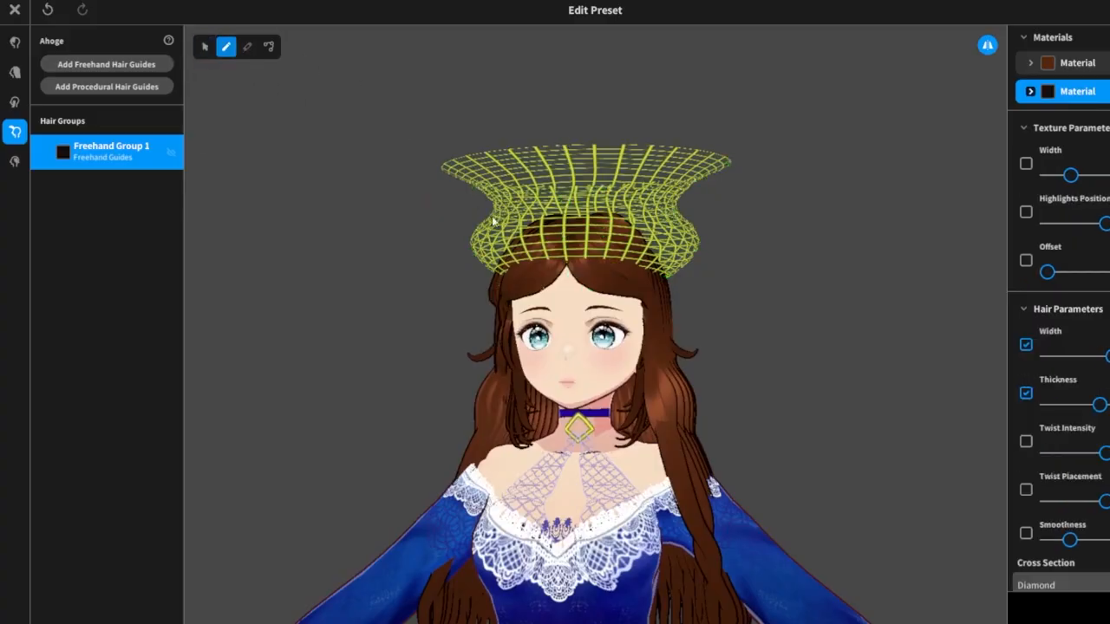
{"action": "left_click", "coordinate": [621, 261]}
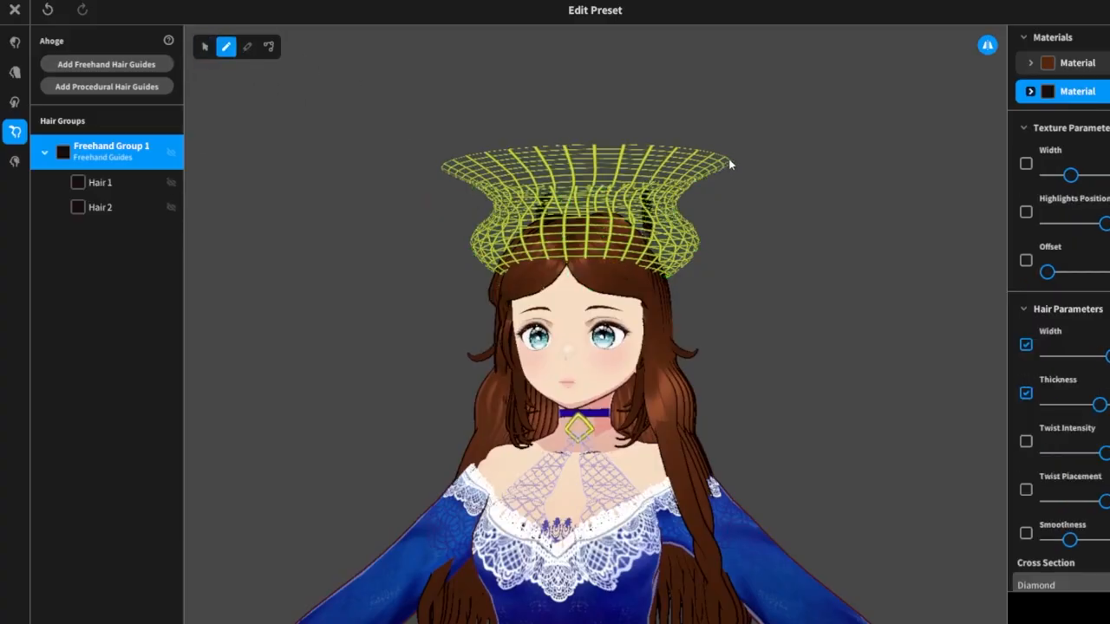
{"action": "right_click_drag", "start_coordinate": [730, 165], "coordinate": [754, 237]}
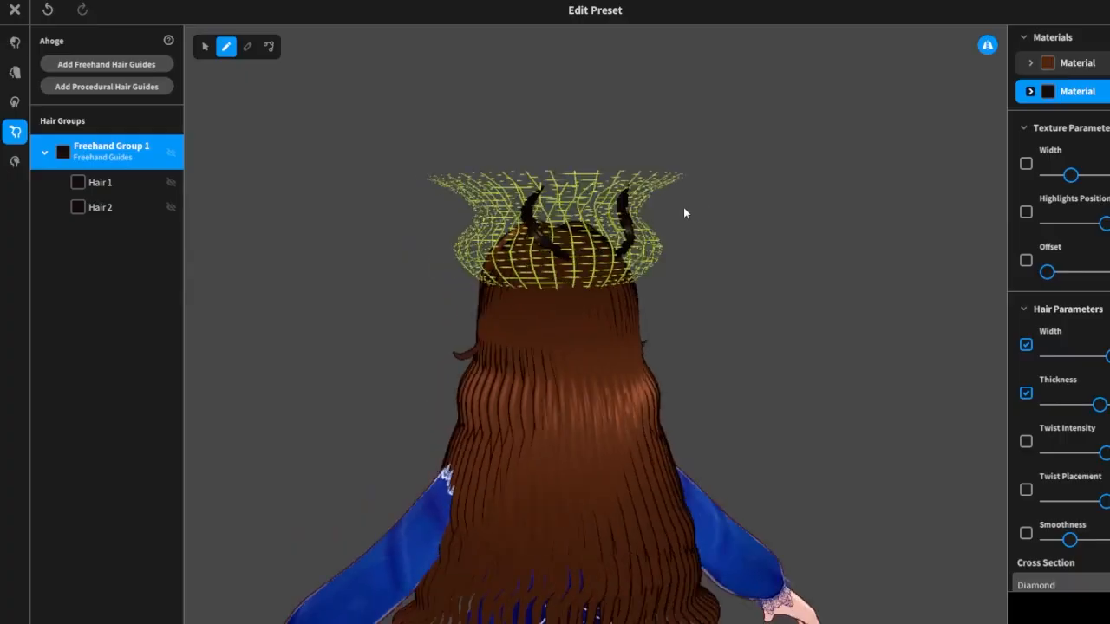
{"action": "right_click_drag", "start_coordinate": [683, 213], "coordinate": [696, 280]}
{"action": "left_click", "coordinate": [48, 11]}
{"action": "left_click", "coordinate": [48, 11]}
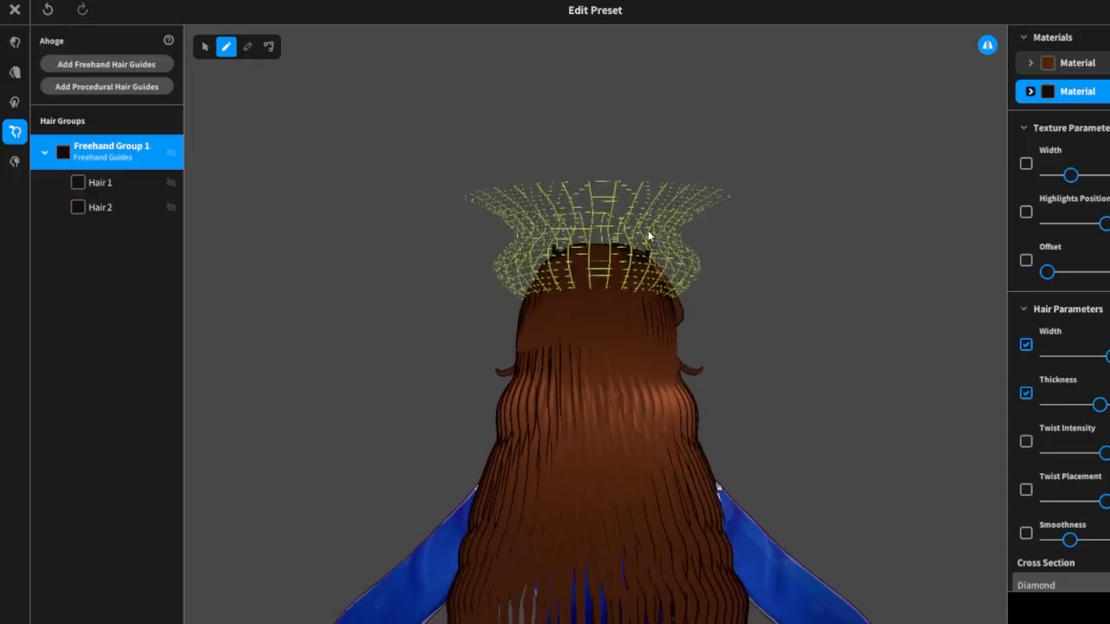
Try further mirrored brush strands around the front, back and side of the flared mesh, undoing each attempt.
{"action": "right_click_drag", "start_coordinate": [803, 252], "coordinate": [700, 255]}
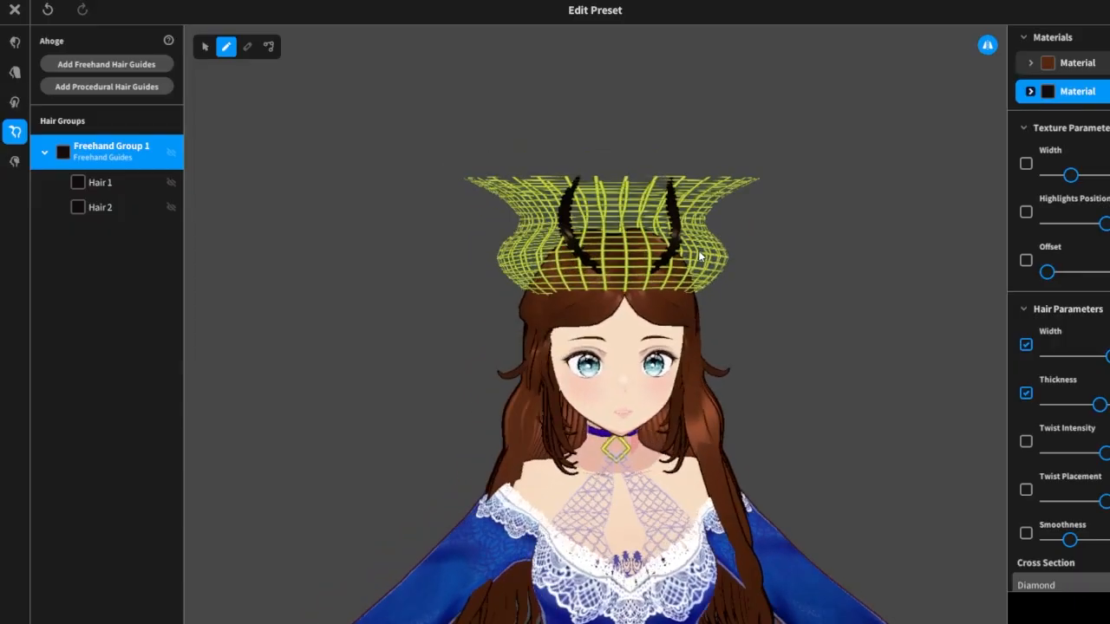
{"action": "left_click", "coordinate": [48, 10]}
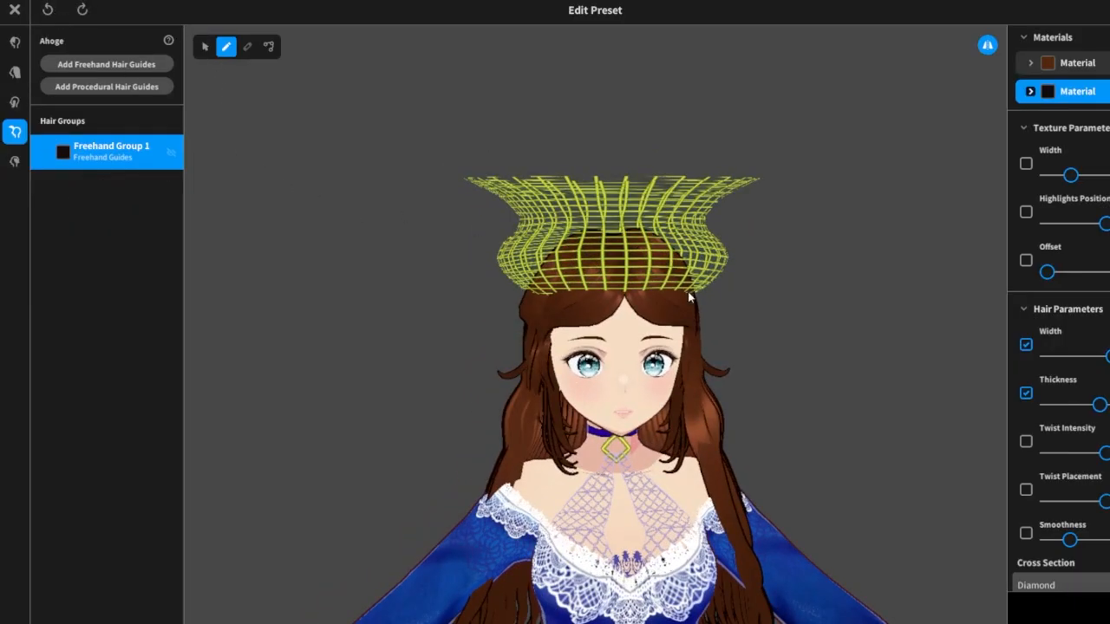
{"action": "key", "text": "ctrl+y"}
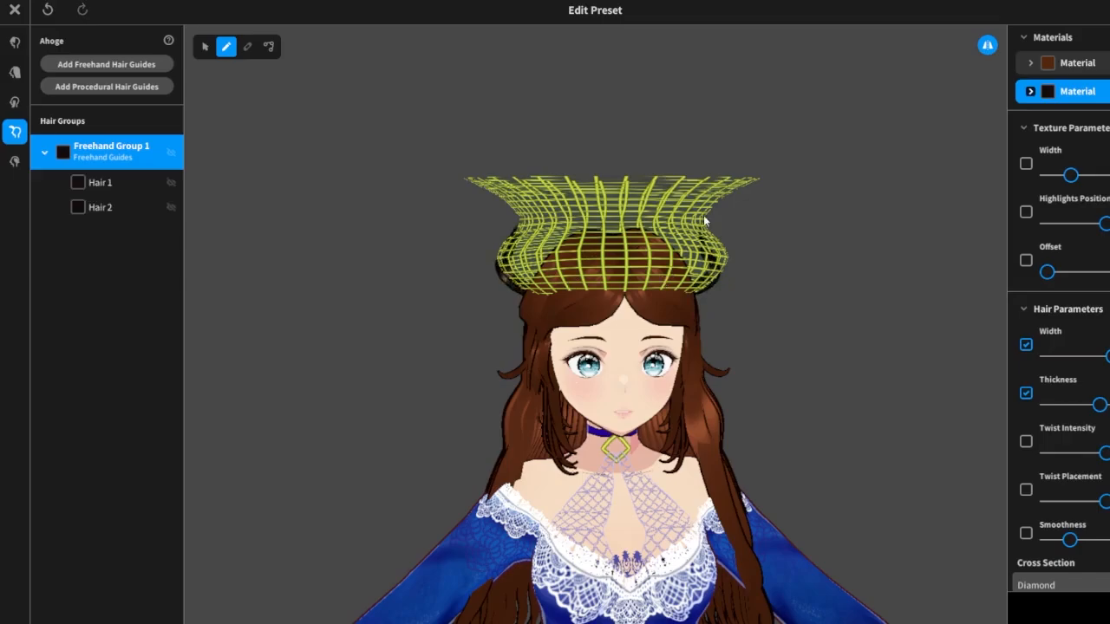
{"action": "right_click_drag", "start_coordinate": [785, 212], "coordinate": [740, 228]}
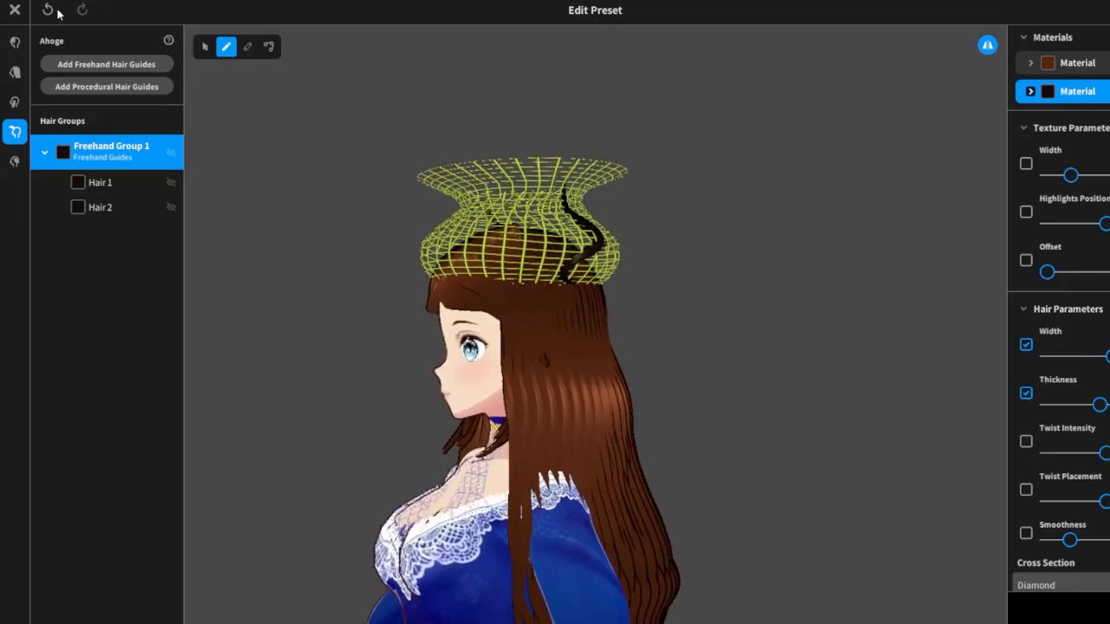
{"action": "right_click_drag", "start_coordinate": [564, 208], "coordinate": [663, 299]}
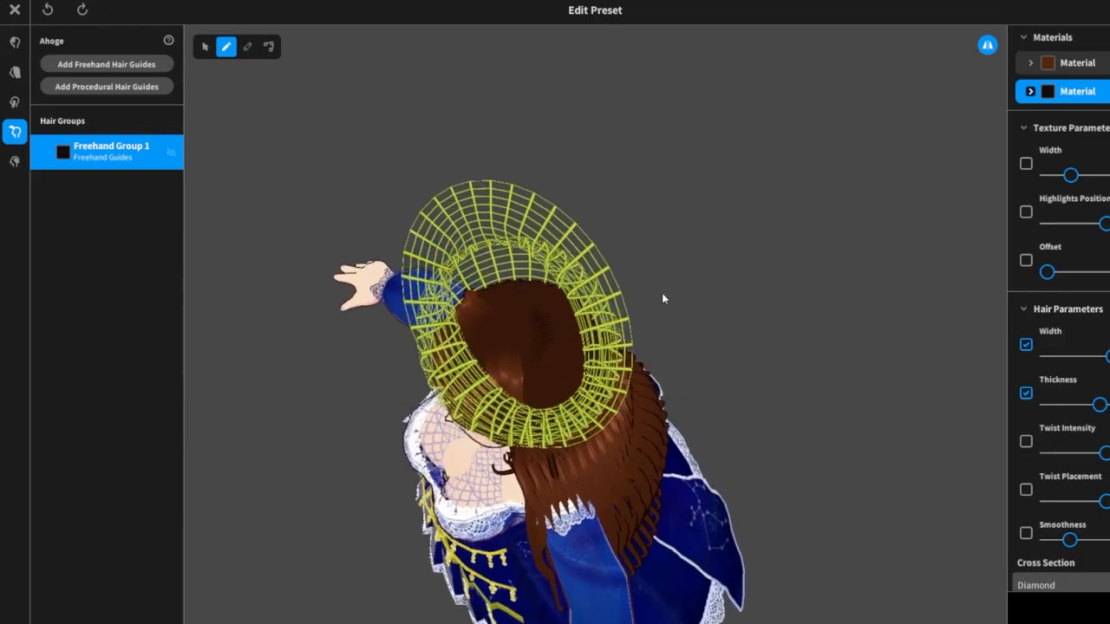
Return to control-point editing and turn the flared guide mesh into a rounded barrel shape by raising and drawing in its upper points.
{"action": "left_click", "coordinate": [205, 47]}
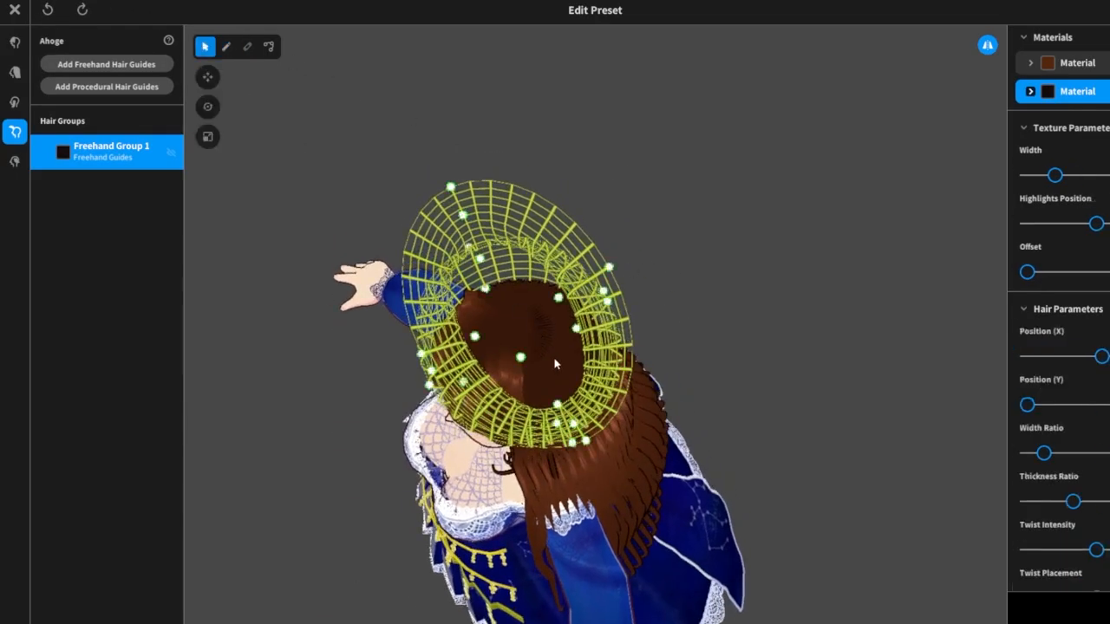
{"action": "mouse_move", "coordinate": [521, 358]}
{"action": "left_mouse_down"}
{"action": "mouse_move", "coordinate": [528, 315]}
{"action": "mouse_move", "coordinate": [534, 367]}
{"action": "left_mouse_up"}
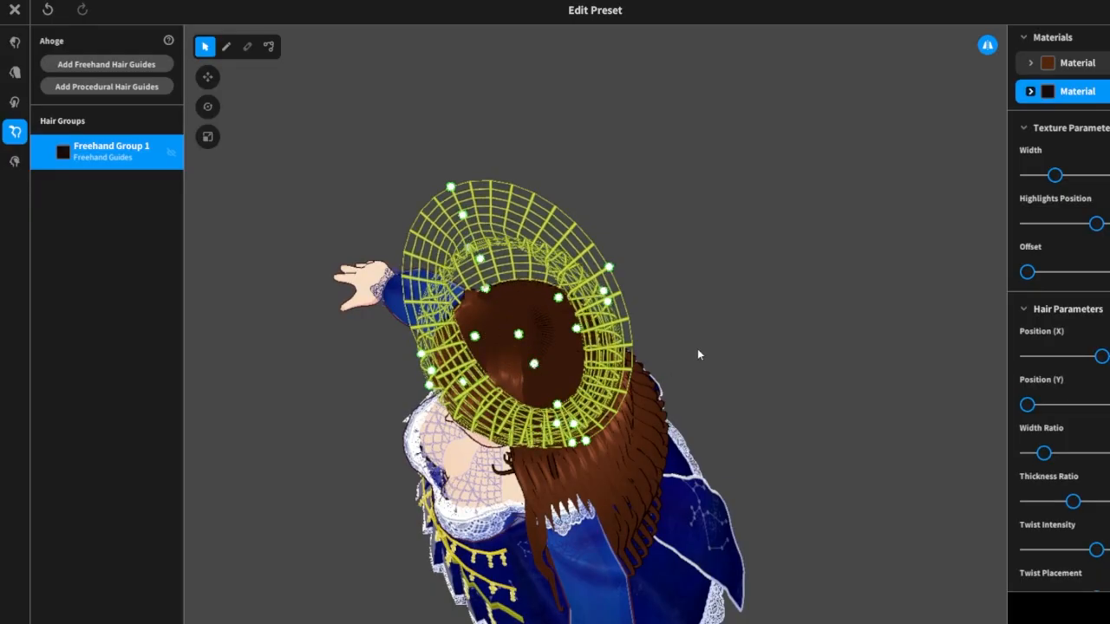
{"action": "right_click_drag", "start_coordinate": [698, 349], "coordinate": [681, 290]}
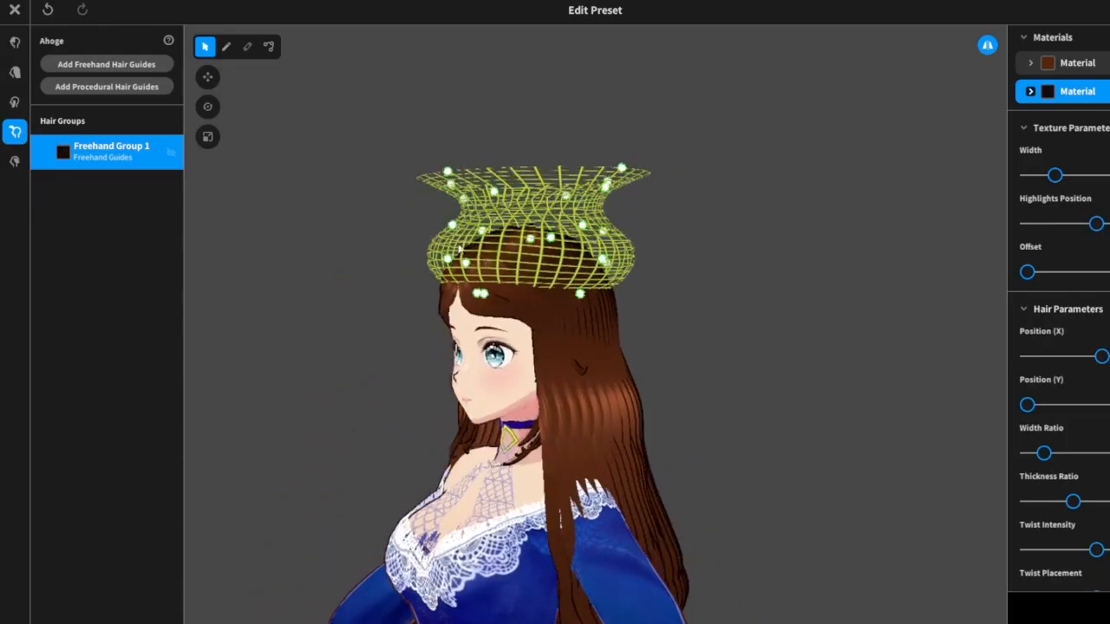
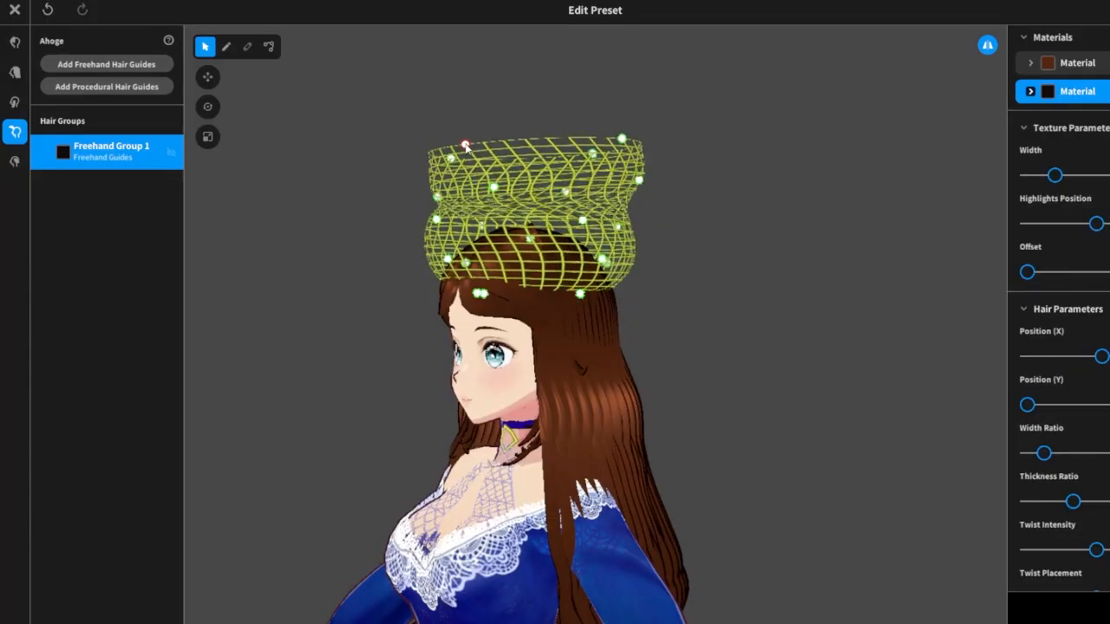
{"action": "right_click_drag", "start_coordinate": [466, 145], "coordinate": [736, 174]}
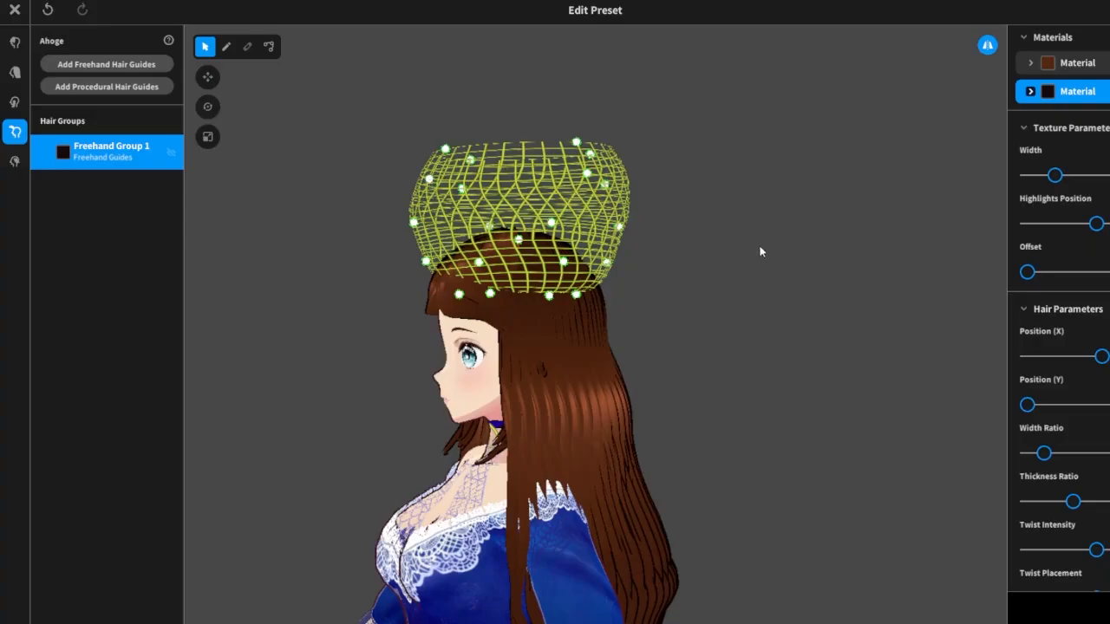
{"action": "mouse_move", "coordinate": [761, 252]}
{"action": "right_mouse_down"}
{"action": "mouse_move", "coordinate": [826, 247]}
{"action": "mouse_move", "coordinate": [823, 258]}
{"action": "mouse_move", "coordinate": [784, 268]}
{"action": "mouse_move", "coordinate": [749, 253]}
{"action": "right_mouse_up"}
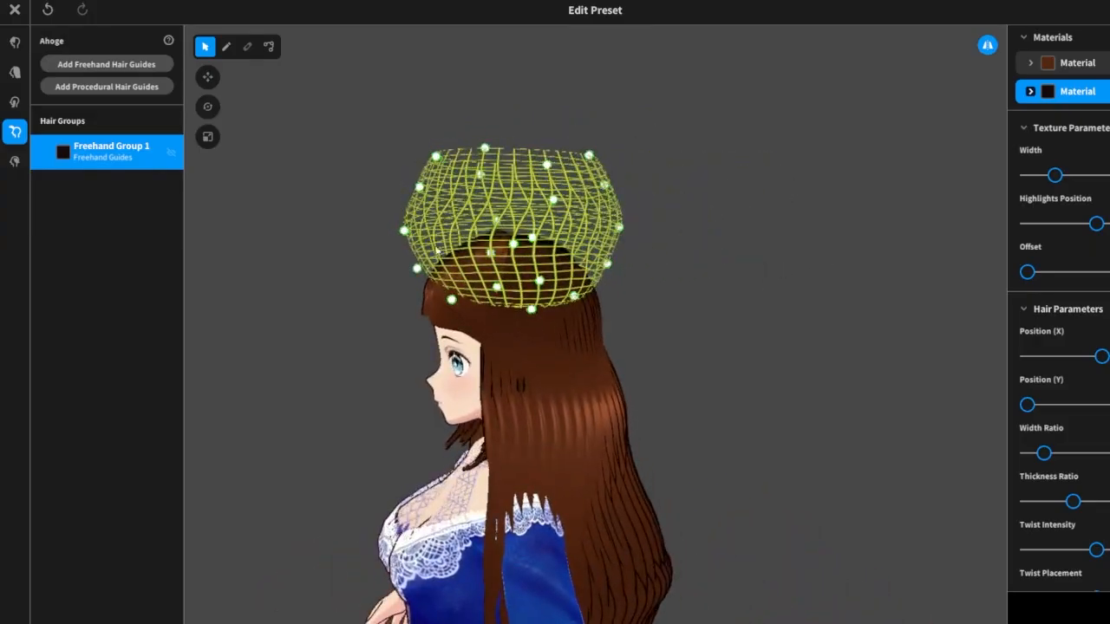
Pinch the guide mesh's waist inward and push its lower control points slightly outward around the head.
{"action": "left_click_drag", "start_coordinate": [404, 231], "coordinate": [445, 216]}
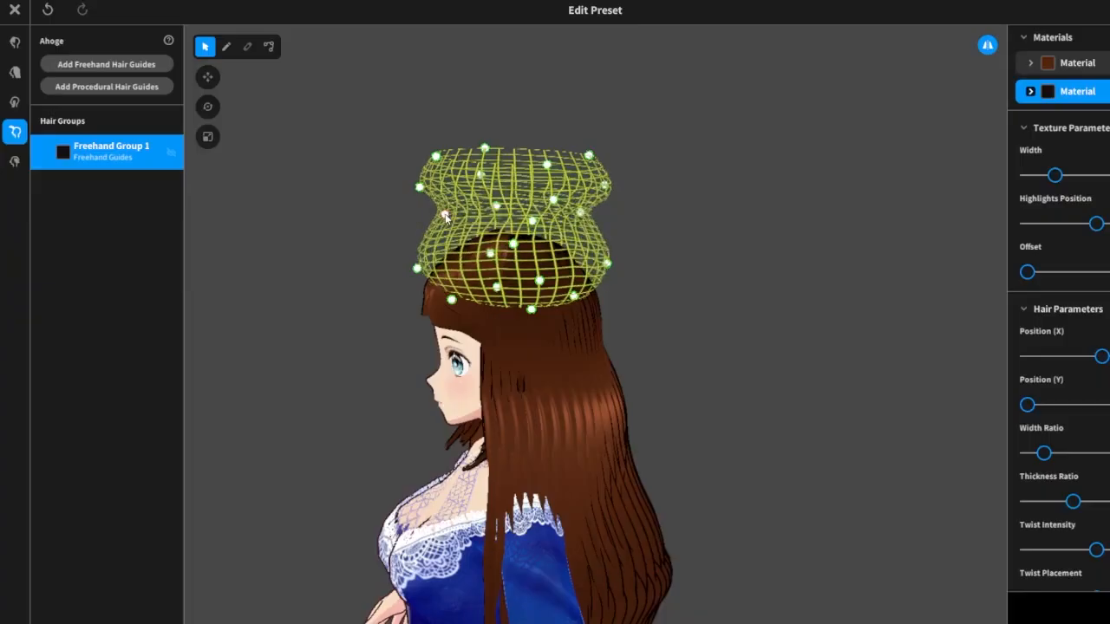
{"action": "left_click_drag", "start_coordinate": [425, 269], "coordinate": [410, 265]}
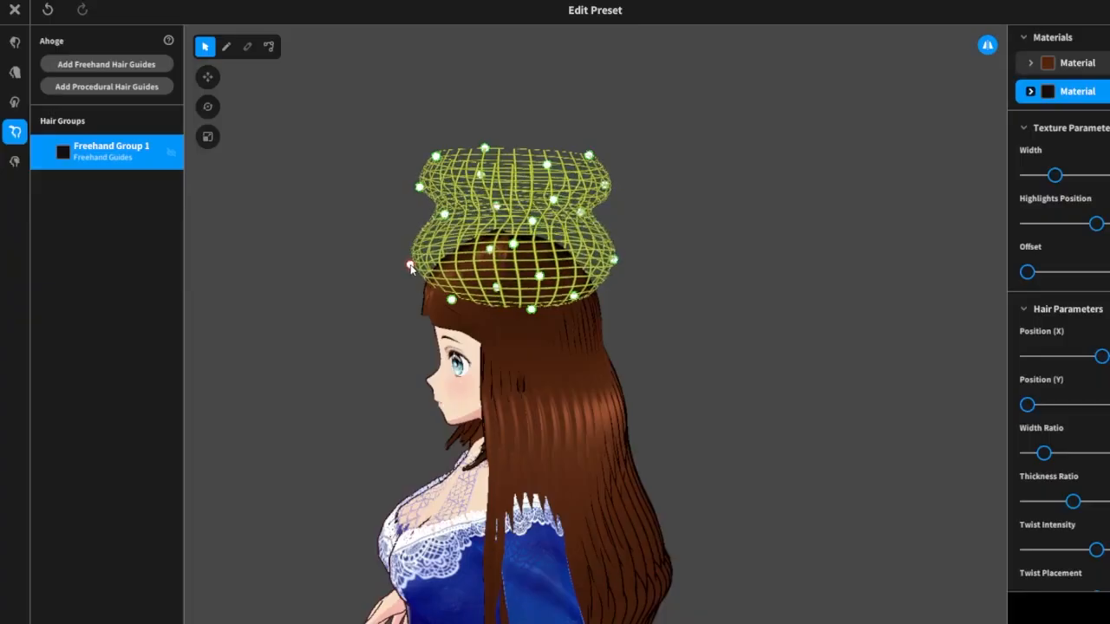
{"action": "left_click_drag", "start_coordinate": [455, 303], "coordinate": [446, 301]}
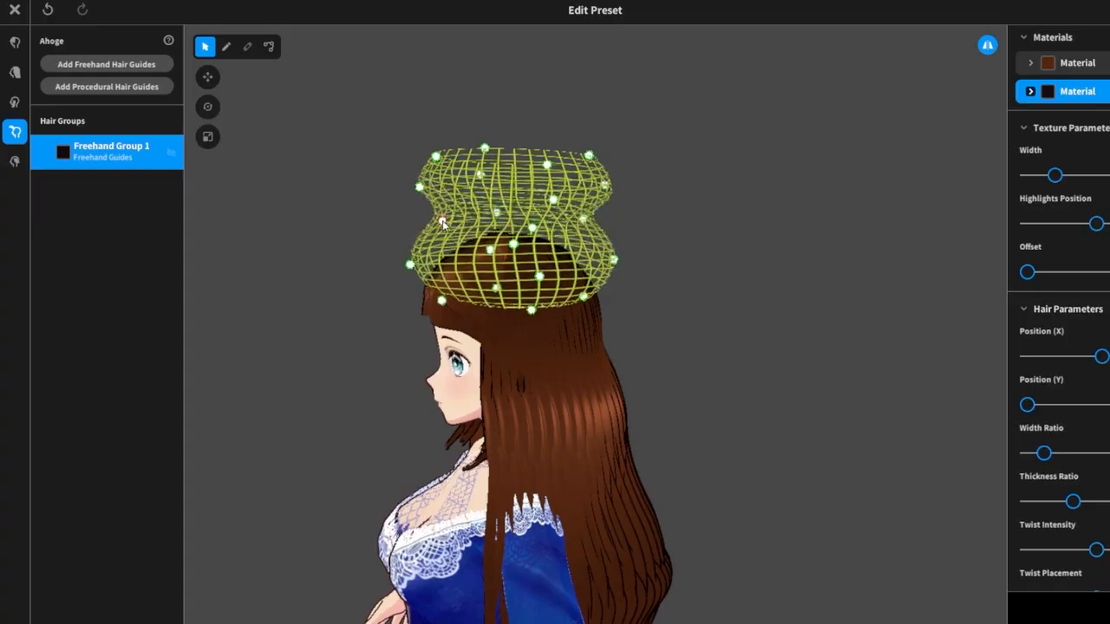
Adjust the upper-row control points from the side and front to draw the mesh's top inward into a rounded cap.
{"action": "left_click_drag", "start_coordinate": [418, 187], "coordinate": [416, 155]}
{"action": "right_click_drag", "start_coordinate": [706, 189], "coordinate": [746, 190]}
{"action": "left_click_drag", "start_coordinate": [748, 207], "coordinate": [685, 172]}
{"action": "left_click_drag", "start_coordinate": [605, 163], "coordinate": [590, 165]}
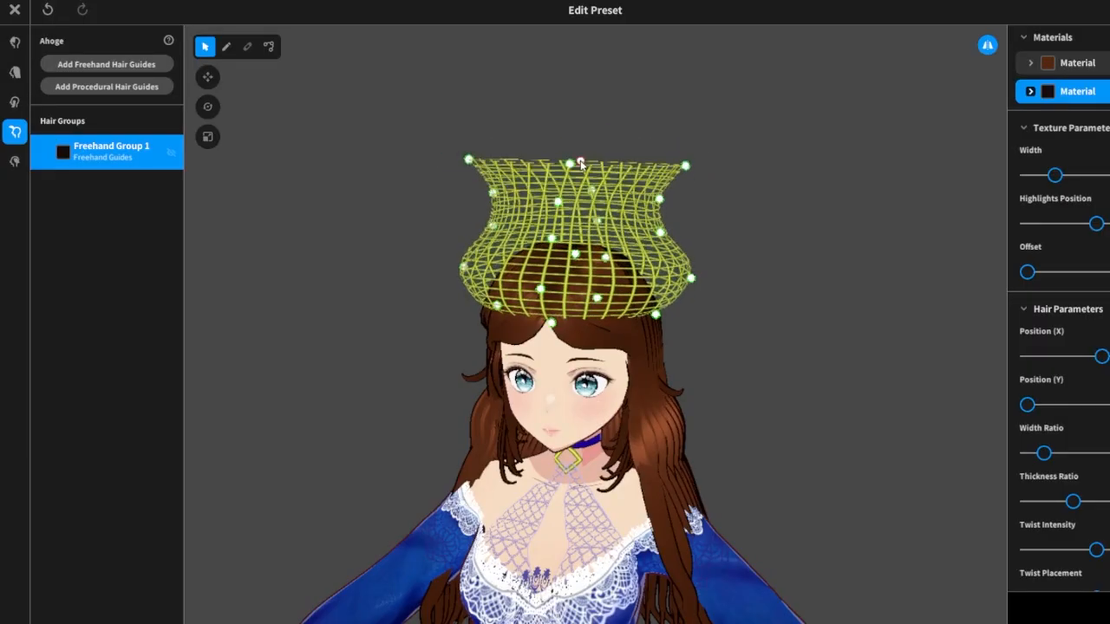
{"action": "mouse_move", "coordinate": [590, 165]}
{"action": "right_mouse_down"}
{"action": "mouse_move", "coordinate": [736, 184]}
{"action": "mouse_move", "coordinate": [708, 173]}
{"action": "right_mouse_up"}
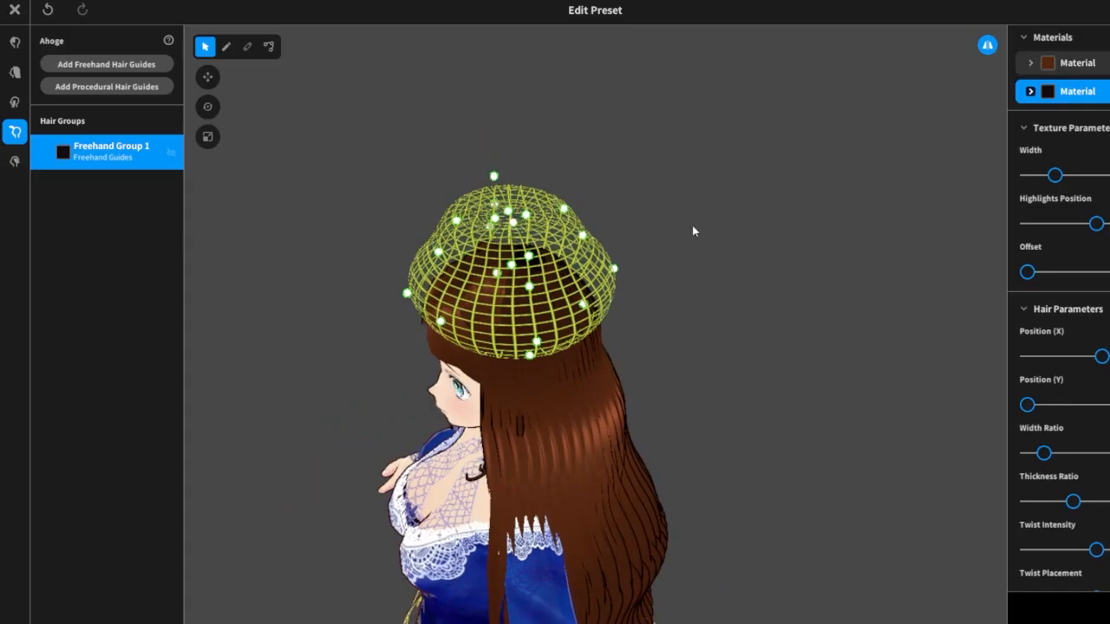
{"action": "right_click_drag", "start_coordinate": [692, 225], "coordinate": [733, 214]}
{"action": "right_click_drag", "start_coordinate": [736, 235], "coordinate": [729, 211]}
Brush a mirrored pair of strands on the reshaped mesh, undo it, and draw a new pair curving up from the back of the head.
{"action": "left_click", "coordinate": [228, 49]}
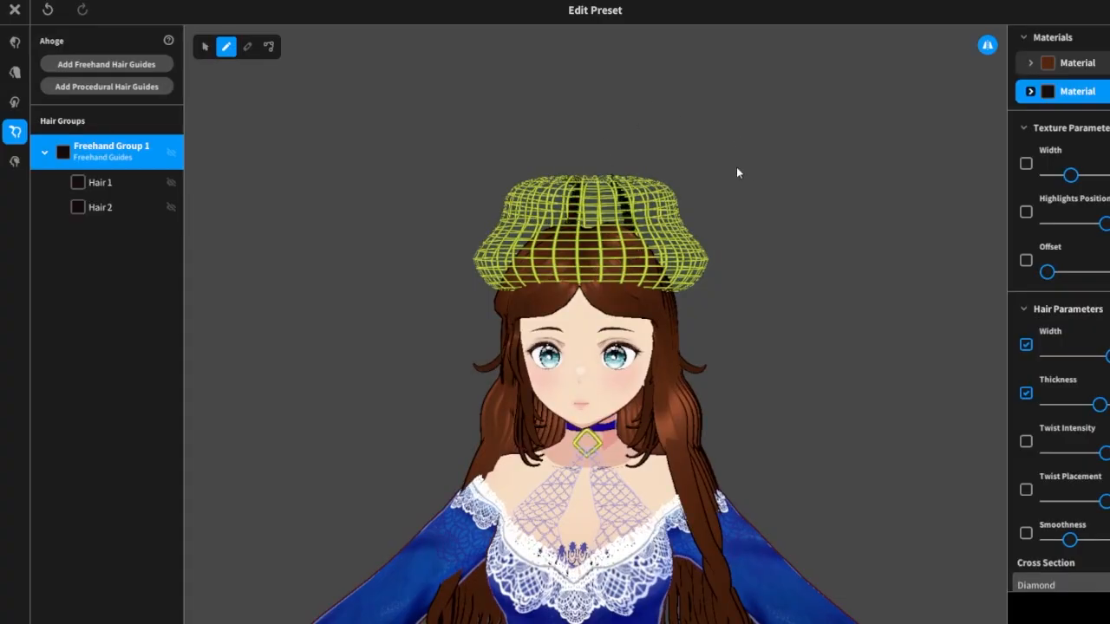
{"action": "right_click_drag", "start_coordinate": [736, 167], "coordinate": [647, 170]}
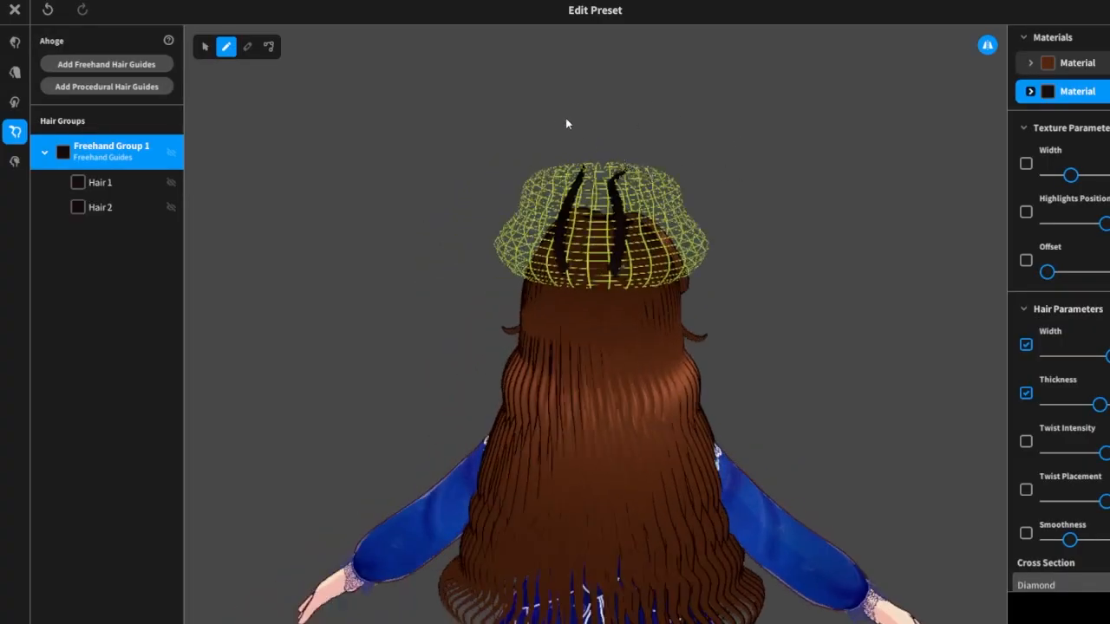
{"action": "right_click_drag", "start_coordinate": [565, 125], "coordinate": [800, 188]}
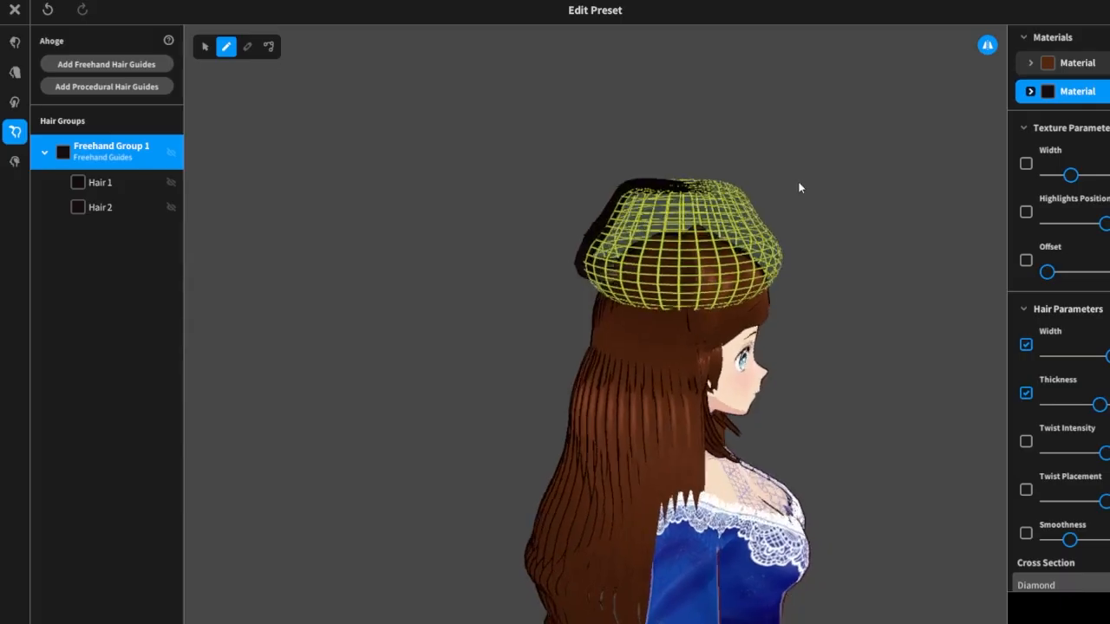
{"action": "left_click", "coordinate": [50, 11]}
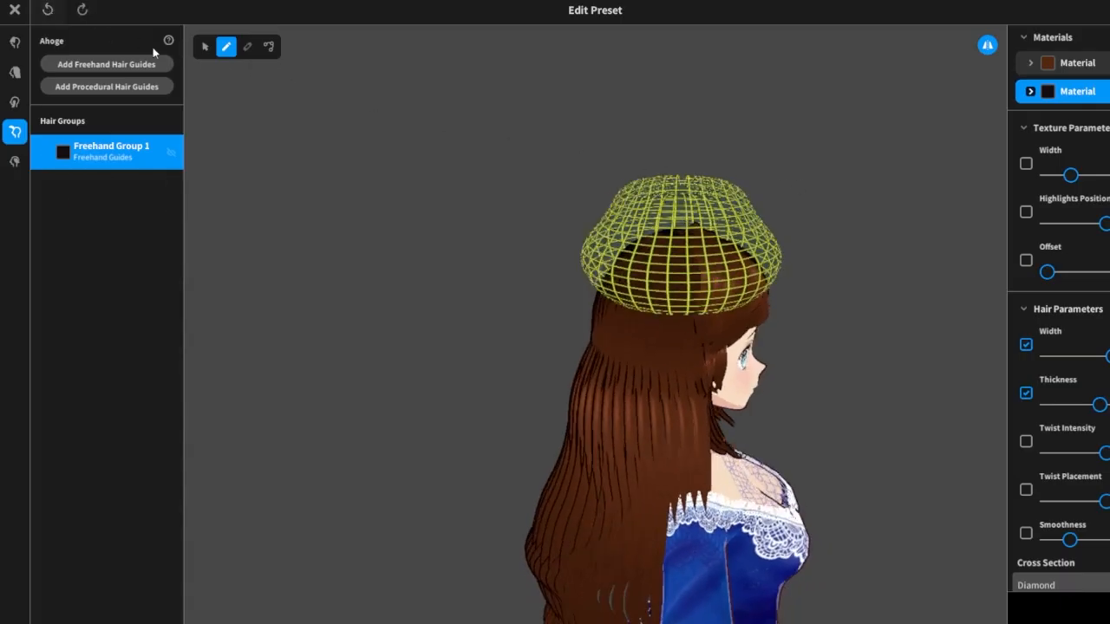
{"action": "key", "text": "ctrl+y"}
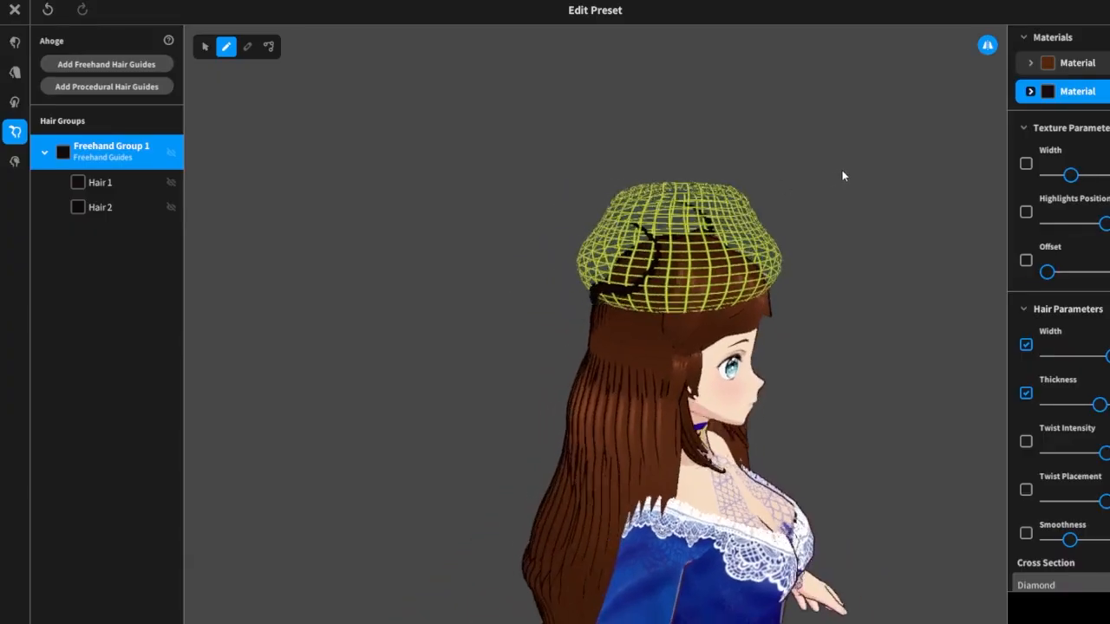
Return to control-point editing and lower the hair group's Position (X) to shift the mirrored black strands along the head.
{"action": "right_click_drag", "start_coordinate": [842, 176], "coordinate": [598, 145]}
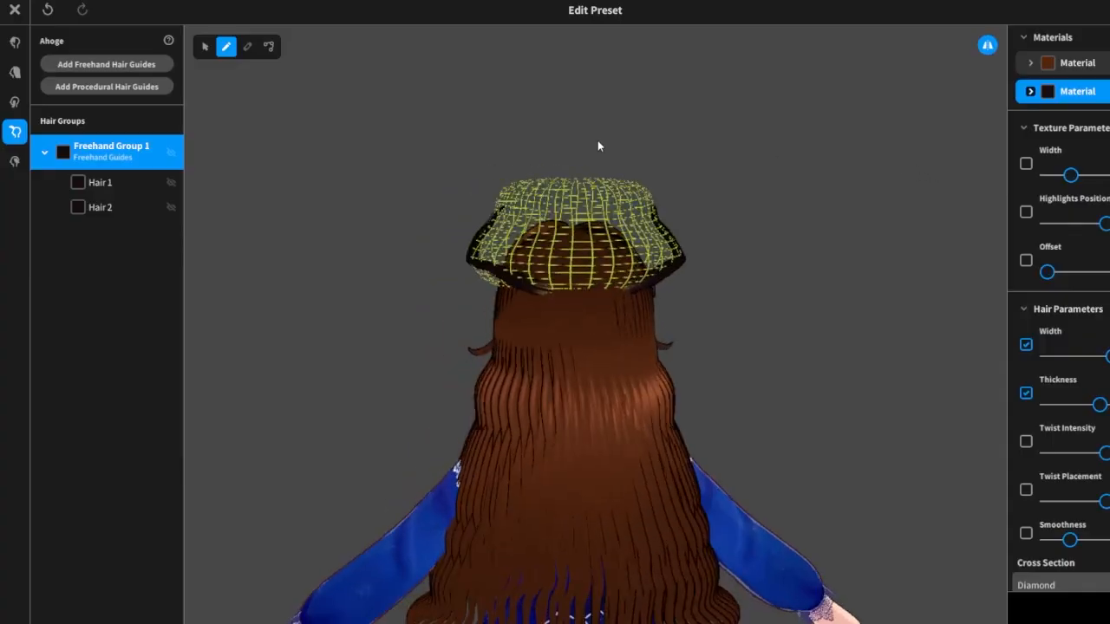
{"action": "left_click", "coordinate": [206, 46]}
{"action": "right_click_drag", "start_coordinate": [776, 235], "coordinate": [872, 226]}
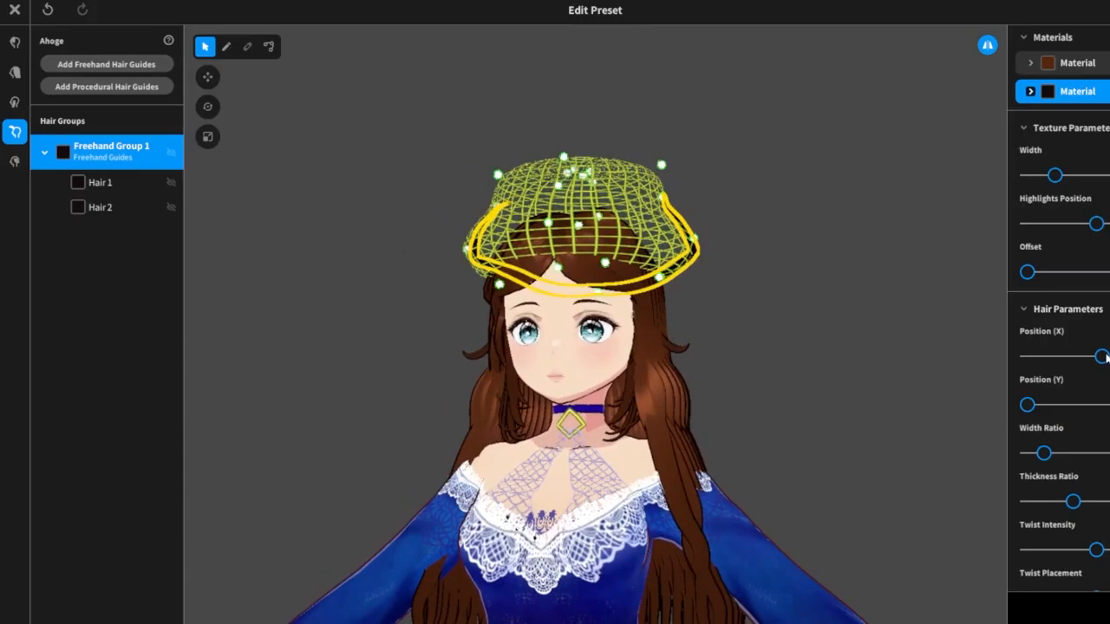
{"action": "left_click_drag", "start_coordinate": [1103, 357], "coordinate": [1069, 369]}
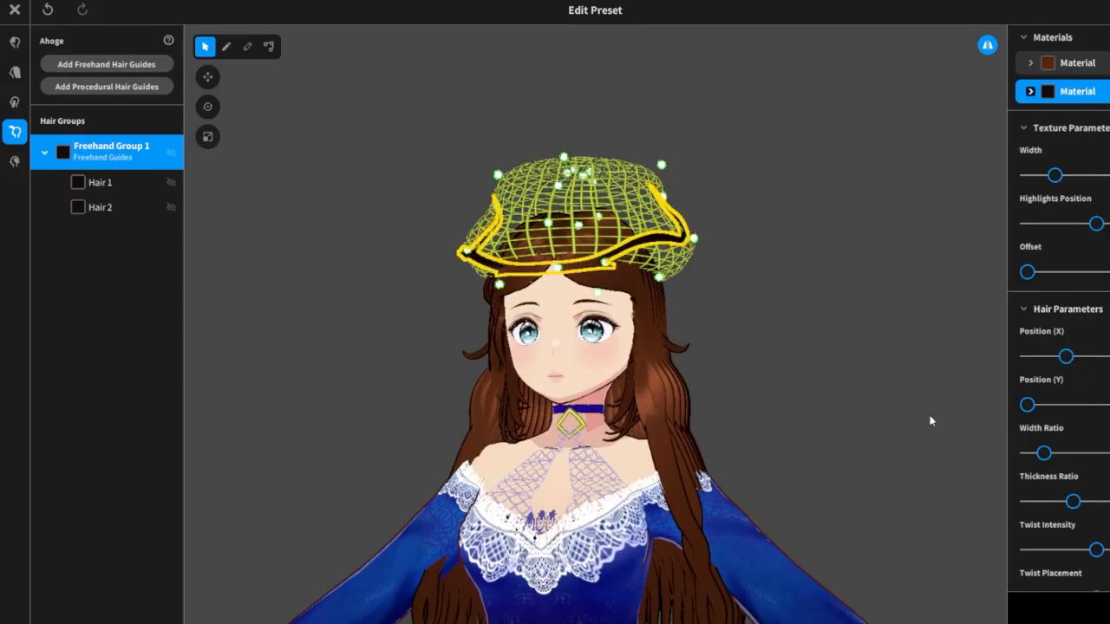
{"action": "right_click_drag", "start_coordinate": [930, 417], "coordinate": [898, 427]}
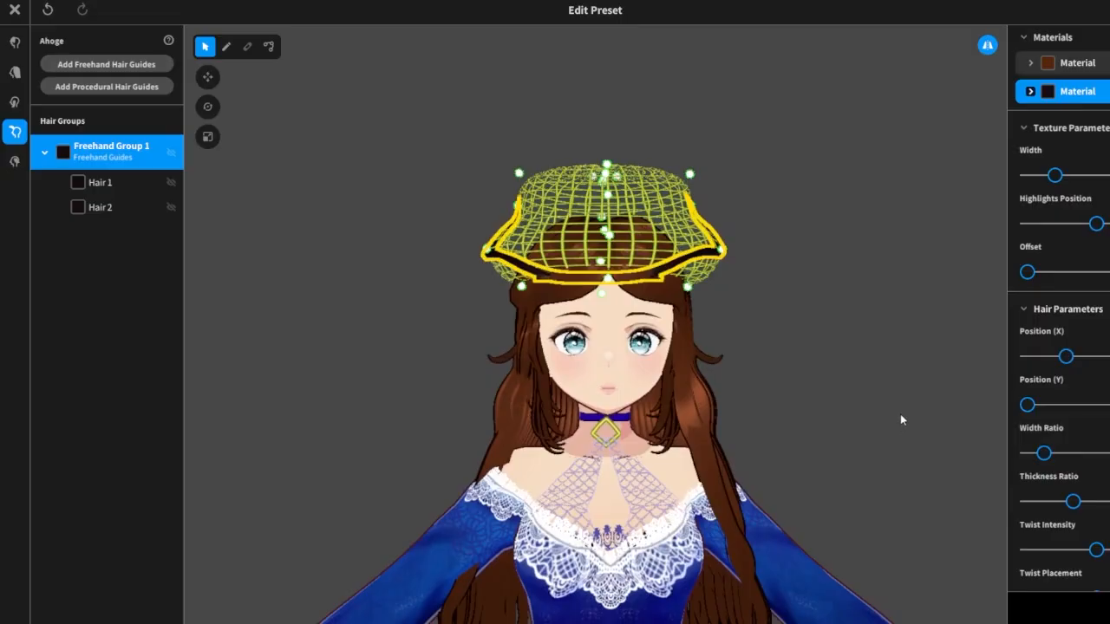
{"action": "left_click", "coordinate": [901, 420]}
{"action": "mouse_move", "coordinate": [818, 312]}
{"action": "right_mouse_down"}
{"action": "mouse_move", "coordinate": [789, 312]}
{"action": "mouse_move", "coordinate": [824, 315]}
{"action": "right_mouse_up"}
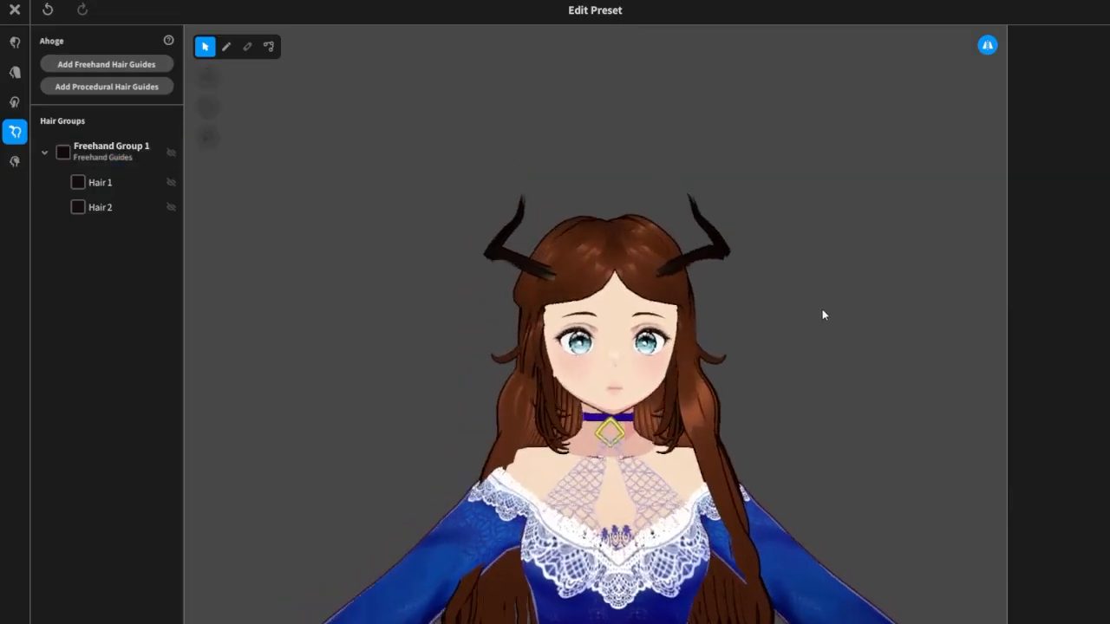
Reselect Freehand Group 1 and pull the guide mesh's middle control points outward at the front and back in side view.
{"action": "left_click", "coordinate": [204, 46]}
{"action": "left_click", "coordinate": [126, 160]}
{"action": "right_click_drag", "start_coordinate": [870, 309], "coordinate": [765, 304]}
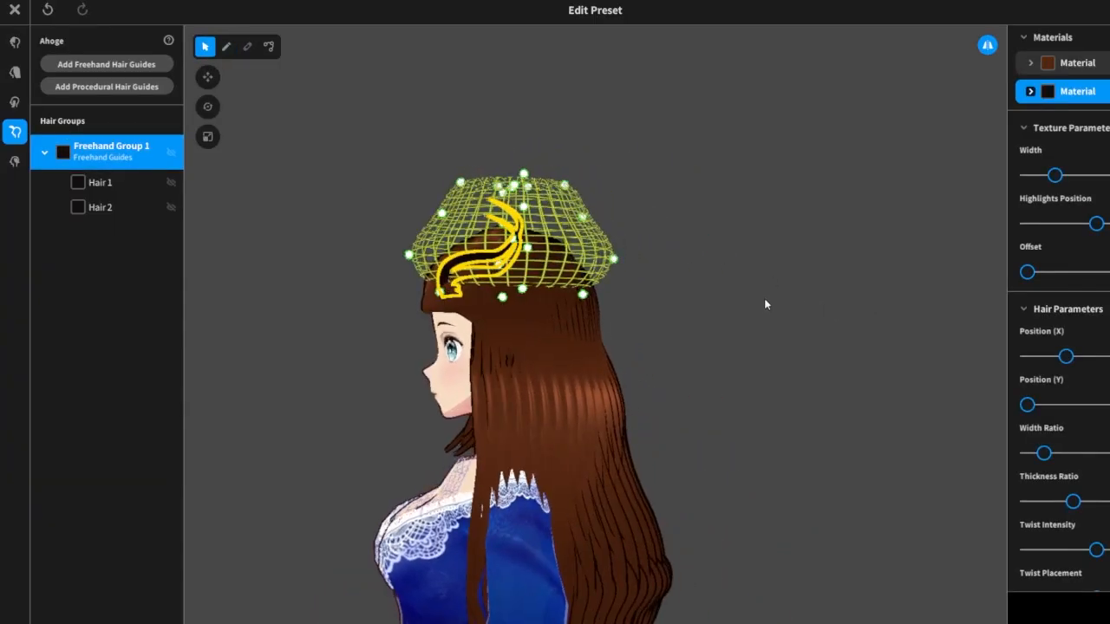
{"action": "left_click_drag", "start_coordinate": [419, 255], "coordinate": [327, 243]}
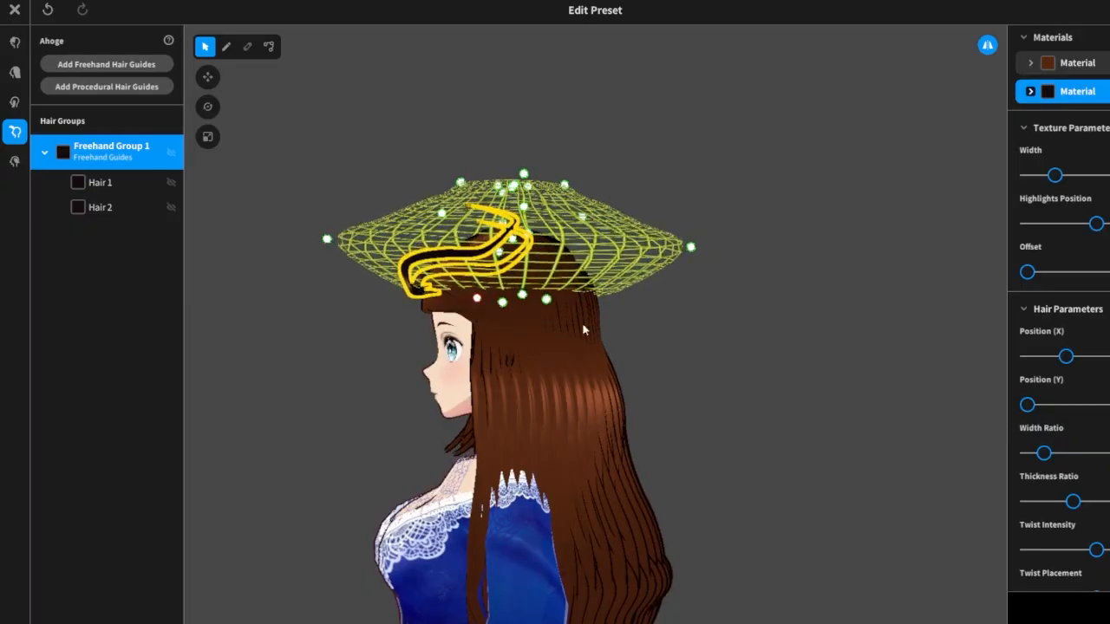
{"action": "right_click_drag", "start_coordinate": [703, 319], "coordinate": [764, 325]}
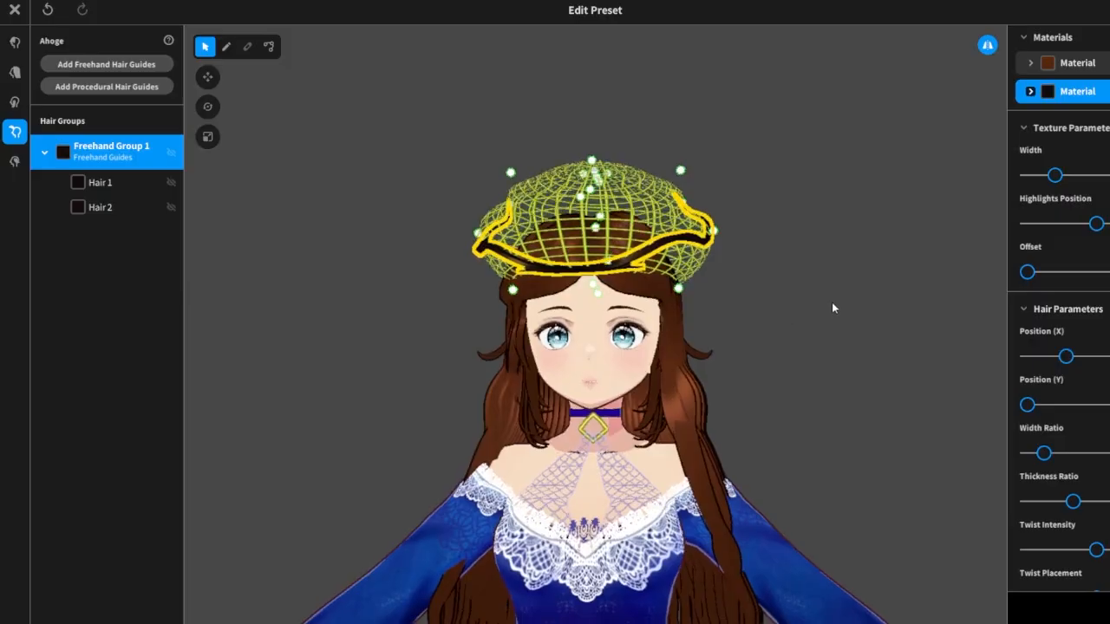
{"action": "left_click", "coordinate": [826, 313]}
{"action": "left_click_drag", "start_coordinate": [827, 313], "coordinate": [776, 259]}
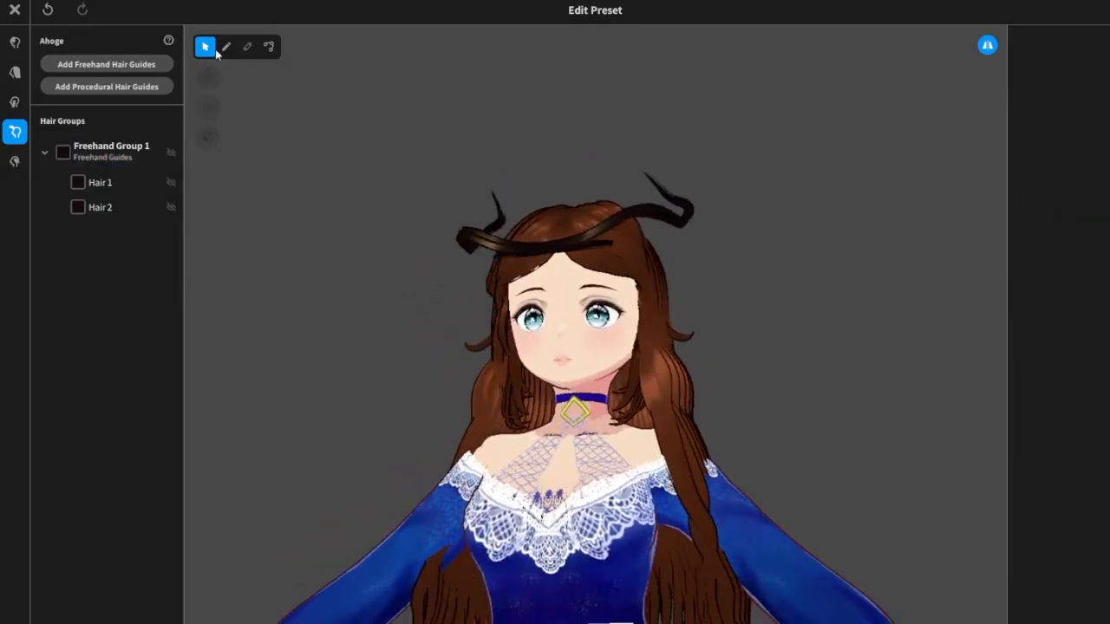
Draw the guide mesh's lower control points inward toward the head's centre and raise its upper-front point slightly.
{"action": "left_click", "coordinate": [124, 163]}
{"action": "left_click_drag", "start_coordinate": [795, 283], "coordinate": [778, 292]}
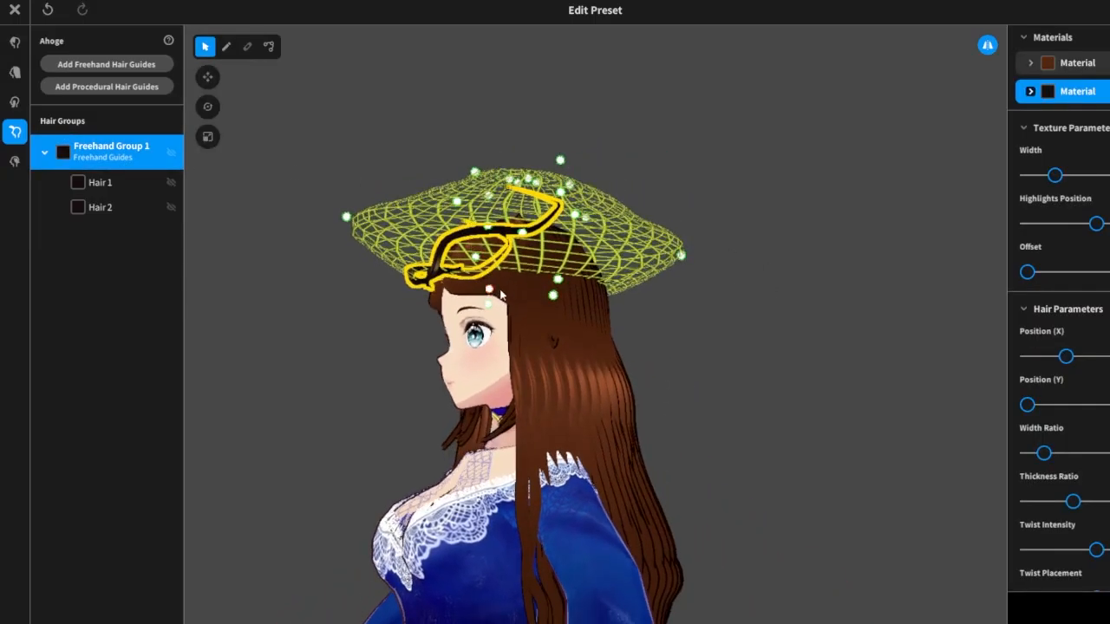
{"action": "left_click_drag", "start_coordinate": [489, 290], "coordinate": [534, 290]}
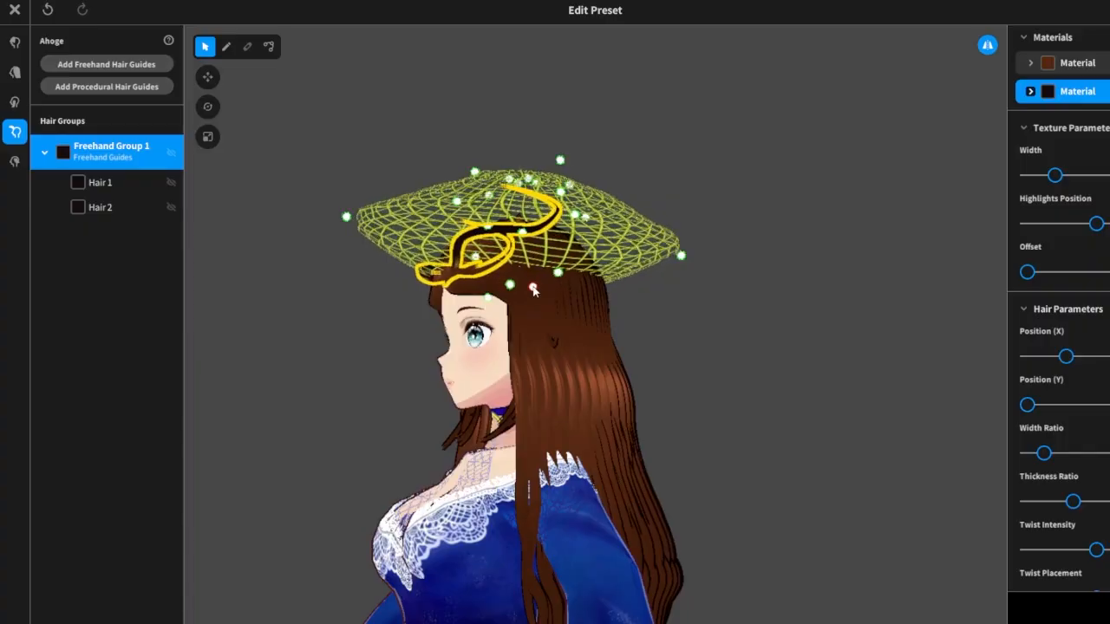
{"action": "left_click_drag", "start_coordinate": [720, 279], "coordinate": [698, 281]}
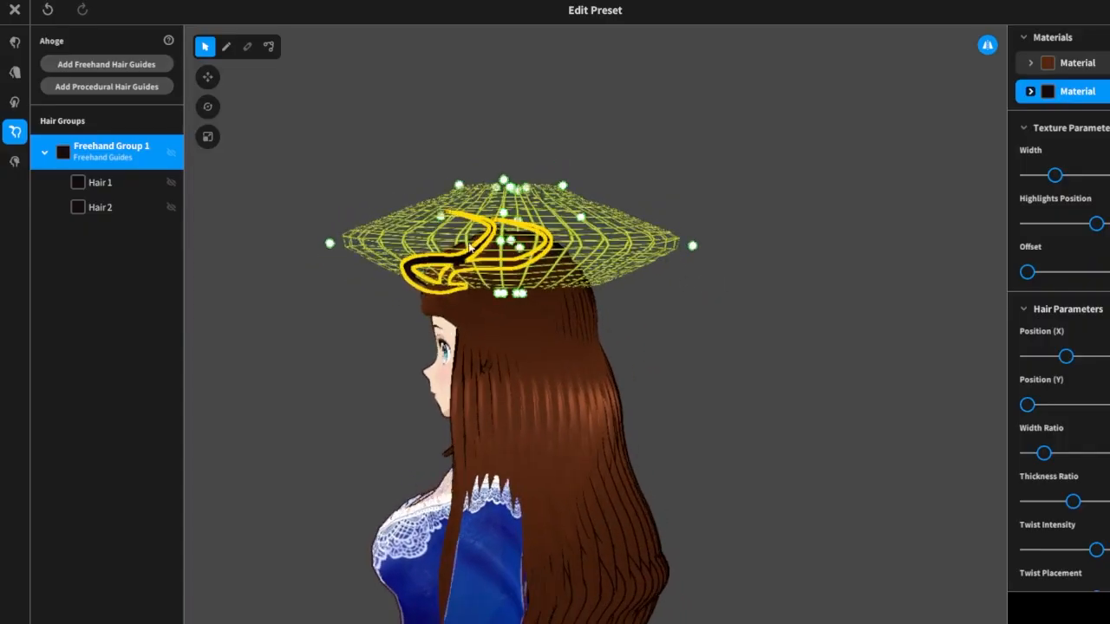
{"action": "left_click_drag", "start_coordinate": [439, 220], "coordinate": [439, 197]}
Pull the guide mesh's middle side control points inward and slightly upward to bring the strands closer to the head.
{"action": "left_click_drag", "start_coordinate": [667, 274], "coordinate": [776, 293]}
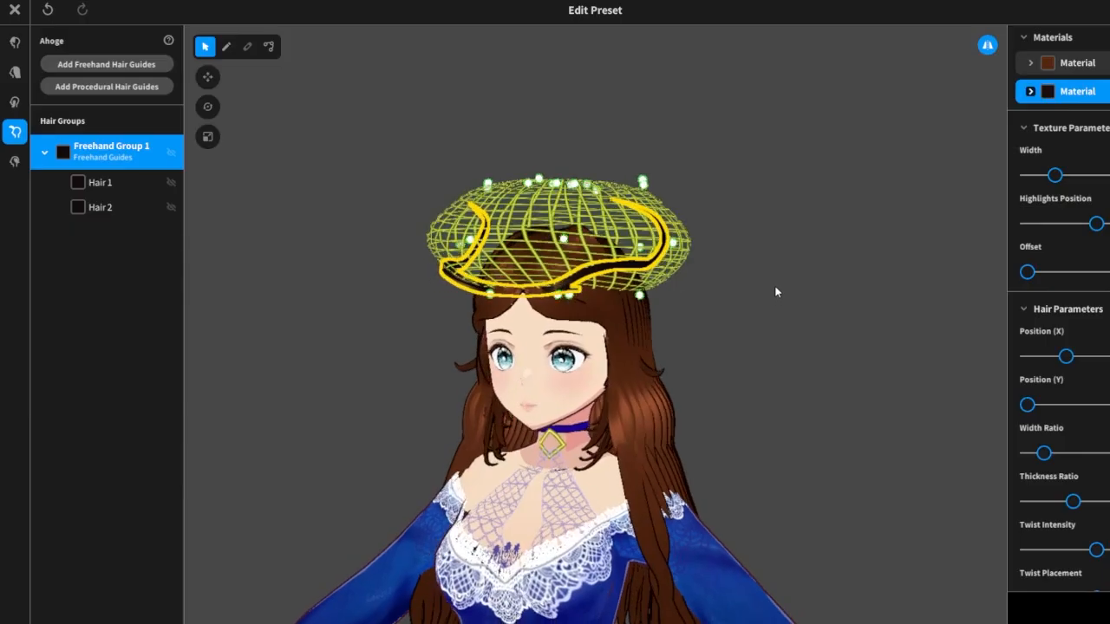
{"action": "left_click_drag", "start_coordinate": [675, 246], "coordinate": [620, 219]}
{"action": "left_click_drag", "start_coordinate": [758, 240], "coordinate": [781, 218]}
{"action": "mouse_move", "coordinate": [780, 215]}
{"action": "right_mouse_down"}
{"action": "mouse_move", "coordinate": [788, 288]}
{"action": "mouse_move", "coordinate": [820, 316]}
{"action": "mouse_move", "coordinate": [868, 316]}
{"action": "mouse_move", "coordinate": [790, 315]}
{"action": "right_mouse_up"}
{"action": "left_click", "coordinate": [775, 308]}
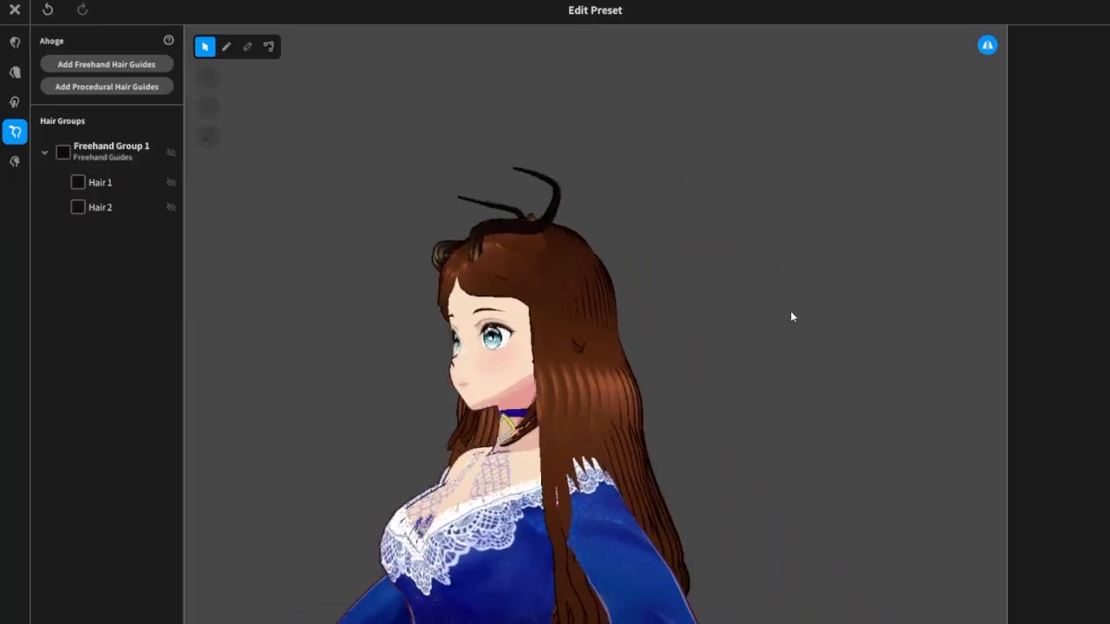
In Freehand Group 1's guide parameters, reduce Height to its minimum and increase Offset.
{"action": "left_click", "coordinate": [107, 155]}
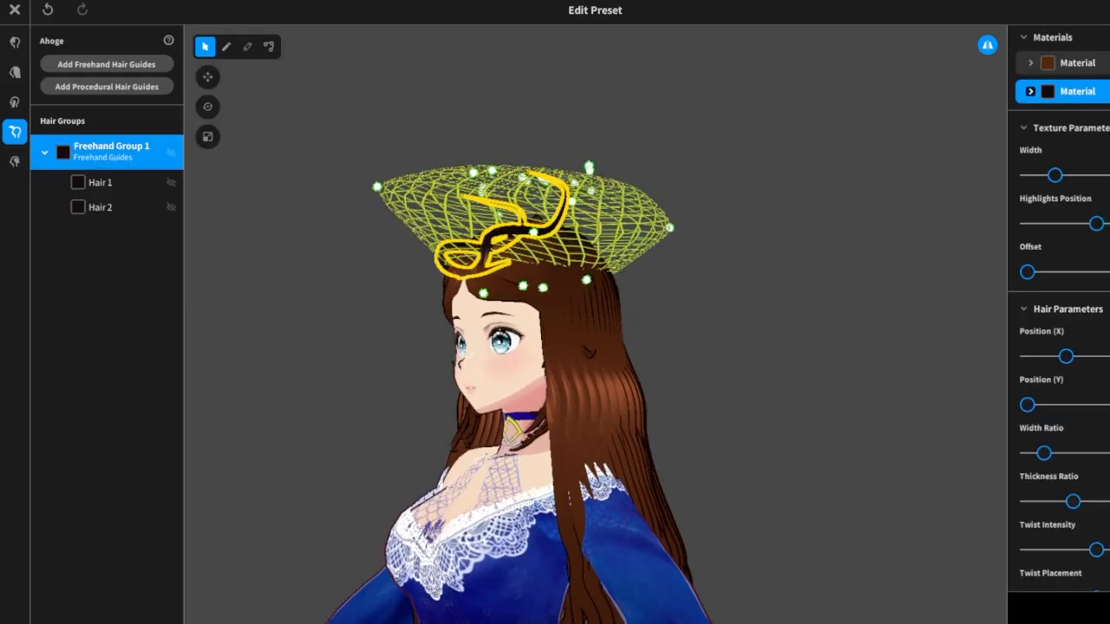
{"action": "scroll", "coordinate": [1095, 433], "scroll_direction": "down", "scroll_amount": 6}
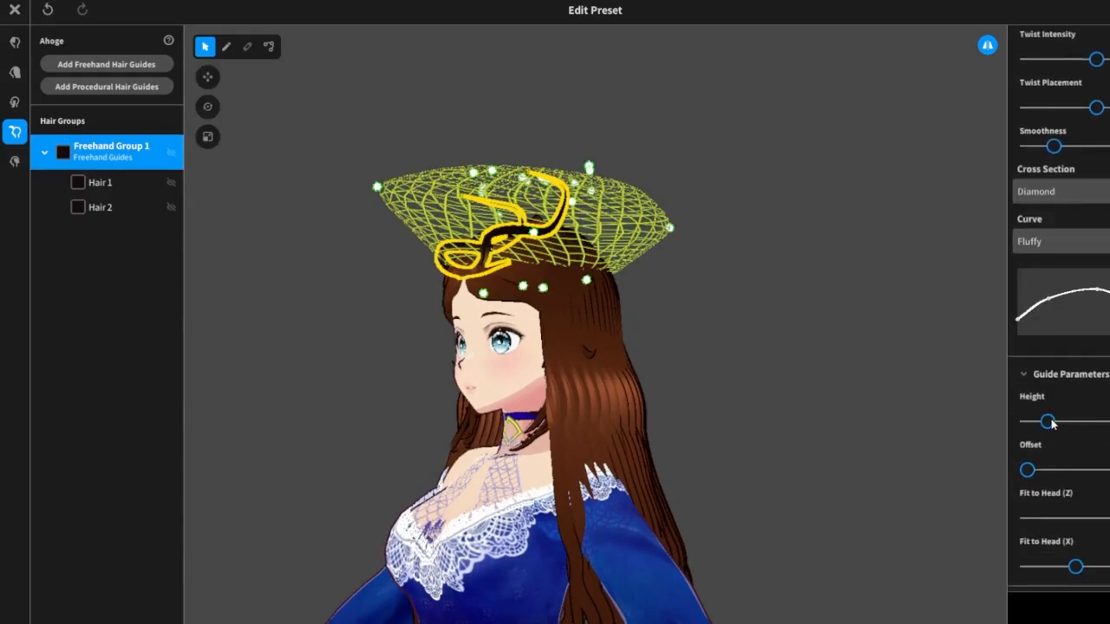
{"action": "left_click_drag", "start_coordinate": [1032, 473], "coordinate": [1068, 469]}
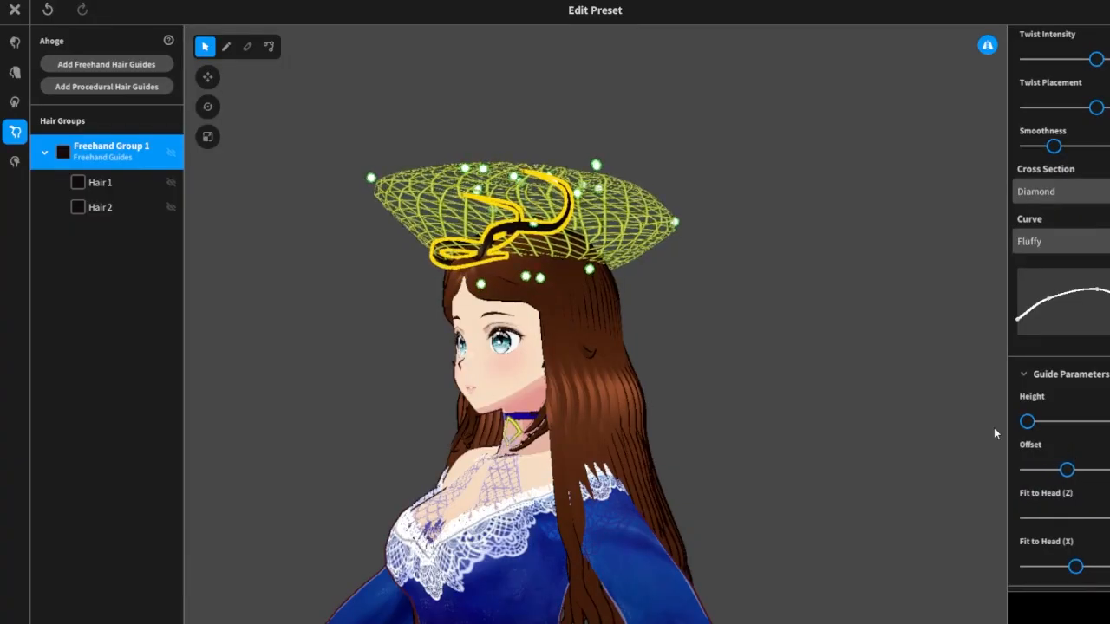
{"action": "mouse_move", "coordinate": [994, 428]}
{"action": "right_mouse_down"}
{"action": "mouse_move", "coordinate": [781, 411]}
{"action": "mouse_move", "coordinate": [870, 399]}
{"action": "mouse_move", "coordinate": [812, 389]}
{"action": "mouse_move", "coordinate": [830, 402]}
{"action": "right_mouse_up"}
{"action": "left_click", "coordinate": [842, 387]}
Lower Freehand Group 1's Thickness Ratio and slightly reduce its Width Ratio, keeping Position (Y) at its minimum.
{"action": "left_click", "coordinate": [135, 157]}
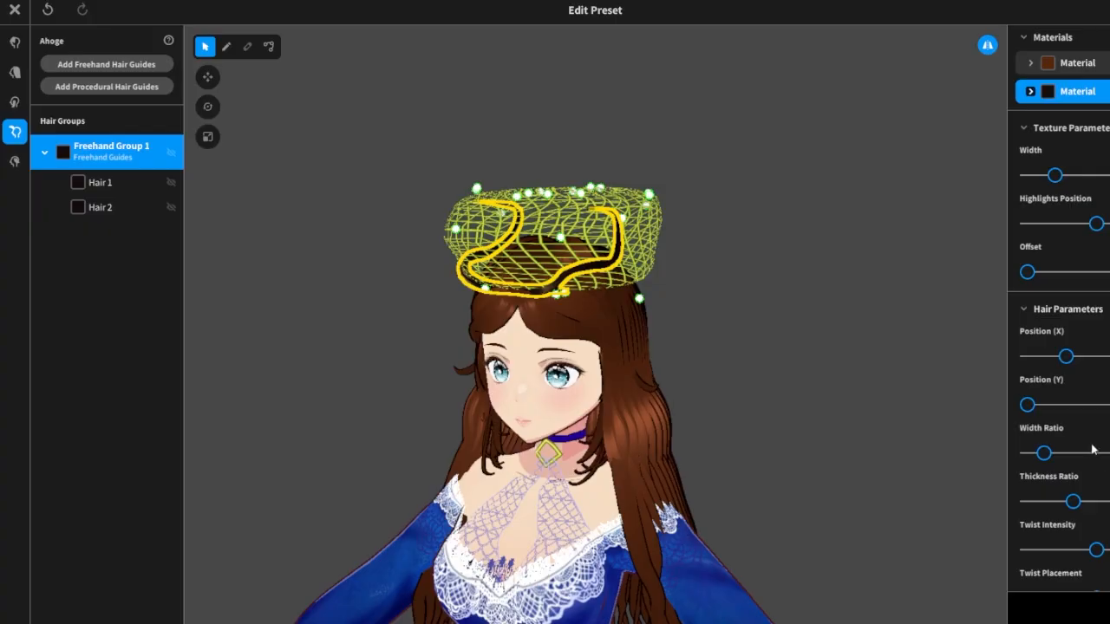
{"action": "scroll", "coordinate": [1092, 448], "scroll_direction": "down", "scroll_amount": 3}
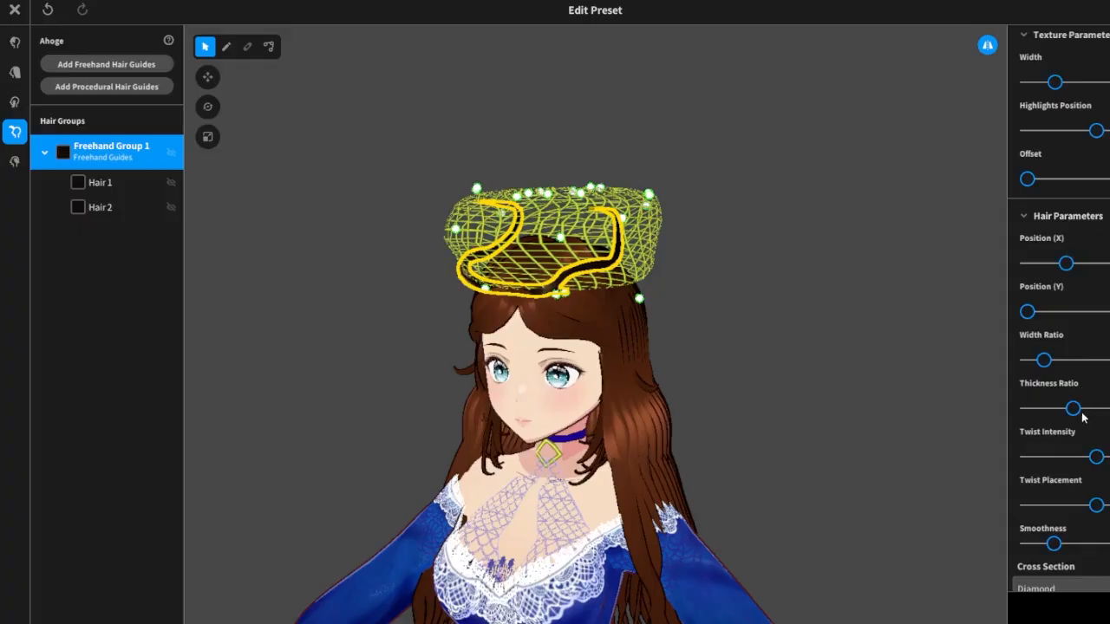
{"action": "mouse_move", "coordinate": [1073, 408]}
{"action": "left_mouse_down"}
{"action": "mouse_move", "coordinate": [1041, 409]}
{"action": "mouse_move", "coordinate": [1088, 413]}
{"action": "mouse_move", "coordinate": [1059, 417]}
{"action": "left_mouse_up"}
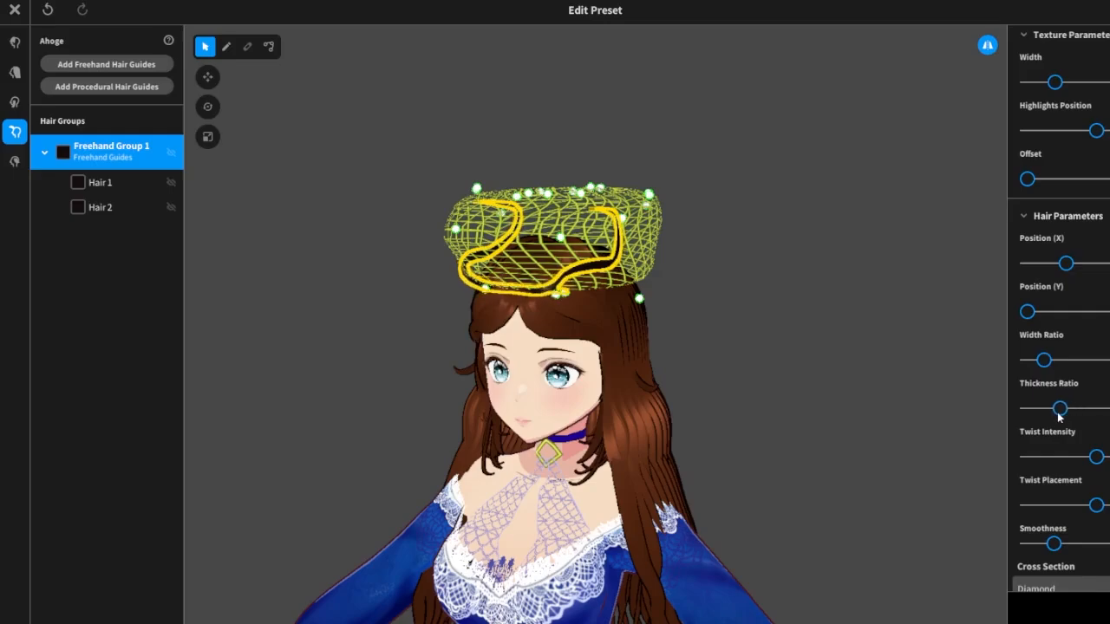
{"action": "mouse_move", "coordinate": [1048, 367]}
{"action": "left_mouse_down"}
{"action": "mouse_move", "coordinate": [1063, 367]}
{"action": "mouse_move", "coordinate": [1047, 369]}
{"action": "left_mouse_up"}
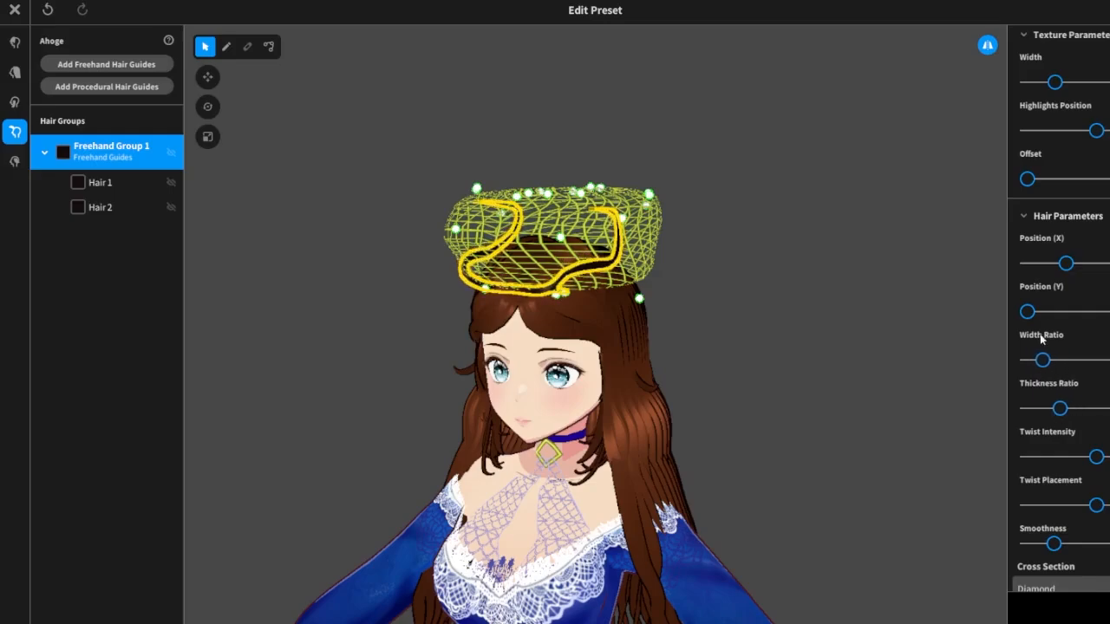
{"action": "mouse_move", "coordinate": [1033, 318]}
{"action": "left_mouse_down"}
{"action": "mouse_move", "coordinate": [1044, 315]}
{"action": "mouse_move", "coordinate": [1027, 317]}
{"action": "left_mouse_up"}
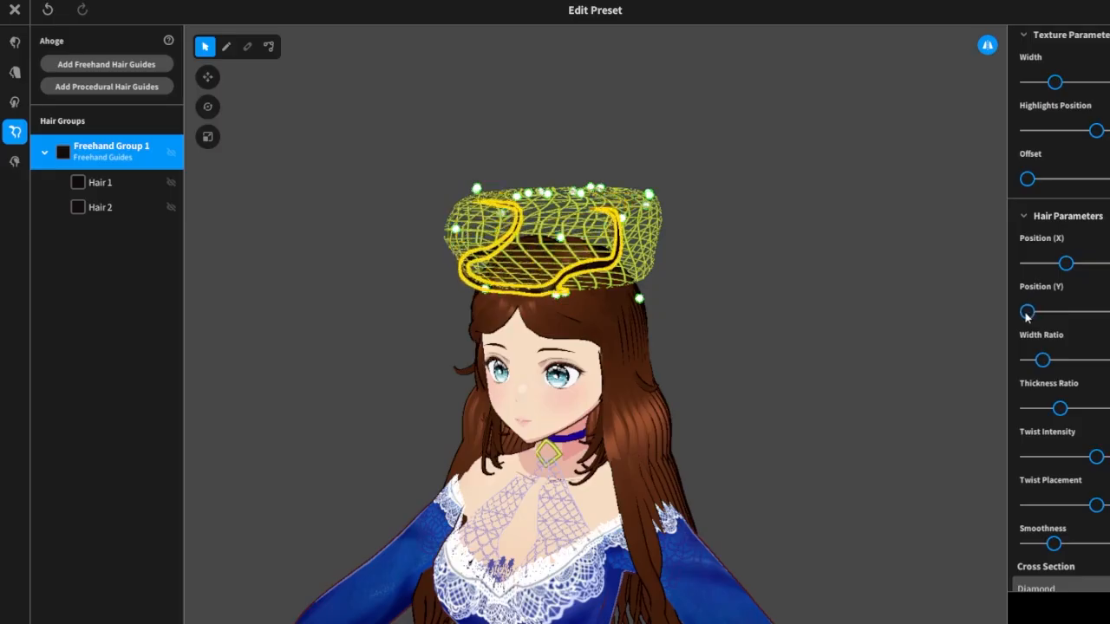
{"action": "left_click", "coordinate": [887, 333]}
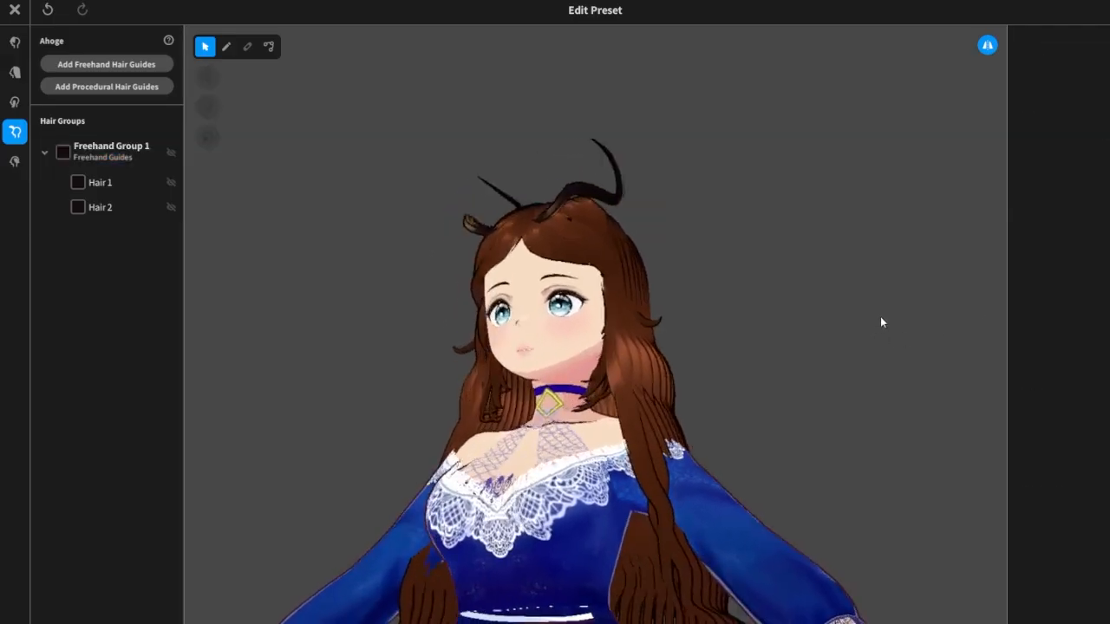
Reselect Freehand Group 1 and spread the guide mesh's bottom-row control points slightly outward and down in side view.
{"action": "left_click", "coordinate": [227, 46]}
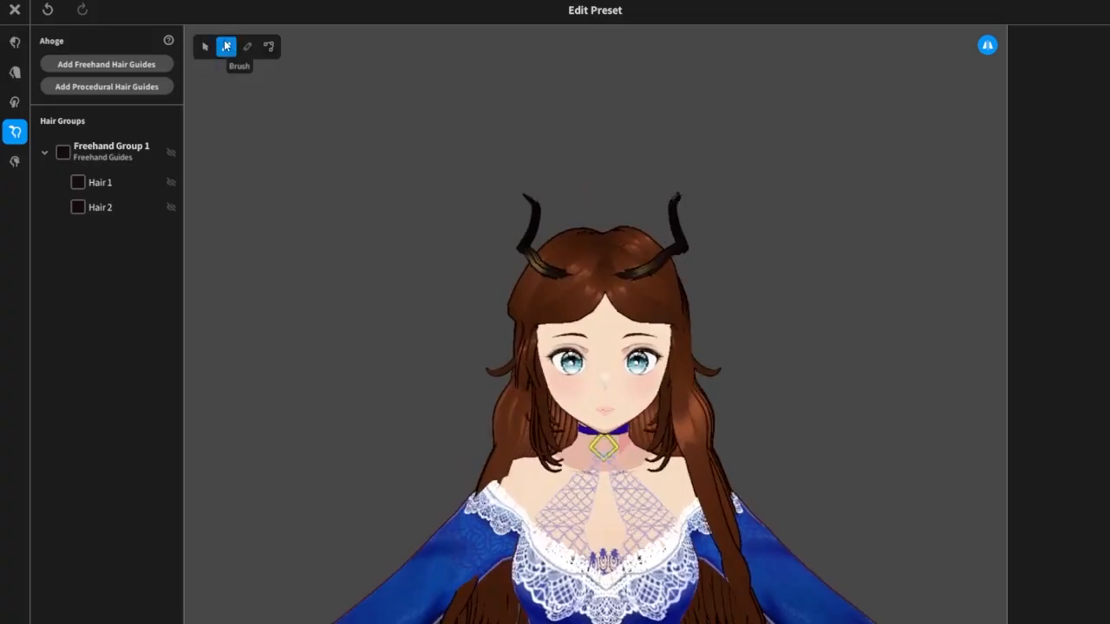
{"action": "left_click", "coordinate": [205, 46]}
{"action": "left_click", "coordinate": [112, 156]}
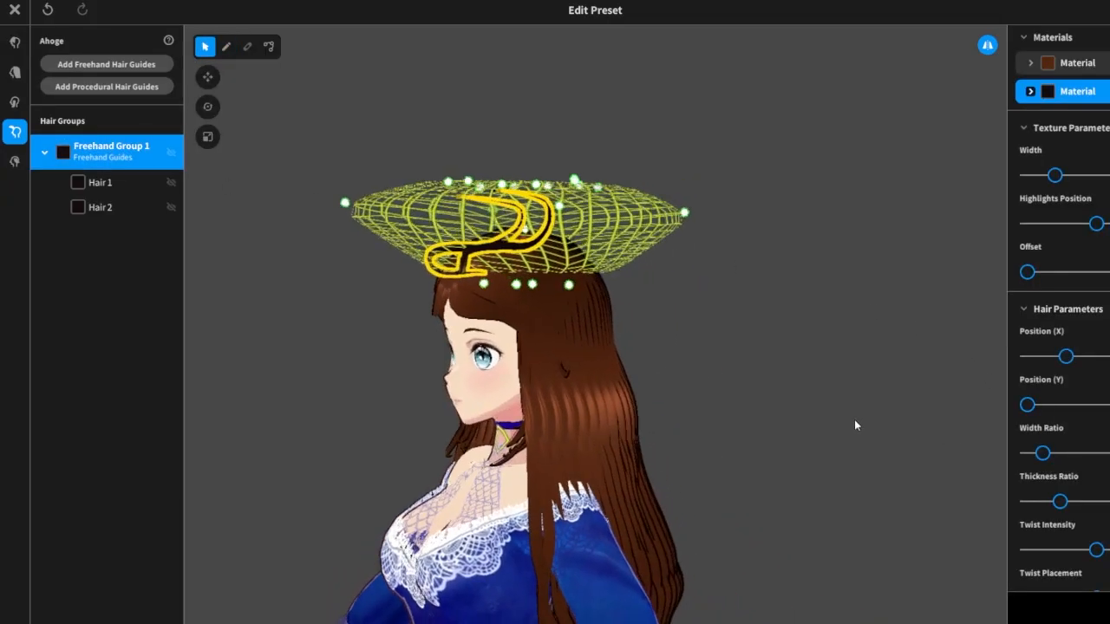
{"action": "mouse_move", "coordinate": [516, 285]}
{"action": "left_mouse_down"}
{"action": "mouse_move", "coordinate": [525, 291]}
{"action": "mouse_move", "coordinate": [509, 289]}
{"action": "left_mouse_up"}
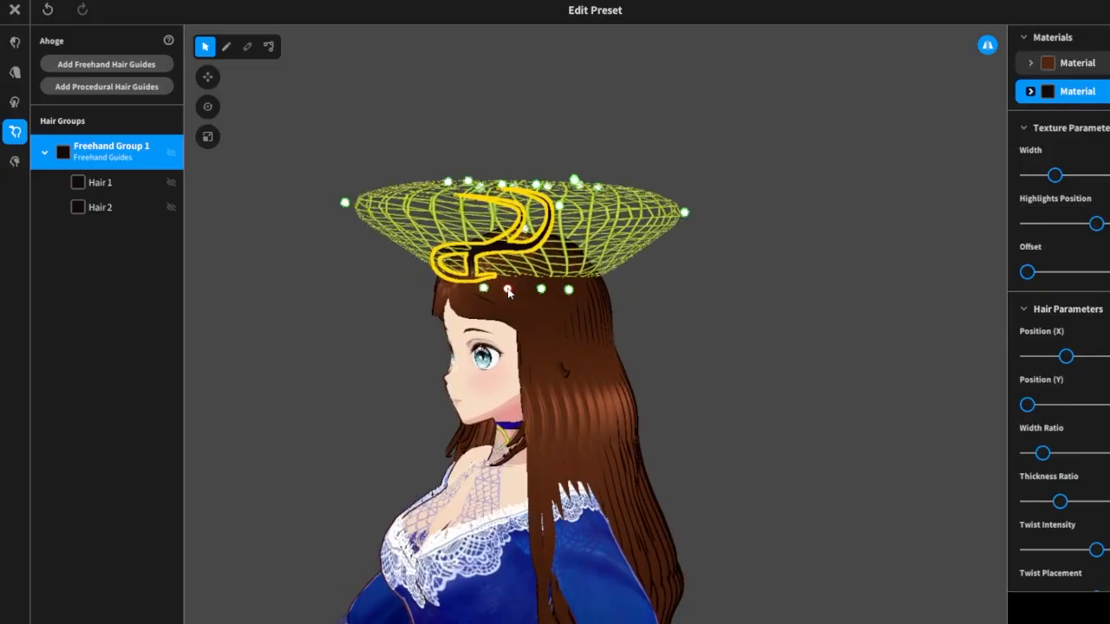
{"action": "left_click", "coordinate": [752, 329]}
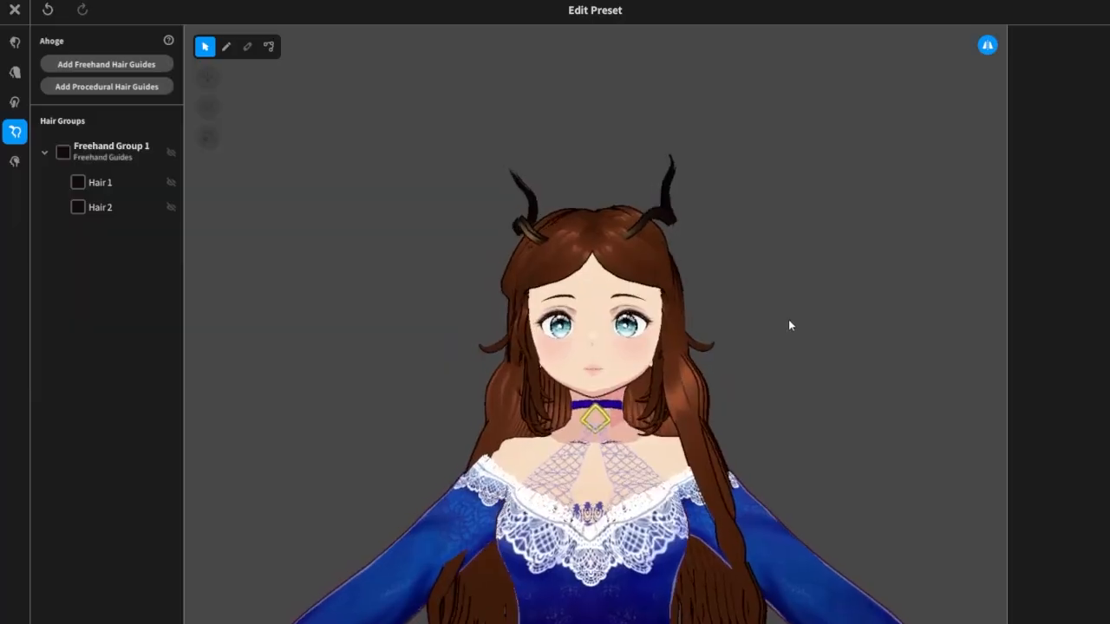
Check the horn-shaped strands up close and from other angles, and close the hairstyle editor, saving the Ahoge as a new item.
{"action": "scroll", "coordinate": [793, 354], "scroll_direction": "up", "scroll_amount": 3}
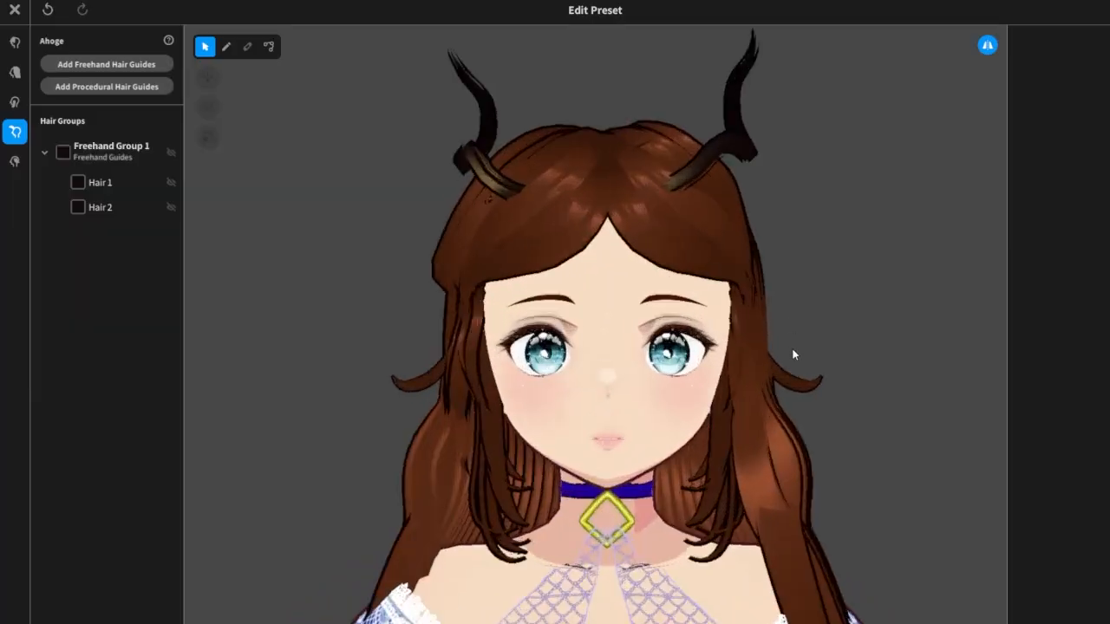
{"action": "scroll", "coordinate": [878, 347], "scroll_direction": "up", "scroll_amount": 2}
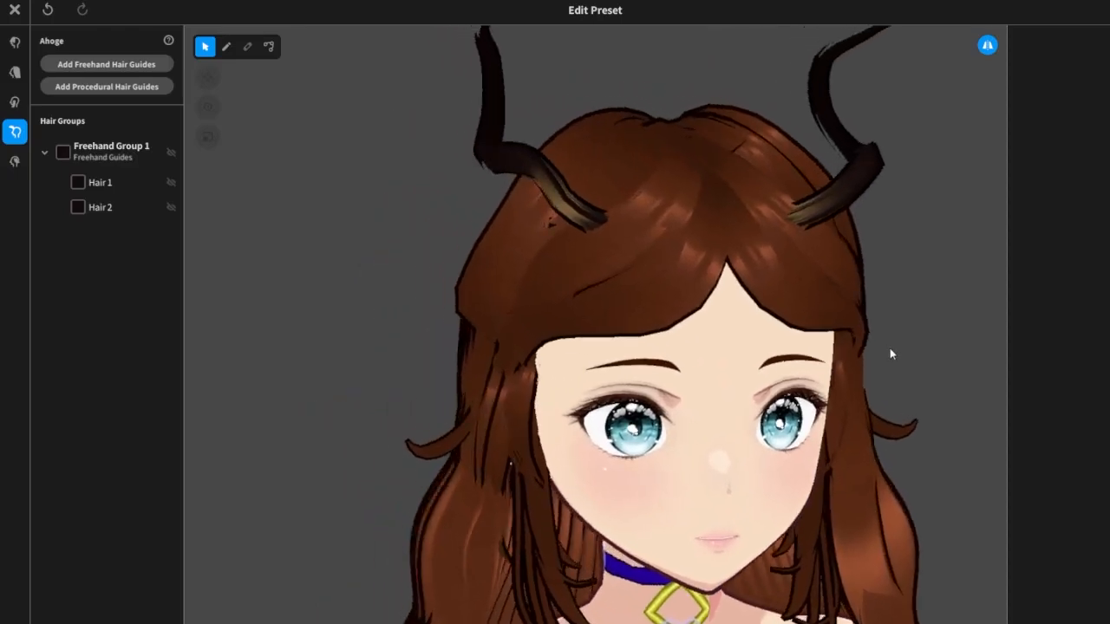
{"action": "scroll", "coordinate": [894, 353], "scroll_direction": "down", "scroll_amount": 5}
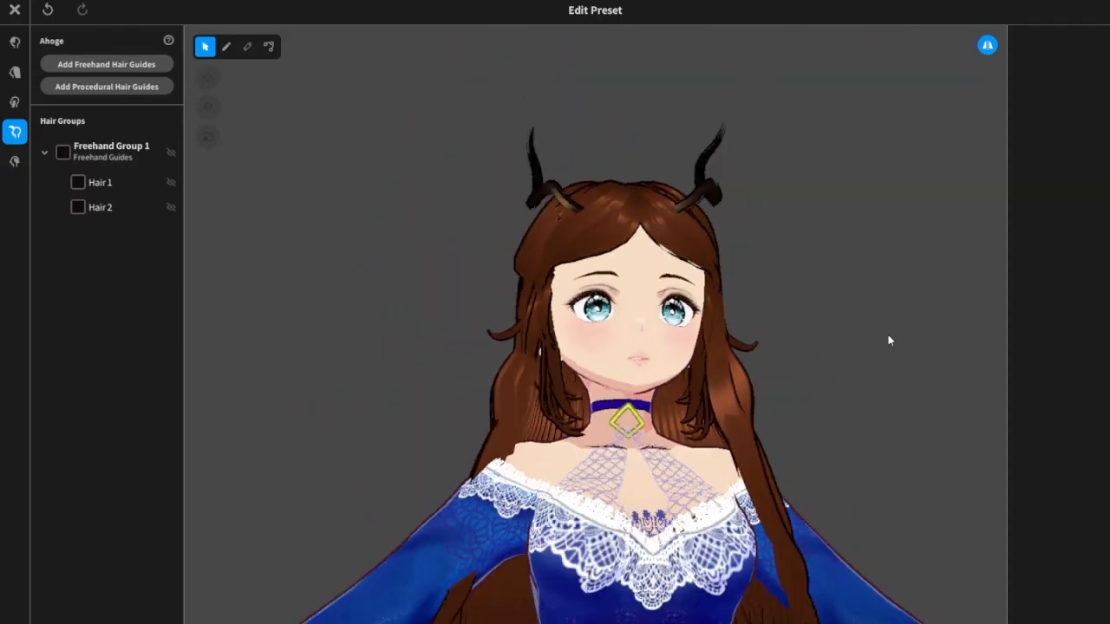
{"action": "right_click_drag", "start_coordinate": [871, 357], "coordinate": [654, 355]}
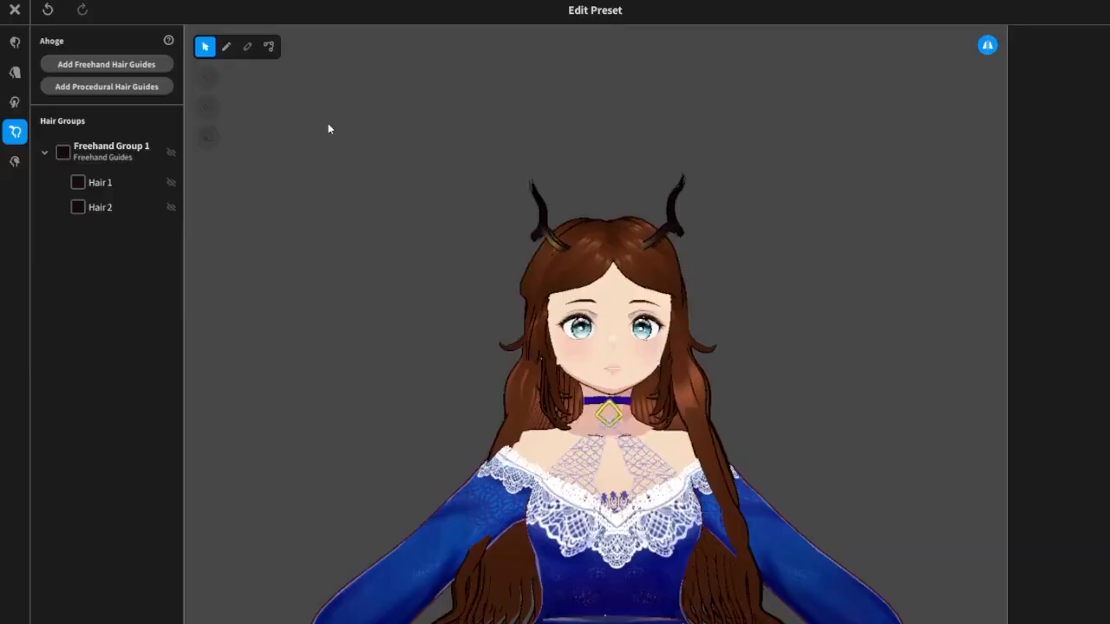
{"action": "left_click", "coordinate": [15, 10]}
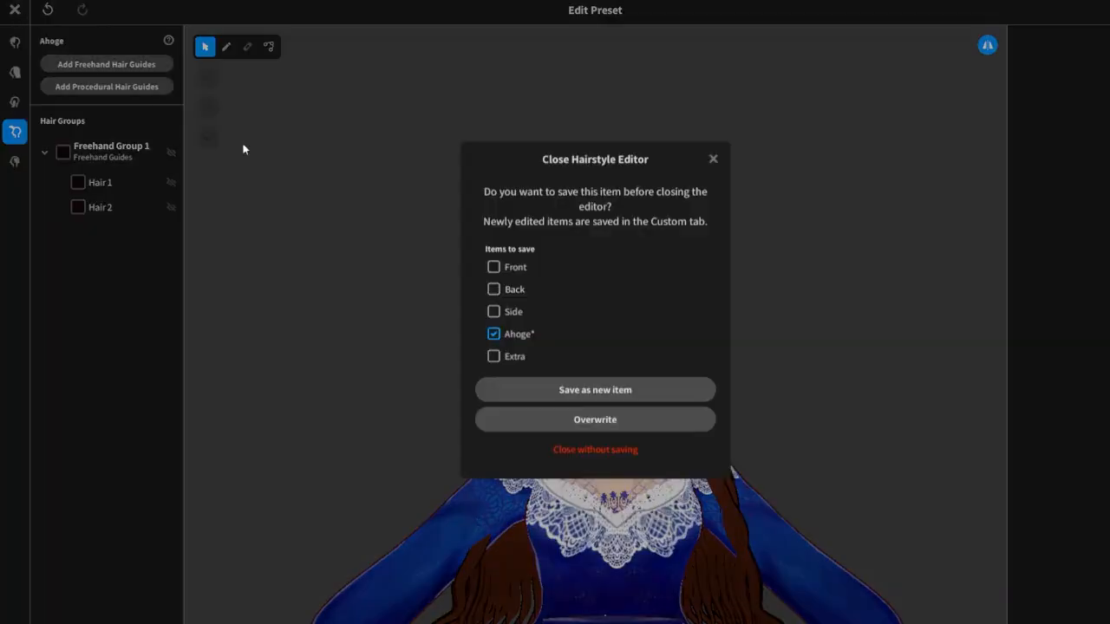
{"action": "left_click", "coordinate": [623, 390]}
Open the Face Paint presets of the face and look through the available designs.
{"action": "scroll", "coordinate": [756, 331], "scroll_direction": "down", "scroll_amount": 3}
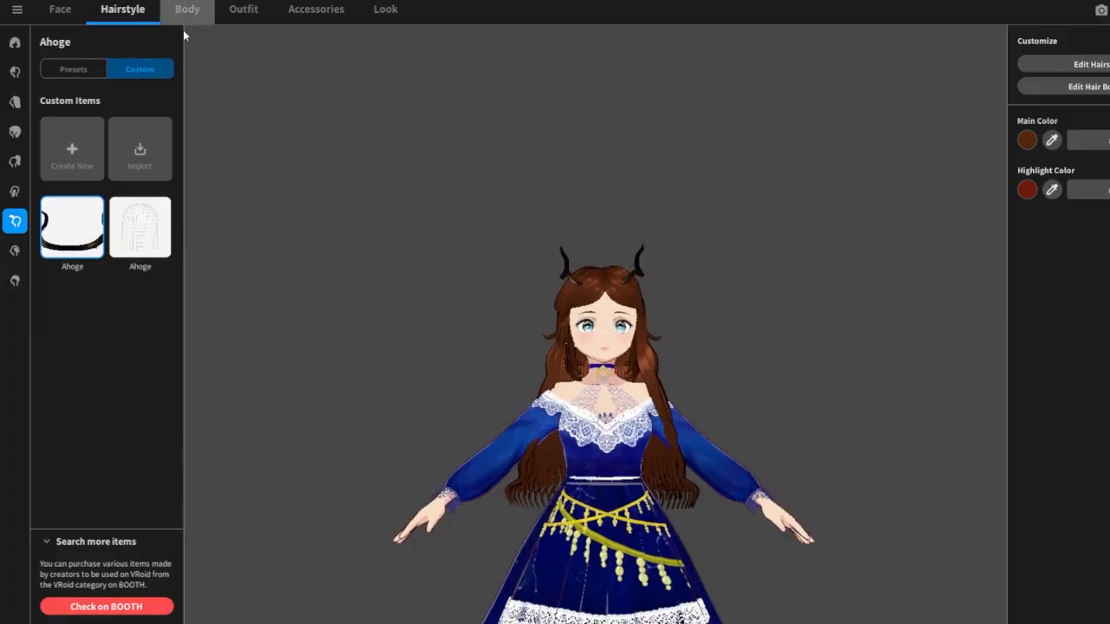
{"action": "left_click", "coordinate": [59, 9]}
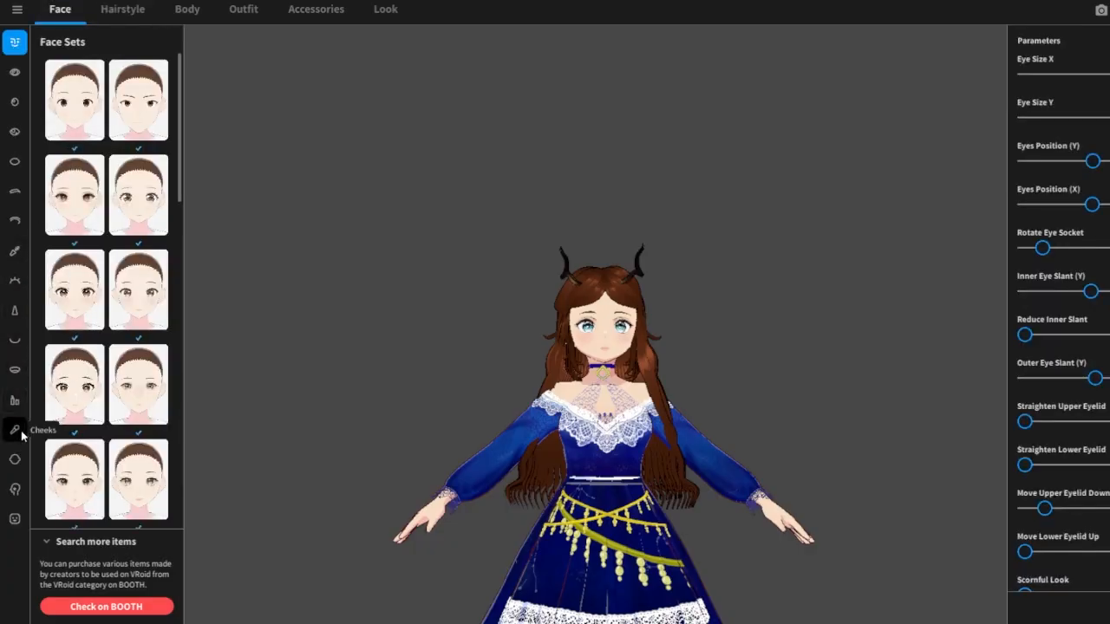
{"action": "left_click", "coordinate": [15, 490]}
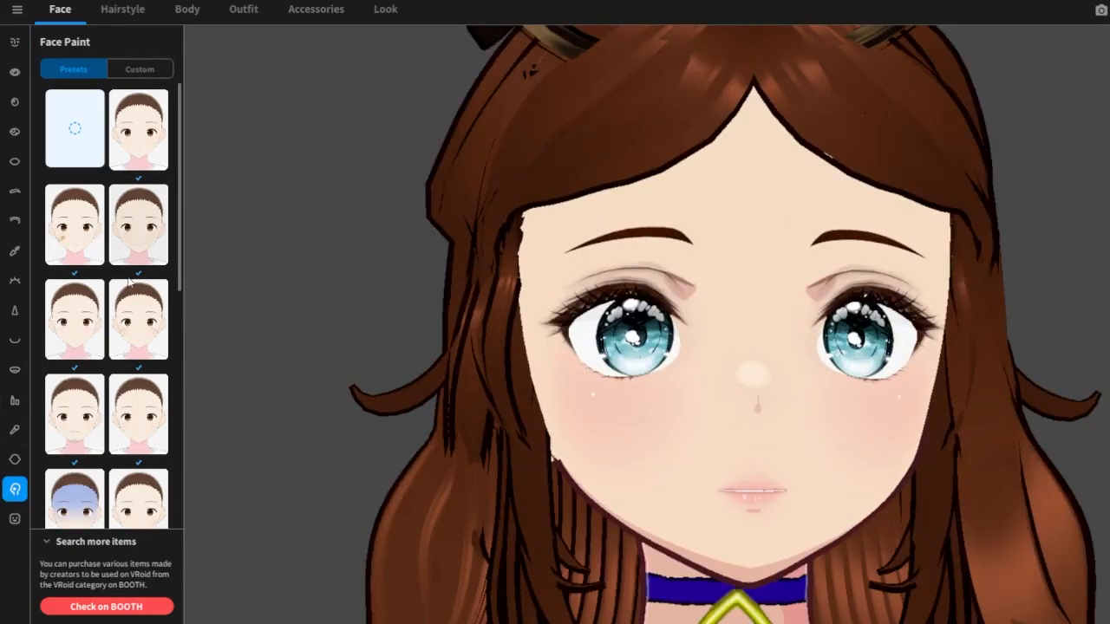
{"action": "scroll", "coordinate": [135, 330], "scroll_direction": "down", "scroll_amount": 4}
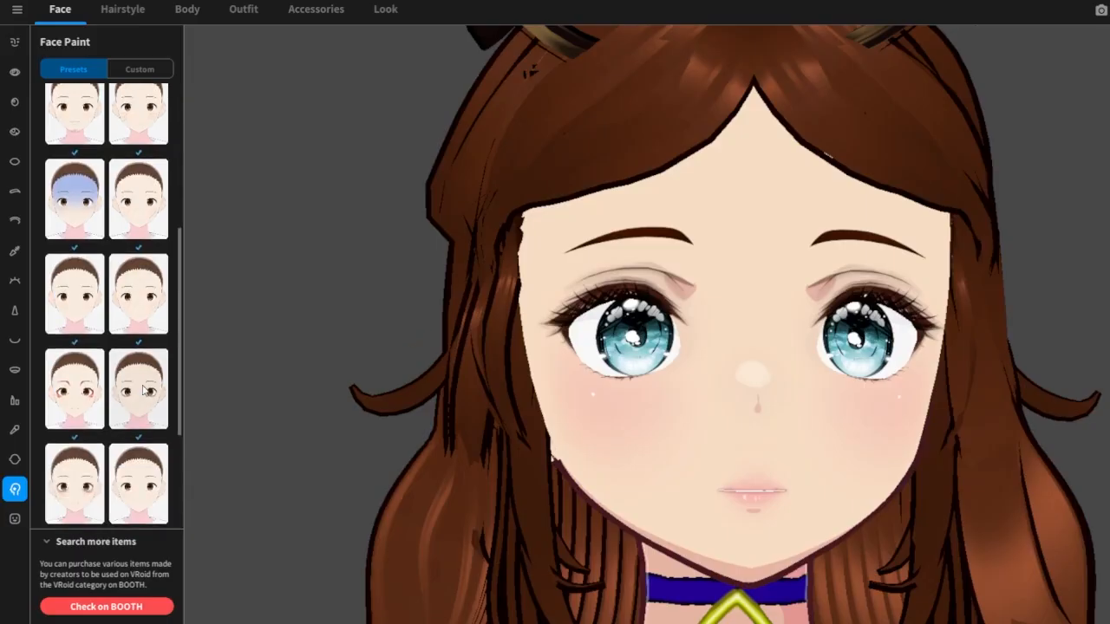
{"action": "scroll", "coordinate": [144, 390], "scroll_direction": "down", "scroll_amount": 2}
{"action": "scroll", "coordinate": [132, 364], "scroll_direction": "up", "scroll_amount": 6}
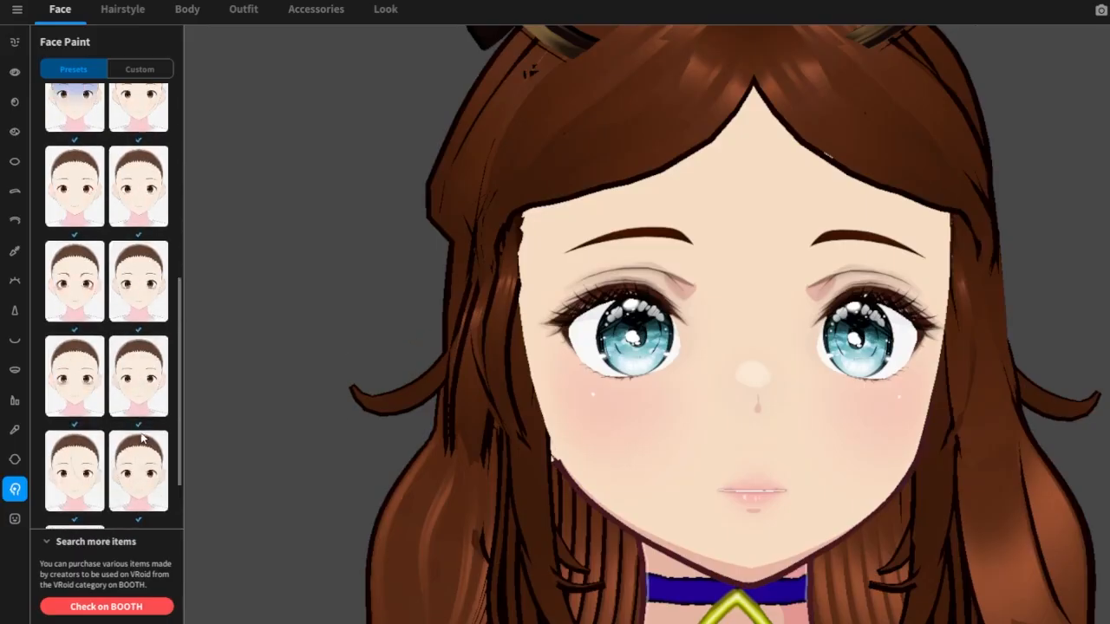
{"action": "scroll", "coordinate": [127, 325], "scroll_direction": "up", "scroll_amount": 2}
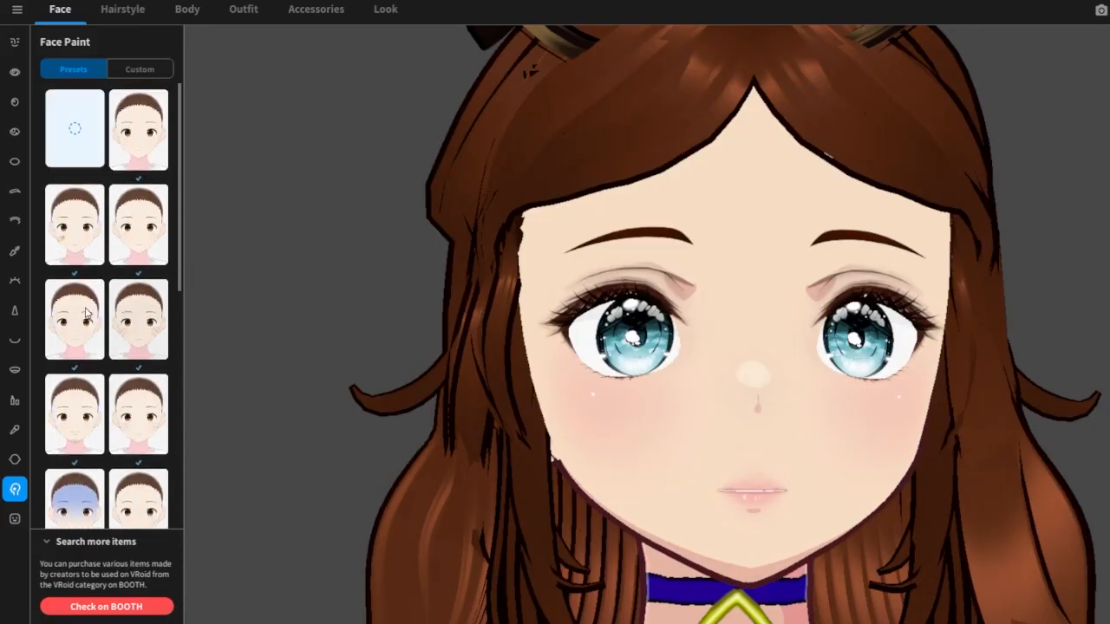
Try several face paint presets near the start of the list on the character, including the whisker lines and the cheek scar.
{"action": "left_click", "coordinate": [89, 314]}
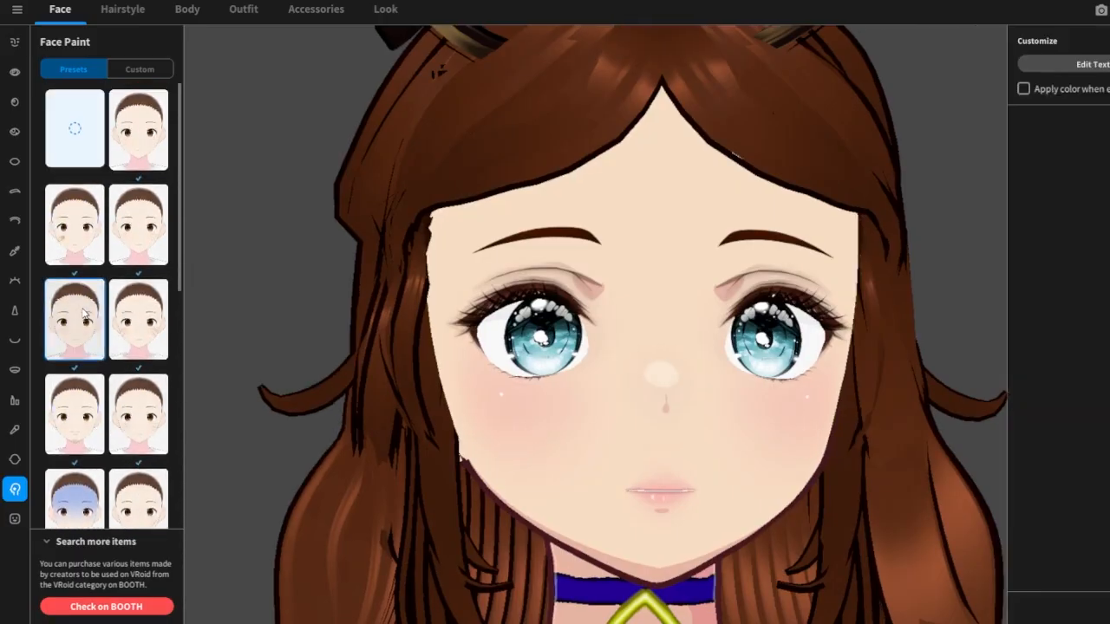
{"action": "left_click", "coordinate": [139, 139]}
{"action": "left_click", "coordinate": [145, 238]}
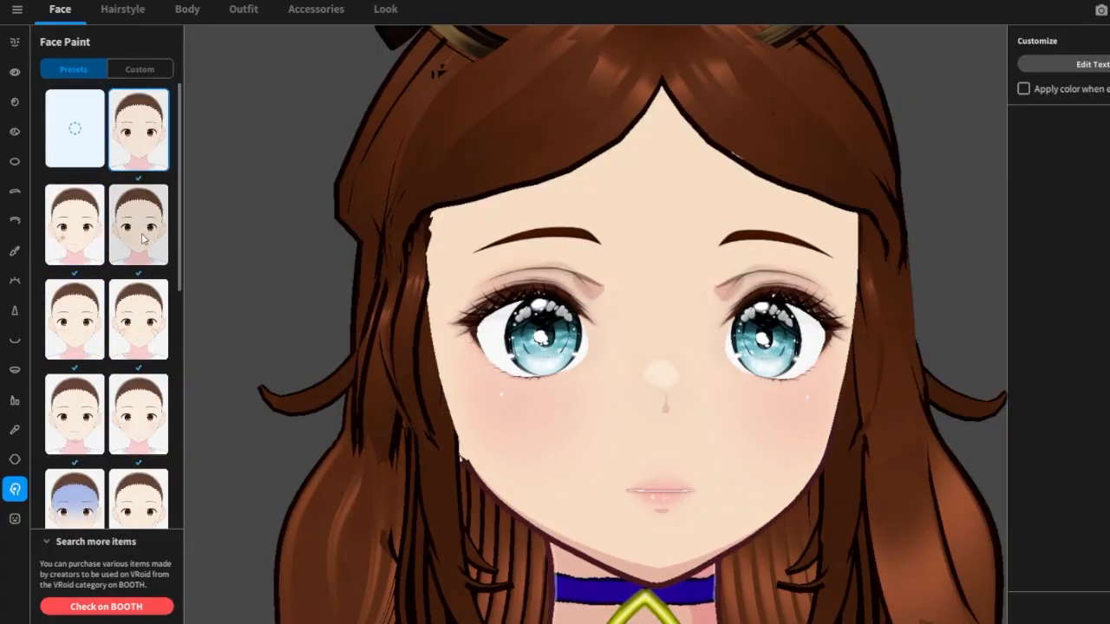
{"action": "left_click", "coordinate": [145, 327]}
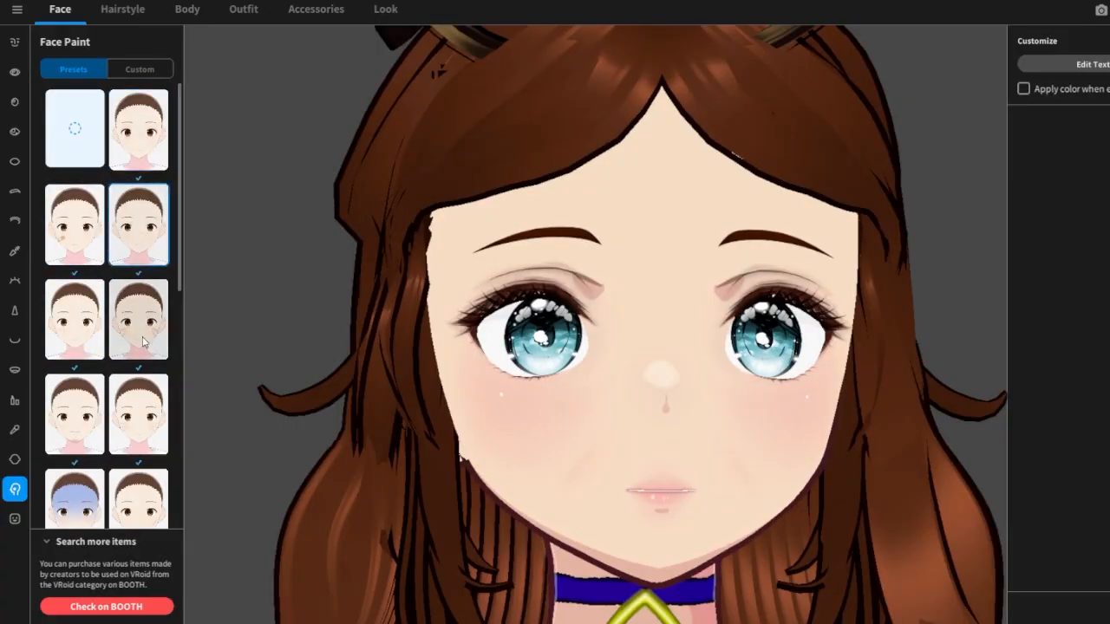
{"action": "left_click", "coordinate": [146, 418]}
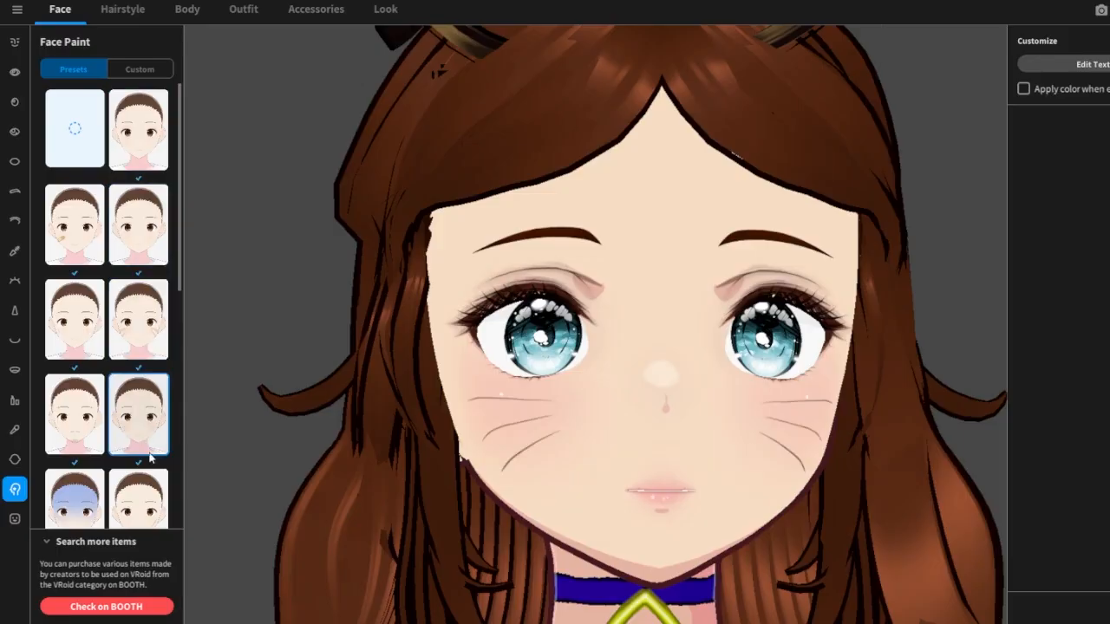
{"action": "left_click", "coordinate": [156, 497]}
Try more face paint presets further down the list, including the dark circles under the eyes.
{"action": "scroll", "coordinate": [156, 497], "scroll_direction": "down", "scroll_amount": 2}
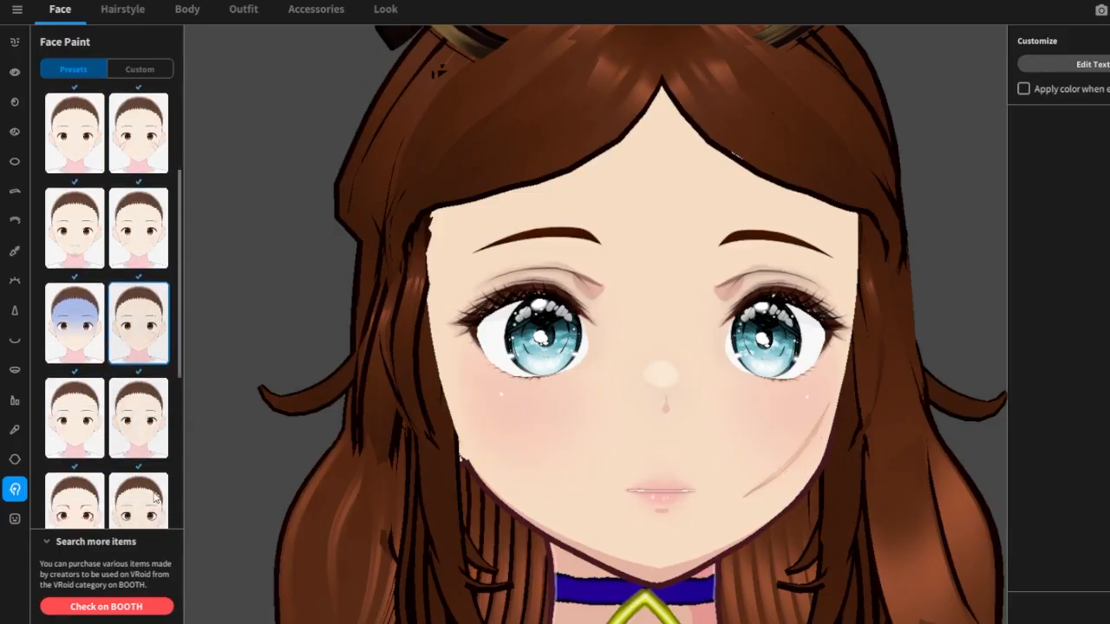
{"action": "left_click", "coordinate": [148, 447]}
{"action": "scroll", "coordinate": [149, 491], "scroll_direction": "down", "scroll_amount": 1}
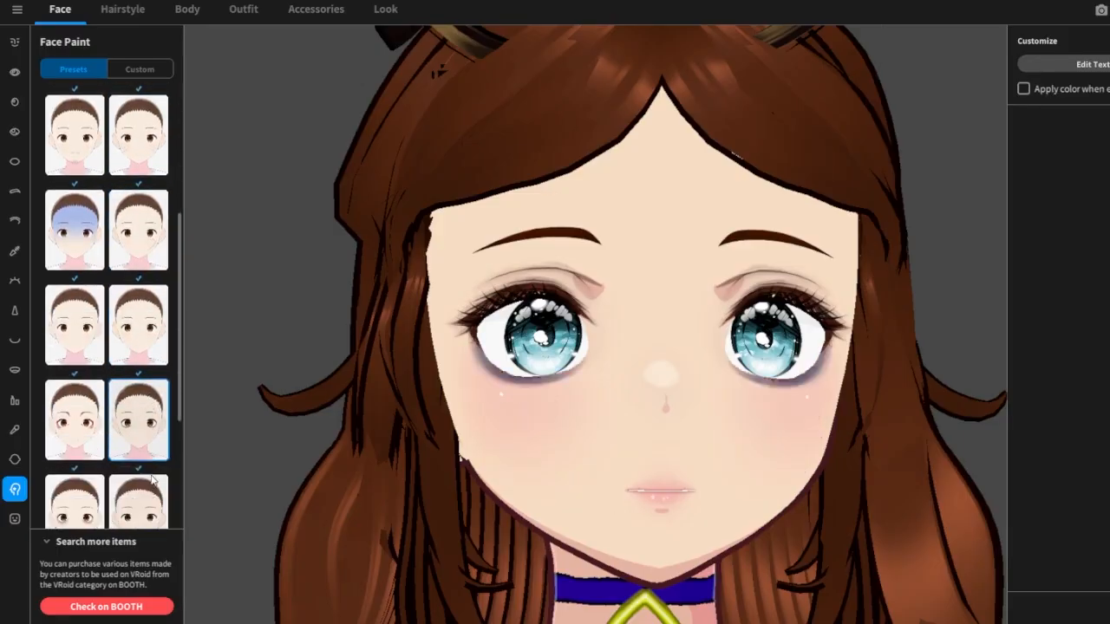
{"action": "left_click", "coordinate": [144, 494]}
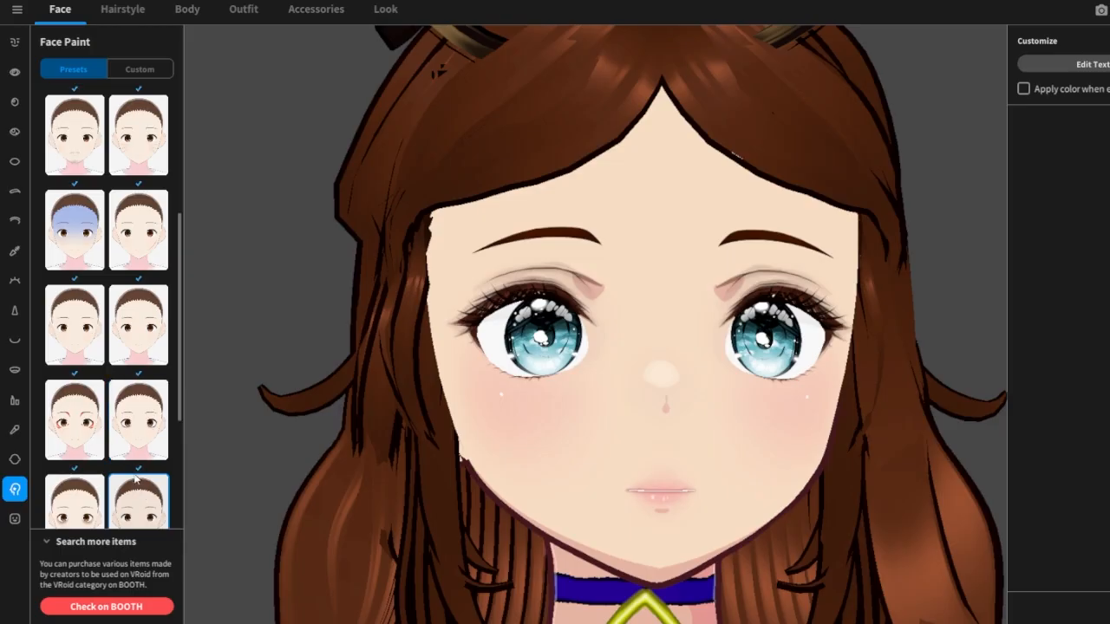
{"action": "scroll", "coordinate": [138, 486], "scroll_direction": "down", "scroll_amount": 2}
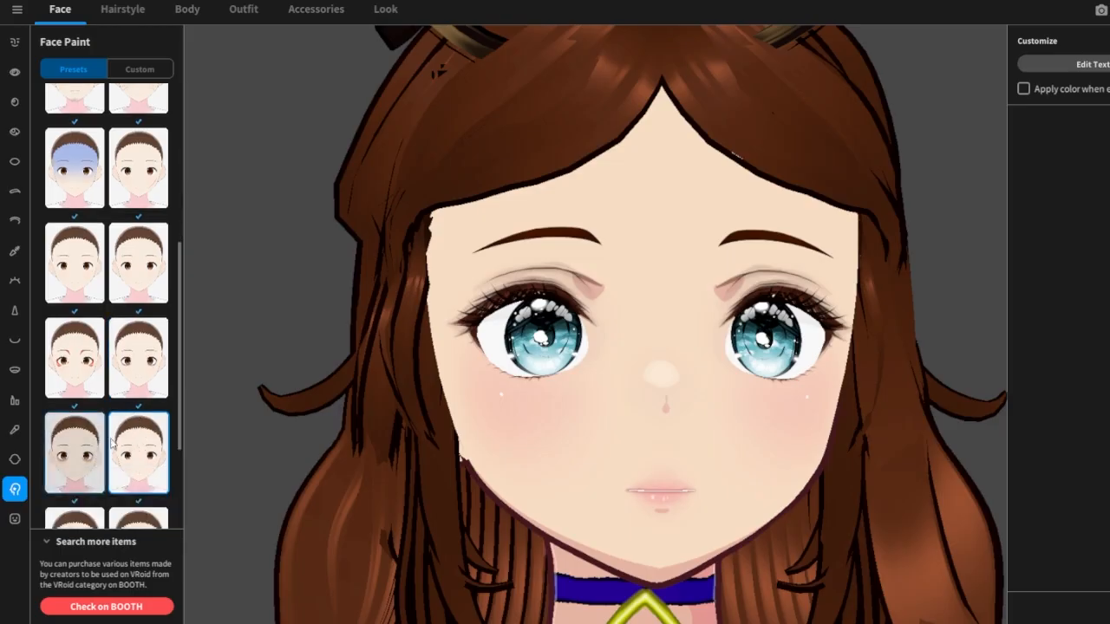
{"action": "left_click", "coordinate": [78, 360]}
{"action": "left_click", "coordinate": [162, 489]}
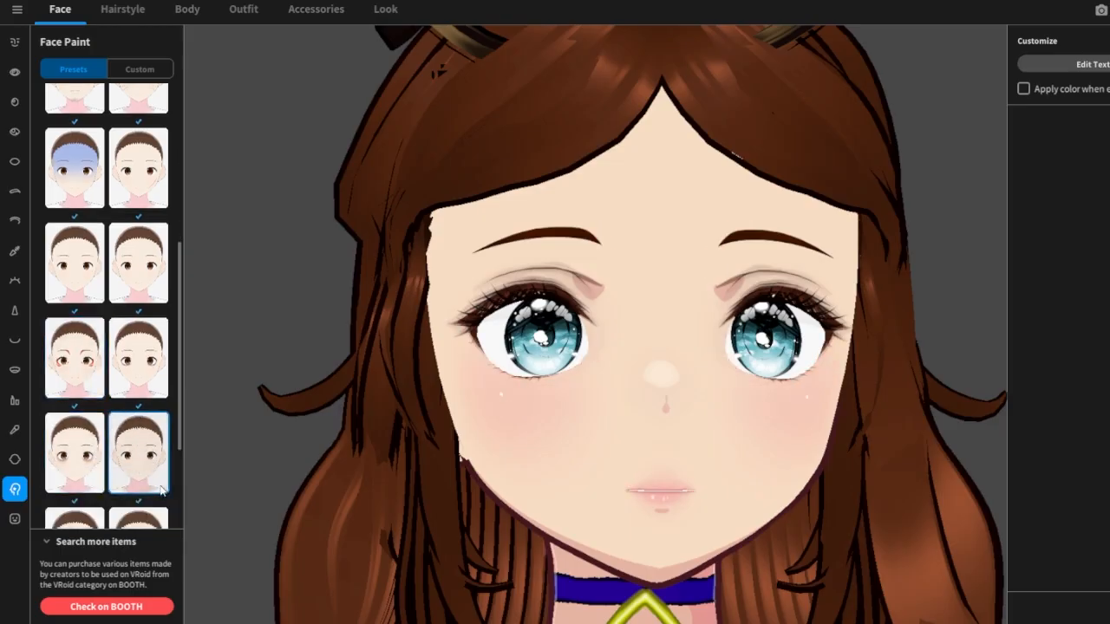
Try the stitched scar and lipstick kiss mark face paints, and reset the face paint to none.
{"action": "scroll", "coordinate": [158, 486], "scroll_direction": "down", "scroll_amount": 3}
{"action": "left_click", "coordinate": [80, 475]}
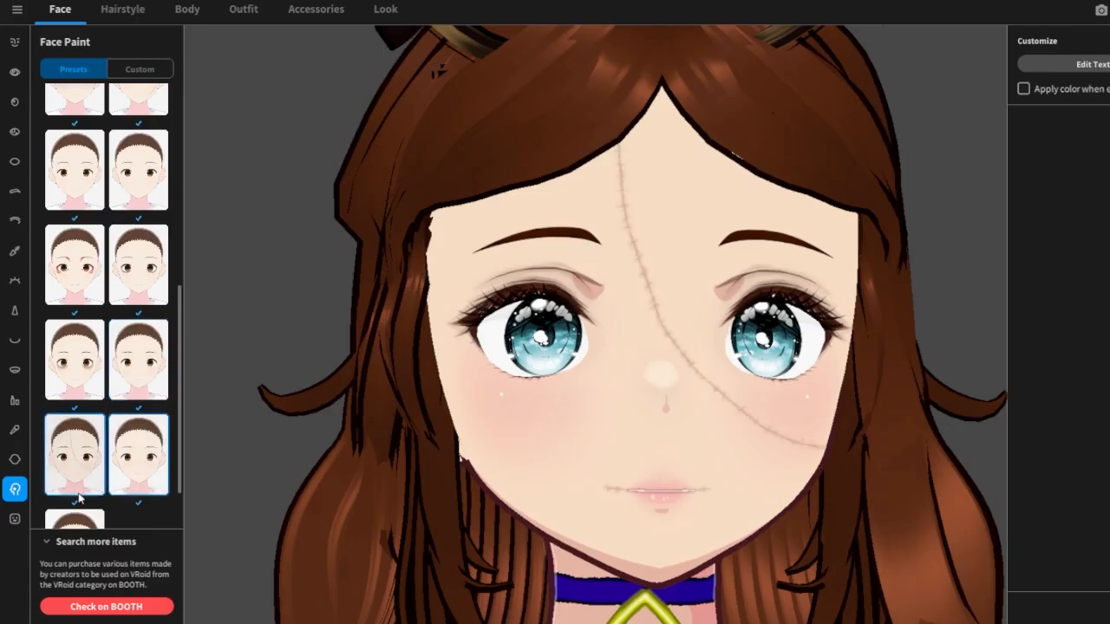
{"action": "scroll", "coordinate": [83, 434], "scroll_direction": "up", "scroll_amount": 2}
{"action": "left_click", "coordinate": [91, 392]}
{"action": "scroll", "coordinate": [87, 347], "scroll_direction": "up", "scroll_amount": 4}
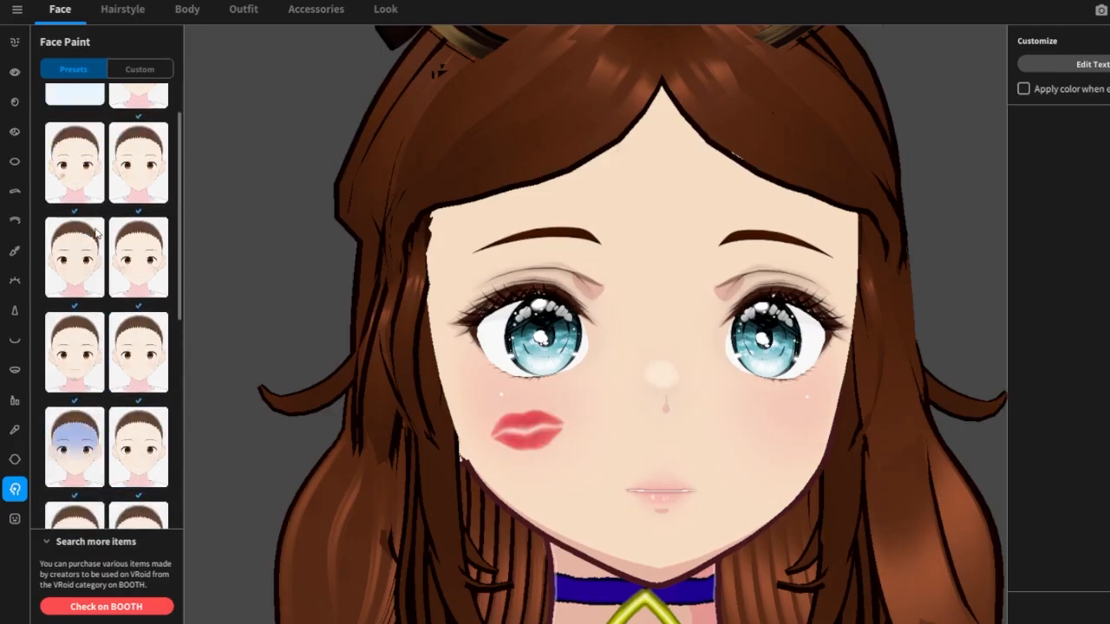
{"action": "left_click", "coordinate": [71, 153]}
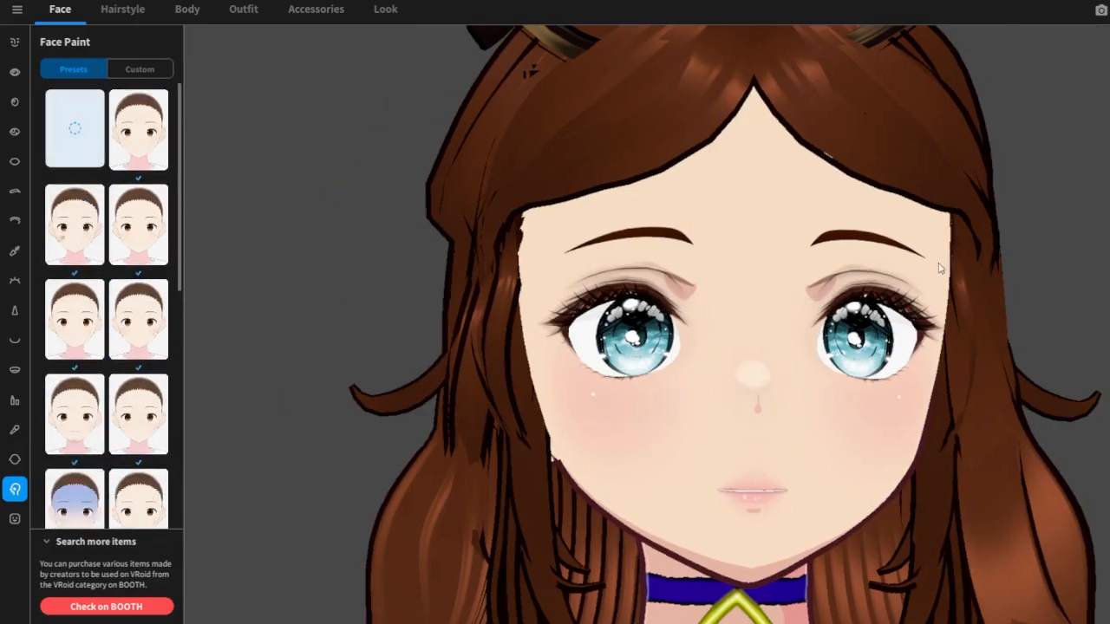
In the hairstyle's Extra category, save the currently applied custom Extra hair as a new item.
{"action": "scroll", "coordinate": [993, 297], "scroll_direction": "down", "scroll_amount": 5}
{"action": "mouse_move", "coordinate": [1008, 299]}
{"action": "right_mouse_down"}
{"action": "mouse_move", "coordinate": [976, 296]}
{"action": "mouse_move", "coordinate": [1020, 295]}
{"action": "right_mouse_up"}
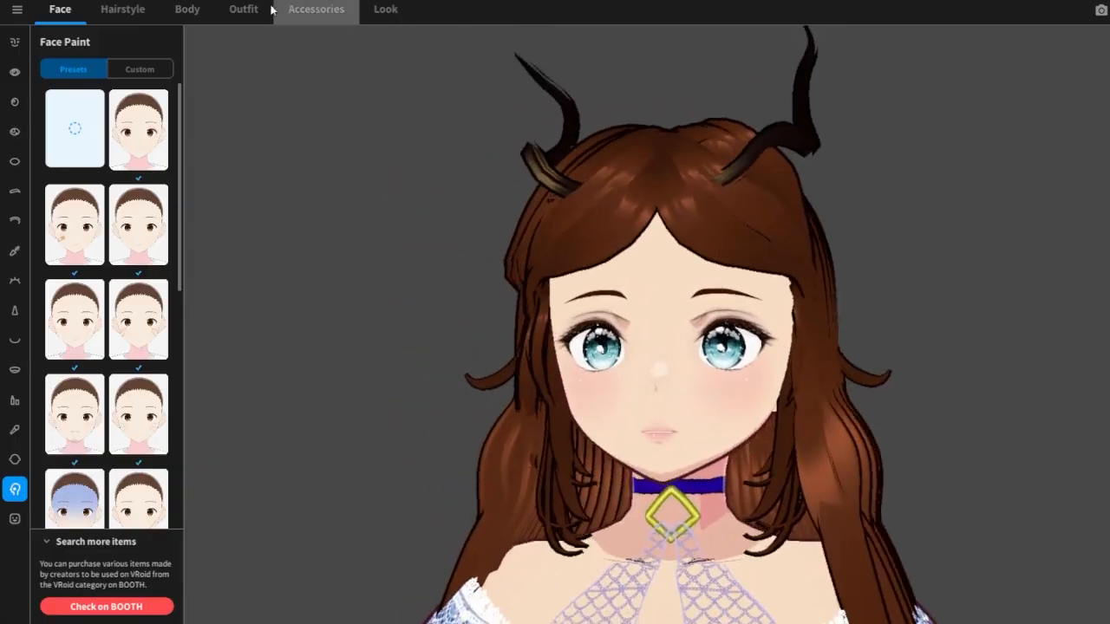
{"action": "left_click", "coordinate": [139, 12]}
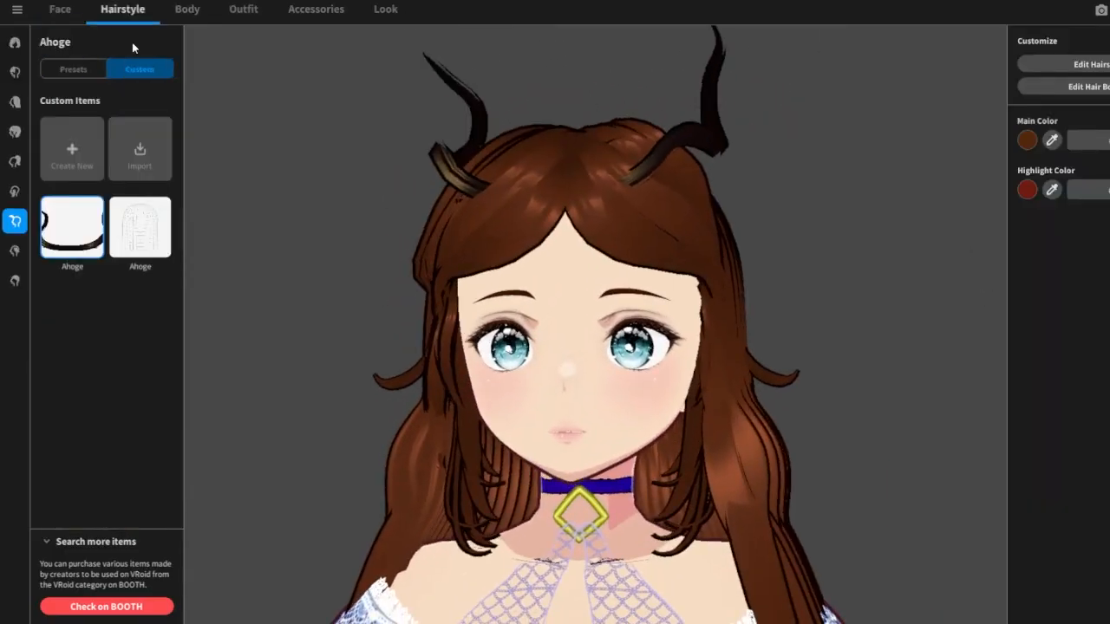
{"action": "left_click", "coordinate": [15, 251]}
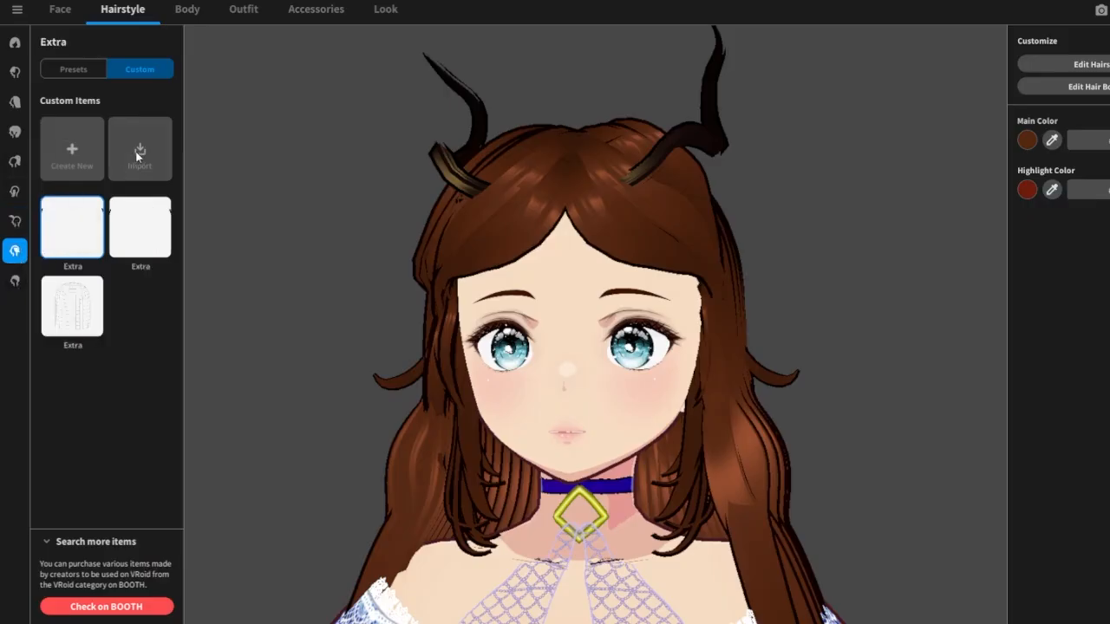
{"action": "right_click", "coordinate": [76, 237]}
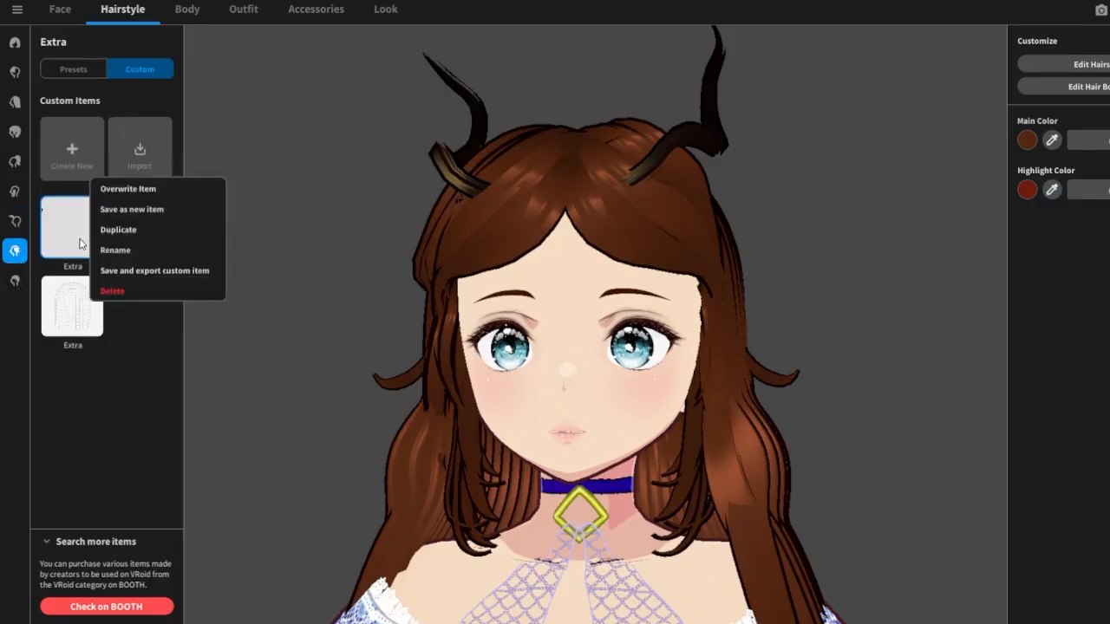
{"action": "left_click", "coordinate": [146, 215]}
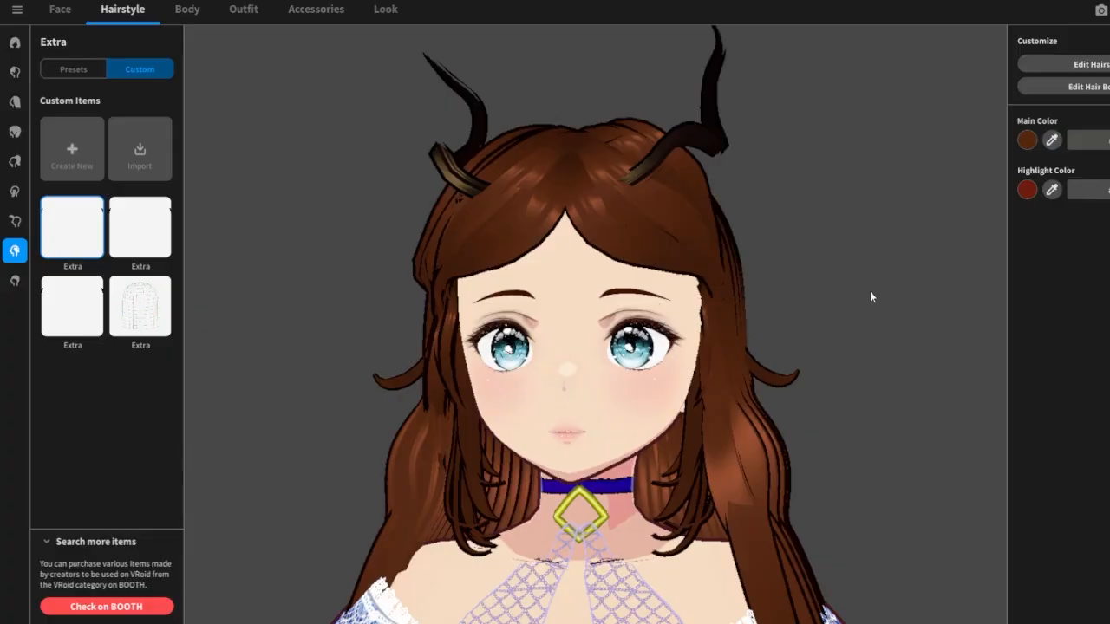
Open the Extra hair in the hairstyle editor, add a new freehand hair guide group, and select it.
{"action": "right_click_drag", "start_coordinate": [870, 292], "coordinate": [845, 306]}
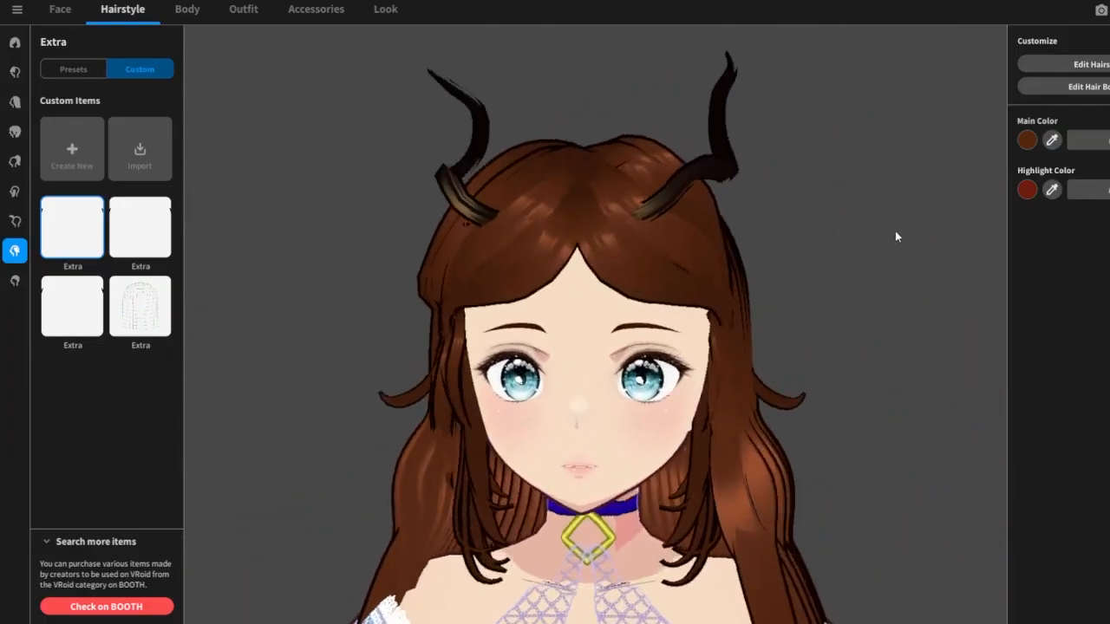
{"action": "left_click", "coordinate": [1074, 66]}
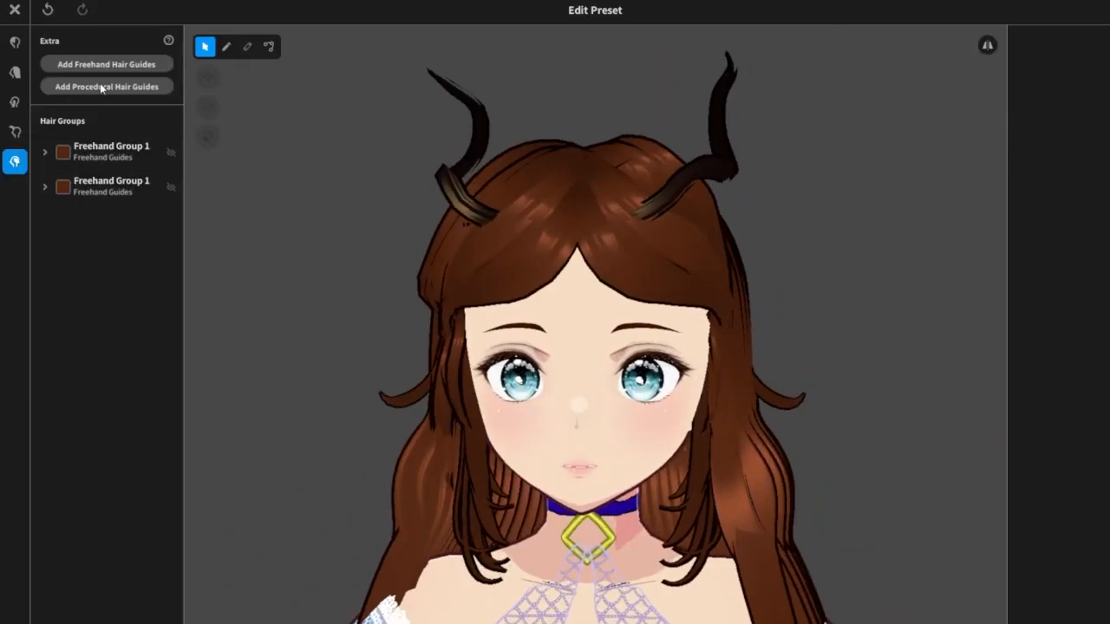
{"action": "left_click", "coordinate": [136, 66]}
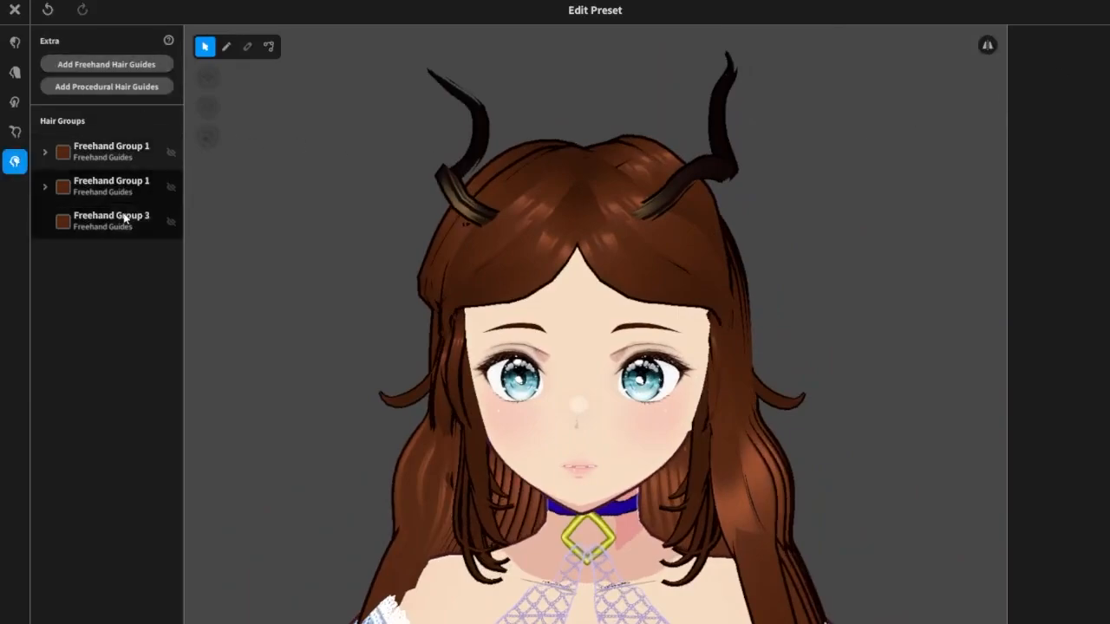
{"action": "left_click", "coordinate": [123, 217]}
{"action": "right_click_drag", "start_coordinate": [835, 255], "coordinate": [813, 255]}
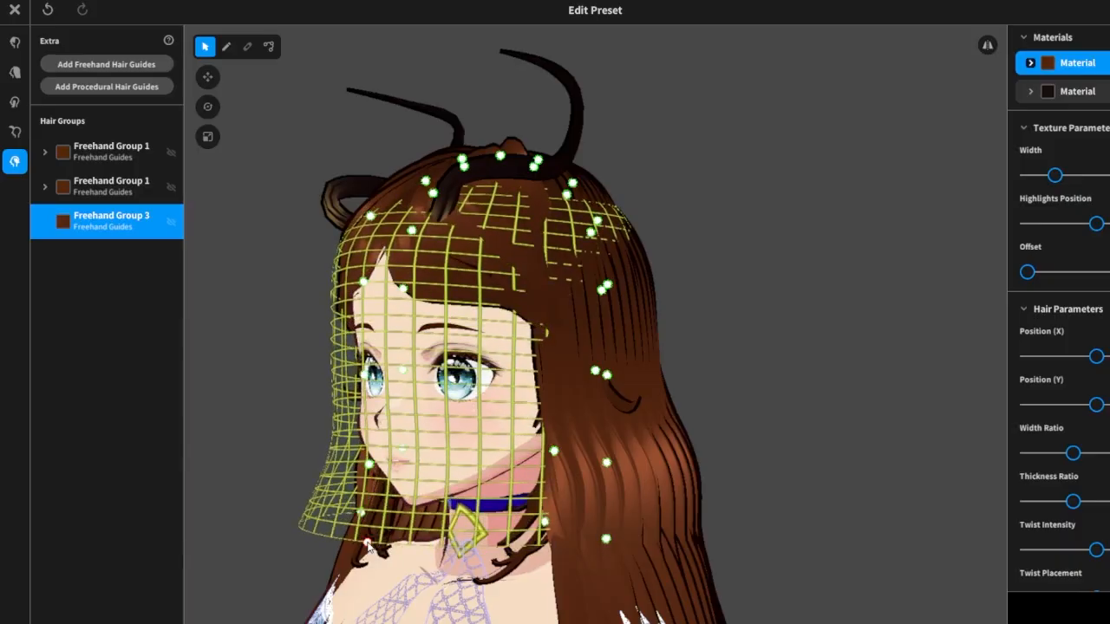
Turn on mirroring and pull the new guide mesh's side control points outward at upper forehead height.
{"action": "right_click_drag", "start_coordinate": [564, 261], "coordinate": [689, 353]}
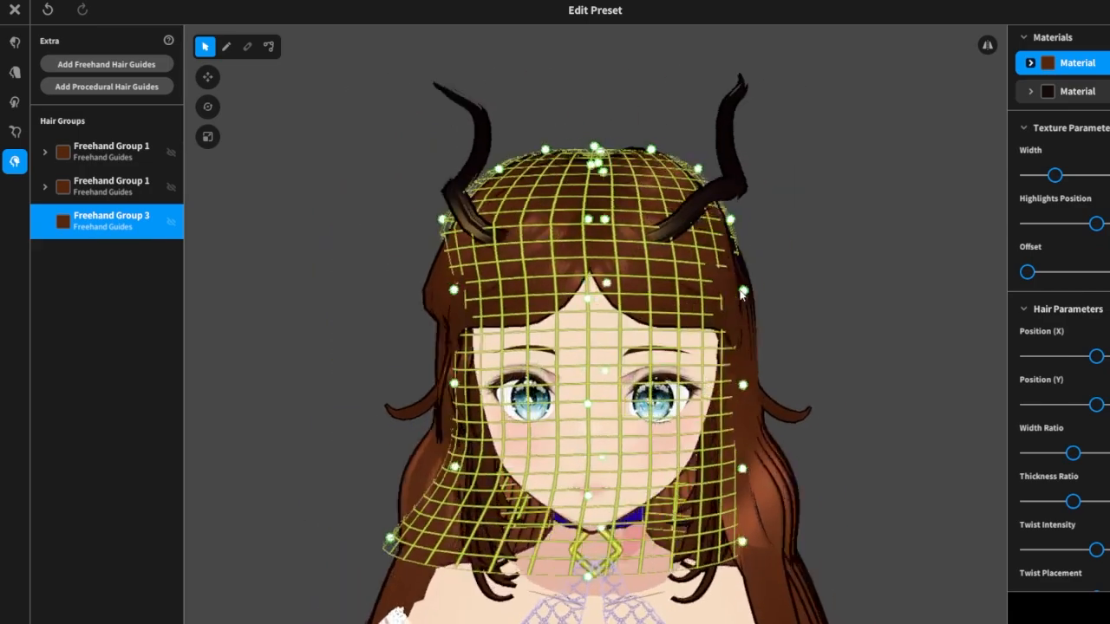
{"action": "left_click_drag", "start_coordinate": [748, 295], "coordinate": [784, 295]}
{"action": "left_click", "coordinate": [988, 47]}
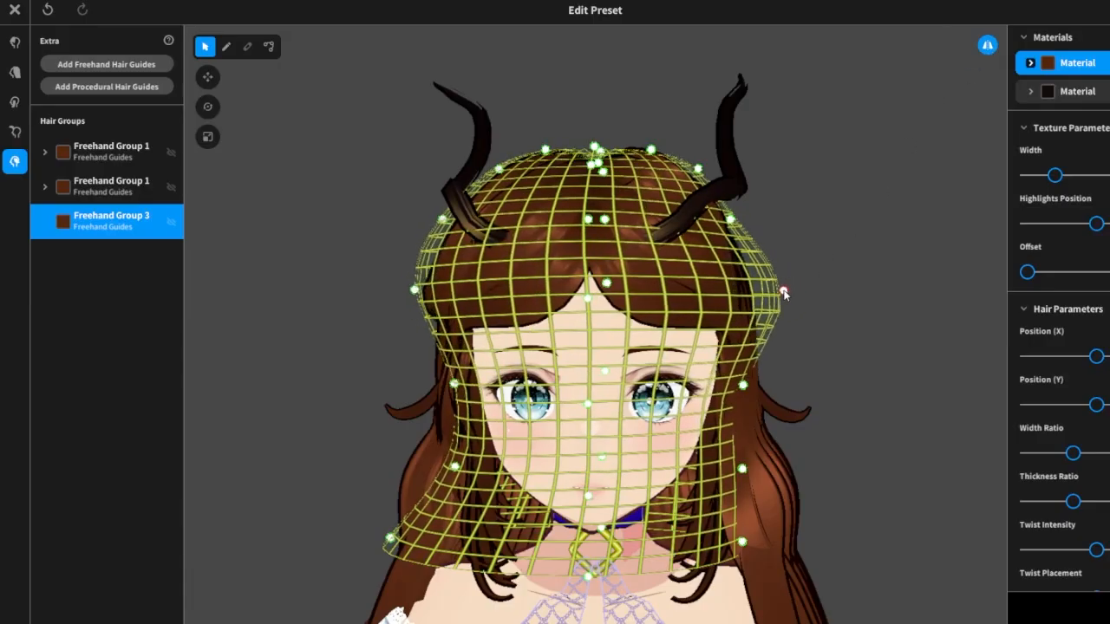
{"action": "right_click_drag", "start_coordinate": [791, 267], "coordinate": [787, 257]}
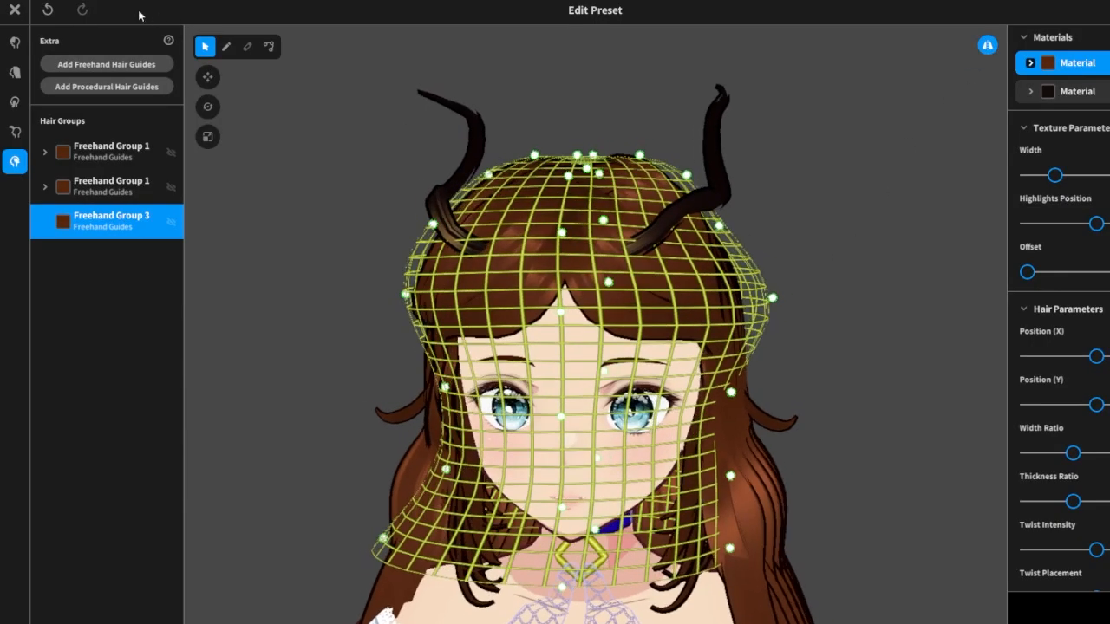
Undo the control point edits on the new group's guide mesh, deselect the group, and select it again.
{"action": "left_click", "coordinate": [52, 9]}
{"action": "left_click", "coordinate": [52, 10]}
{"action": "left_click", "coordinate": [52, 9]}
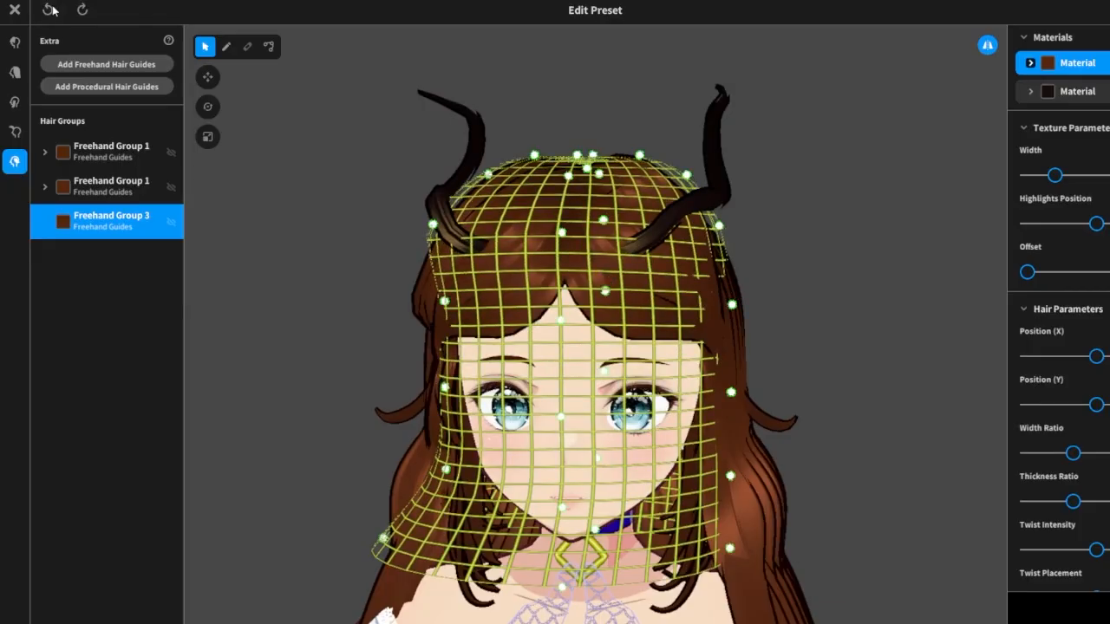
{"action": "left_click", "coordinate": [53, 10]}
{"action": "left_click", "coordinate": [52, 10]}
{"action": "left_click", "coordinate": [52, 9]}
{"action": "left_click", "coordinate": [53, 9]}
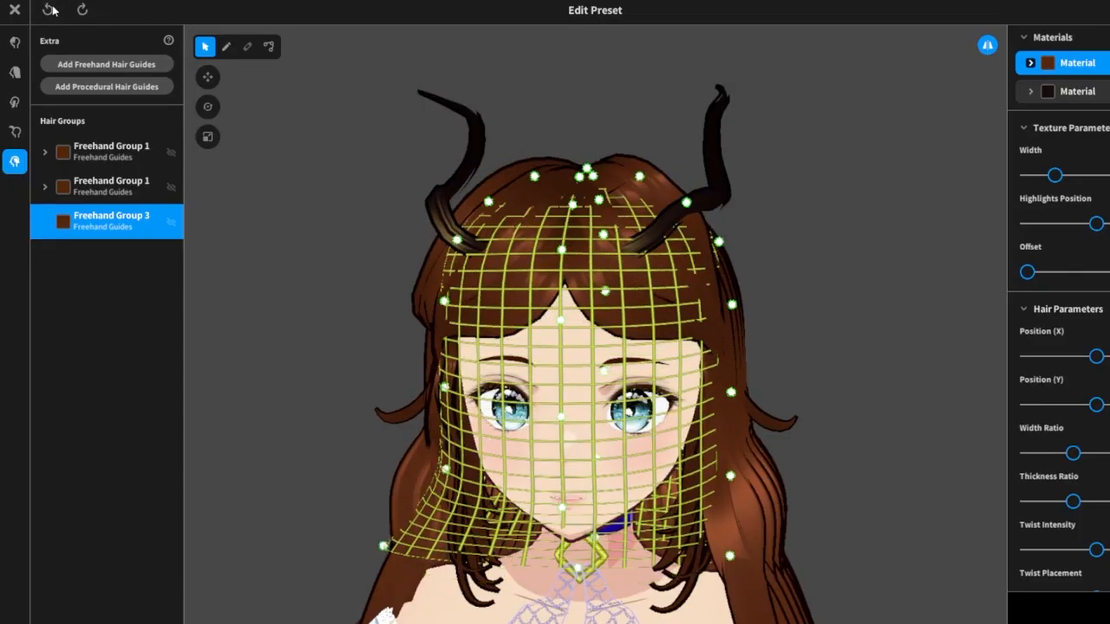
{"action": "left_click", "coordinate": [52, 9]}
{"action": "left_click", "coordinate": [52, 9]}
{"action": "left_click", "coordinate": [52, 9]}
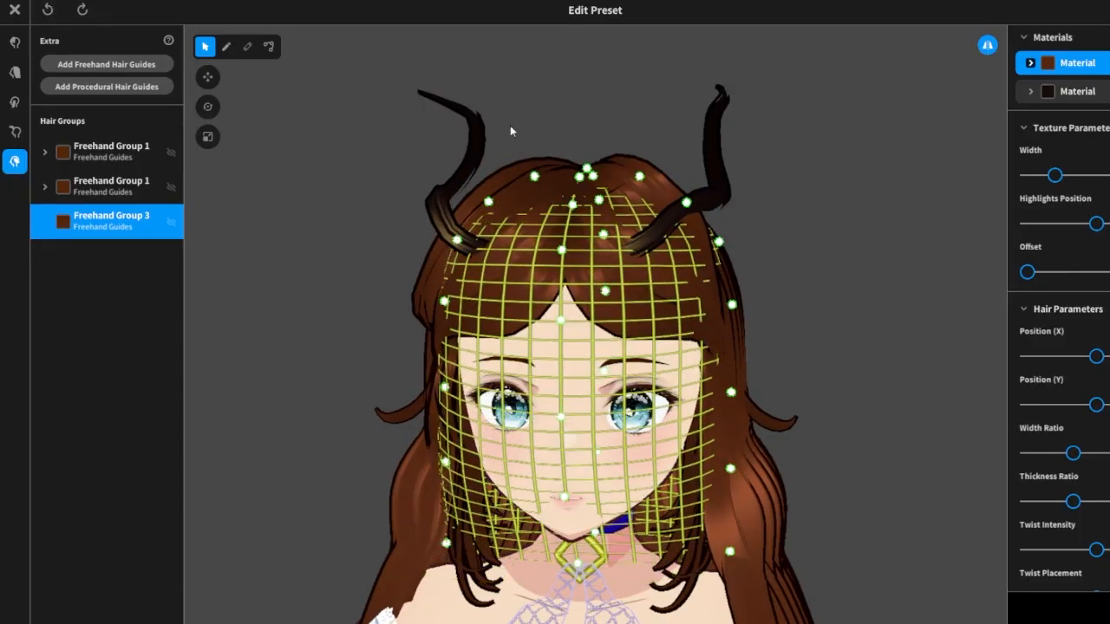
{"action": "left_click", "coordinate": [840, 269]}
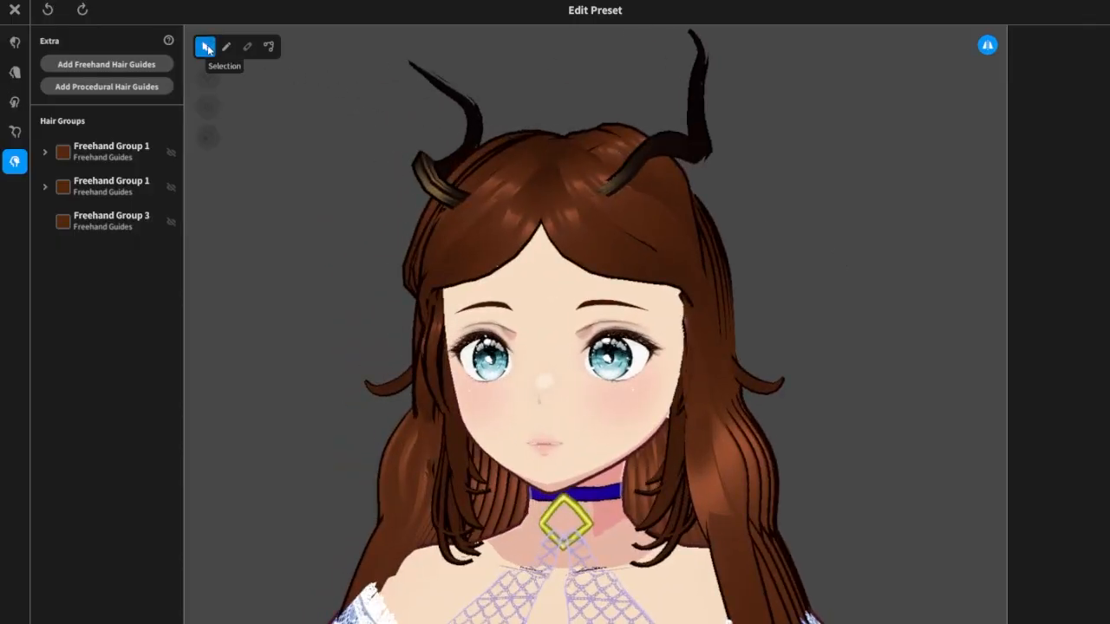
{"action": "left_click", "coordinate": [119, 225]}
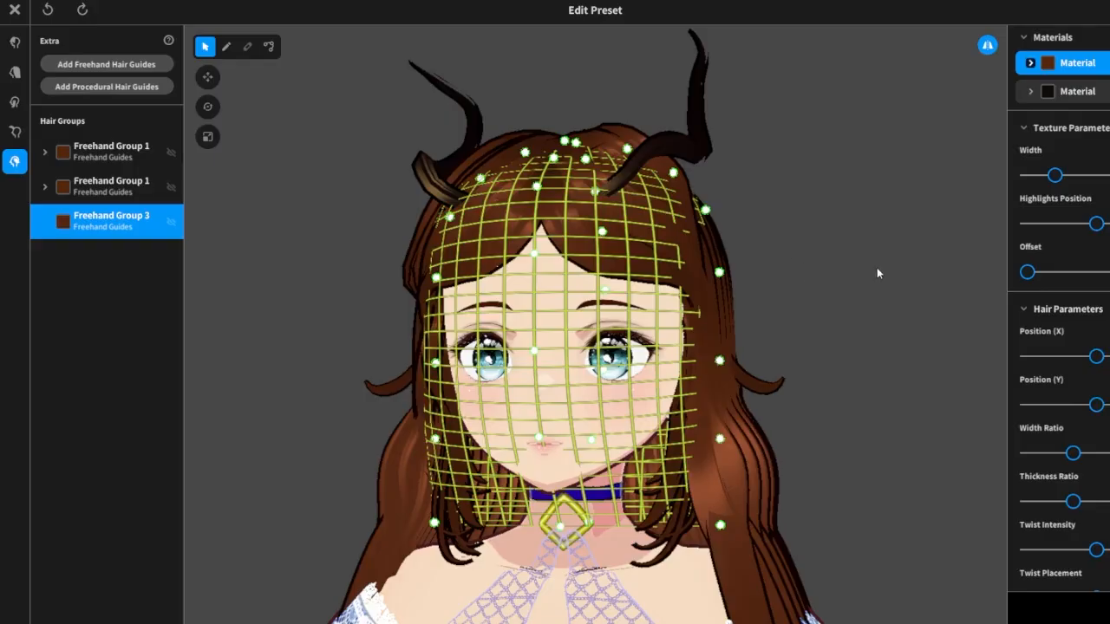
Pull the guide mesh's front control points forward, away from the face, from the upper forehead down to below the chin.
{"action": "mouse_move", "coordinate": [873, 409]}
{"action": "right_mouse_down"}
{"action": "mouse_move", "coordinate": [848, 406]}
{"action": "mouse_move", "coordinate": [857, 397]}
{"action": "mouse_move", "coordinate": [863, 415]}
{"action": "right_mouse_up"}
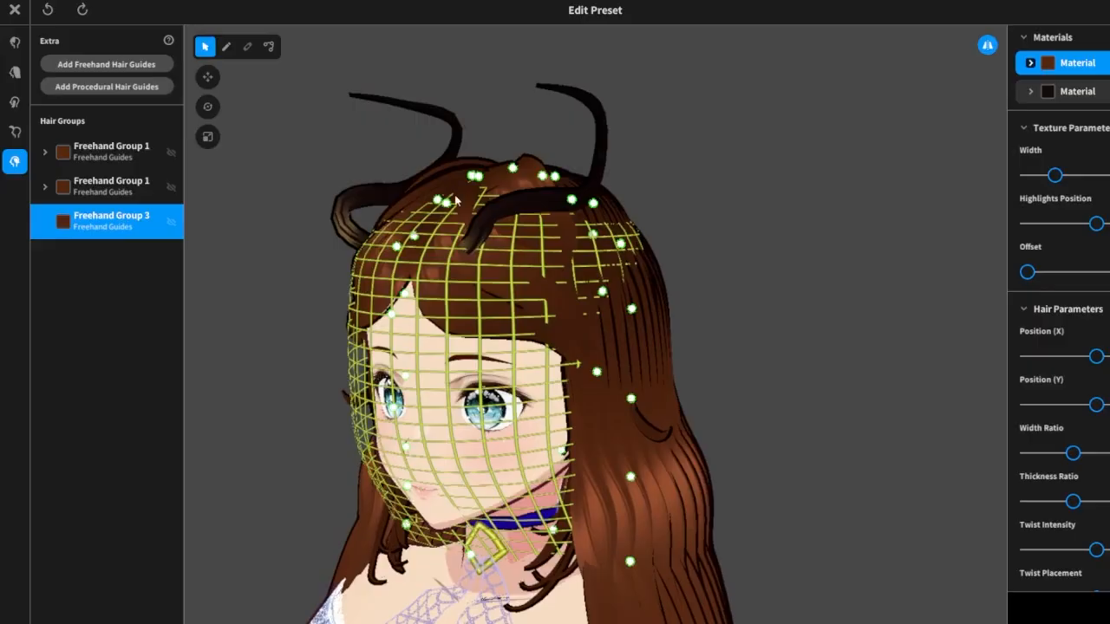
{"action": "left_click_drag", "start_coordinate": [437, 200], "coordinate": [415, 189]}
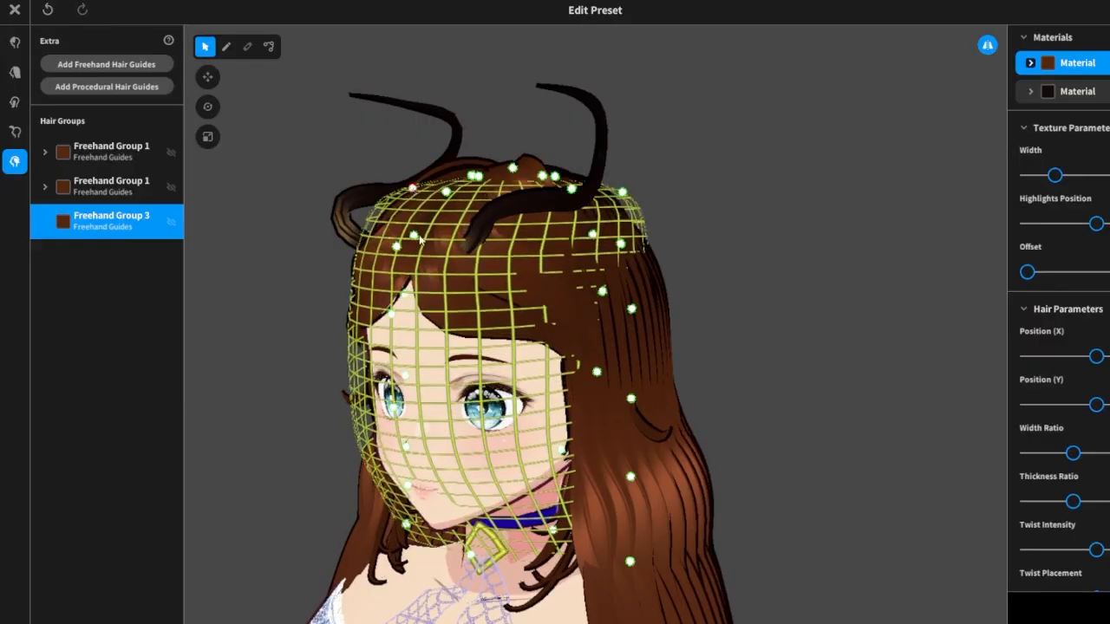
{"action": "left_click_drag", "start_coordinate": [395, 249], "coordinate": [376, 252]}
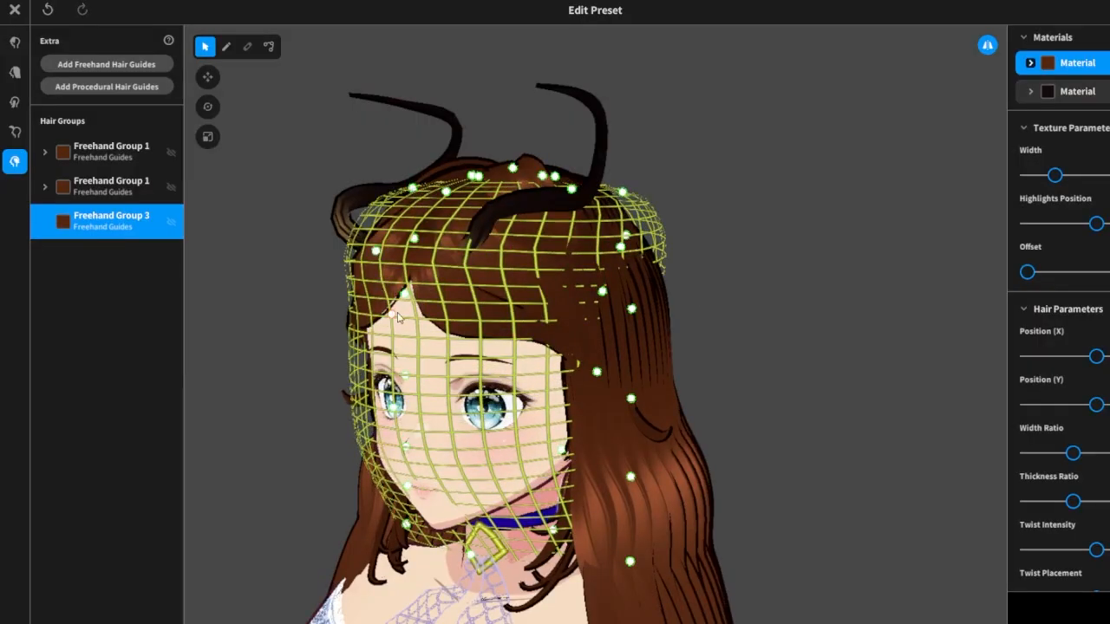
{"action": "left_click_drag", "start_coordinate": [390, 315], "coordinate": [366, 319]}
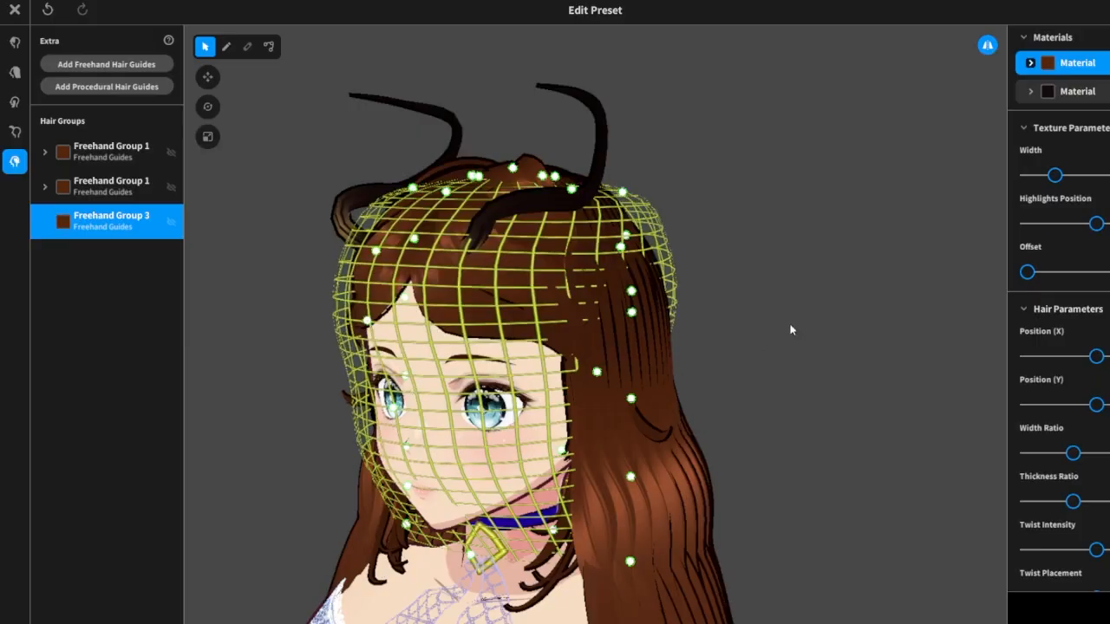
{"action": "mouse_move", "coordinate": [790, 329]}
{"action": "right_mouse_down"}
{"action": "mouse_move", "coordinate": [770, 317]}
{"action": "mouse_move", "coordinate": [781, 320]}
{"action": "right_mouse_up"}
{"action": "left_click_drag", "start_coordinate": [284, 353], "coordinate": [266, 367]}
{"action": "left_click_drag", "start_coordinate": [301, 432], "coordinate": [286, 450]}
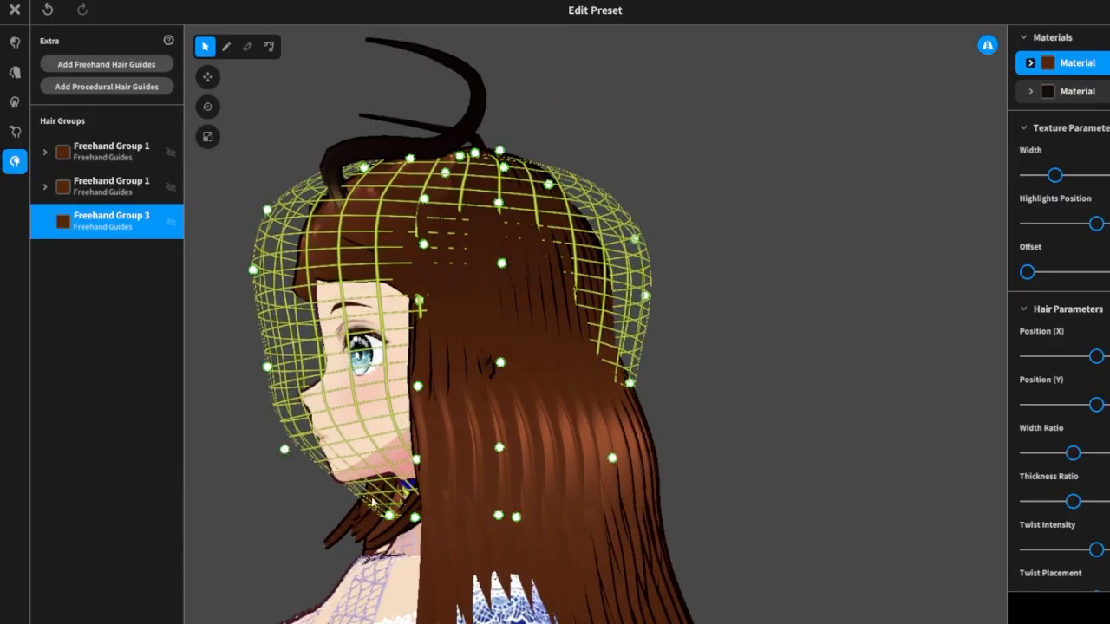
{"action": "left_click_drag", "start_coordinate": [389, 516], "coordinate": [323, 523]}
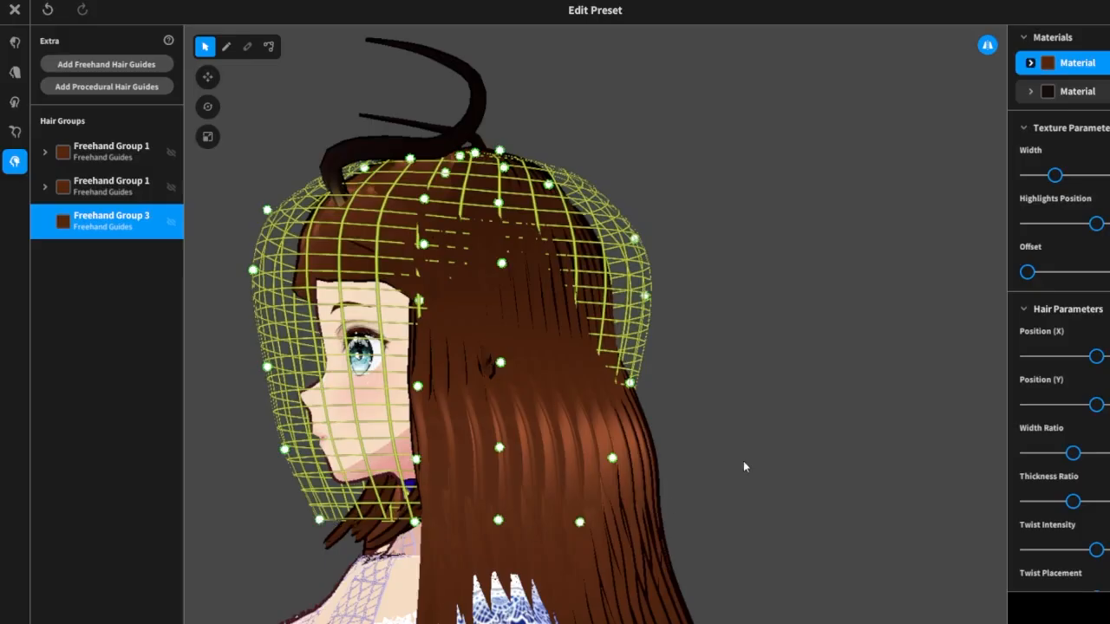
Pull the guide mesh's side control points outward between forehead and eye level so the mesh stands clear of the hair.
{"action": "right_click_drag", "start_coordinate": [744, 461], "coordinate": [738, 505]}
{"action": "left_click", "coordinate": [703, 515]}
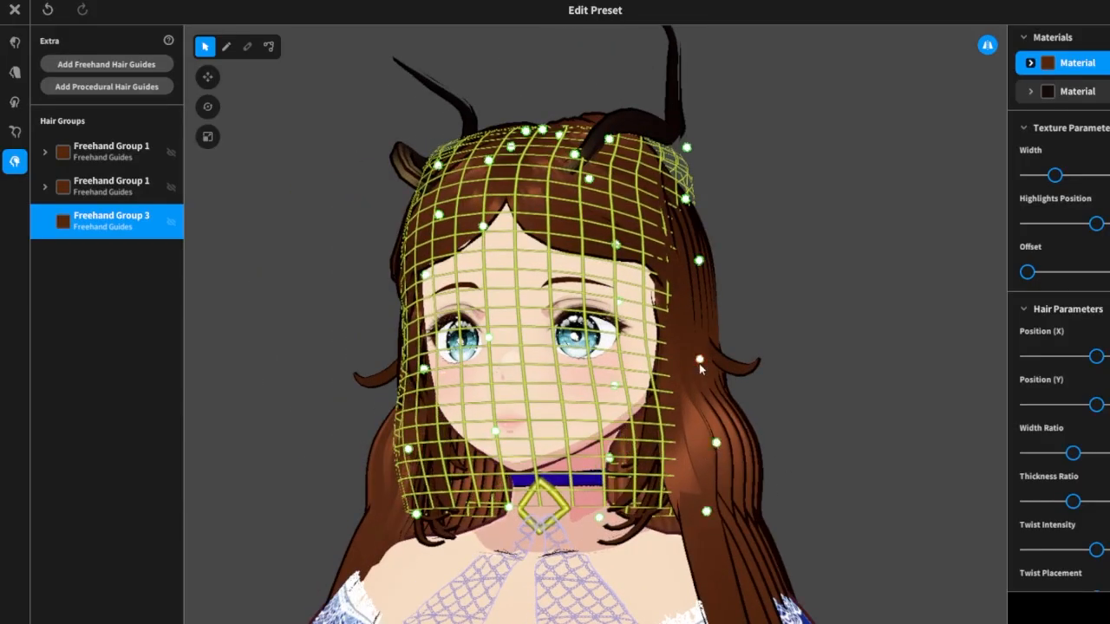
{"action": "left_click_drag", "start_coordinate": [700, 359], "coordinate": [713, 349]}
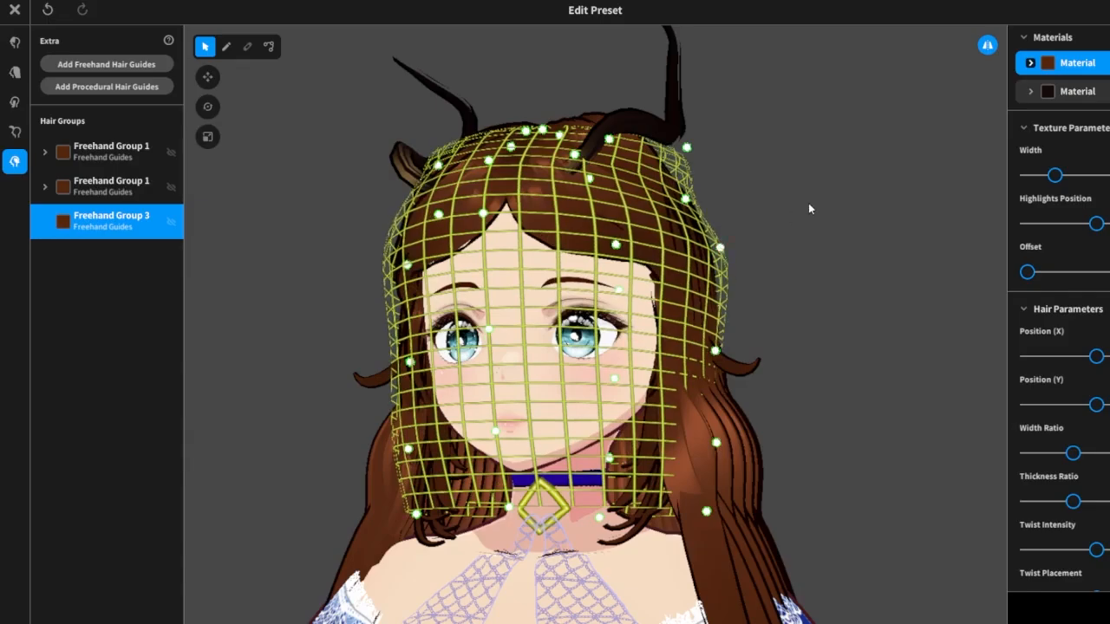
{"action": "right_click_drag", "start_coordinate": [808, 203], "coordinate": [725, 300]}
{"action": "left_click_drag", "start_coordinate": [711, 305], "coordinate": [743, 302]}
{"action": "right_click_drag", "start_coordinate": [800, 259], "coordinate": [764, 267]}
{"action": "left_click_drag", "start_coordinate": [399, 242], "coordinate": [400, 228]}
{"action": "right_click_drag", "start_coordinate": [400, 229], "coordinate": [718, 223]}
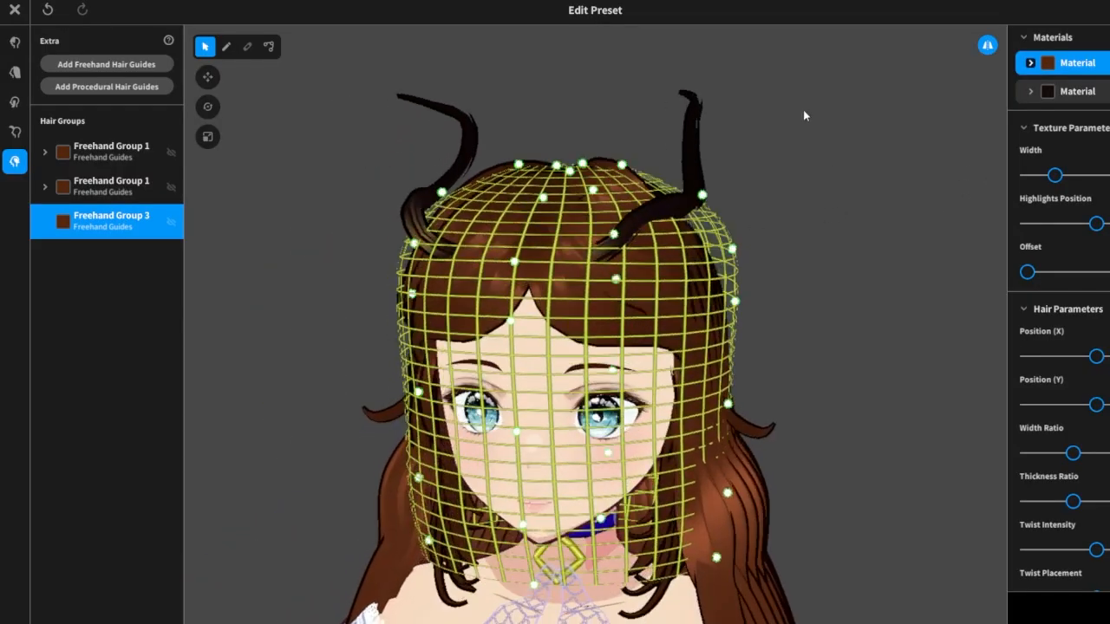
{"action": "right_click", "coordinate": [126, 229]}
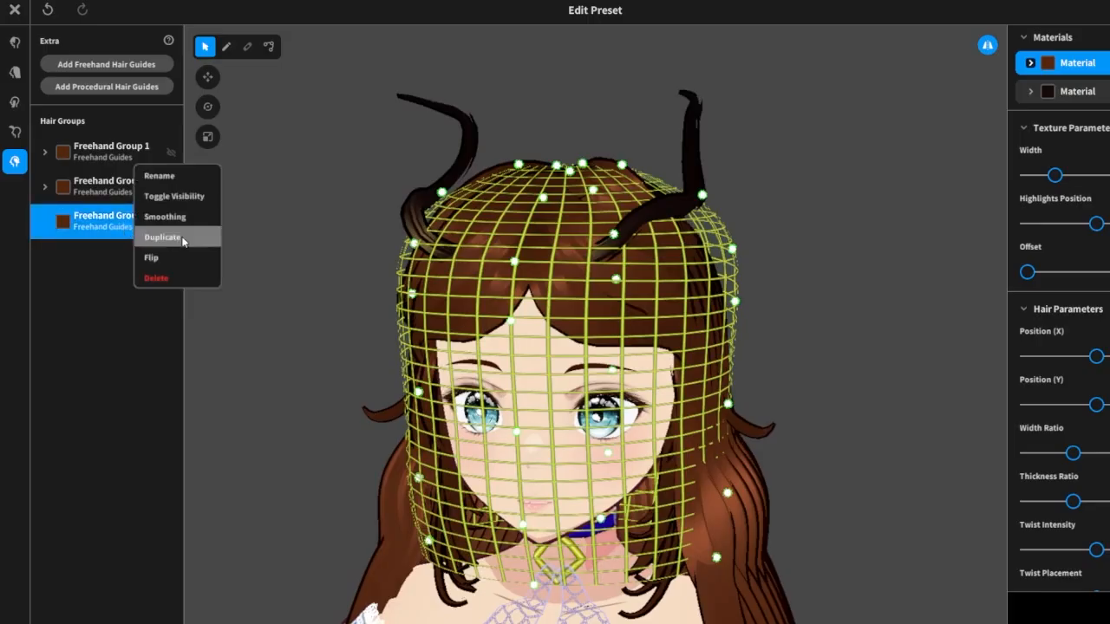
{"action": "left_click", "coordinate": [227, 52]}
{"action": "left_click", "coordinate": [227, 47]}
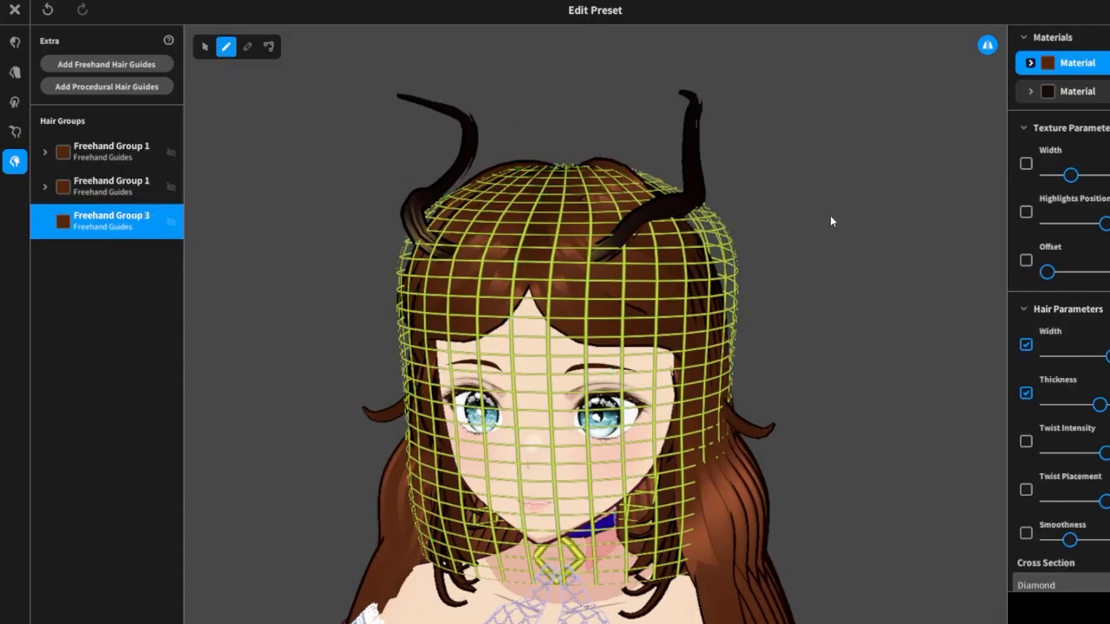
{"action": "scroll", "coordinate": [869, 214], "scroll_direction": "down", "scroll_amount": 2}
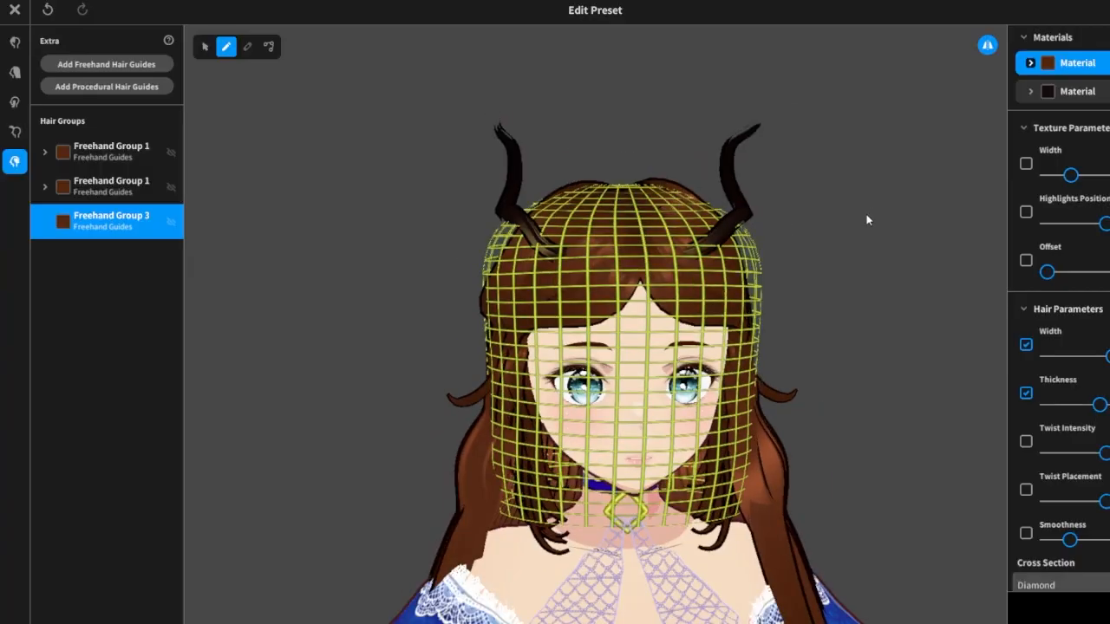
{"action": "scroll", "coordinate": [868, 215], "scroll_direction": "up", "scroll_amount": 5}
{"action": "scroll", "coordinate": [879, 210], "scroll_direction": "down", "scroll_amount": 3}
{"action": "scroll", "coordinate": [937, 234], "scroll_direction": "down", "scroll_amount": 2}
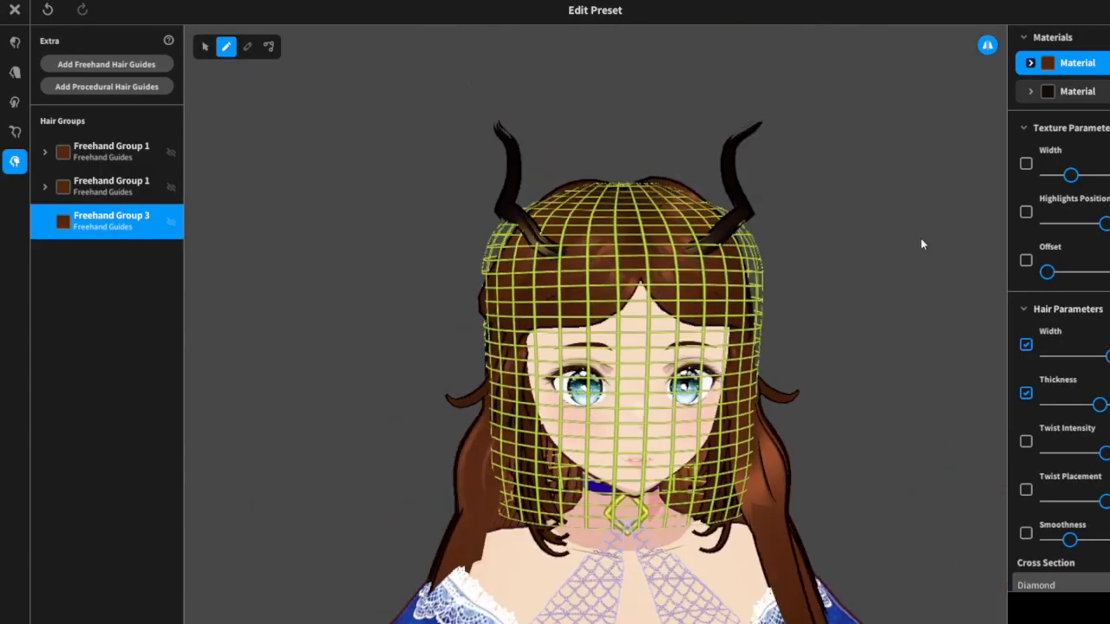
{"action": "right_click", "coordinate": [96, 221]}
{"action": "left_click", "coordinate": [205, 48]}
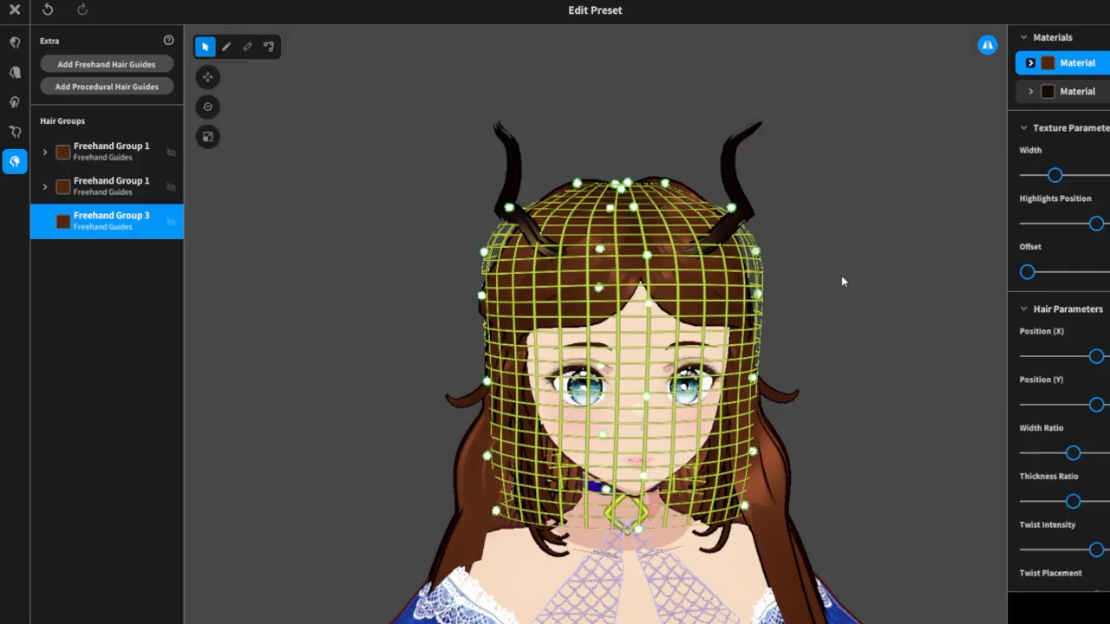
Raise the guide mesh's side control points beside the crown and pull the points at upper forehead and brow level outward.
{"action": "right_click_drag", "start_coordinate": [841, 276], "coordinate": [873, 287]}
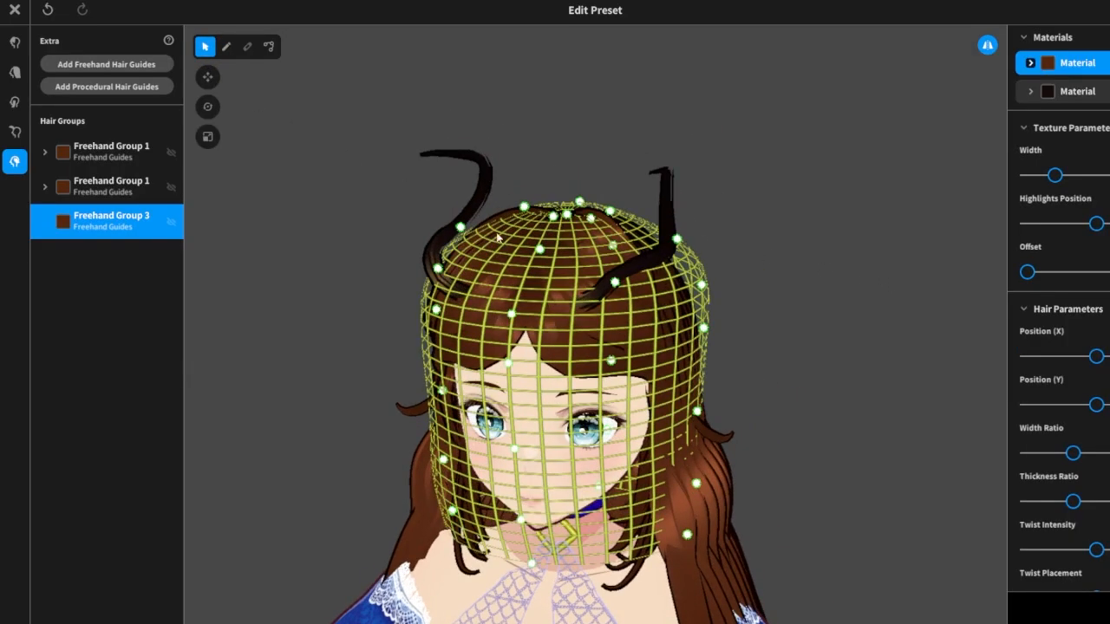
{"action": "left_click_drag", "start_coordinate": [462, 227], "coordinate": [455, 206]}
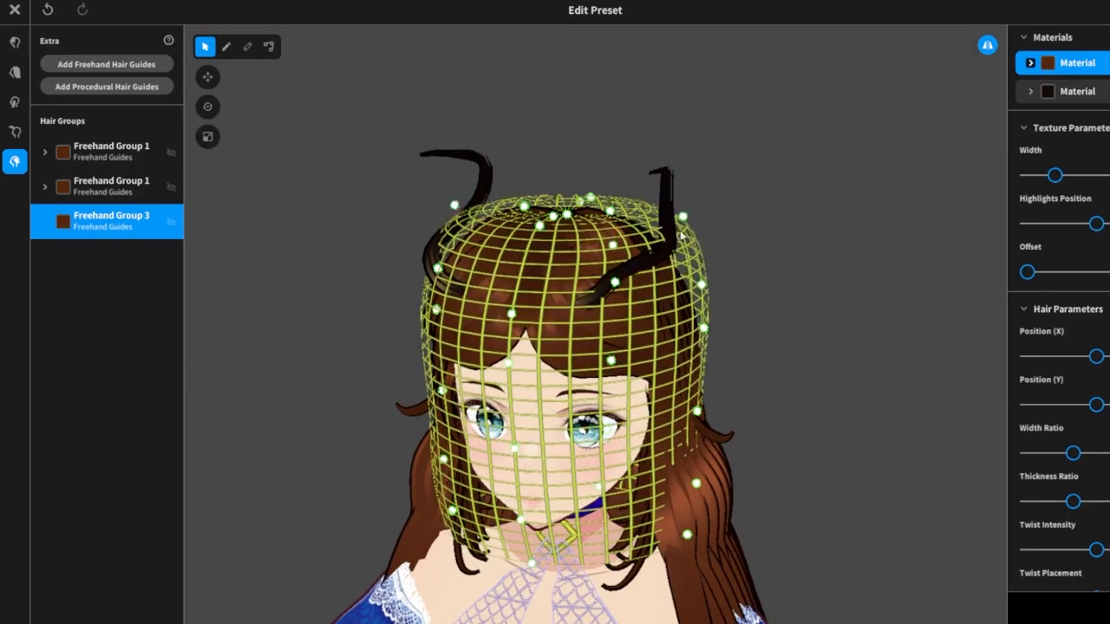
{"action": "right_click_drag", "start_coordinate": [864, 282], "coordinate": [833, 262]}
{"action": "left_click_drag", "start_coordinate": [466, 245], "coordinate": [456, 240]}
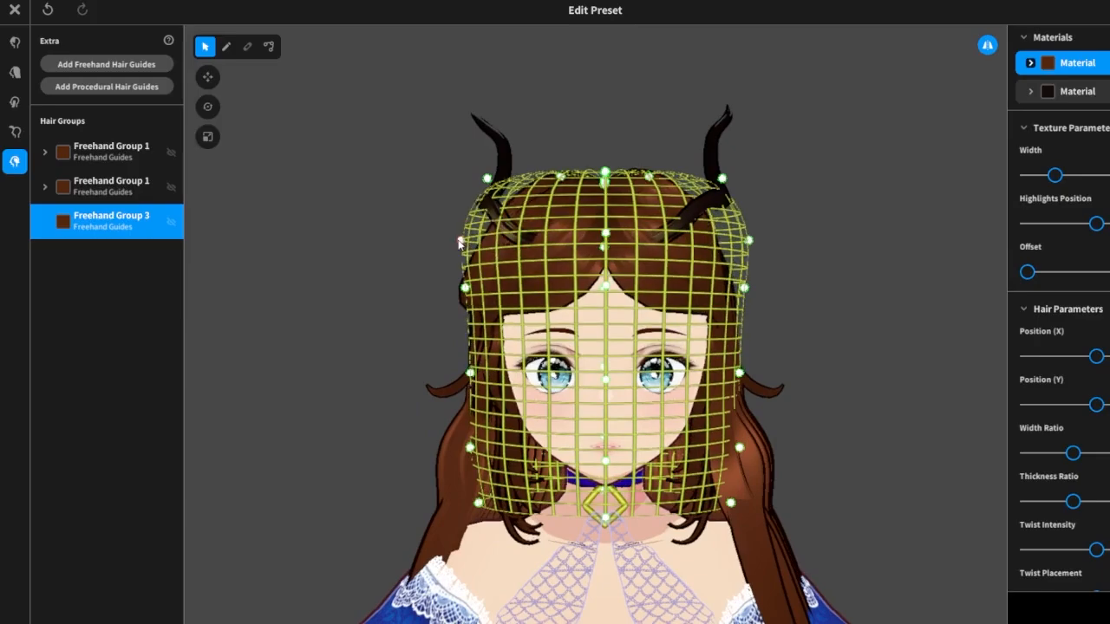
{"action": "left_click_drag", "start_coordinate": [464, 287], "coordinate": [454, 302]}
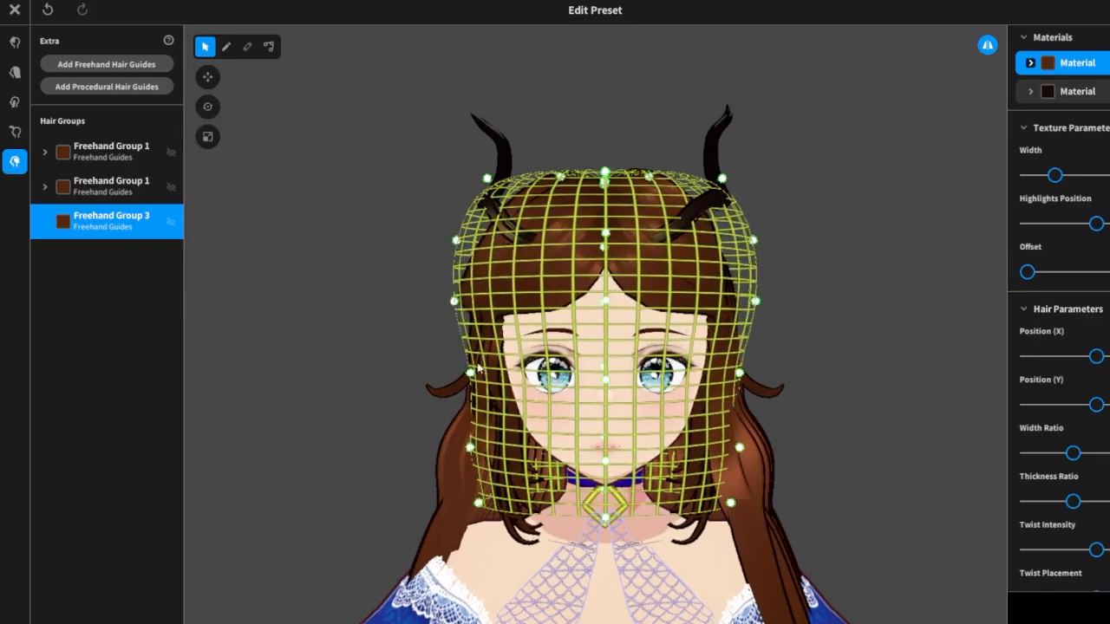
Pull the lower side control points outward from eye level to the bottom edge, lifting the mesh's lower rows slightly.
{"action": "left_click_drag", "start_coordinate": [470, 374], "coordinate": [460, 384]}
{"action": "left_click_drag", "start_coordinate": [476, 458], "coordinate": [467, 464]}
{"action": "left_click_drag", "start_coordinate": [478, 505], "coordinate": [447, 428]}
{"action": "left_click_drag", "start_coordinate": [458, 386], "coordinate": [446, 369]}
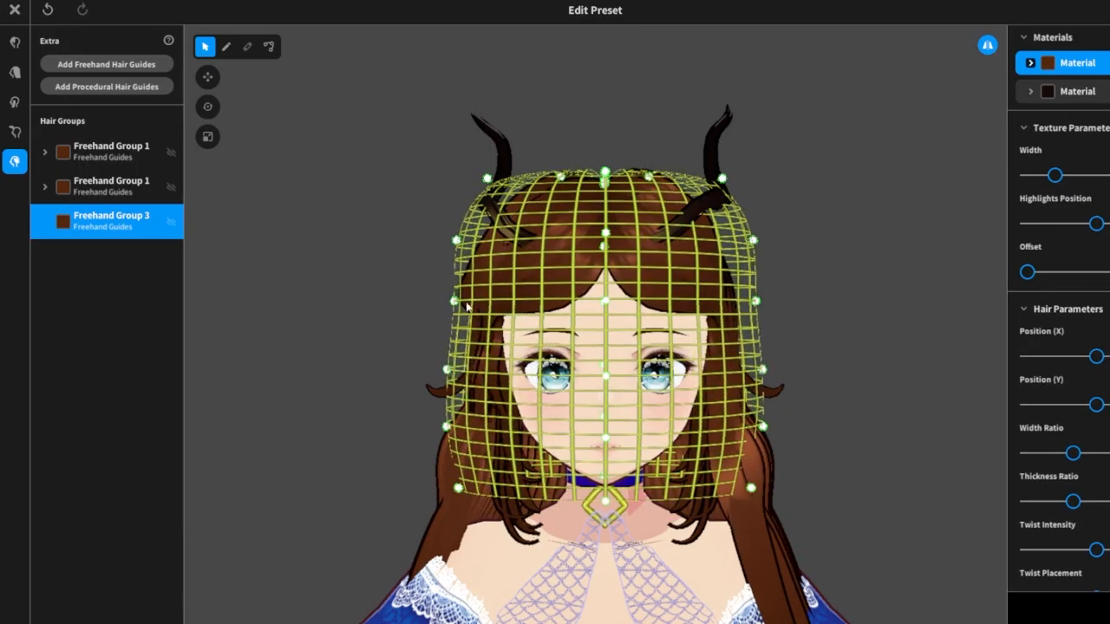
Widen the guide mesh at brow and upper forehead level to line up with its lower sides, and fine-tune the crown's side points.
{"action": "left_click_drag", "start_coordinate": [455, 301], "coordinate": [445, 292]}
{"action": "left_click_drag", "start_coordinate": [457, 241], "coordinate": [447, 234]}
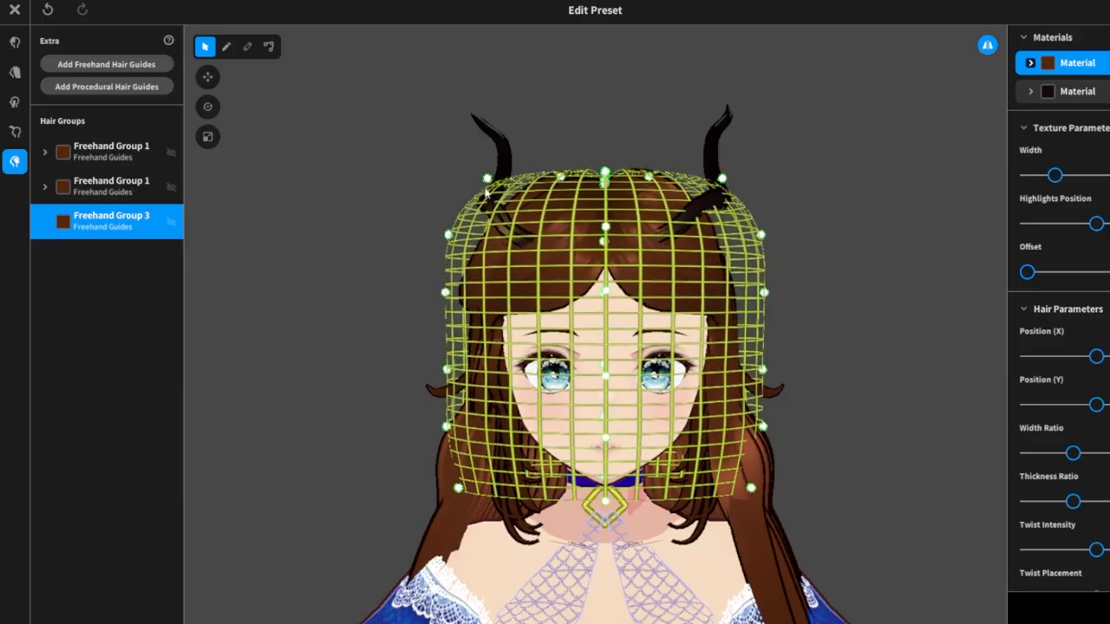
{"action": "left_click_drag", "start_coordinate": [488, 178], "coordinate": [489, 179]}
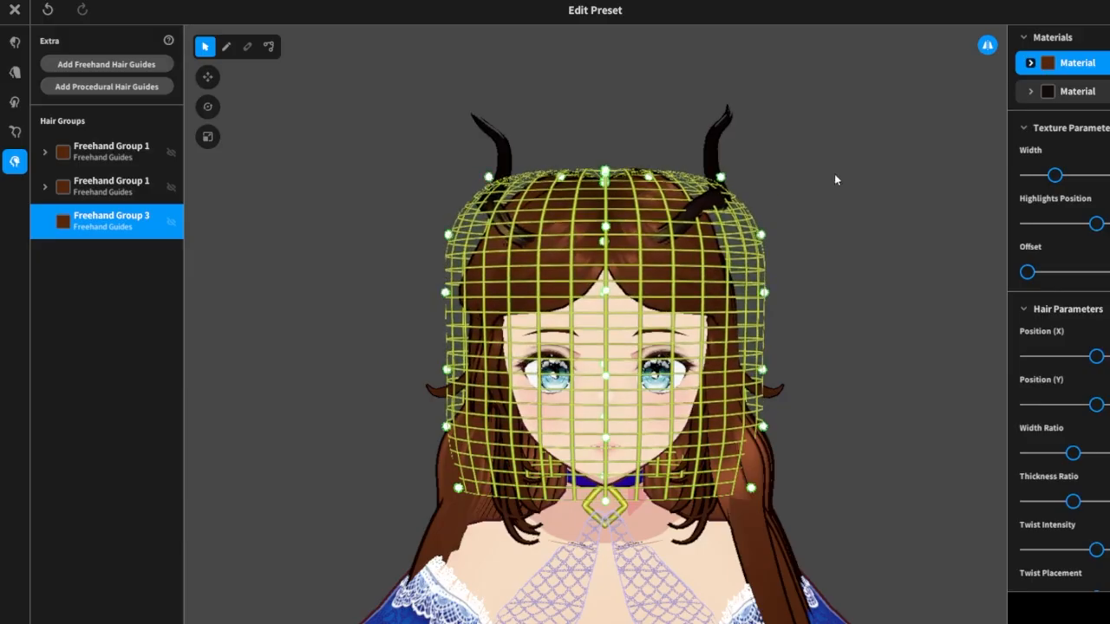
{"action": "mouse_move", "coordinate": [835, 175]}
{"action": "right_mouse_down"}
{"action": "mouse_move", "coordinate": [798, 200]}
{"action": "mouse_move", "coordinate": [773, 185]}
{"action": "mouse_move", "coordinate": [835, 183]}
{"action": "mouse_move", "coordinate": [813, 179]}
{"action": "right_mouse_up"}
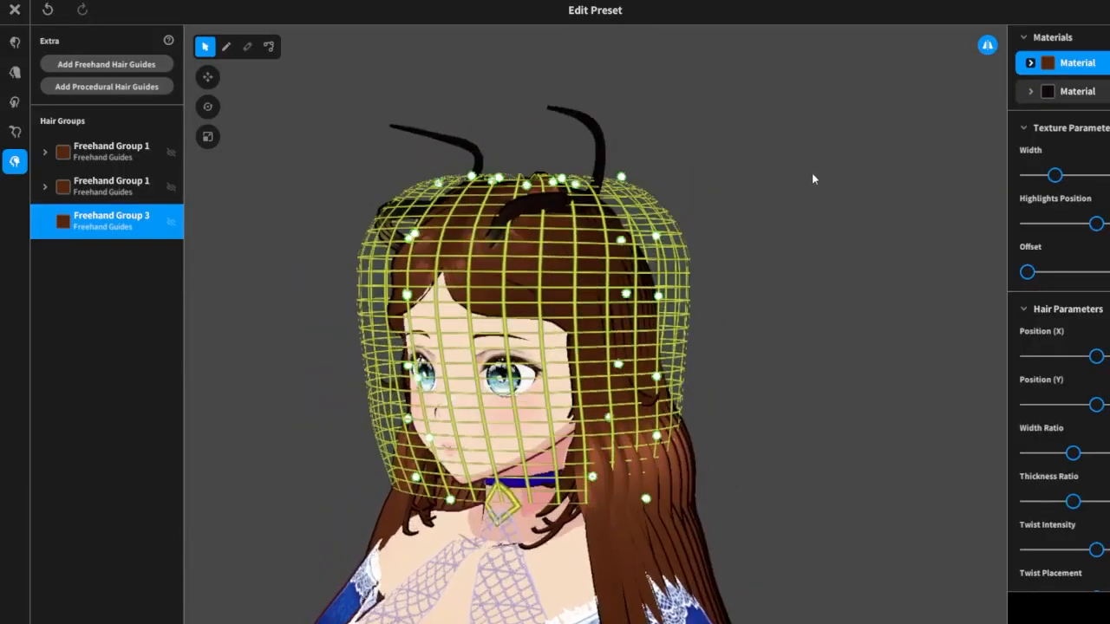
Switch to the hair brush, check the dark material's main colour, and add a third hair material.
{"action": "left_click", "coordinate": [226, 47]}
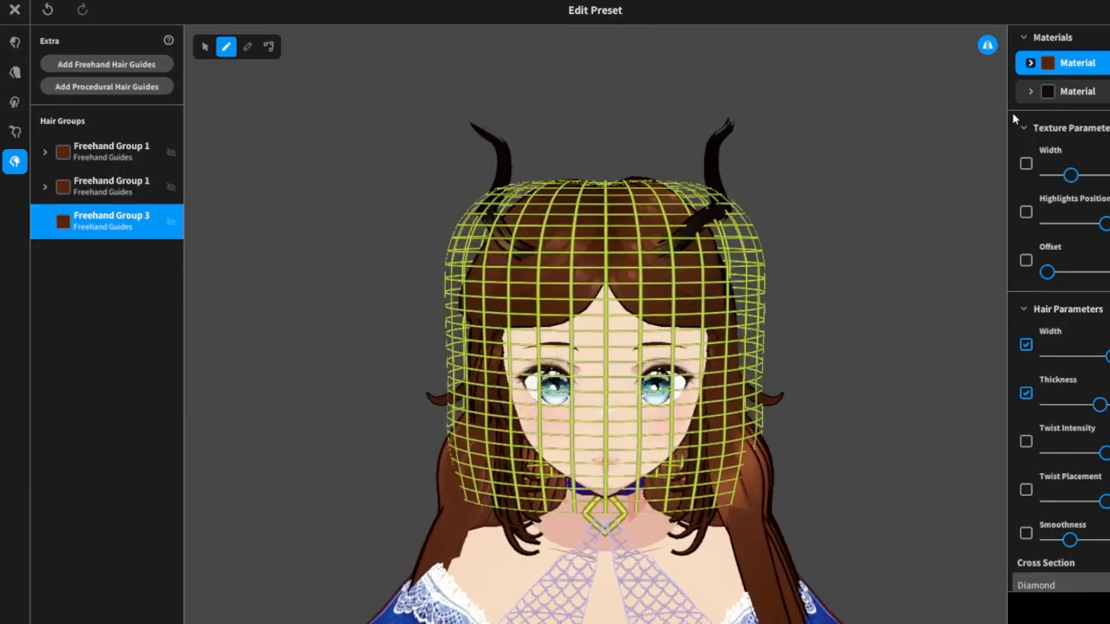
{"action": "left_click", "coordinate": [1051, 101]}
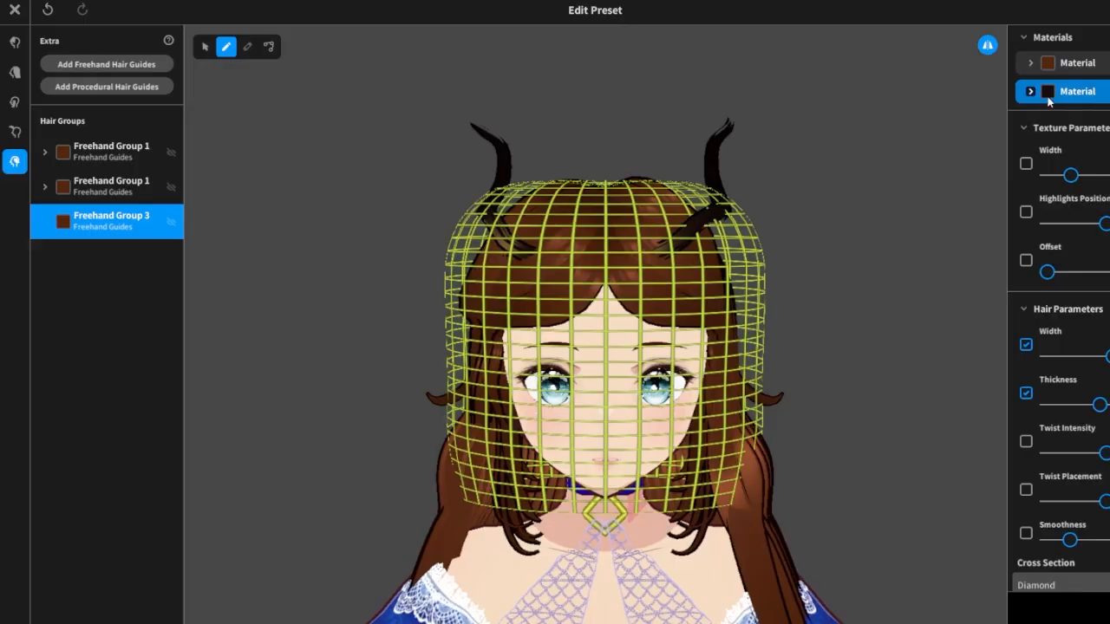
{"action": "left_click", "coordinate": [1031, 92]}
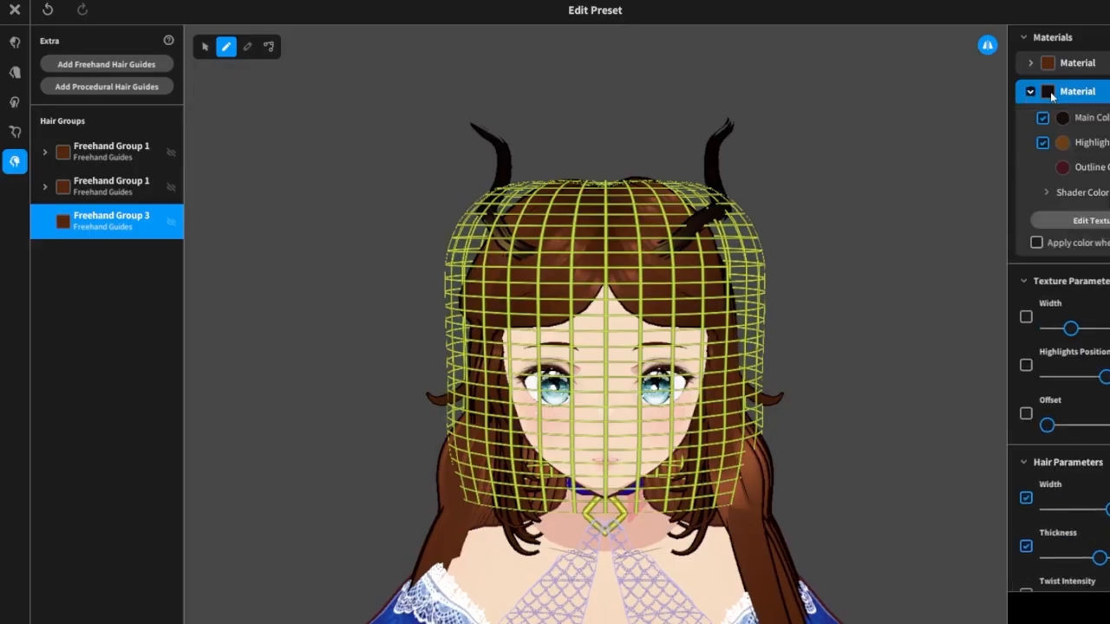
{"action": "left_click", "coordinate": [1064, 119]}
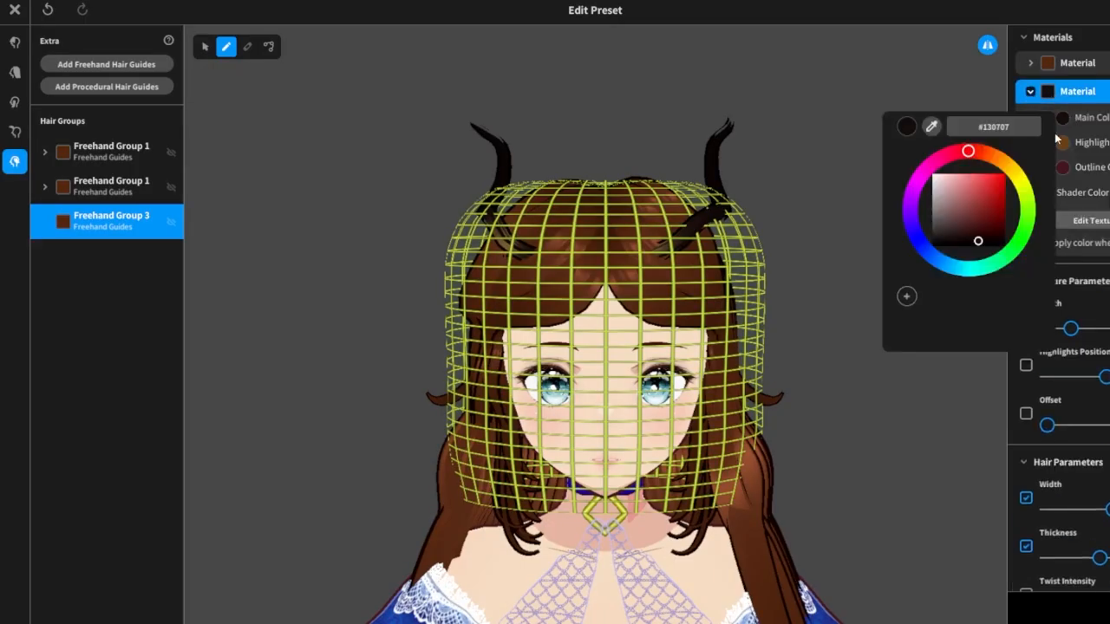
{"action": "left_click", "coordinate": [1081, 94]}
{"action": "left_click", "coordinate": [1029, 92]}
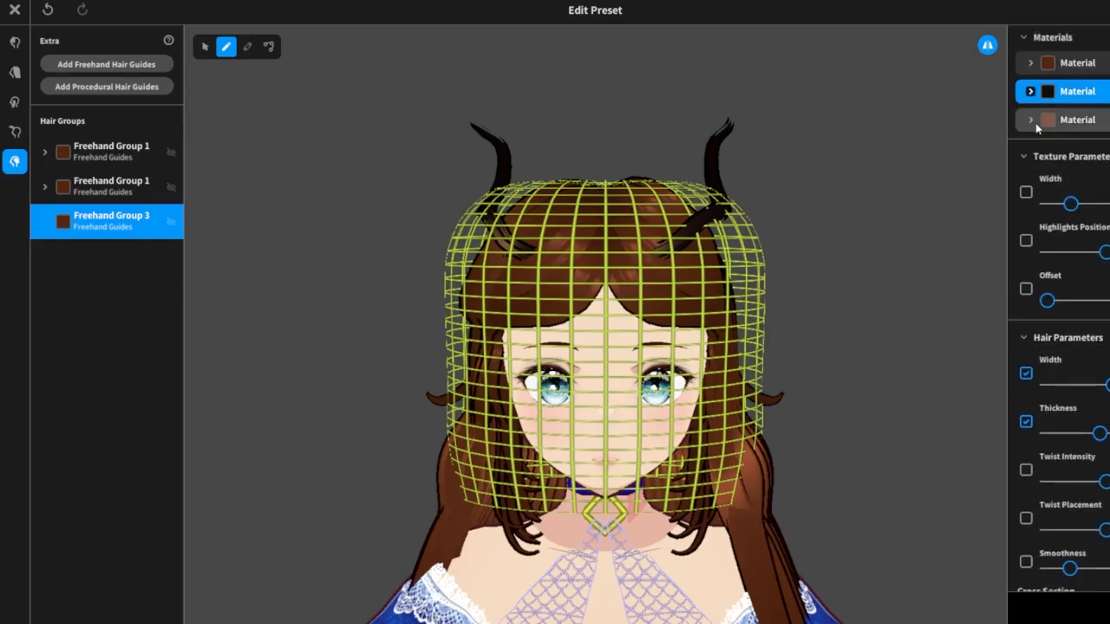
Set the third material's main colour to dark blue #13296A.
{"action": "left_click", "coordinate": [1032, 120]}
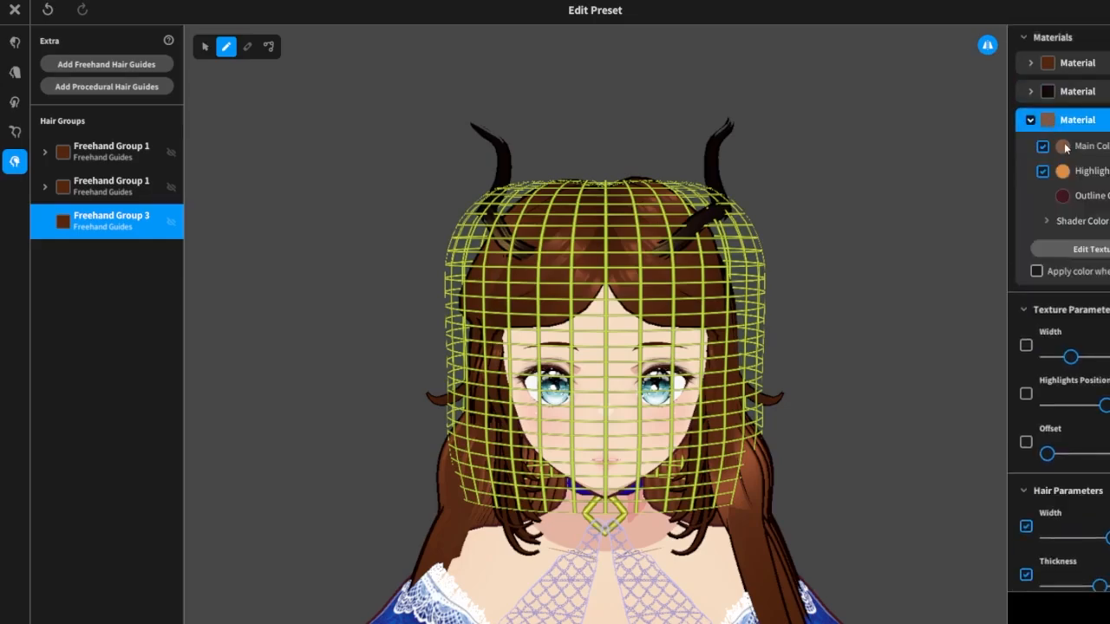
{"action": "left_click", "coordinate": [1063, 146]}
{"action": "left_click_drag", "start_coordinate": [994, 234], "coordinate": [993, 247]}
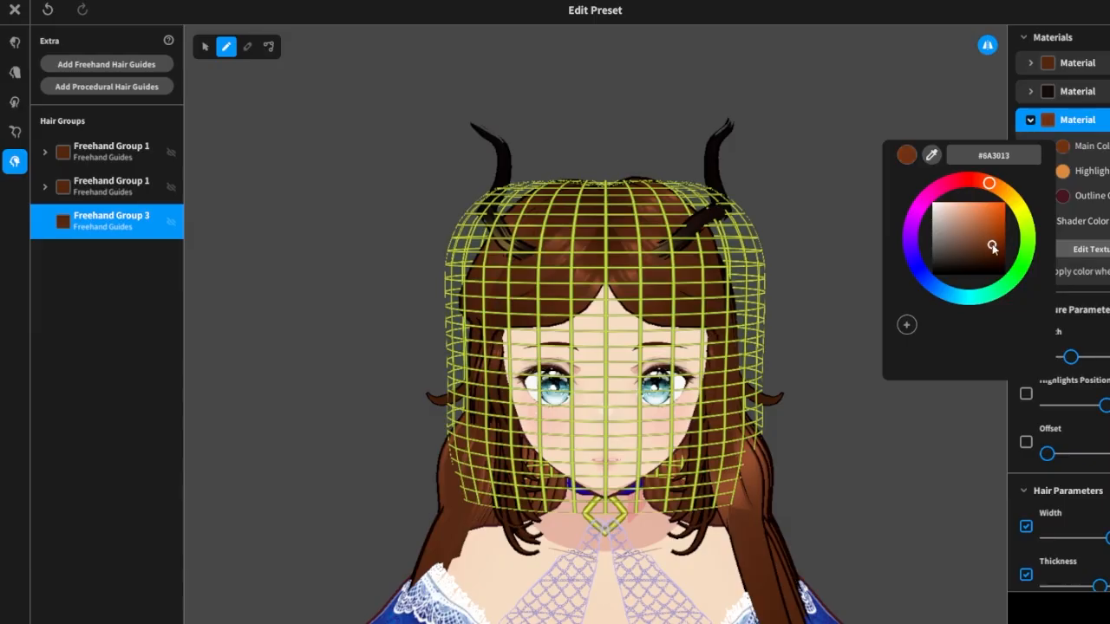
{"action": "left_click", "coordinate": [1035, 124]}
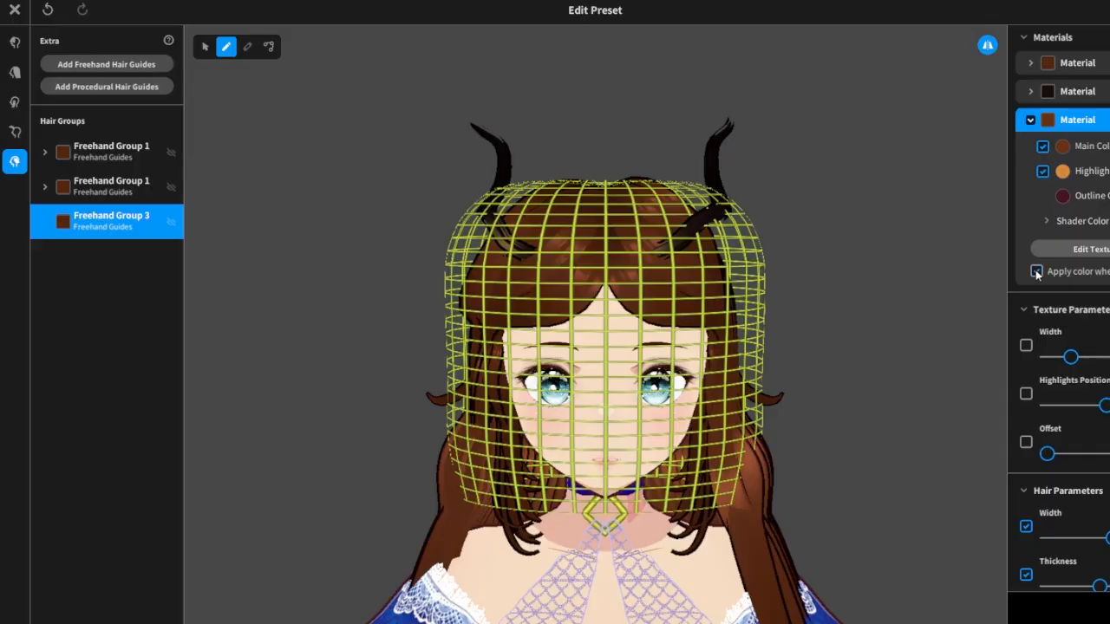
{"action": "left_click", "coordinate": [1063, 148]}
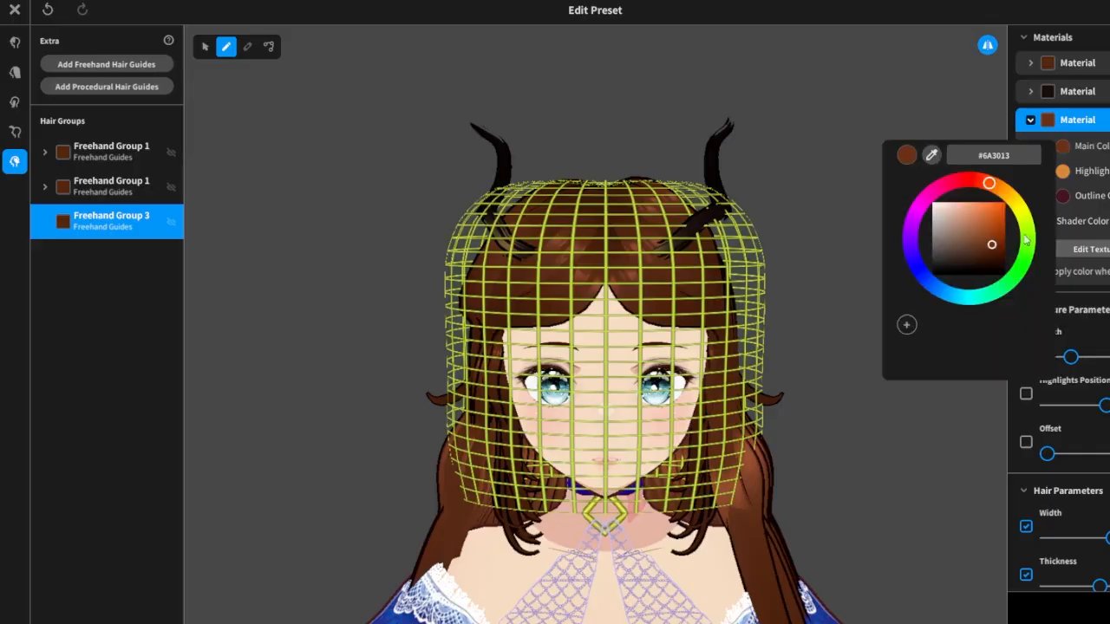
{"action": "left_click", "coordinate": [1019, 257]}
{"action": "left_click_drag", "start_coordinate": [952, 300], "coordinate": [930, 279]}
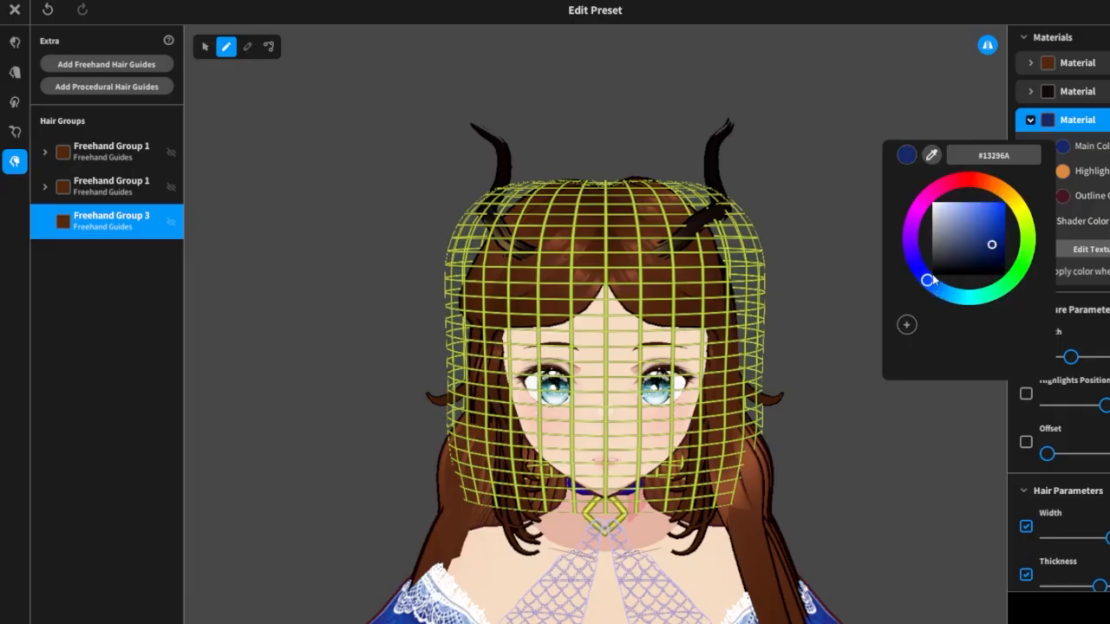
{"action": "left_click", "coordinate": [827, 244]}
Draw a mirrored pair of blue strokes above the forehead, adjust the brush's hair width and reduce its twist intensity to the minimum.
{"action": "mouse_move", "coordinate": [594, 219]}
{"action": "left_mouse_down"}
{"action": "mouse_move", "coordinate": [598, 249]}
{"action": "mouse_move", "coordinate": [631, 257]}
{"action": "mouse_move", "coordinate": [655, 223]}
{"action": "mouse_move", "coordinate": [621, 202]}
{"action": "mouse_move", "coordinate": [577, 261]}
{"action": "mouse_move", "coordinate": [555, 221]}
{"action": "mouse_move", "coordinate": [659, 217]}
{"action": "mouse_move", "coordinate": [647, 231]}
{"action": "mouse_move", "coordinate": [564, 252]}
{"action": "mouse_move", "coordinate": [611, 208]}
{"action": "mouse_move", "coordinate": [607, 260]}
{"action": "mouse_move", "coordinate": [575, 231]}
{"action": "left_mouse_up"}
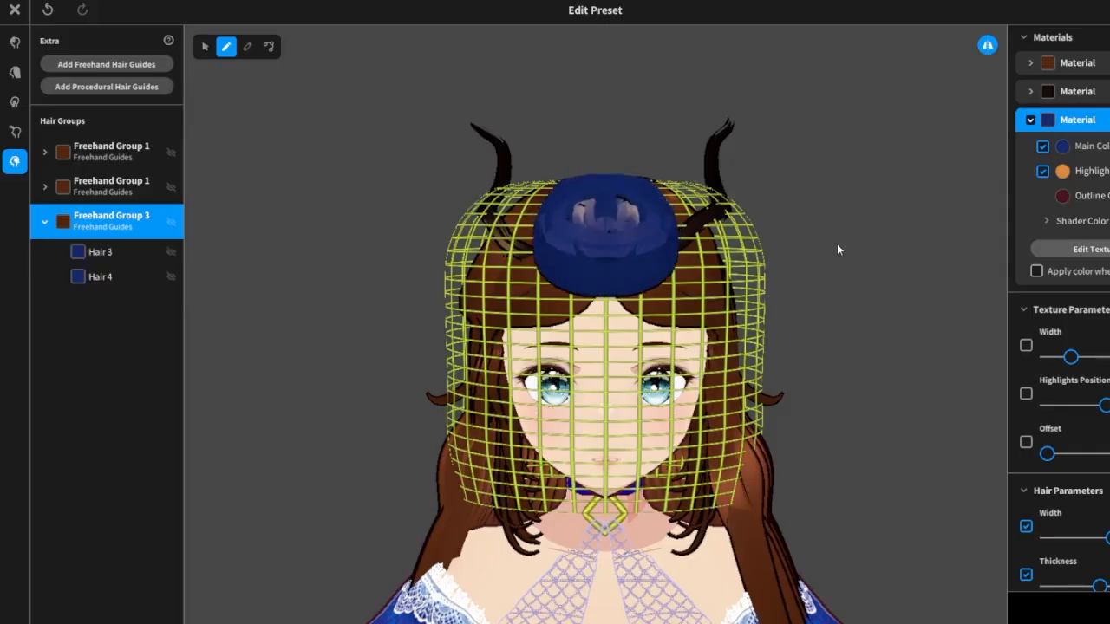
{"action": "right_click_drag", "start_coordinate": [837, 244], "coordinate": [827, 241]}
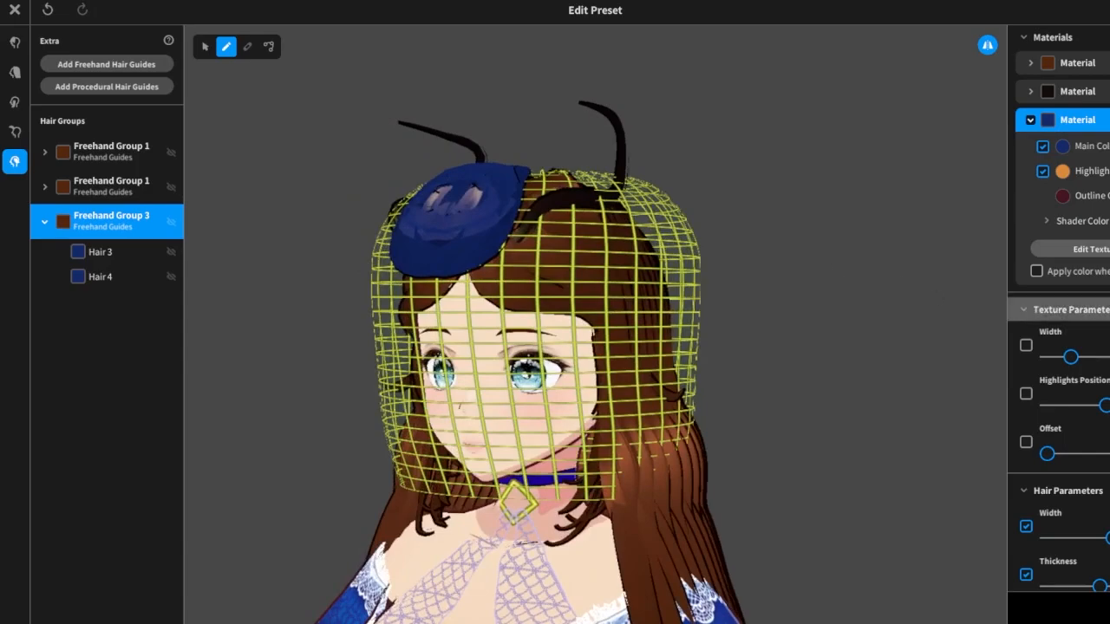
{"action": "scroll", "coordinate": [1058, 347], "scroll_direction": "down", "scroll_amount": 3}
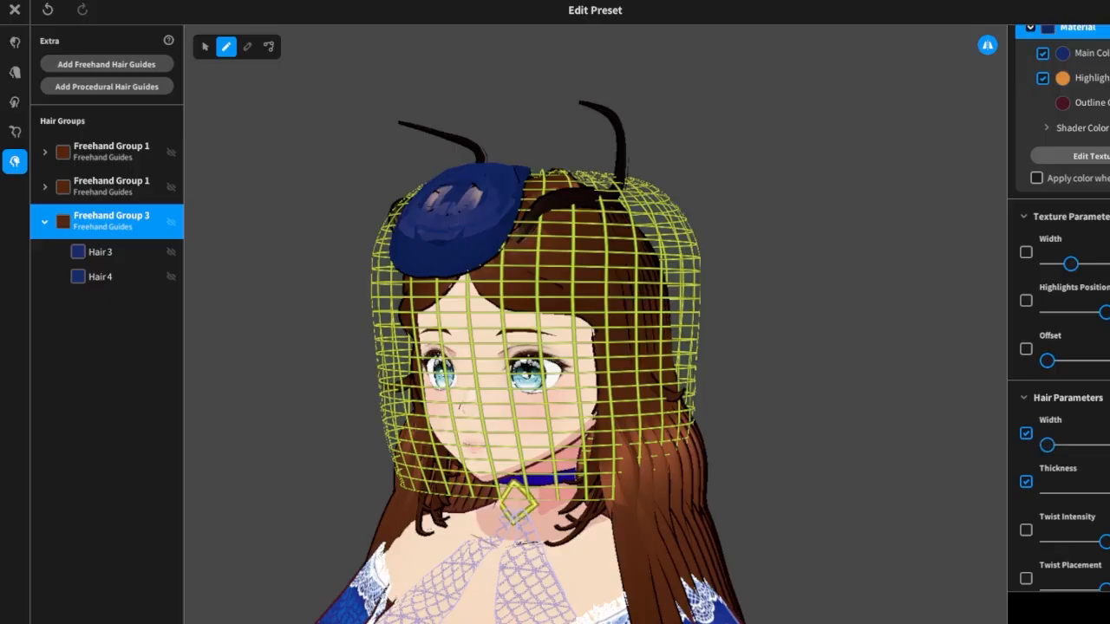
{"action": "scroll", "coordinate": [1096, 516], "scroll_direction": "down", "scroll_amount": 2}
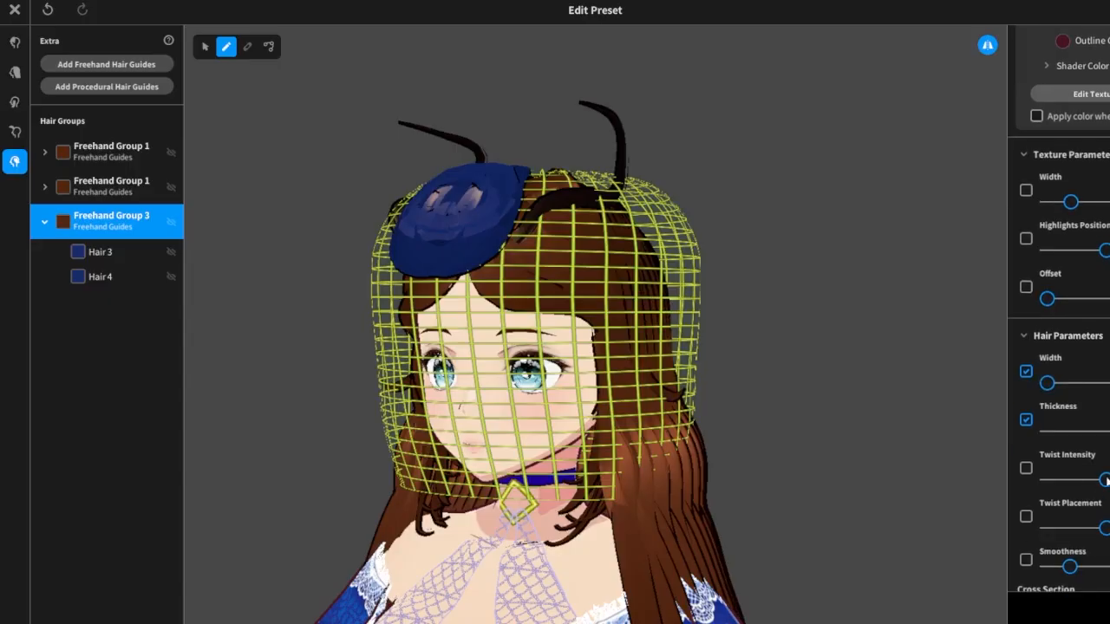
{"action": "left_click_drag", "start_coordinate": [1106, 479], "coordinate": [1015, 473]}
{"action": "left_click_drag", "start_coordinate": [1073, 392], "coordinate": [1093, 387]}
{"action": "right_click_drag", "start_coordinate": [827, 335], "coordinate": [861, 328]}
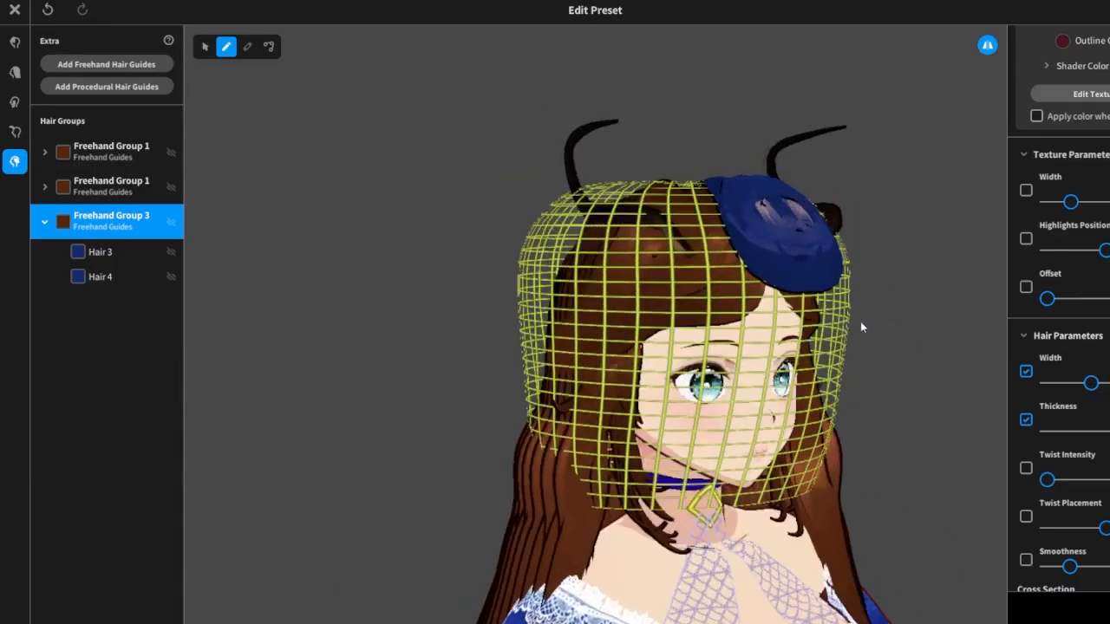
Push the guide mesh's front control points at forehead and crown level back toward the head.
{"action": "left_click", "coordinate": [204, 49]}
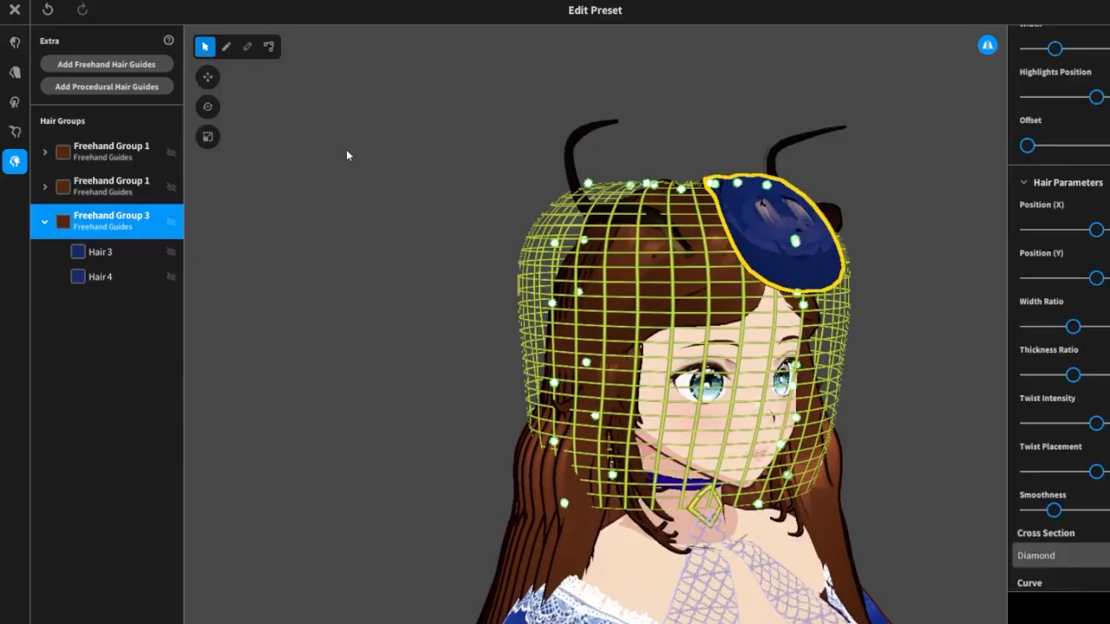
{"action": "right_click_drag", "start_coordinate": [892, 304], "coordinate": [890, 288]}
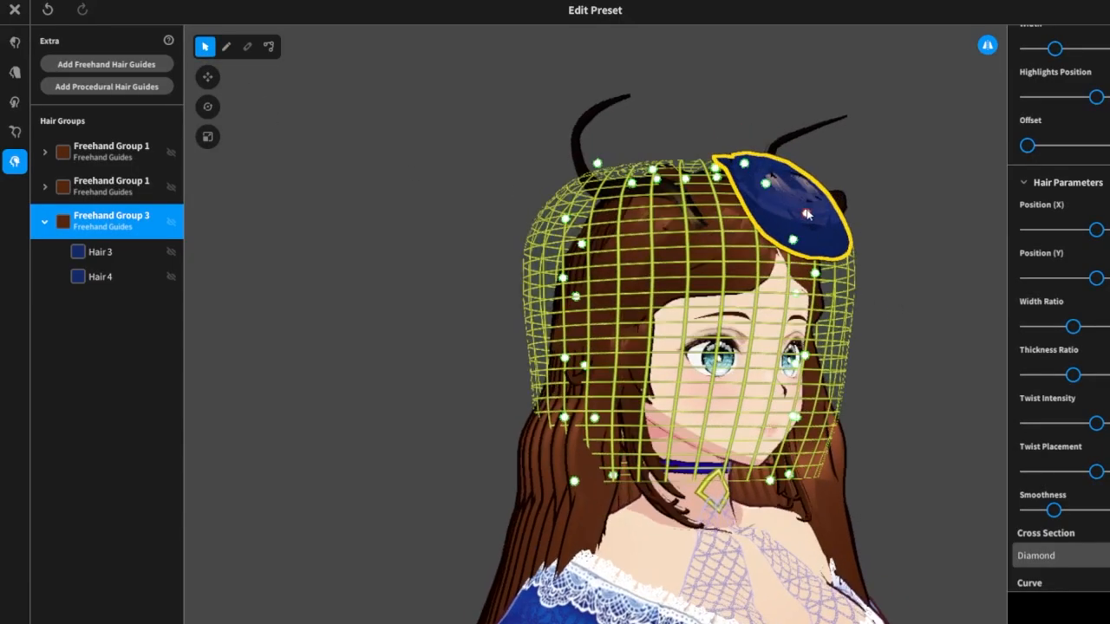
{"action": "mouse_move", "coordinate": [804, 213]}
{"action": "left_mouse_down"}
{"action": "mouse_move", "coordinate": [791, 220]}
{"action": "mouse_move", "coordinate": [785, 204]}
{"action": "left_mouse_up"}
{"action": "right_click_drag", "start_coordinate": [884, 201], "coordinate": [791, 215]}
{"action": "left_click_drag", "start_coordinate": [412, 220], "coordinate": [424, 236]}
{"action": "left_click_drag", "start_coordinate": [335, 350], "coordinate": [365, 329]}
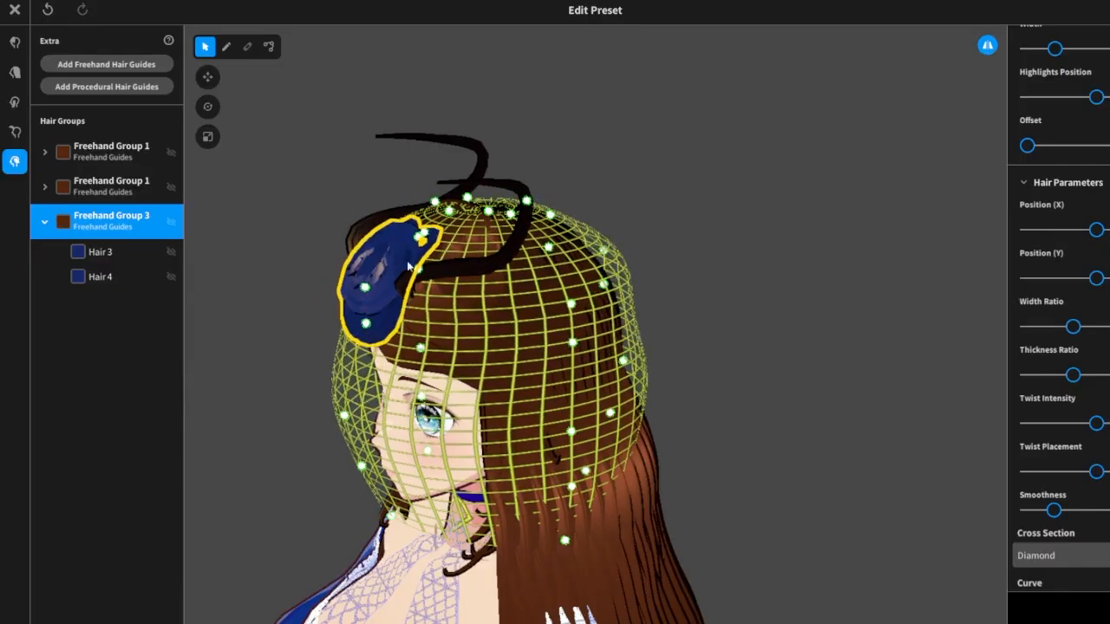
Pull the guide mesh's side control points inward at upper forehead level to narrow it around the horns.
{"action": "right_click_drag", "start_coordinate": [766, 275], "coordinate": [788, 266]}
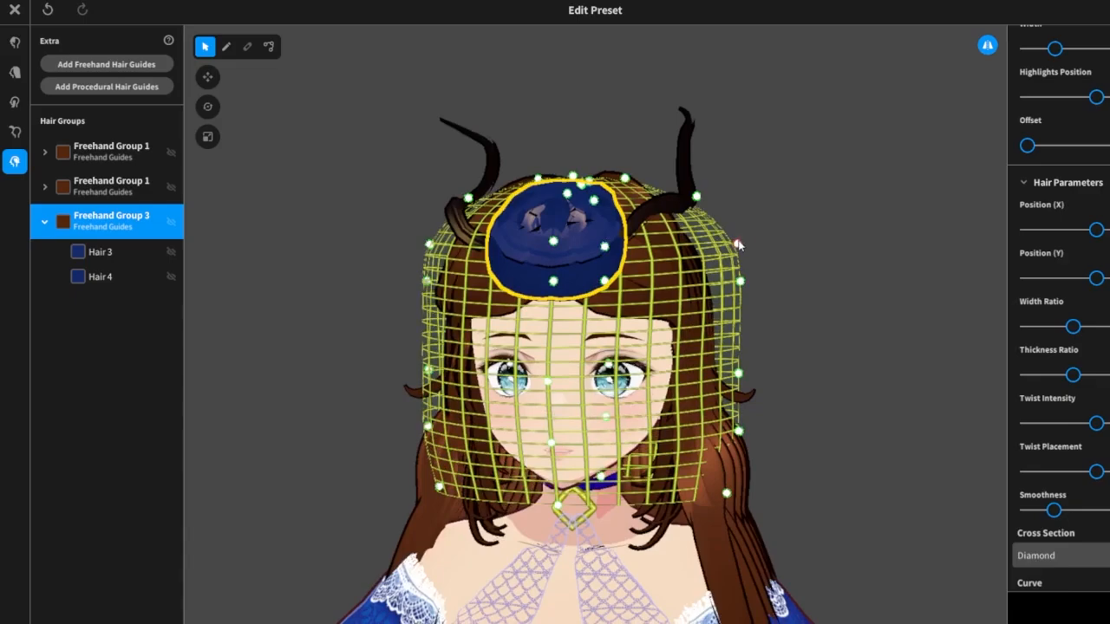
{"action": "left_click_drag", "start_coordinate": [737, 243], "coordinate": [717, 285]}
{"action": "right_click_drag", "start_coordinate": [765, 268], "coordinate": [552, 248]}
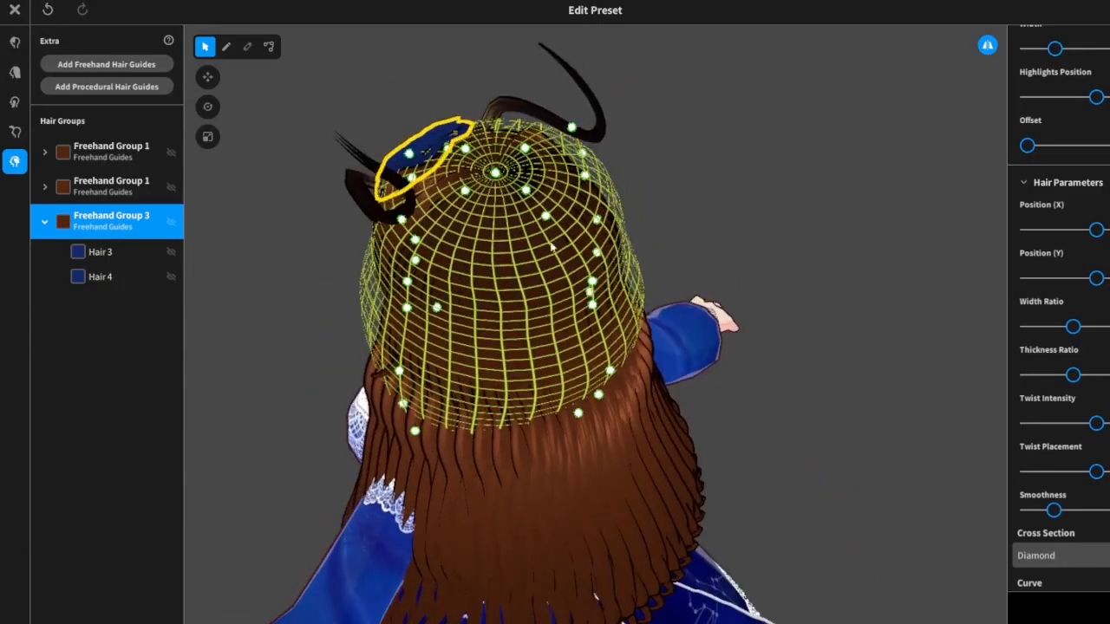
{"action": "left_click_drag", "start_coordinate": [465, 155], "coordinate": [636, 184]}
{"action": "right_click_drag", "start_coordinate": [636, 181], "coordinate": [698, 156]}
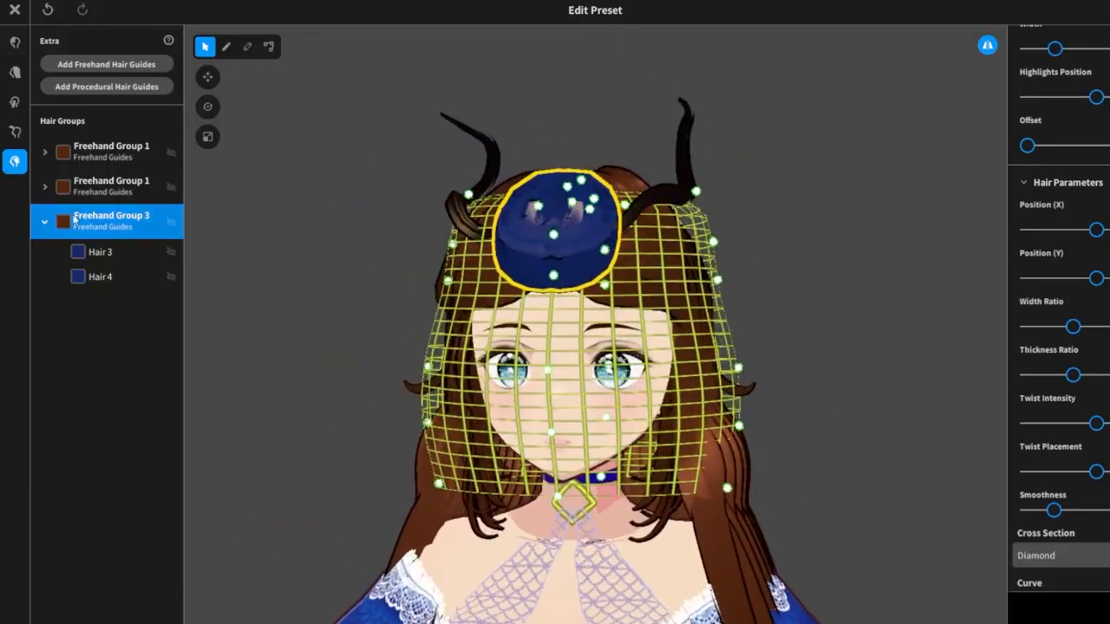
Delete both blue strokes, Hair 3 and Hair 4, from Freehand Group 3.
{"action": "right_click", "coordinate": [110, 251]}
{"action": "left_click", "coordinate": [160, 298]}
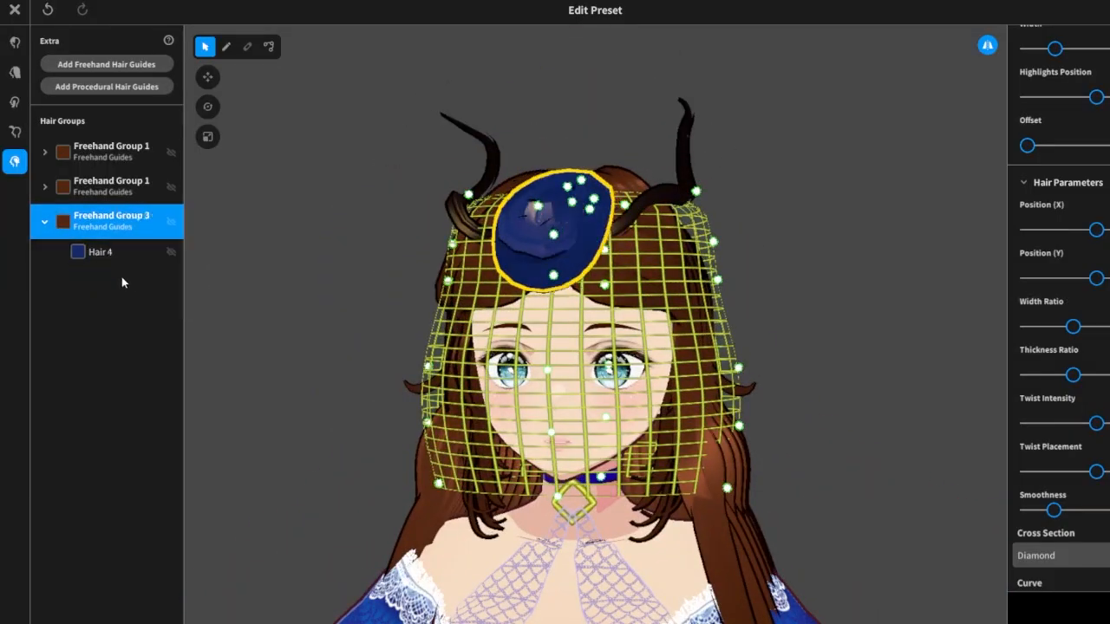
{"action": "right_click", "coordinate": [118, 258]}
{"action": "left_click", "coordinate": [150, 304]}
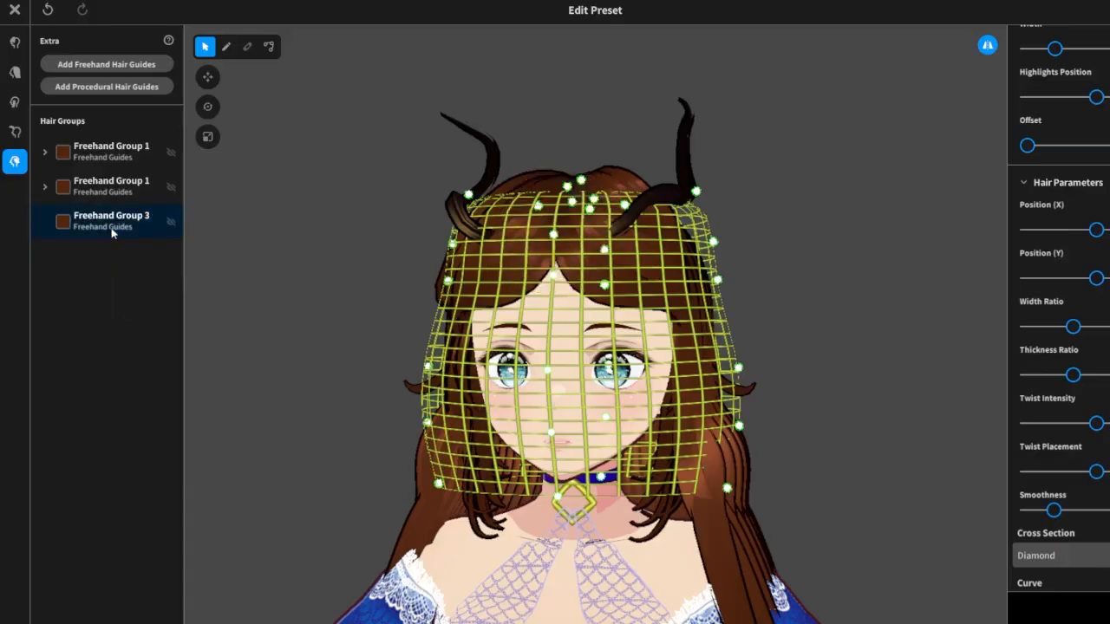
{"action": "right_click", "coordinate": [111, 233]}
{"action": "left_click", "coordinate": [67, 226]}
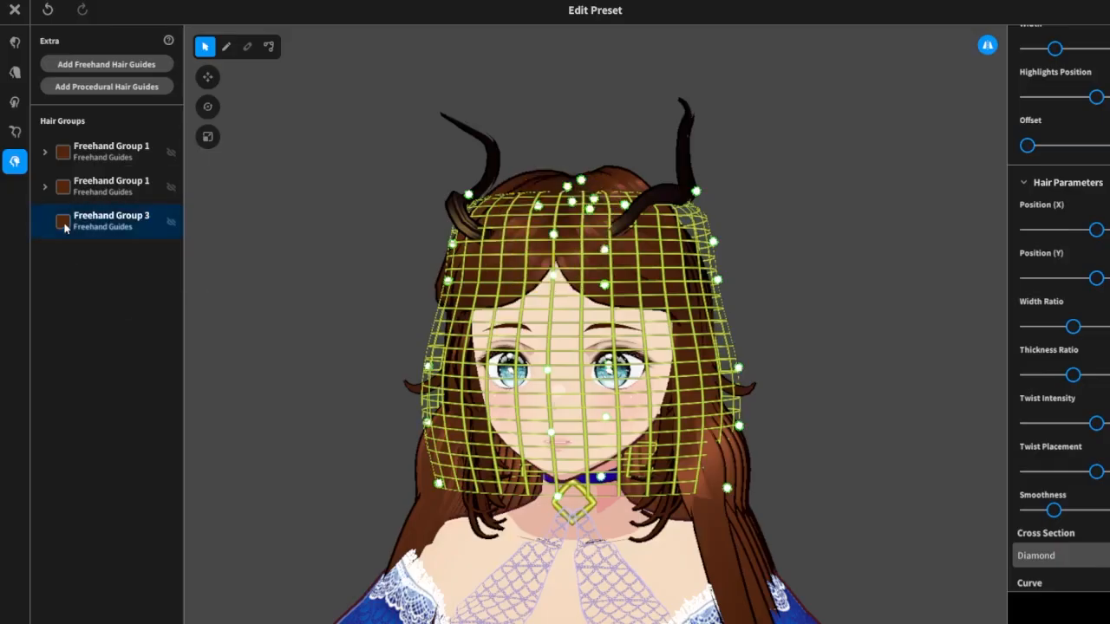
{"action": "right_click", "coordinate": [68, 227]}
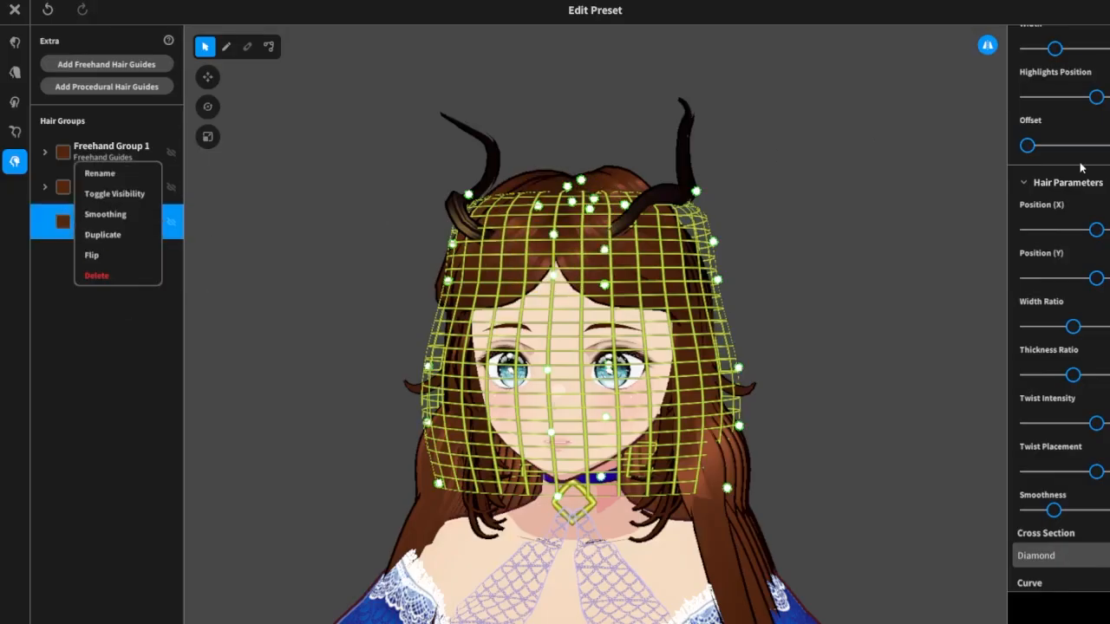
{"action": "left_click", "coordinate": [70, 382]}
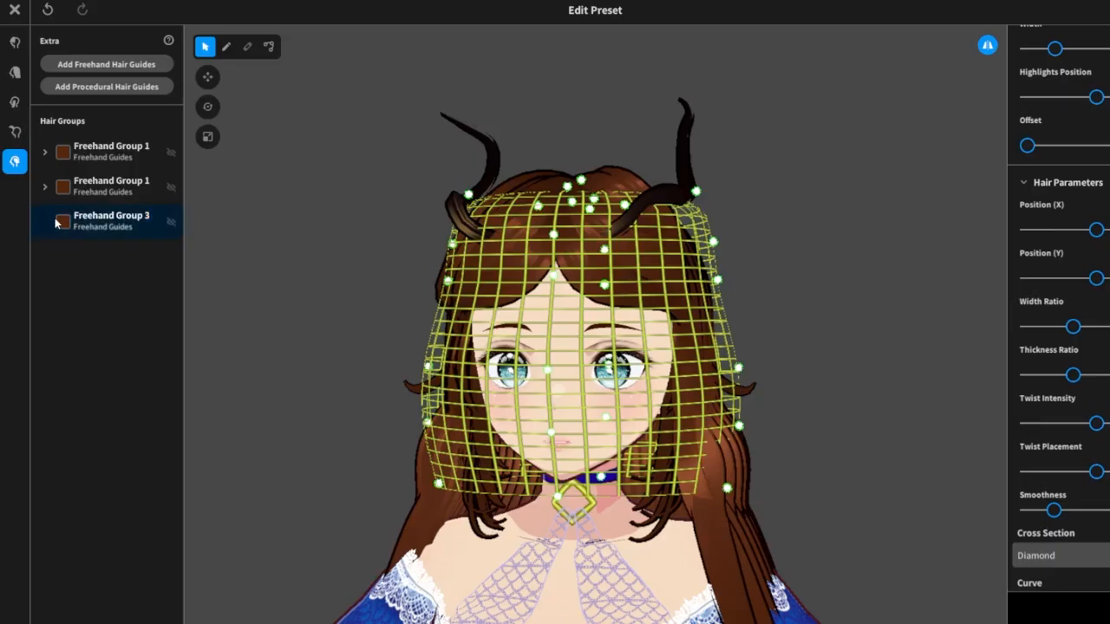
{"action": "right_click", "coordinate": [62, 219]}
Switch to the hair brush for Freehand Group 3 and select the dark blue material.
{"action": "left_click", "coordinate": [225, 47]}
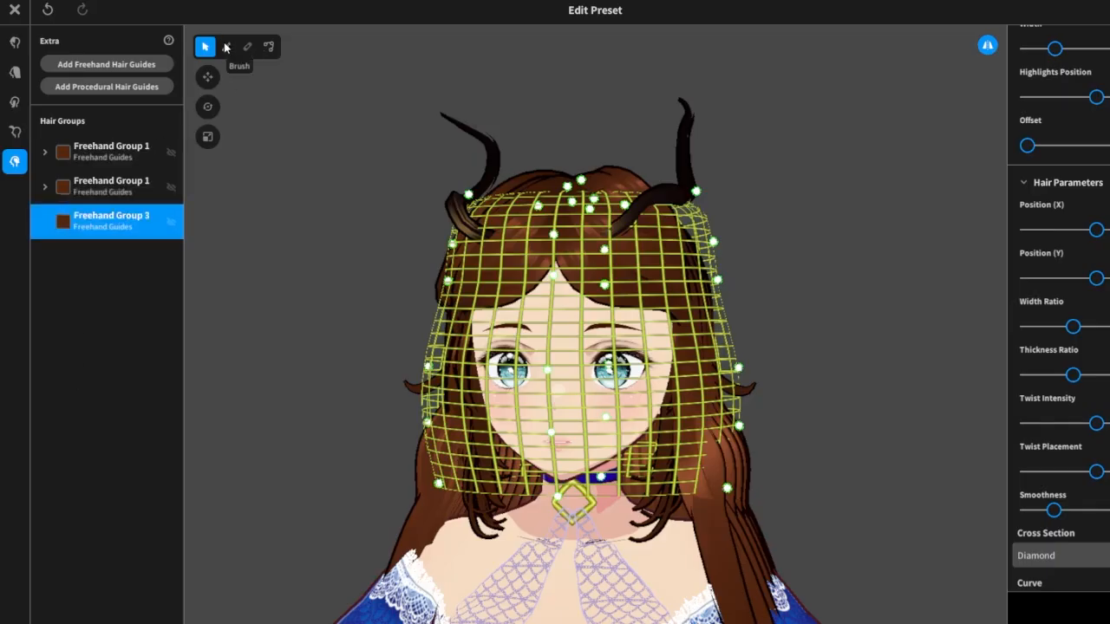
{"action": "scroll", "coordinate": [887, 279], "scroll_direction": "up", "scroll_amount": 5}
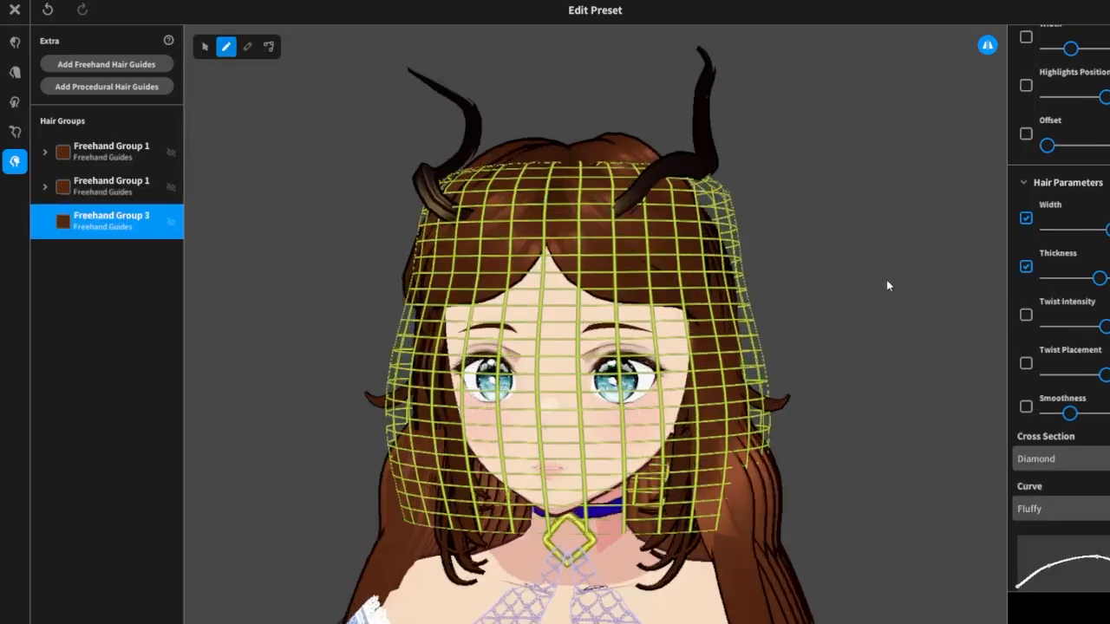
{"action": "scroll", "coordinate": [888, 246], "scroll_direction": "down", "scroll_amount": 4}
{"action": "right_click_drag", "start_coordinate": [902, 244], "coordinate": [907, 254]}
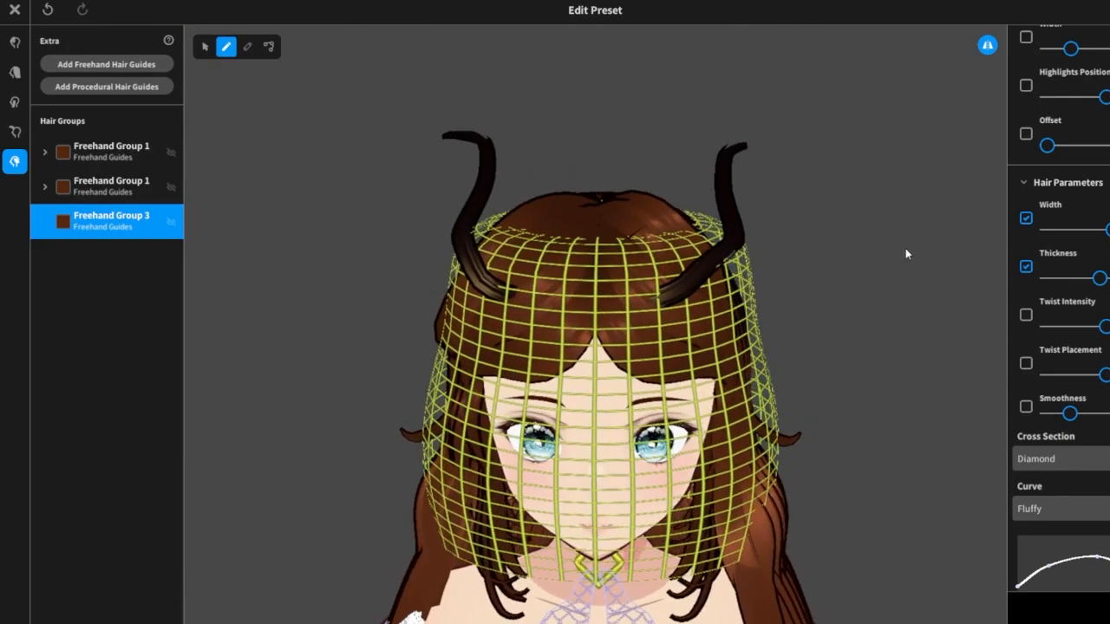
{"action": "scroll", "coordinate": [1059, 135], "scroll_direction": "up", "scroll_amount": 4}
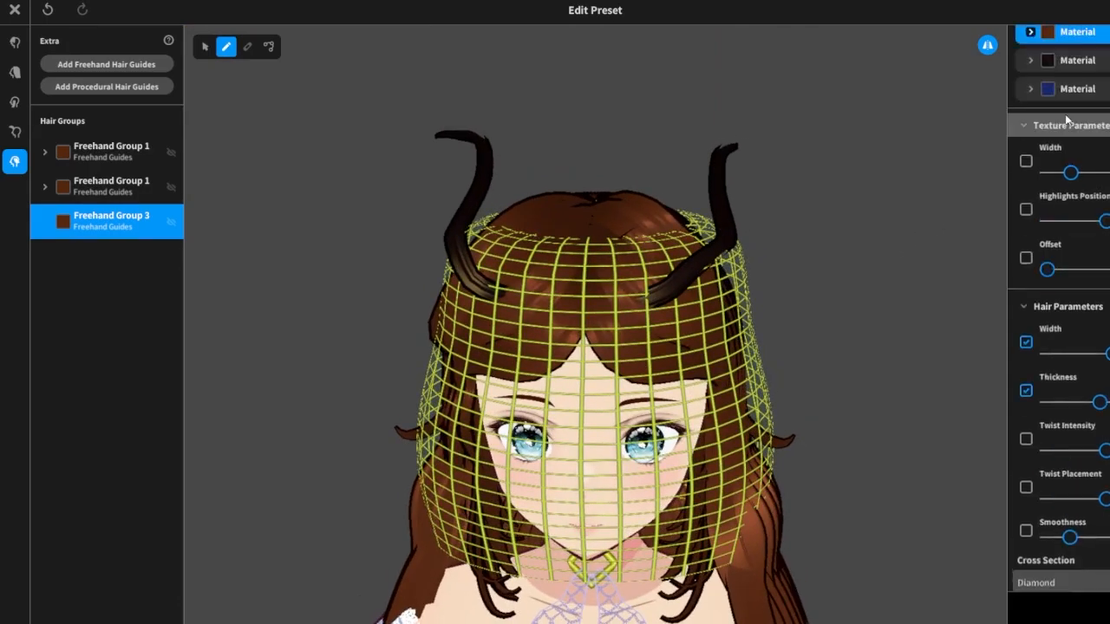
{"action": "left_click", "coordinate": [1067, 120]}
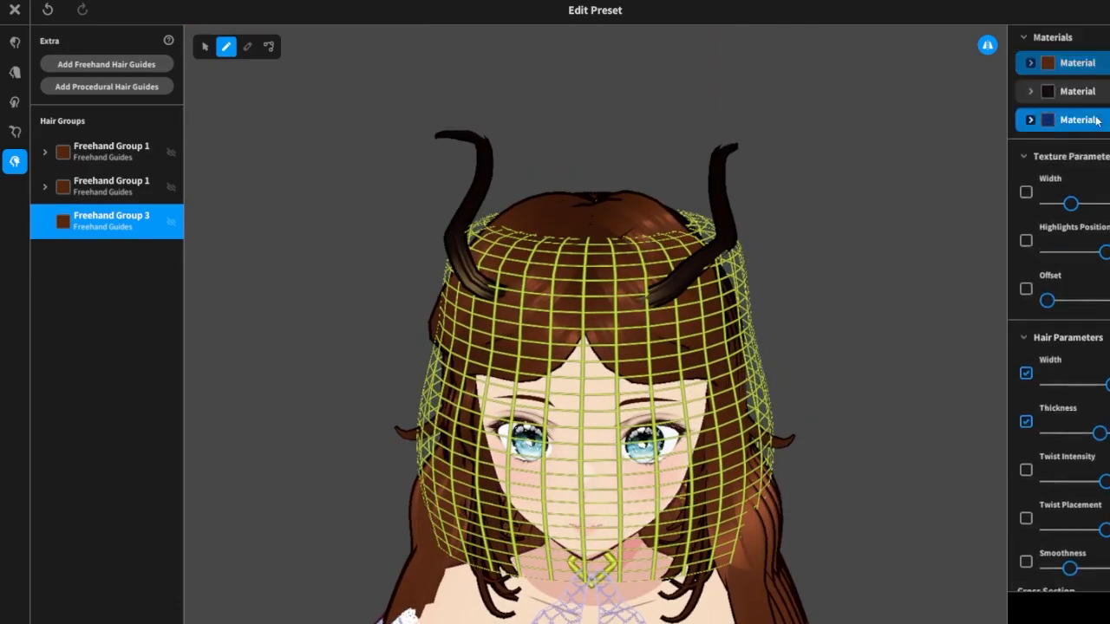
{"action": "left_click", "coordinate": [1047, 120]}
{"action": "left_click", "coordinate": [47, 226]}
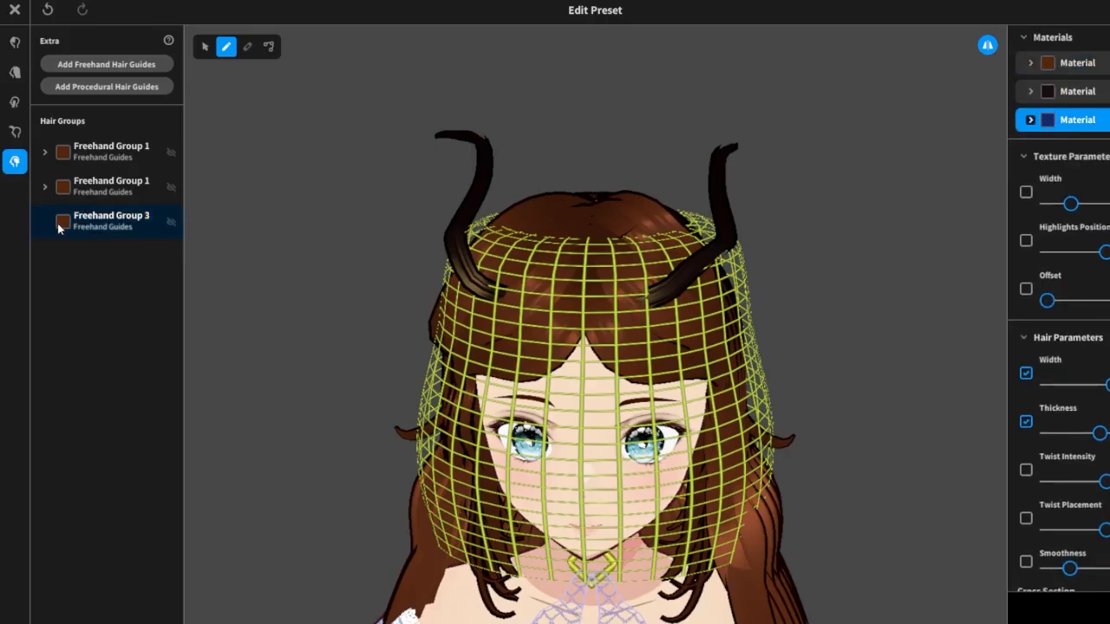
{"action": "right_click", "coordinate": [59, 227]}
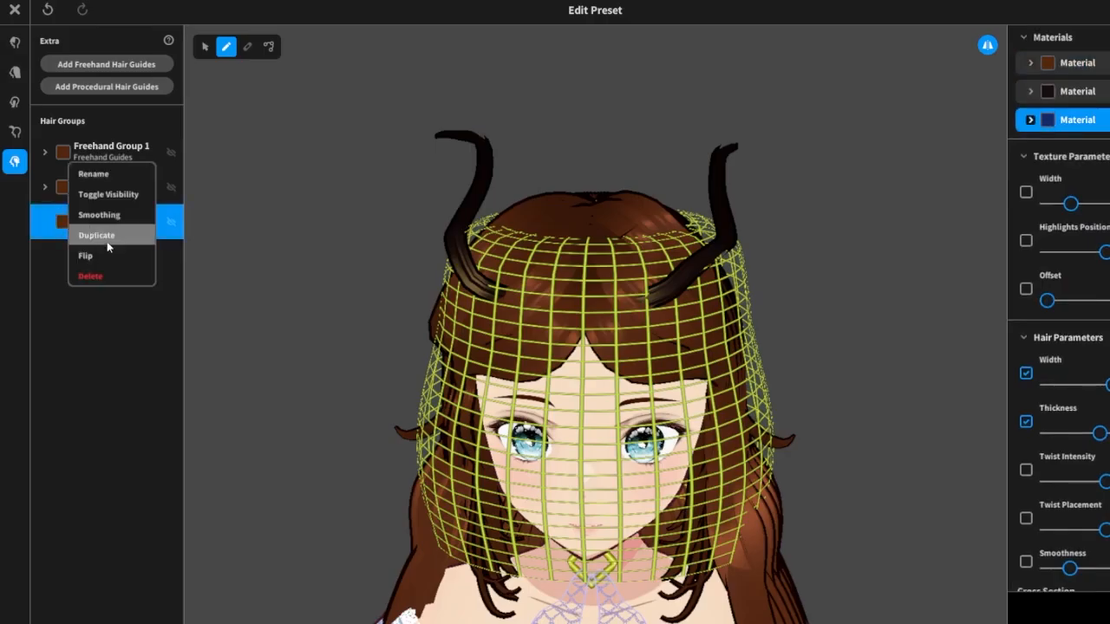
{"action": "left_click", "coordinate": [206, 47]}
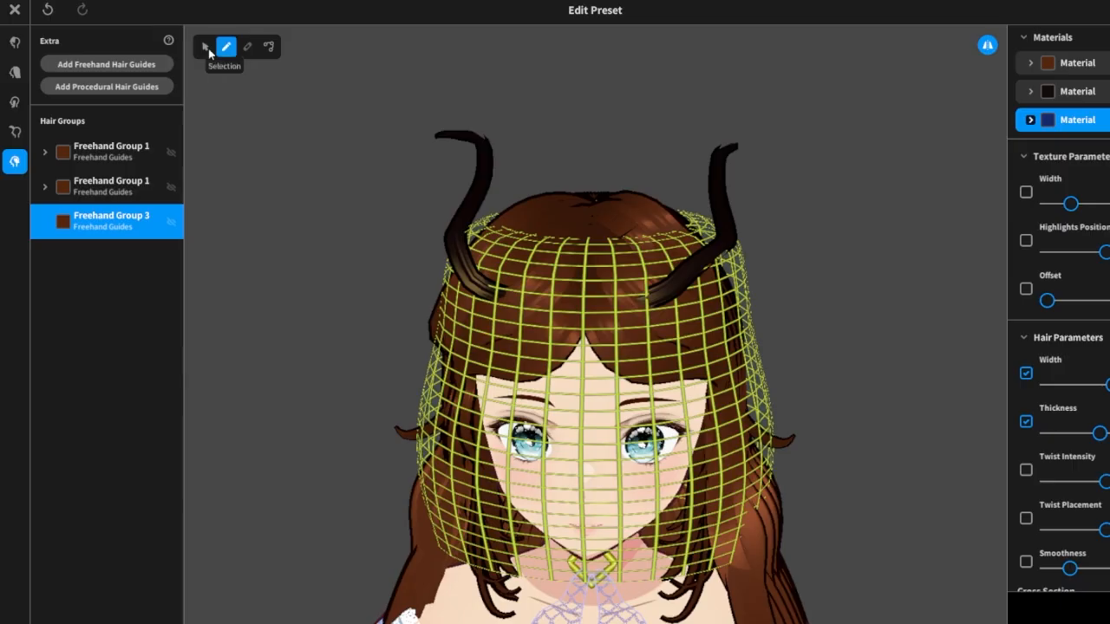
{"action": "left_click", "coordinate": [205, 47]}
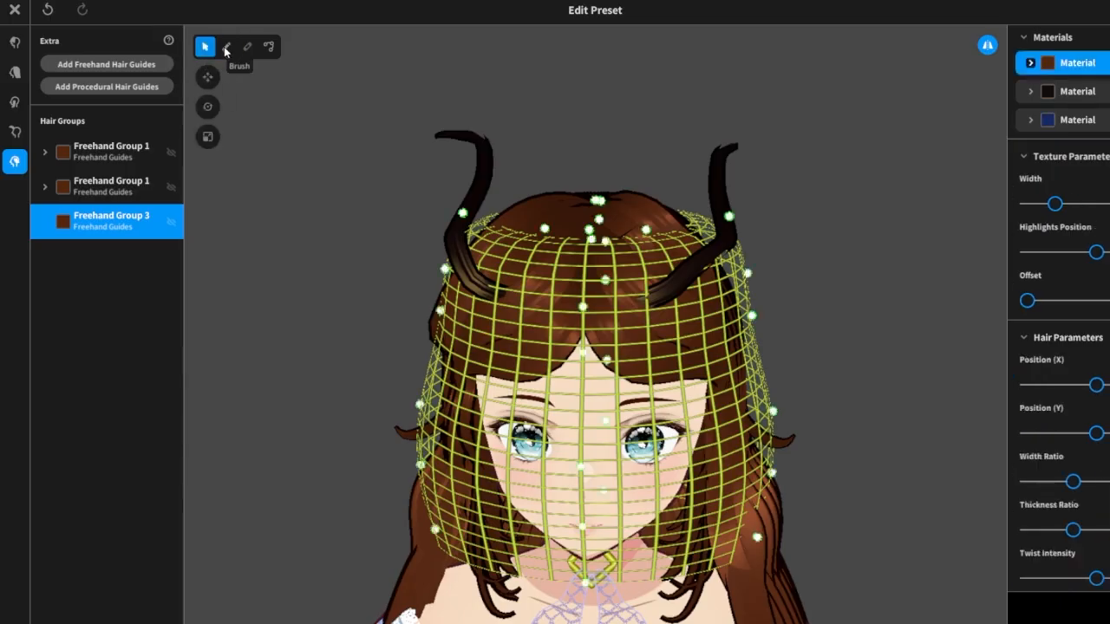
Draw two mirrored pairs of strokes above the forehead with the hair brush, using the dark blue material.
{"action": "left_click", "coordinate": [226, 47]}
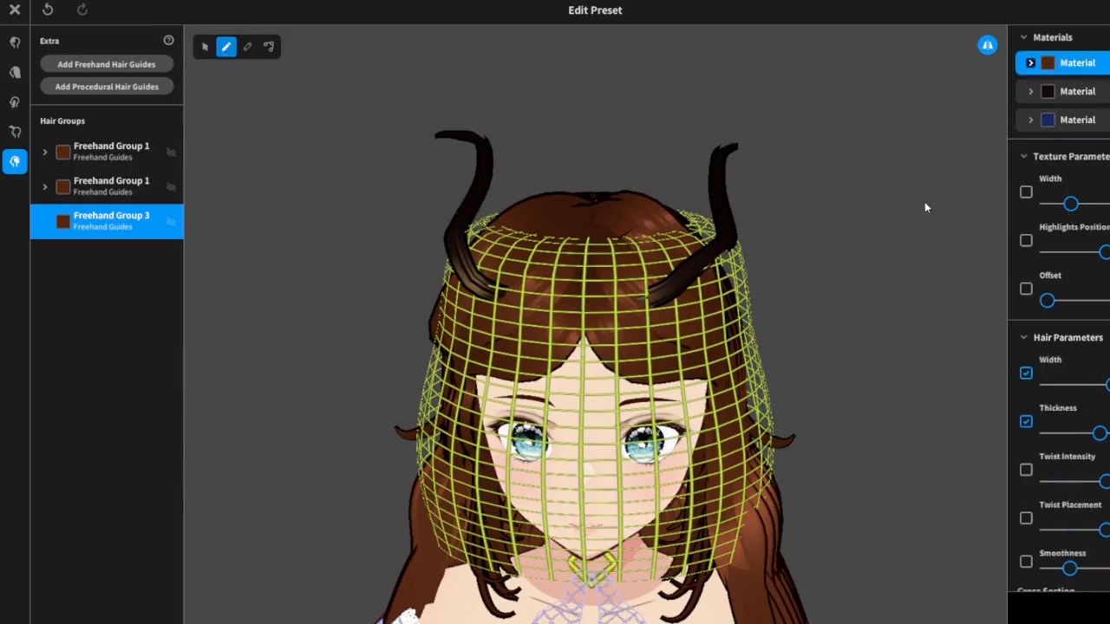
{"action": "left_click", "coordinate": [1071, 119]}
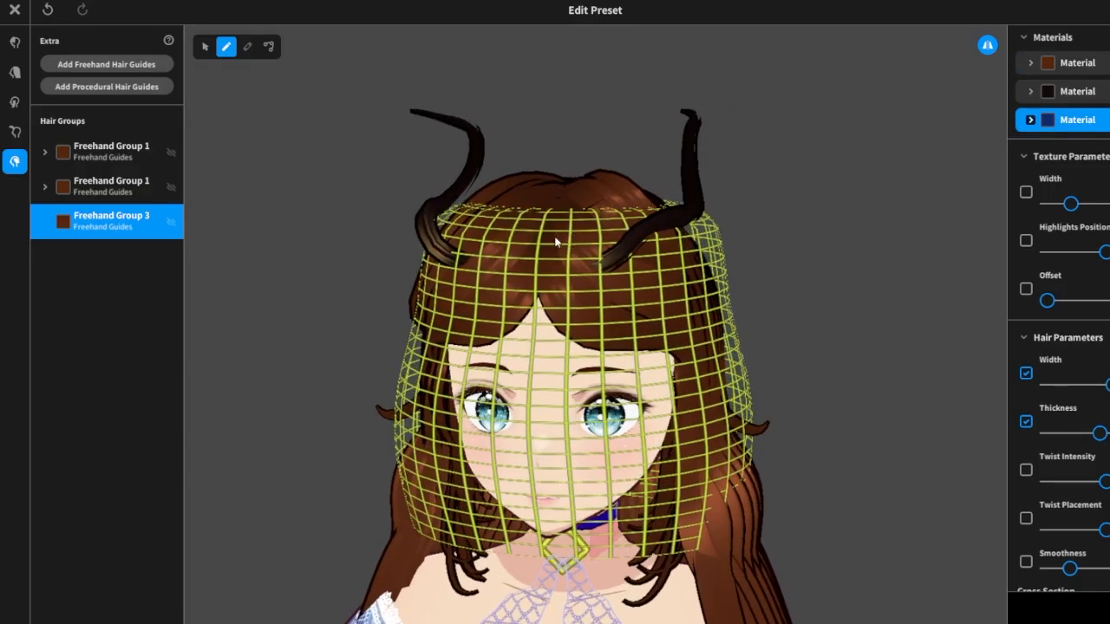
{"action": "left_click_drag", "start_coordinate": [556, 242], "coordinate": [601, 197]}
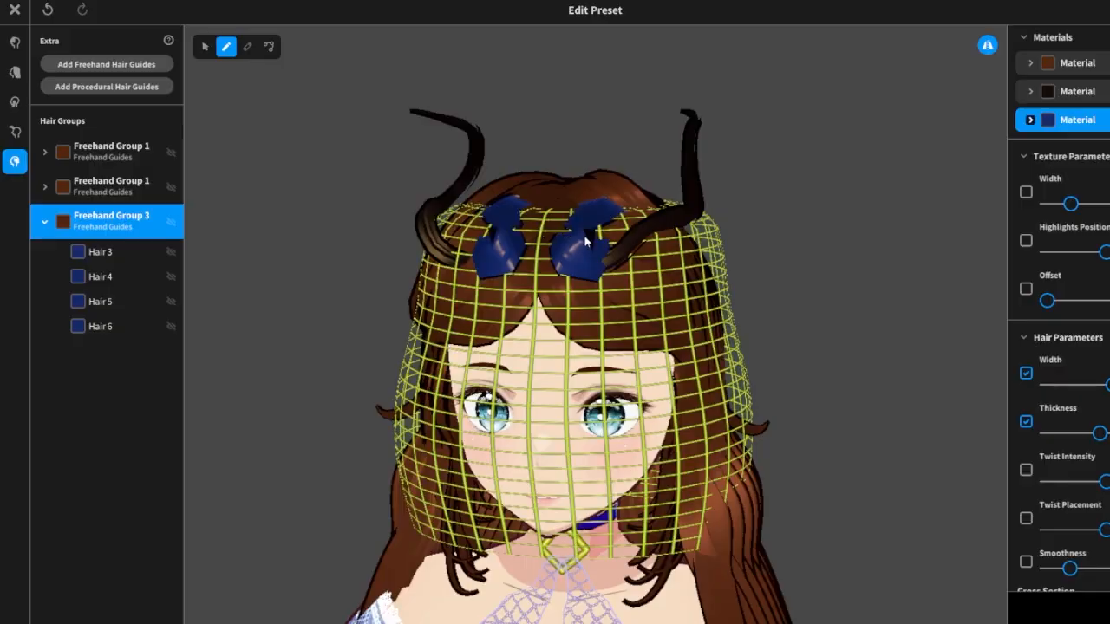
{"action": "right_click_drag", "start_coordinate": [826, 270], "coordinate": [843, 281]}
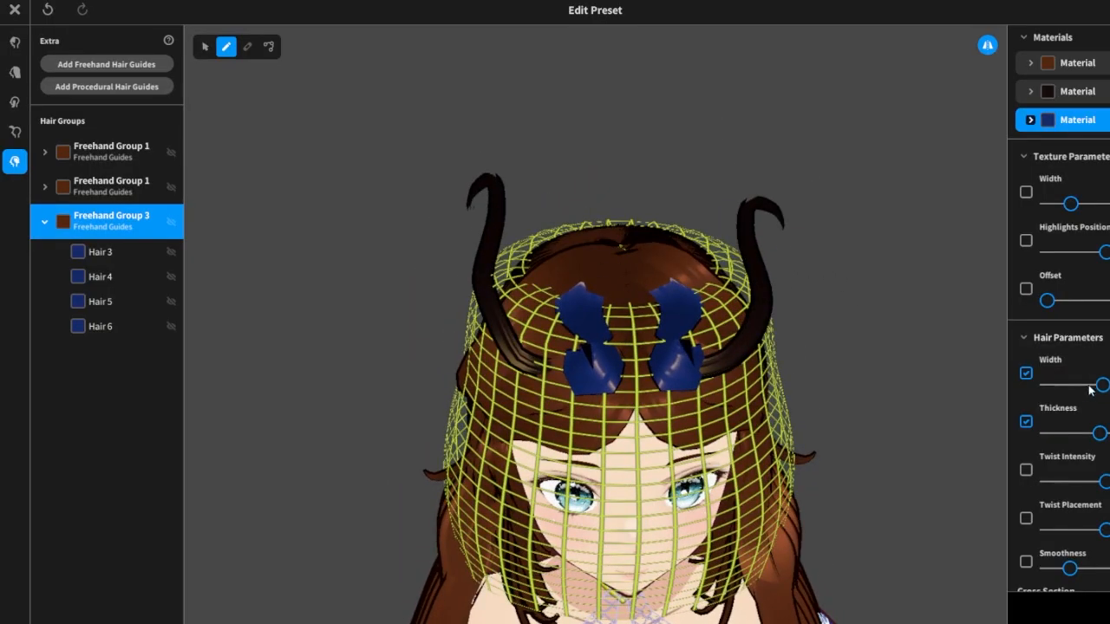
Select all strokes of Freehand Group 3 and reduce their texture width to the minimum.
{"action": "left_click_drag", "start_coordinate": [1090, 390], "coordinate": [1055, 394]}
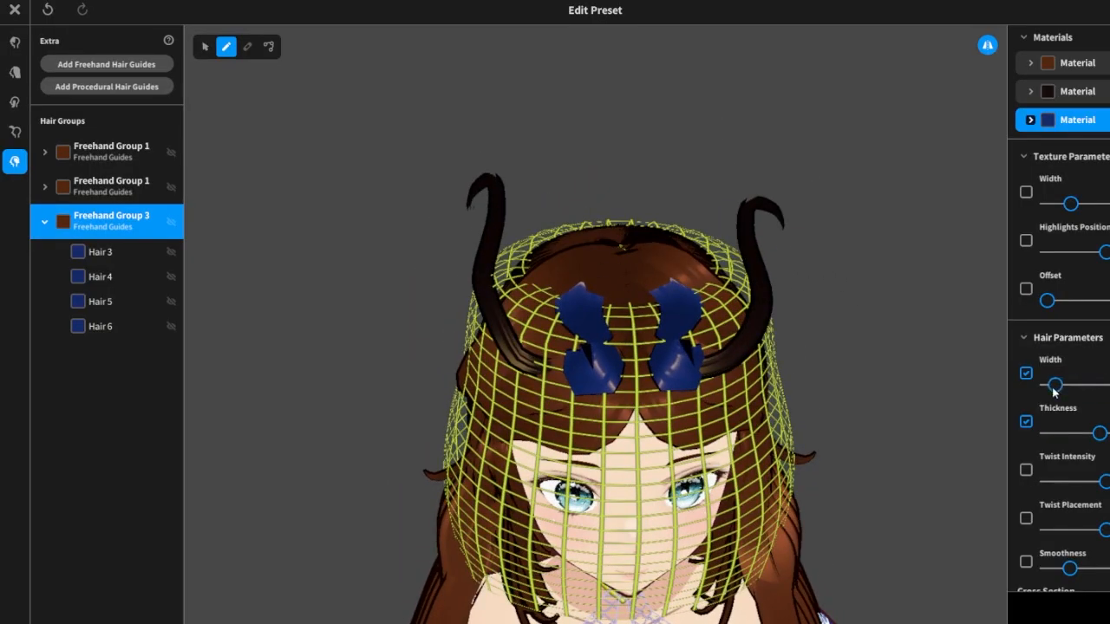
{"action": "left_click", "coordinate": [115, 253]}
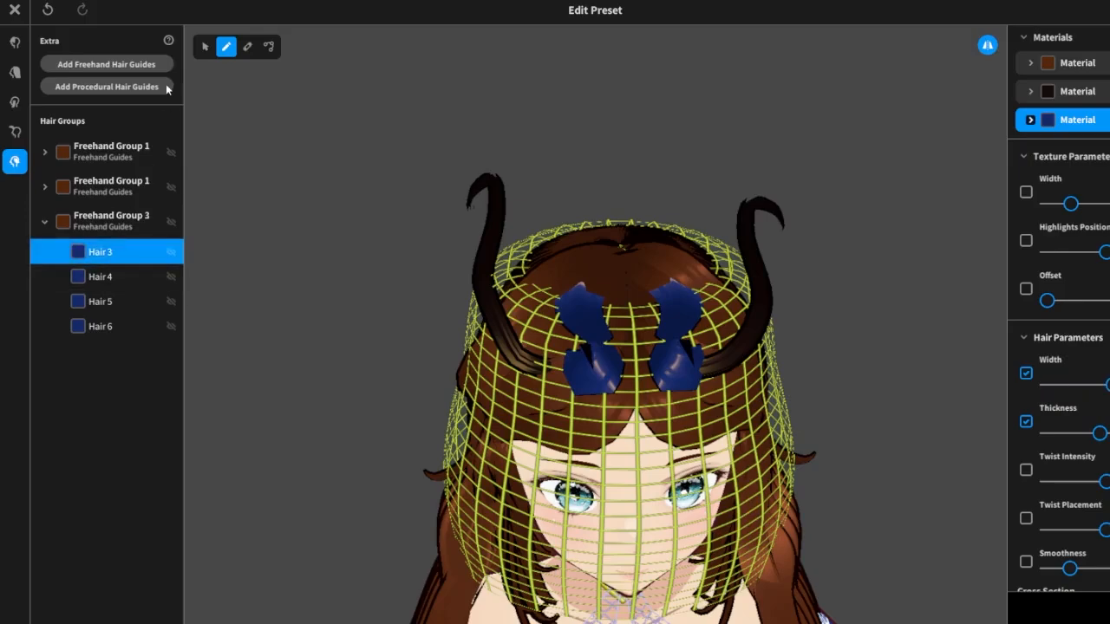
{"action": "left_click", "coordinate": [139, 222]}
{"action": "left_click", "coordinate": [204, 49]}
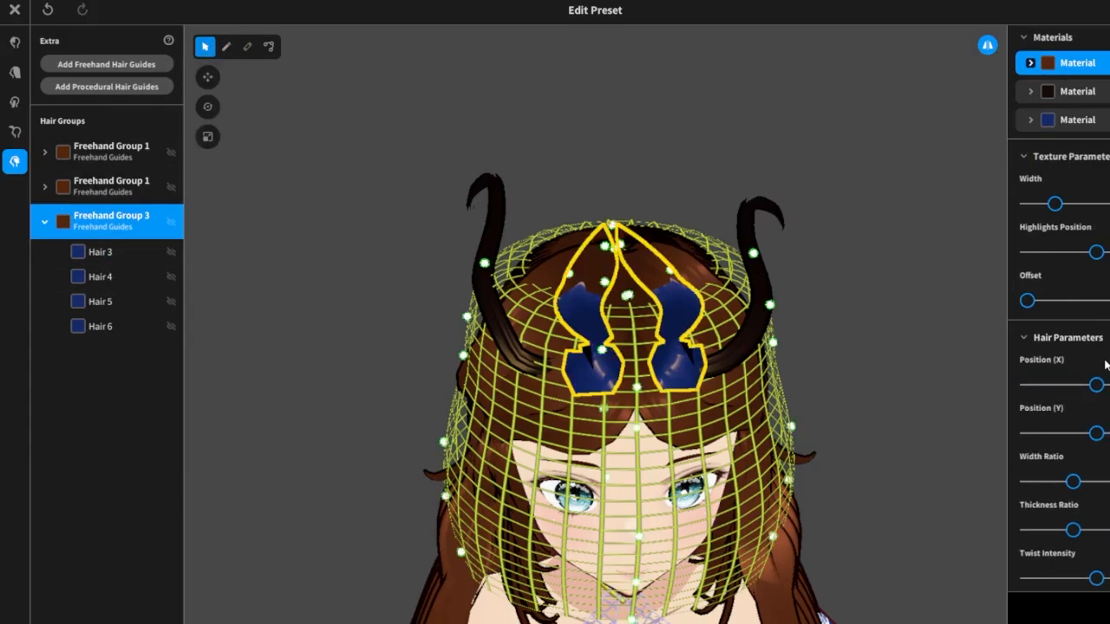
{"action": "scroll", "coordinate": [1091, 325], "scroll_direction": "down", "scroll_amount": 1}
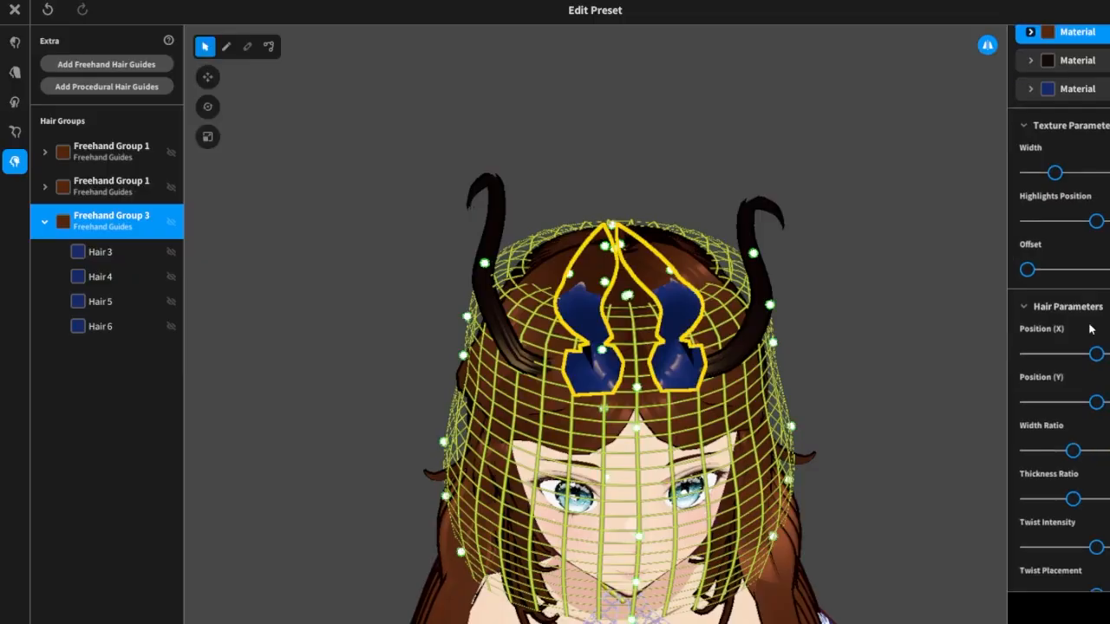
{"action": "left_click_drag", "start_coordinate": [1055, 176], "coordinate": [1004, 187]}
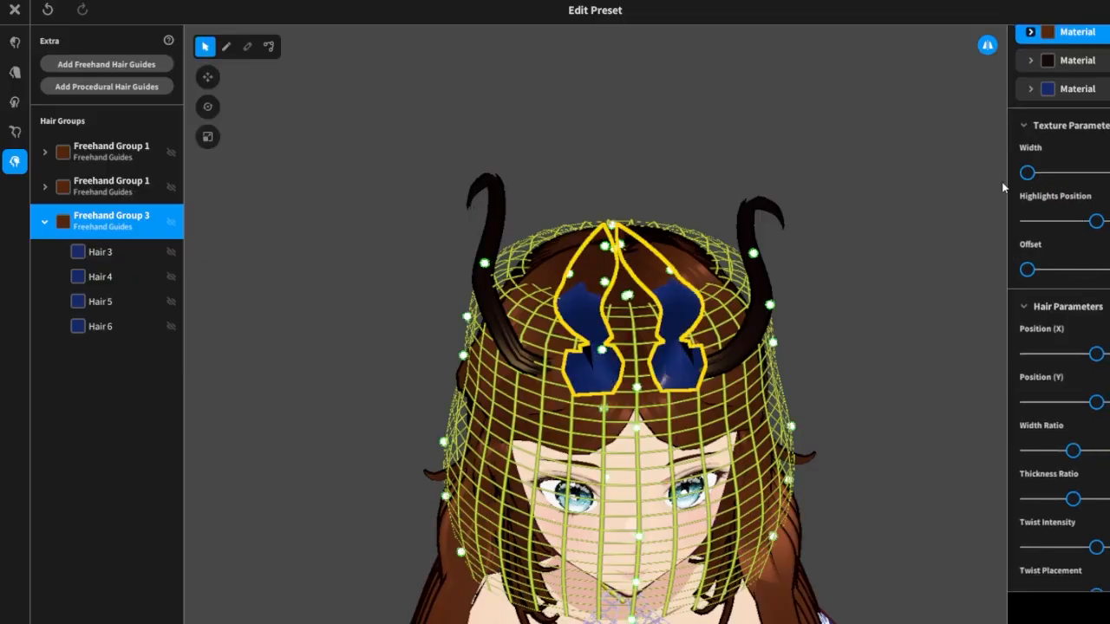
{"action": "scroll", "coordinate": [1100, 364], "scroll_direction": "down", "scroll_amount": 3}
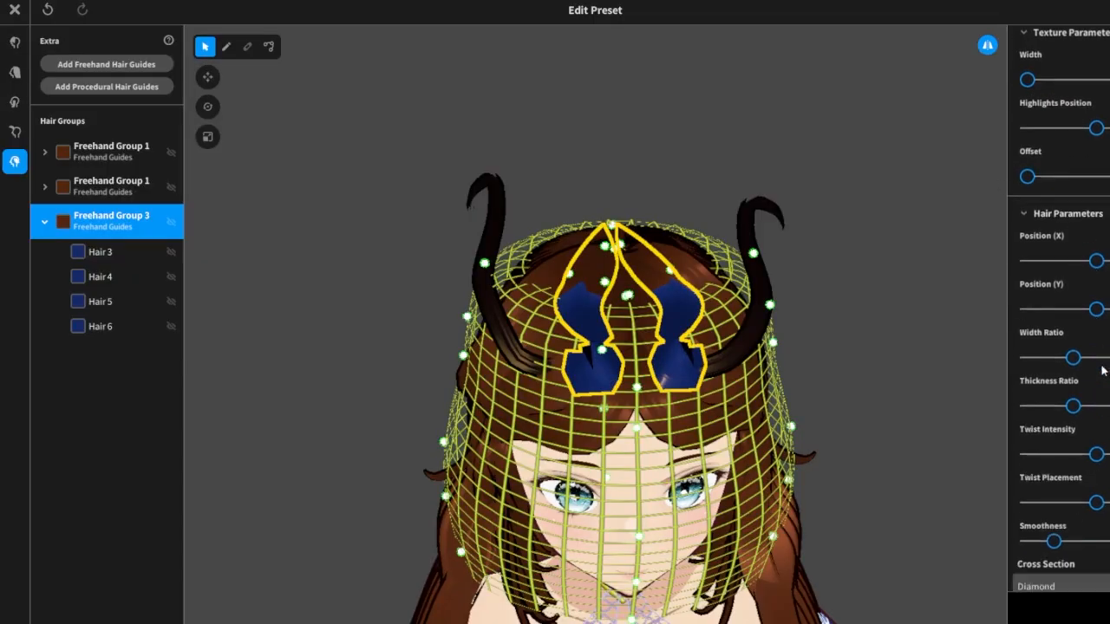
Adjust the X and Y position of the blue strokes in Freehand Group 3 and reduce their width and thickness ratios.
{"action": "mouse_move", "coordinate": [1095, 310]}
{"action": "left_mouse_down"}
{"action": "mouse_move", "coordinate": [1075, 311]}
{"action": "mouse_move", "coordinate": [1104, 330]}
{"action": "mouse_move", "coordinate": [1084, 323]}
{"action": "mouse_move", "coordinate": [1097, 324]}
{"action": "left_mouse_up"}
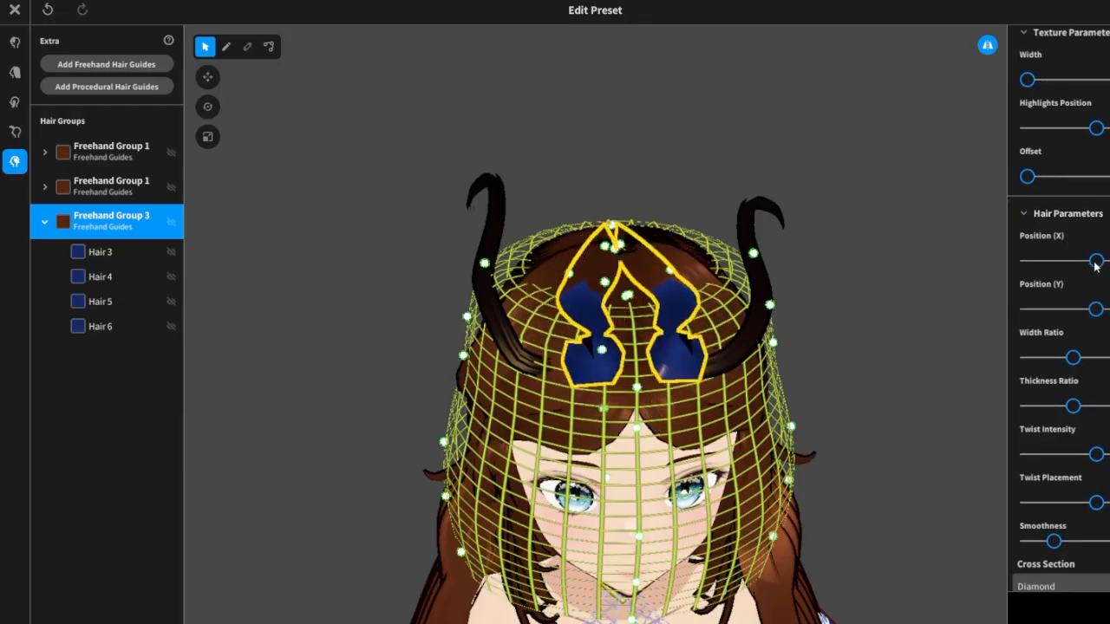
{"action": "left_click_drag", "start_coordinate": [1095, 263], "coordinate": [1092, 305]}
{"action": "left_click_drag", "start_coordinate": [1076, 358], "coordinate": [1049, 357]}
{"action": "left_click_drag", "start_coordinate": [1079, 413], "coordinate": [1058, 433]}
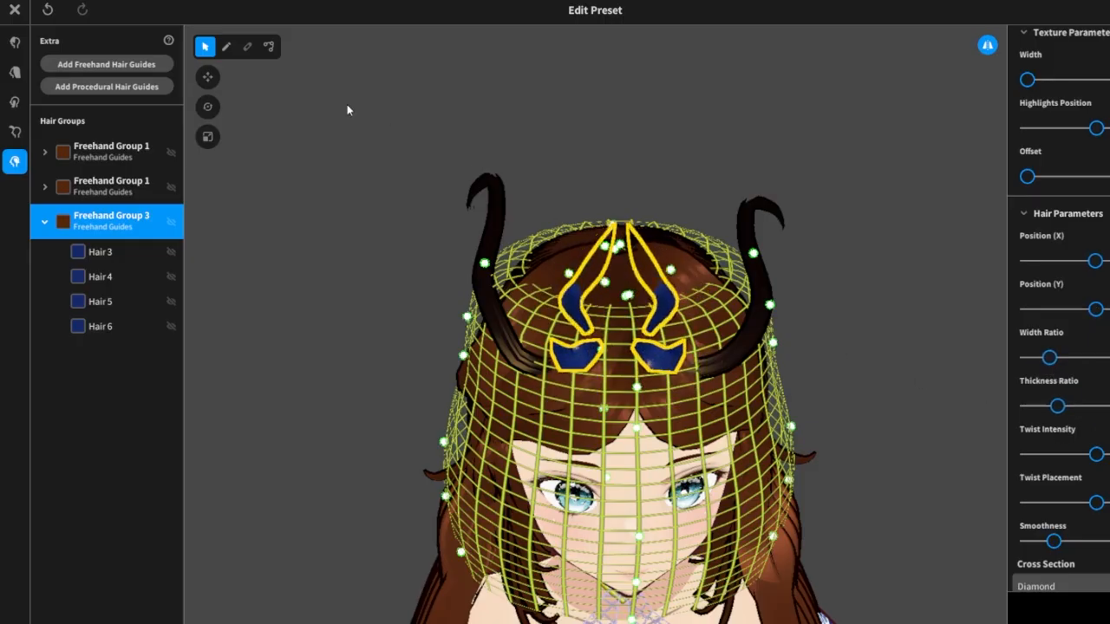
Delete all four blue strokes, Hair 3 to Hair 6, from Freehand Group 3.
{"action": "right_click", "coordinate": [113, 252]}
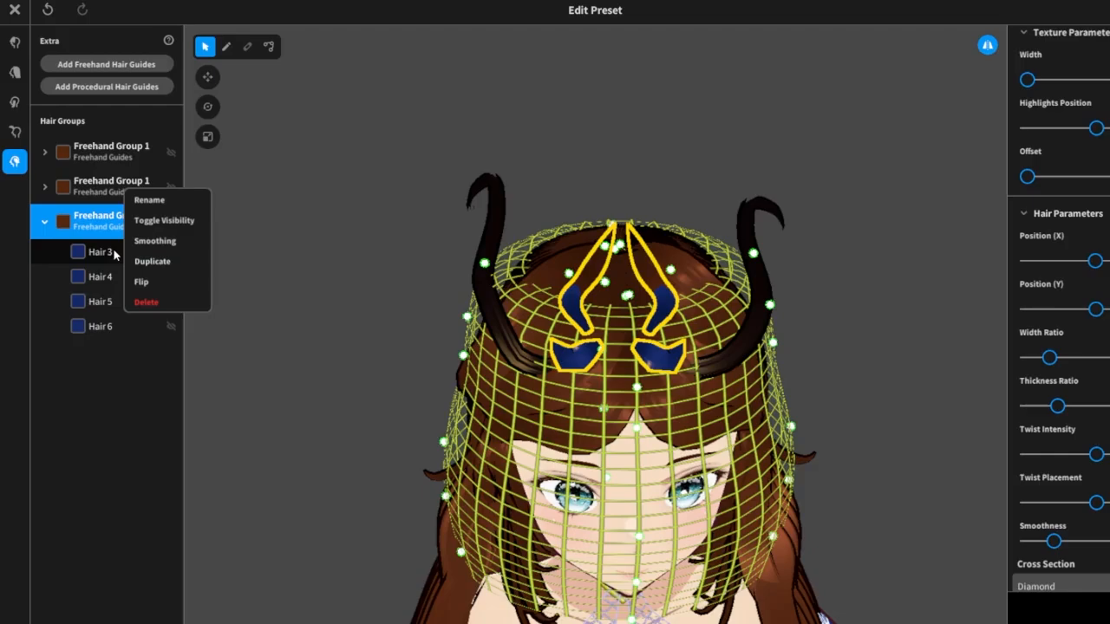
{"action": "left_click", "coordinate": [145, 303]}
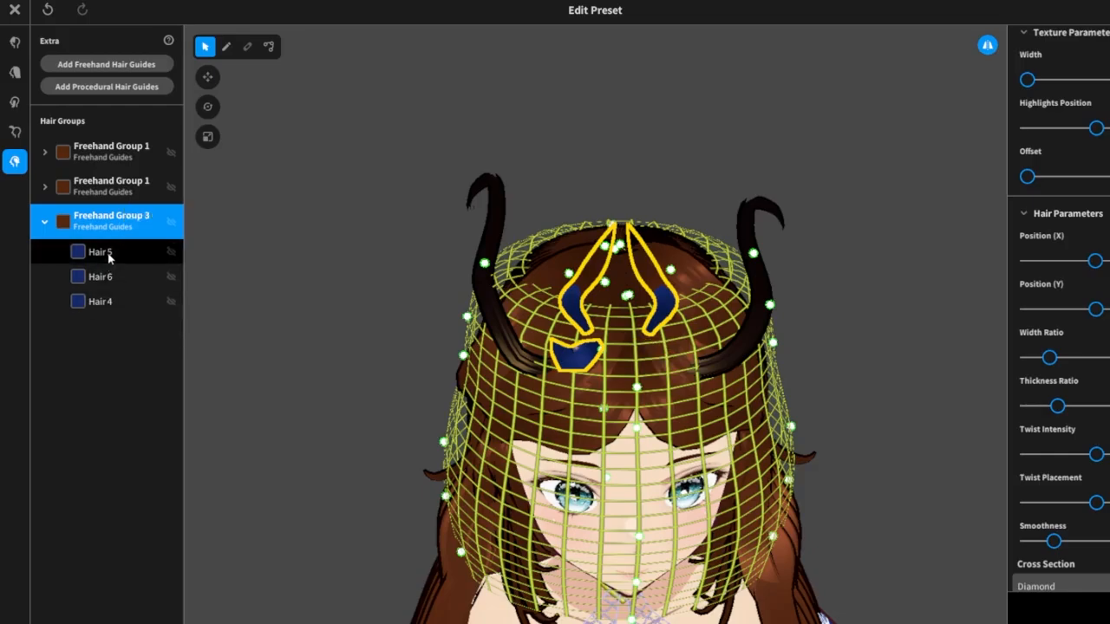
{"action": "right_click", "coordinate": [110, 256]}
{"action": "left_click", "coordinate": [141, 307]}
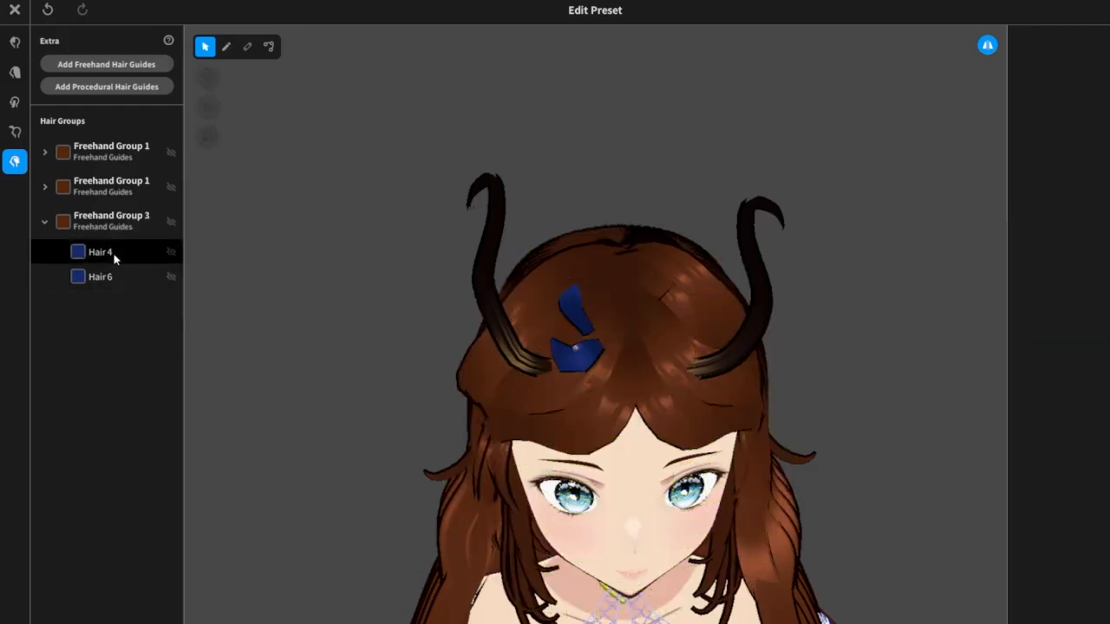
{"action": "right_click", "coordinate": [113, 255]}
{"action": "left_click", "coordinate": [141, 303]}
{"action": "right_click", "coordinate": [111, 252]}
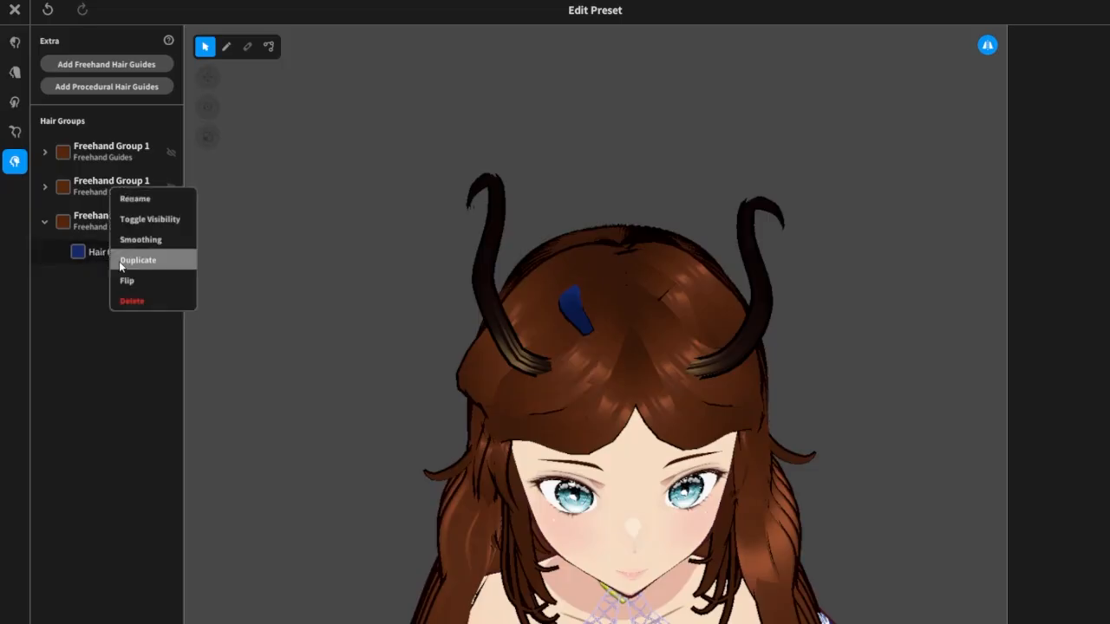
{"action": "left_click", "coordinate": [145, 301]}
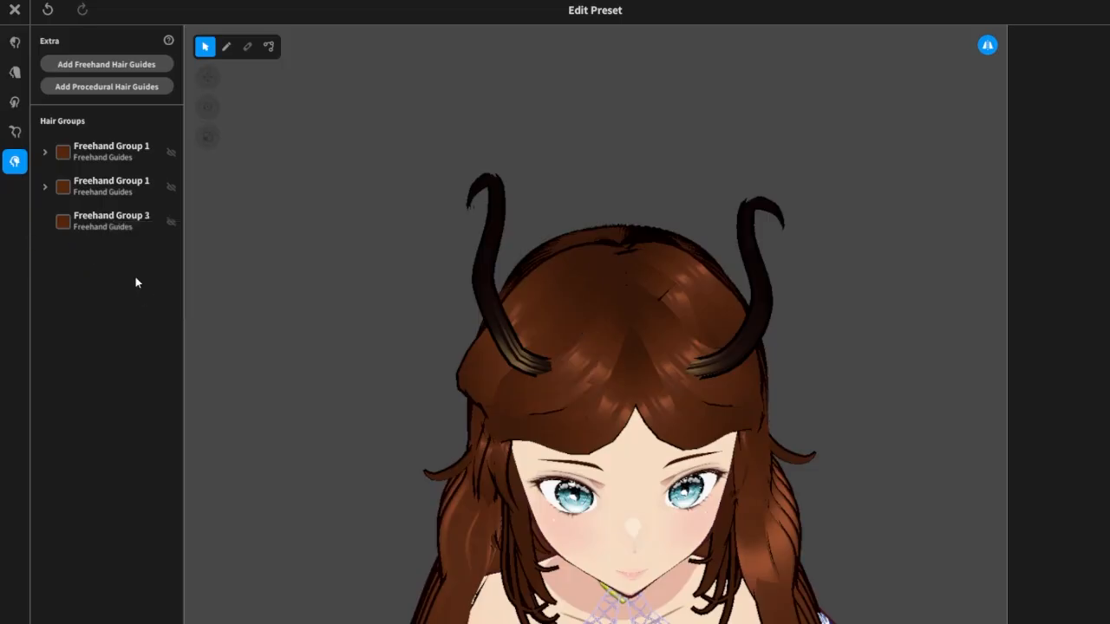
Reshape the front of Freehand Group 3's guide mesh by moving its guide points around the forehead.
{"action": "left_click", "coordinate": [111, 221]}
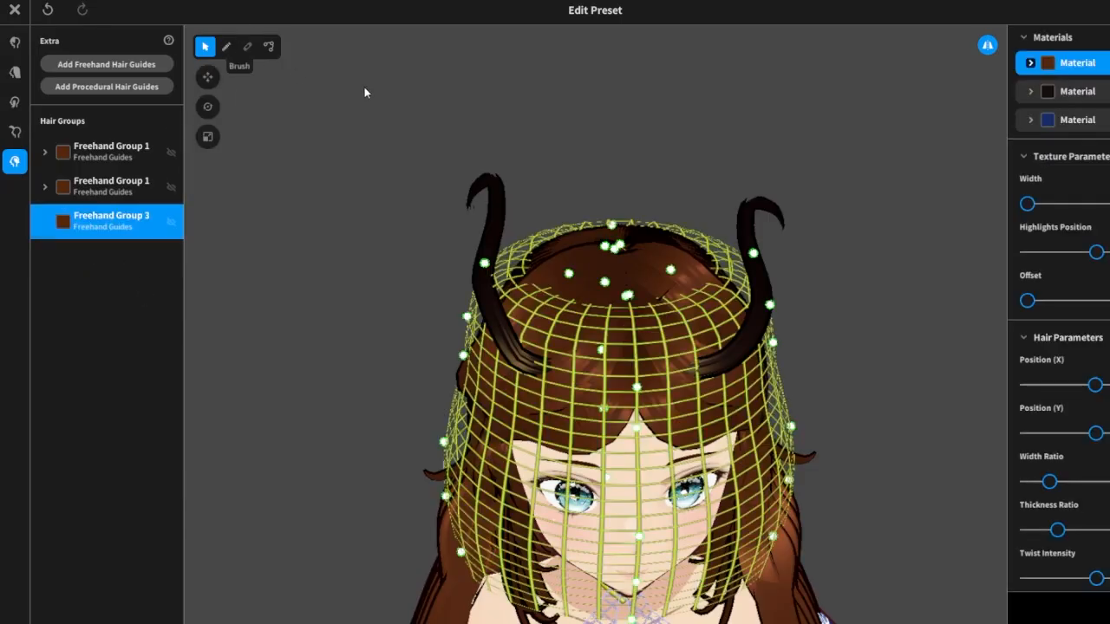
{"action": "left_click", "coordinate": [226, 46]}
{"action": "right_click_drag", "start_coordinate": [852, 290], "coordinate": [837, 276]}
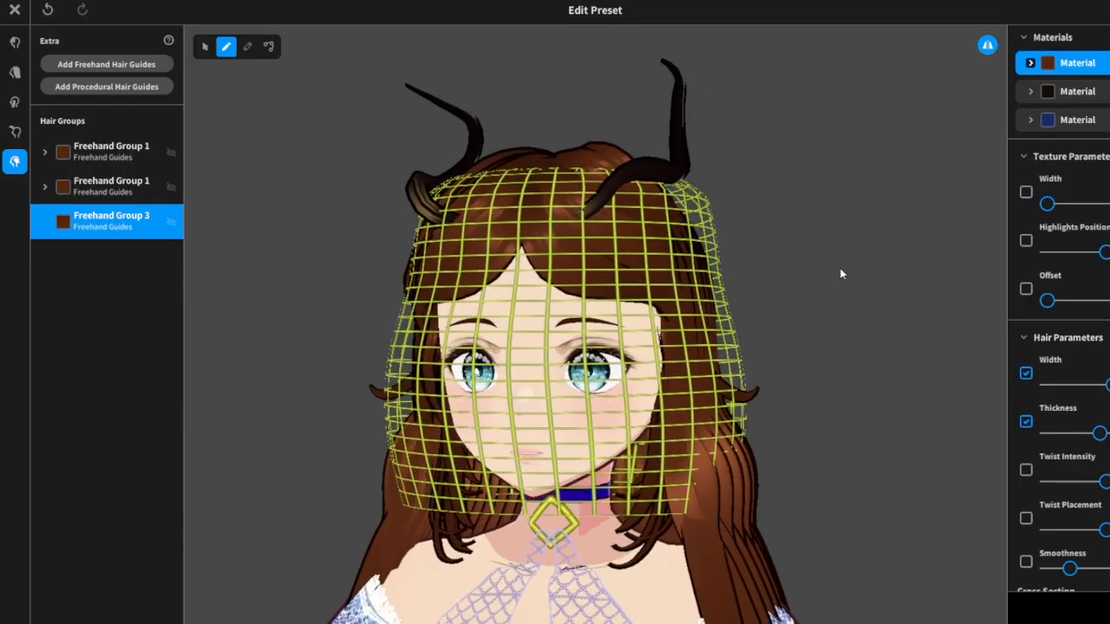
{"action": "right_click_drag", "start_coordinate": [924, 280], "coordinate": [901, 281]}
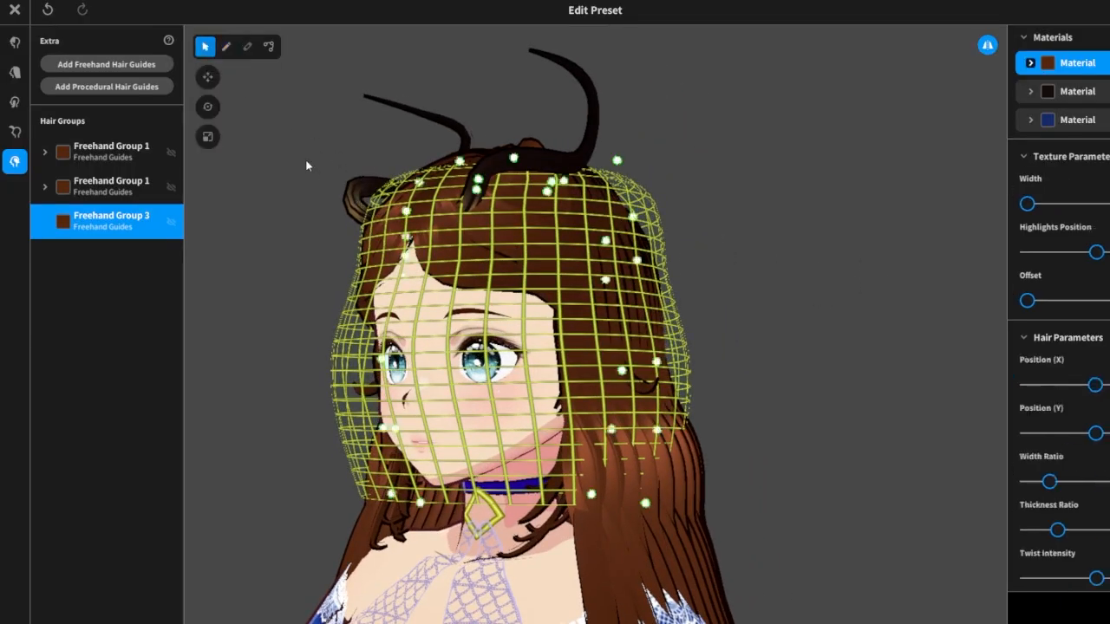
{"action": "left_click", "coordinate": [408, 217]}
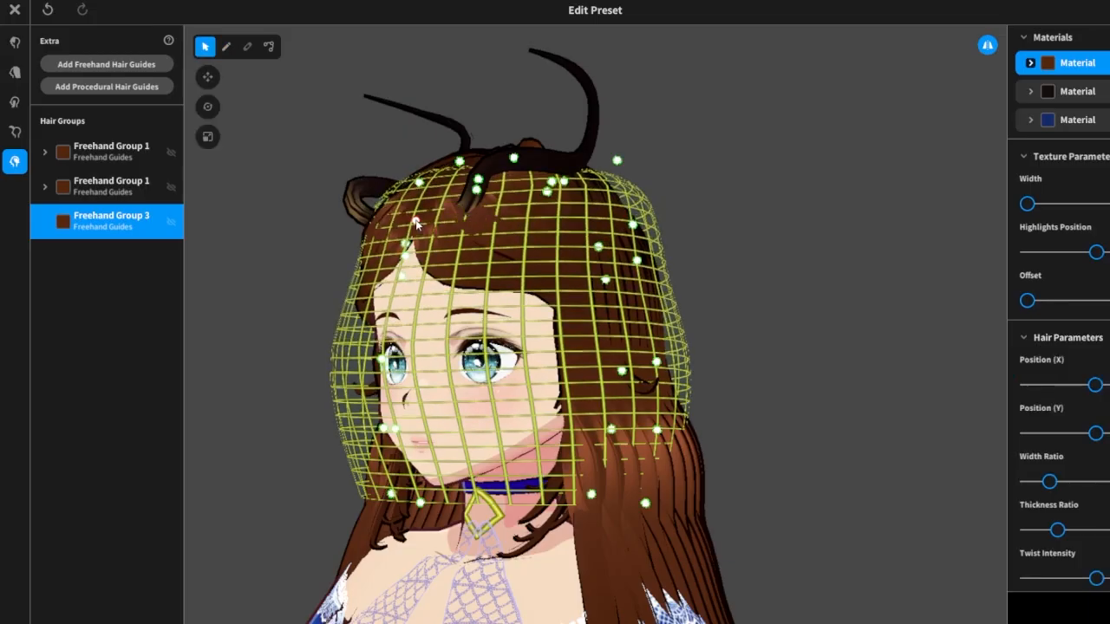
{"action": "right_click_drag", "start_coordinate": [456, 222], "coordinate": [761, 208]}
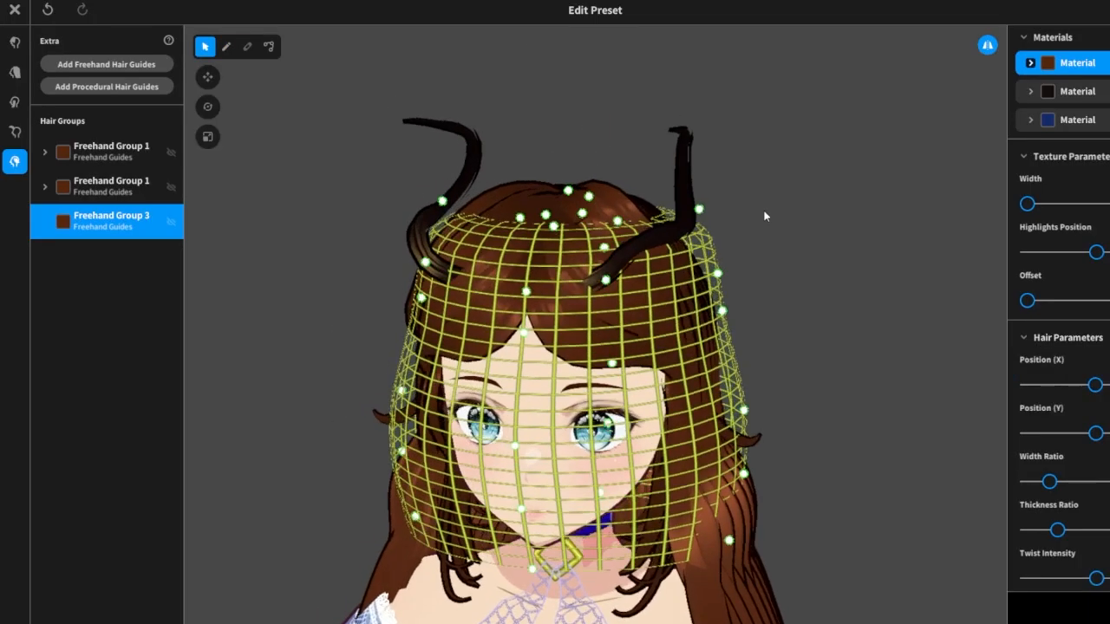
{"action": "right_click_drag", "start_coordinate": [687, 215], "coordinate": [815, 198]}
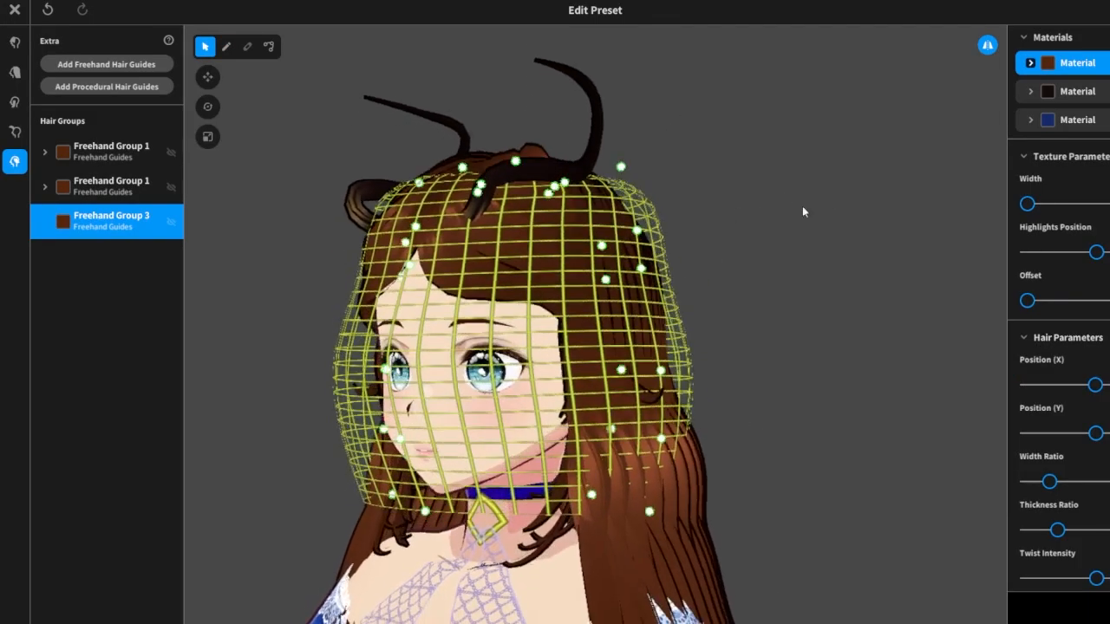
{"action": "right_click_drag", "start_coordinate": [748, 239], "coordinate": [439, 273]}
{"action": "left_click_drag", "start_coordinate": [352, 267], "coordinate": [350, 215]}
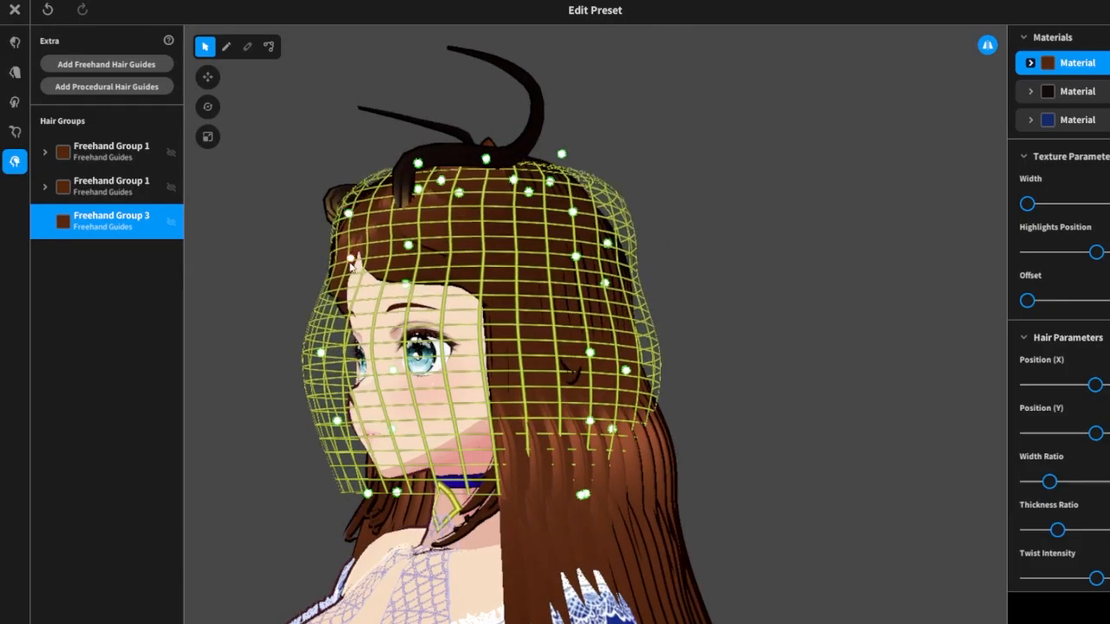
{"action": "left_click_drag", "start_coordinate": [352, 265], "coordinate": [341, 263]}
Pull in the guide mesh in front of the face and raise its lower edge from the chin to around nose level.
{"action": "left_click_drag", "start_coordinate": [336, 352], "coordinate": [371, 392]}
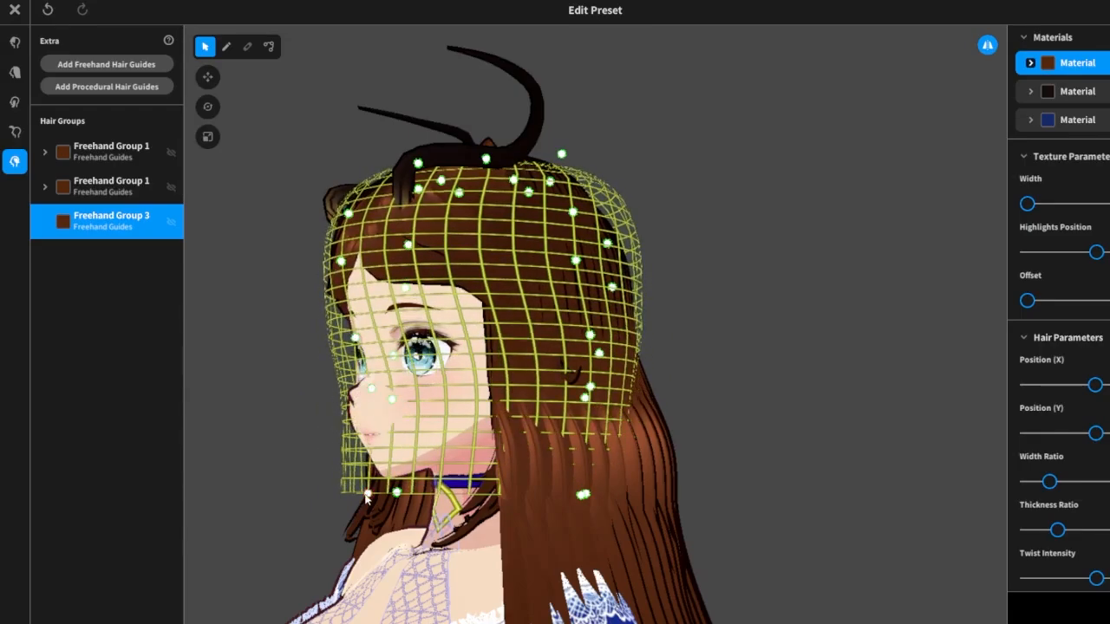
{"action": "left_click_drag", "start_coordinate": [367, 497], "coordinate": [386, 414]}
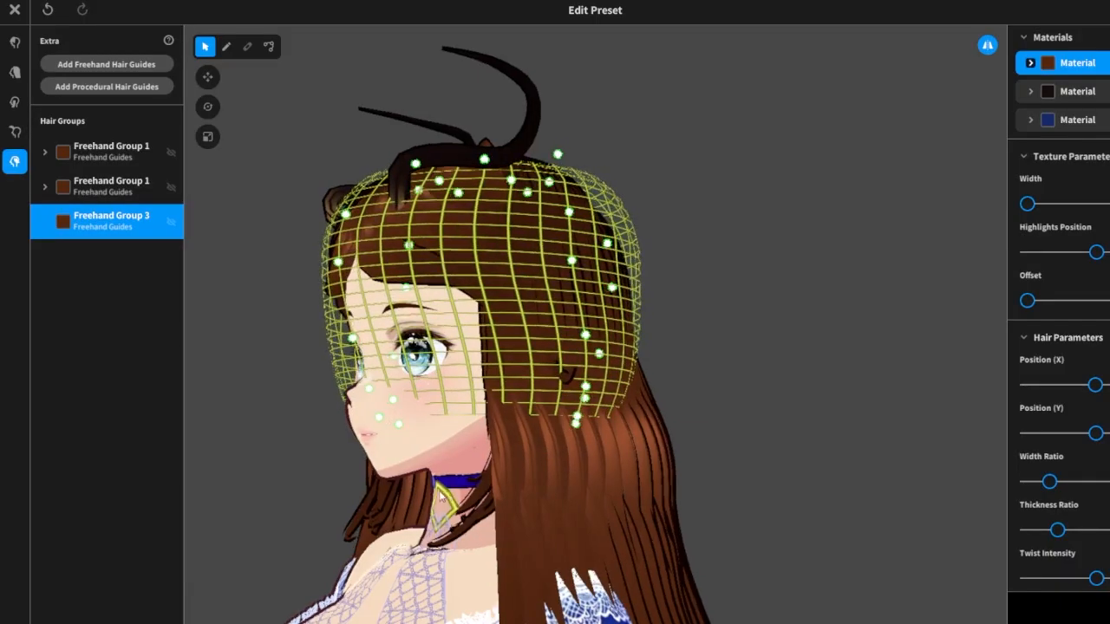
{"action": "right_click_drag", "start_coordinate": [438, 492], "coordinate": [323, 379]}
{"action": "right_click_drag", "start_coordinate": [666, 318], "coordinate": [741, 322]}
{"action": "left_click_drag", "start_coordinate": [748, 322], "coordinate": [743, 268]}
{"action": "right_click_drag", "start_coordinate": [741, 267], "coordinate": [861, 257]}
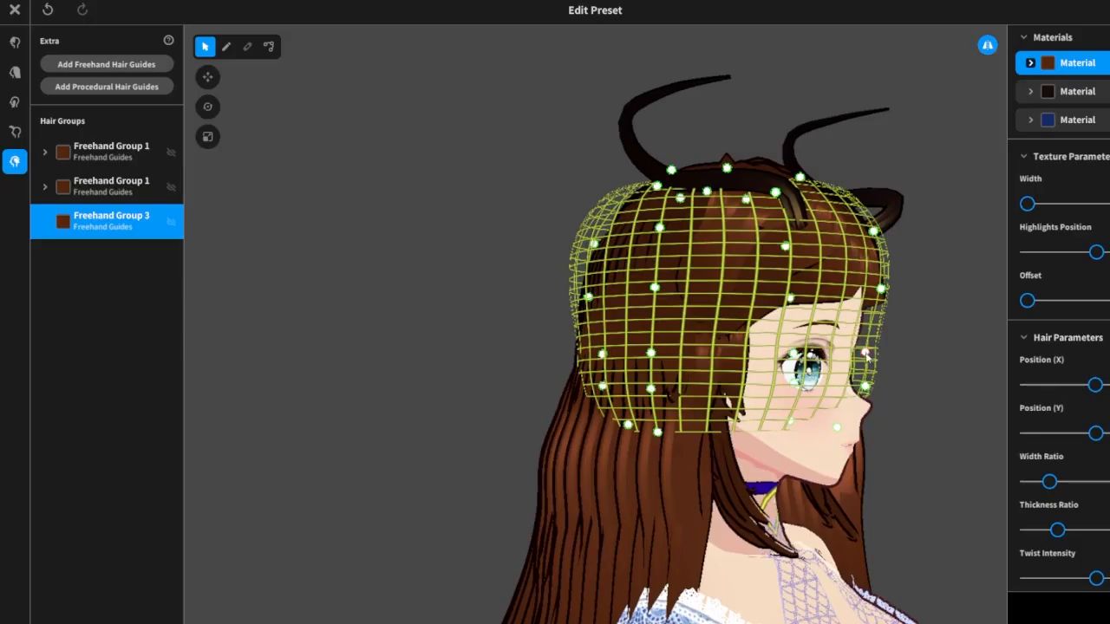
{"action": "left_click_drag", "start_coordinate": [866, 353], "coordinate": [880, 353]}
{"action": "mouse_move", "coordinate": [932, 335]}
{"action": "right_mouse_down"}
{"action": "mouse_move", "coordinate": [874, 337]}
{"action": "mouse_move", "coordinate": [928, 324]}
{"action": "right_mouse_up"}
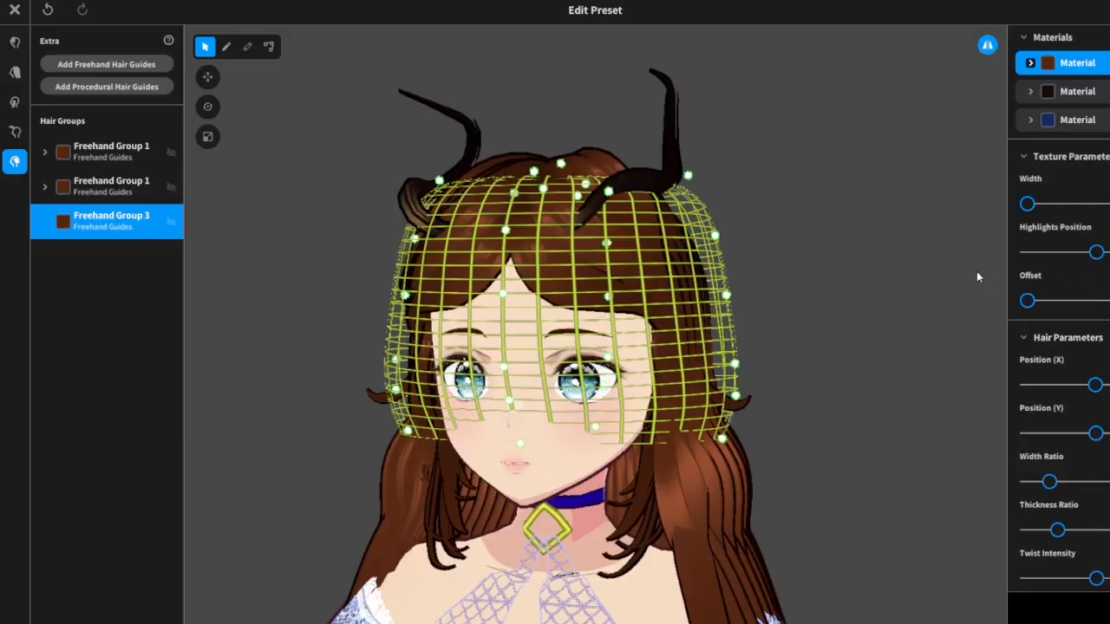
Add a new freehand hair guide group, select it, and raise the guide points over the front of the crown.
{"action": "left_click", "coordinate": [154, 67]}
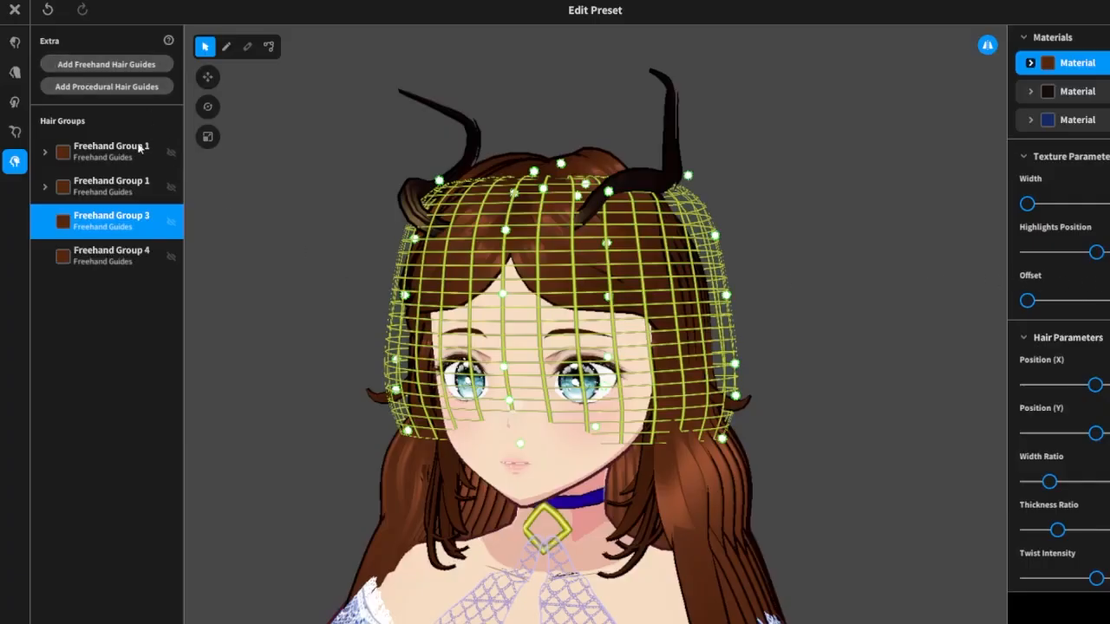
{"action": "left_click", "coordinate": [112, 257]}
{"action": "mouse_move", "coordinate": [807, 268]}
{"action": "right_mouse_down"}
{"action": "mouse_move", "coordinate": [801, 252]}
{"action": "mouse_move", "coordinate": [809, 259]}
{"action": "right_mouse_up"}
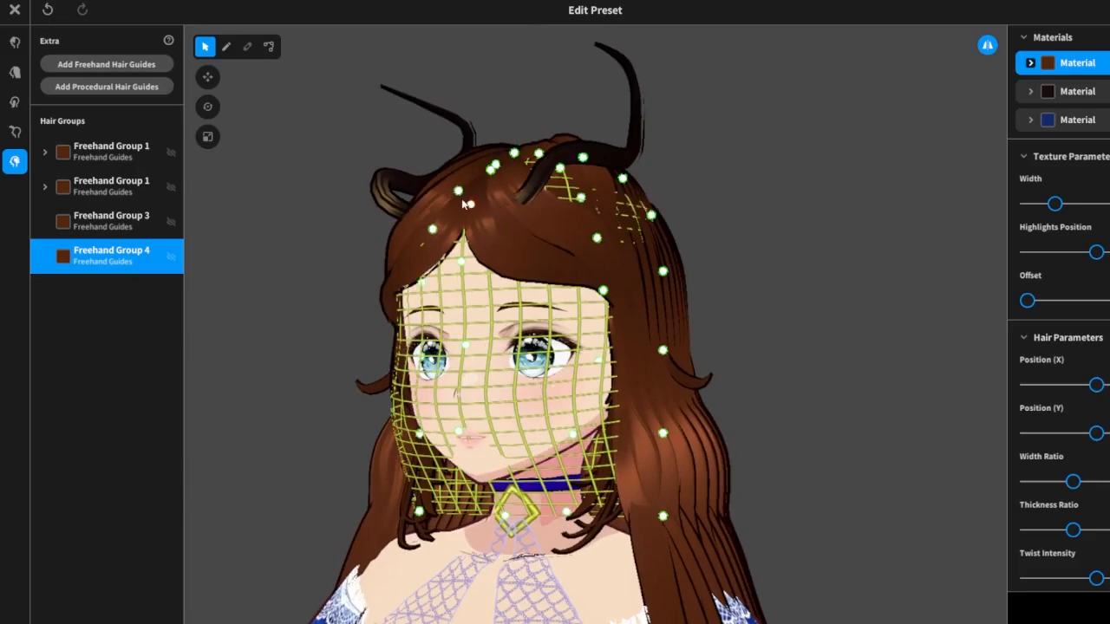
{"action": "right_click_drag", "start_coordinate": [690, 189], "coordinate": [692, 202]}
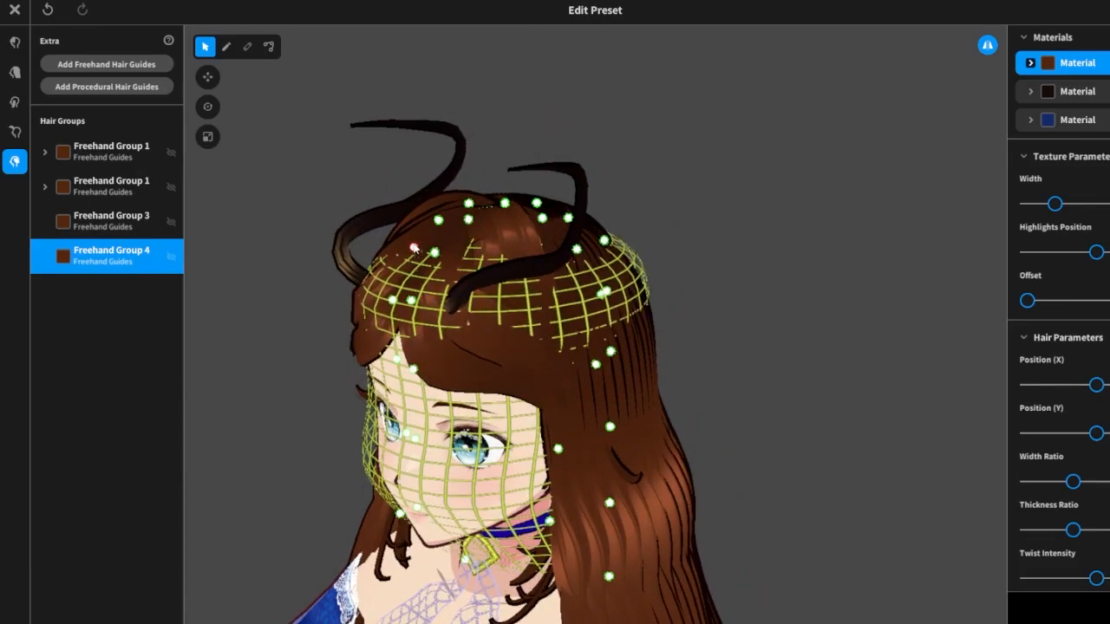
{"action": "left_click_drag", "start_coordinate": [438, 219], "coordinate": [438, 212]}
{"action": "left_click_drag", "start_coordinate": [434, 253], "coordinate": [433, 245]}
{"action": "right_click_drag", "start_coordinate": [610, 282], "coordinate": [610, 257]}
Pull the new group's guide points outward at the forehead and the sides of the crown so the mesh clears the hair.
{"action": "left_click_drag", "start_coordinate": [391, 254], "coordinate": [383, 257]}
{"action": "left_click_drag", "start_coordinate": [396, 337], "coordinate": [379, 330]}
{"action": "mouse_move", "coordinate": [742, 263]}
{"action": "right_mouse_down"}
{"action": "mouse_move", "coordinate": [756, 268]}
{"action": "mouse_move", "coordinate": [726, 257]}
{"action": "right_mouse_up"}
{"action": "left_click_drag", "start_coordinate": [678, 246], "coordinate": [691, 240]}
{"action": "right_click_drag", "start_coordinate": [761, 220], "coordinate": [772, 227]}
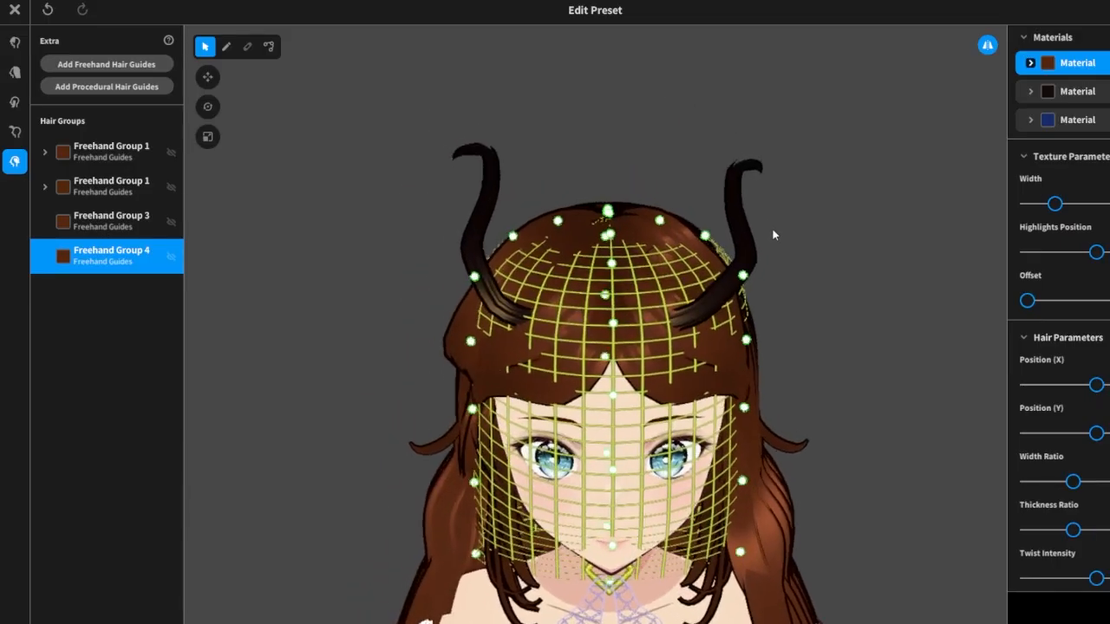
{"action": "left_click_drag", "start_coordinate": [704, 239], "coordinate": [718, 233]}
{"action": "right_click_drag", "start_coordinate": [766, 253], "coordinate": [734, 253]}
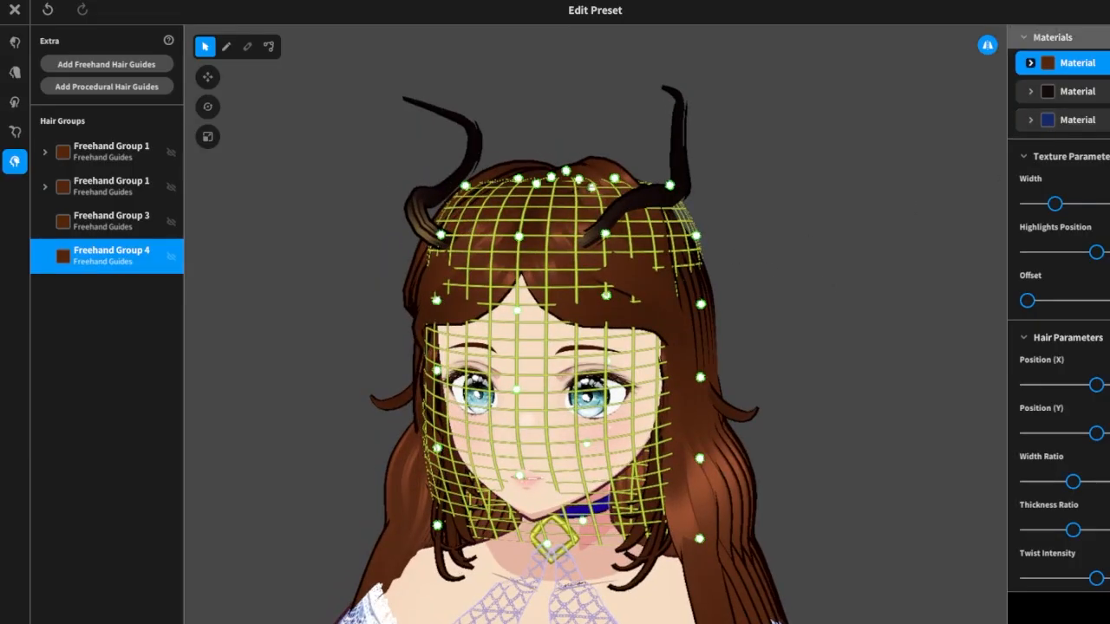
Add a new material for Freehand Group 4 and set its main color to dark green, #11491F.
{"action": "left_click", "coordinate": [1109, 38]}
{"action": "left_click", "coordinate": [1078, 149]}
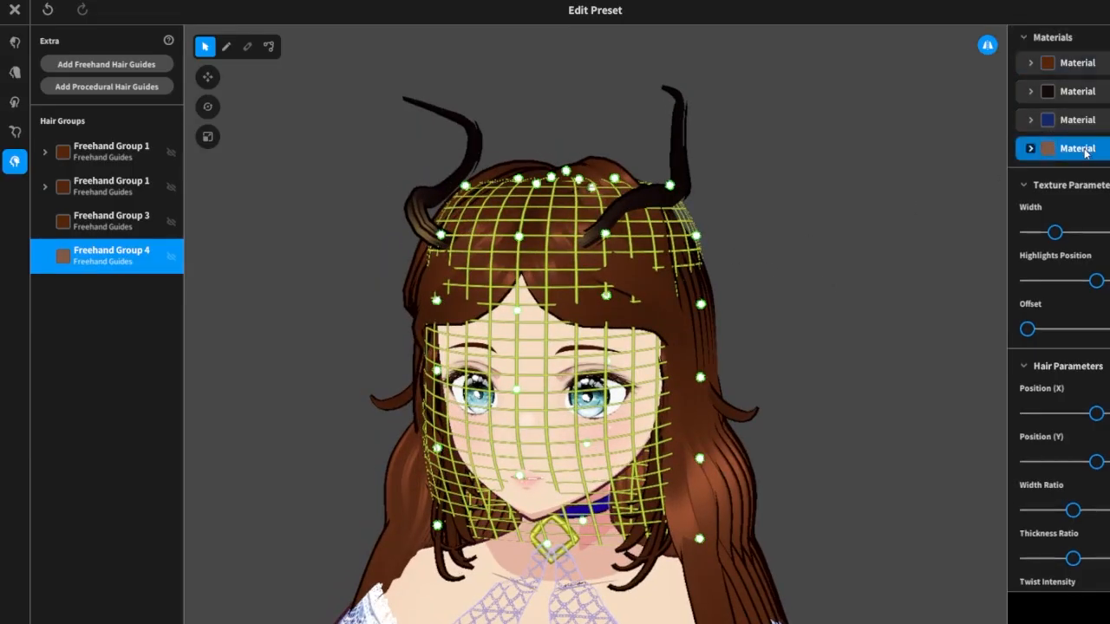
{"action": "left_click", "coordinate": [1030, 148]}
{"action": "left_click", "coordinate": [1064, 176]}
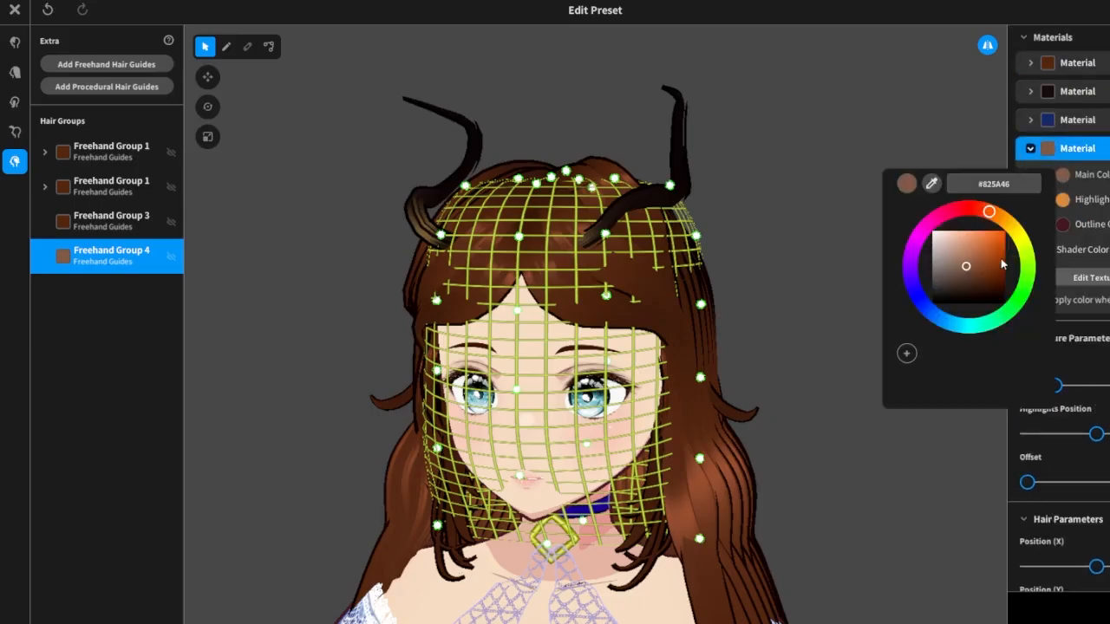
{"action": "left_click_drag", "start_coordinate": [1032, 282], "coordinate": [1010, 309]}
{"action": "left_click_drag", "start_coordinate": [991, 266], "coordinate": [989, 284]}
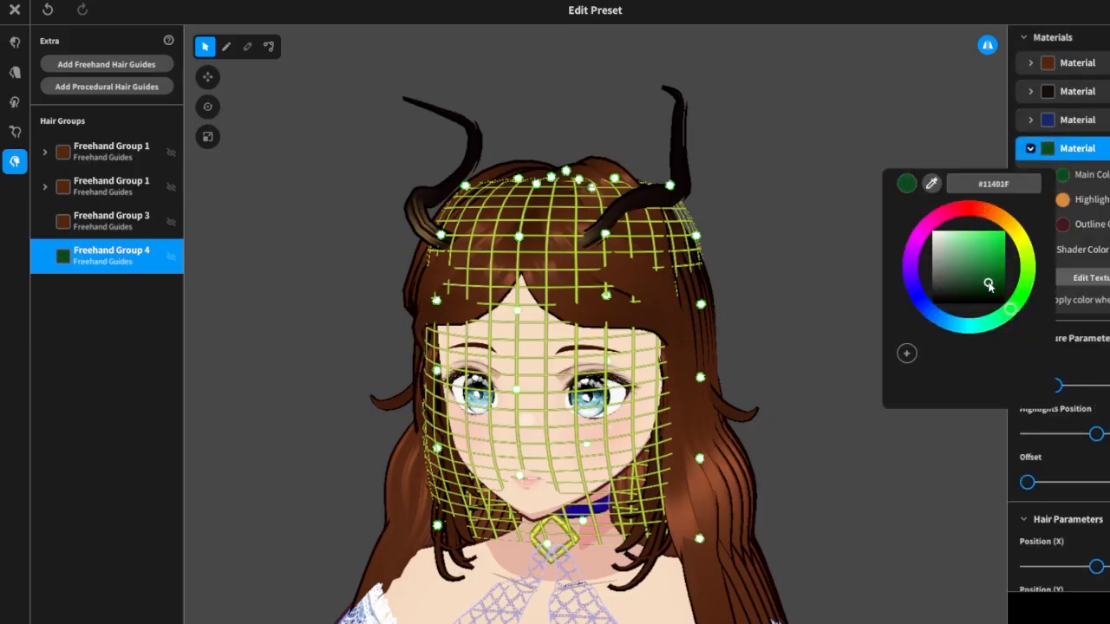
{"action": "left_click", "coordinate": [933, 458]}
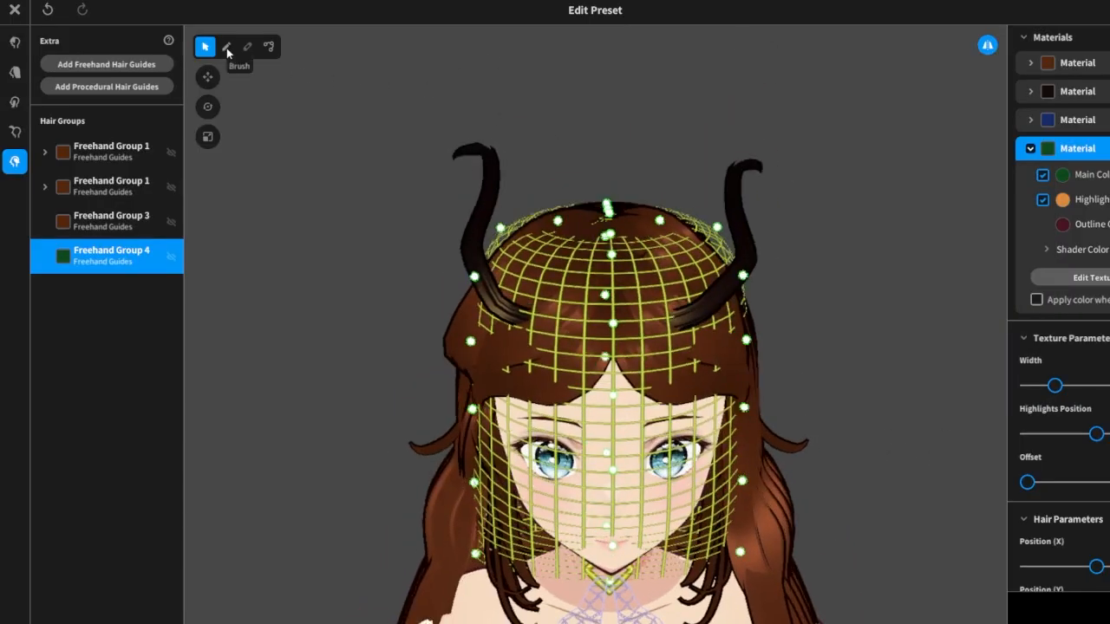
Draw a short mirrored pair of dark green strokes above the forehead with the hair brush, and select them for editing.
{"action": "left_click", "coordinate": [227, 48]}
{"action": "left_click_drag", "start_coordinate": [626, 300], "coordinate": [653, 303]}
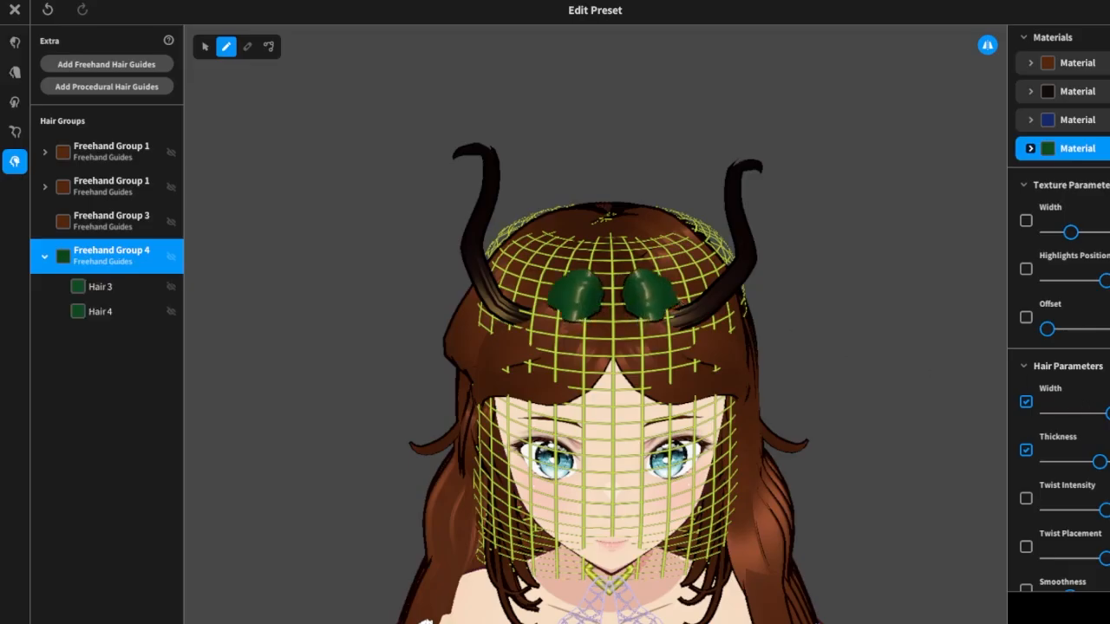
{"action": "left_click_drag", "start_coordinate": [1100, 413], "coordinate": [1081, 413]}
{"action": "left_click", "coordinate": [206, 47]}
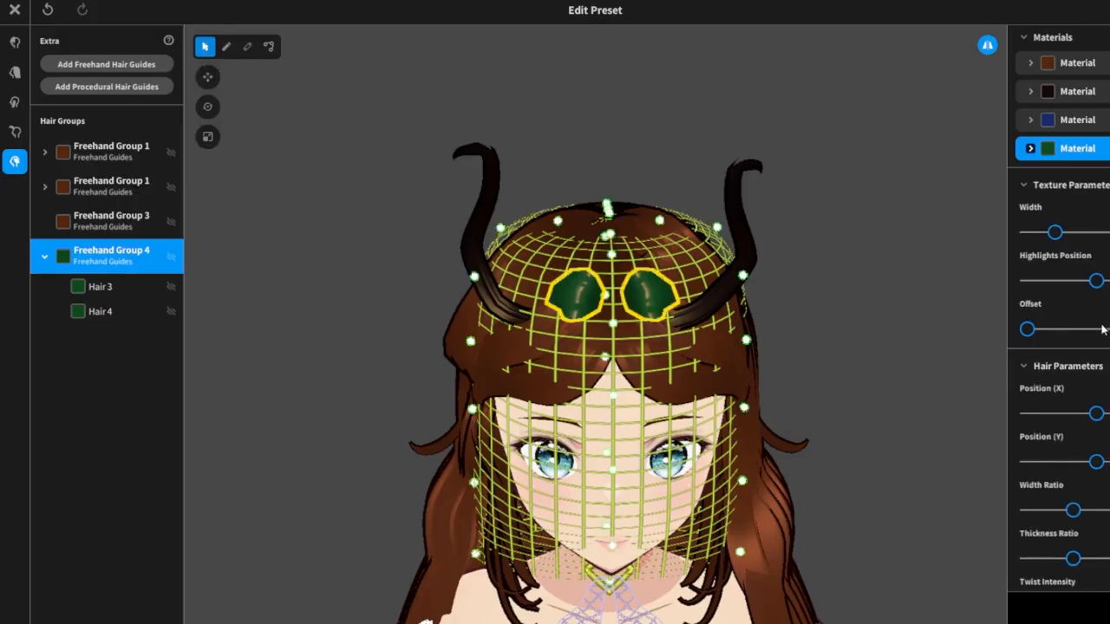
Increase the green strokes' texture width and offset, slightly lower the highlights position, and reduce their width ratio.
{"action": "scroll", "coordinate": [1103, 329], "scroll_direction": "down", "scroll_amount": 1}
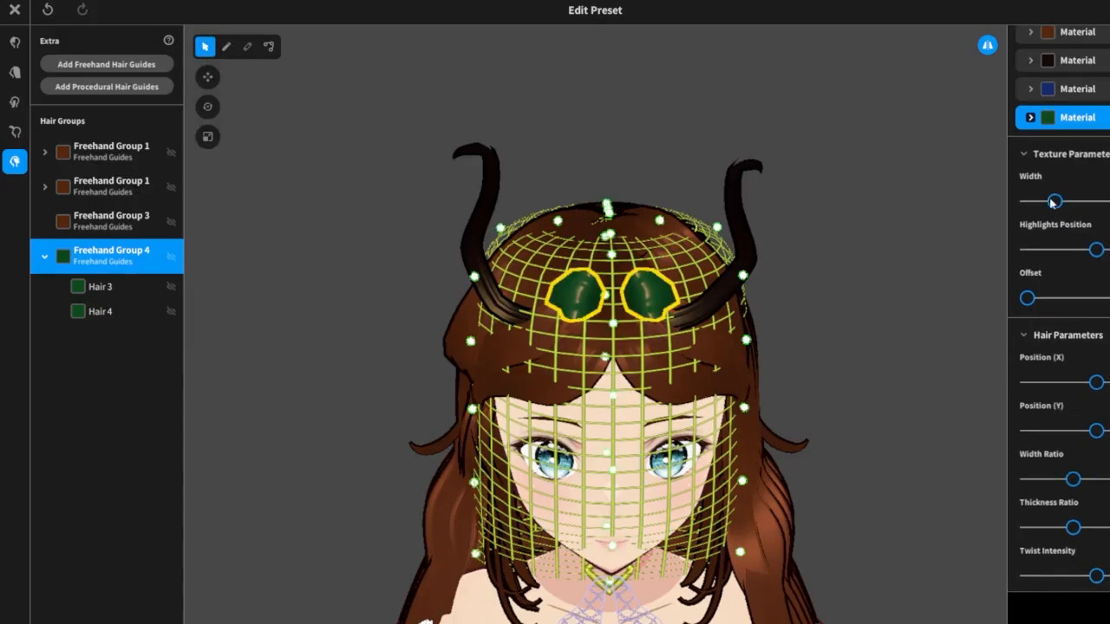
{"action": "left_click_drag", "start_coordinate": [1055, 201], "coordinate": [1108, 201]}
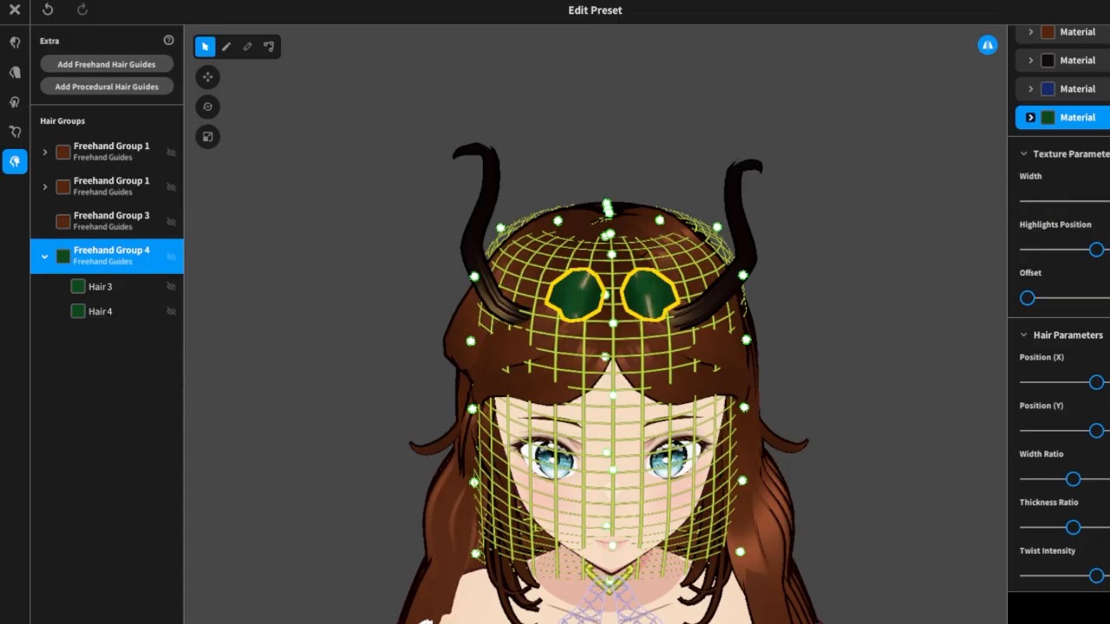
{"action": "mouse_move", "coordinate": [1096, 250]}
{"action": "left_mouse_down"}
{"action": "mouse_move", "coordinate": [1109, 251]}
{"action": "mouse_move", "coordinate": [1091, 255]}
{"action": "left_mouse_up"}
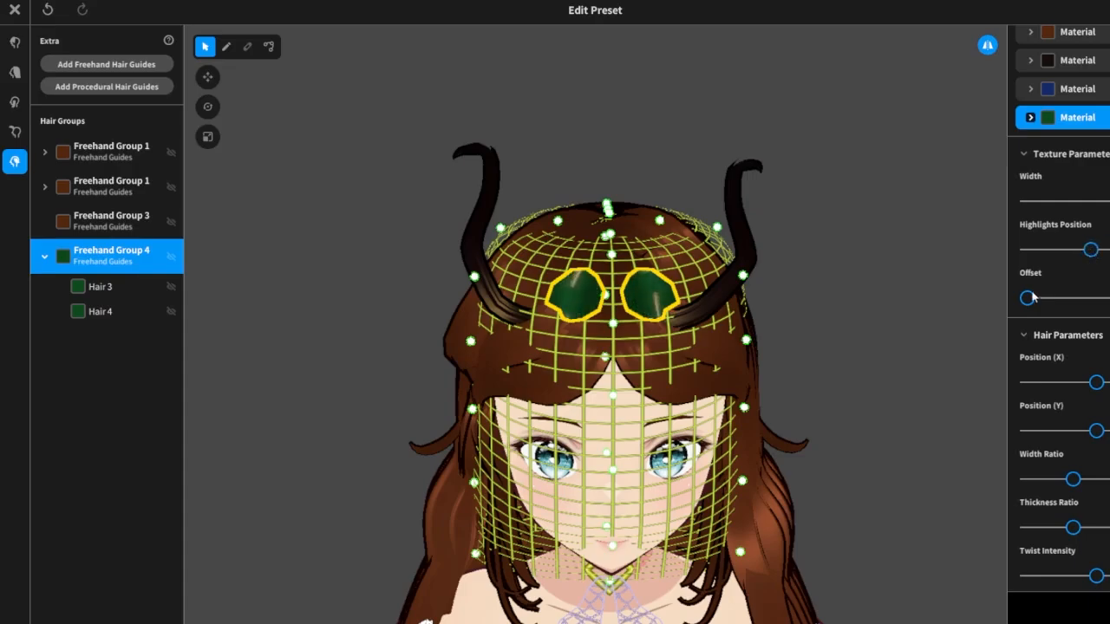
{"action": "left_click_drag", "start_coordinate": [1032, 298], "coordinate": [1041, 300]}
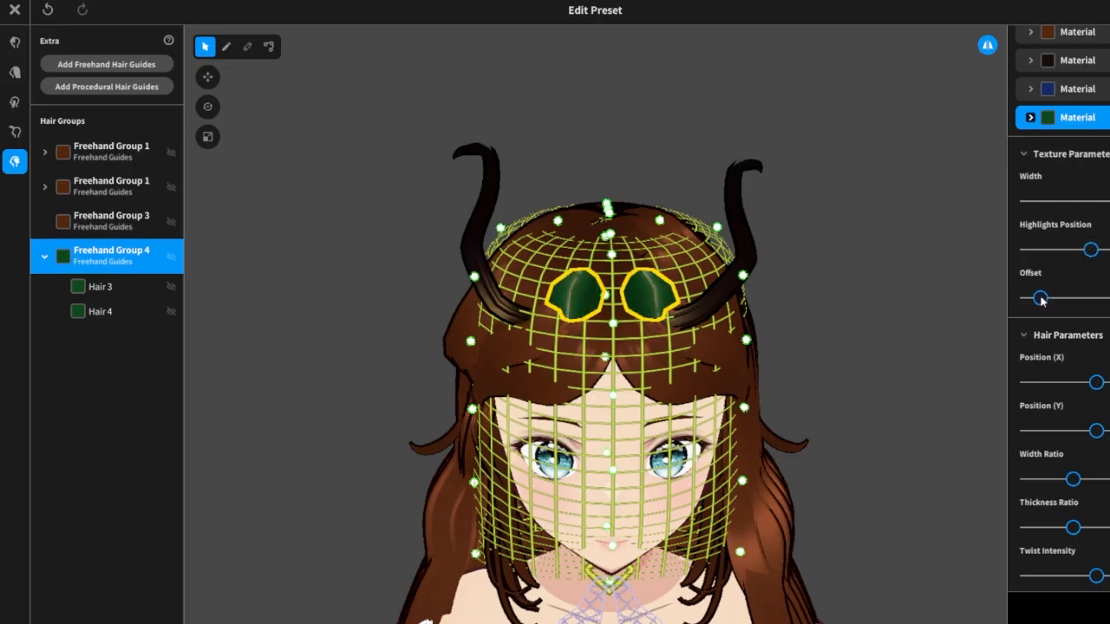
{"action": "scroll", "coordinate": [1089, 364], "scroll_direction": "down", "scroll_amount": 1}
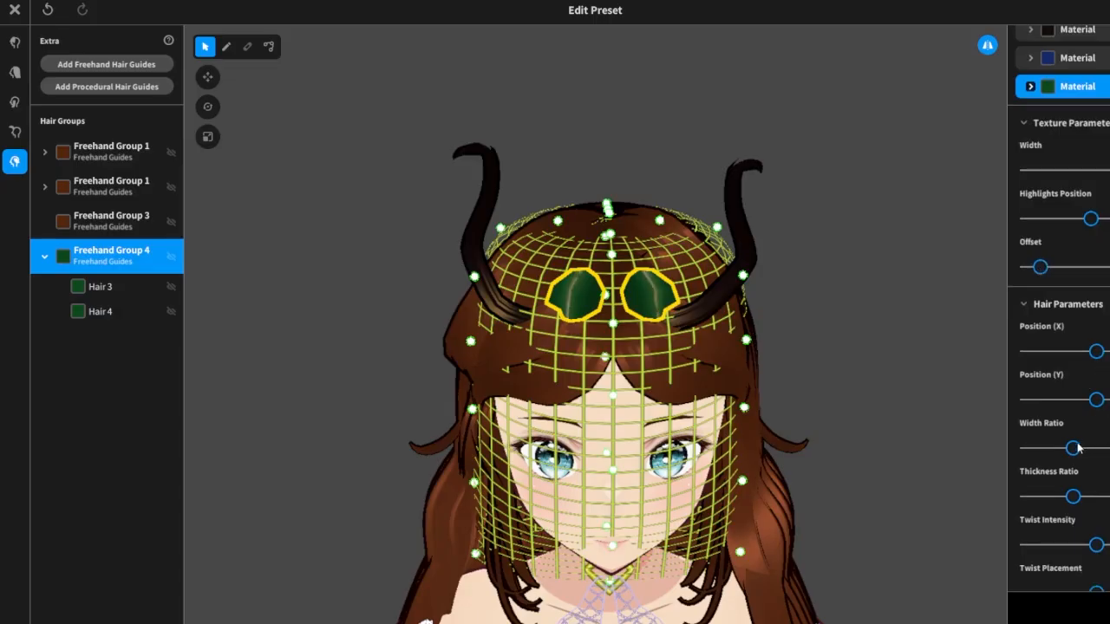
{"action": "left_click_drag", "start_coordinate": [1076, 448], "coordinate": [1049, 449]}
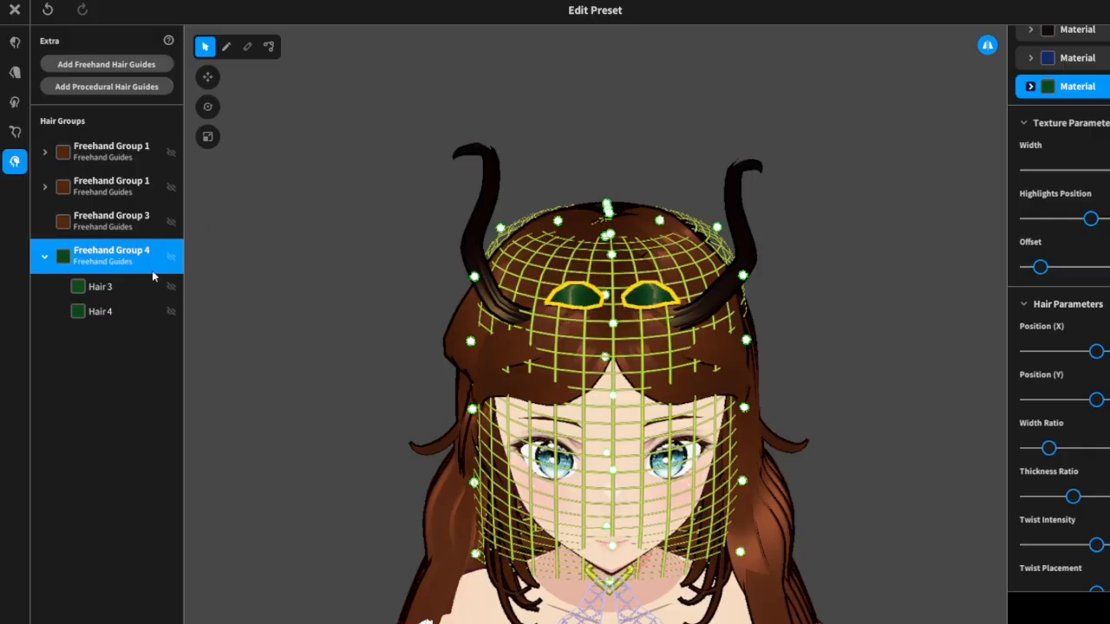
Draw short green leaf strokes with the hair brush at the forehead's center, above it, and a small mirrored pair beside them.
{"action": "left_click", "coordinate": [227, 48]}
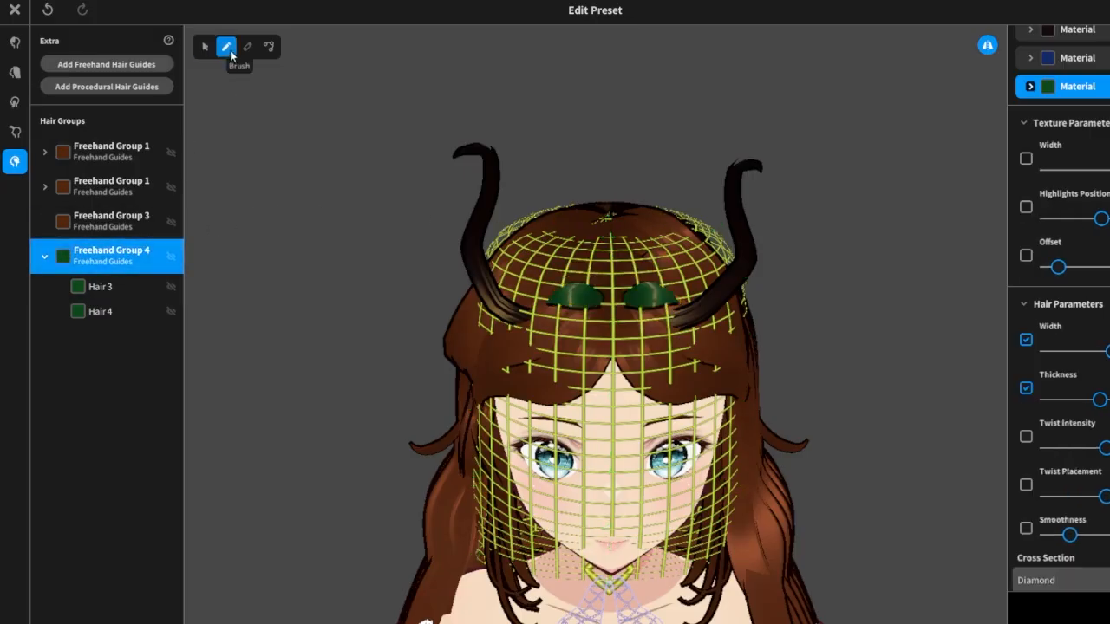
{"action": "left_click_drag", "start_coordinate": [613, 308], "coordinate": [608, 365]}
{"action": "right_click_drag", "start_coordinate": [607, 363], "coordinate": [787, 324]}
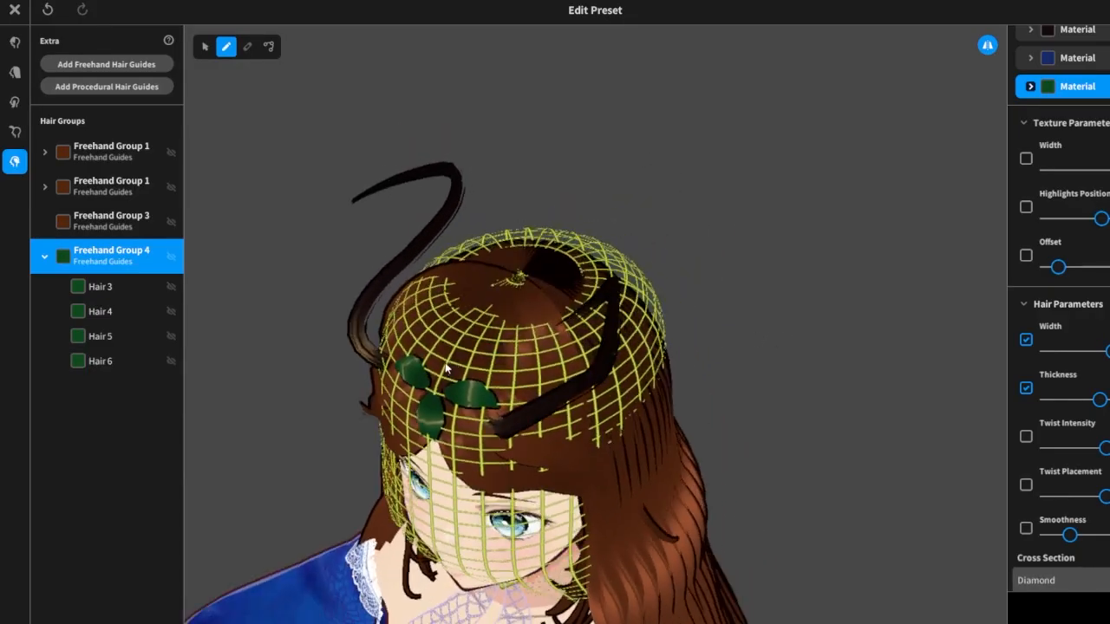
{"action": "left_click_drag", "start_coordinate": [446, 369], "coordinate": [472, 327]}
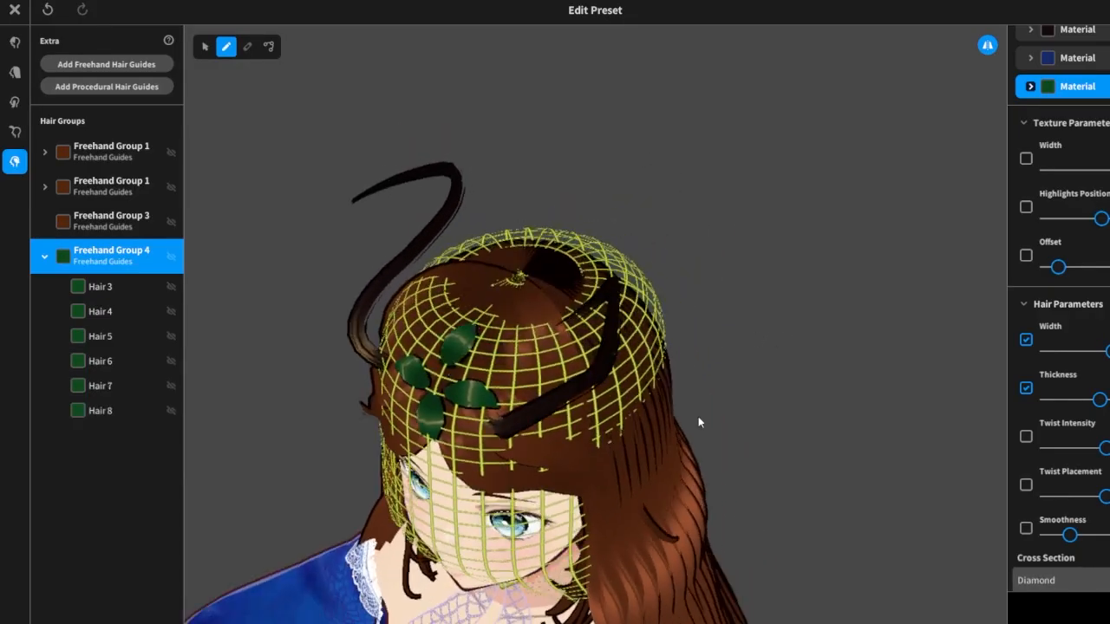
{"action": "right_click_drag", "start_coordinate": [700, 423], "coordinate": [672, 339]}
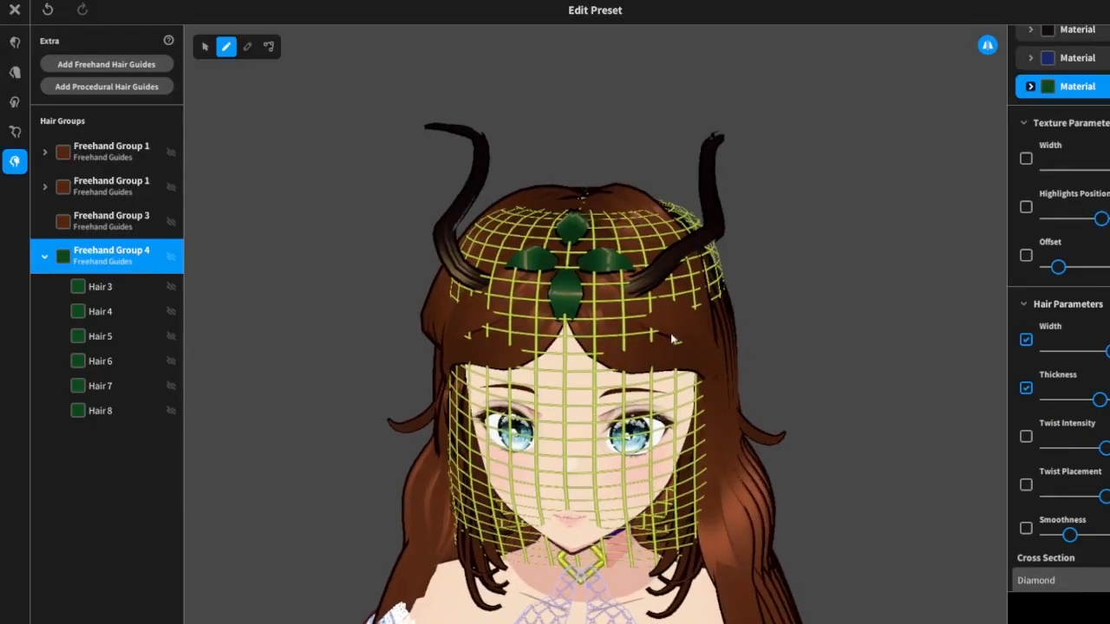
{"action": "left_click_drag", "start_coordinate": [637, 242], "coordinate": [623, 241]}
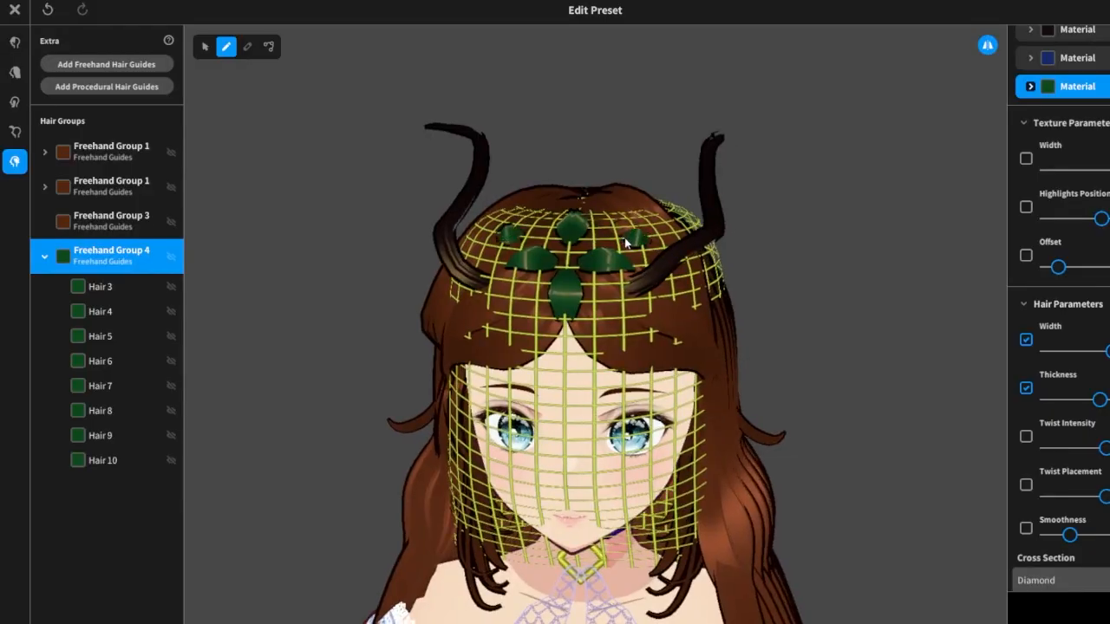
Continue the leaf wreath with short mirrored green strokes along the sides of the head, from beside the horns toward the back.
{"action": "right_click_drag", "start_coordinate": [835, 287], "coordinate": [650, 300]}
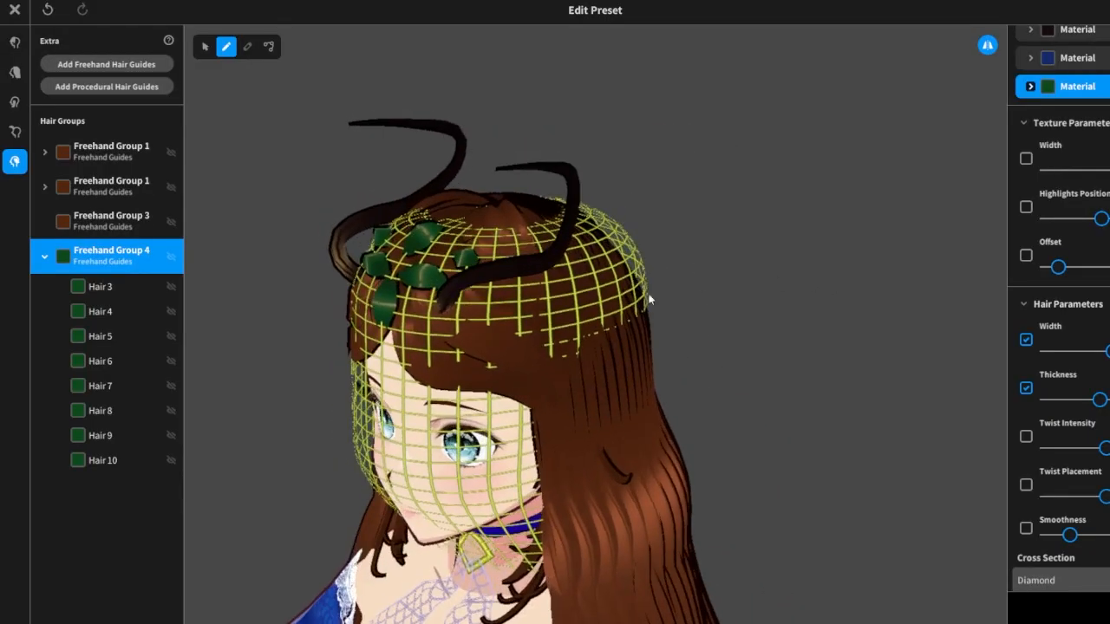
{"action": "left_click_drag", "start_coordinate": [508, 288], "coordinate": [523, 311]}
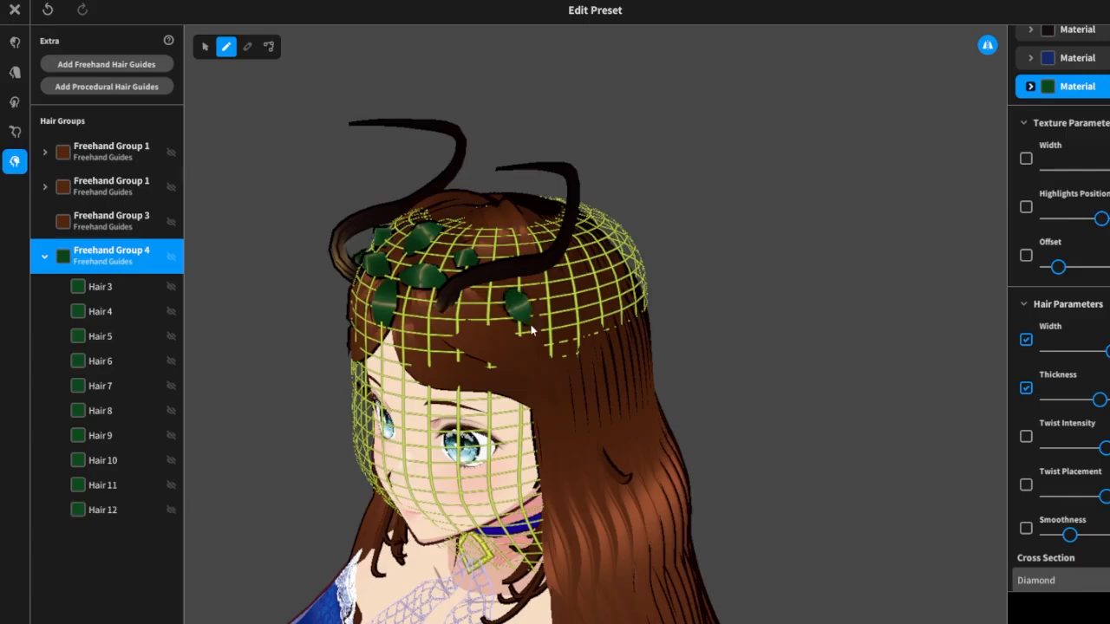
{"action": "mouse_move", "coordinate": [733, 319]}
{"action": "right_mouse_down"}
{"action": "mouse_move", "coordinate": [719, 316]}
{"action": "mouse_move", "coordinate": [729, 319]}
{"action": "right_mouse_up"}
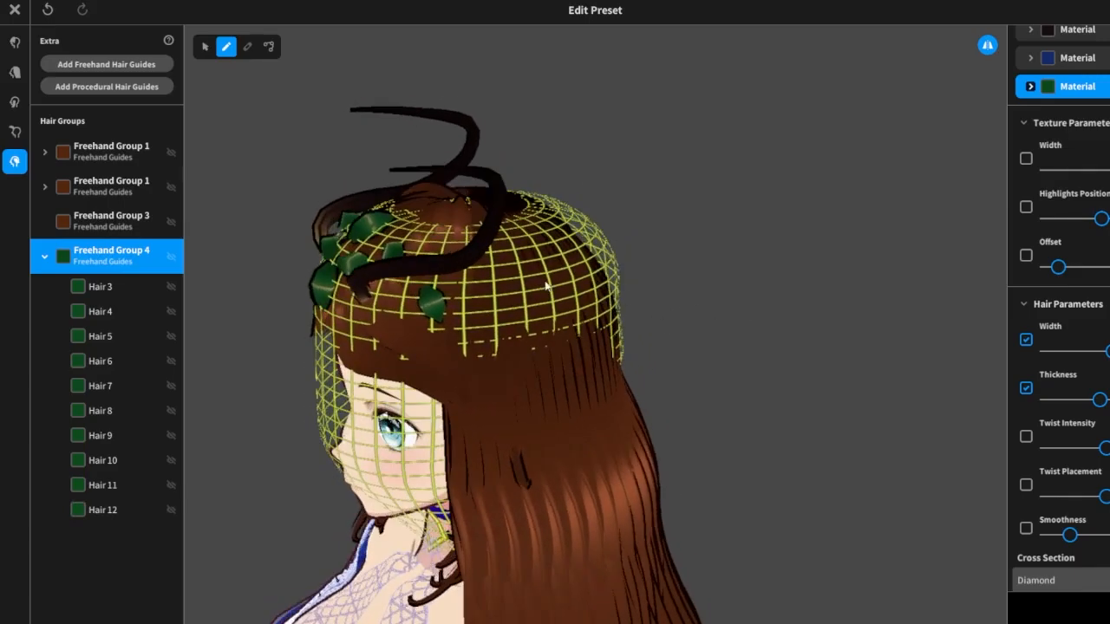
{"action": "left_click", "coordinate": [479, 276]}
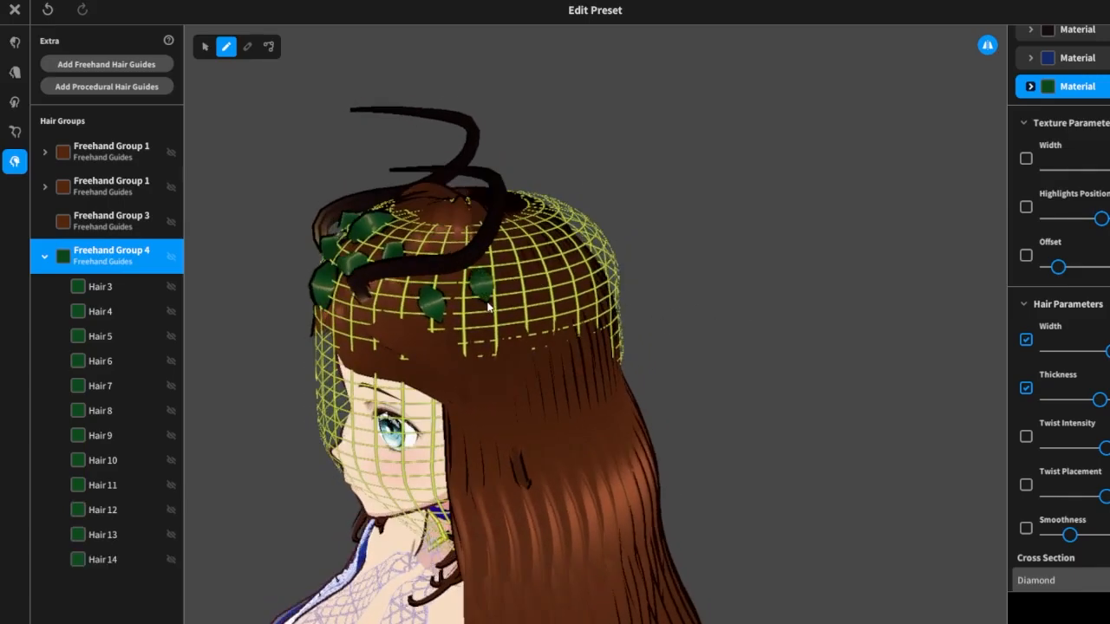
{"action": "right_click_drag", "start_coordinate": [572, 313], "coordinate": [669, 317]}
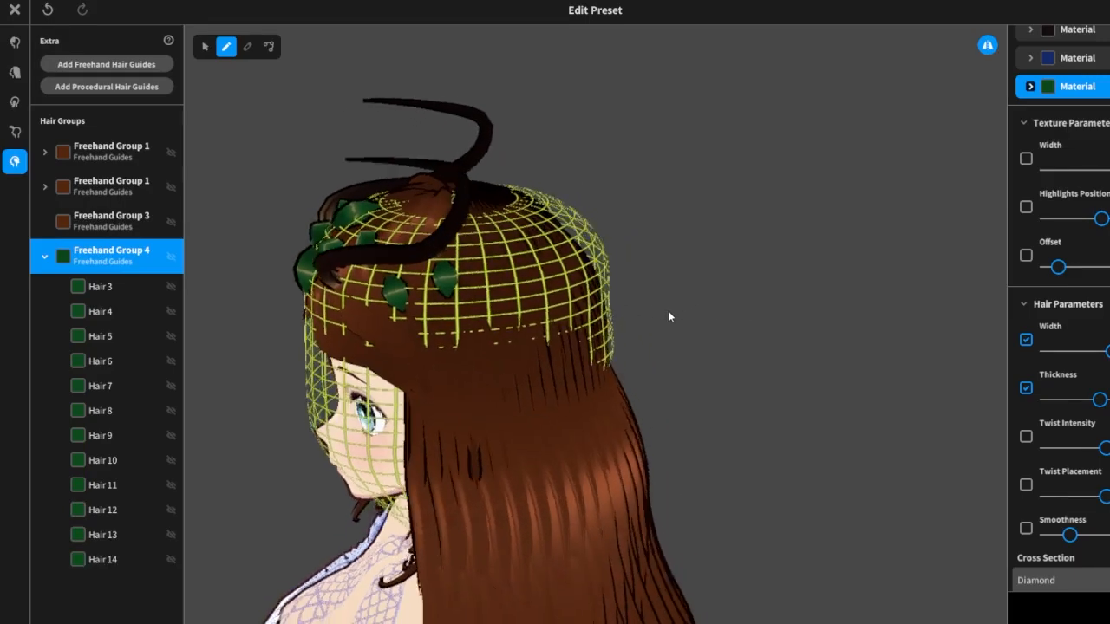
{"action": "left_click", "coordinate": [465, 257]}
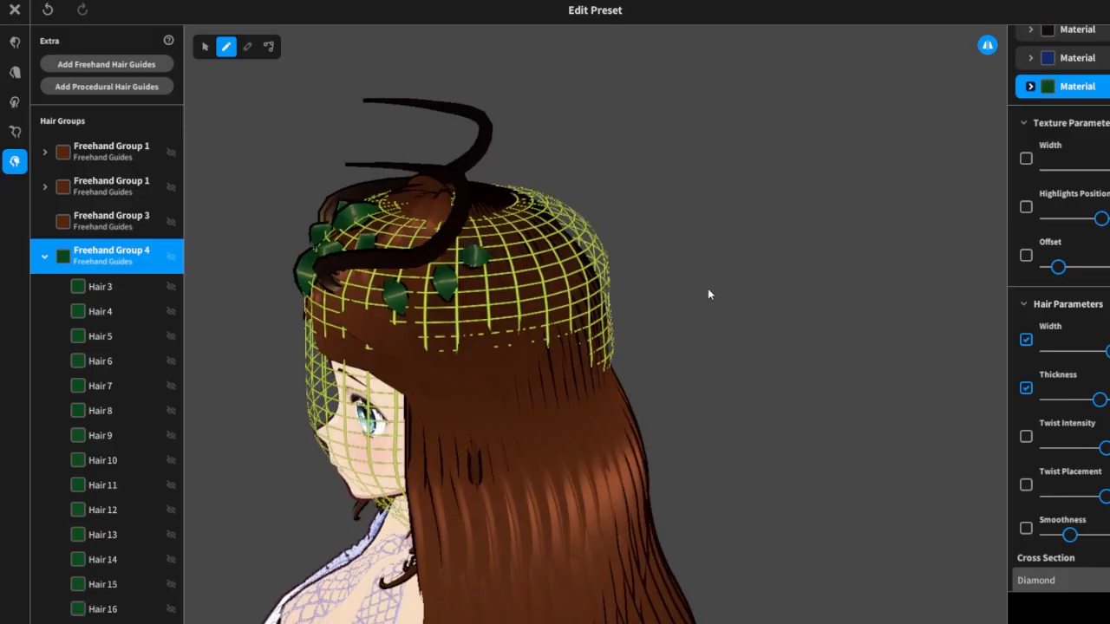
{"action": "right_click_drag", "start_coordinate": [707, 288], "coordinate": [698, 291]}
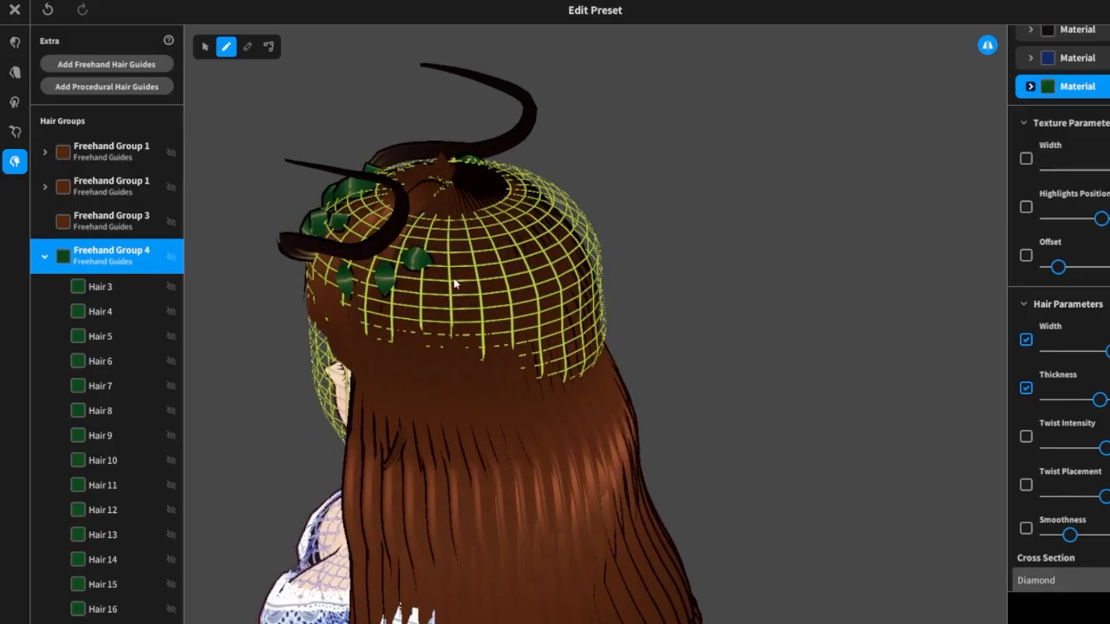
{"action": "left_click", "coordinate": [459, 305]}
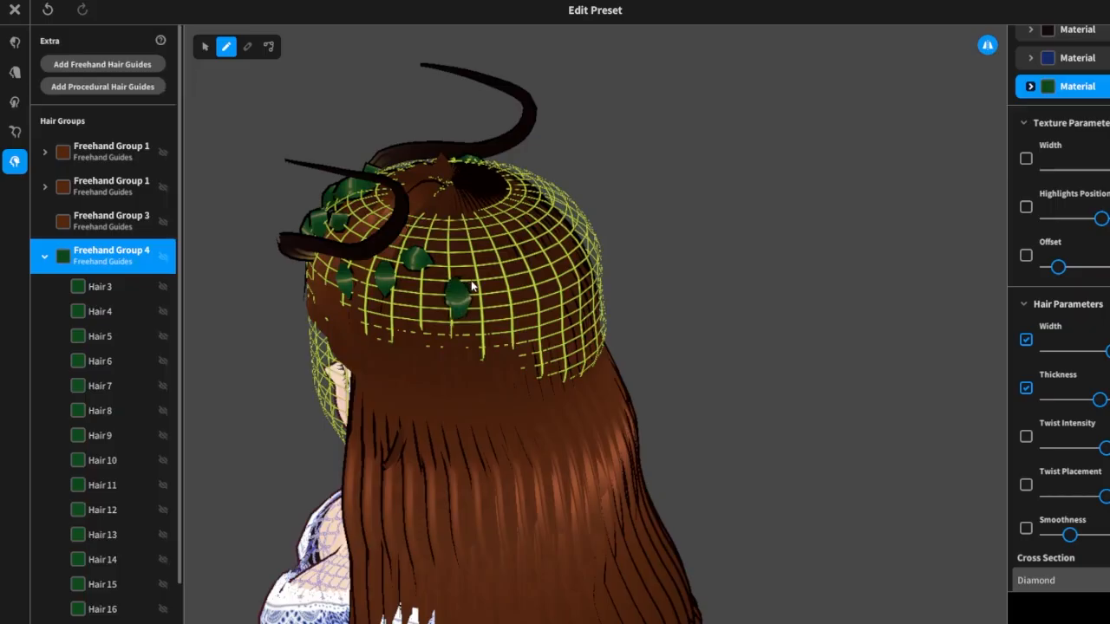
Draw overlapping mirrored green leaf strokes across the back of the head to close the wreath.
{"action": "right_click_drag", "start_coordinate": [516, 285], "coordinate": [691, 293]}
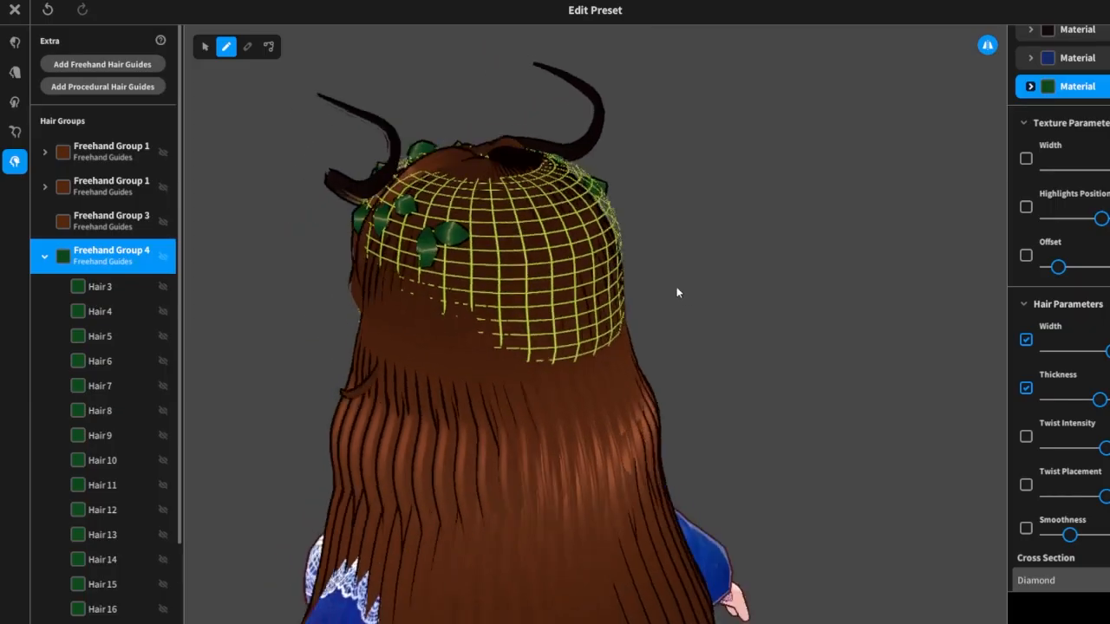
{"action": "mouse_move", "coordinate": [494, 232]}
{"action": "left_mouse_down"}
{"action": "mouse_move", "coordinate": [463, 251]}
{"action": "mouse_move", "coordinate": [509, 258]}
{"action": "mouse_move", "coordinate": [529, 225]}
{"action": "mouse_move", "coordinate": [542, 231]}
{"action": "left_mouse_up"}
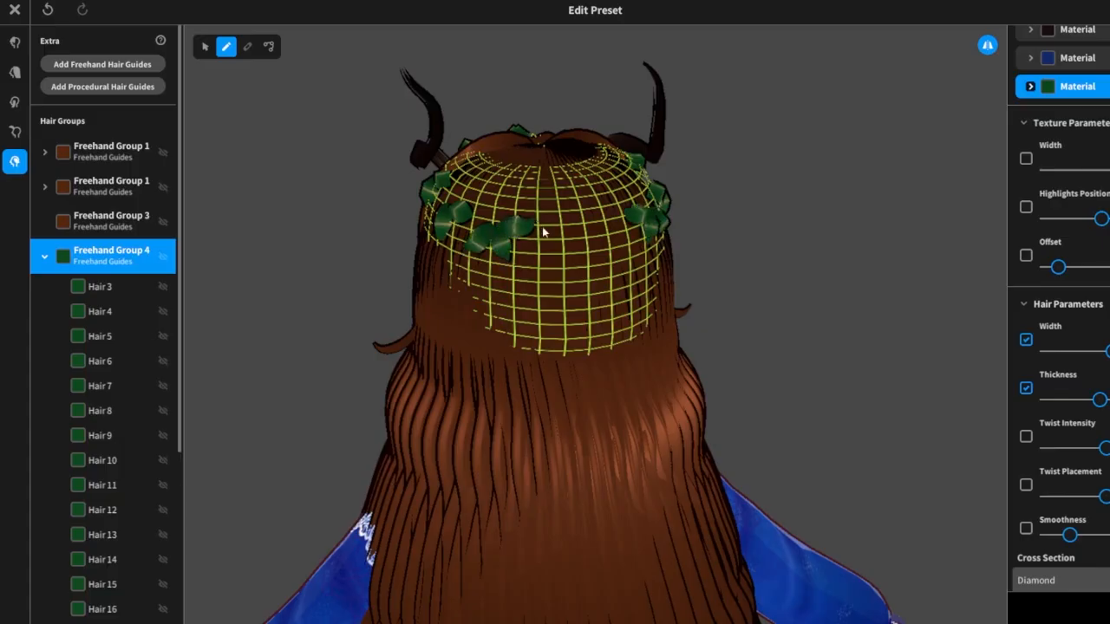
{"action": "right_click_drag", "start_coordinate": [666, 320], "coordinate": [650, 296]}
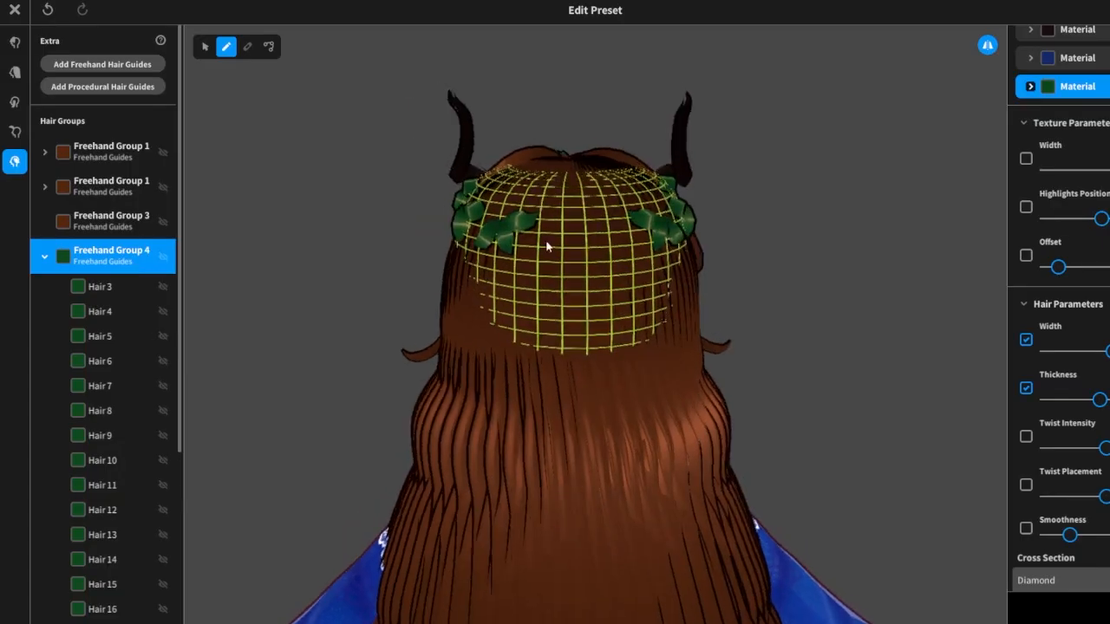
{"action": "mouse_move", "coordinate": [546, 247]}
{"action": "left_mouse_down"}
{"action": "mouse_move", "coordinate": [540, 265]}
{"action": "mouse_move", "coordinate": [558, 254]}
{"action": "mouse_move", "coordinate": [569, 271]}
{"action": "left_mouse_up"}
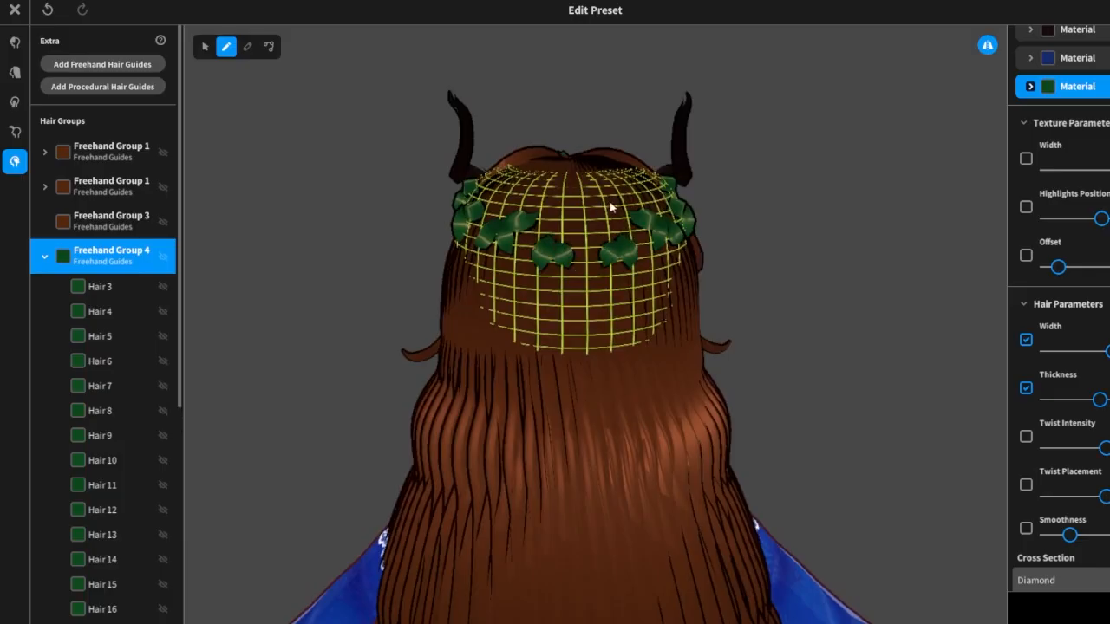
{"action": "mouse_move", "coordinate": [611, 209]}
{"action": "left_mouse_down"}
{"action": "mouse_move", "coordinate": [650, 193]}
{"action": "mouse_move", "coordinate": [594, 204]}
{"action": "mouse_move", "coordinate": [614, 231]}
{"action": "left_mouse_up"}
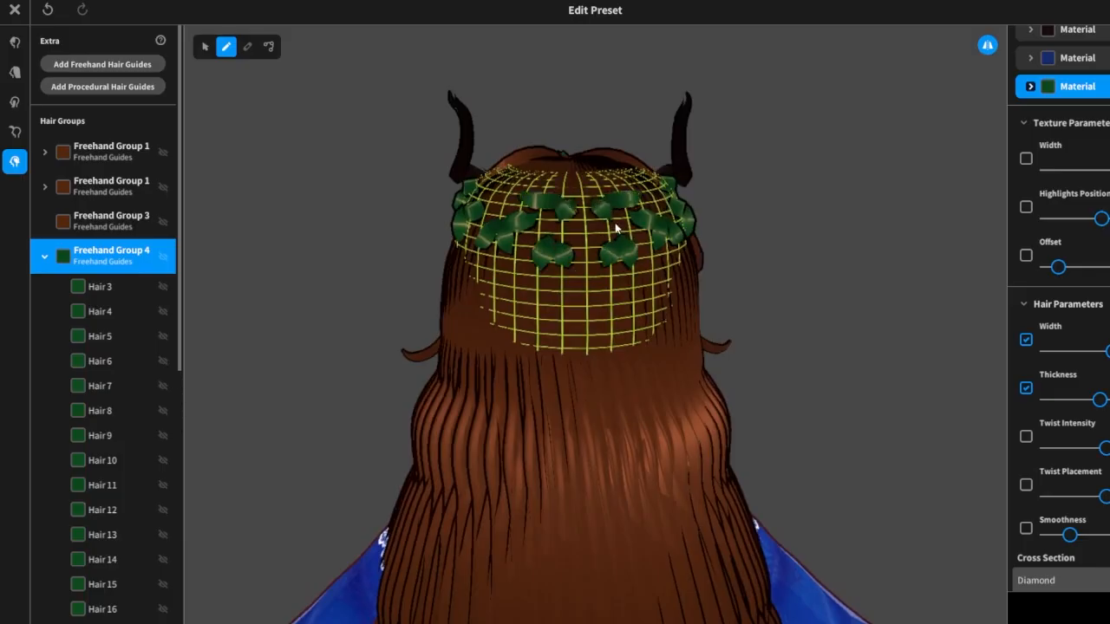
{"action": "right_click_drag", "start_coordinate": [711, 251], "coordinate": [588, 232]}
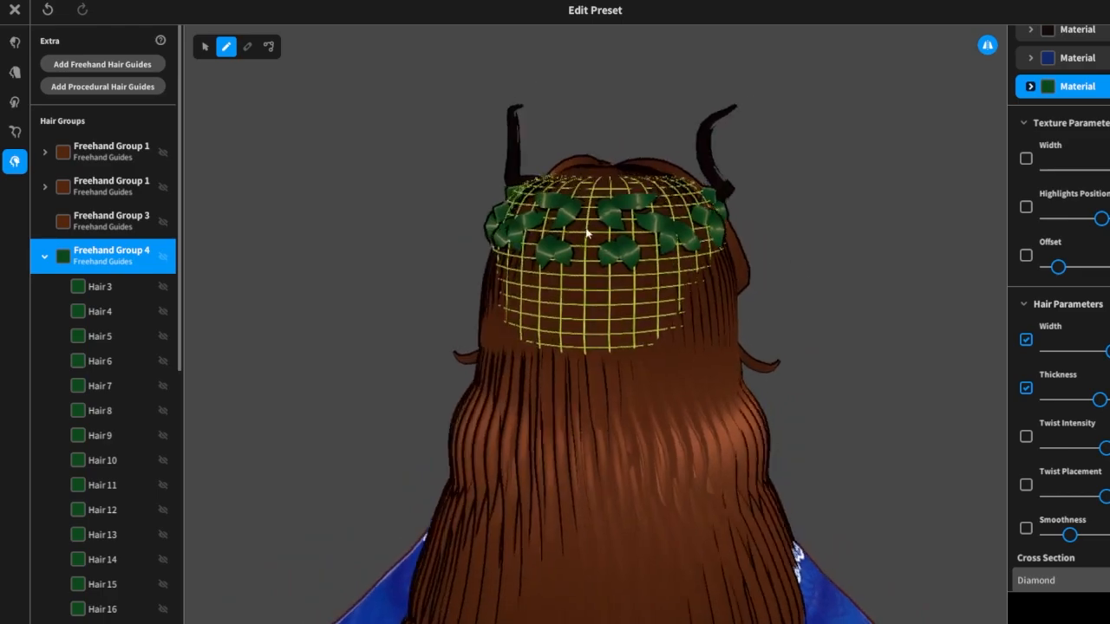
{"action": "left_click_drag", "start_coordinate": [594, 236], "coordinate": [624, 239]}
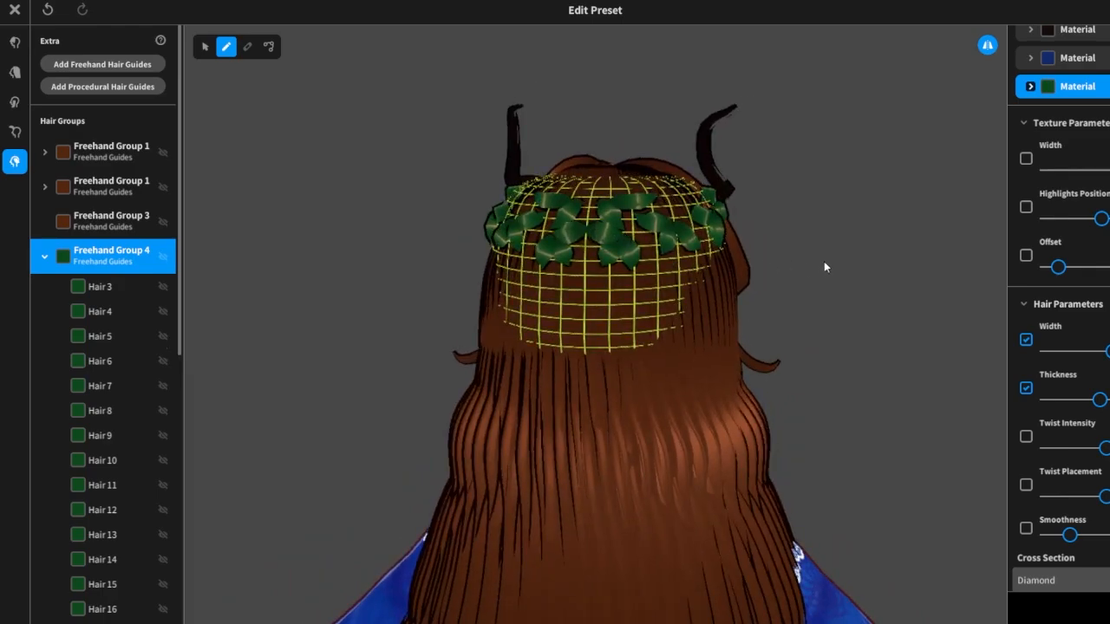
Fill the gaps in the wreath behind and around the horns with more mirrored green leaf strokes.
{"action": "right_click_drag", "start_coordinate": [825, 267], "coordinate": [789, 271]}
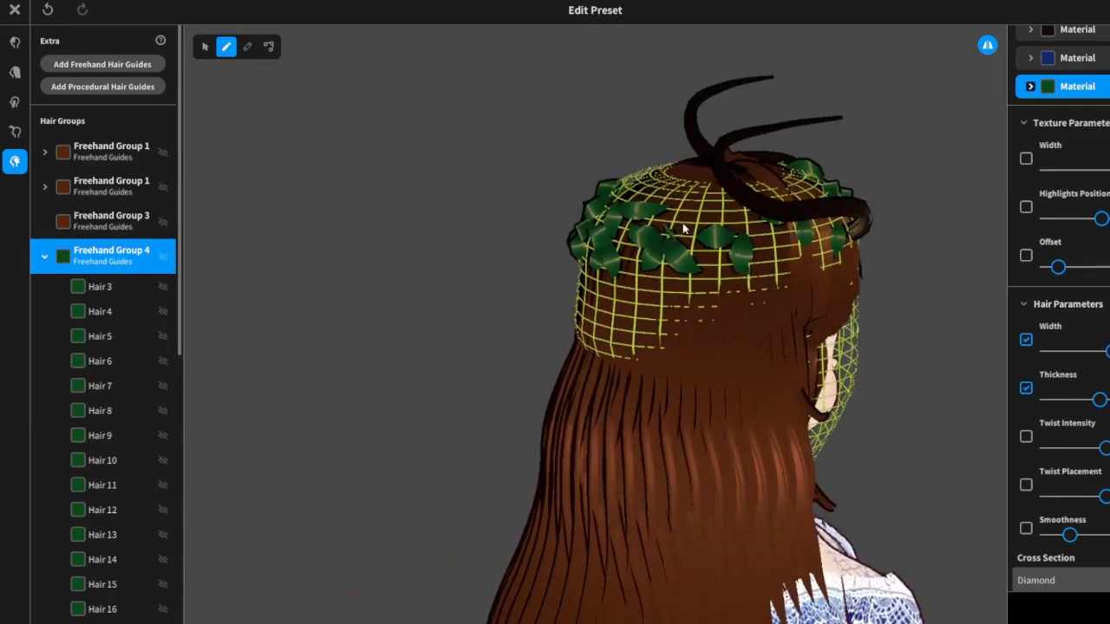
{"action": "right_click_drag", "start_coordinate": [685, 231], "coordinate": [708, 253]}
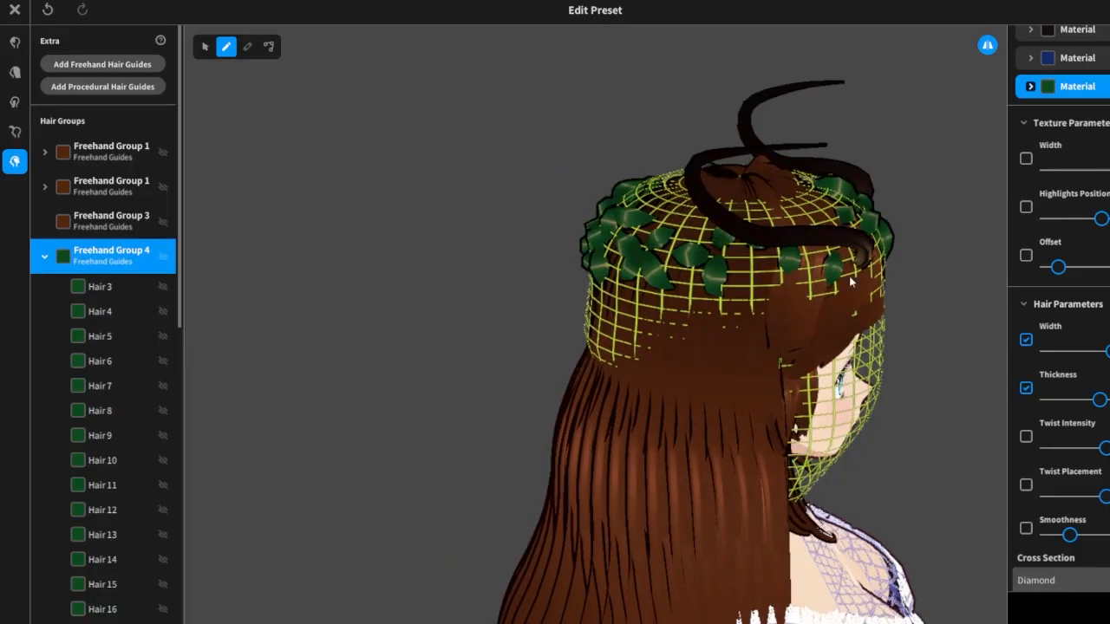
{"action": "right_click_drag", "start_coordinate": [917, 333], "coordinate": [870, 330]}
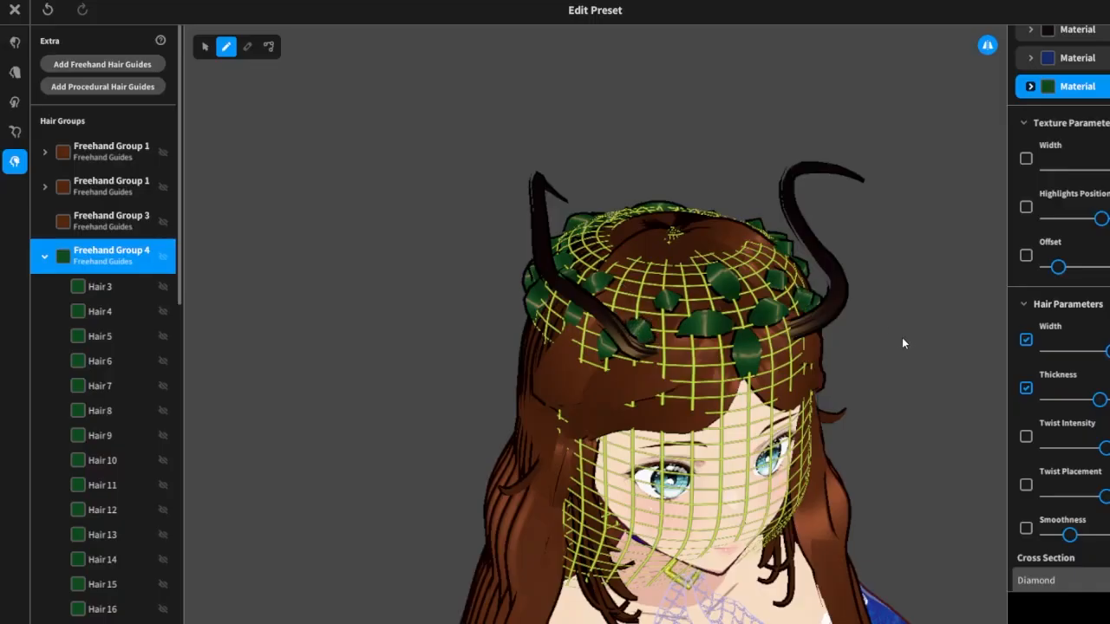
{"action": "right_click_drag", "start_coordinate": [902, 343], "coordinate": [865, 320]}
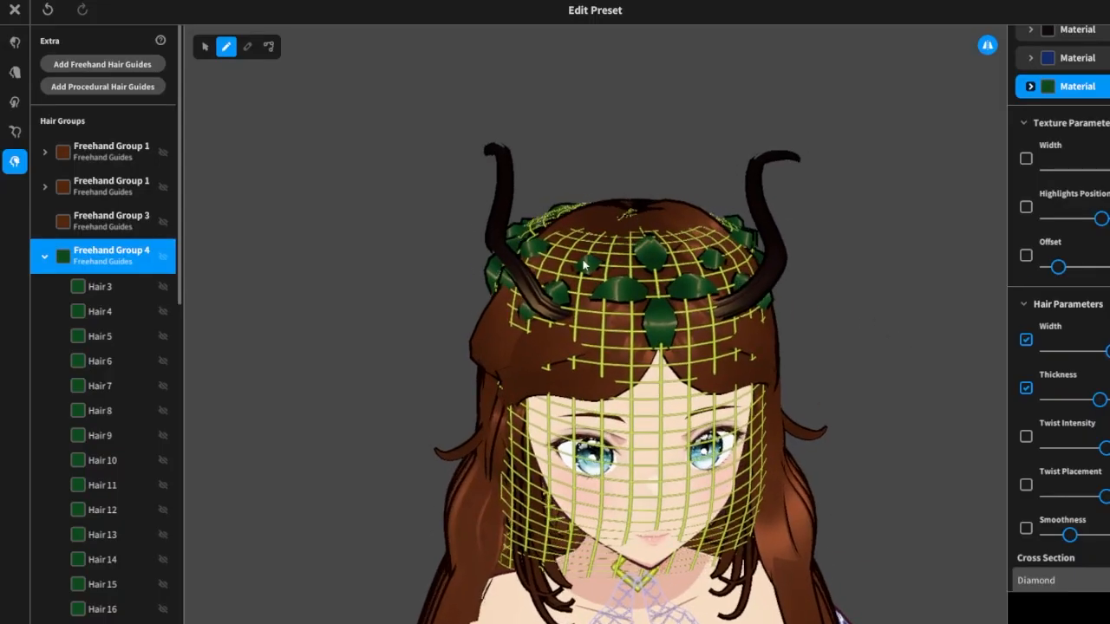
Undo the last mirrored leaf stroke near the forehead and fill out the front of the wreath with overlapping green leaves.
{"action": "right_click_drag", "start_coordinate": [592, 236], "coordinate": [865, 327]}
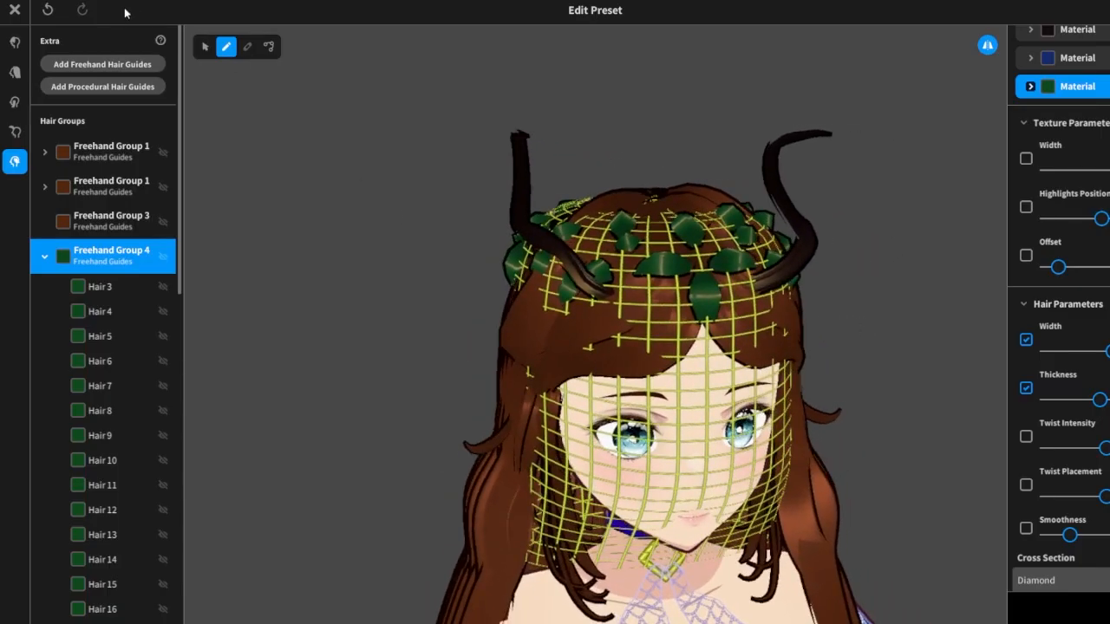
{"action": "left_click", "coordinate": [47, 10]}
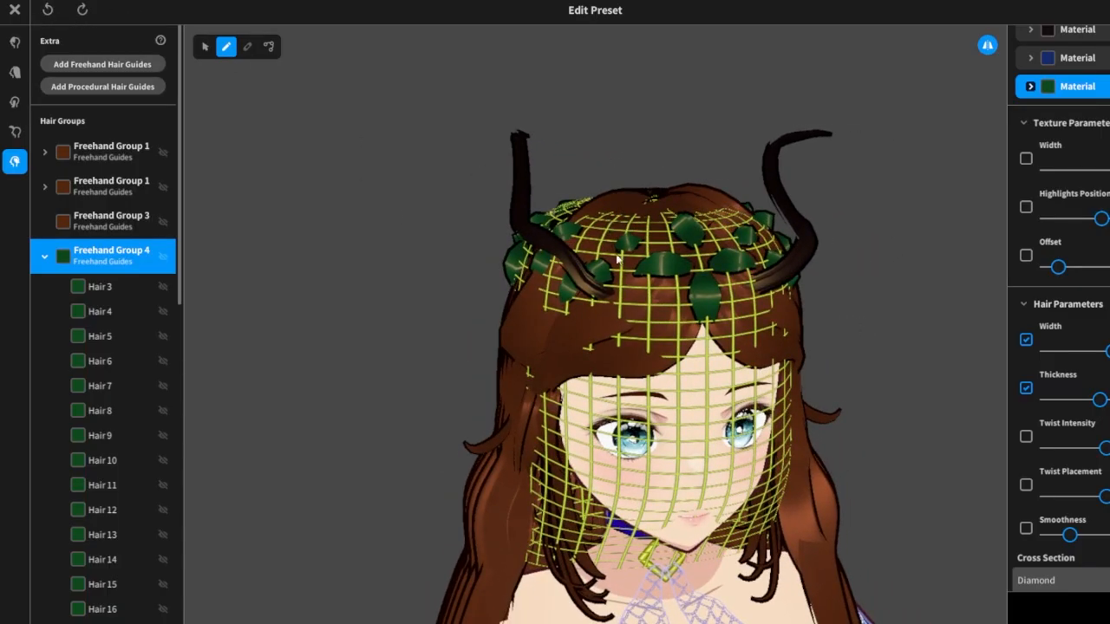
{"action": "right_click_drag", "start_coordinate": [971, 315], "coordinate": [973, 312]}
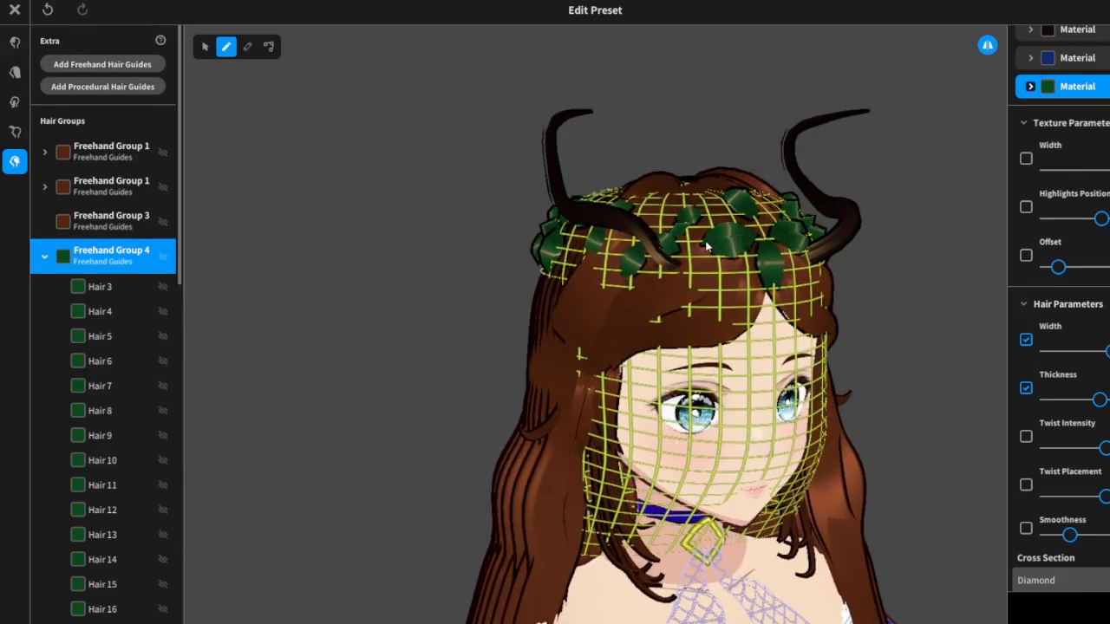
{"action": "right_click_drag", "start_coordinate": [899, 232], "coordinate": [886, 253]}
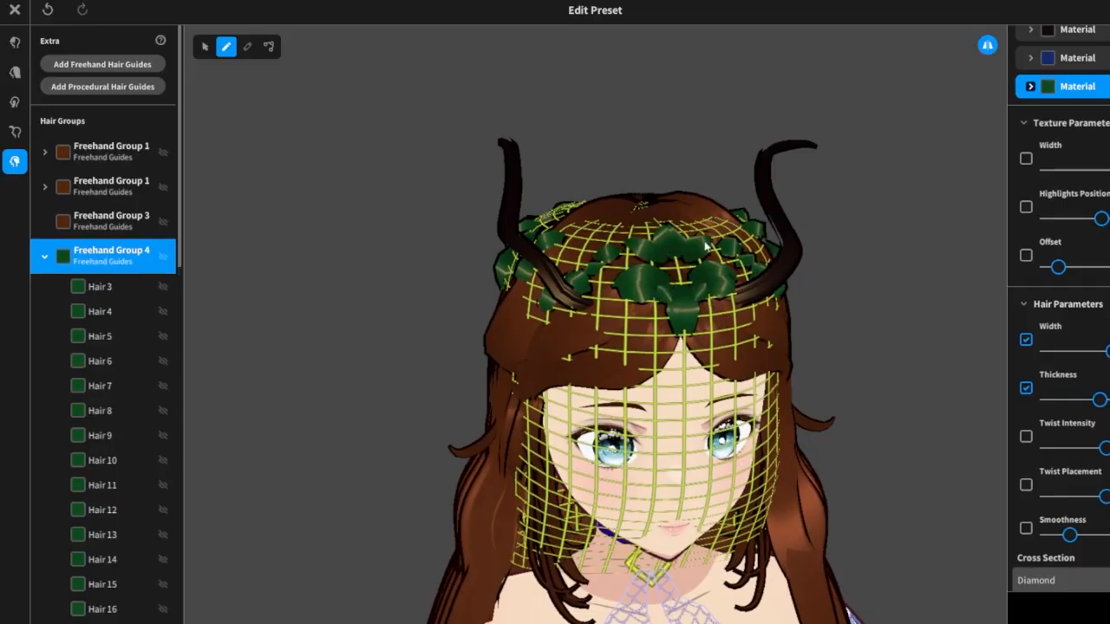
{"action": "right_click_drag", "start_coordinate": [857, 336], "coordinate": [797, 313]}
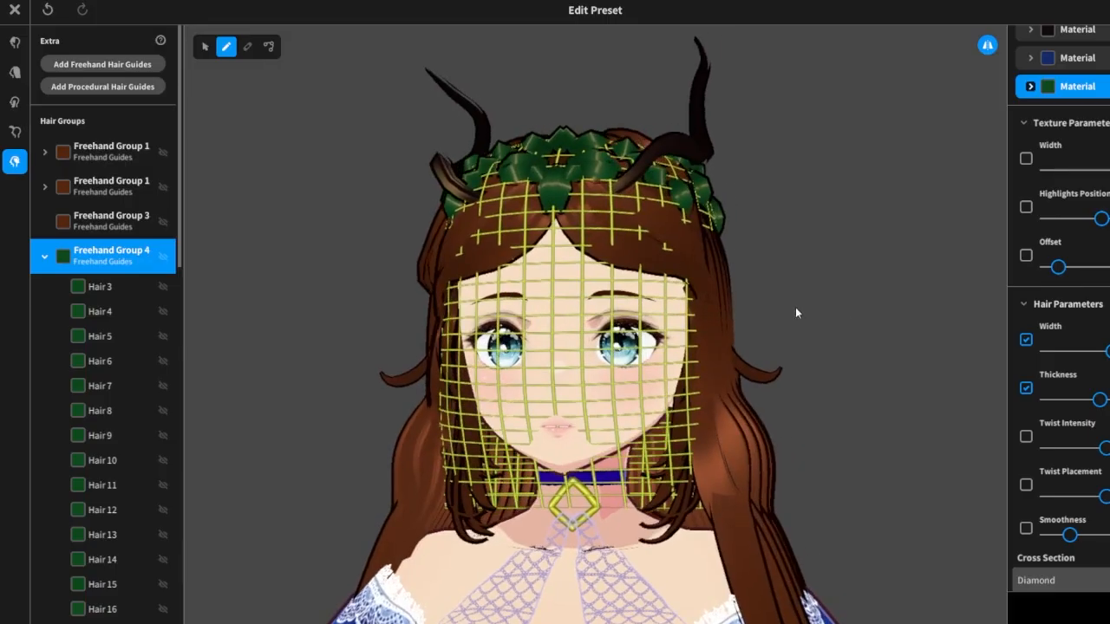
{"action": "left_click", "coordinate": [124, 224]}
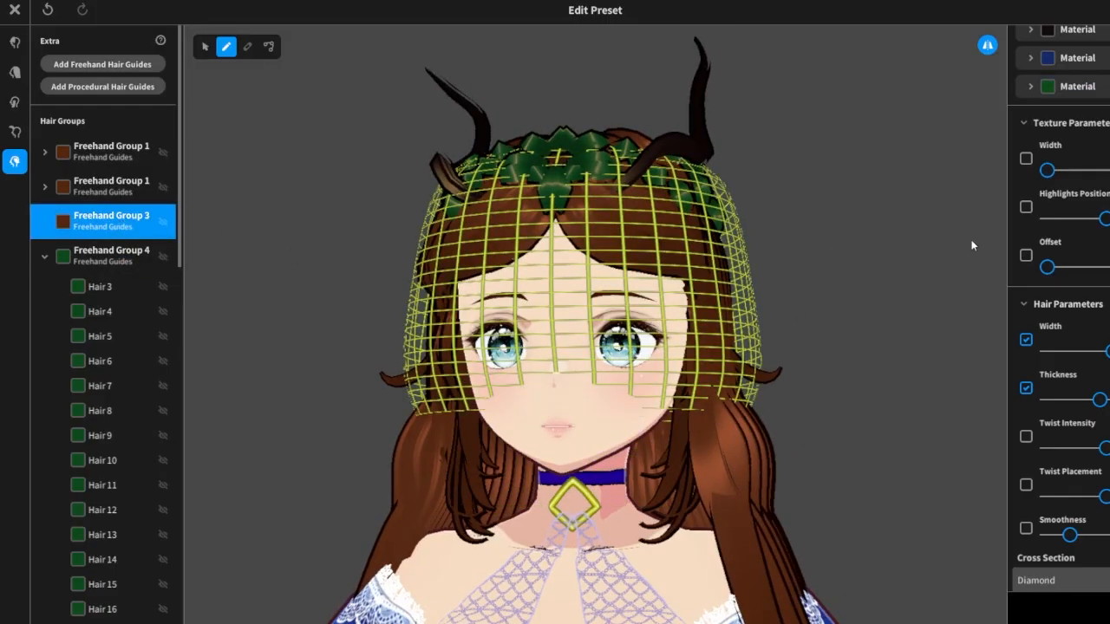
{"action": "left_click", "coordinate": [962, 285]}
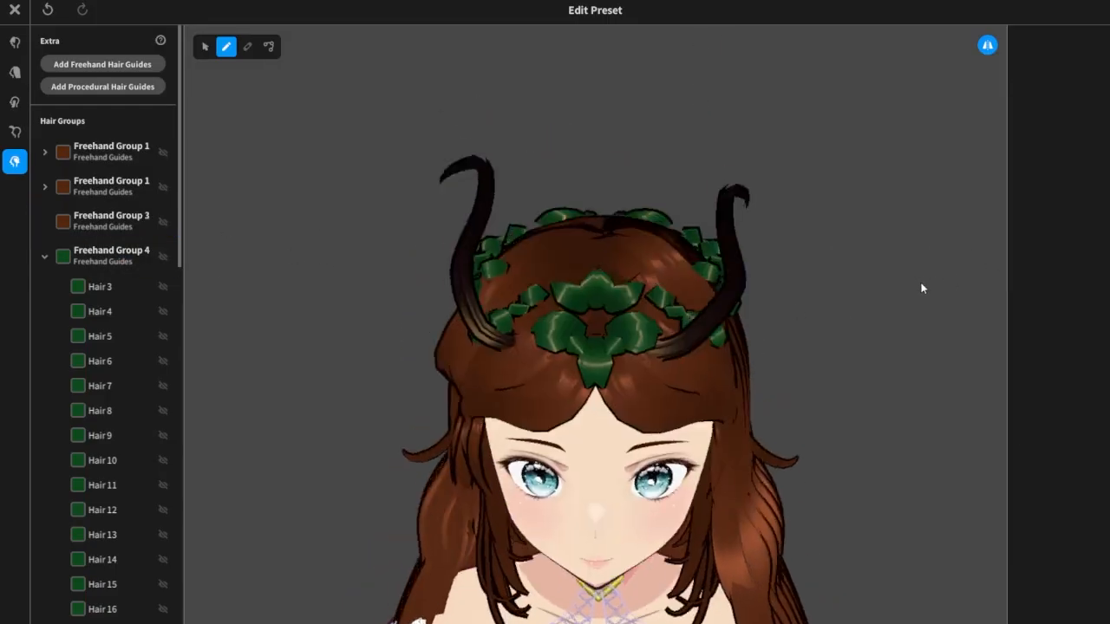
{"action": "left_click", "coordinate": [94, 225]}
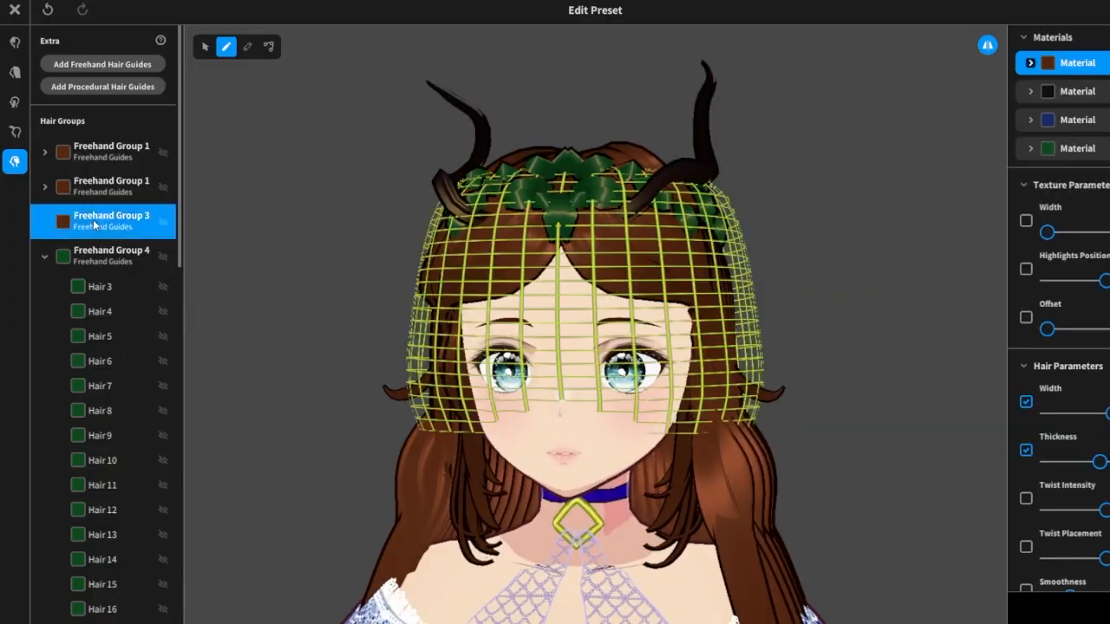
{"action": "left_click", "coordinate": [1074, 120]}
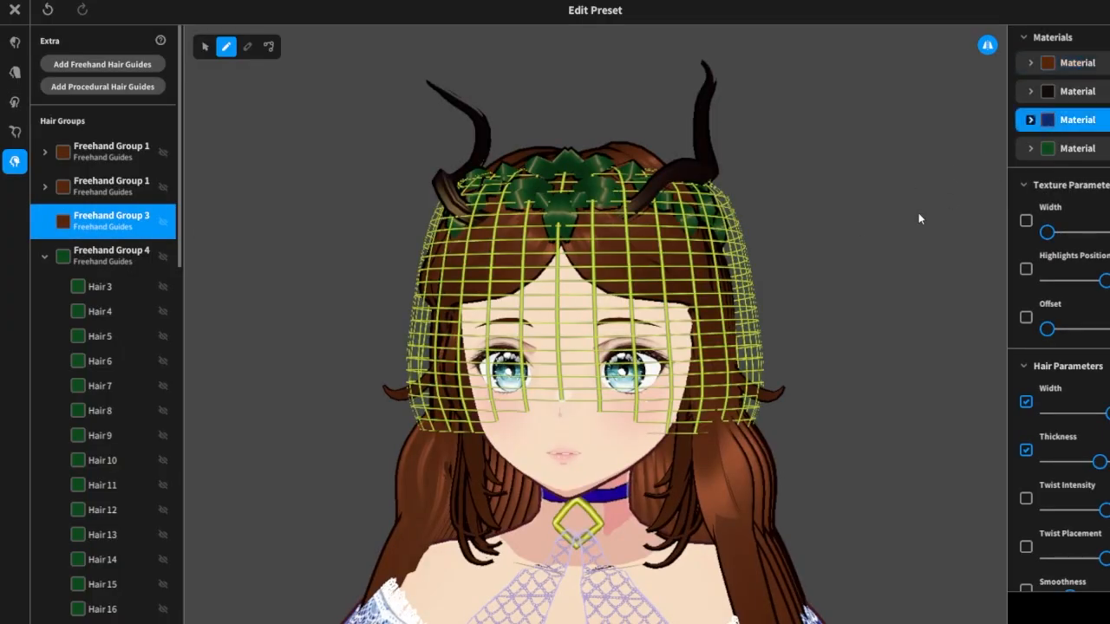
{"action": "left_click", "coordinate": [911, 270]}
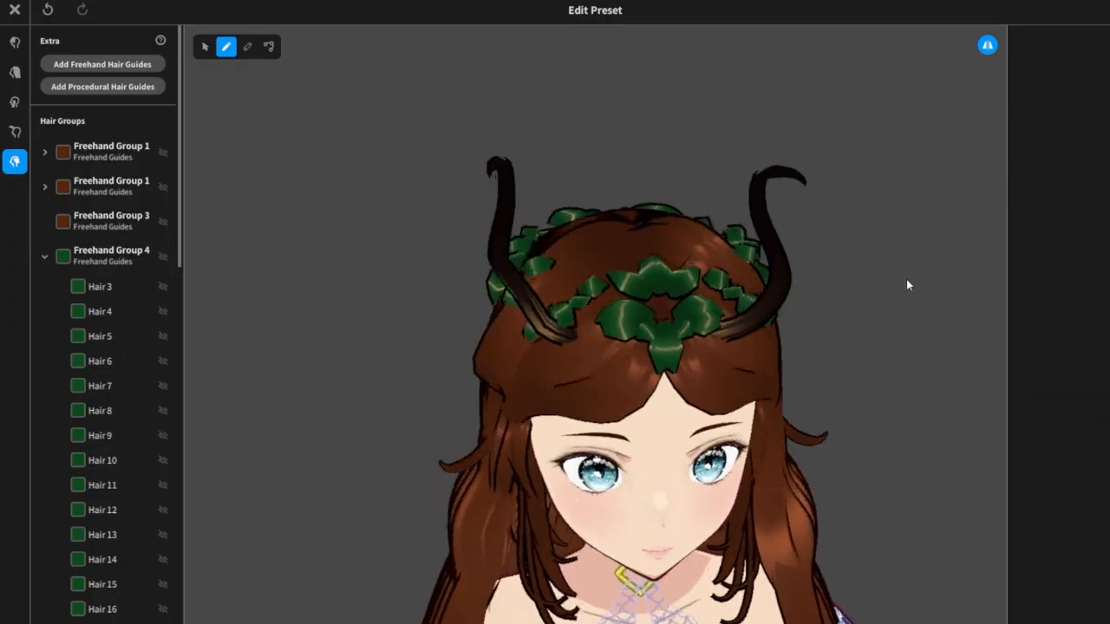
{"action": "left_click", "coordinate": [130, 224]}
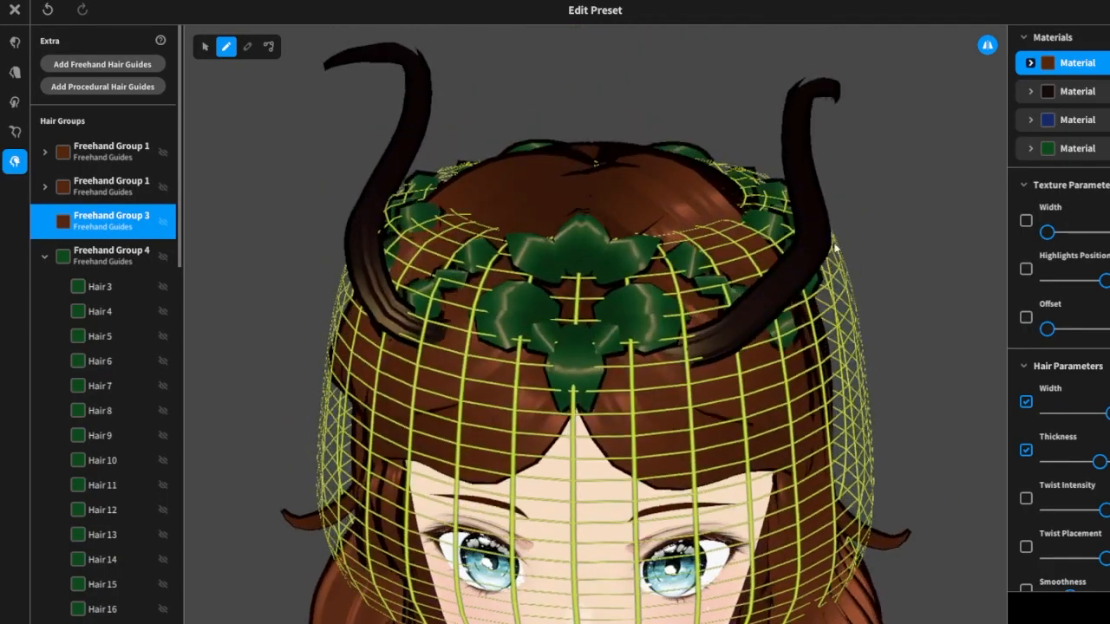
{"action": "left_click_drag", "start_coordinate": [601, 289], "coordinate": [641, 269]}
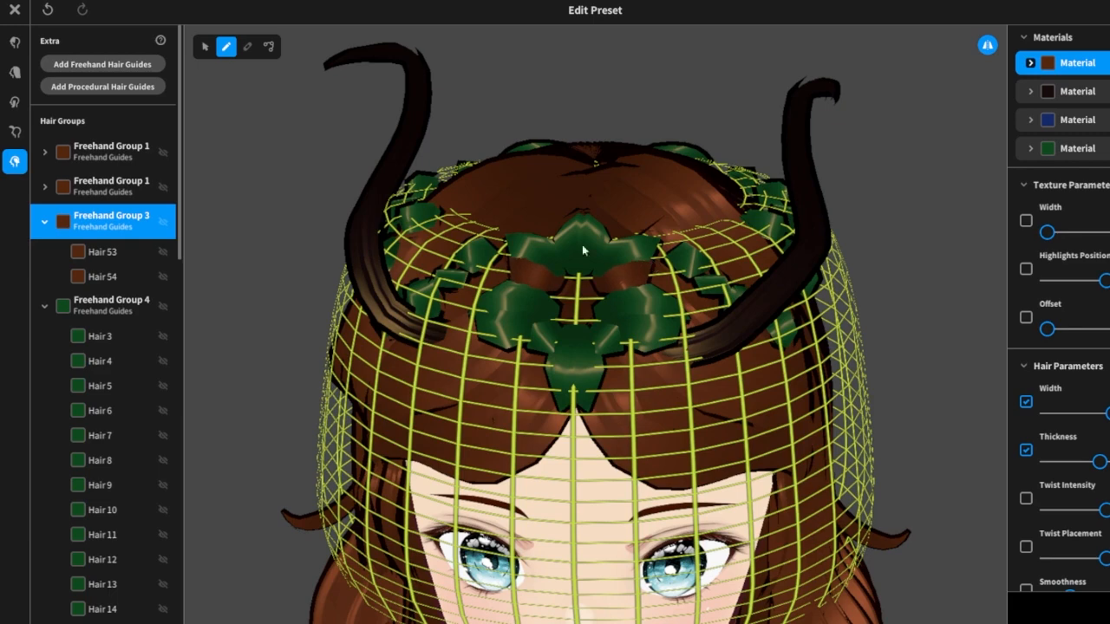
{"action": "left_click", "coordinate": [56, 9]}
Draw two pairs of mirrored petals on the front of the wreath in Freehand Group 3 with the blue material.
{"action": "left_click", "coordinate": [1063, 121]}
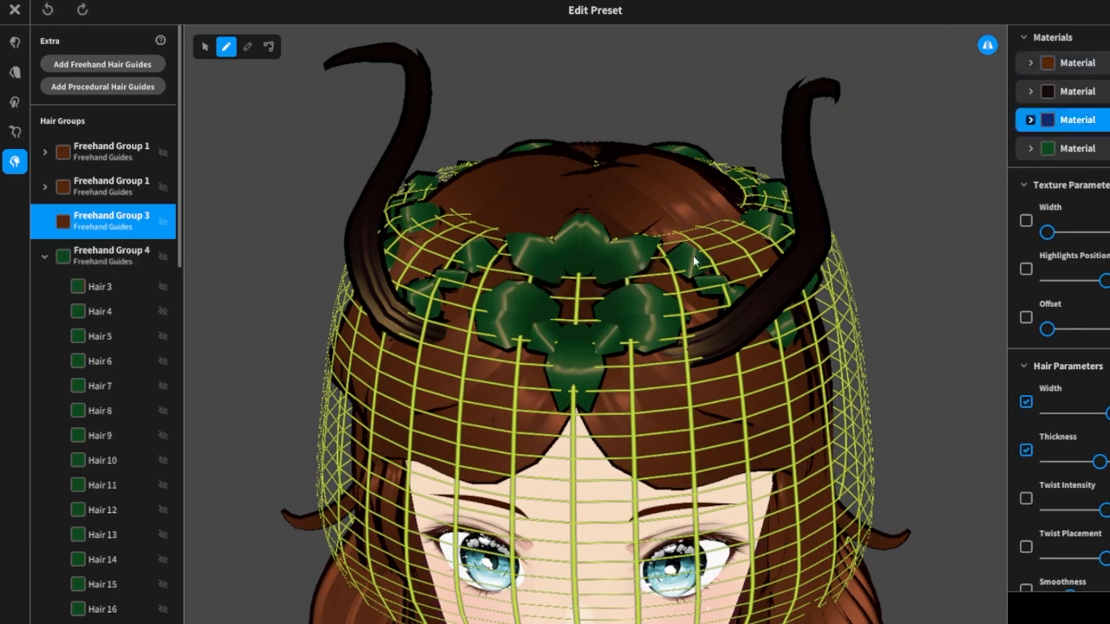
{"action": "mouse_move", "coordinate": [616, 288]}
{"action": "left_mouse_down"}
{"action": "mouse_move", "coordinate": [605, 285]}
{"action": "mouse_move", "coordinate": [648, 294]}
{"action": "mouse_move", "coordinate": [671, 273]}
{"action": "left_mouse_up"}
{"action": "mouse_move", "coordinate": [607, 292]}
{"action": "left_mouse_down"}
{"action": "mouse_move", "coordinate": [599, 314]}
{"action": "mouse_move", "coordinate": [634, 341]}
{"action": "left_mouse_up"}
{"action": "right_click_drag", "start_coordinate": [857, 318], "coordinate": [849, 311]}
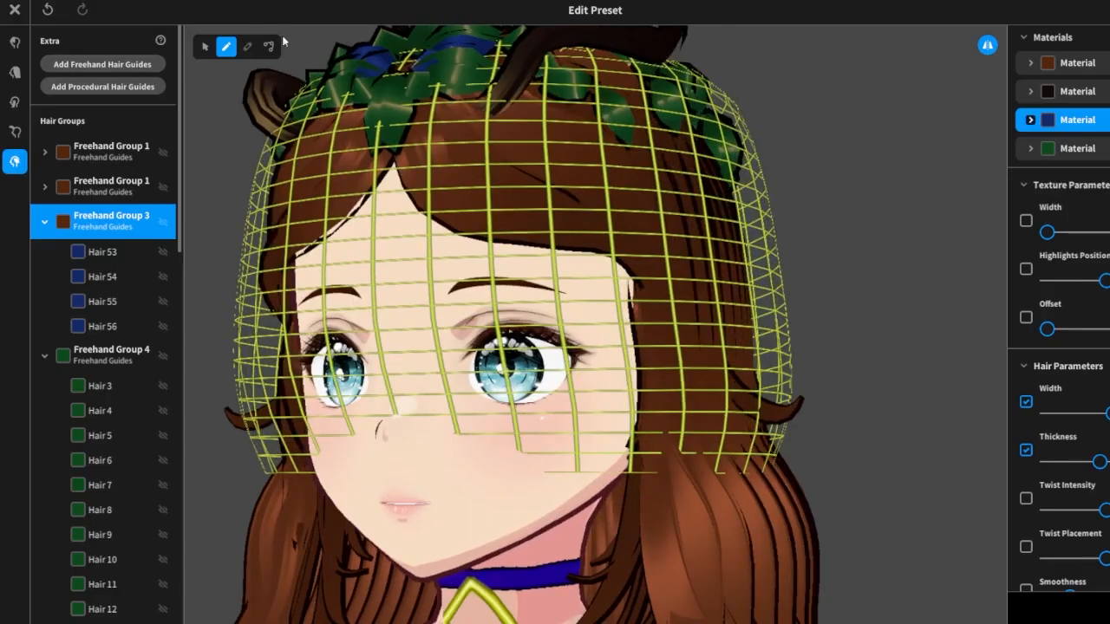
Adjust the control point of Freehand Group 3's guide mesh at the front of the wreath, above the forehead.
{"action": "key", "text": "v"}
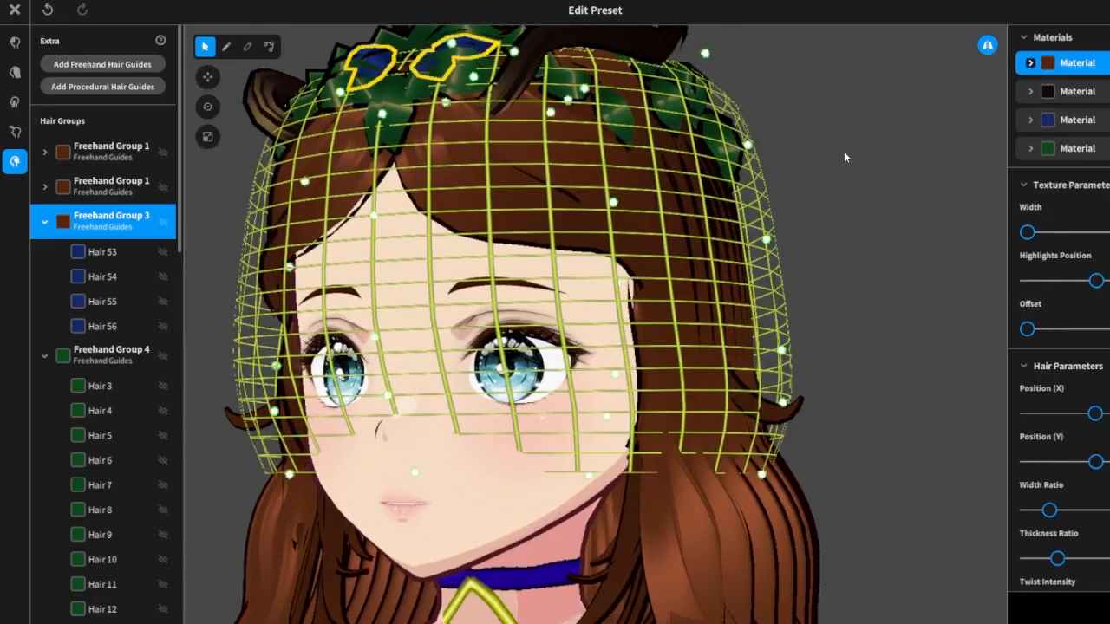
{"action": "right_click_drag", "start_coordinate": [842, 153], "coordinate": [871, 159]}
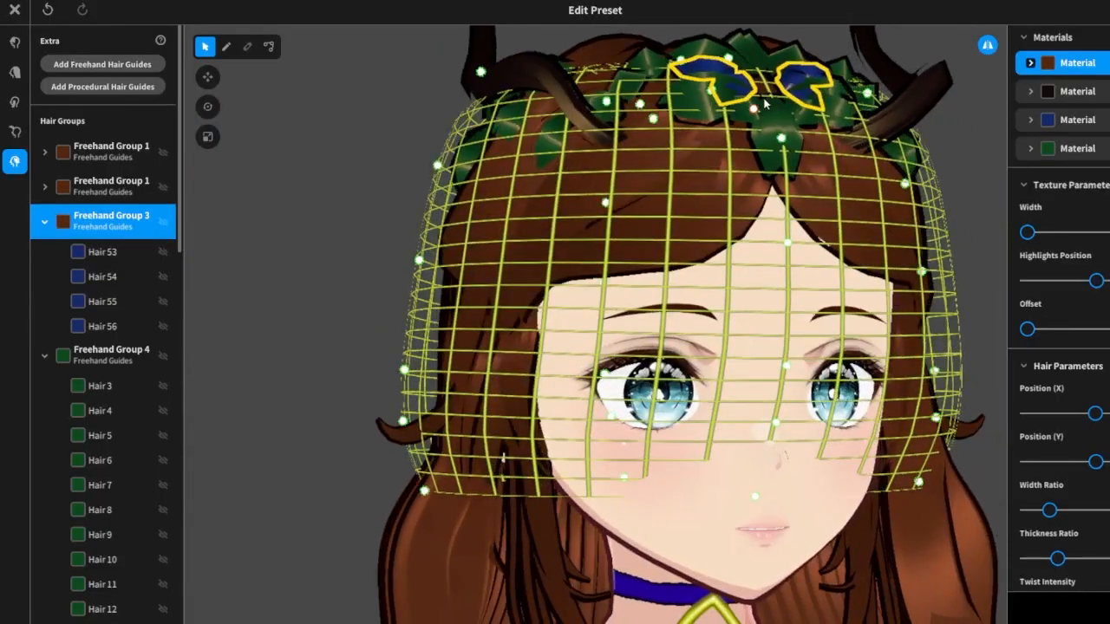
{"action": "left_click_drag", "start_coordinate": [764, 103], "coordinate": [764, 97]}
{"action": "right_click_drag", "start_coordinate": [925, 137], "coordinate": [903, 151]}
{"action": "scroll", "coordinate": [893, 154], "scroll_direction": "down", "scroll_amount": 3}
{"action": "mouse_move", "coordinate": [833, 206]}
{"action": "right_mouse_down"}
{"action": "mouse_move", "coordinate": [815, 206]}
{"action": "mouse_move", "coordinate": [825, 214]}
{"action": "right_mouse_up"}
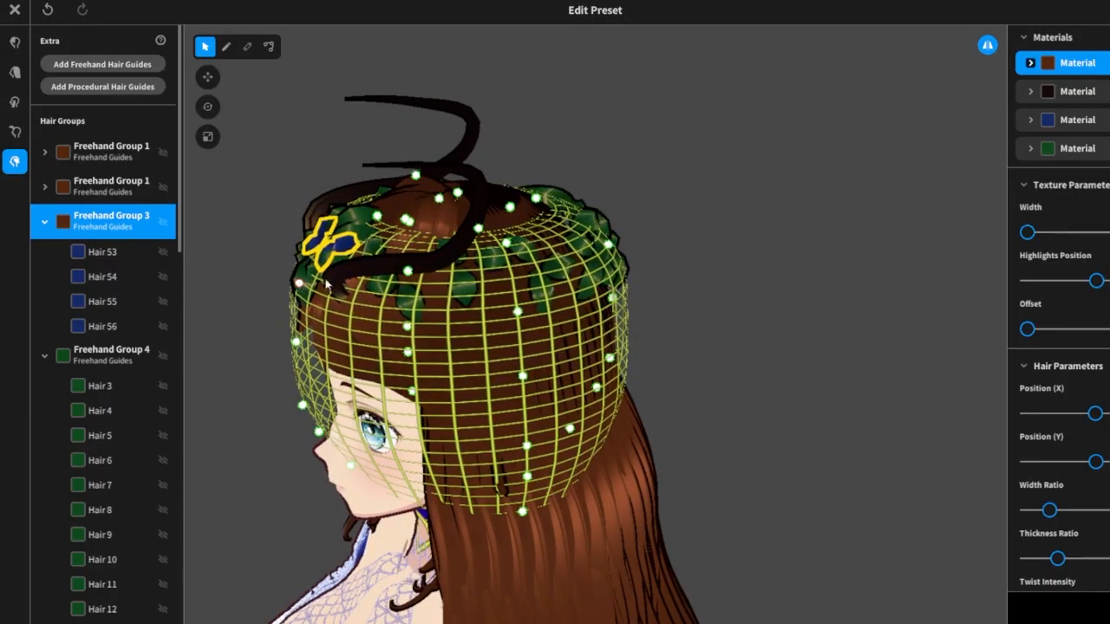
Reshape the front of Freehand Group 3's guide mesh by moving its forehead and upper rim control points around the wreath.
{"action": "right_click_drag", "start_coordinate": [699, 232], "coordinate": [690, 230]}
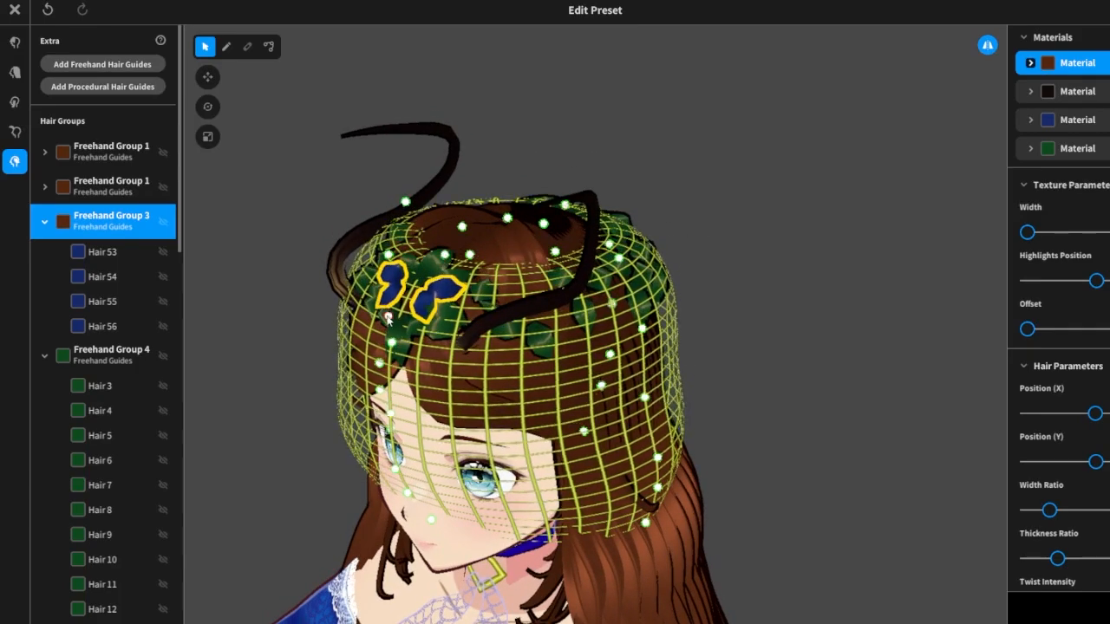
{"action": "left_click_drag", "start_coordinate": [392, 346], "coordinate": [370, 362]}
{"action": "right_click_drag", "start_coordinate": [370, 363], "coordinate": [727, 345]}
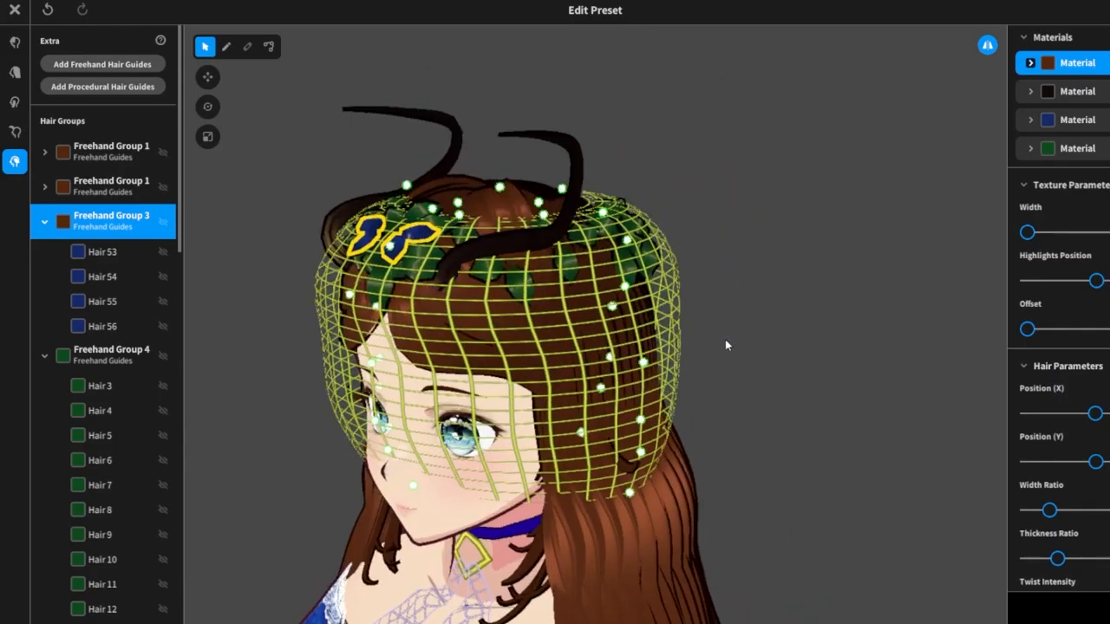
{"action": "left_click_drag", "start_coordinate": [352, 300], "coordinate": [431, 201]}
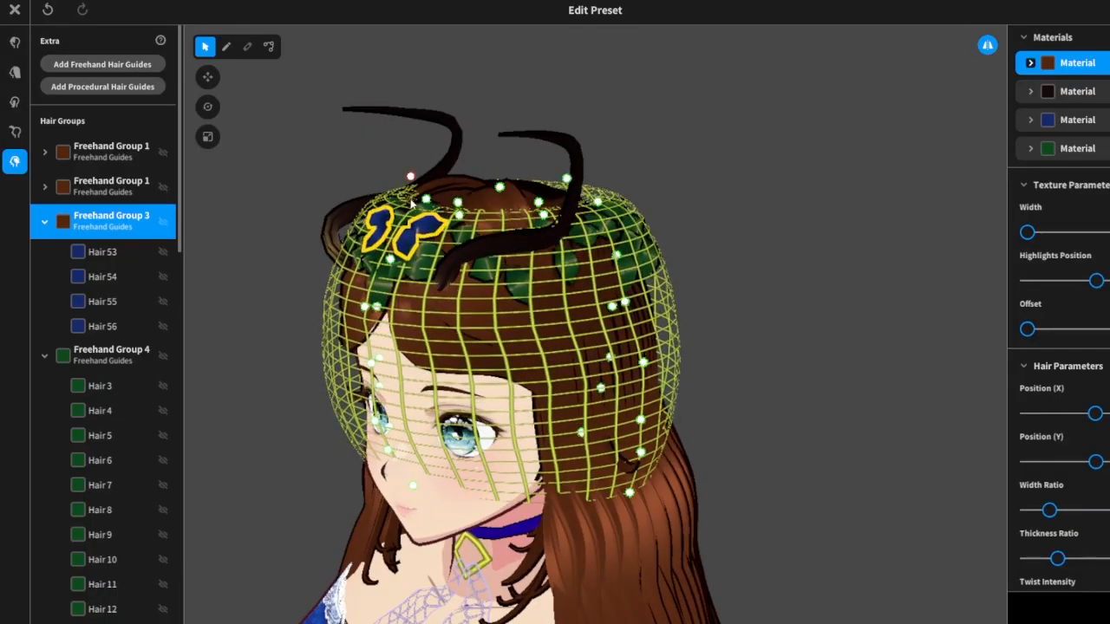
{"action": "left_click_drag", "start_coordinate": [411, 202], "coordinate": [410, 200]}
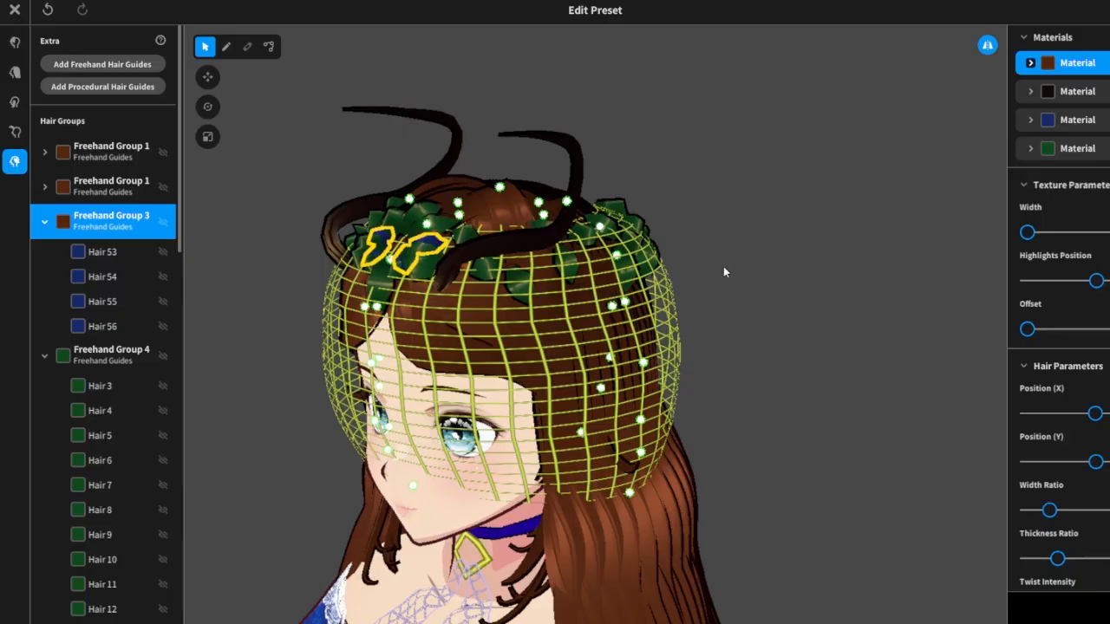
Pull the side control points of the guide mesh in toward the head and raise the center point above the forehead.
{"action": "right_click_drag", "start_coordinate": [725, 267], "coordinate": [753, 247]}
{"action": "left_click_drag", "start_coordinate": [730, 176], "coordinate": [719, 166]}
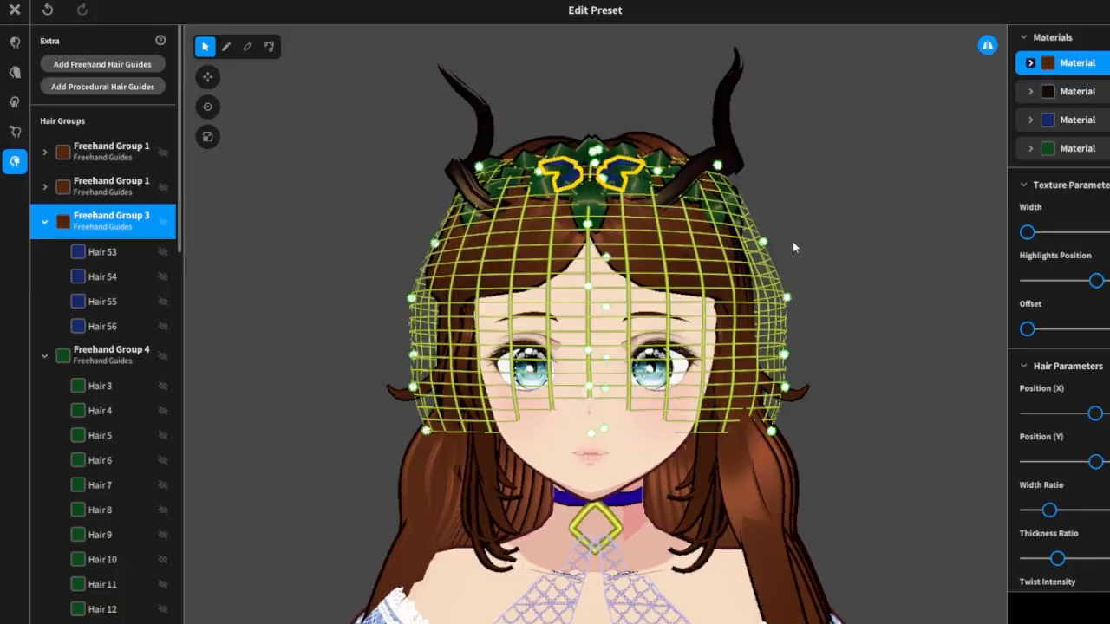
{"action": "left_click_drag", "start_coordinate": [770, 247], "coordinate": [748, 296]}
{"action": "right_click_drag", "start_coordinate": [811, 286], "coordinate": [775, 287]}
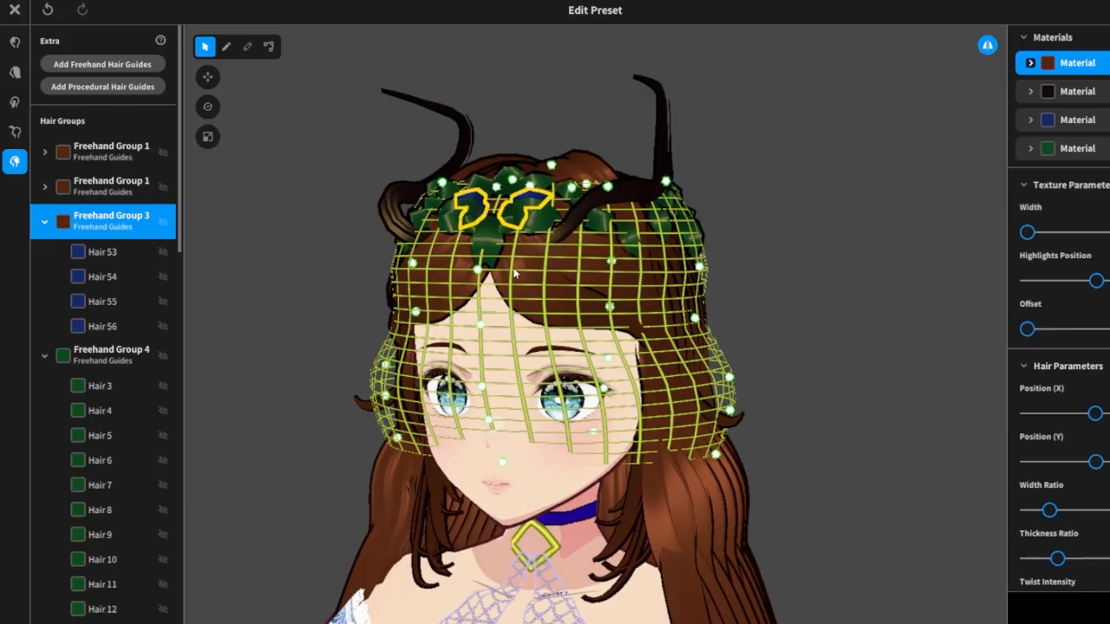
{"action": "left_click_drag", "start_coordinate": [480, 272], "coordinate": [477, 257]}
{"action": "right_click_drag", "start_coordinate": [788, 229], "coordinate": [850, 210]}
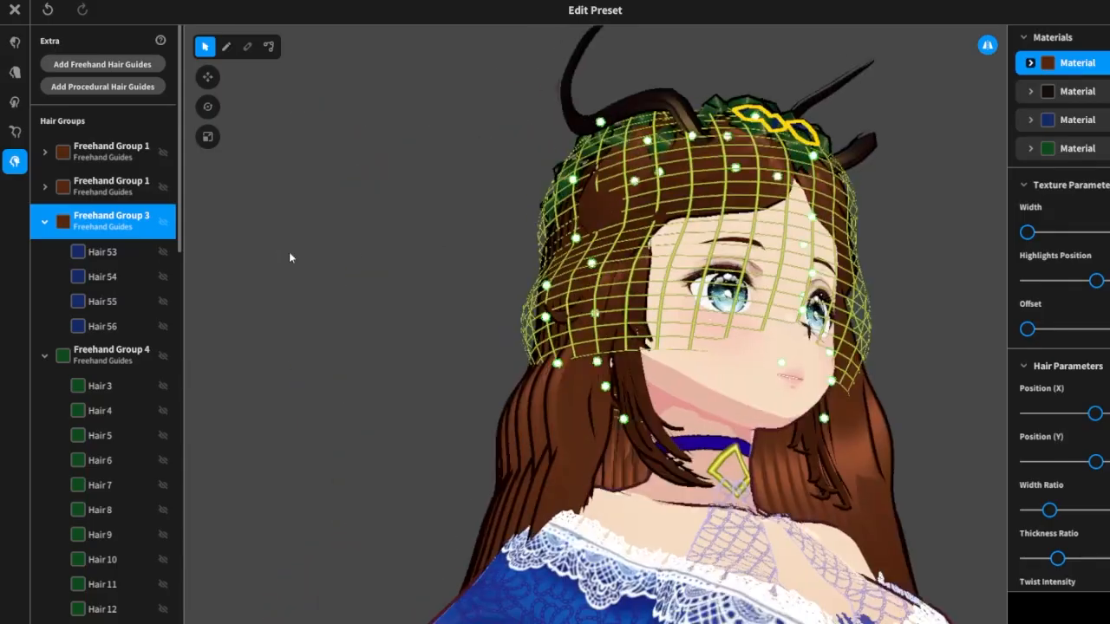
Delete the four trial blue petal strokes from Freehand Group 3.
{"action": "left_click", "coordinate": [96, 251]}
{"action": "right_click", "coordinate": [95, 252]}
{"action": "left_click", "coordinate": [130, 306]}
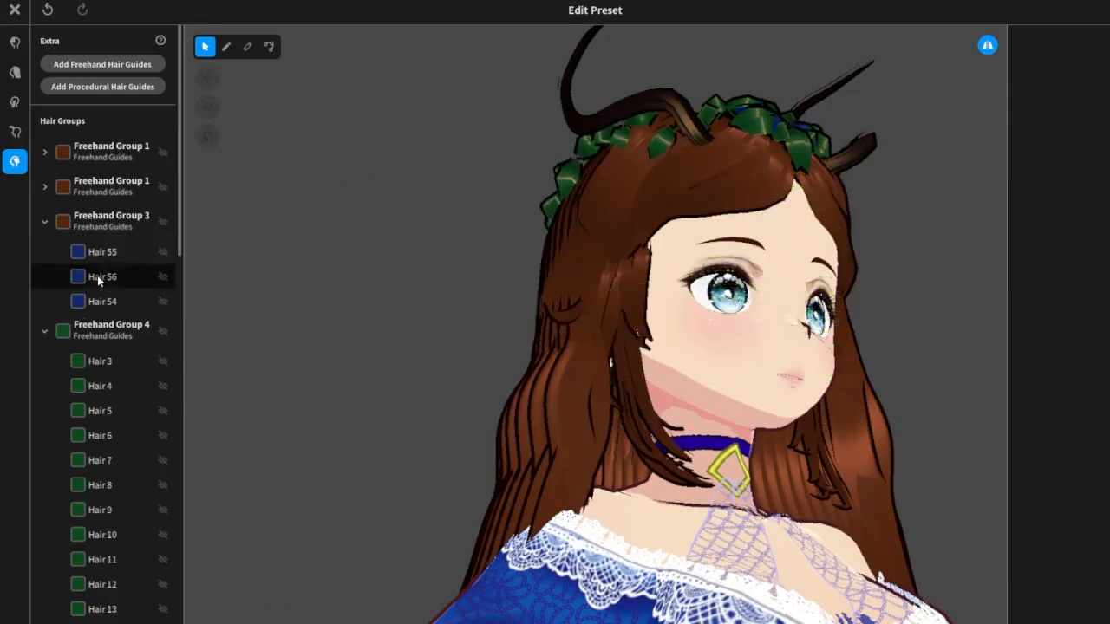
{"action": "right_click", "coordinate": [102, 254]}
{"action": "left_click", "coordinate": [135, 307]}
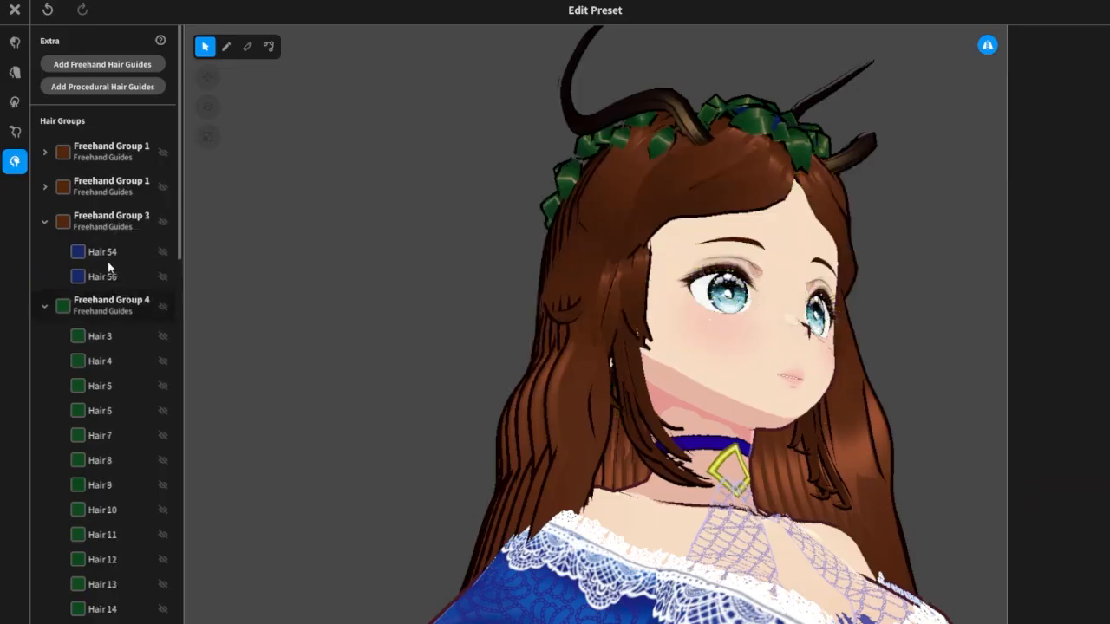
{"action": "left_click", "coordinate": [106, 253]}
{"action": "right_click", "coordinate": [108, 254]}
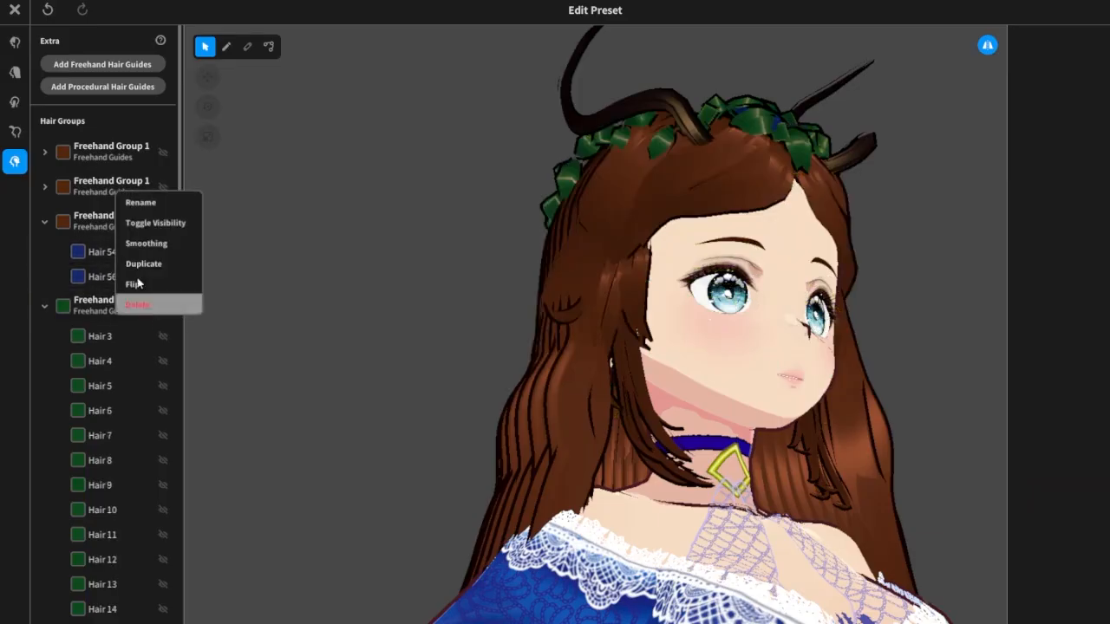
{"action": "left_click", "coordinate": [137, 304]}
{"action": "right_click", "coordinate": [121, 253]}
{"action": "left_click", "coordinate": [152, 304]}
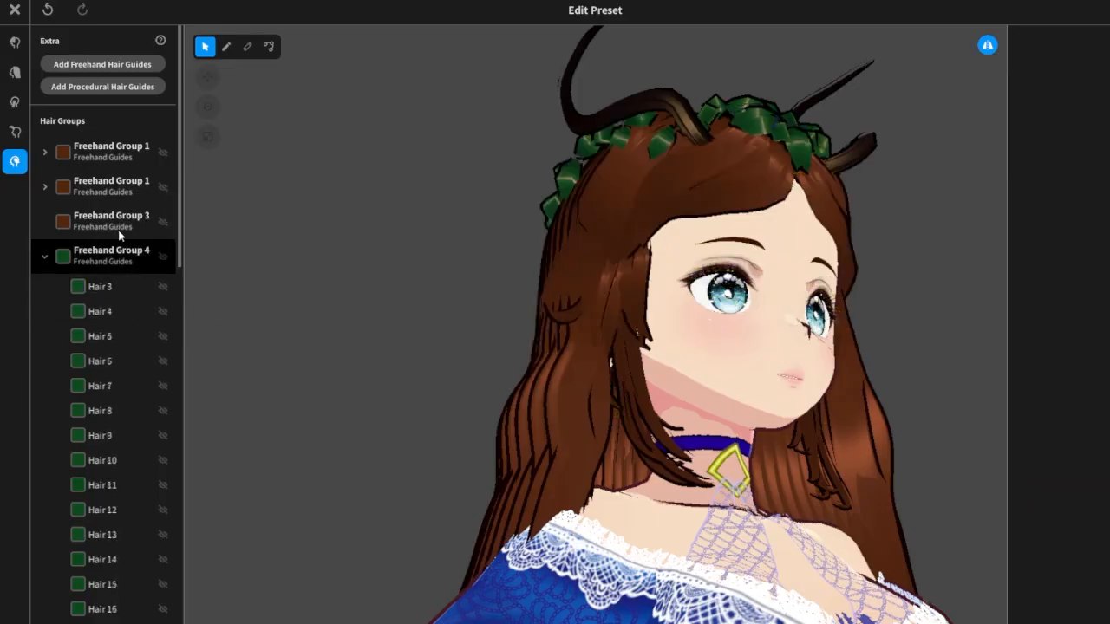
Apply the blue material to Freehand Group 3 and begin a mirrored pair of flowers on the back of the wreath.
{"action": "left_click", "coordinate": [118, 231]}
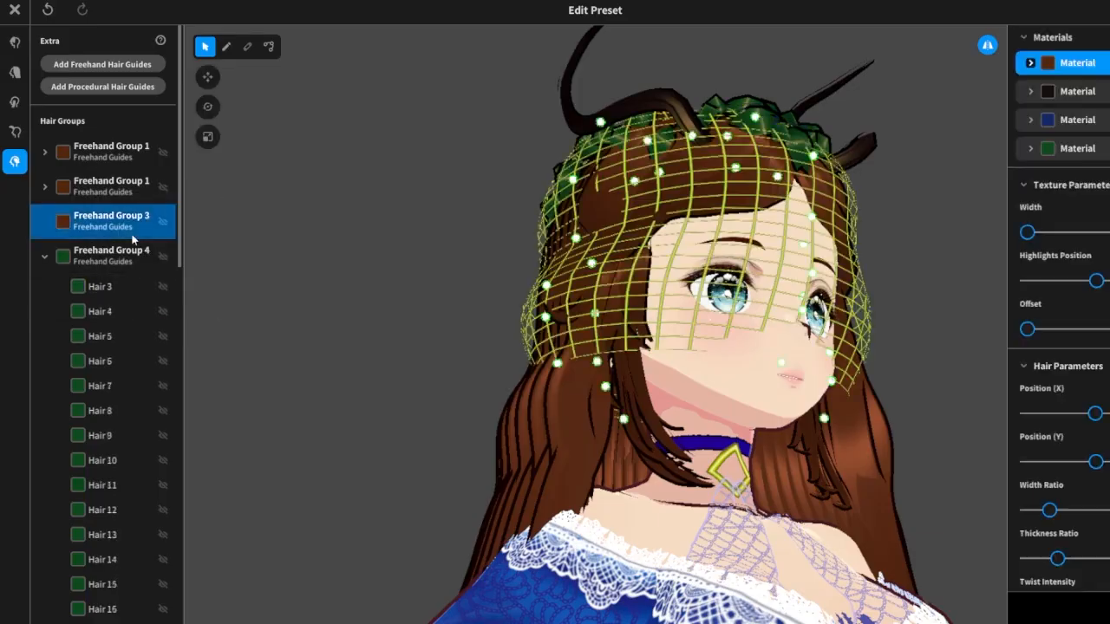
{"action": "left_click", "coordinate": [1056, 129]}
{"action": "mouse_move", "coordinate": [988, 174]}
{"action": "right_mouse_down"}
{"action": "mouse_move", "coordinate": [823, 197]}
{"action": "mouse_move", "coordinate": [830, 189]}
{"action": "mouse_move", "coordinate": [843, 207]}
{"action": "mouse_move", "coordinate": [891, 192]}
{"action": "mouse_move", "coordinate": [893, 204]}
{"action": "mouse_move", "coordinate": [913, 183]}
{"action": "mouse_move", "coordinate": [810, 182]}
{"action": "right_mouse_up"}
{"action": "scroll", "coordinate": [853, 217], "scroll_direction": "up", "scroll_amount": 2}
{"action": "scroll", "coordinate": [852, 217], "scroll_direction": "up", "scroll_amount": 2}
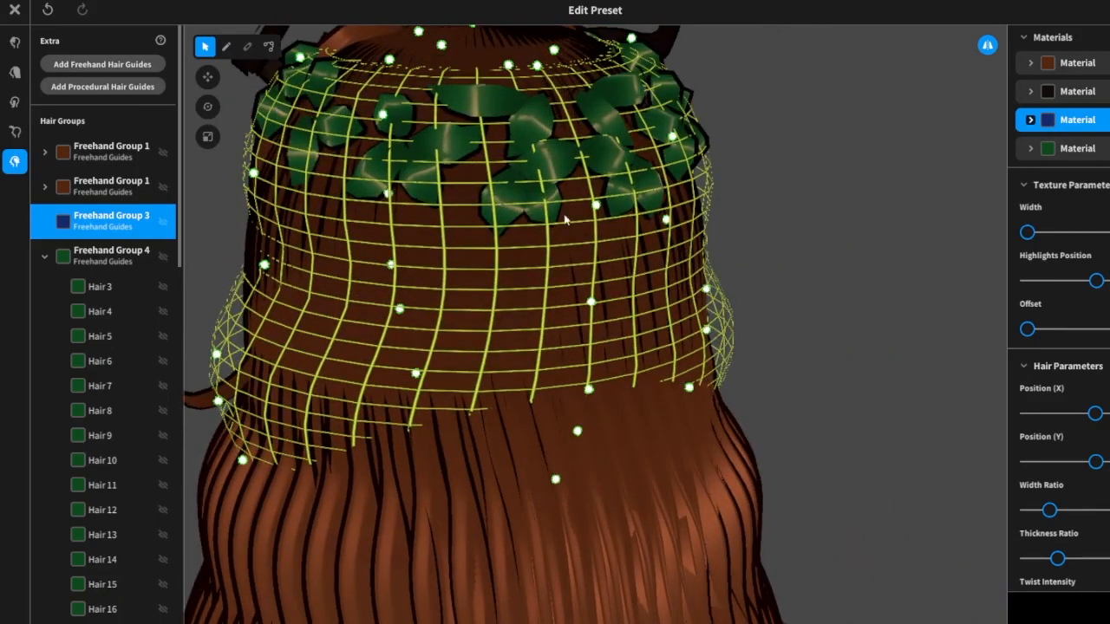
{"action": "left_click", "coordinate": [225, 46]}
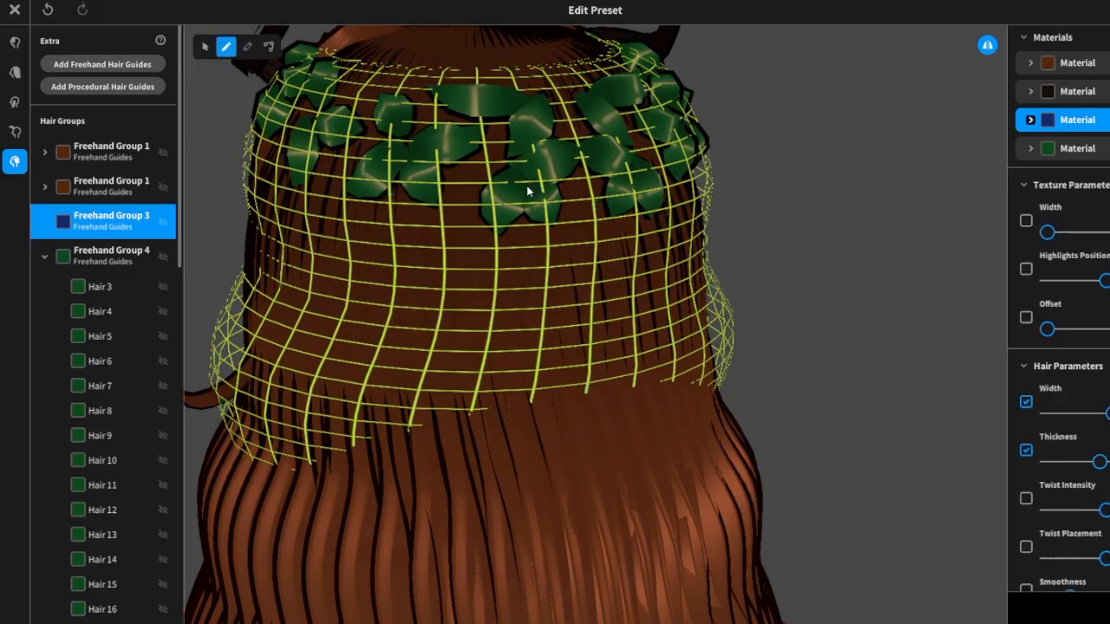
{"action": "left_click_drag", "start_coordinate": [642, 167], "coordinate": [649, 208]}
{"action": "left_click_drag", "start_coordinate": [517, 175], "coordinate": [531, 223]}
{"action": "mouse_move", "coordinate": [514, 174]}
{"action": "left_mouse_down"}
{"action": "mouse_move", "coordinate": [540, 157]}
{"action": "mouse_move", "coordinate": [537, 123]}
{"action": "left_mouse_up"}
{"action": "mouse_move", "coordinate": [509, 167]}
{"action": "left_mouse_down"}
{"action": "mouse_move", "coordinate": [521, 117]}
{"action": "mouse_move", "coordinate": [503, 99]}
{"action": "mouse_move", "coordinate": [504, 109]}
{"action": "left_mouse_up"}
Complete the mirrored blue flowers with outer and inner petals all around, and undo the last stroke.
{"action": "mouse_move", "coordinate": [497, 157]}
{"action": "left_mouse_down"}
{"action": "mouse_move", "coordinate": [454, 162]}
{"action": "mouse_move", "coordinate": [432, 195]}
{"action": "left_mouse_up"}
{"action": "mouse_move", "coordinate": [496, 165]}
{"action": "left_mouse_down"}
{"action": "mouse_move", "coordinate": [469, 182]}
{"action": "mouse_move", "coordinate": [449, 229]}
{"action": "mouse_move", "coordinate": [496, 202]}
{"action": "mouse_move", "coordinate": [486, 237]}
{"action": "left_mouse_up"}
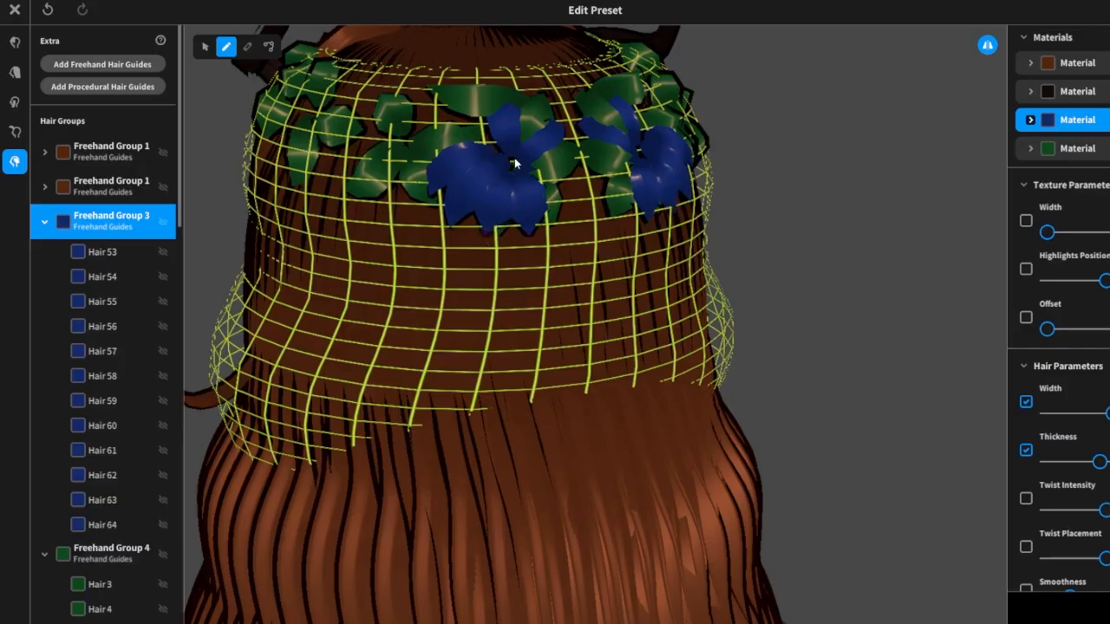
{"action": "mouse_move", "coordinate": [516, 163]}
{"action": "left_mouse_down"}
{"action": "mouse_move", "coordinate": [568, 198]}
{"action": "mouse_move", "coordinate": [449, 110]}
{"action": "left_mouse_up"}
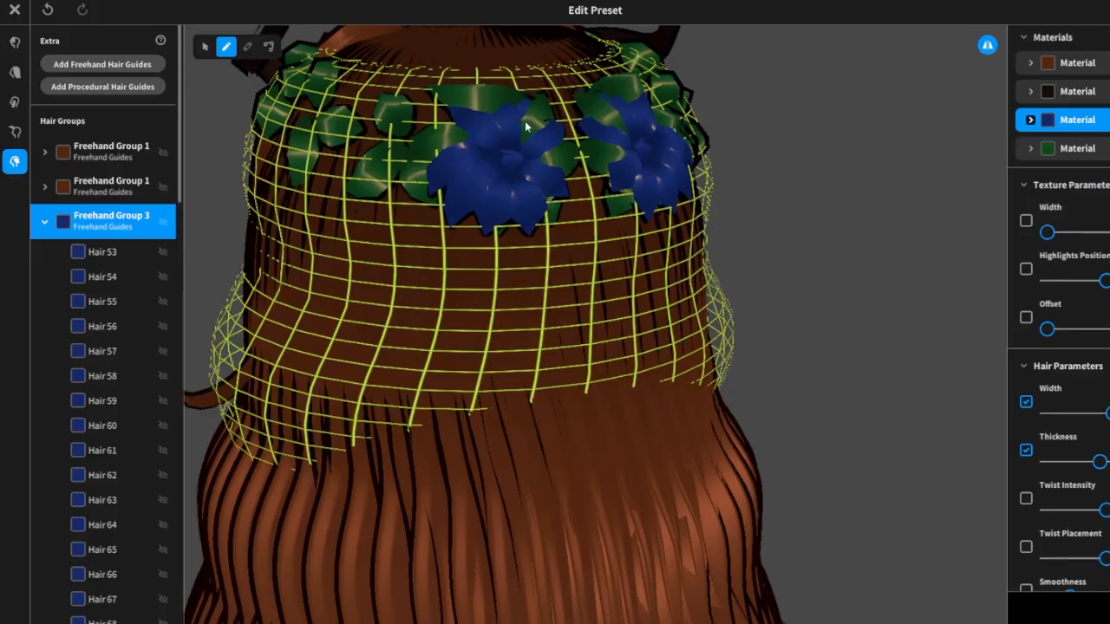
{"action": "left_click", "coordinate": [48, 10]}
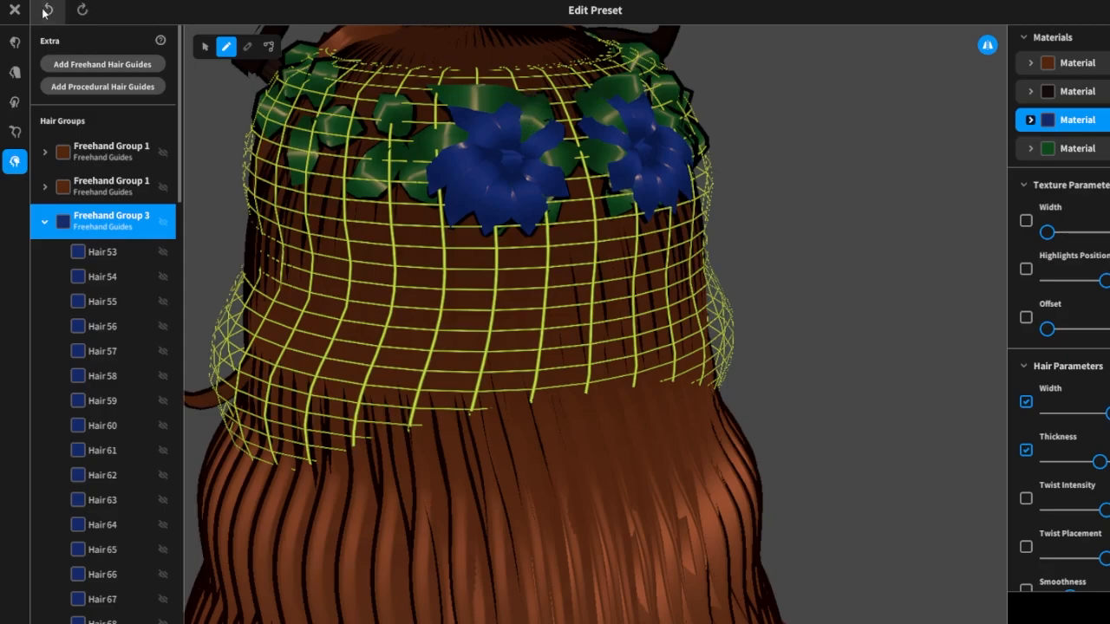
Draw a third blue flower between the two mirrored flowers at the center back of the wreath.
{"action": "right_click_drag", "start_coordinate": [696, 201], "coordinate": [676, 200]}
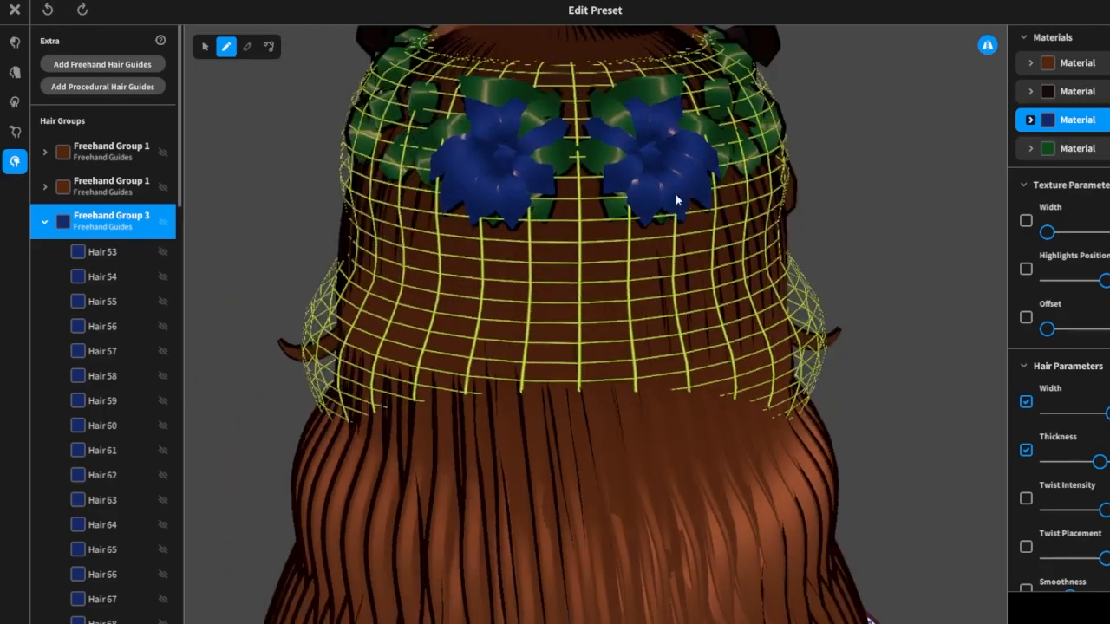
{"action": "left_click_drag", "start_coordinate": [598, 189], "coordinate": [601, 224]}
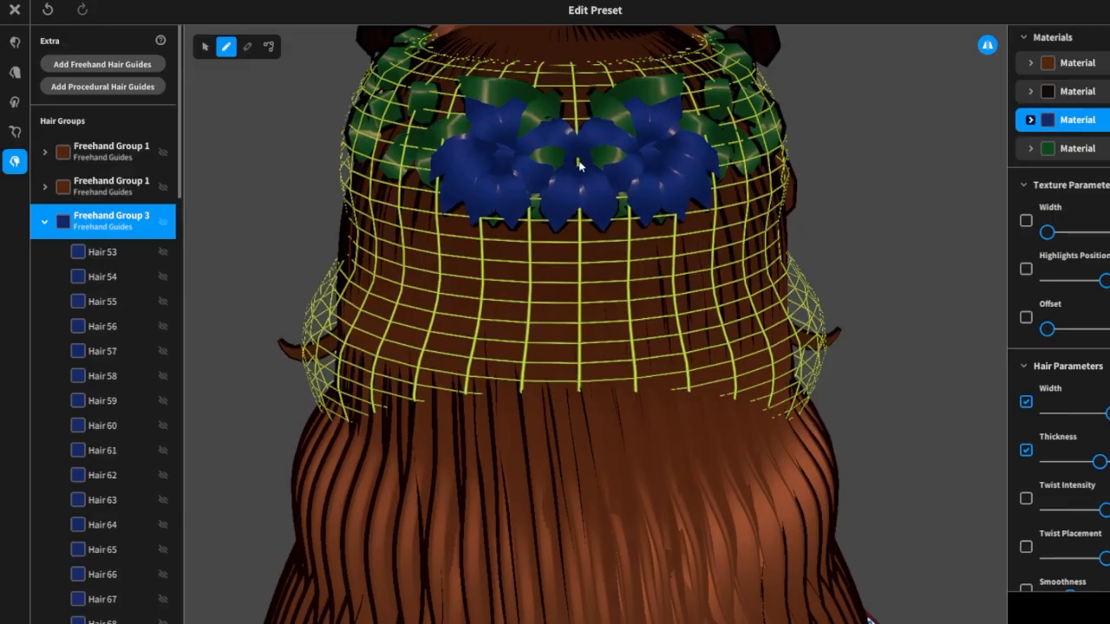
{"action": "left_click_drag", "start_coordinate": [579, 149], "coordinate": [578, 89]}
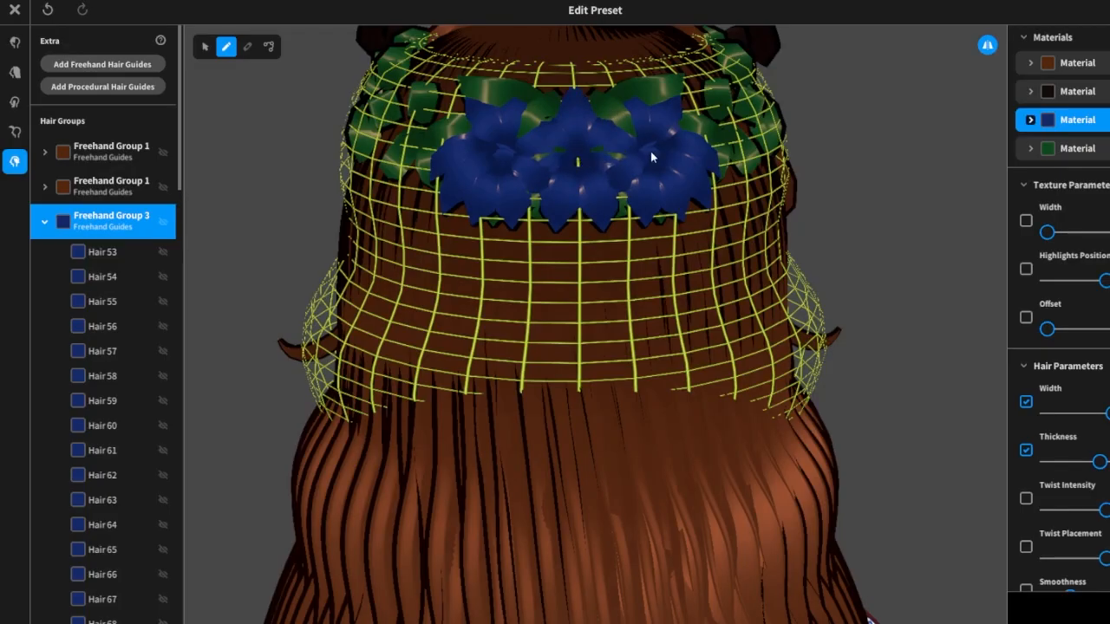
Draw a mirrored pair of blue flowers over the green leaves just outside the back flower cluster.
{"action": "middle_click_drag", "start_coordinate": [652, 157], "coordinate": [794, 182]}
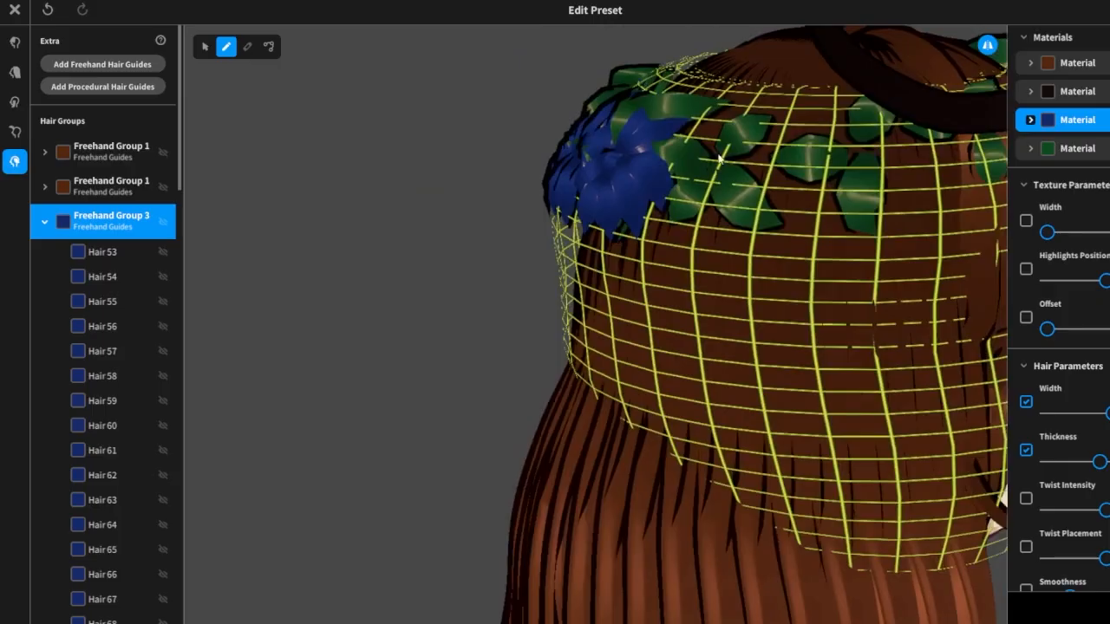
{"action": "left_click_drag", "start_coordinate": [734, 163], "coordinate": [768, 191]}
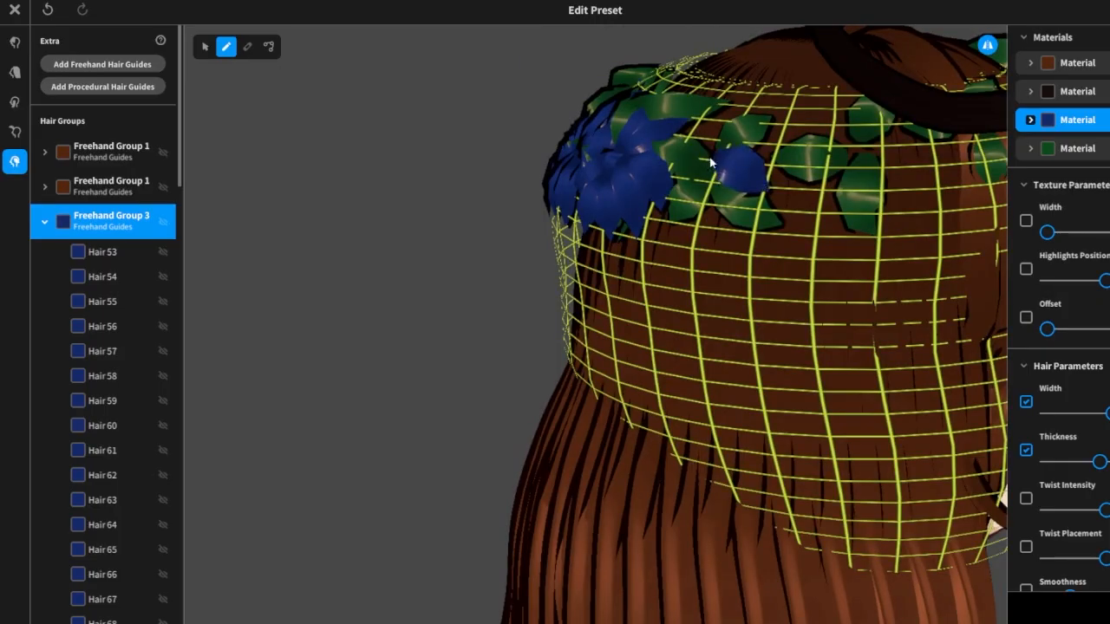
{"action": "left_click_drag", "start_coordinate": [696, 184], "coordinate": [690, 195]}
{"action": "left_click_drag", "start_coordinate": [711, 156], "coordinate": [697, 113]}
{"action": "right_click_drag", "start_coordinate": [826, 159], "coordinate": [778, 178]}
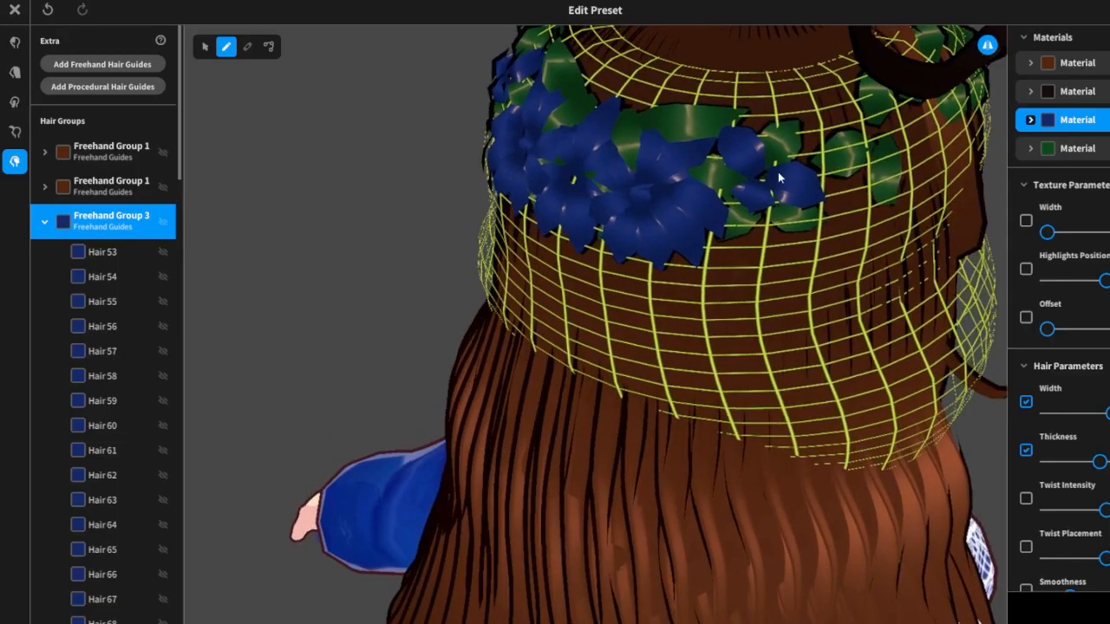
{"action": "left_click_drag", "start_coordinate": [764, 160], "coordinate": [775, 114]}
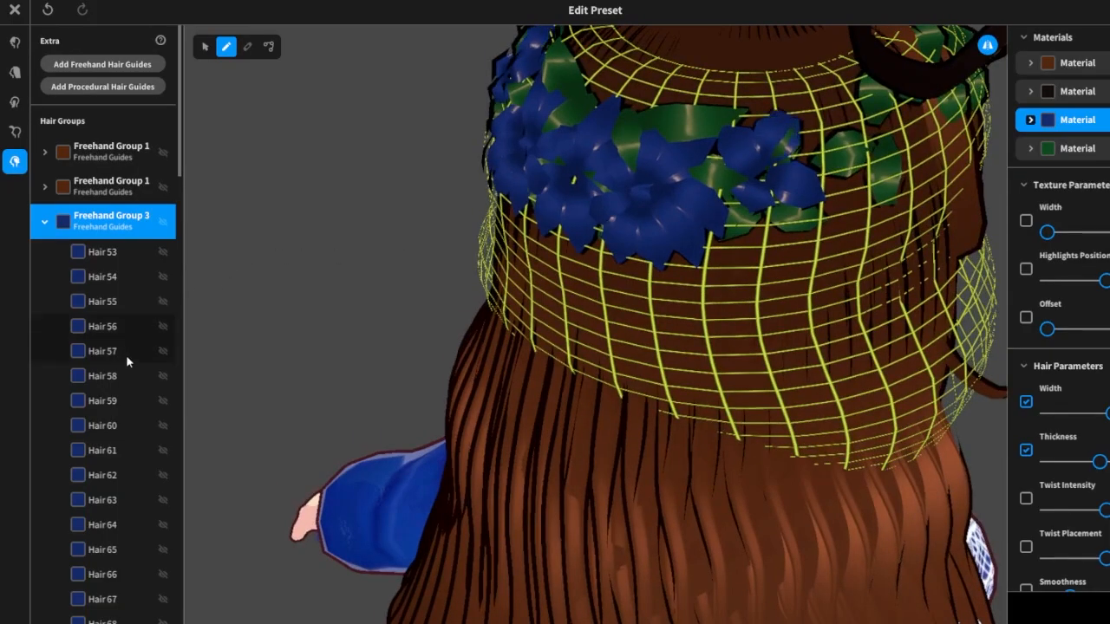
{"action": "scroll", "coordinate": [130, 365], "scroll_direction": "down", "scroll_amount": 8}
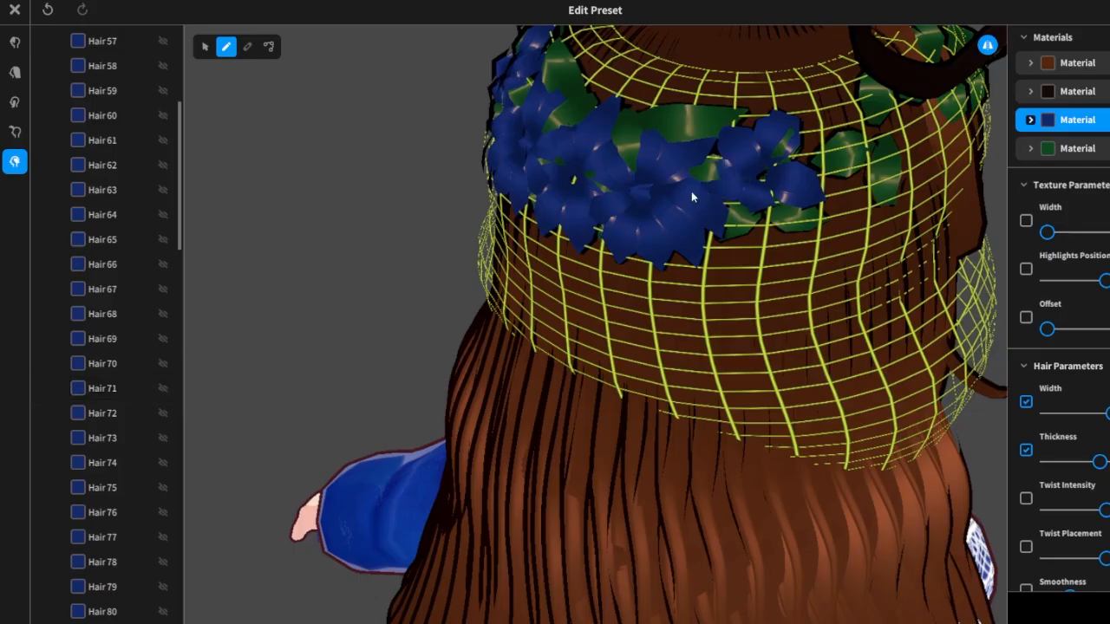
Draw a mirrored five-petal blue flower on each side of the wreath, just behind the horns.
{"action": "right_click_drag", "start_coordinate": [902, 280], "coordinate": [779, 169]}
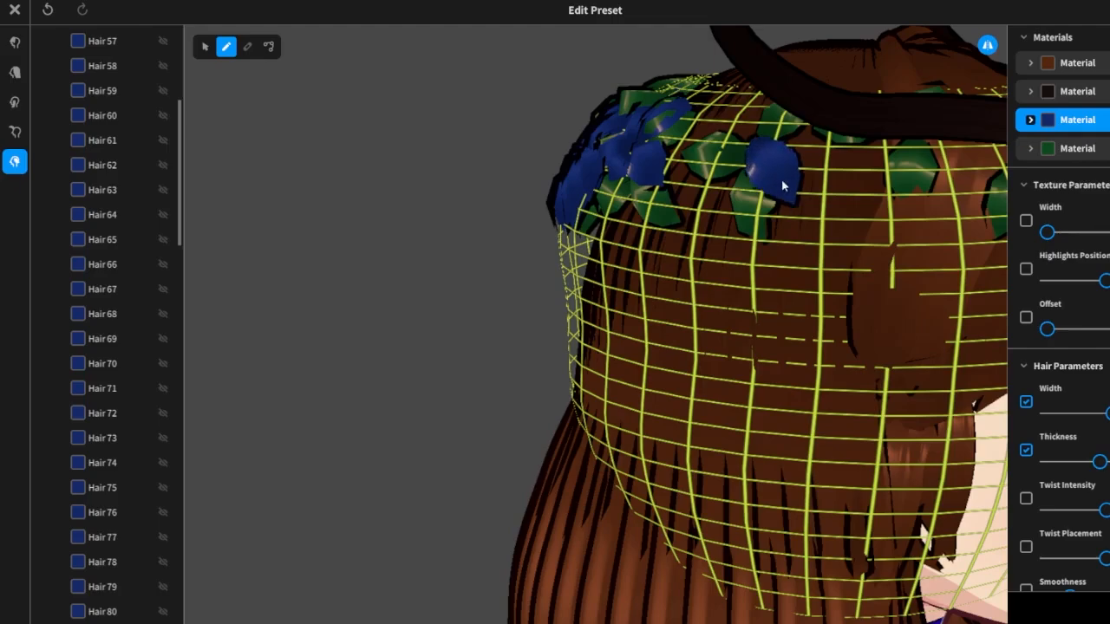
{"action": "left_click_drag", "start_coordinate": [765, 147], "coordinate": [796, 139]}
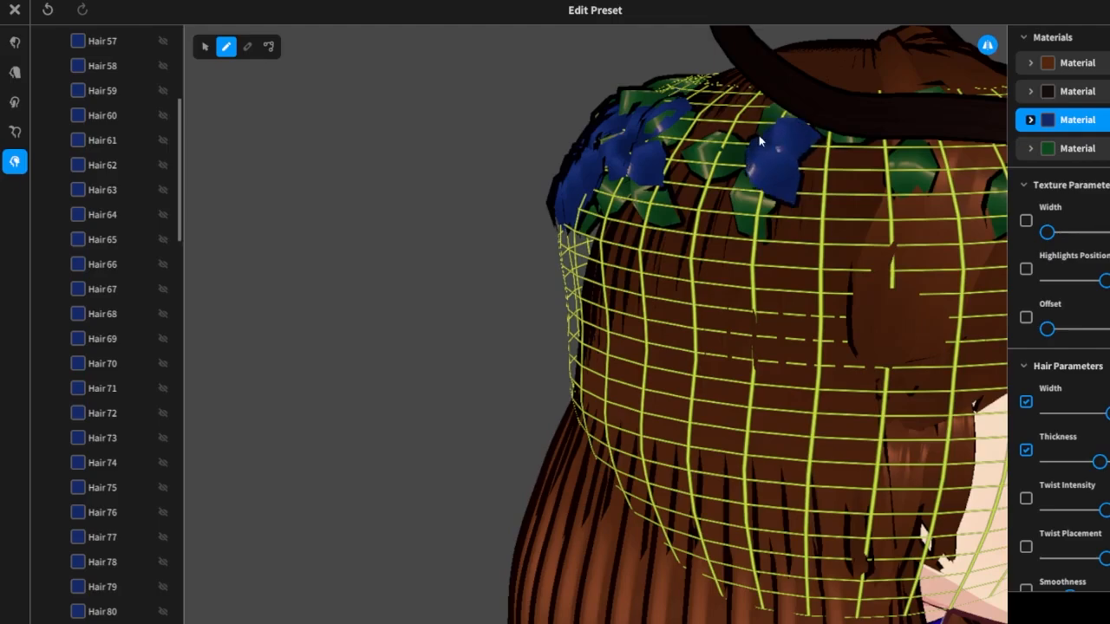
{"action": "left_click_drag", "start_coordinate": [734, 112], "coordinate": [729, 102]}
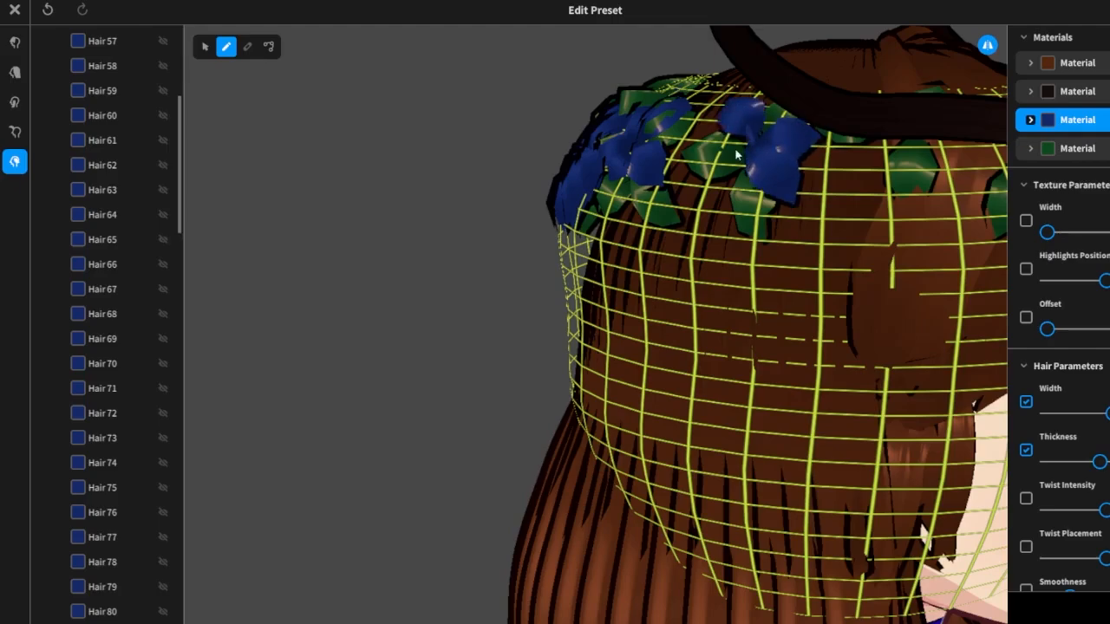
{"action": "mouse_move", "coordinate": [736, 154]}
{"action": "left_mouse_down"}
{"action": "mouse_move", "coordinate": [727, 166]}
{"action": "mouse_move", "coordinate": [751, 141]}
{"action": "left_mouse_up"}
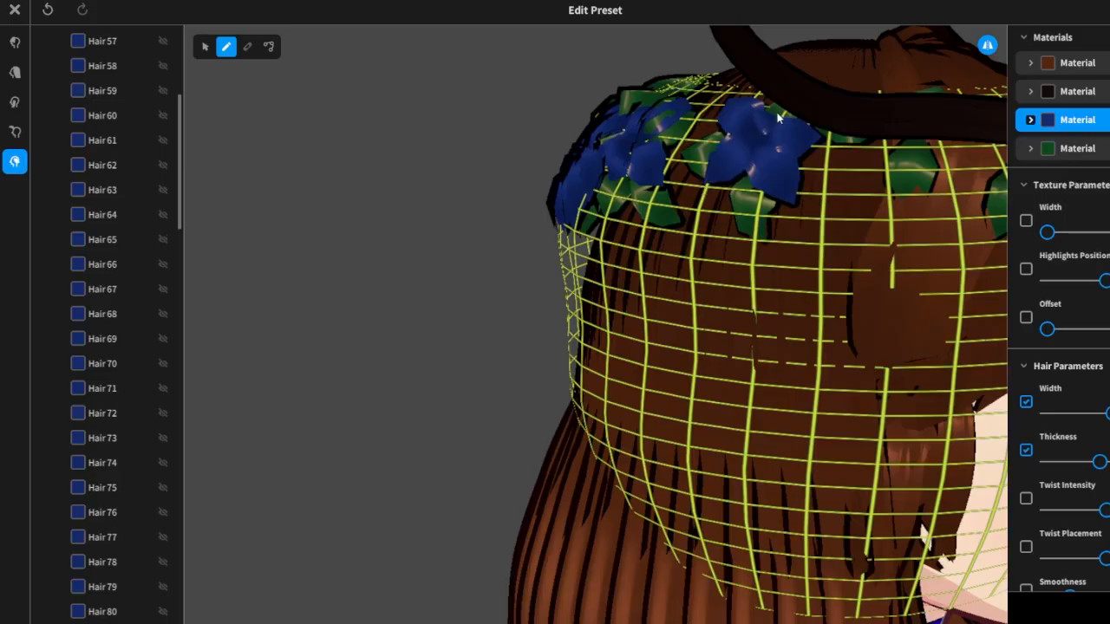
Start a mirrored blue flower beside the horns by drawing petals around the small leaf at their inner side.
{"action": "right_click_drag", "start_coordinate": [791, 128], "coordinate": [801, 274]}
{"action": "left_click_drag", "start_coordinate": [492, 334], "coordinate": [533, 279]}
{"action": "left_click_drag", "start_coordinate": [487, 330], "coordinate": [503, 344]}
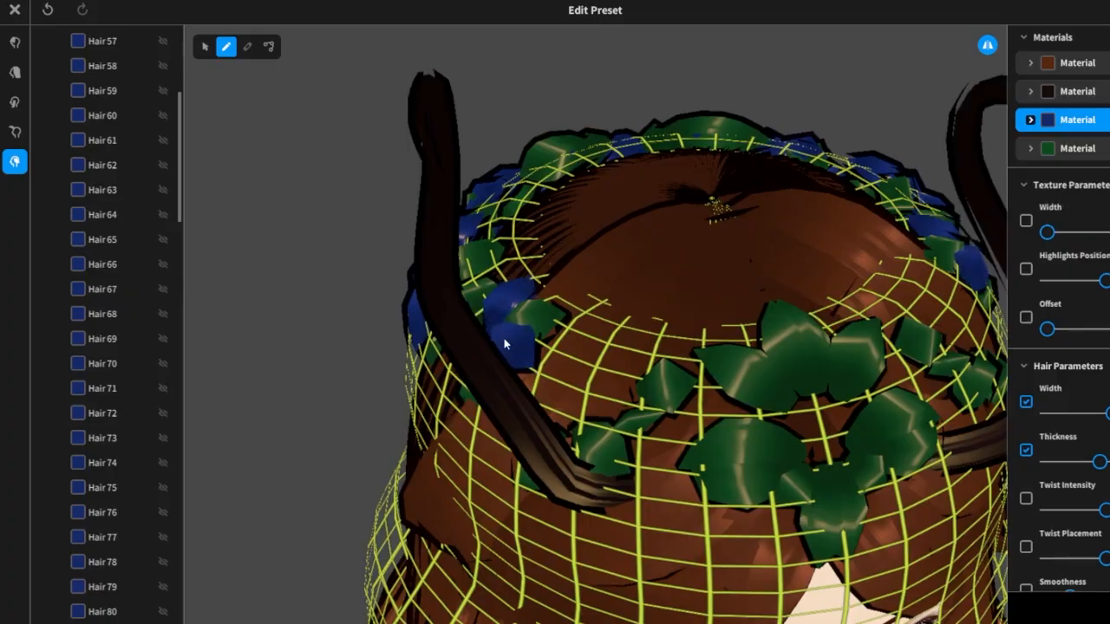
{"action": "right_click_drag", "start_coordinate": [570, 323], "coordinate": [621, 274]}
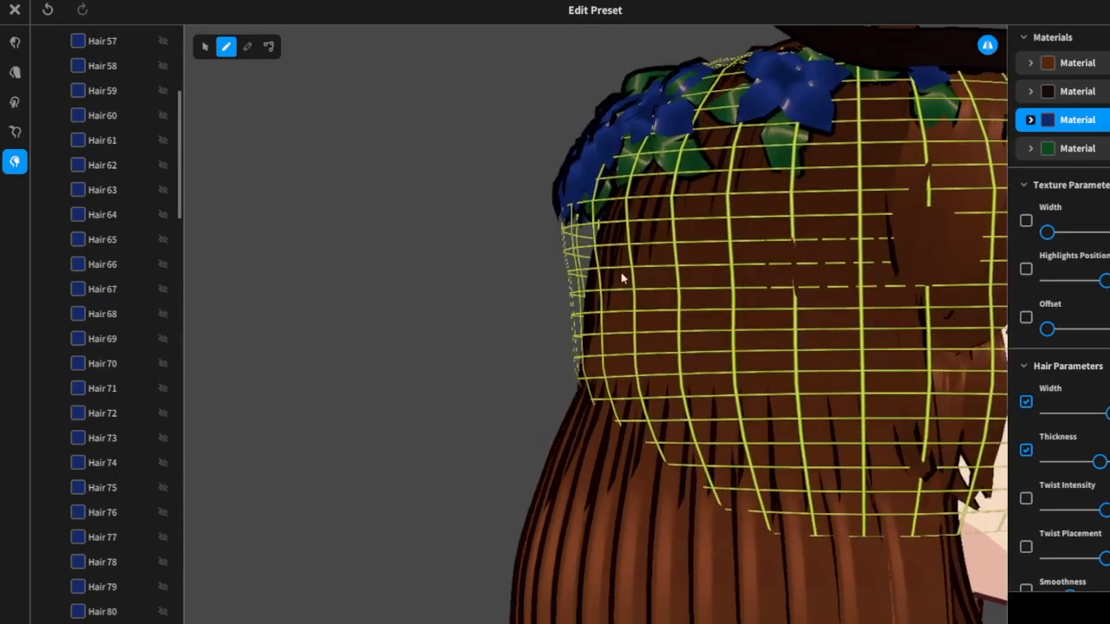
Hide the horns' Freehand Group 1 in the Ahoge category and reselect Freehand Group 3 in Extra.
{"action": "left_click", "coordinate": [14, 133]}
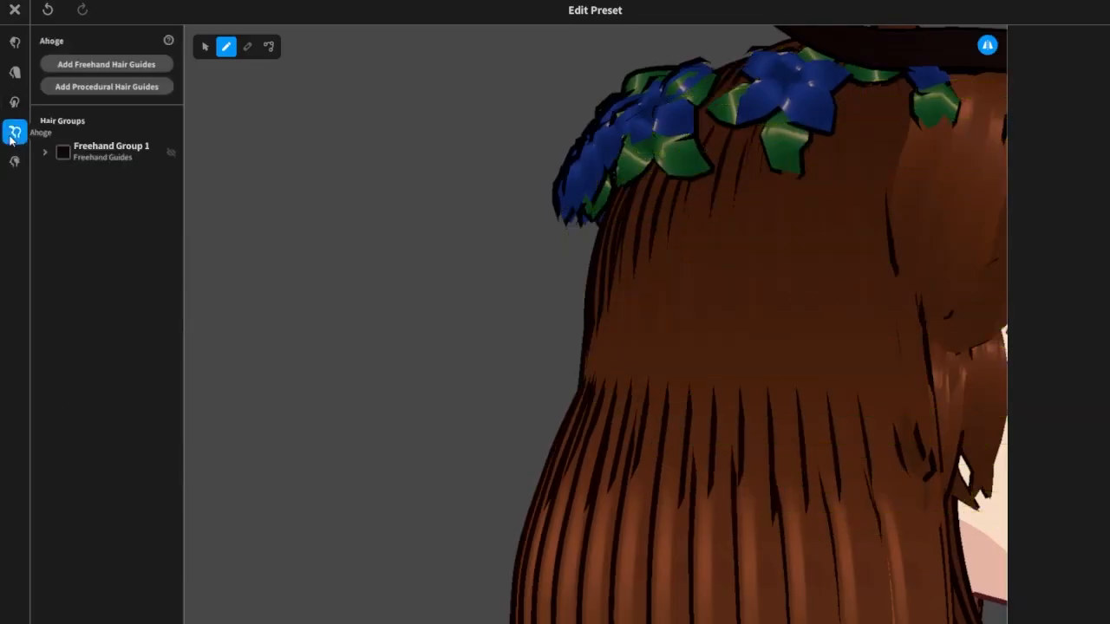
{"action": "left_click", "coordinate": [169, 157]}
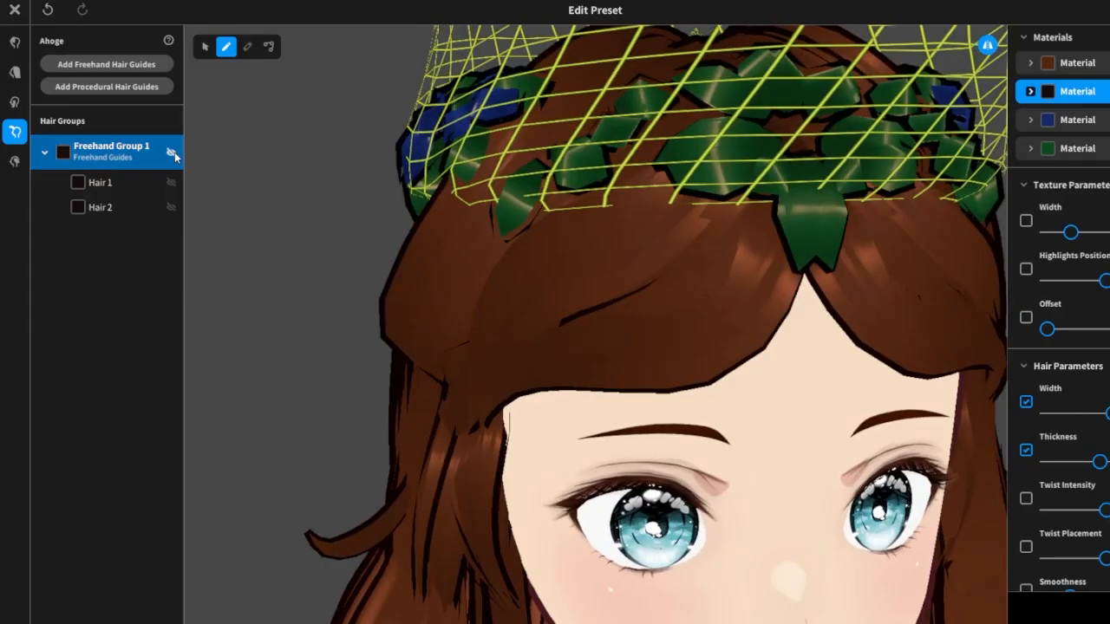
{"action": "left_click", "coordinate": [172, 153]}
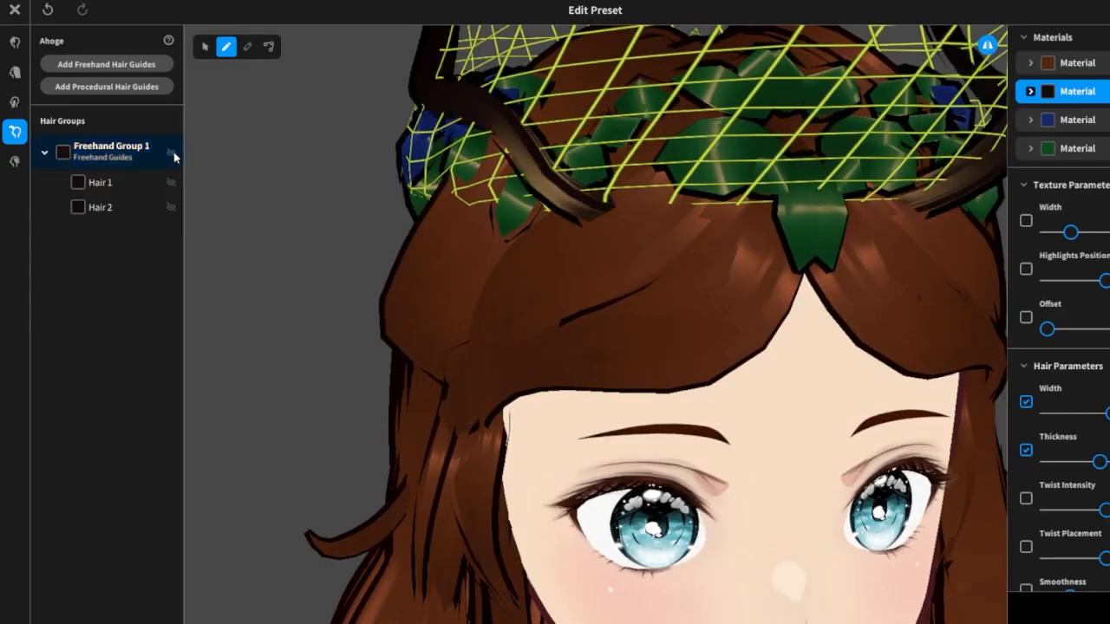
{"action": "left_click", "coordinate": [17, 162]}
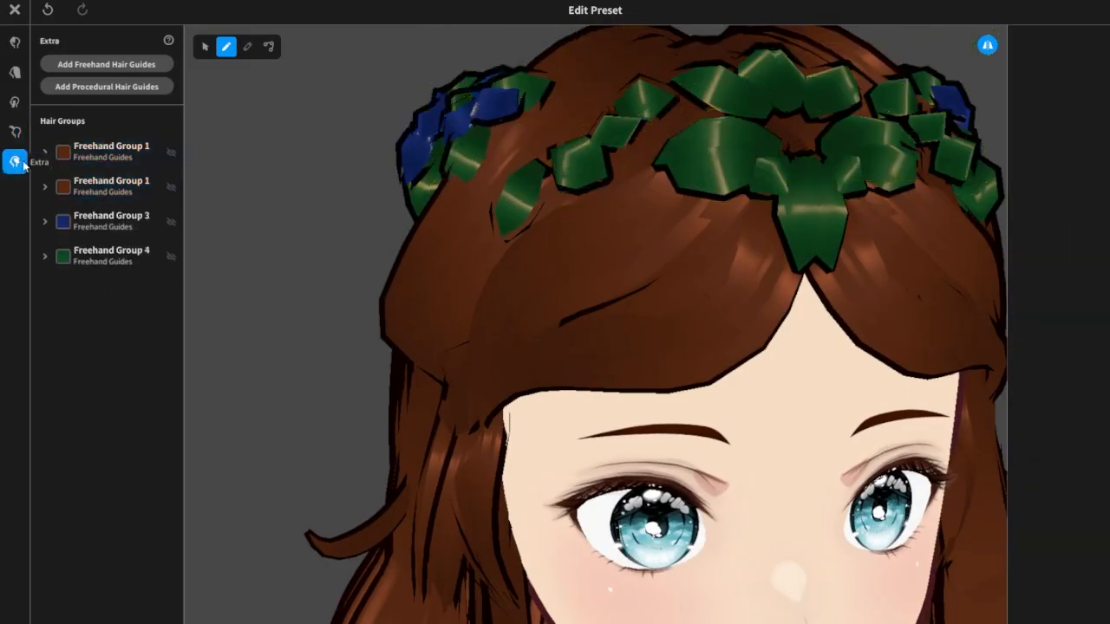
{"action": "left_click", "coordinate": [110, 218]}
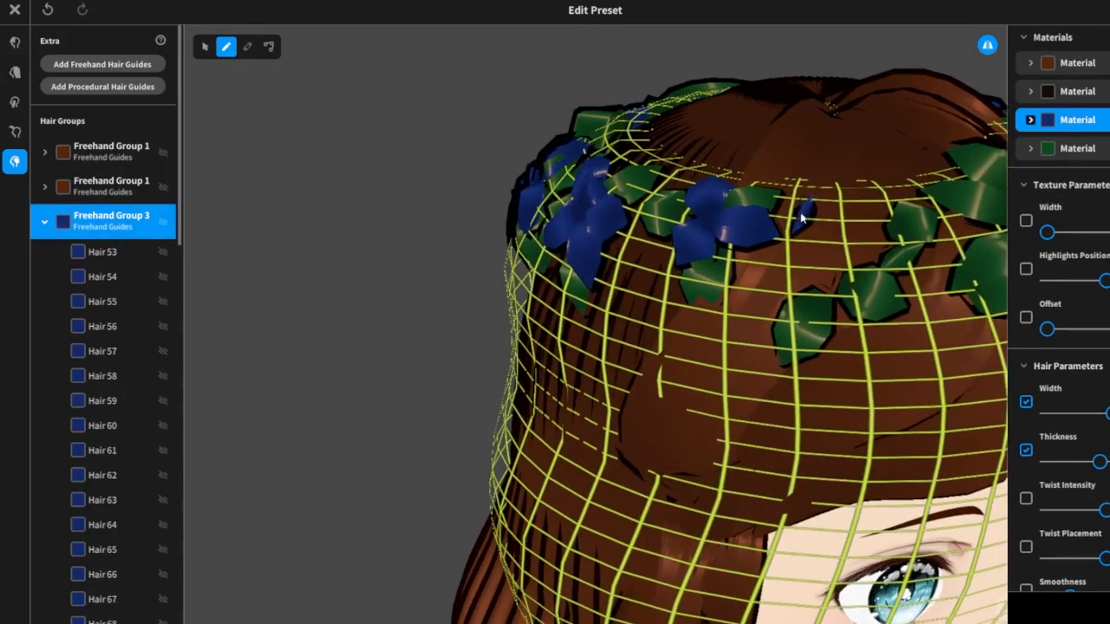
Undo the stray petal and draw a mirrored blue flower over the leaves above the temples.
{"action": "left_click", "coordinate": [48, 9]}
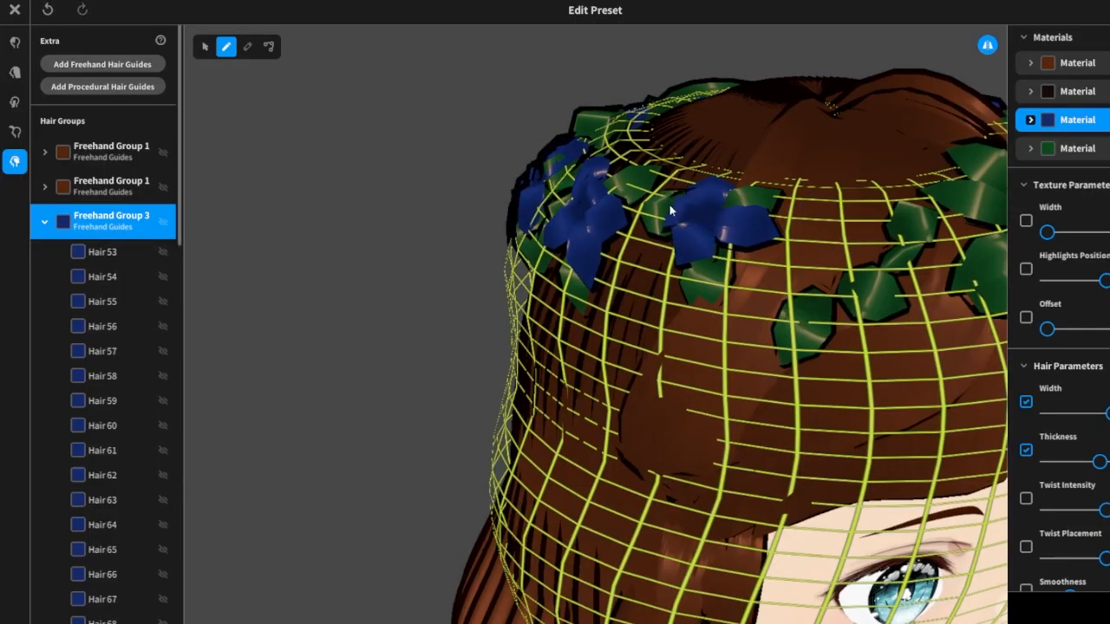
{"action": "right_click_drag", "start_coordinate": [760, 282], "coordinate": [733, 275]}
{"action": "mouse_move", "coordinate": [617, 245]}
{"action": "left_mouse_down"}
{"action": "mouse_move", "coordinate": [657, 207]}
{"action": "mouse_move", "coordinate": [630, 236]}
{"action": "mouse_move", "coordinate": [565, 213]}
{"action": "mouse_move", "coordinate": [615, 239]}
{"action": "mouse_move", "coordinate": [617, 279]}
{"action": "mouse_move", "coordinate": [637, 295]}
{"action": "left_mouse_up"}
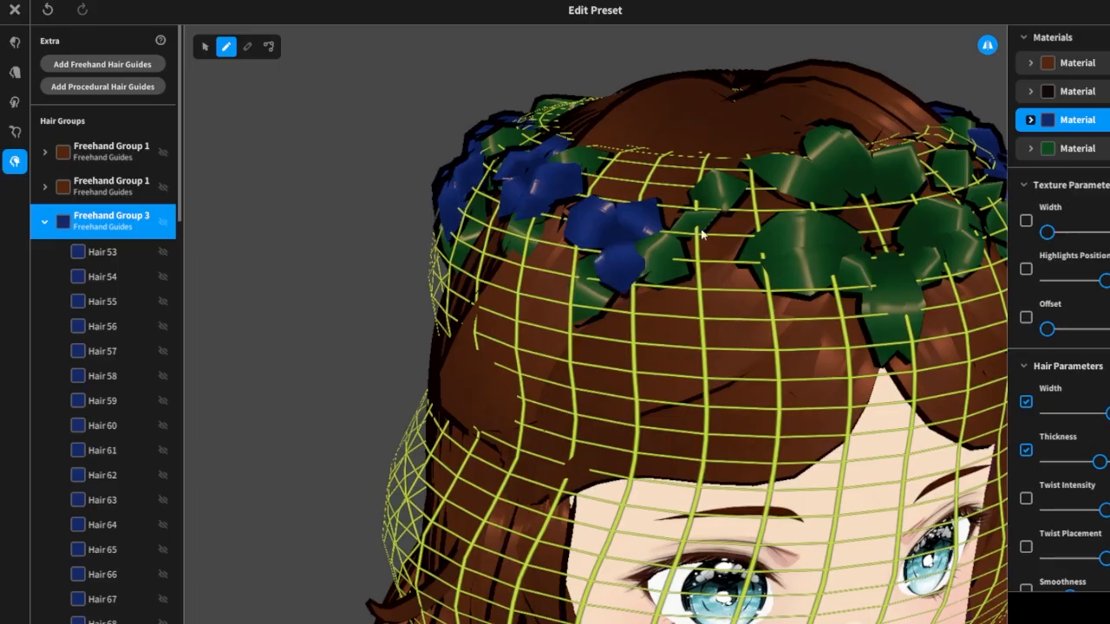
Draw a small mirrored blue flower over the upper leaves between the temple flowers and the front leaf cluster.
{"action": "mouse_move", "coordinate": [702, 207]}
{"action": "left_mouse_down"}
{"action": "mouse_move", "coordinate": [649, 168]}
{"action": "mouse_move", "coordinate": [687, 224]}
{"action": "mouse_move", "coordinate": [672, 204]}
{"action": "mouse_move", "coordinate": [674, 236]}
{"action": "left_mouse_up"}
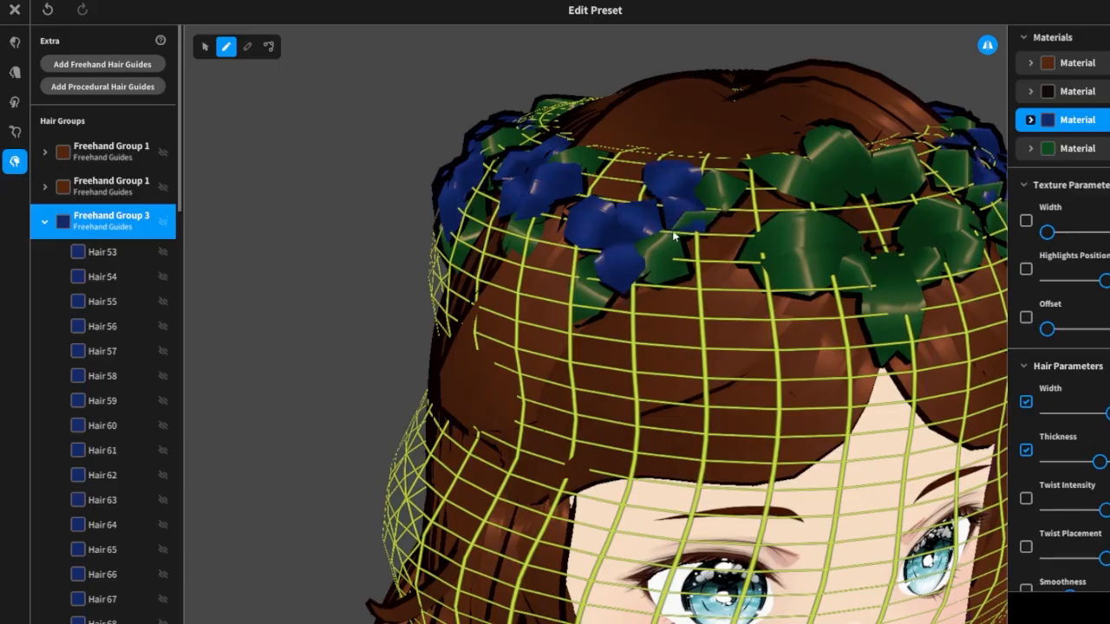
{"action": "left_click_drag", "start_coordinate": [693, 191], "coordinate": [706, 168]}
{"action": "left_click_drag", "start_coordinate": [717, 205], "coordinate": [730, 227]}
{"action": "right_click_drag", "start_coordinate": [720, 253], "coordinate": [703, 254]}
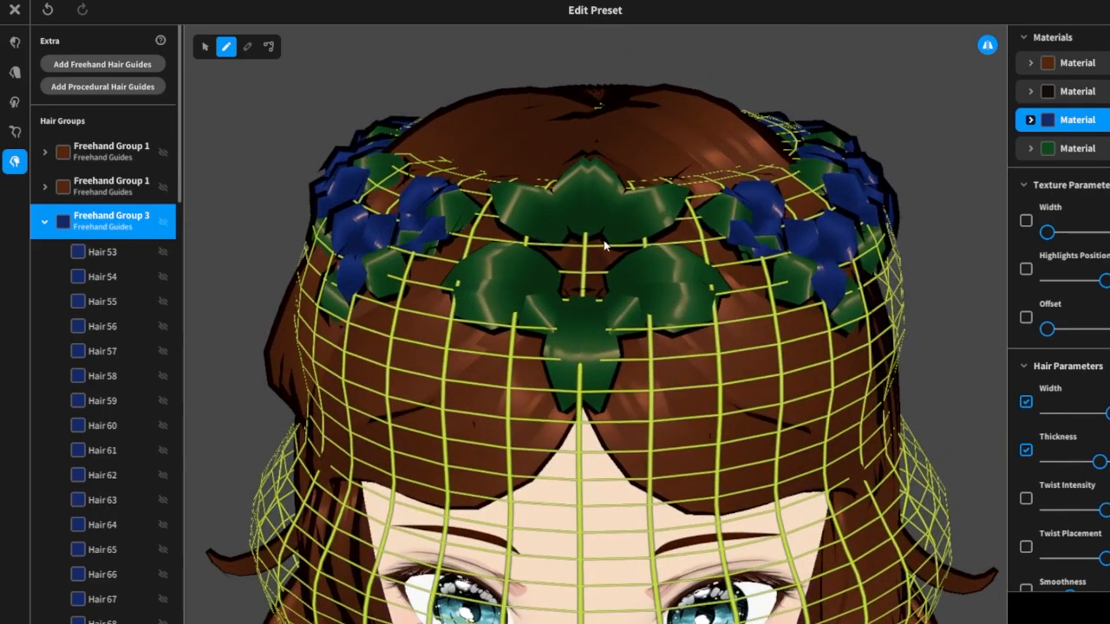
Undo the oversized front petals and draw a large layered blue flower at the center of the front leaf cluster.
{"action": "mouse_move", "coordinate": [595, 238]}
{"action": "left_mouse_down"}
{"action": "mouse_move", "coordinate": [668, 174]}
{"action": "mouse_move", "coordinate": [703, 208]}
{"action": "mouse_move", "coordinate": [641, 256]}
{"action": "left_mouse_up"}
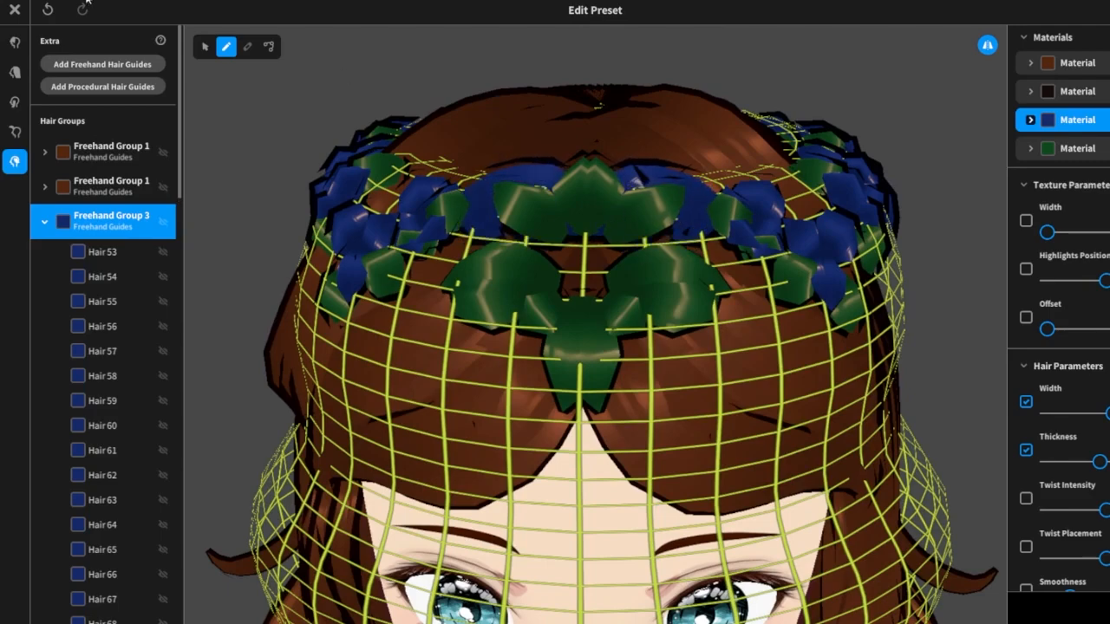
{"action": "left_click", "coordinate": [48, 9]}
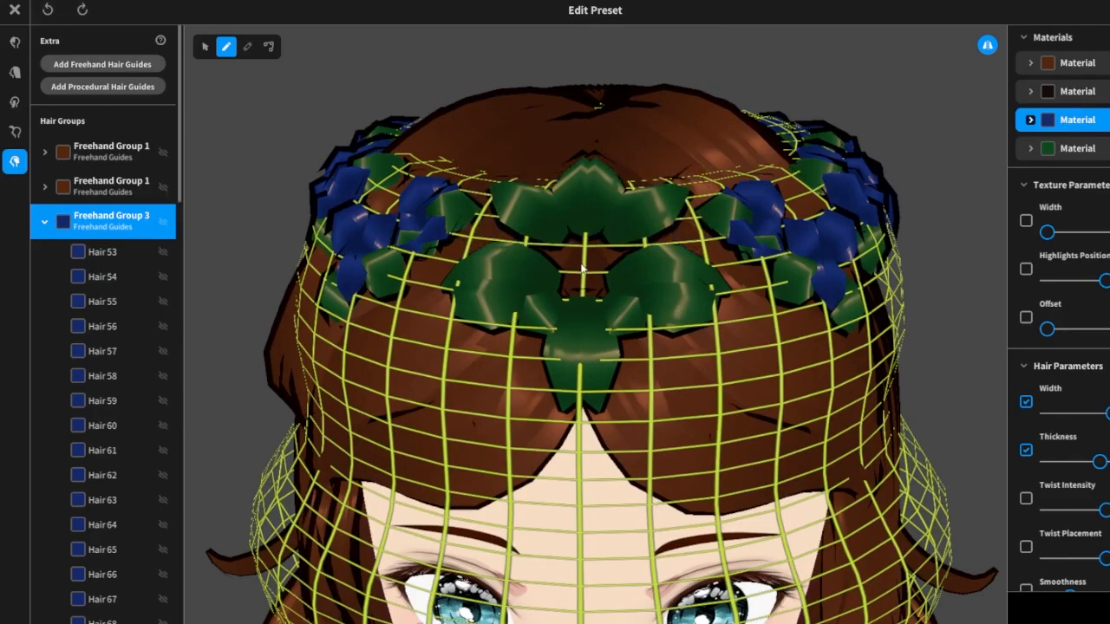
{"action": "mouse_move", "coordinate": [581, 270]}
{"action": "left_mouse_down"}
{"action": "mouse_move", "coordinate": [607, 218]}
{"action": "mouse_move", "coordinate": [618, 265]}
{"action": "mouse_move", "coordinate": [645, 297]}
{"action": "mouse_move", "coordinate": [614, 324]}
{"action": "left_mouse_up"}
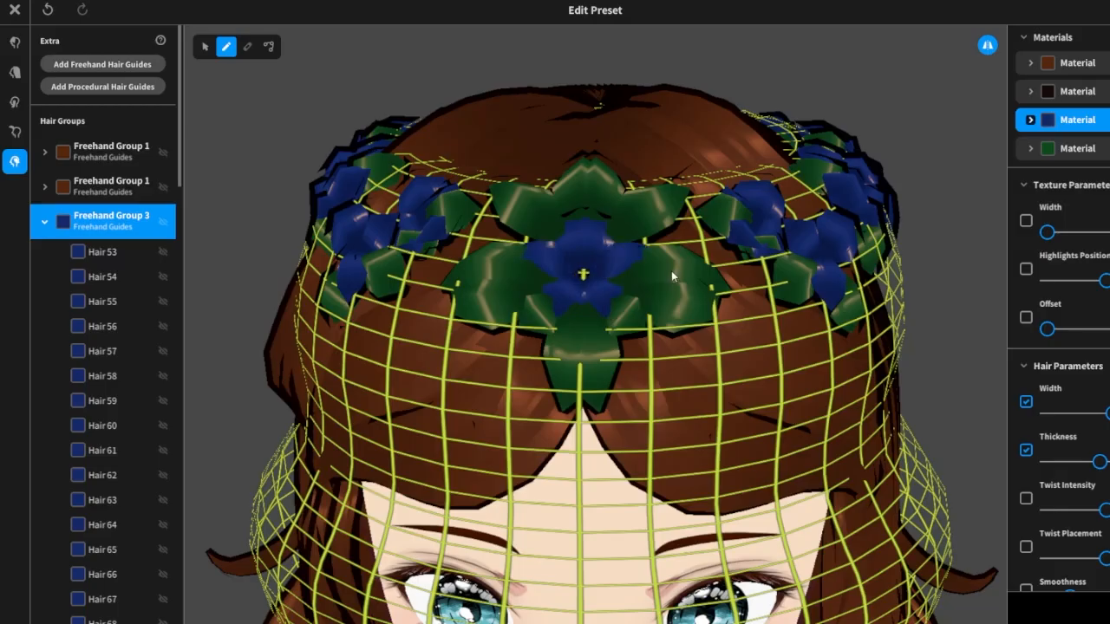
{"action": "left_click_drag", "start_coordinate": [585, 269], "coordinate": [668, 236]}
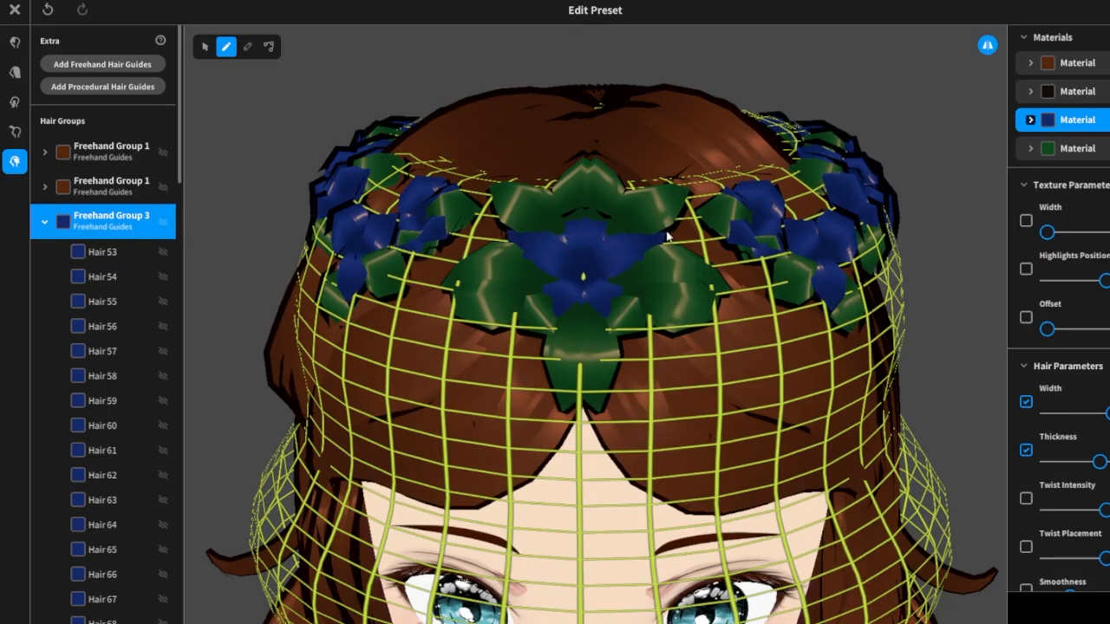
{"action": "mouse_move", "coordinate": [595, 274]}
{"action": "left_mouse_down"}
{"action": "mouse_move", "coordinate": [671, 299]}
{"action": "mouse_move", "coordinate": [665, 318]}
{"action": "left_mouse_up"}
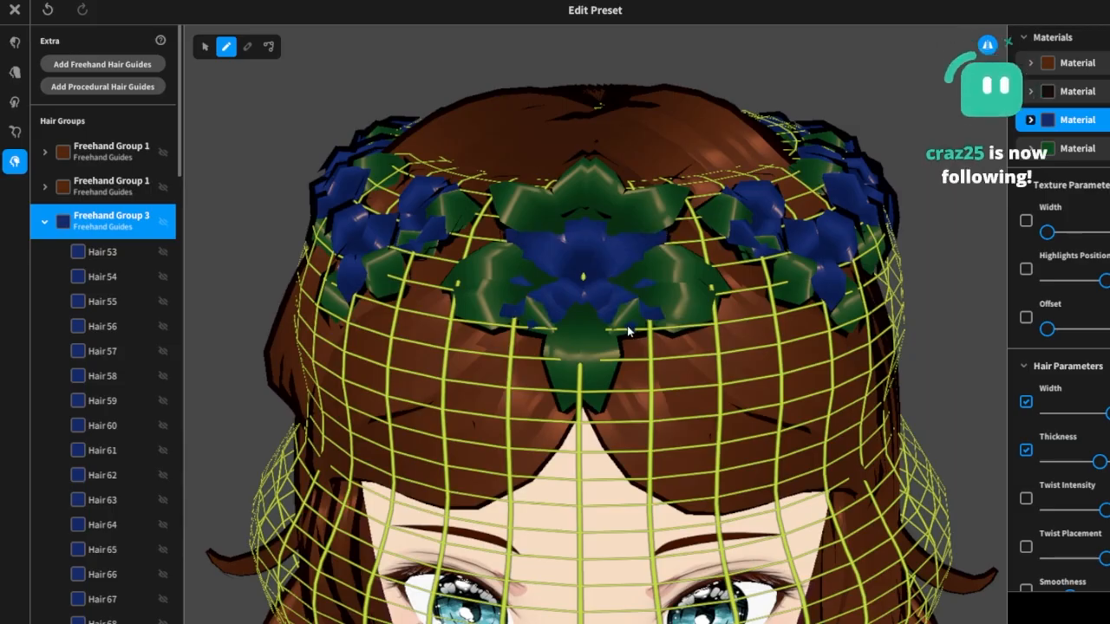
{"action": "left_click_drag", "start_coordinate": [584, 277], "coordinate": [626, 350]}
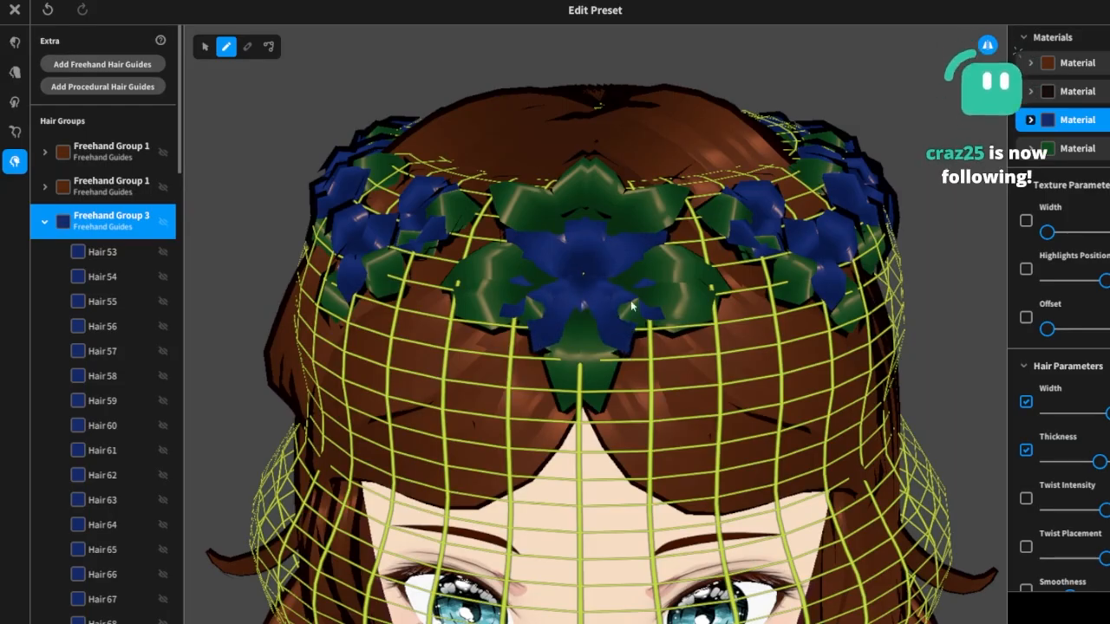
{"action": "left_click_drag", "start_coordinate": [607, 225], "coordinate": [631, 182]}
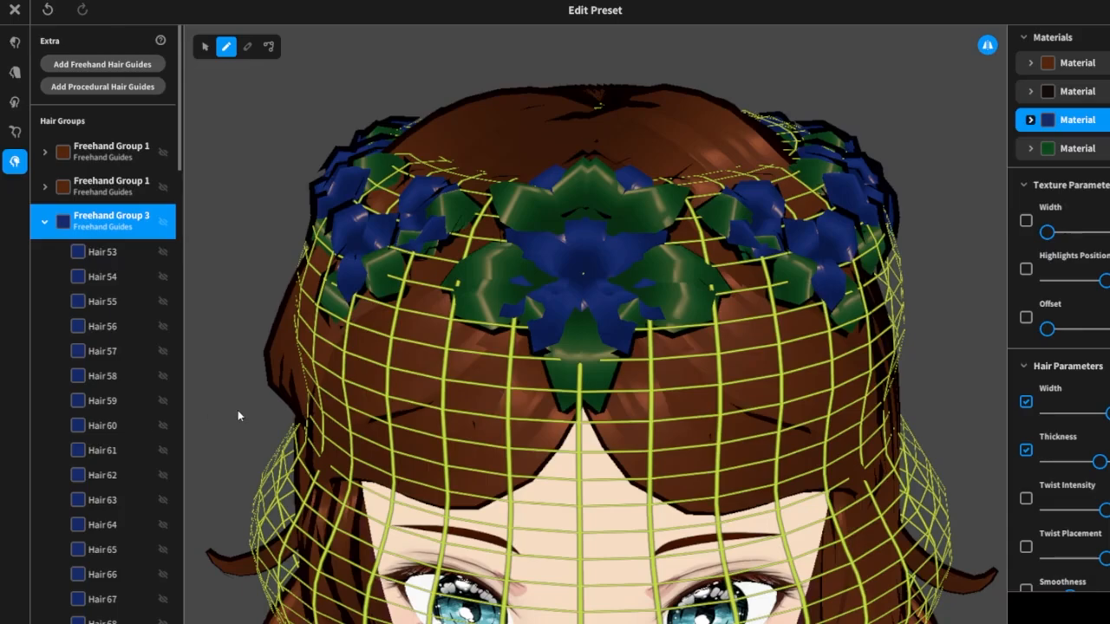
Examine the flower wreath from the front, side and back, with the guide mesh deselected.
{"action": "mouse_move", "coordinate": [734, 357]}
{"action": "right_mouse_down"}
{"action": "mouse_move", "coordinate": [726, 344]}
{"action": "mouse_move", "coordinate": [743, 362]}
{"action": "mouse_move", "coordinate": [733, 351]}
{"action": "right_mouse_up"}
{"action": "scroll", "coordinate": [748, 328], "scroll_direction": "down", "scroll_amount": 3}
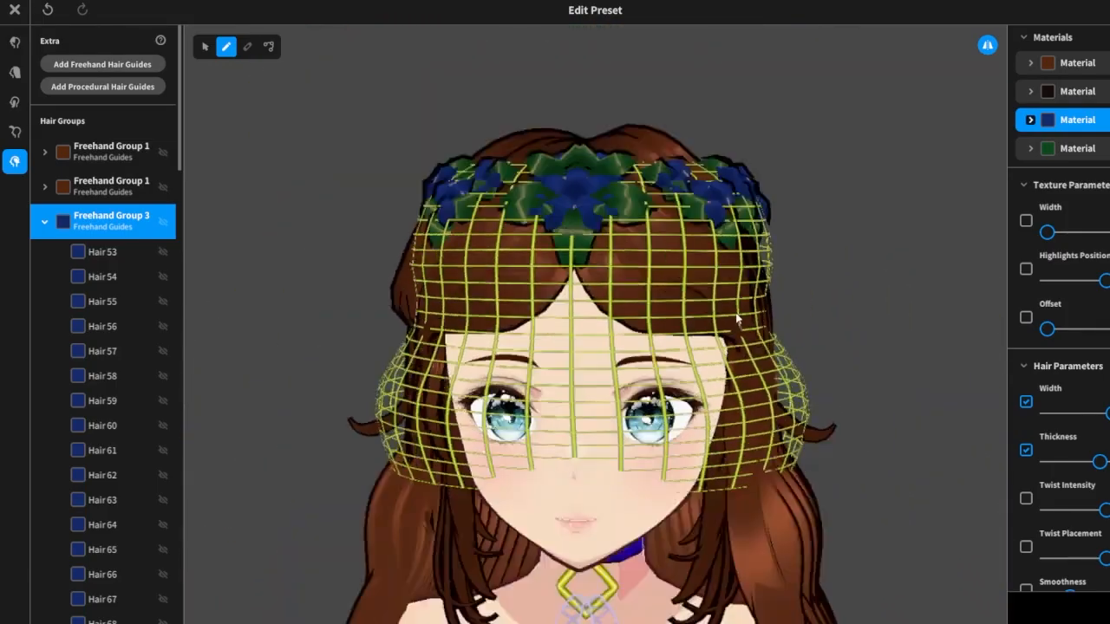
{"action": "right_click_drag", "start_coordinate": [825, 308], "coordinate": [835, 315]}
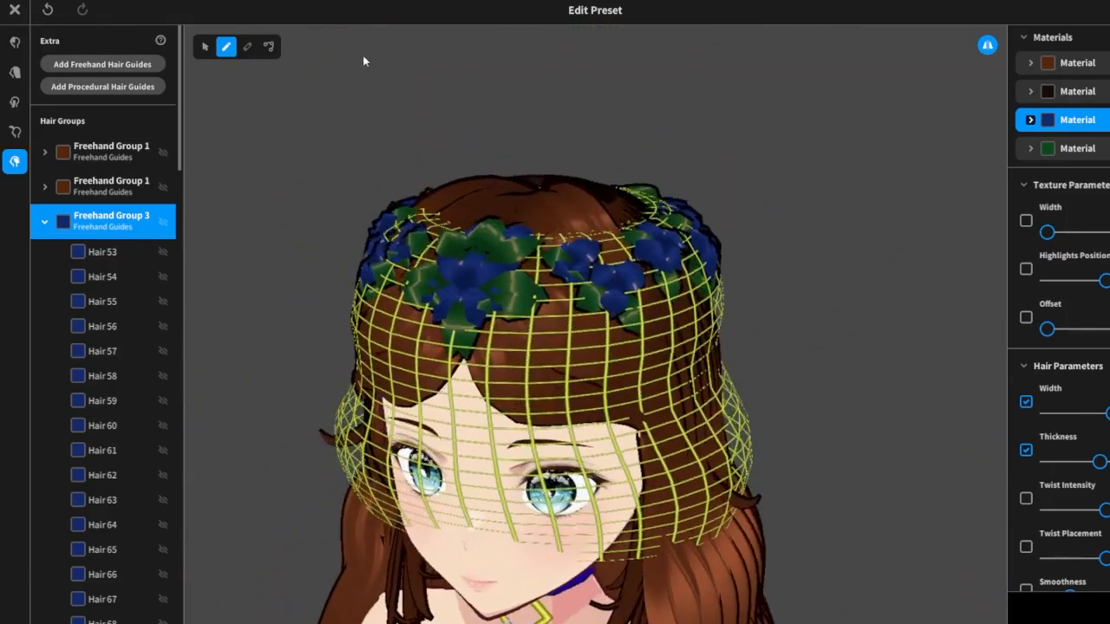
{"action": "left_click", "coordinate": [205, 47]}
{"action": "right_click_drag", "start_coordinate": [816, 289], "coordinate": [683, 283]}
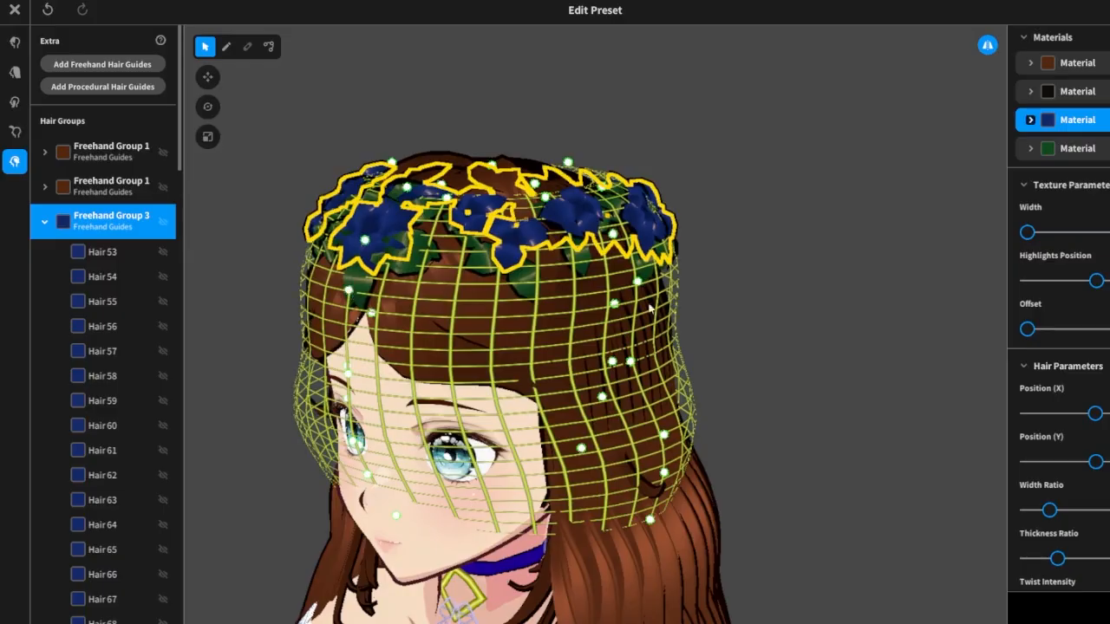
{"action": "left_click", "coordinate": [788, 286]}
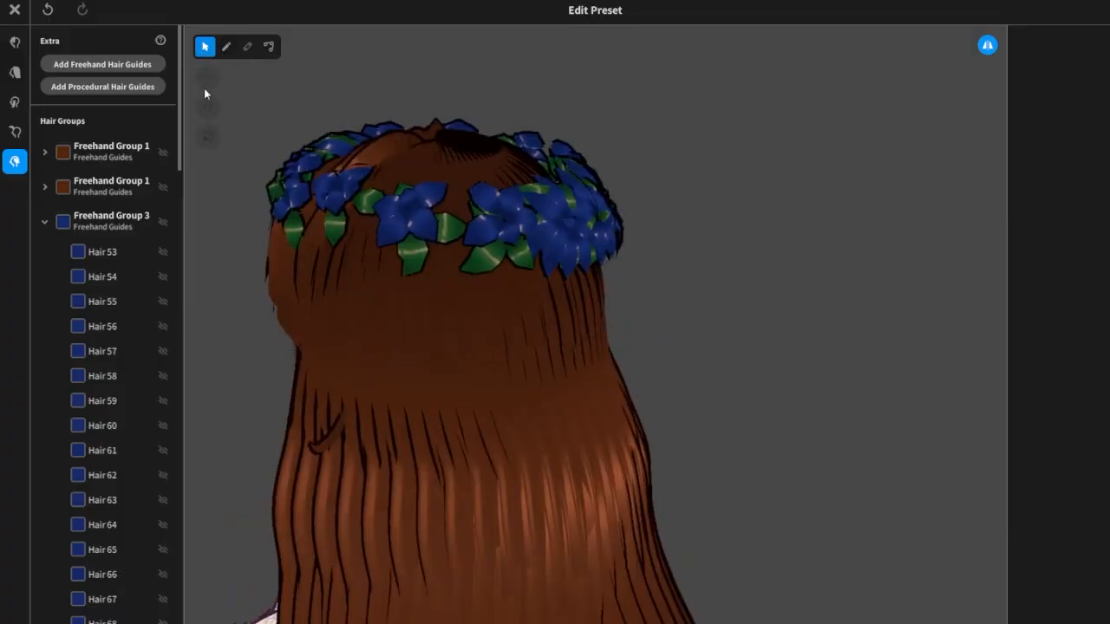
Examine the blue flower group and the green leaf group around the head with their guide meshes shown, then deselected.
{"action": "left_click", "coordinate": [149, 227]}
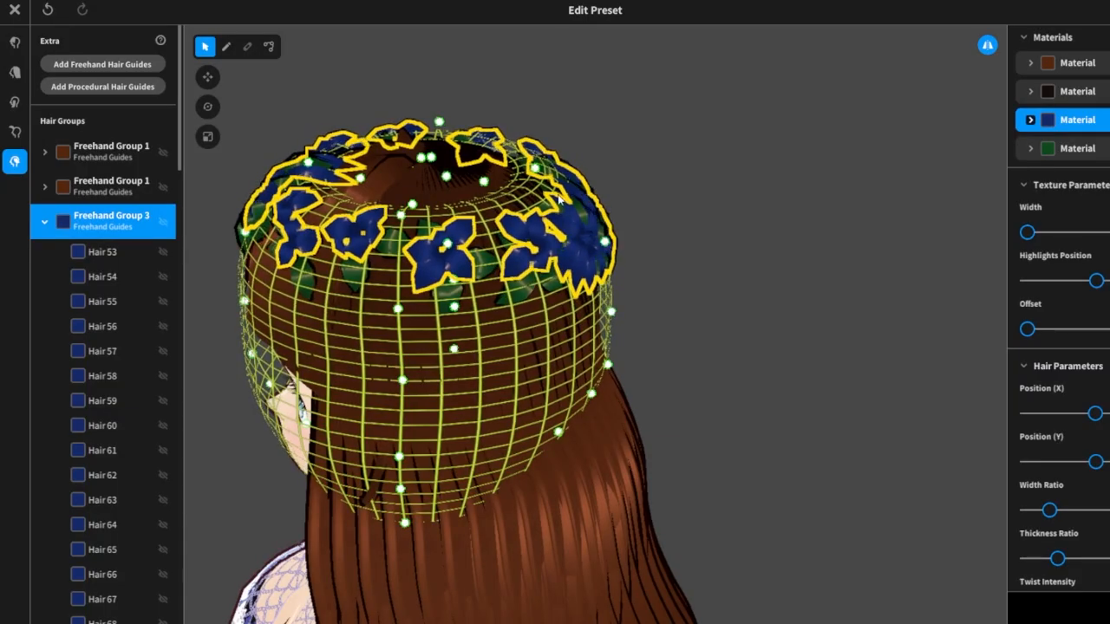
{"action": "right_click_drag", "start_coordinate": [559, 197], "coordinate": [695, 179]}
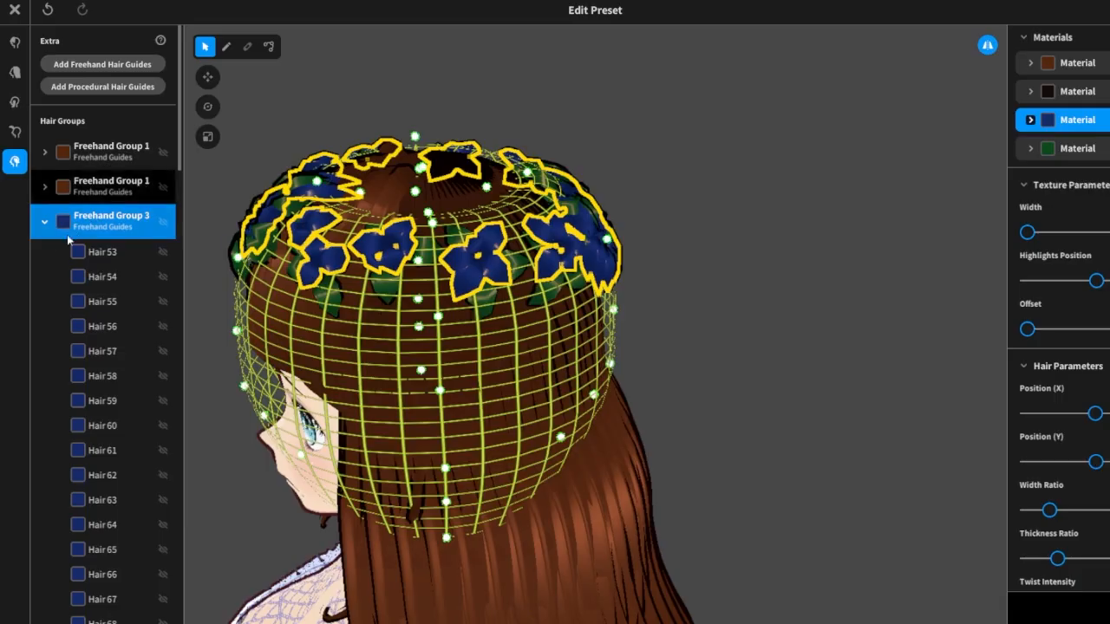
{"action": "left_click", "coordinate": [44, 222]}
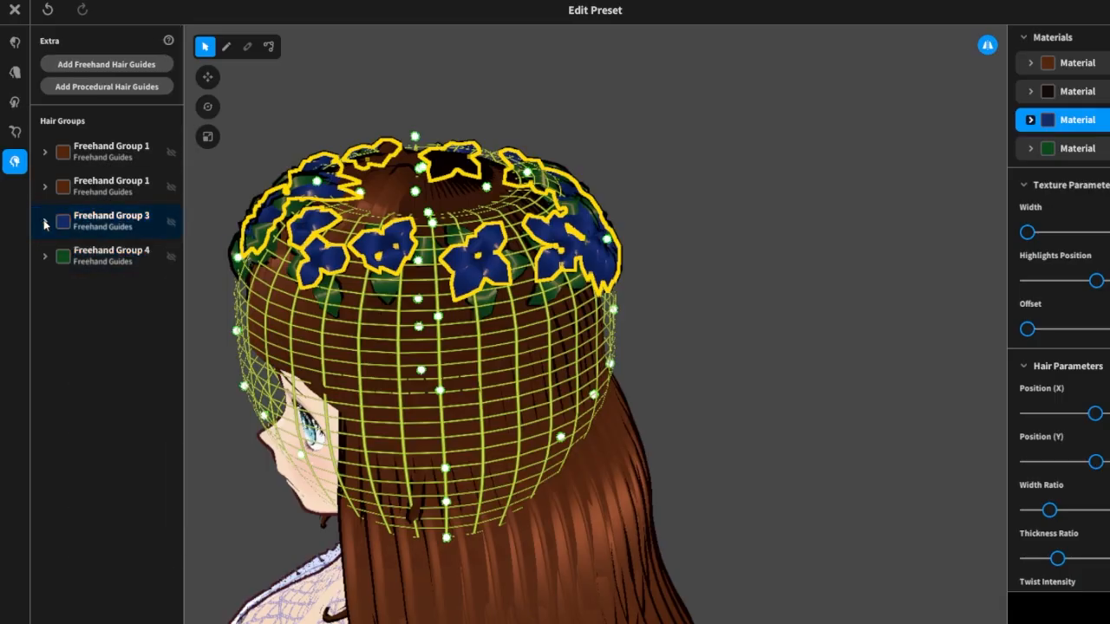
{"action": "left_click", "coordinate": [97, 269]}
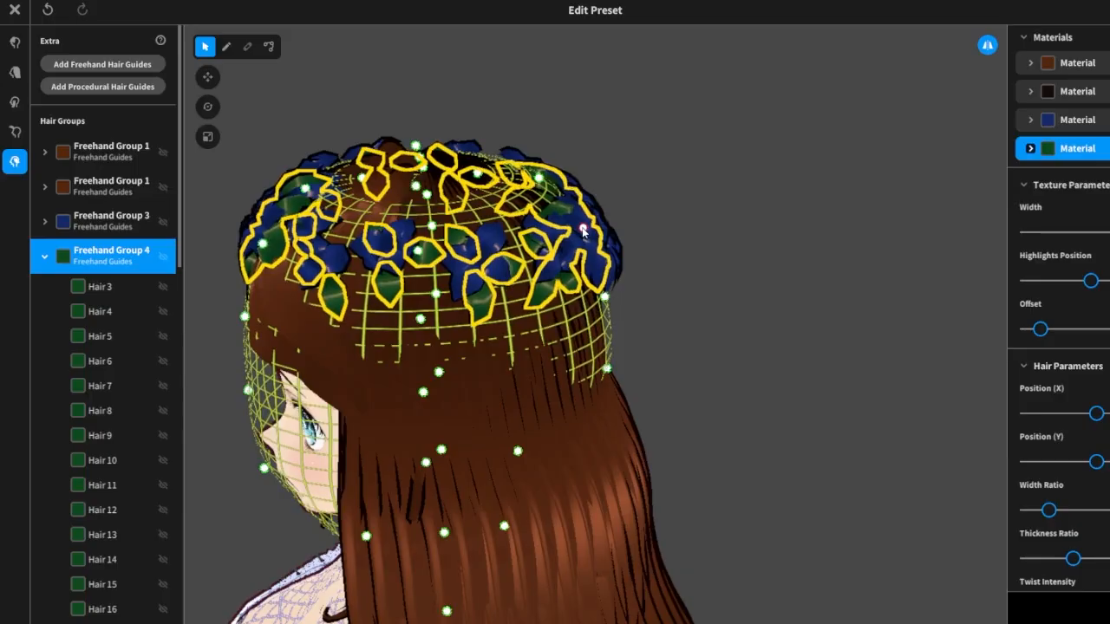
{"action": "right_click_drag", "start_coordinate": [693, 233], "coordinate": [523, 222]}
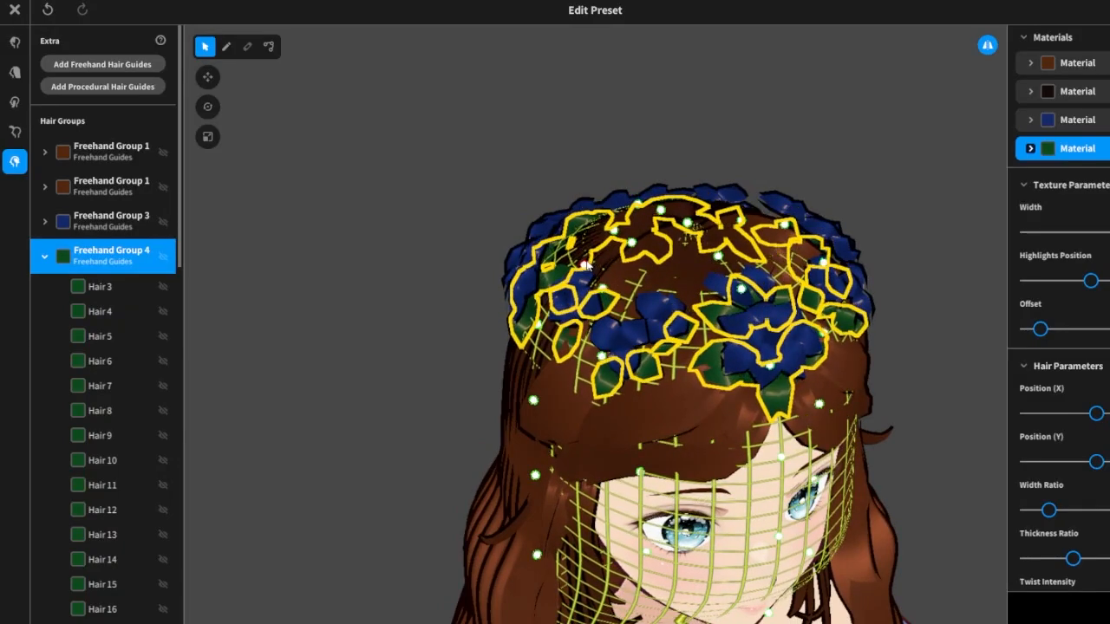
{"action": "mouse_move", "coordinate": [862, 228]}
{"action": "right_mouse_down"}
{"action": "mouse_move", "coordinate": [910, 219]}
{"action": "mouse_move", "coordinate": [894, 210]}
{"action": "mouse_move", "coordinate": [848, 218]}
{"action": "right_mouse_up"}
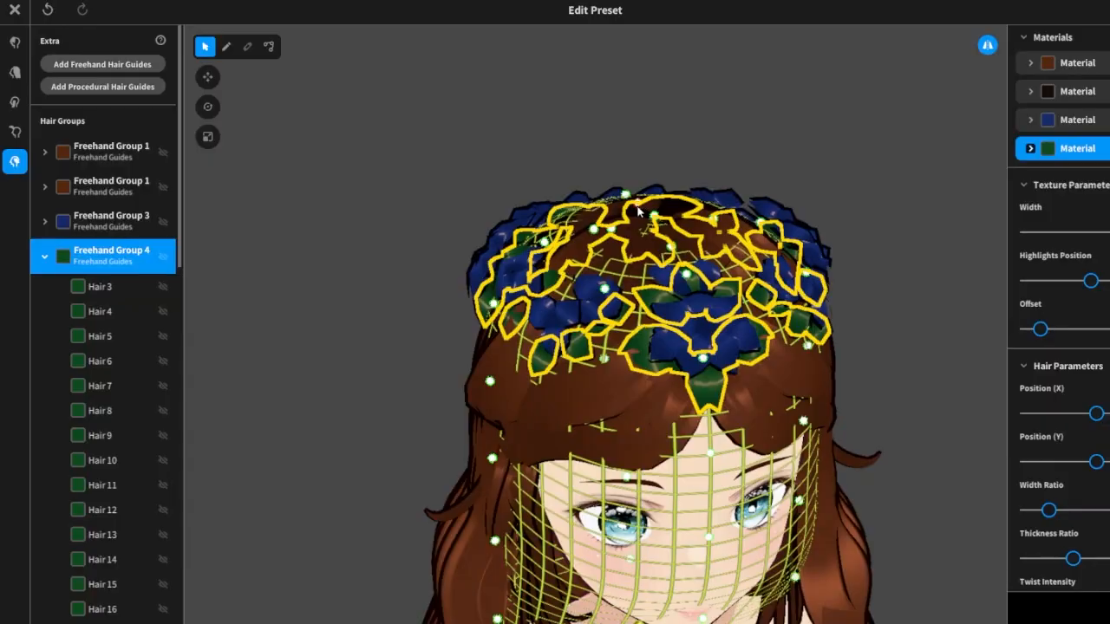
{"action": "mouse_move", "coordinate": [818, 183]}
{"action": "right_mouse_down"}
{"action": "mouse_move", "coordinate": [760, 177]}
{"action": "mouse_move", "coordinate": [806, 221]}
{"action": "right_mouse_up"}
{"action": "left_click", "coordinate": [818, 235]}
{"action": "mouse_move", "coordinate": [802, 263]}
{"action": "right_mouse_down"}
{"action": "mouse_move", "coordinate": [725, 226]}
{"action": "mouse_move", "coordinate": [606, 283]}
{"action": "mouse_move", "coordinate": [503, 248]}
{"action": "mouse_move", "coordinate": [523, 263]}
{"action": "right_mouse_up"}
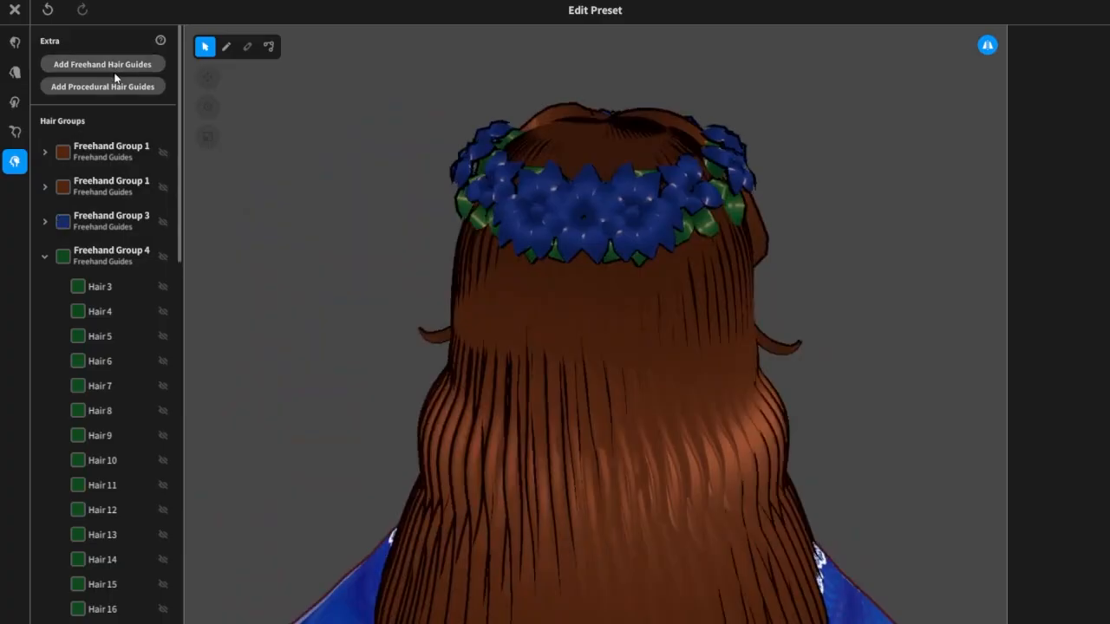
Add a new freehand hair guide group, collapse the green leaf group's hair list and select the new group.
{"action": "scroll", "coordinate": [119, 264], "scroll_direction": "down", "scroll_amount": 3}
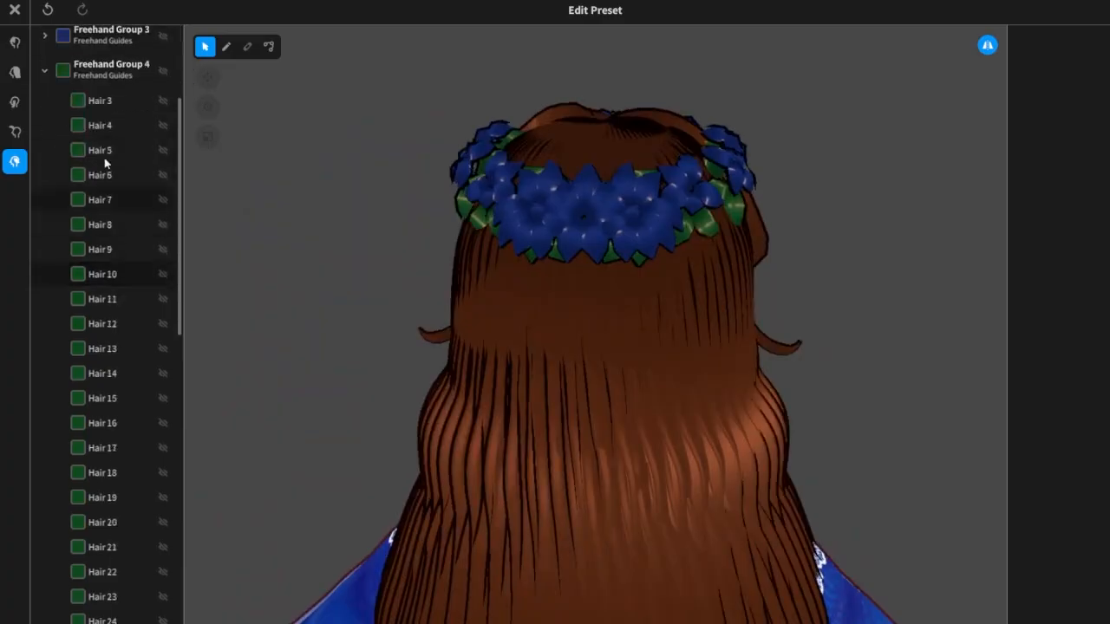
{"action": "left_click", "coordinate": [43, 74]}
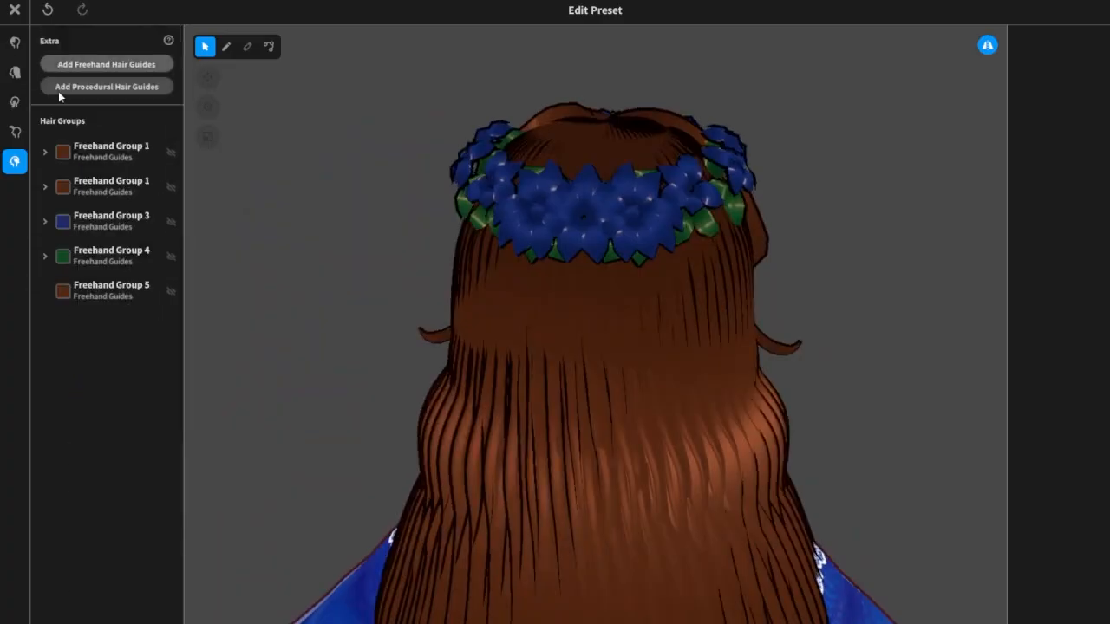
{"action": "left_click", "coordinate": [109, 288]}
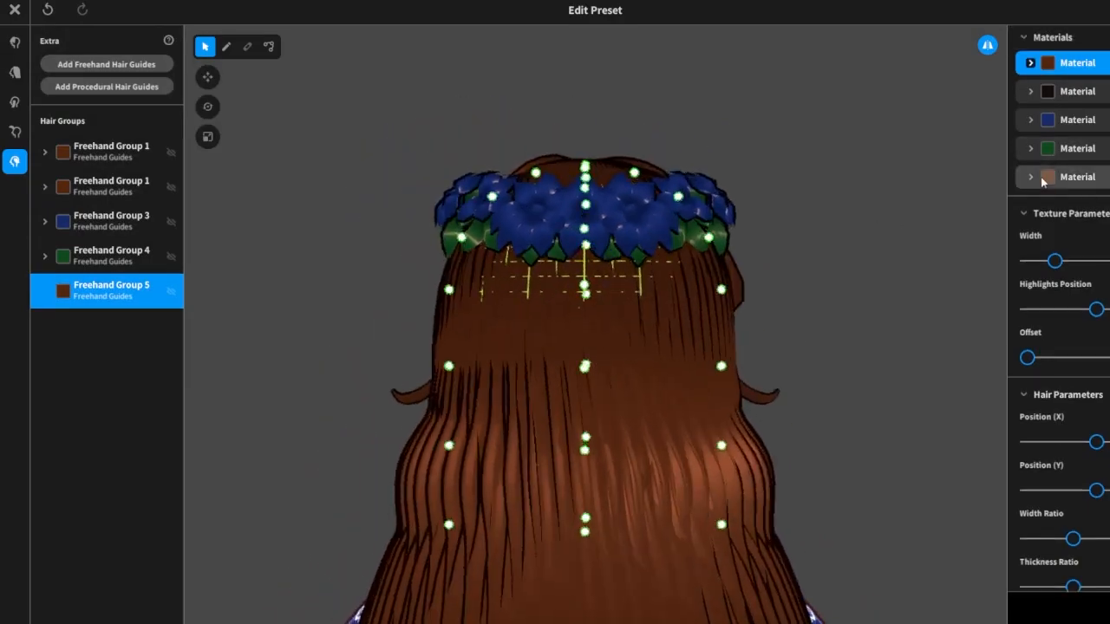
Assign the unused light brown material to the new hair group and set its main color to yellow #FFCA5A.
{"action": "left_click", "coordinate": [1047, 179]}
{"action": "left_click", "coordinate": [1030, 177]}
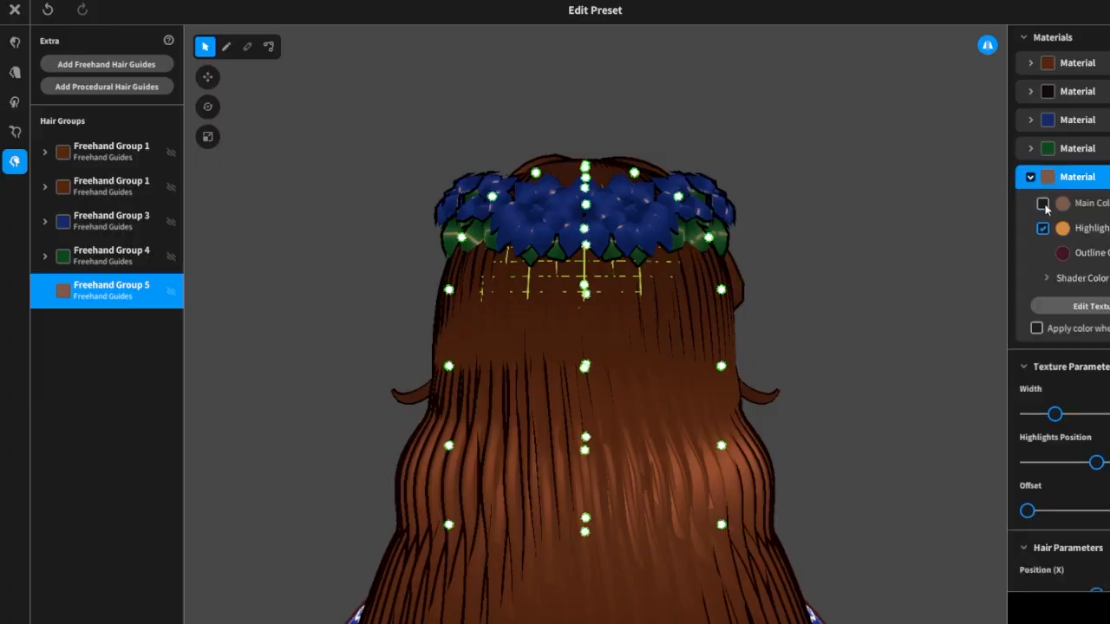
{"action": "left_click", "coordinate": [1063, 204]}
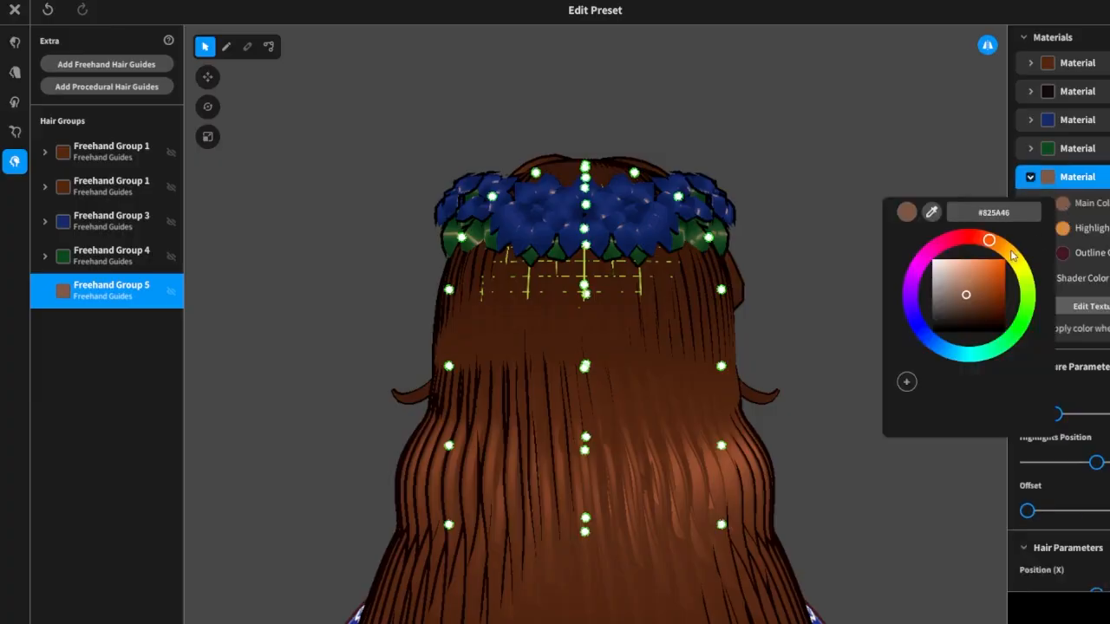
{"action": "mouse_move", "coordinate": [1013, 256]}
{"action": "left_mouse_down"}
{"action": "mouse_move", "coordinate": [993, 276]}
{"action": "mouse_move", "coordinate": [979, 260]}
{"action": "left_mouse_up"}
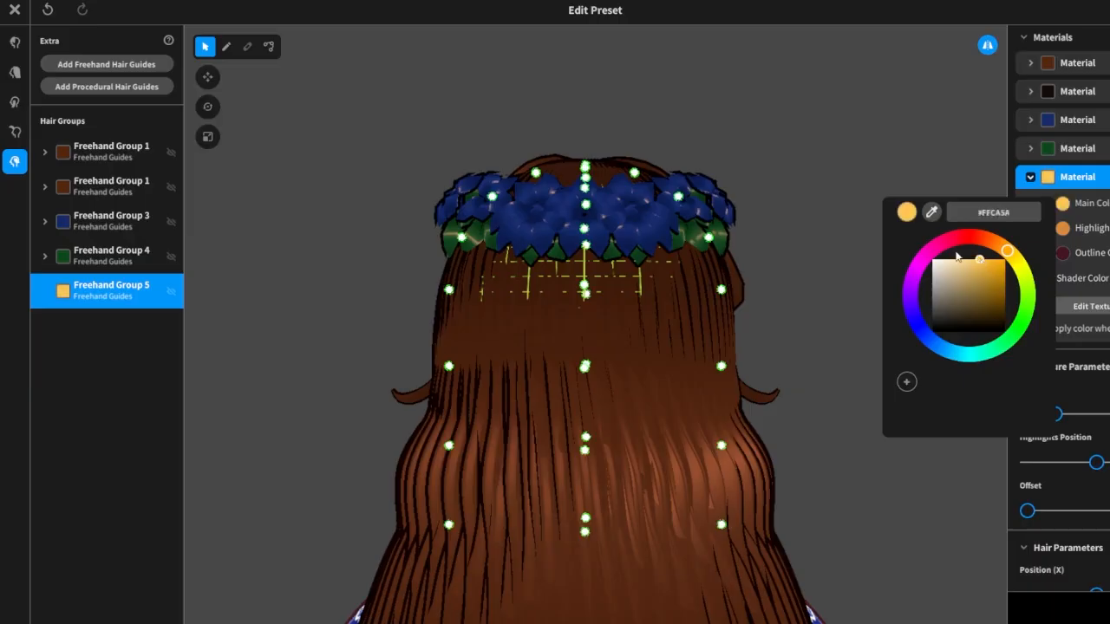
{"action": "left_click", "coordinate": [804, 267]}
Pull the yellow group's guide mesh outward at the back of the head, around the flower wreath.
{"action": "scroll", "coordinate": [848, 246], "scroll_direction": "up", "scroll_amount": 4}
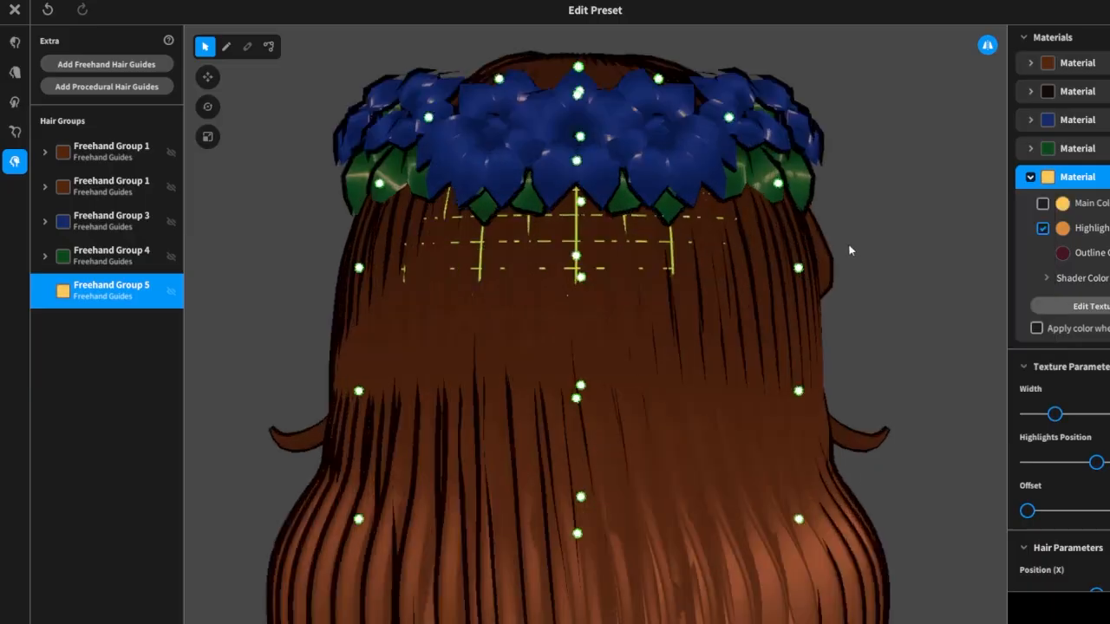
{"action": "scroll", "coordinate": [850, 245], "scroll_direction": "down", "scroll_amount": 3}
{"action": "right_click_drag", "start_coordinate": [871, 234], "coordinate": [486, 104]}
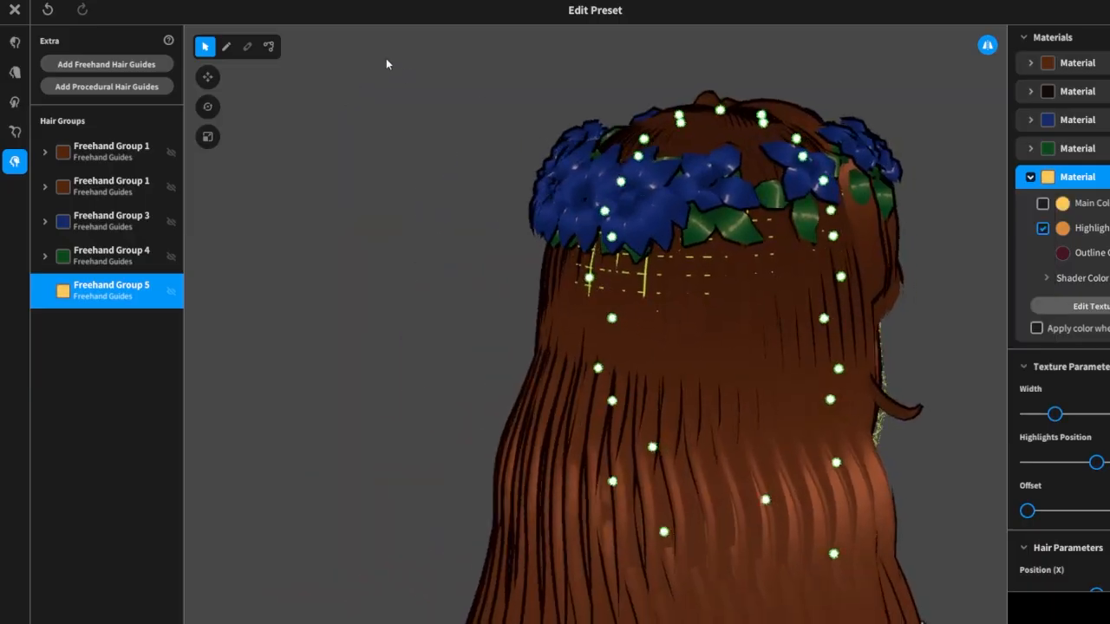
{"action": "right_click", "coordinate": [121, 291]}
{"action": "left_click", "coordinate": [208, 51]}
{"action": "left_click", "coordinate": [598, 212]}
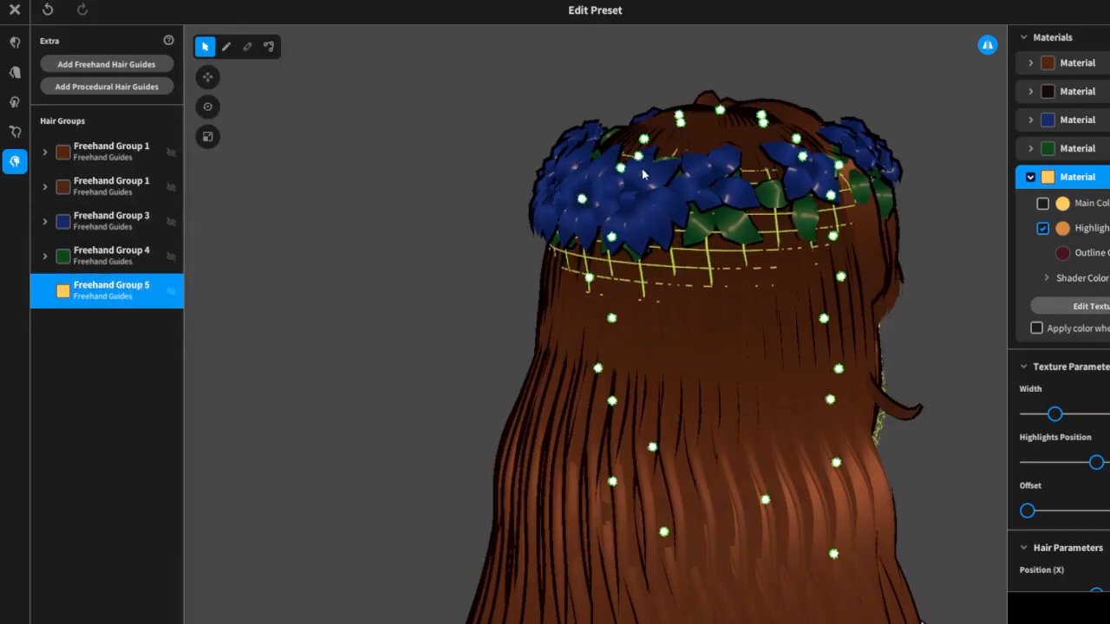
{"action": "left_click_drag", "start_coordinate": [604, 164], "coordinate": [601, 161]}
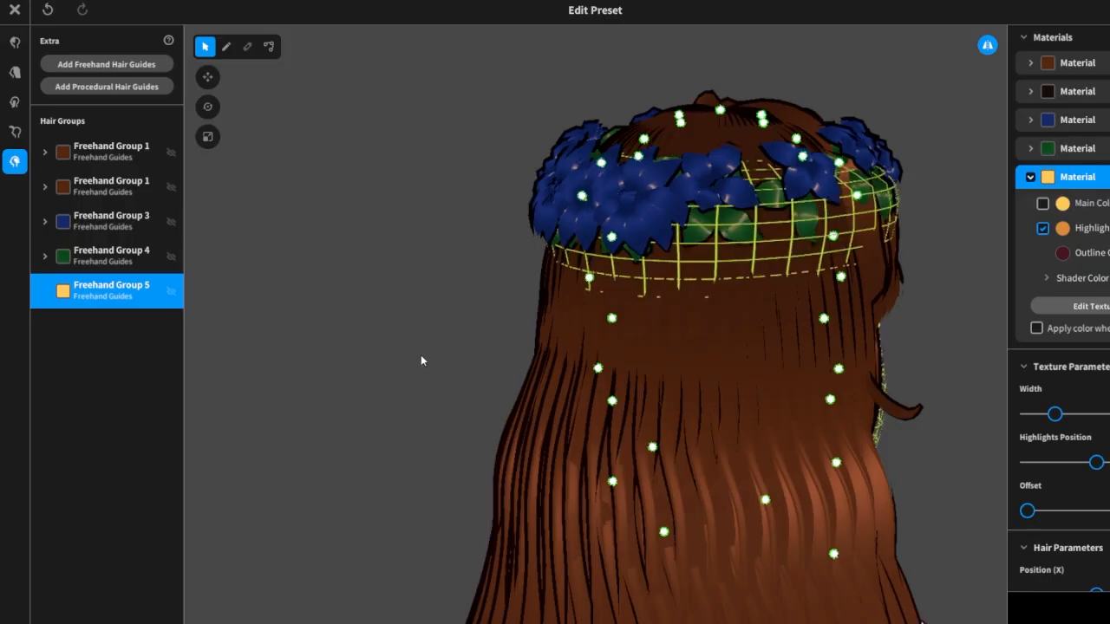
Pull the yellow group's guide mesh outward above the forehead, over the front flower cluster.
{"action": "mouse_move", "coordinate": [422, 356]}
{"action": "right_mouse_down"}
{"action": "mouse_move", "coordinate": [384, 338]}
{"action": "mouse_move", "coordinate": [410, 344]}
{"action": "right_mouse_up"}
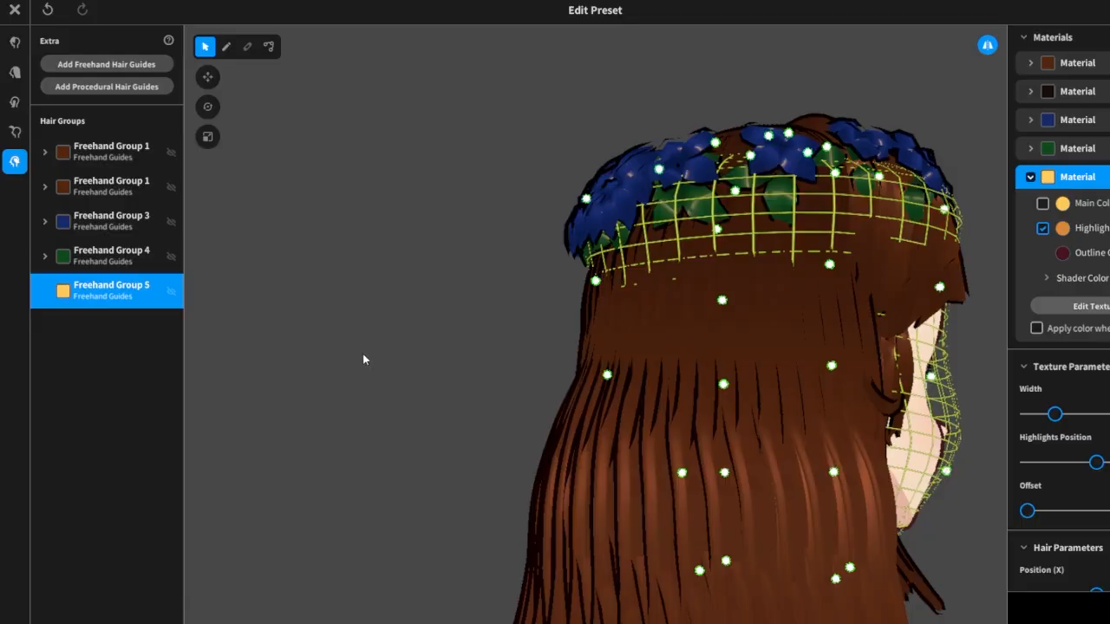
{"action": "right_click_drag", "start_coordinate": [365, 359], "coordinate": [458, 331]}
{"action": "scroll", "coordinate": [500, 373], "scroll_direction": "up", "scroll_amount": 3}
{"action": "left_click_drag", "start_coordinate": [453, 245], "coordinate": [476, 202]}
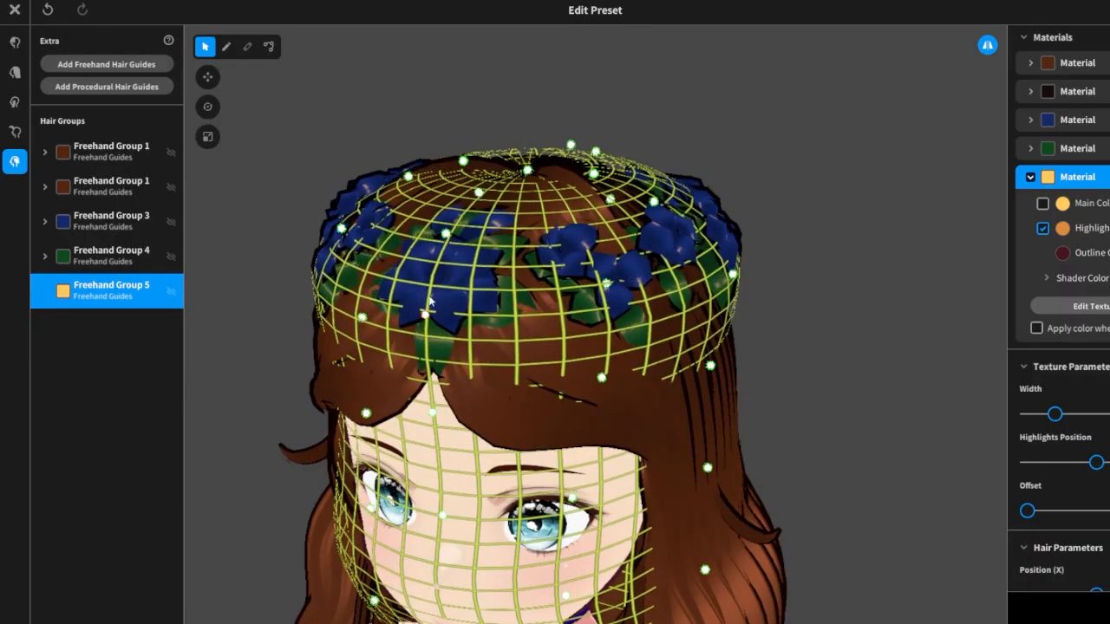
Reshape Freehand Group 5's guide mesh by pulling its front and side control points closer to the flower crown.
{"action": "left_click_drag", "start_coordinate": [429, 299], "coordinate": [451, 247]}
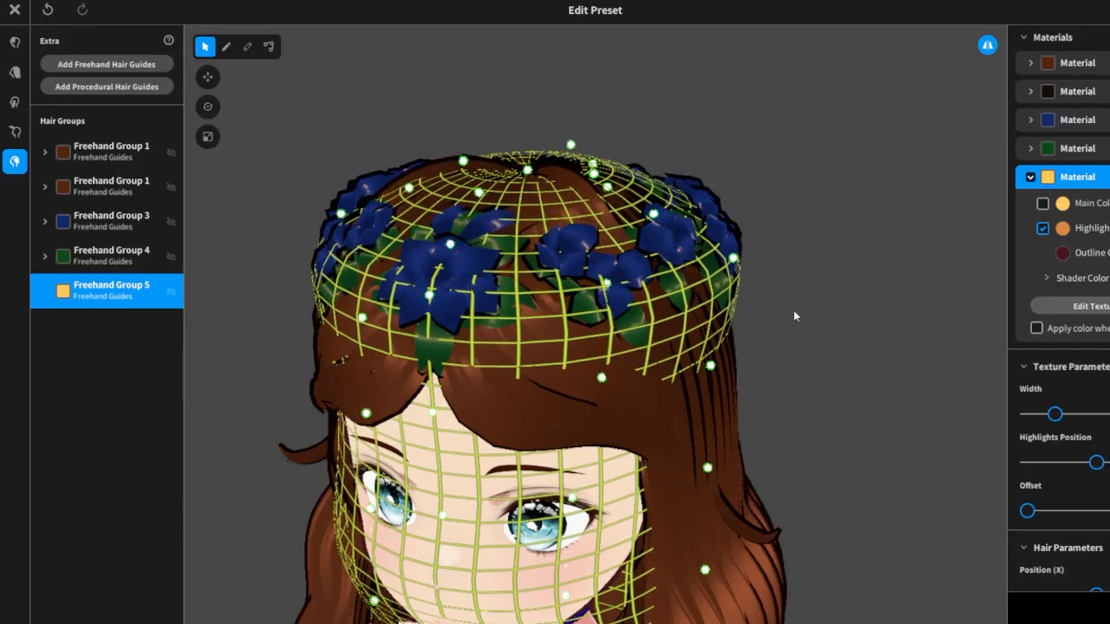
{"action": "mouse_move", "coordinate": [793, 315]}
{"action": "right_mouse_down"}
{"action": "mouse_move", "coordinate": [751, 307]}
{"action": "mouse_move", "coordinate": [812, 307]}
{"action": "right_mouse_up"}
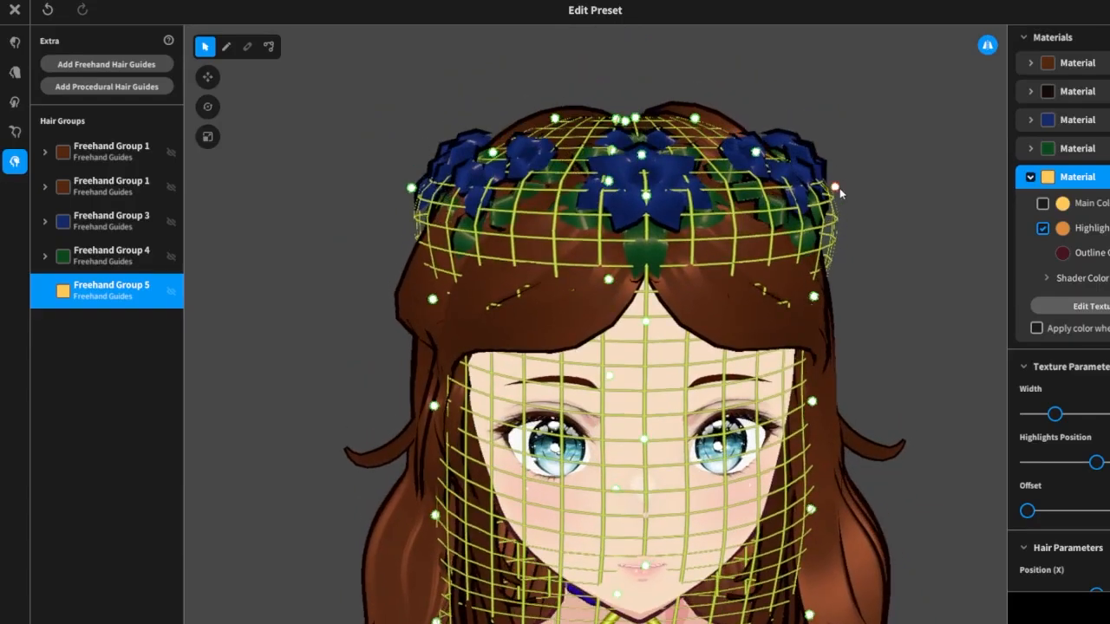
{"action": "left_click_drag", "start_coordinate": [840, 189], "coordinate": [824, 176]}
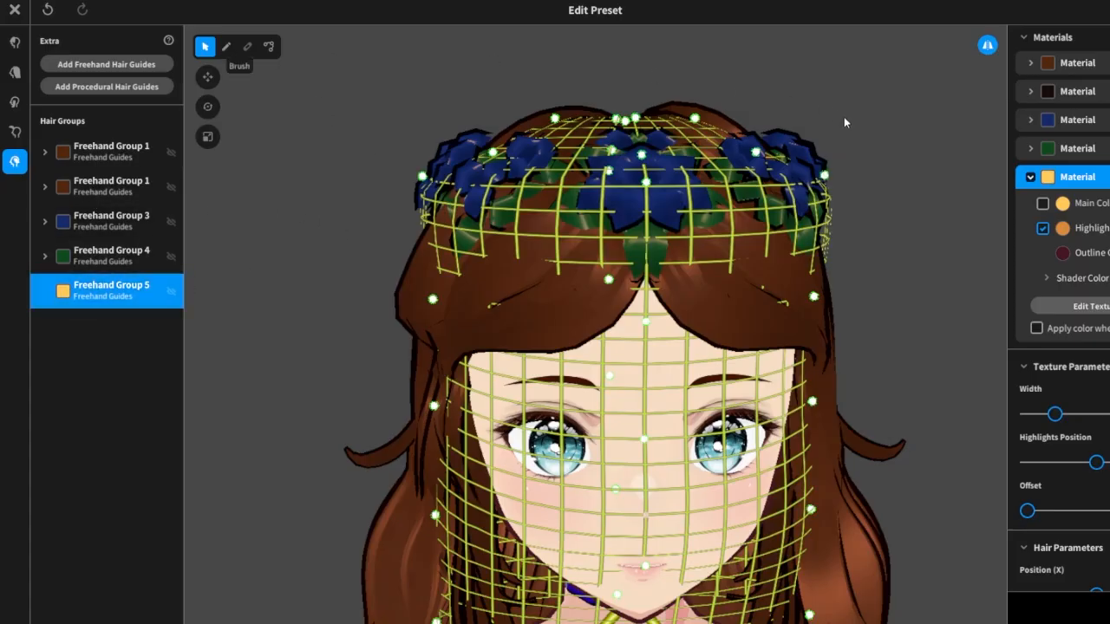
Draw a short mirrored strand with the Brush at the centre of the large front flower.
{"action": "scroll", "coordinate": [940, 191], "scroll_direction": "up", "scroll_amount": 3}
{"action": "scroll", "coordinate": [944, 214], "scroll_direction": "up", "scroll_amount": 4}
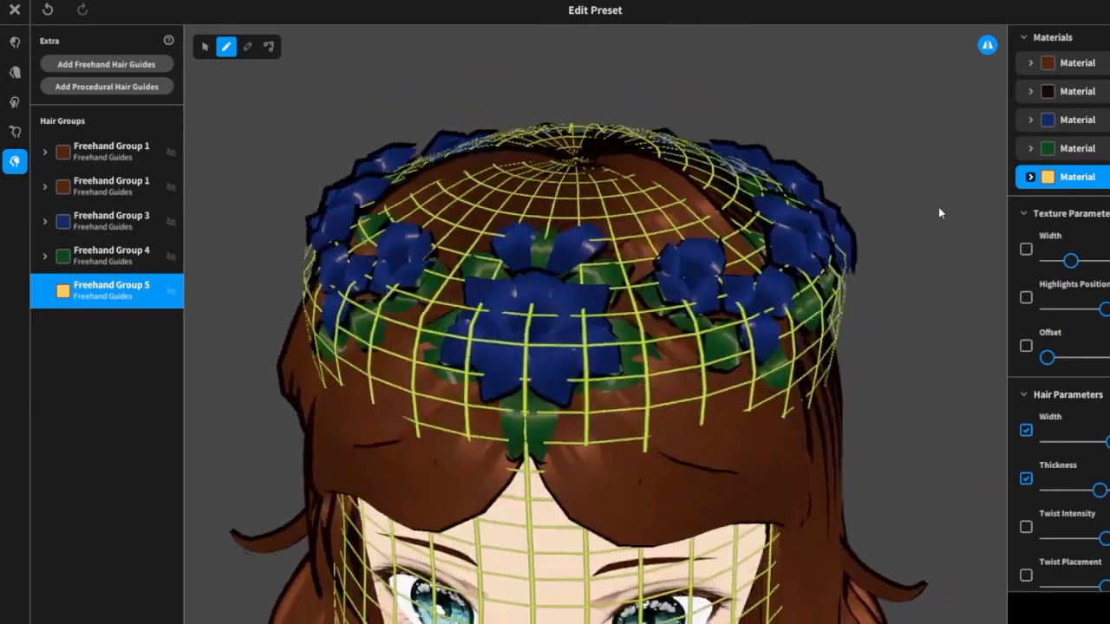
{"action": "right_click_drag", "start_coordinate": [939, 213], "coordinate": [910, 220]}
{"action": "left_click", "coordinate": [506, 307]}
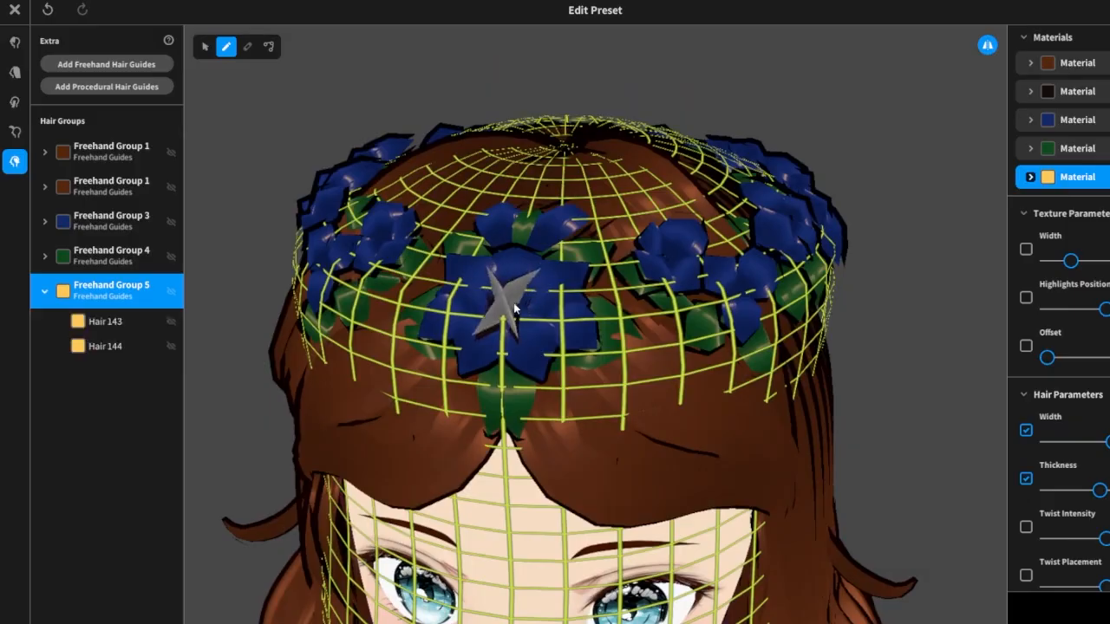
{"action": "right_click_drag", "start_coordinate": [824, 298], "coordinate": [1032, 252]}
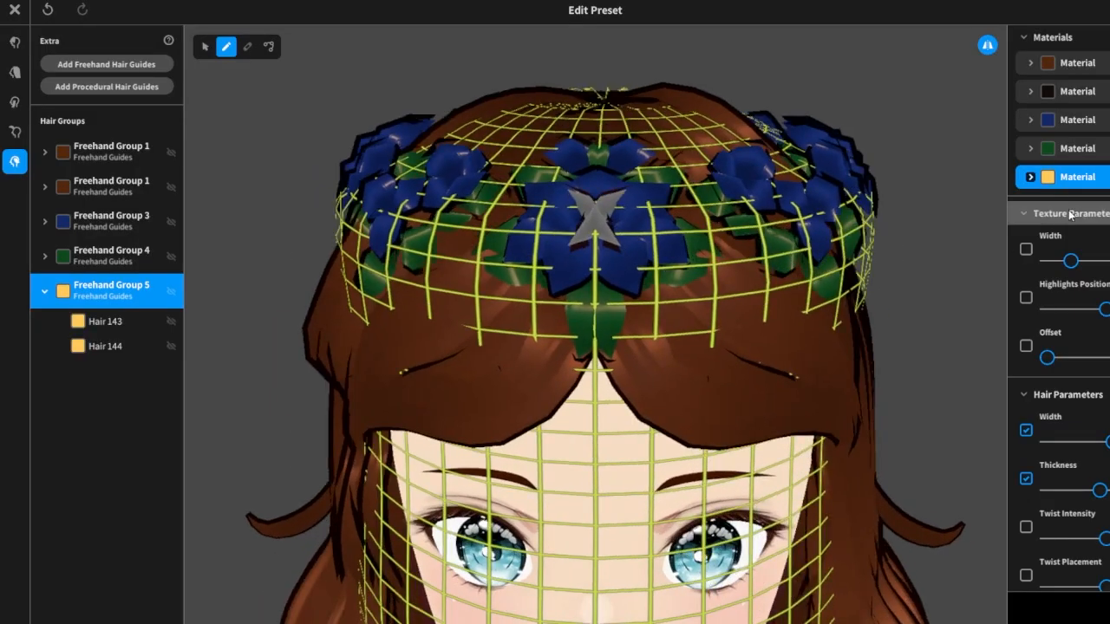
Reduce the brush width and lower the Width Ratio of Freehand Group 5 to narrow the front flower's centre strands.
{"action": "left_click_drag", "start_coordinate": [1098, 441], "coordinate": [1079, 436]}
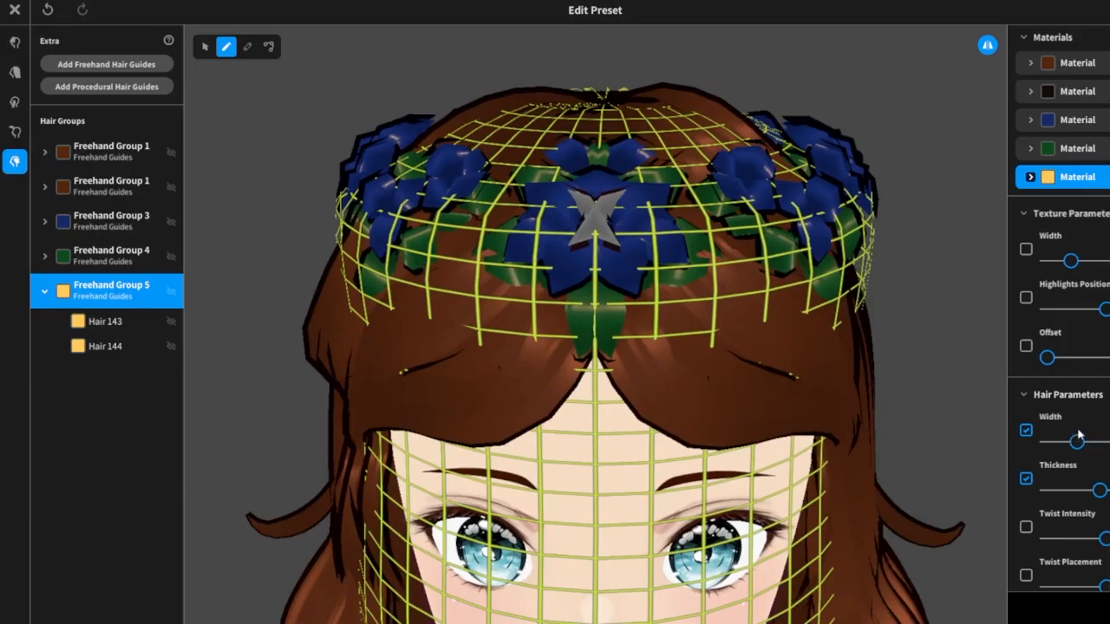
{"action": "right_click", "coordinate": [139, 217]}
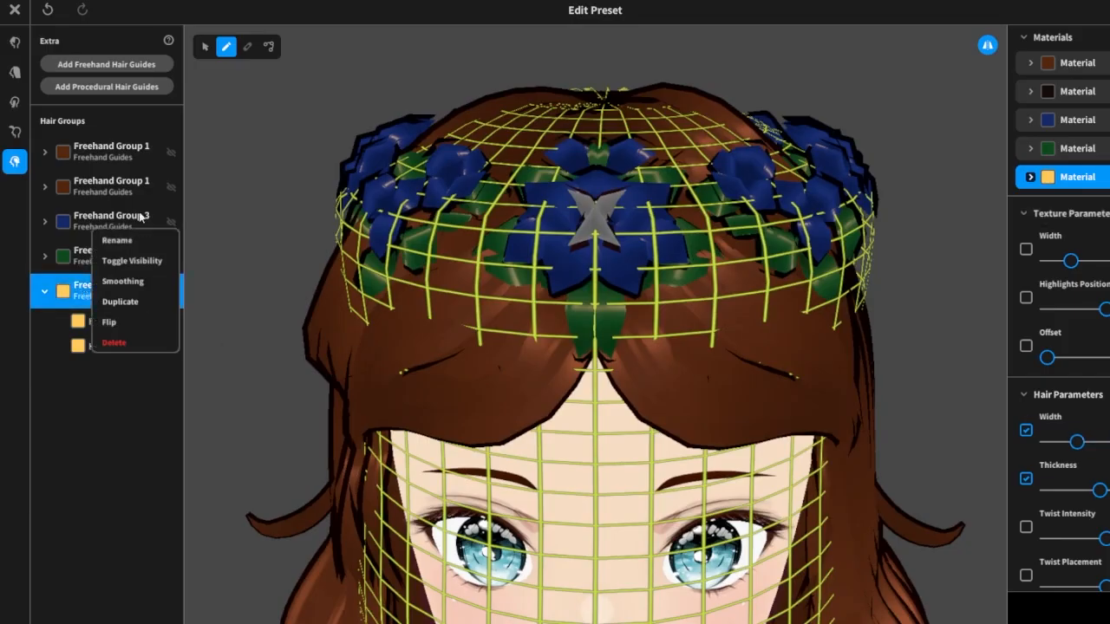
{"action": "left_click", "coordinate": [202, 75]}
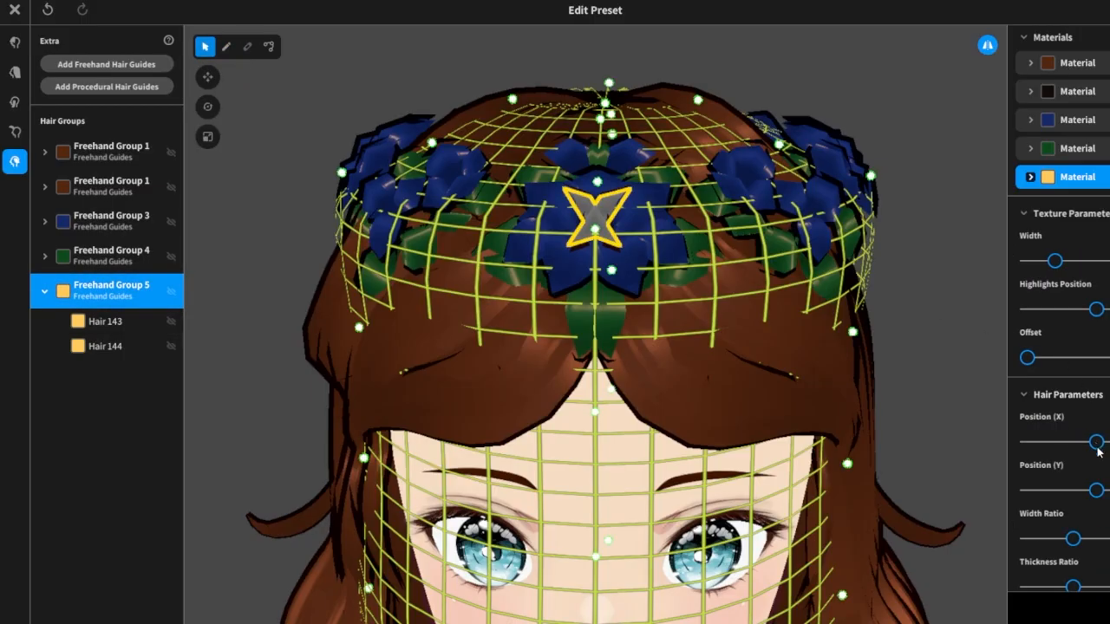
{"action": "scroll", "coordinate": [1106, 470], "scroll_direction": "down", "scroll_amount": 2}
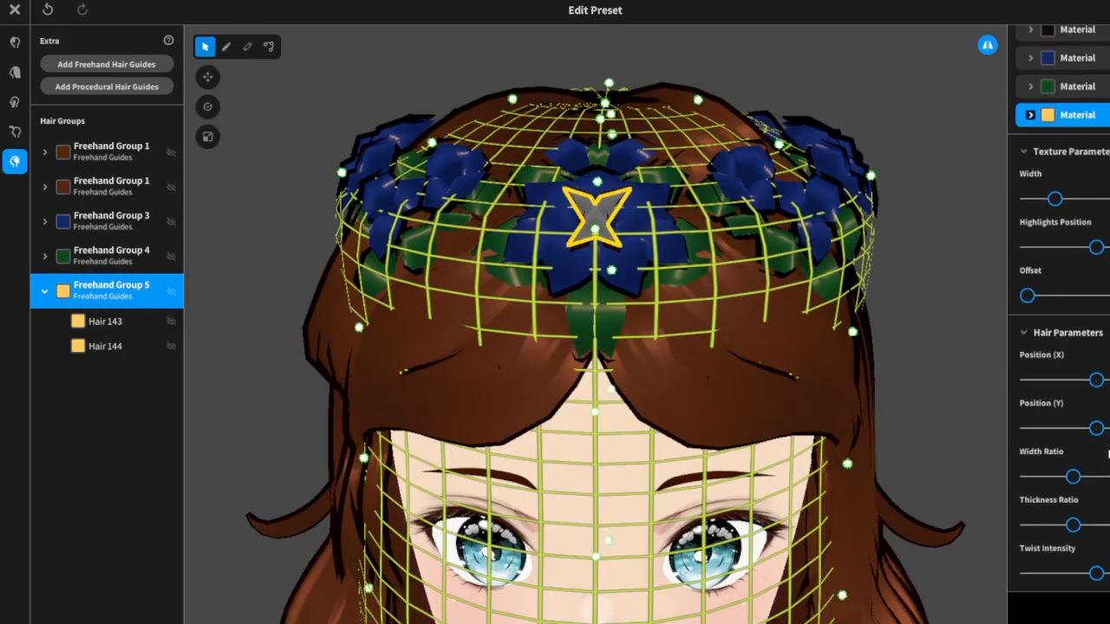
{"action": "left_click_drag", "start_coordinate": [1074, 483], "coordinate": [1039, 478]}
{"action": "right_click_drag", "start_coordinate": [949, 433], "coordinate": [956, 438]}
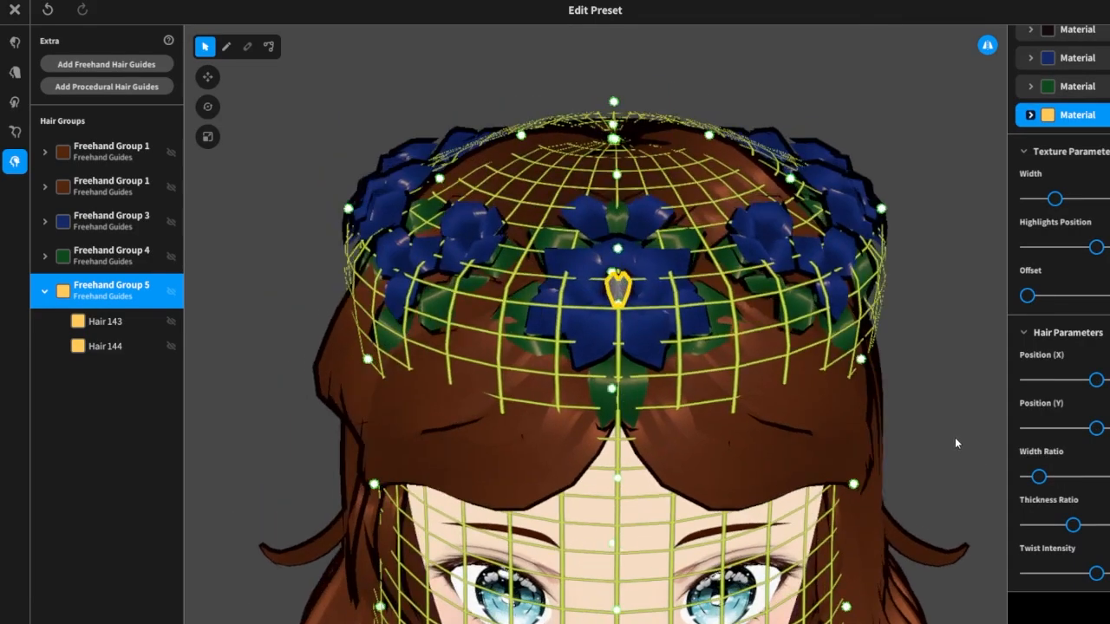
Enable the yellow material's main colour, check the flower centre without the guide mesh, and return to the Brush on Freehand Group 5.
{"action": "left_click", "coordinate": [1030, 114]}
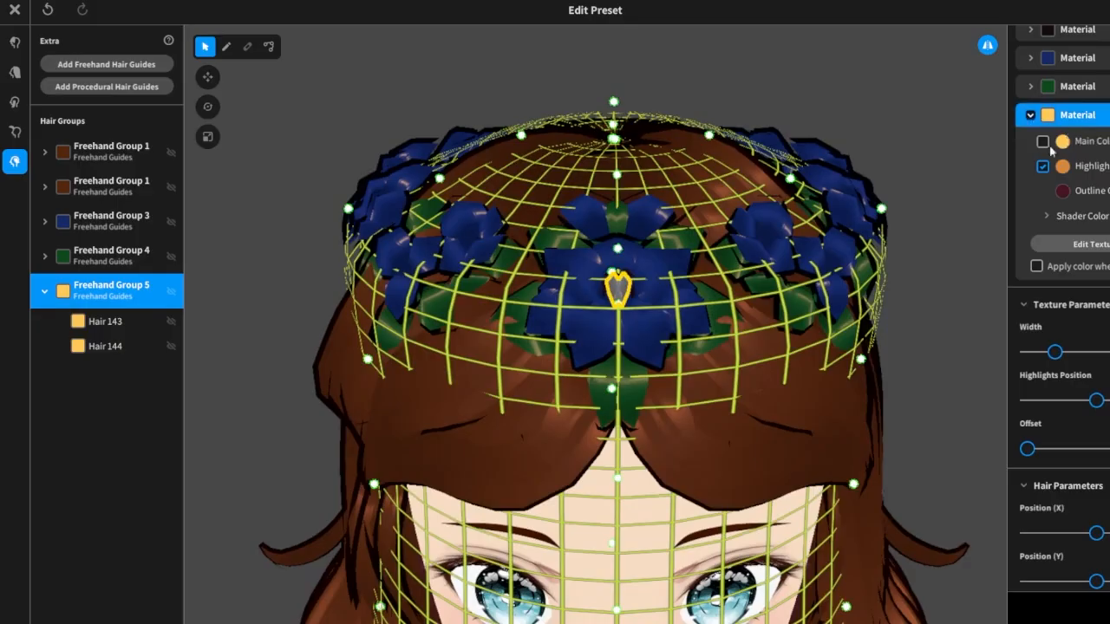
{"action": "left_click", "coordinate": [1043, 142]}
{"action": "left_click", "coordinate": [916, 325]}
{"action": "mouse_move", "coordinate": [920, 321]}
{"action": "right_mouse_down"}
{"action": "mouse_move", "coordinate": [897, 315]}
{"action": "mouse_move", "coordinate": [905, 319]}
{"action": "right_mouse_up"}
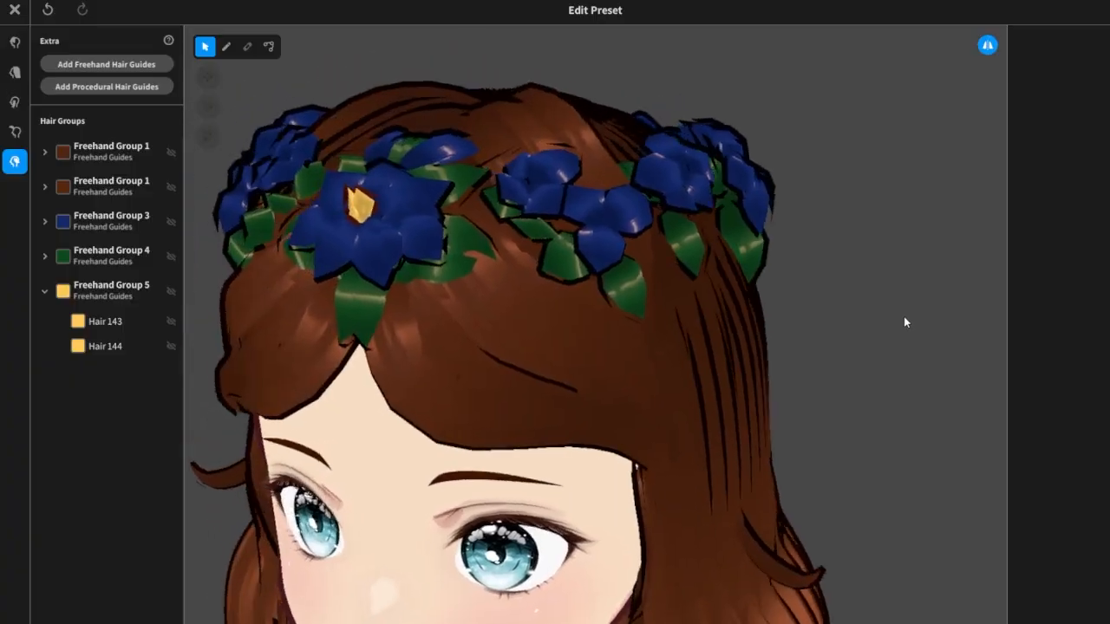
{"action": "left_click", "coordinate": [227, 48]}
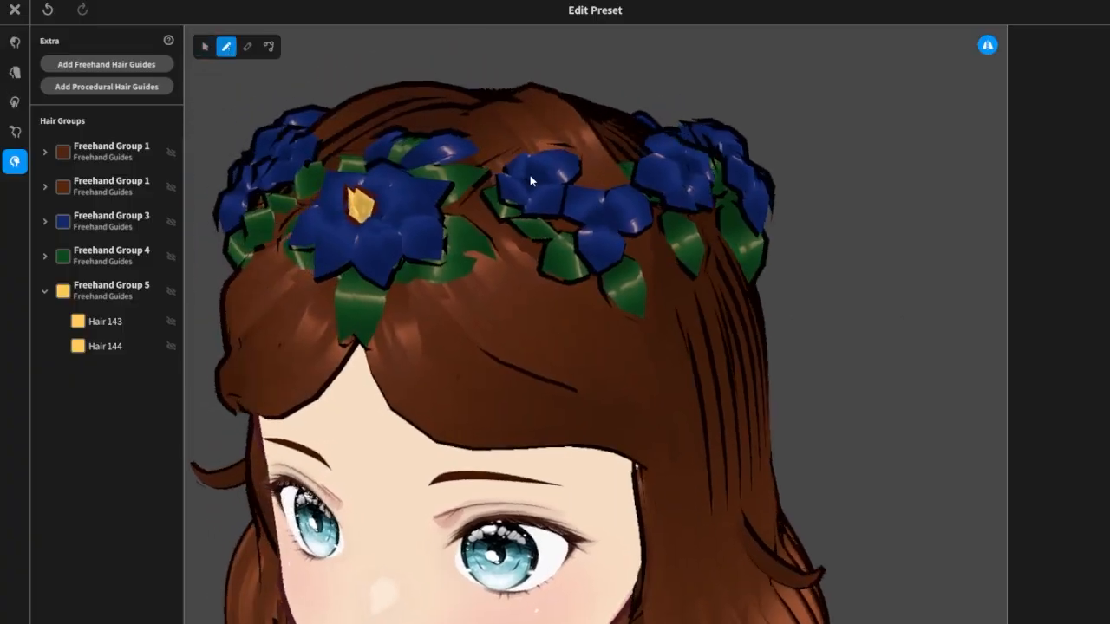
{"action": "left_click", "coordinate": [90, 295]}
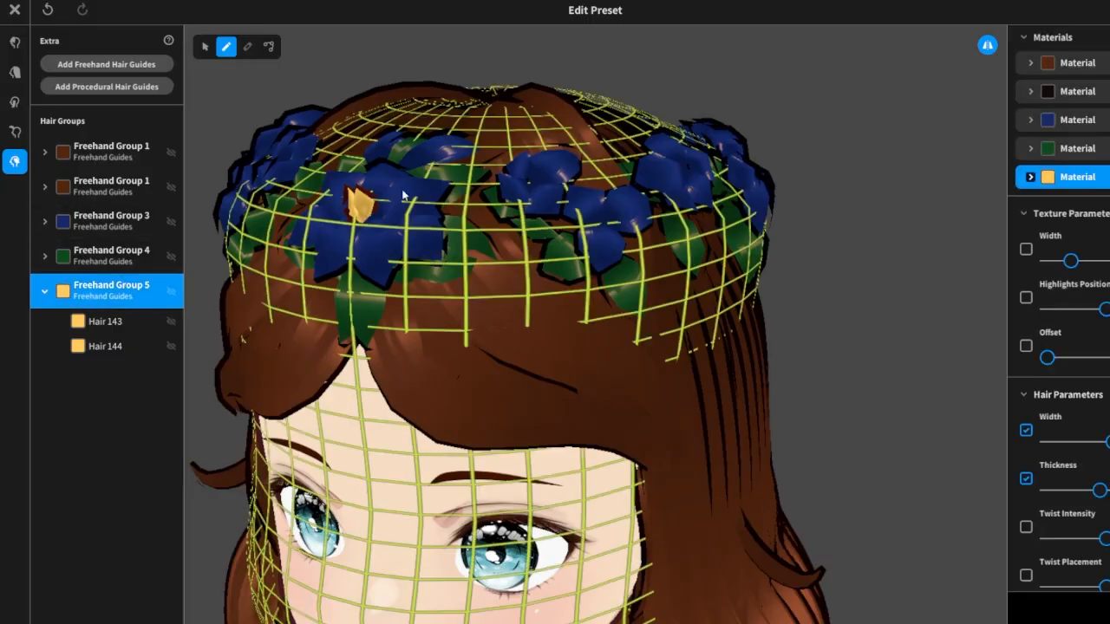
Try drawing yellow centre strands on the two small flowers beside the large front flower.
{"action": "left_click", "coordinate": [529, 180]}
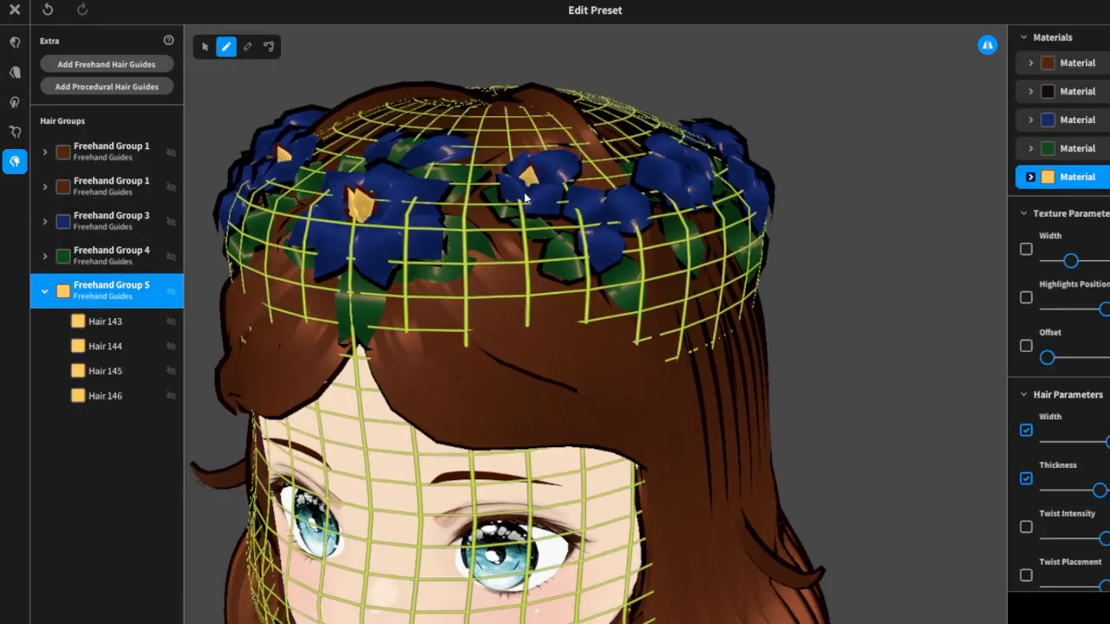
{"action": "left_click", "coordinate": [609, 219]}
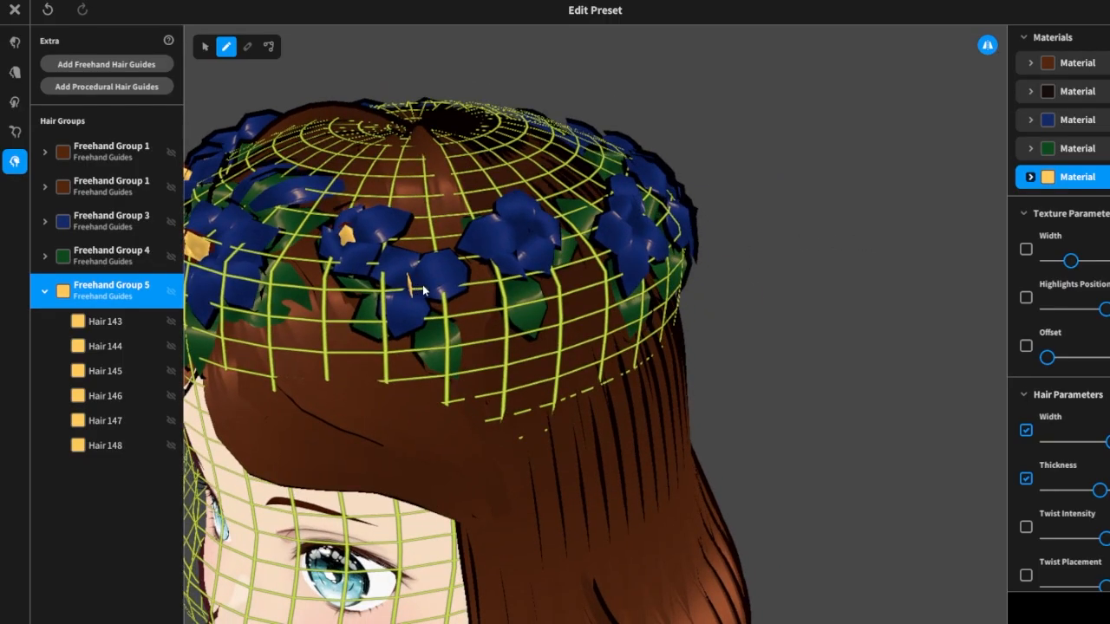
{"action": "mouse_move", "coordinate": [424, 291]}
{"action": "left_mouse_down"}
{"action": "mouse_move", "coordinate": [408, 286]}
{"action": "mouse_move", "coordinate": [411, 298]}
{"action": "mouse_move", "coordinate": [428, 289]}
{"action": "left_mouse_up"}
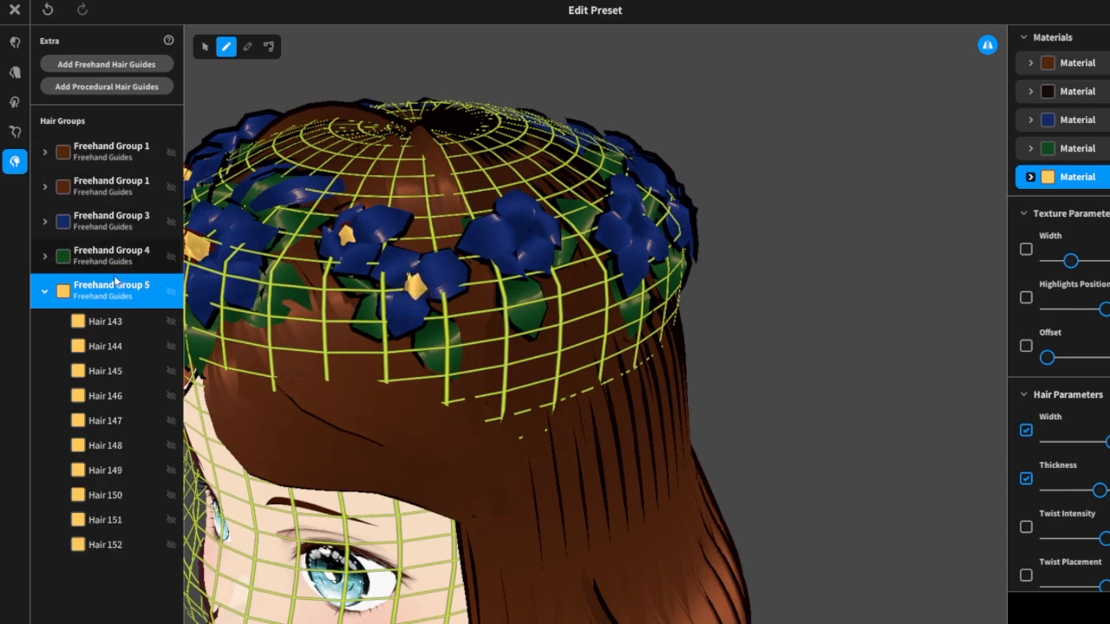
Undo all the yellow strands drawn on the two small flowers, keeping only the front flower's centre.
{"action": "left_click", "coordinate": [48, 10]}
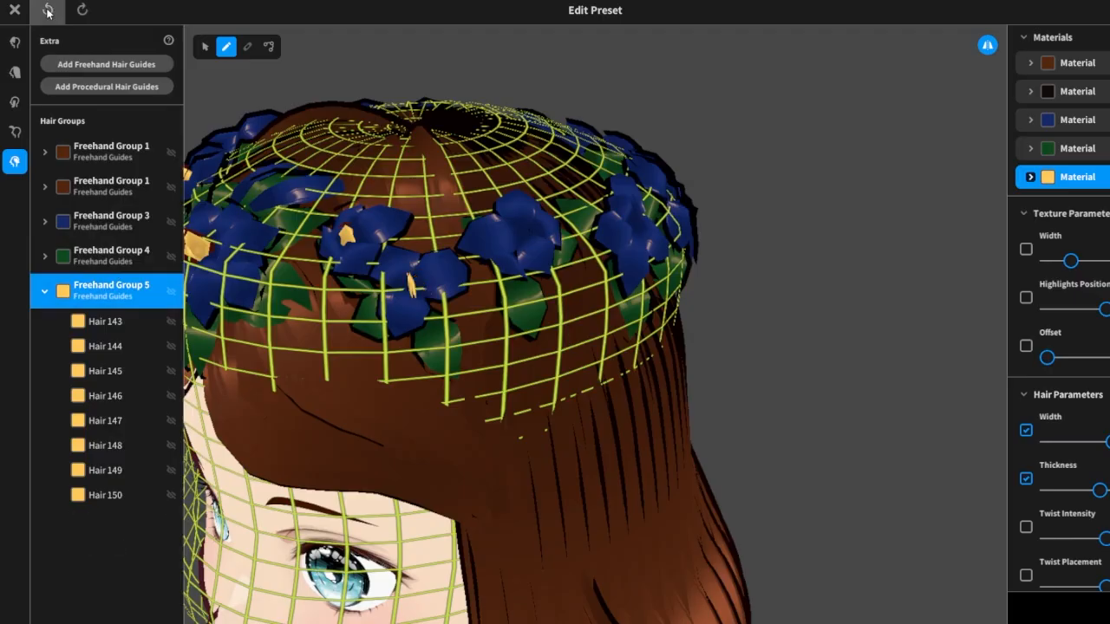
{"action": "left_click", "coordinate": [48, 10]}
{"action": "left_click", "coordinate": [48, 10]}
{"action": "left_click", "coordinate": [48, 10]}
{"action": "left_click", "coordinate": [47, 10]}
{"action": "left_click", "coordinate": [45, 11]}
{"action": "left_click", "coordinate": [45, 12]}
{"action": "left_click", "coordinate": [44, 11]}
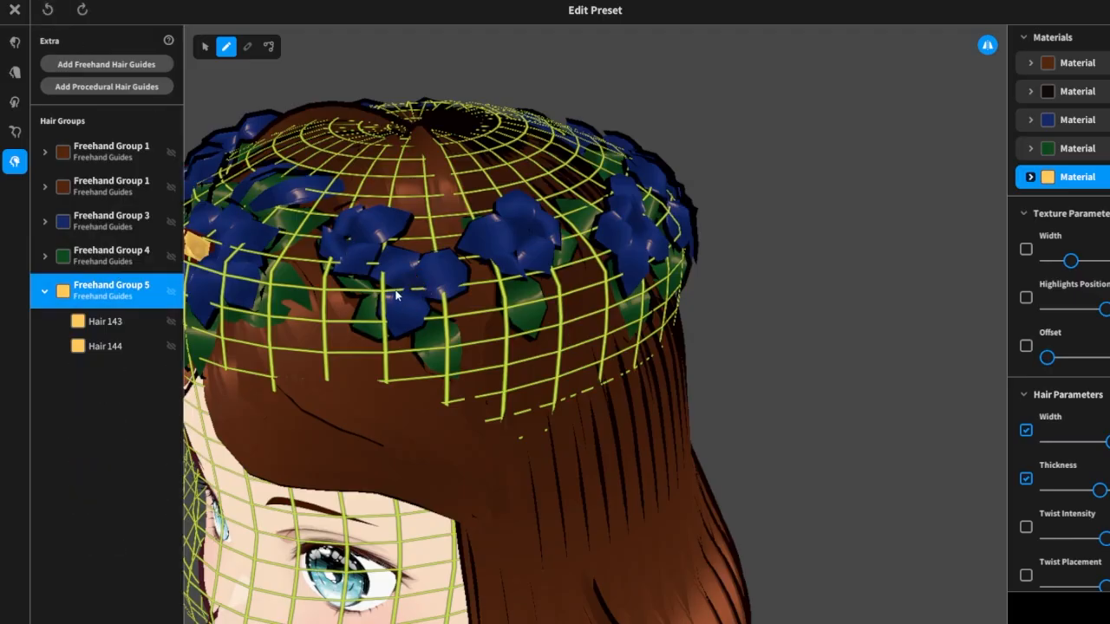
Draw yellow centre strands on the two small flowers and the adjacent side flower, undoing and redrawing the side flower's centre.
{"action": "left_click_drag", "start_coordinate": [403, 292], "coordinate": [421, 284]}
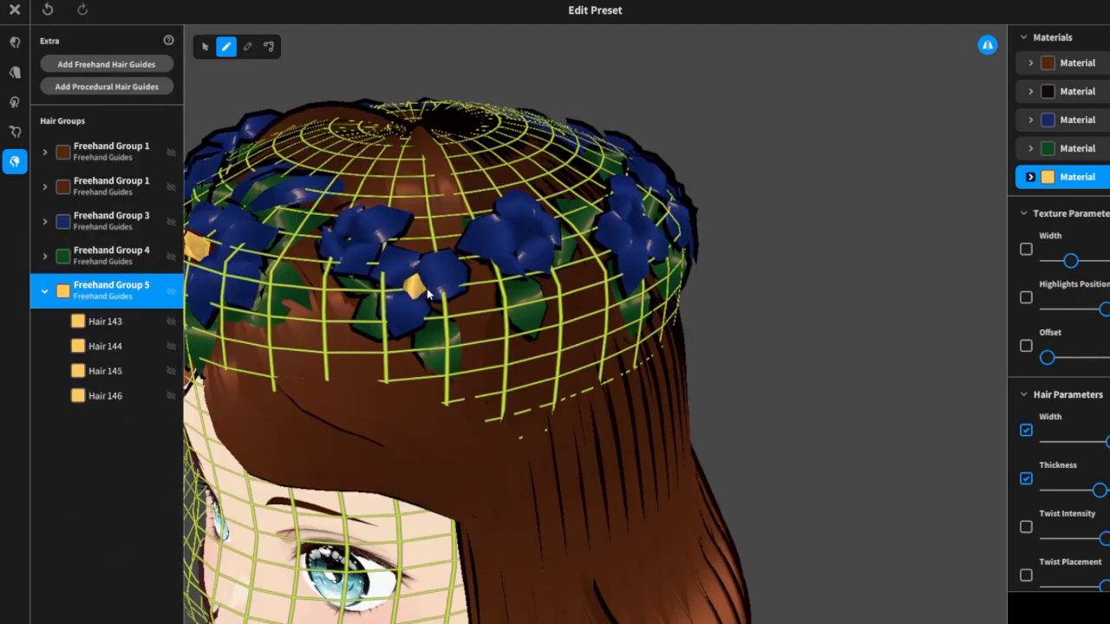
{"action": "left_click_drag", "start_coordinate": [351, 243], "coordinate": [355, 249]}
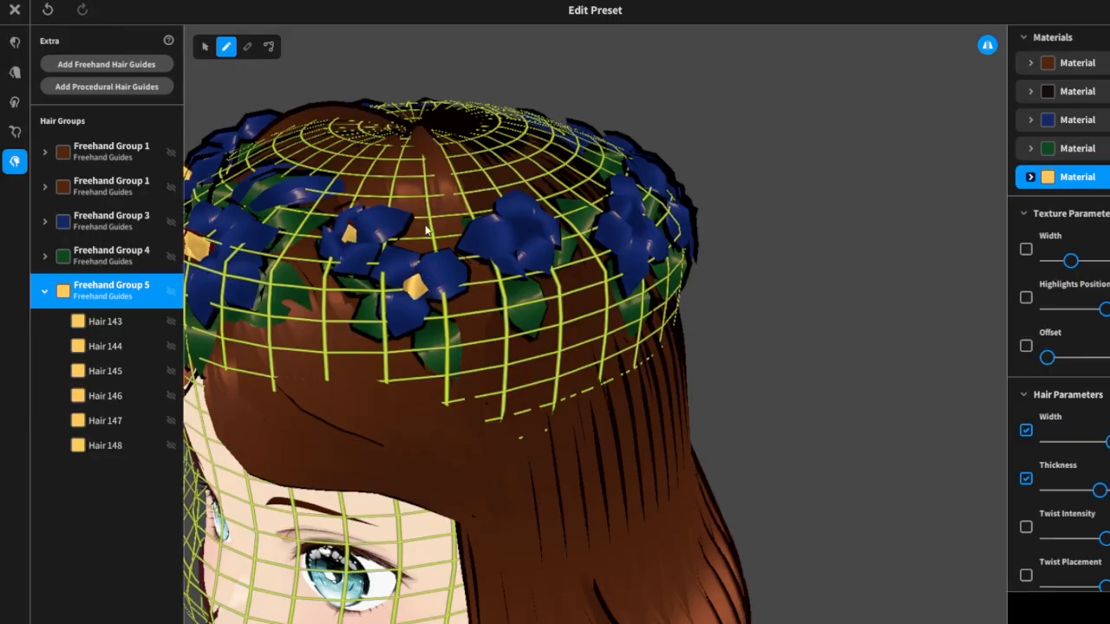
{"action": "left_click_drag", "start_coordinate": [527, 224], "coordinate": [531, 246]}
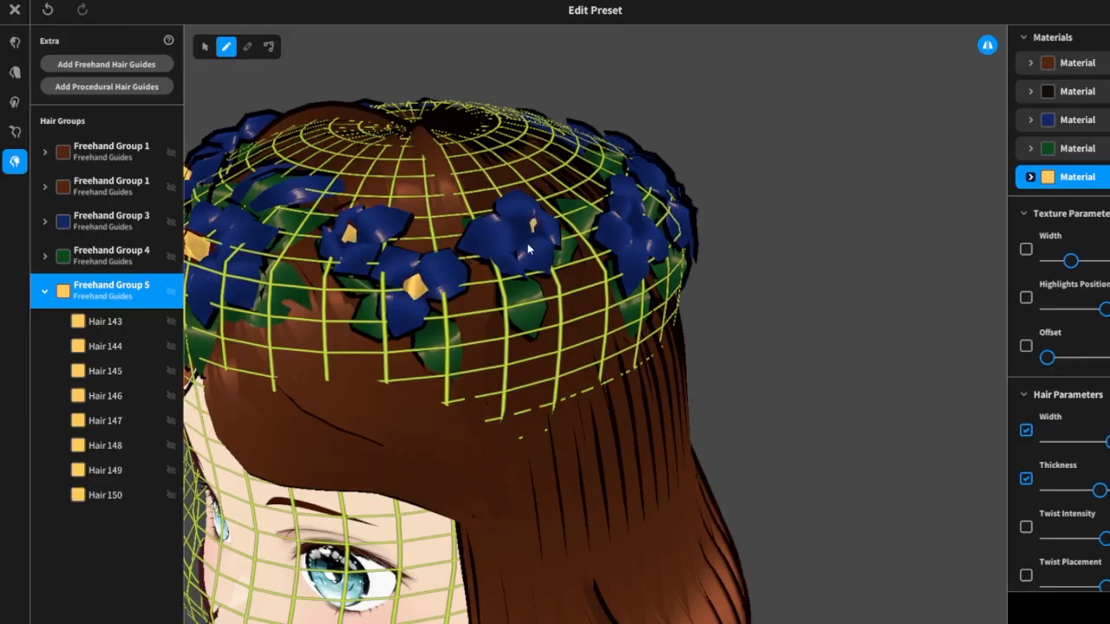
{"action": "mouse_move", "coordinate": [755, 258]}
{"action": "right_mouse_down"}
{"action": "mouse_move", "coordinate": [736, 255]}
{"action": "mouse_move", "coordinate": [744, 264]}
{"action": "mouse_move", "coordinate": [751, 255]}
{"action": "right_mouse_up"}
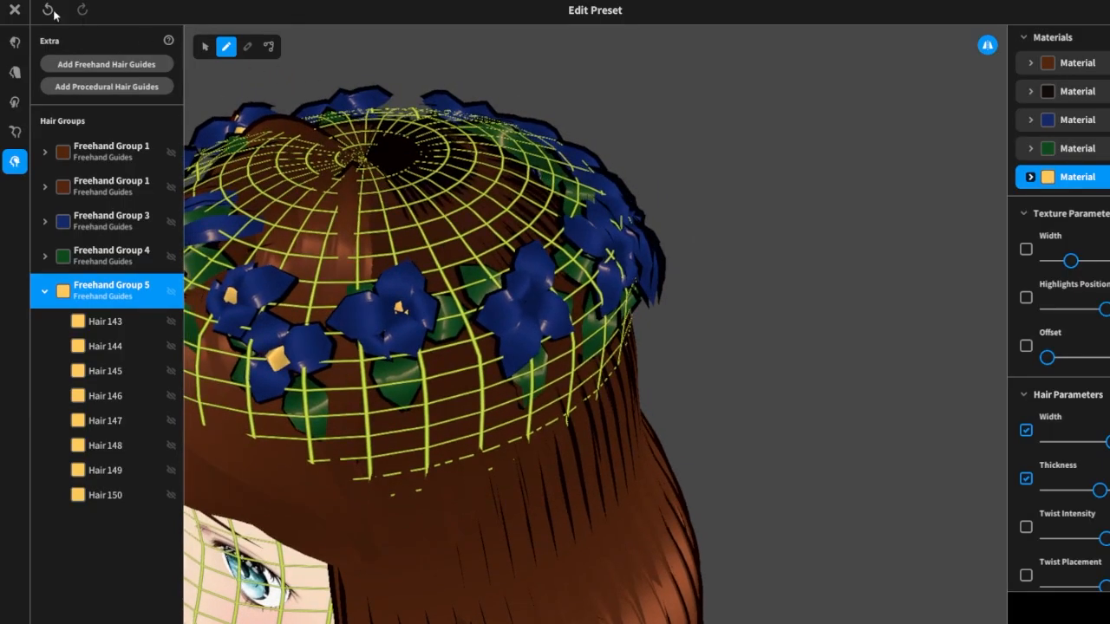
{"action": "key", "text": "ctrl+z"}
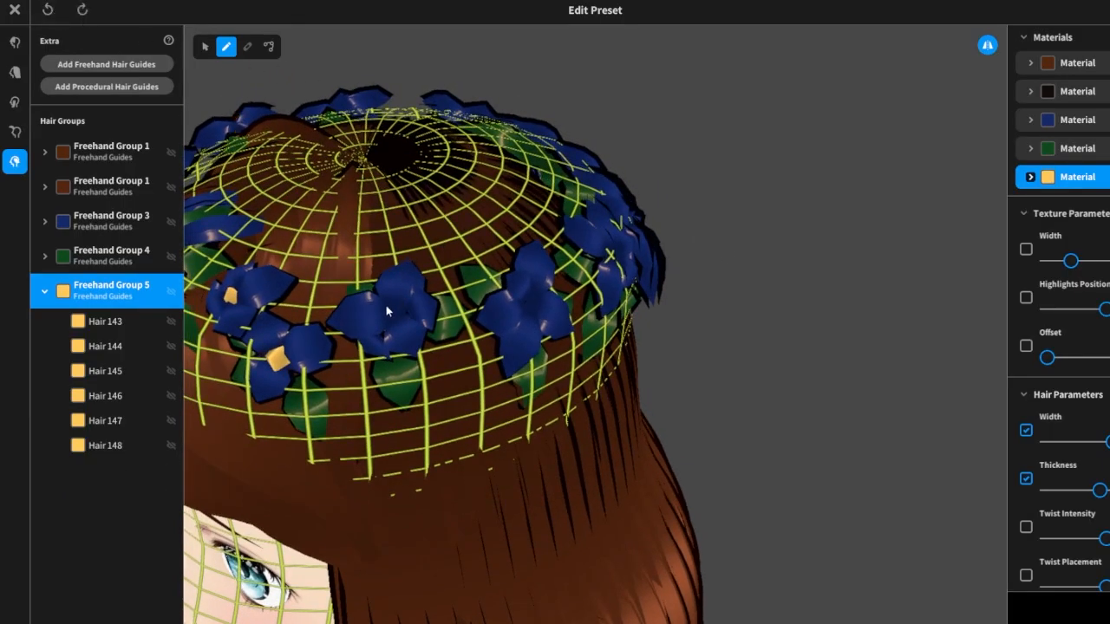
{"action": "key", "text": "ctrl+y"}
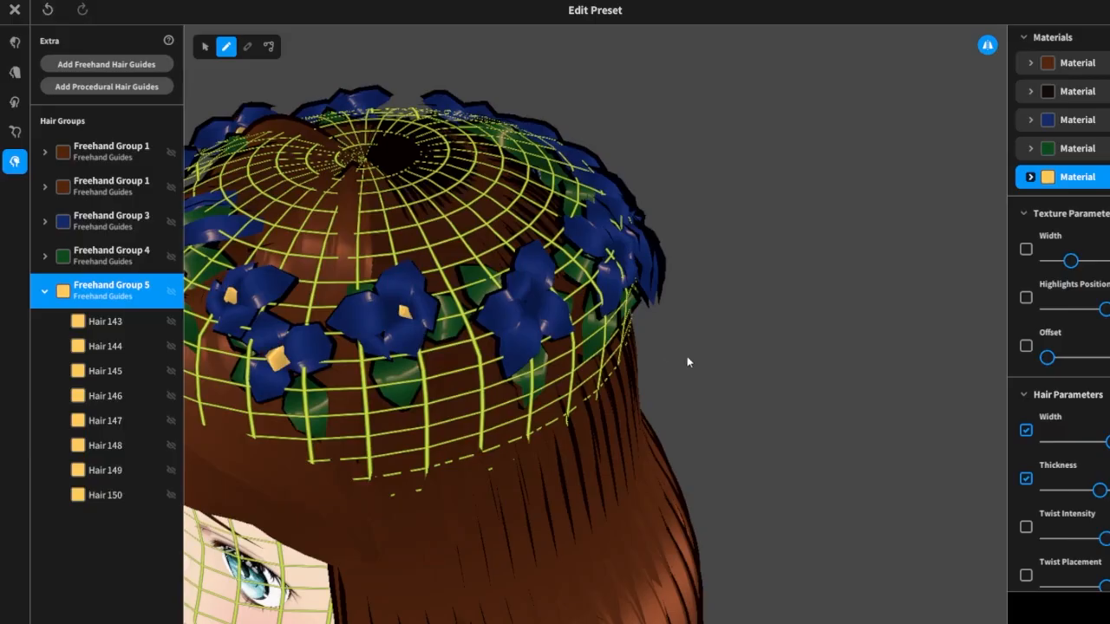
Draw yellow centre strands on the next two flowers along the side of the crown towards the back.
{"action": "right_click_drag", "start_coordinate": [687, 362], "coordinate": [682, 341]}
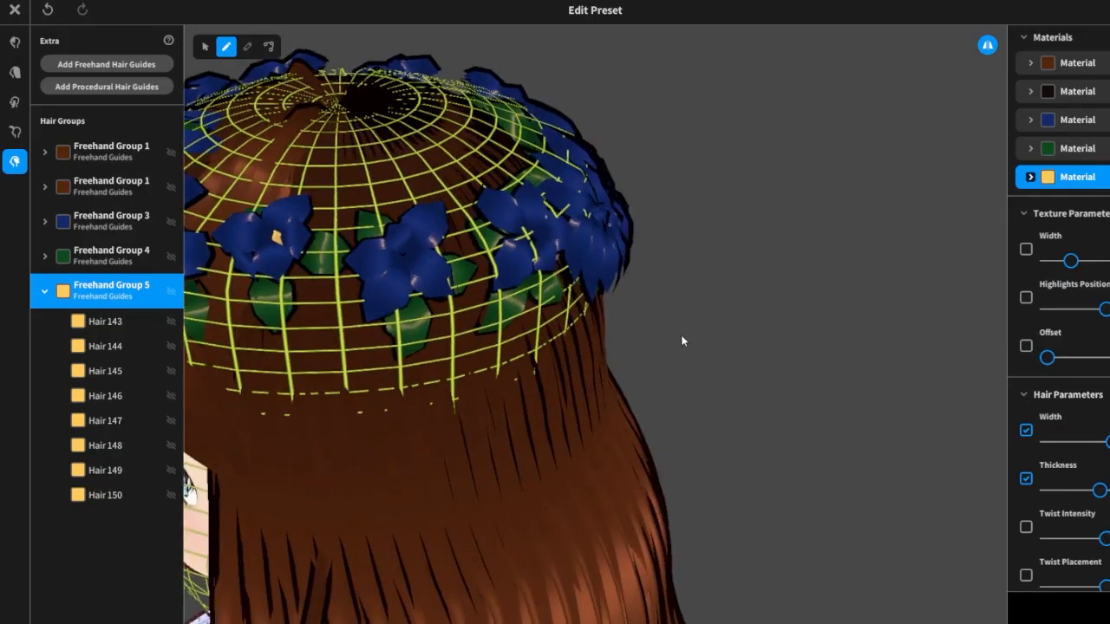
{"action": "left_click", "coordinate": [402, 252]}
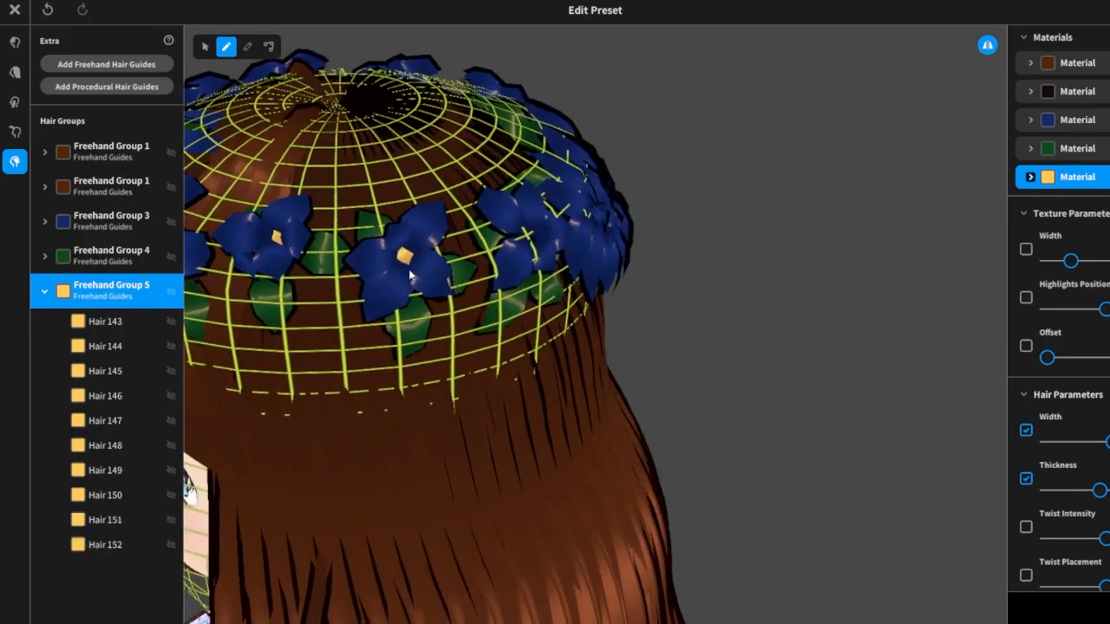
{"action": "right_click_drag", "start_coordinate": [686, 288], "coordinate": [667, 281]}
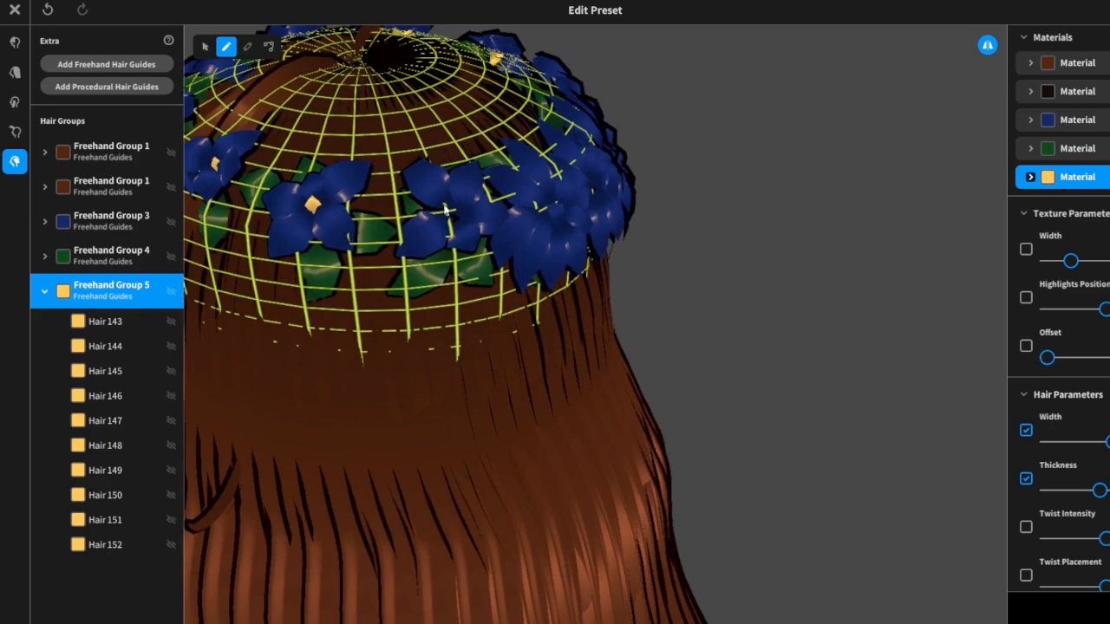
{"action": "left_click", "coordinate": [452, 222]}
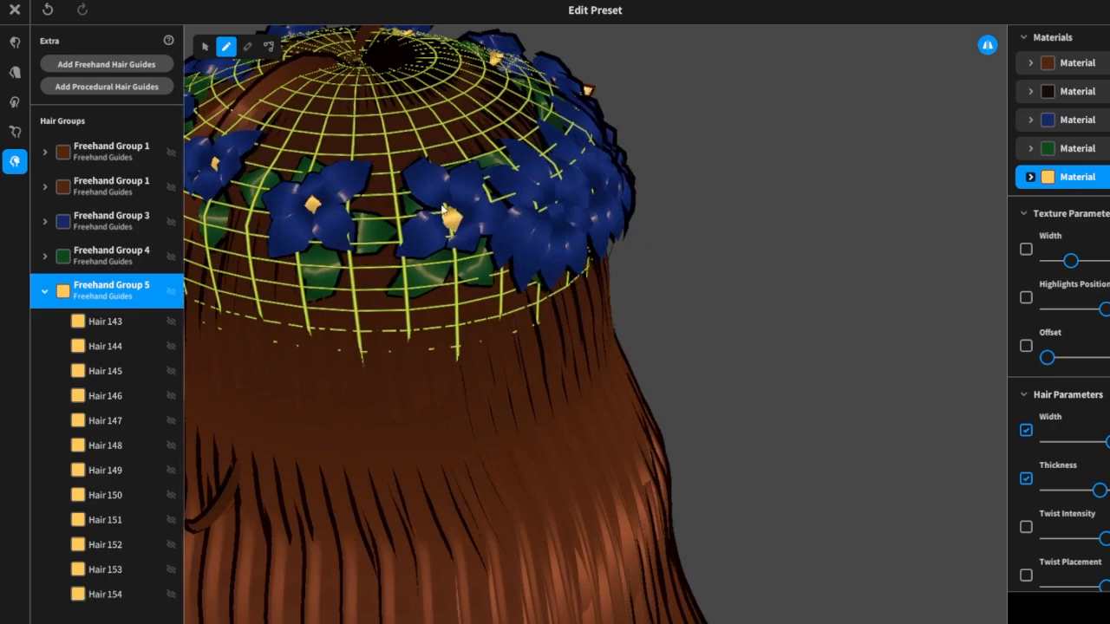
{"action": "left_click", "coordinate": [443, 231]}
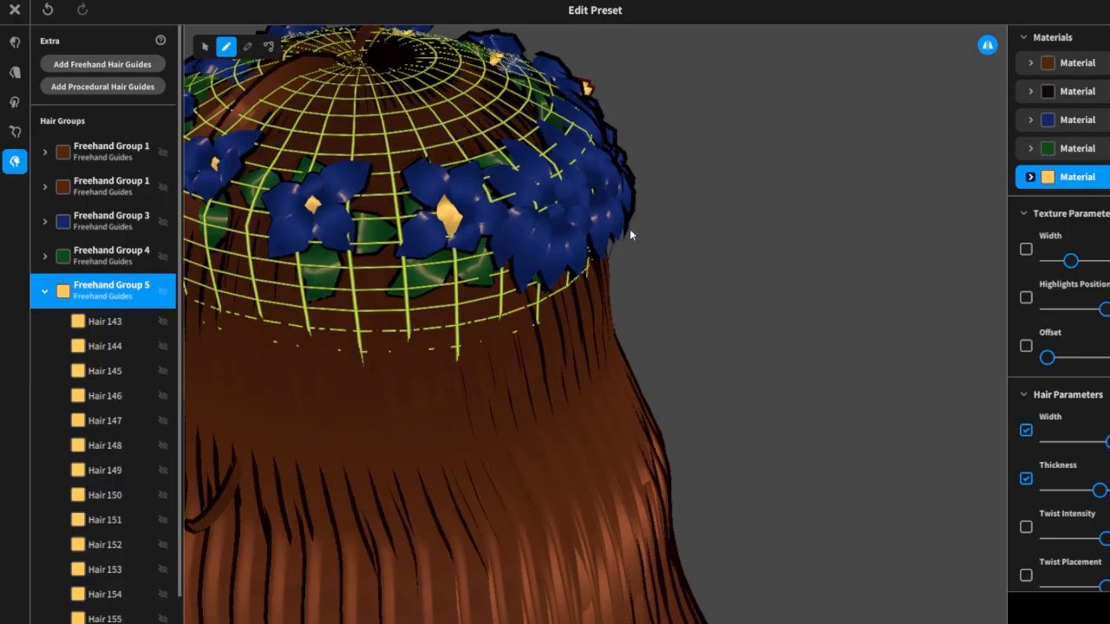
Add yellow centres to the large flowers at the back of the crown and fill out the front flower's centre.
{"action": "right_click_drag", "start_coordinate": [629, 229], "coordinate": [614, 232]}
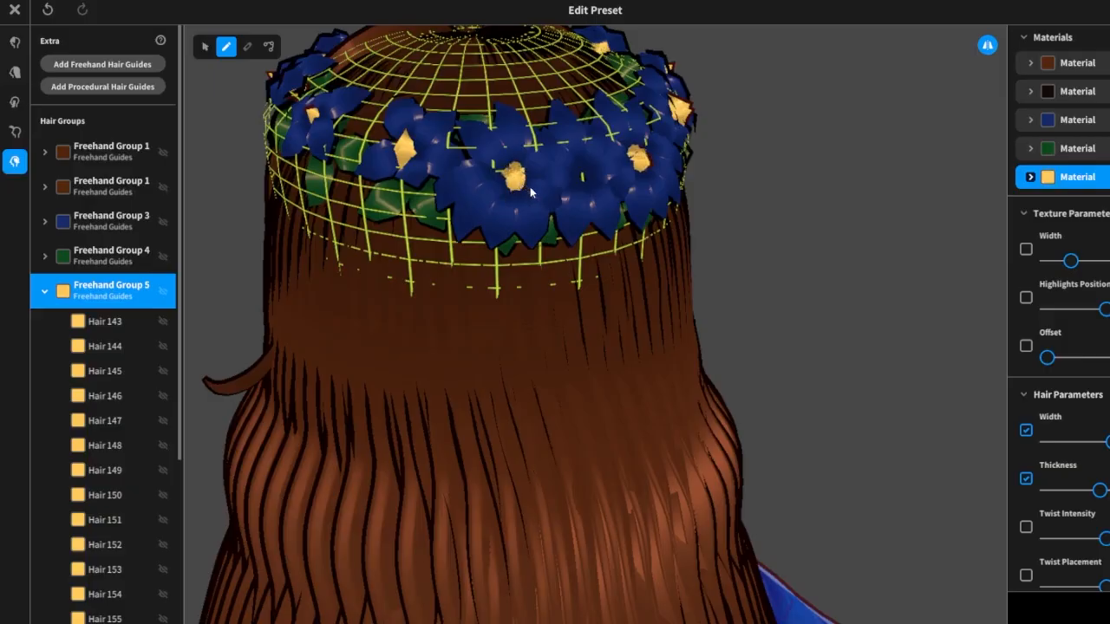
{"action": "right_click_drag", "start_coordinate": [828, 258], "coordinate": [815, 252]}
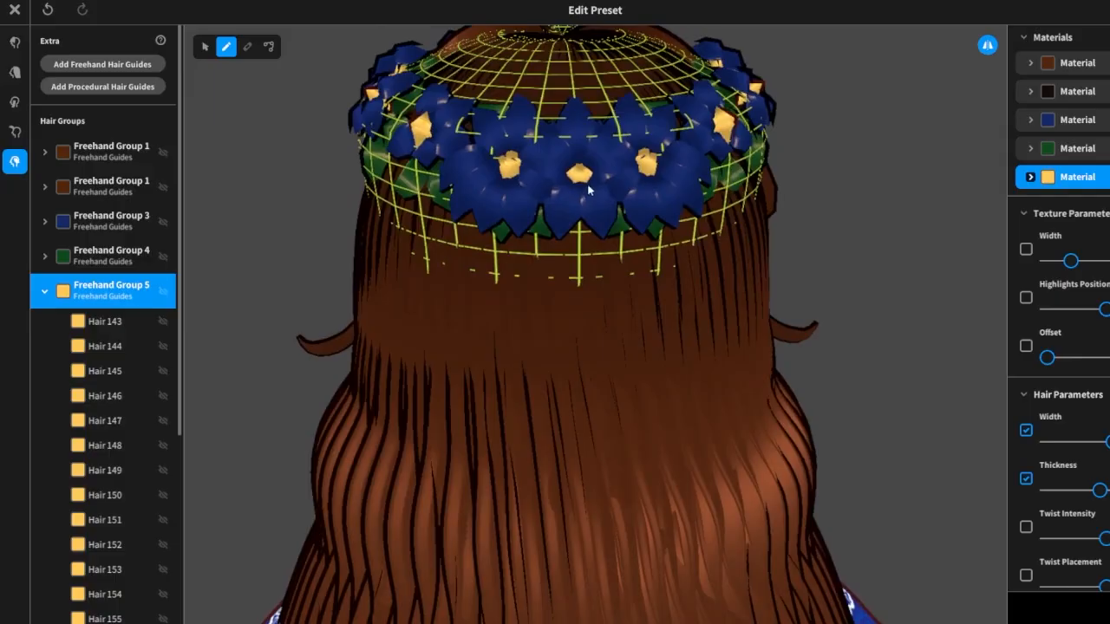
{"action": "right_click_drag", "start_coordinate": [813, 216], "coordinate": [595, 298]}
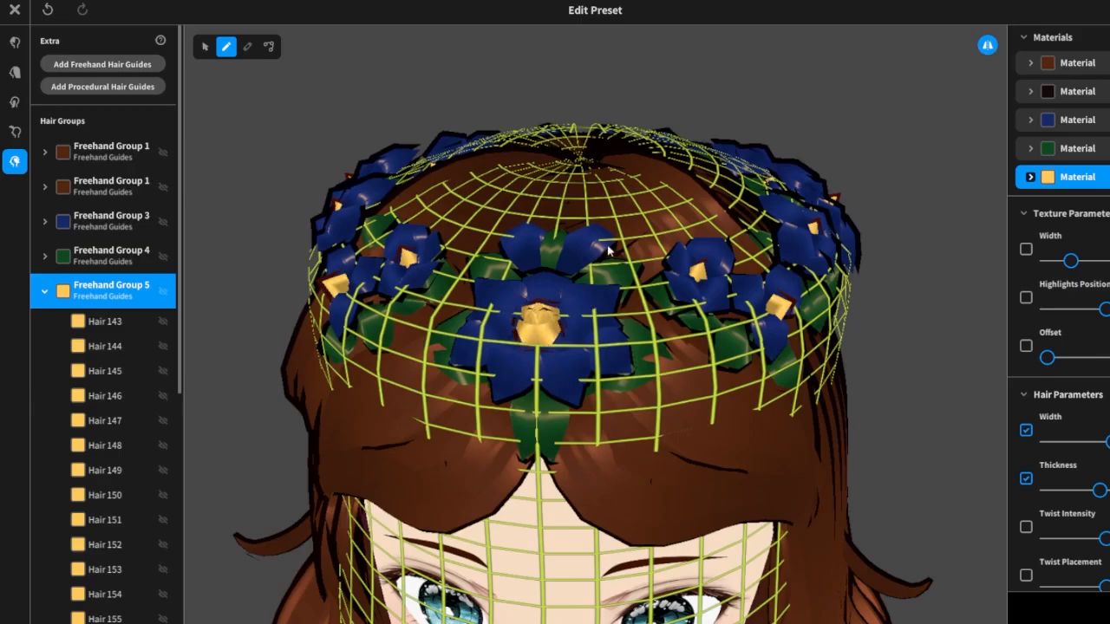
{"action": "right_click_drag", "start_coordinate": [607, 246], "coordinate": [610, 257]}
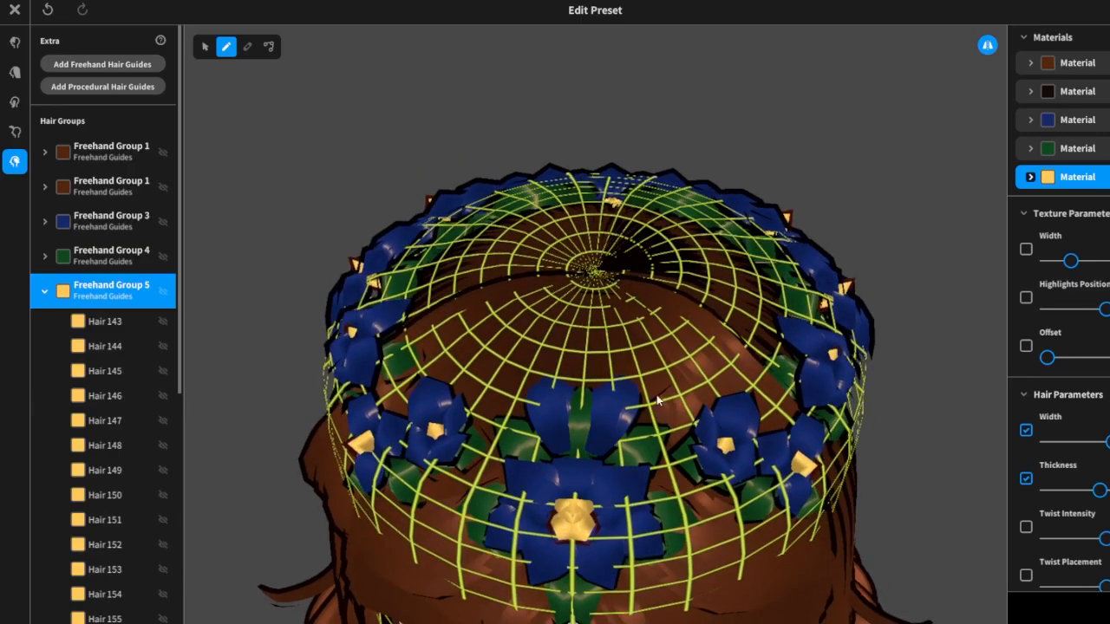
Select the blue petal behind the crown's front flower and look for its strand in the blue flower group.
{"action": "left_click", "coordinate": [104, 224]}
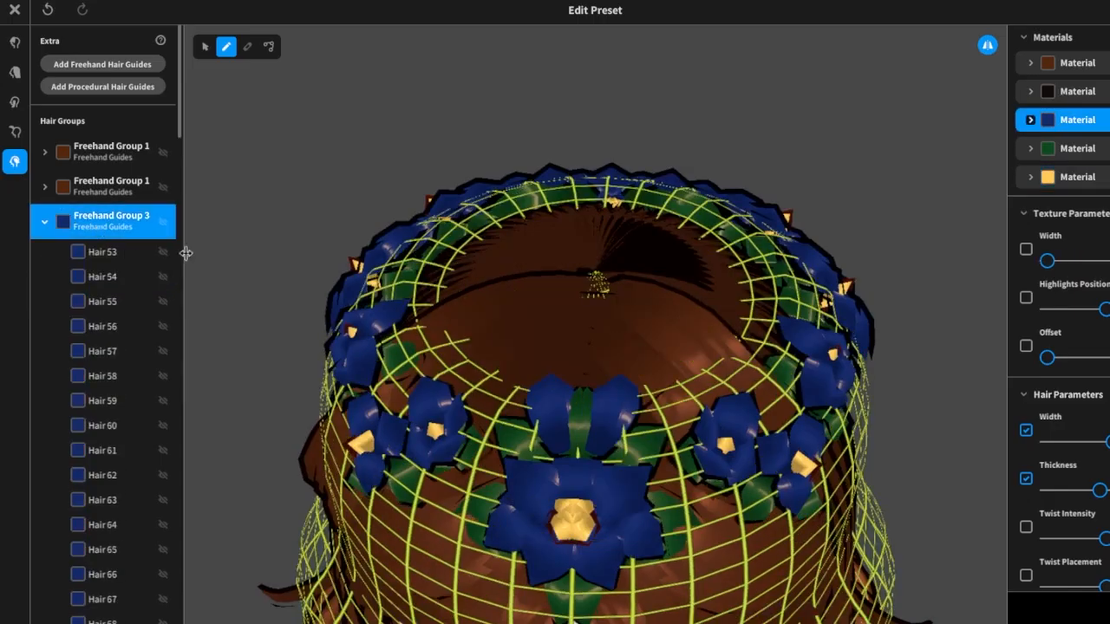
{"action": "mouse_move", "coordinate": [615, 339]}
{"action": "right_mouse_down"}
{"action": "mouse_move", "coordinate": [611, 299]}
{"action": "mouse_move", "coordinate": [601, 327]}
{"action": "right_mouse_up"}
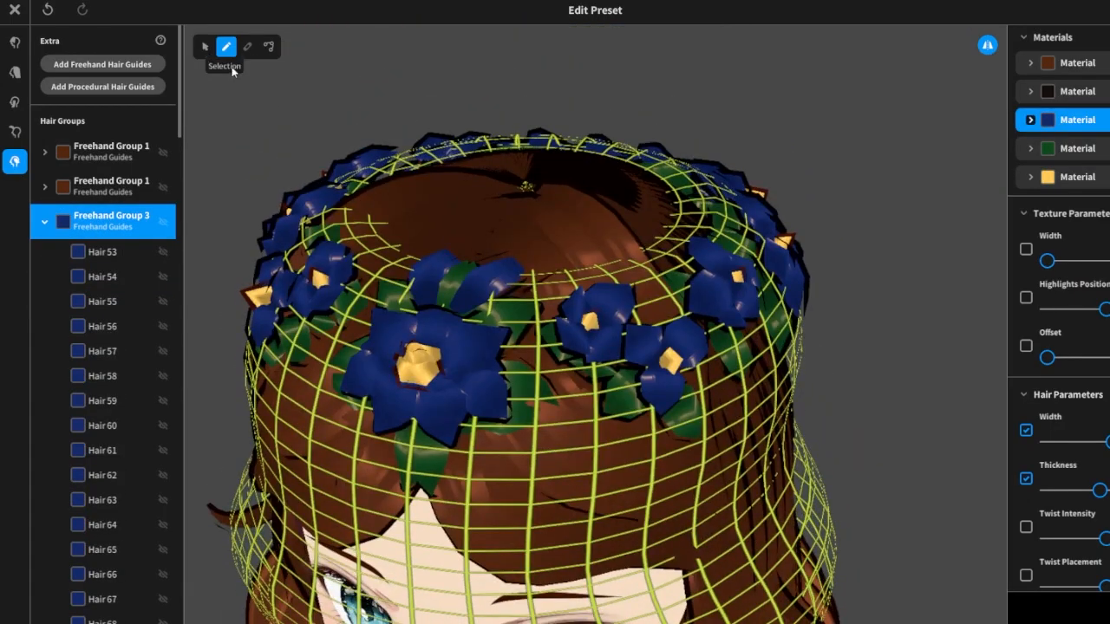
{"action": "left_click", "coordinate": [204, 48]}
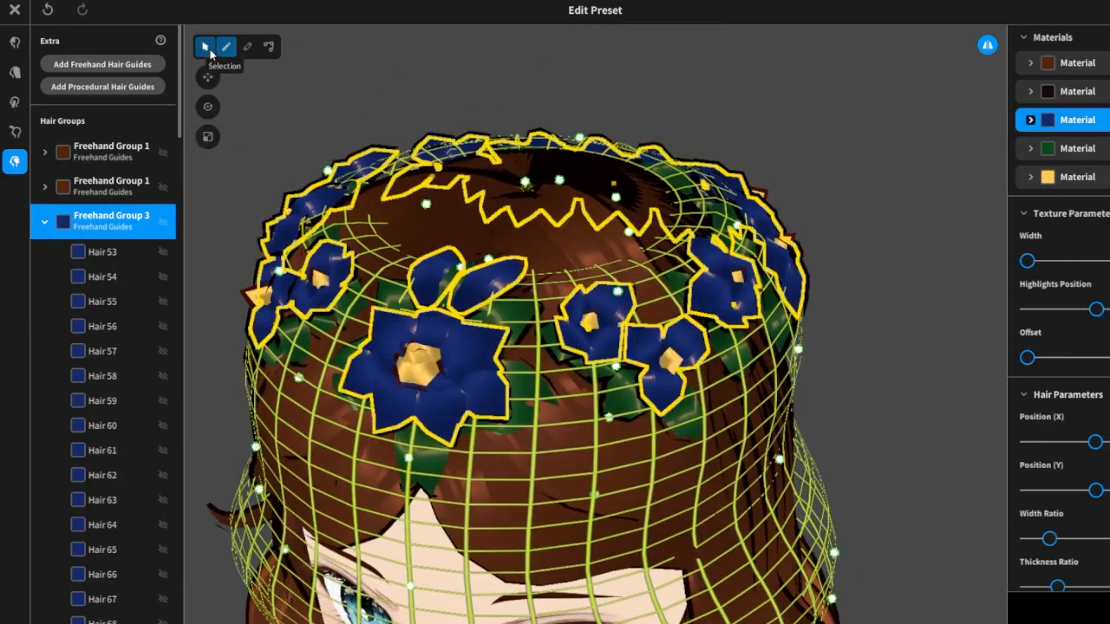
{"action": "left_click", "coordinate": [478, 299]}
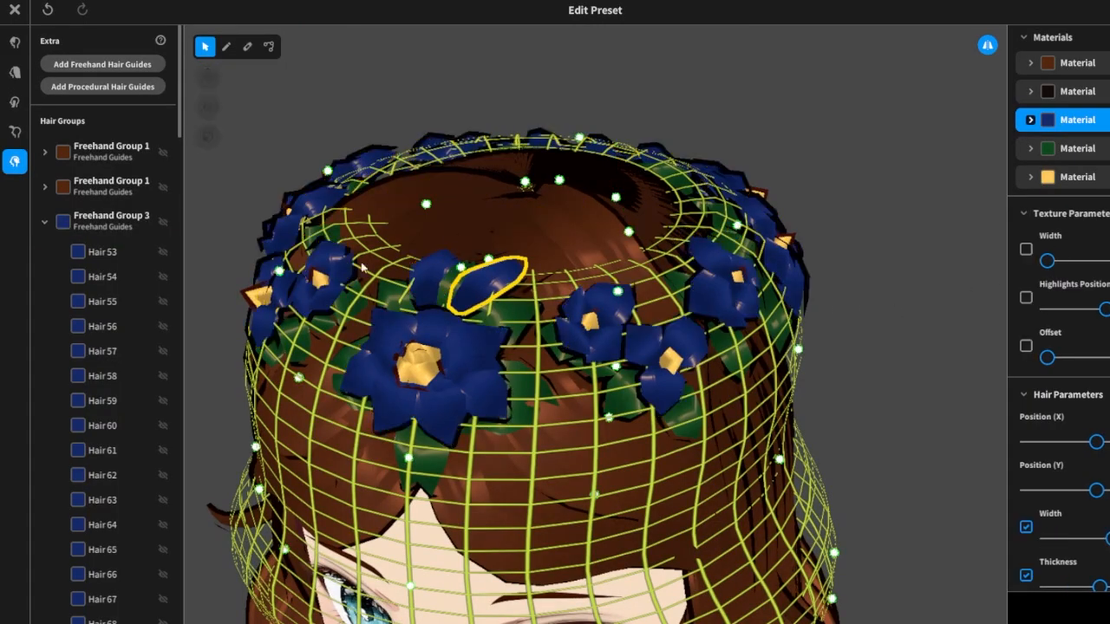
{"action": "scroll", "coordinate": [52, 442], "scroll_direction": "down", "scroll_amount": 5}
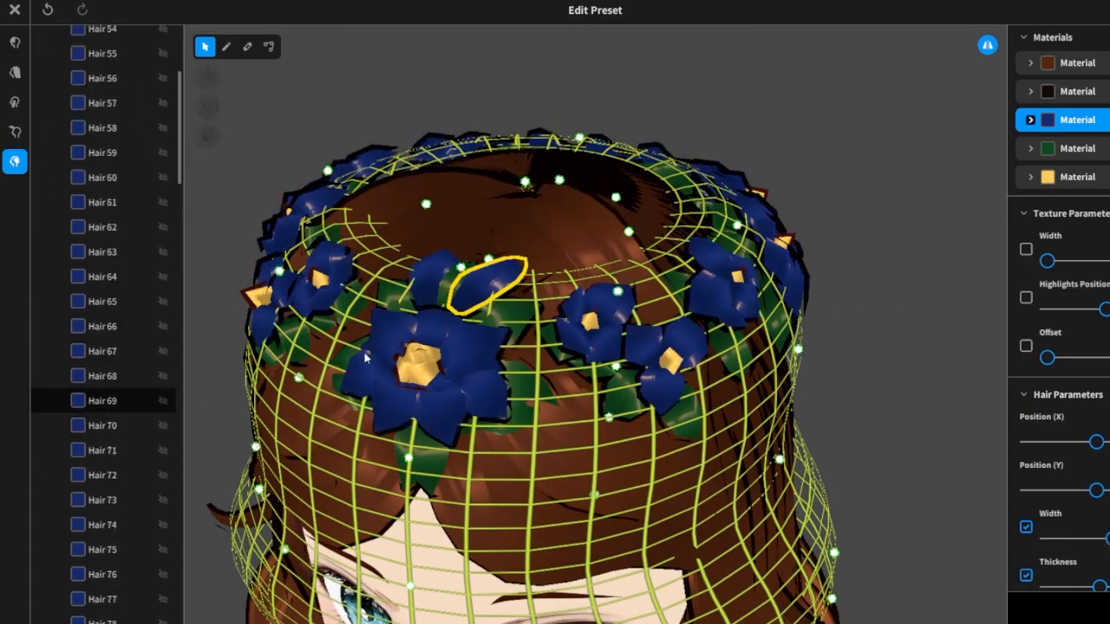
{"action": "right_click_drag", "start_coordinate": [462, 299], "coordinate": [462, 298]}
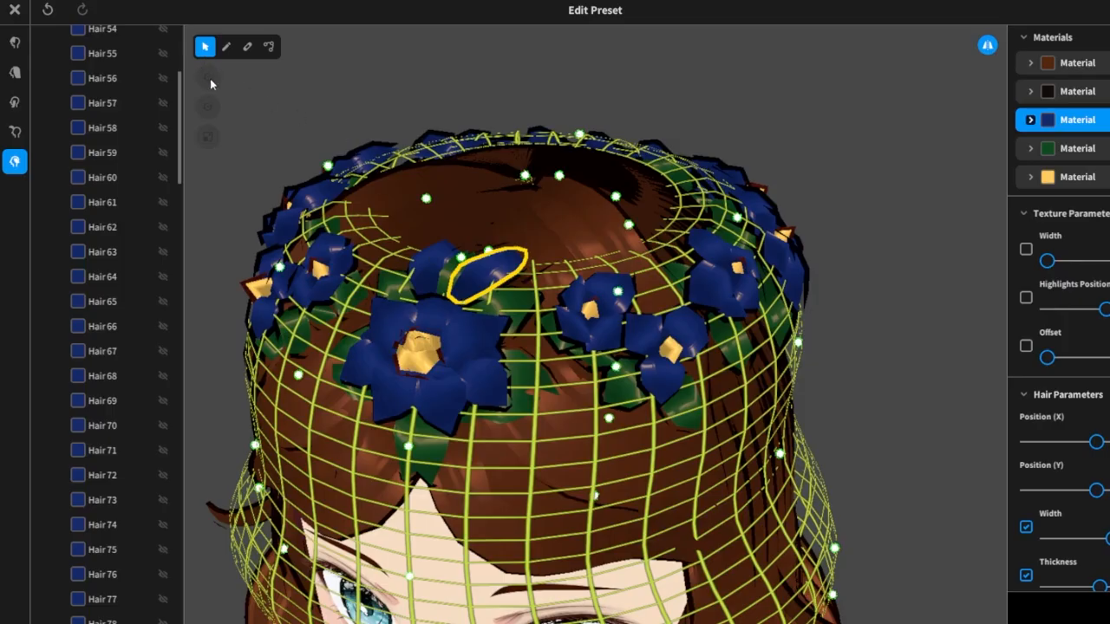
{"action": "right_click_drag", "start_coordinate": [563, 287], "coordinate": [422, 205]}
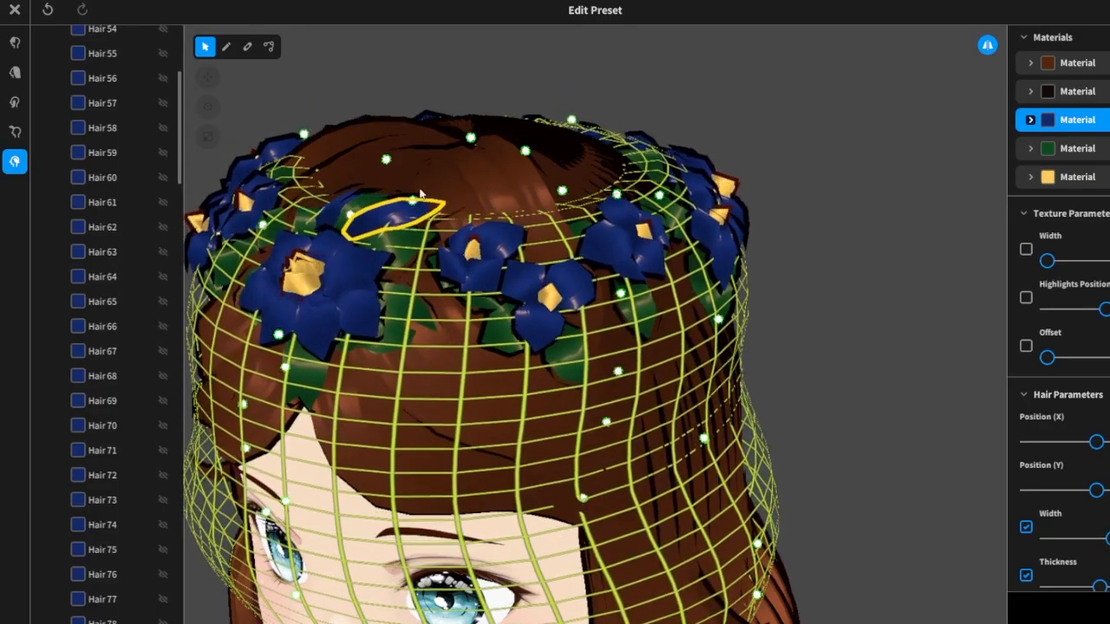
{"action": "scroll", "coordinate": [110, 444], "scroll_direction": "down", "scroll_amount": 7}
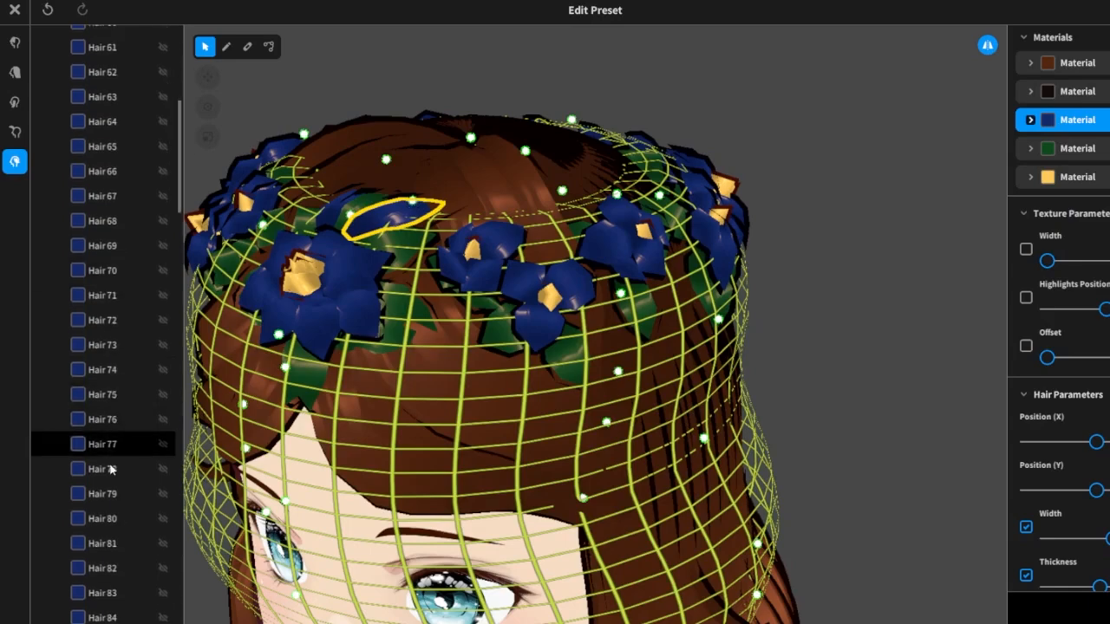
Draw a mirrored pair of blue petals between the front flower and the two petals behind it.
{"action": "left_click", "coordinate": [373, 229]}
{"action": "left_click", "coordinate": [405, 218]}
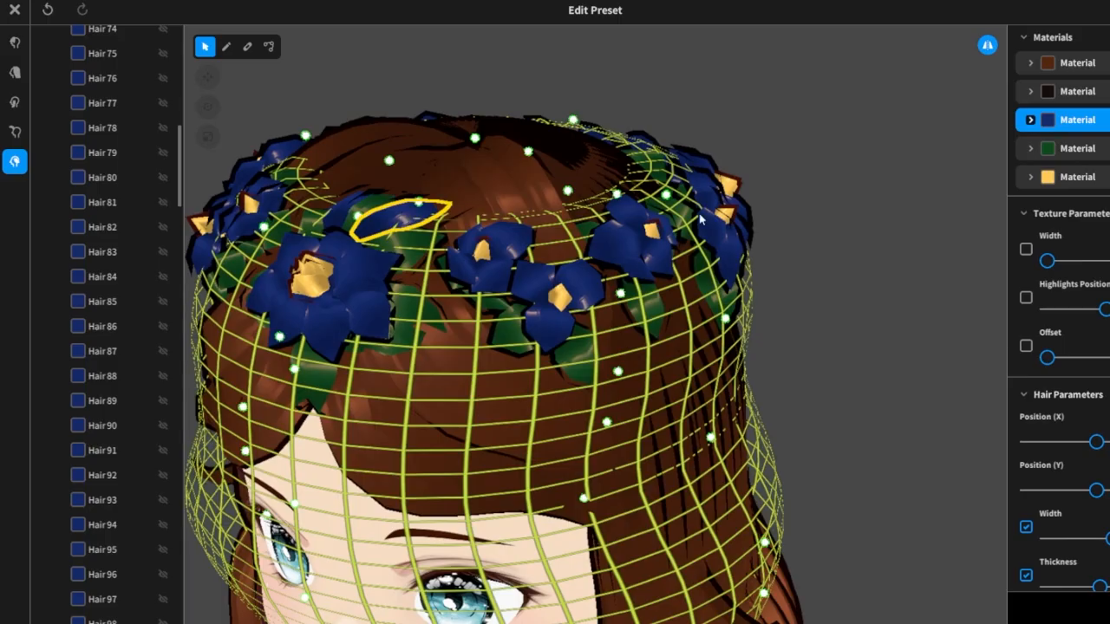
{"action": "mouse_move", "coordinate": [798, 241]}
{"action": "right_mouse_down"}
{"action": "mouse_move", "coordinate": [839, 282]}
{"action": "mouse_move", "coordinate": [778, 238]}
{"action": "right_mouse_up"}
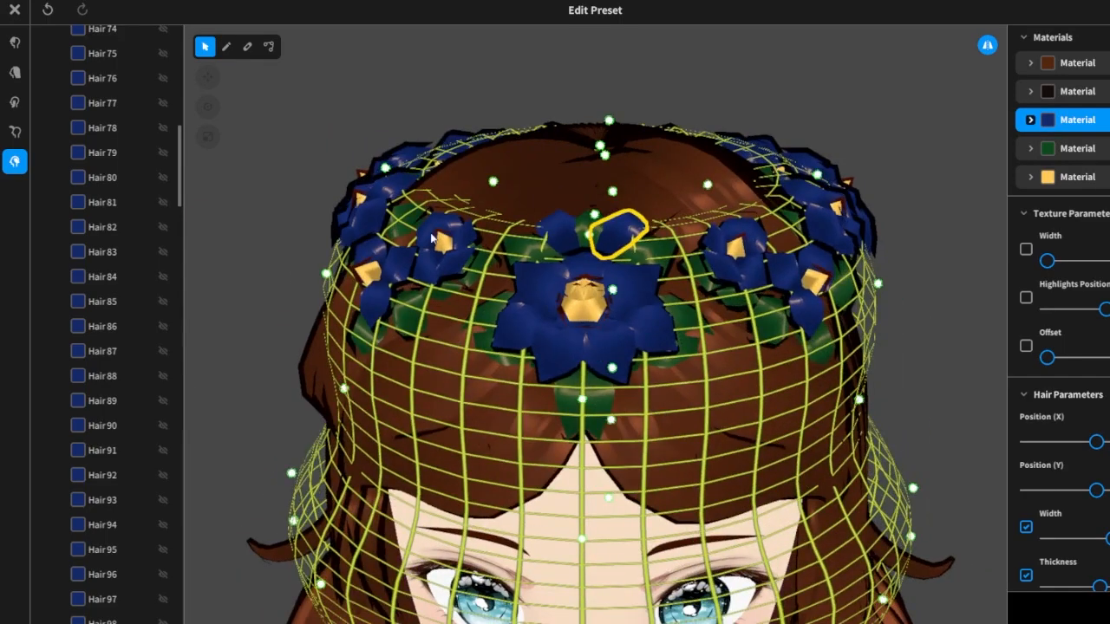
{"action": "left_click", "coordinate": [227, 48]}
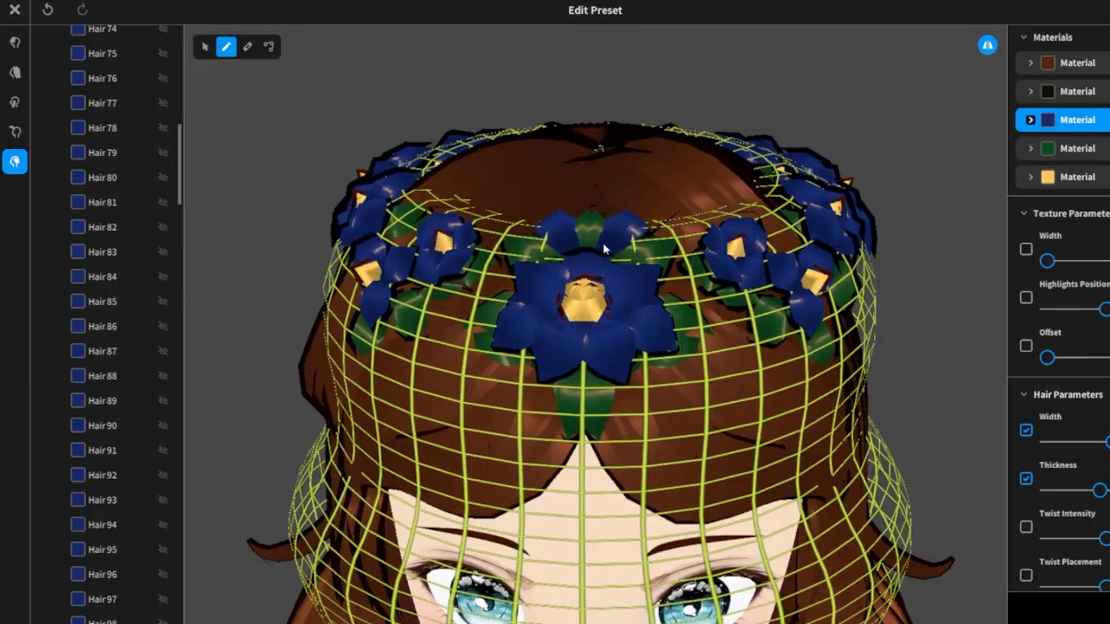
{"action": "left_click_drag", "start_coordinate": [623, 266], "coordinate": [667, 274]}
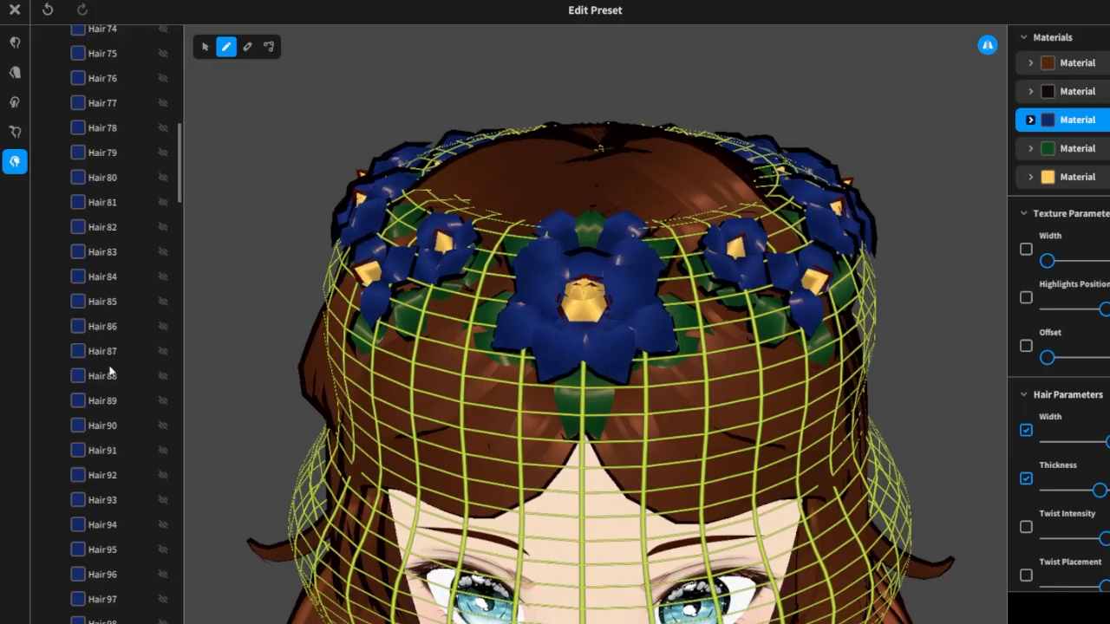
Draw a mirrored yellow centre strand in Freehand Group 5 on the small flower behind the front flower.
{"action": "scroll", "coordinate": [110, 373], "scroll_direction": "down", "scroll_amount": 10}
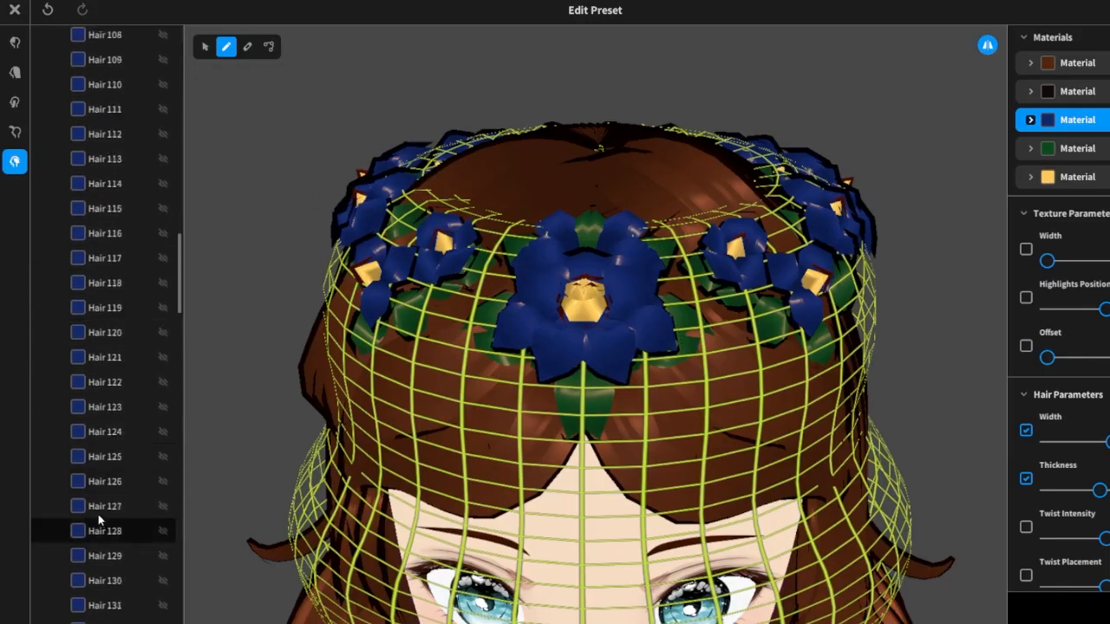
{"action": "scroll", "coordinate": [98, 514], "scroll_direction": "down", "scroll_amount": 3}
{"action": "scroll", "coordinate": [106, 521], "scroll_direction": "down", "scroll_amount": 5}
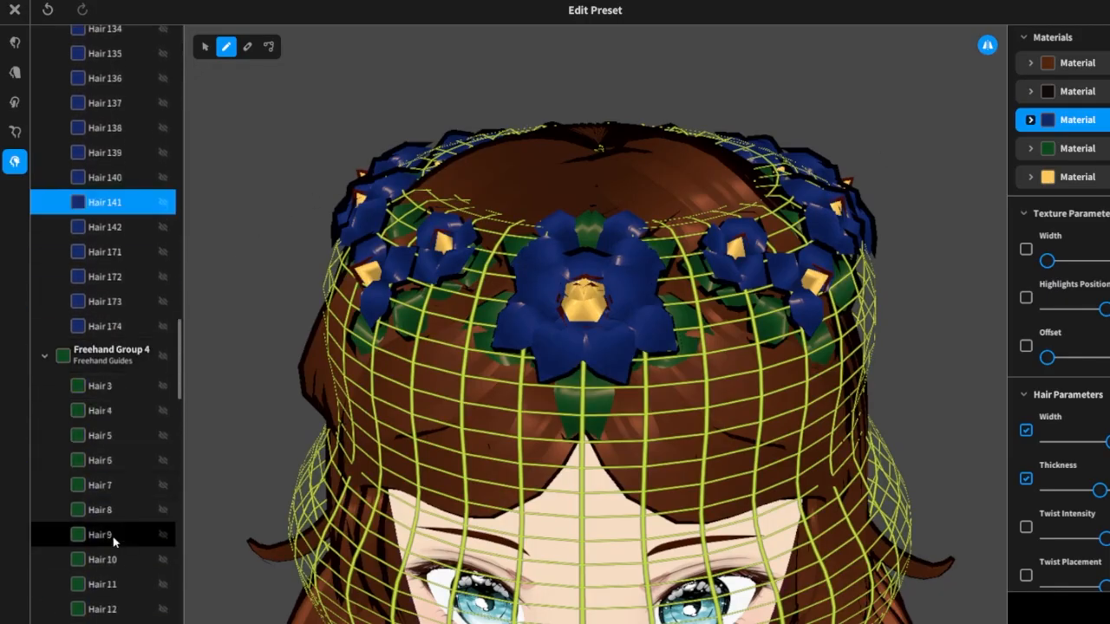
{"action": "scroll", "coordinate": [108, 536], "scroll_direction": "down", "scroll_amount": 10}
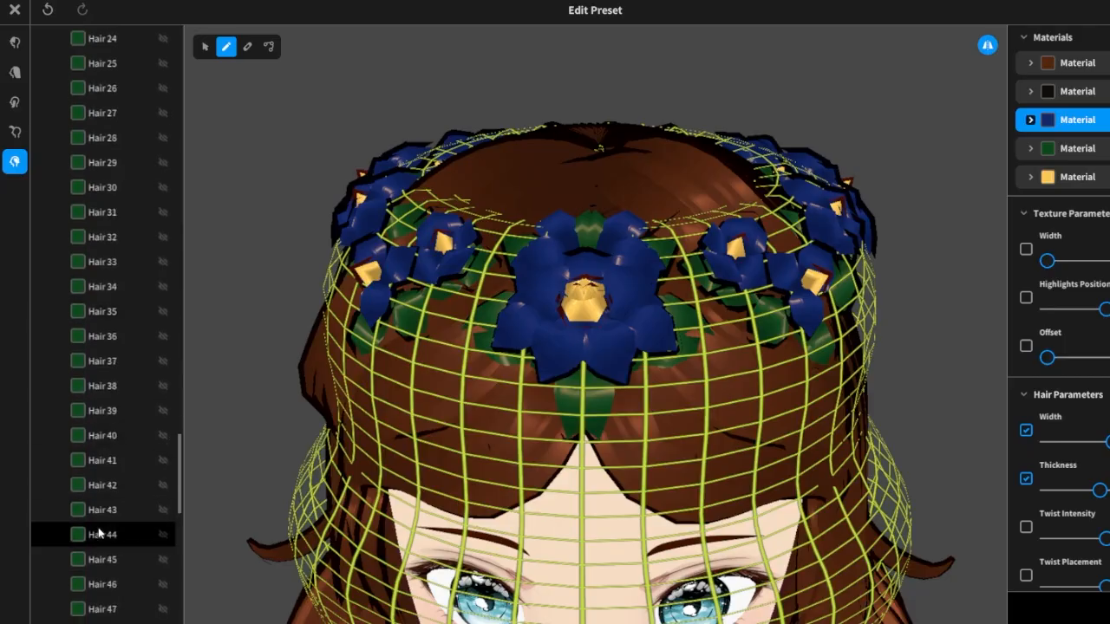
{"action": "scroll", "coordinate": [100, 530], "scroll_direction": "down", "scroll_amount": 5}
{"action": "left_click", "coordinate": [107, 482]}
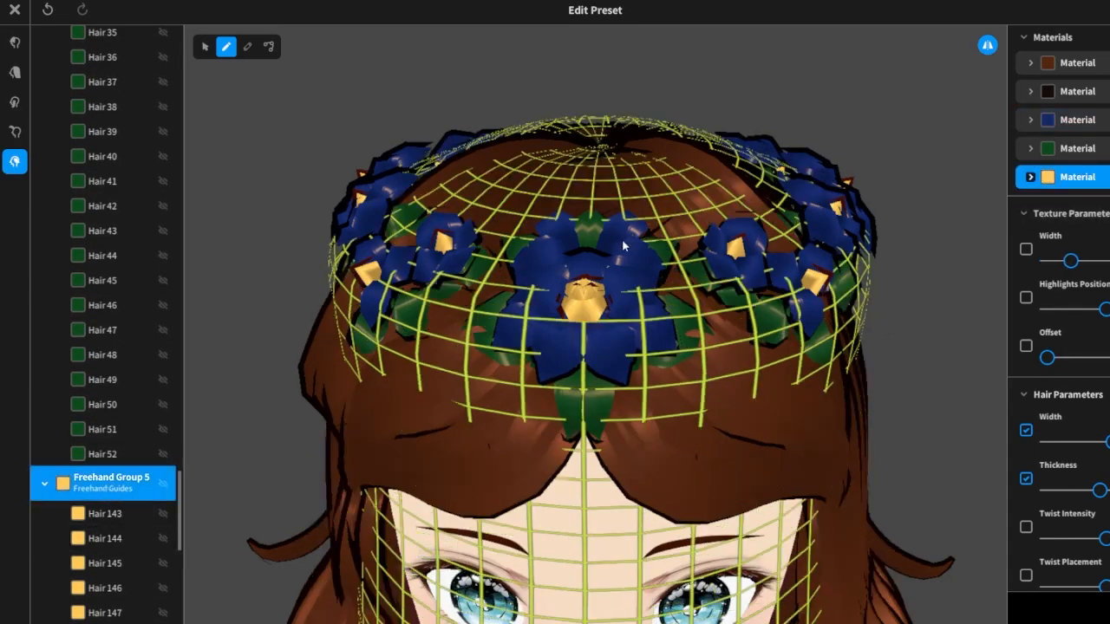
{"action": "left_click_drag", "start_coordinate": [598, 250], "coordinate": [612, 256]}
{"action": "left_click", "coordinate": [956, 466]}
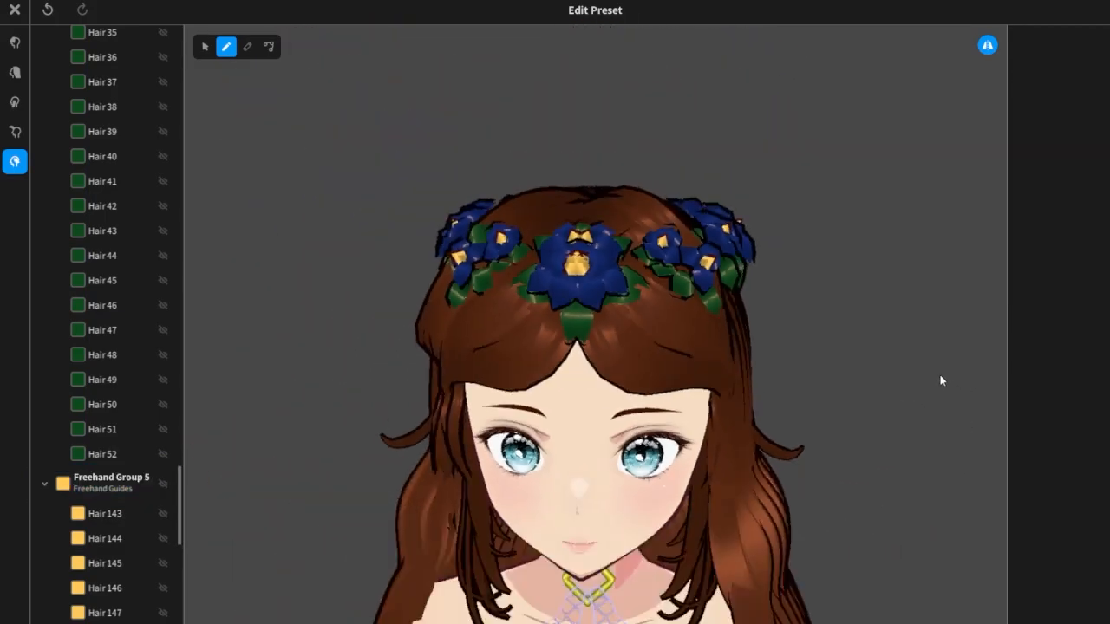
Unhide the black horns in the Ahoge category's Freehand Group 1 to see them with the flower crown.
{"action": "left_click", "coordinate": [14, 131]}
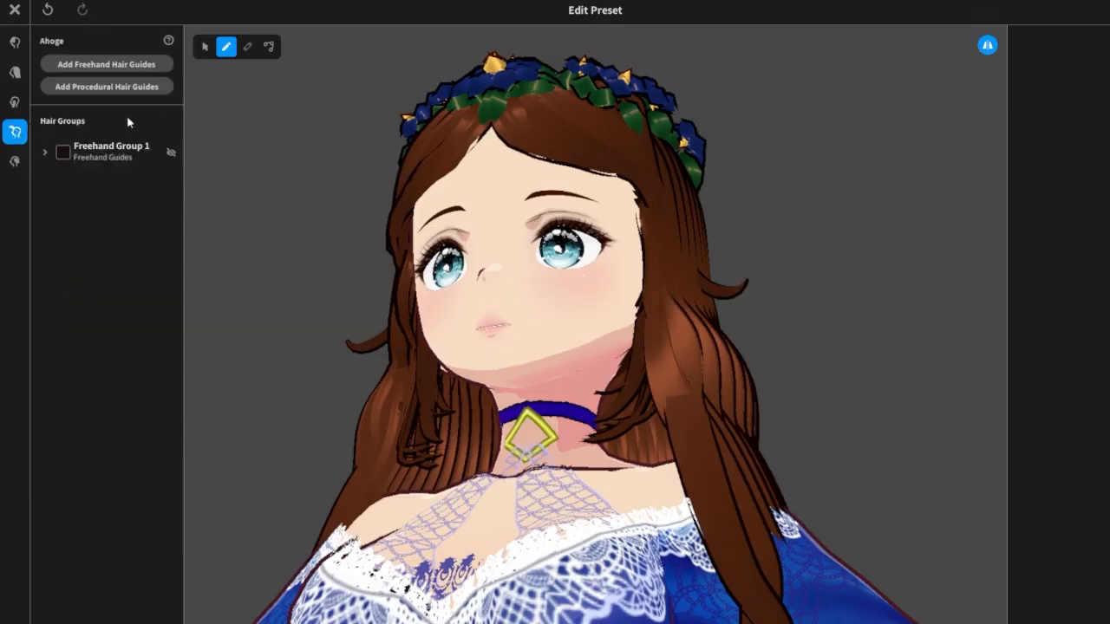
{"action": "left_click", "coordinate": [163, 150]}
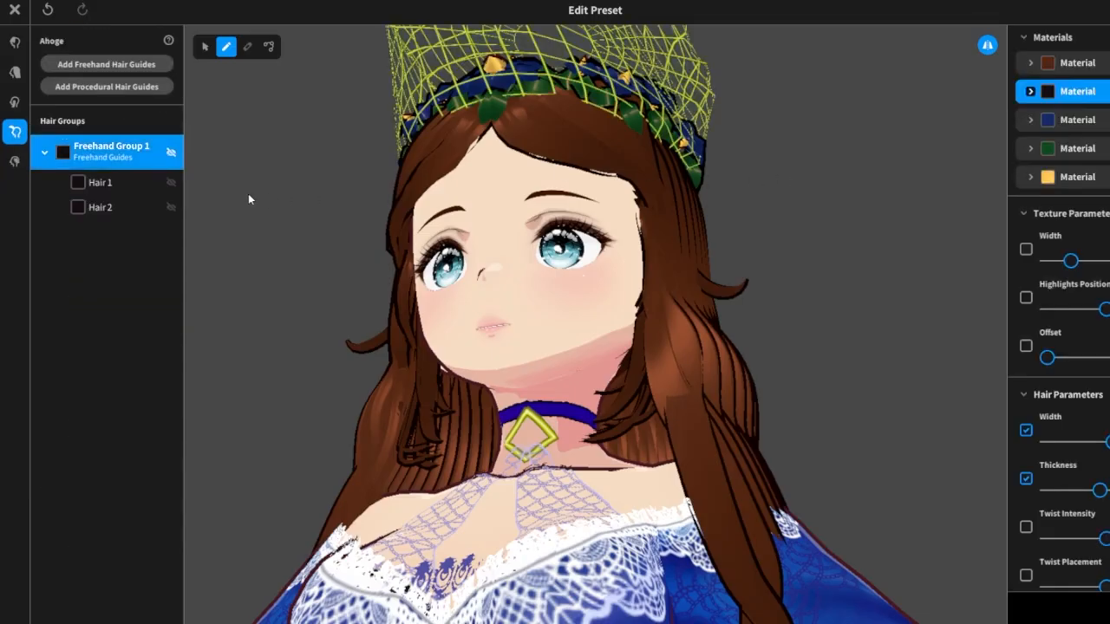
{"action": "left_click", "coordinate": [826, 182]}
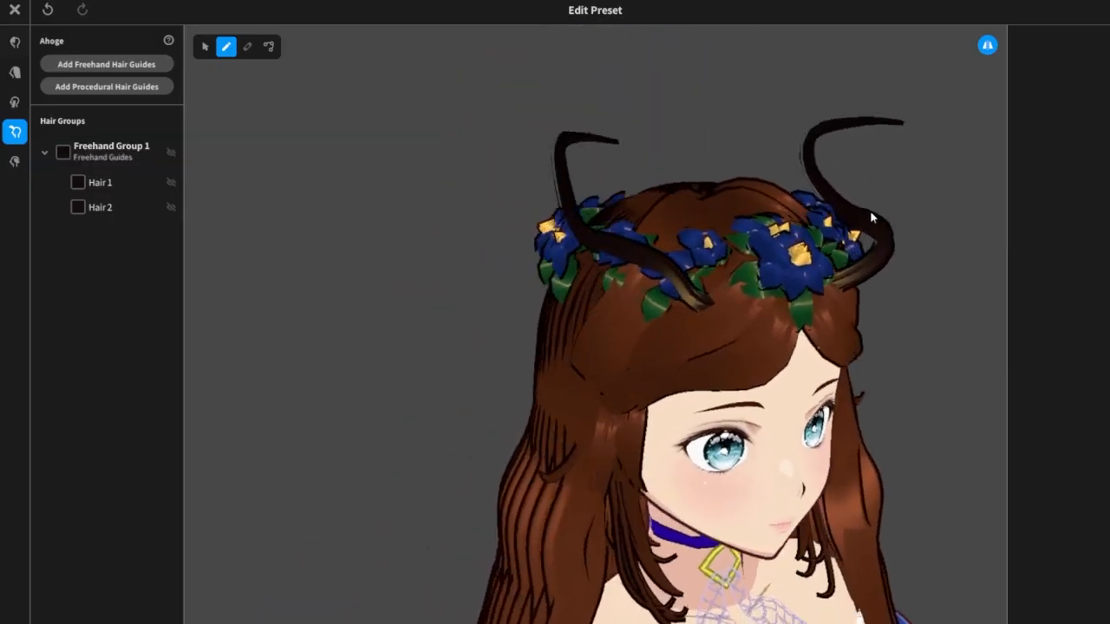
{"action": "right_click_drag", "start_coordinate": [872, 217], "coordinate": [848, 203]}
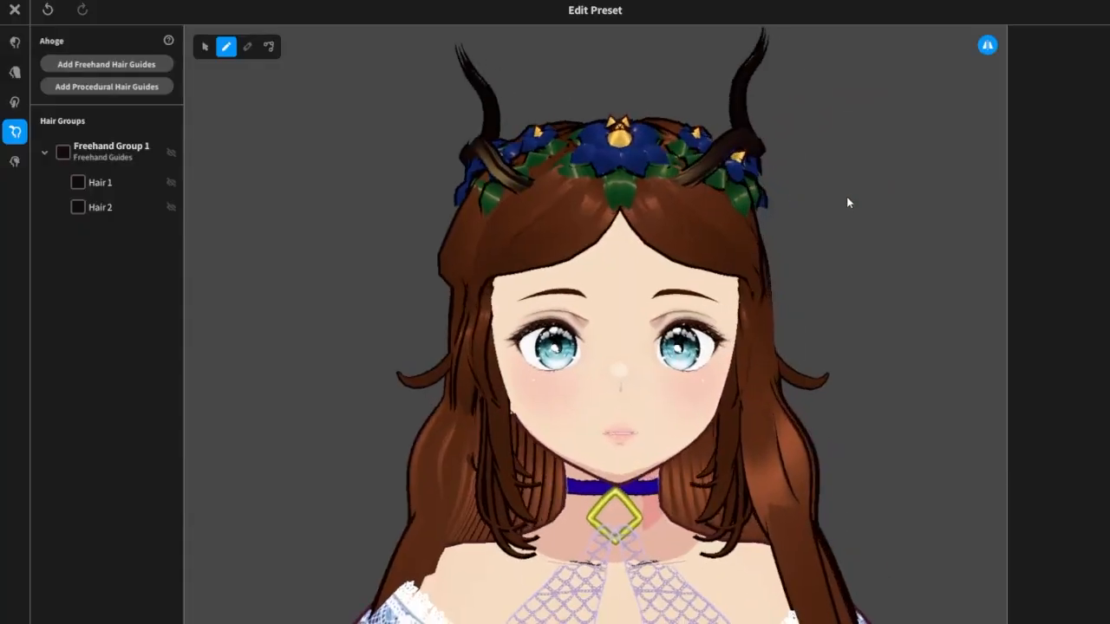
Return to the Extra hair, select the blue flower group and look through its texture and hair parameters.
{"action": "left_click", "coordinate": [16, 162]}
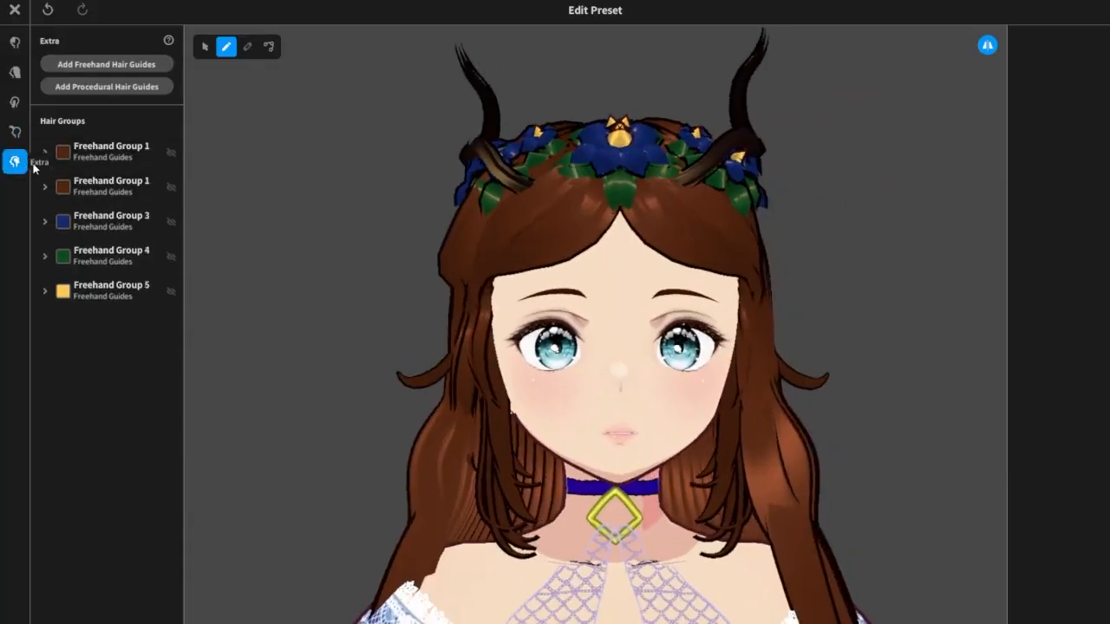
{"action": "left_click", "coordinate": [91, 222]}
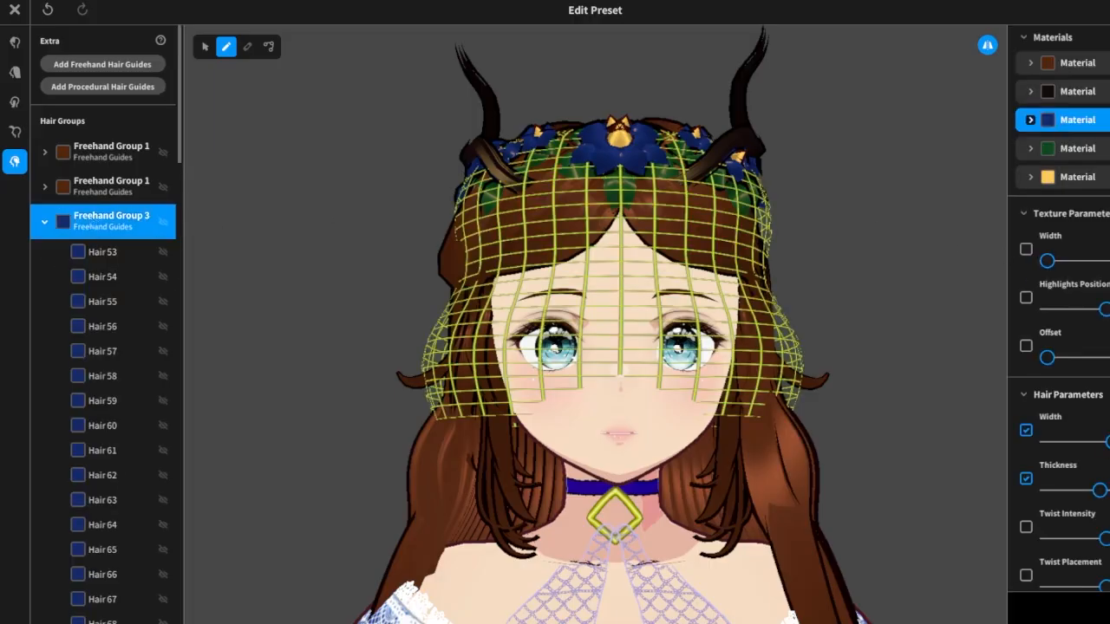
{"action": "scroll", "coordinate": [1026, 274], "scroll_direction": "down", "scroll_amount": 2}
{"action": "scroll", "coordinate": [1058, 347], "scroll_direction": "down", "scroll_amount": 3}
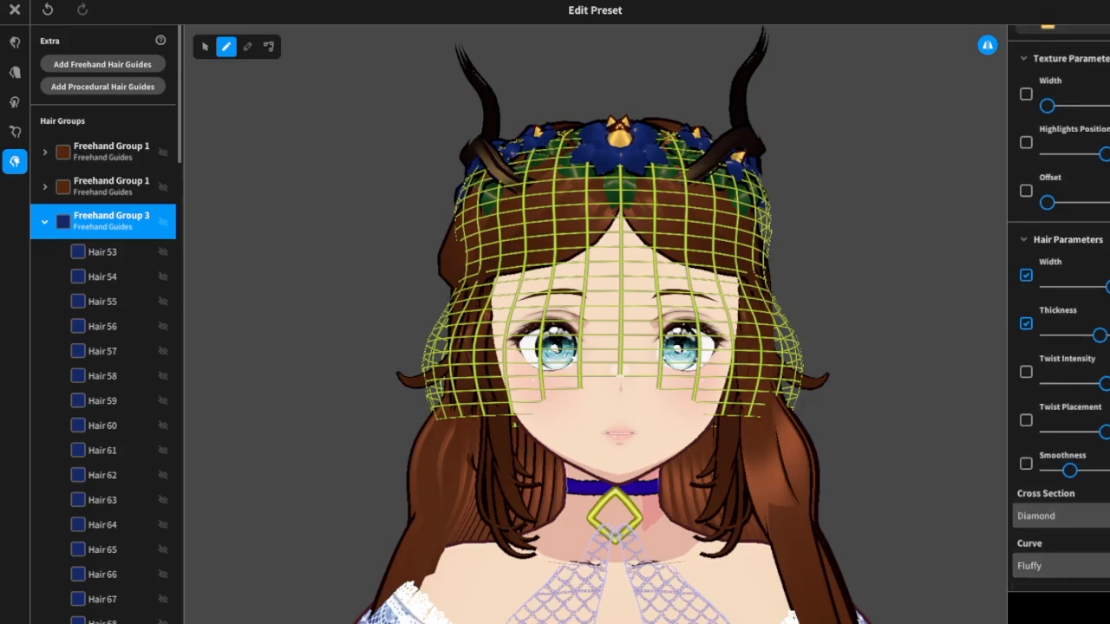
{"action": "scroll", "coordinate": [1058, 347], "scroll_direction": "down", "scroll_amount": 2}
{"action": "scroll", "coordinate": [1058, 347], "scroll_direction": "up", "scroll_amount": 7}
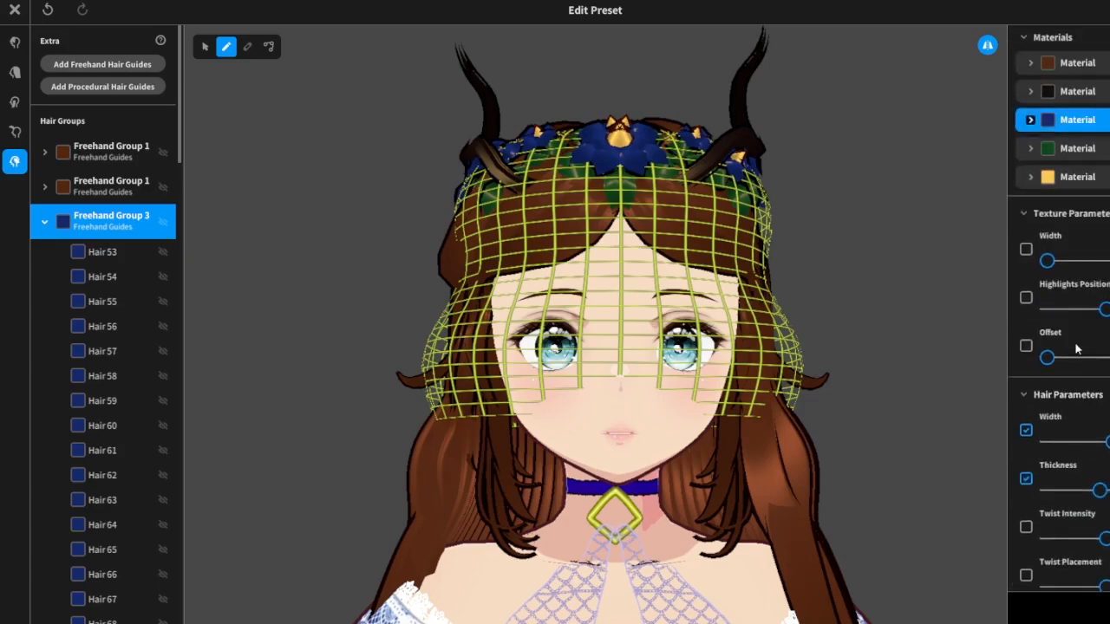
Increase the Position (X) of the whole blue flower group to shift the flowers around the head.
{"action": "left_click", "coordinate": [212, 51]}
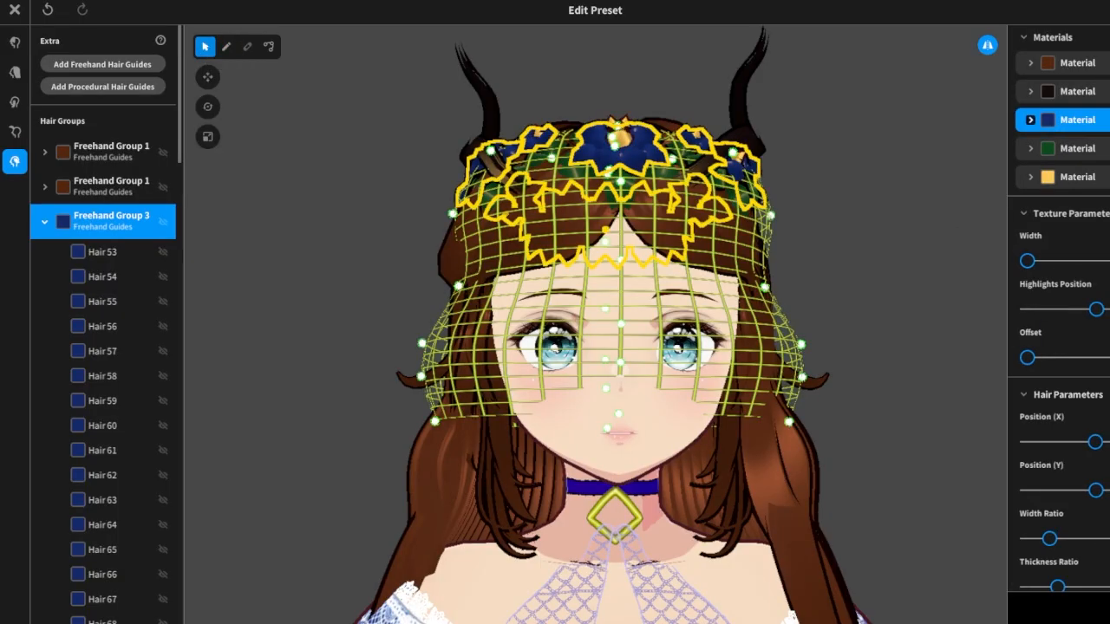
{"action": "scroll", "coordinate": [1058, 309], "scroll_direction": "down", "scroll_amount": 1}
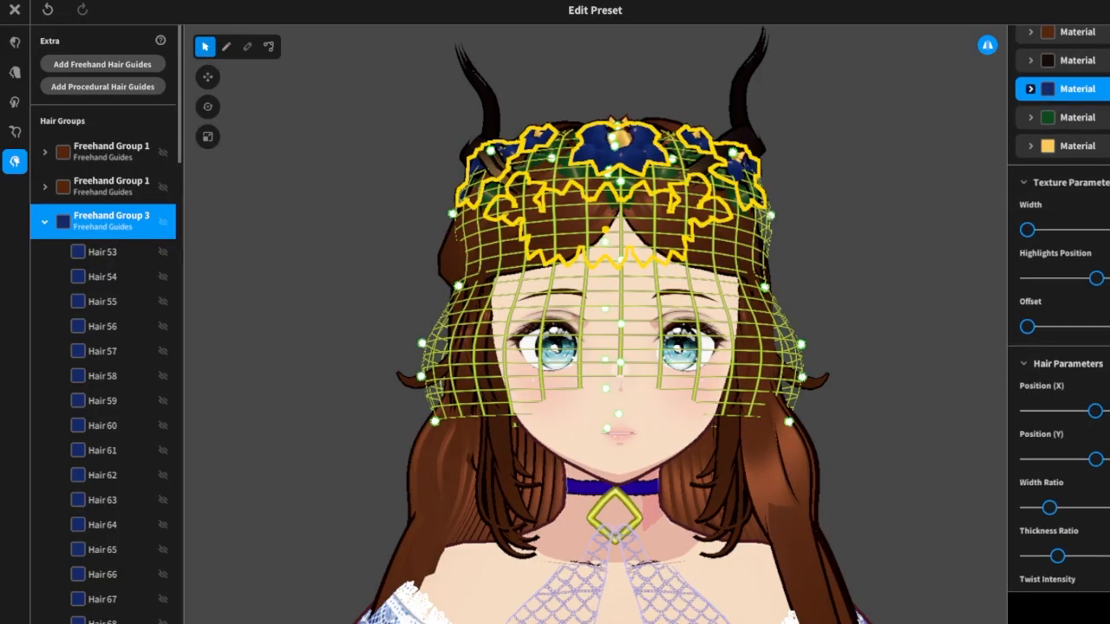
{"action": "left_click_drag", "start_coordinate": [1101, 418], "coordinate": [1109, 415]}
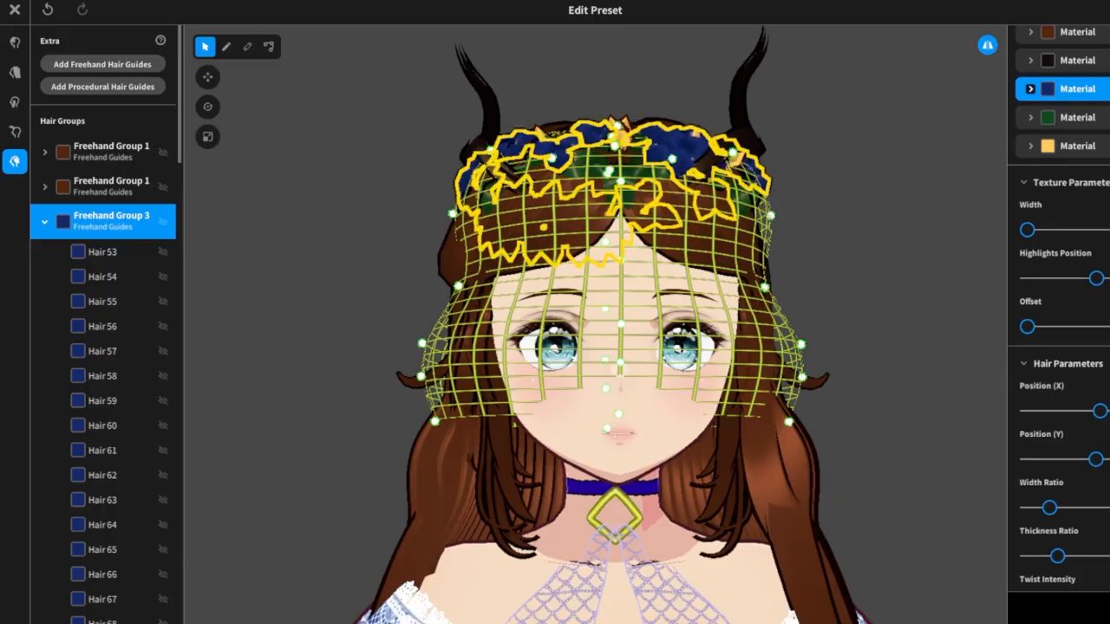
{"action": "right_click_drag", "start_coordinate": [912, 387], "coordinate": [910, 405]}
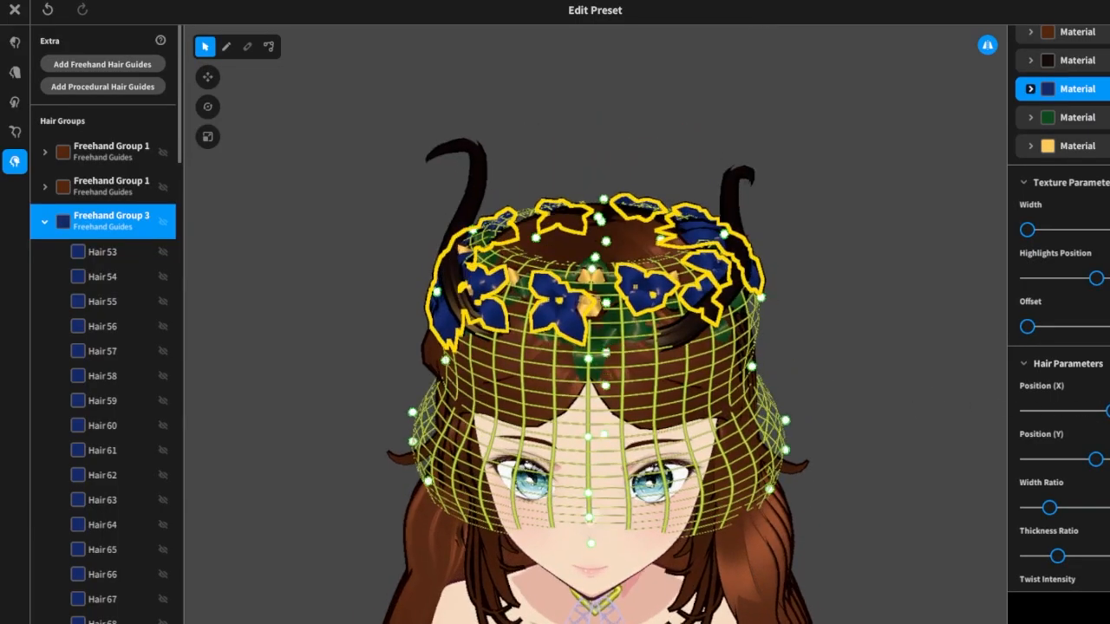
{"action": "left_click_drag", "start_coordinate": [1109, 411], "coordinate": [1109, 411]}
{"action": "left_click_drag", "start_coordinate": [1109, 411], "coordinate": [1109, 411]}
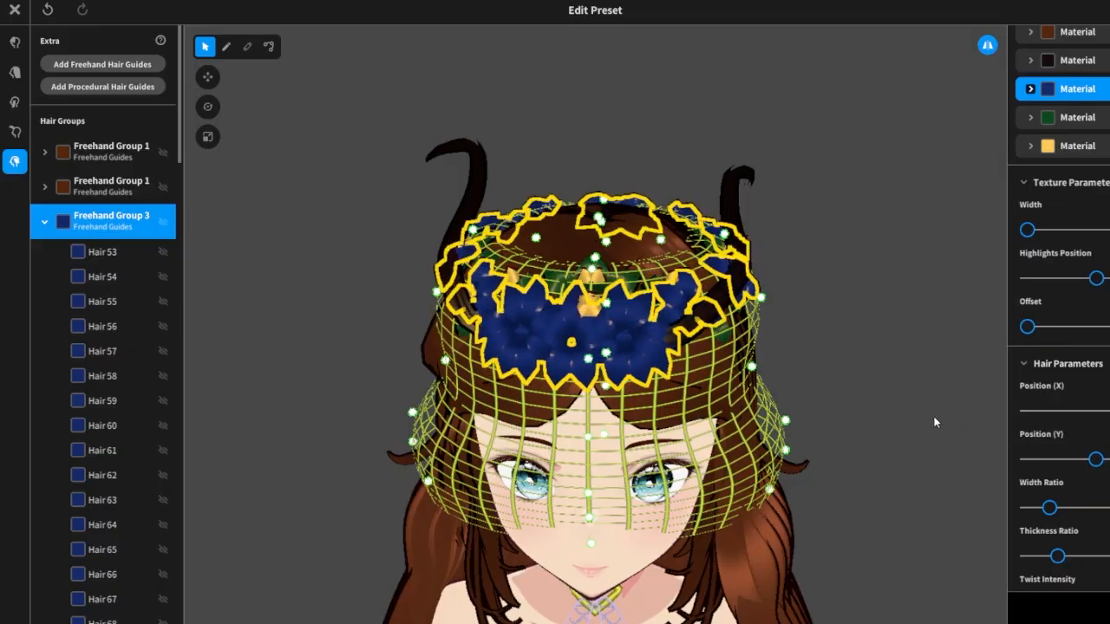
Increase the Position (X) of the green leaf group, Freehand Group 4, and deselect it to check the crown.
{"action": "left_click", "coordinate": [45, 222]}
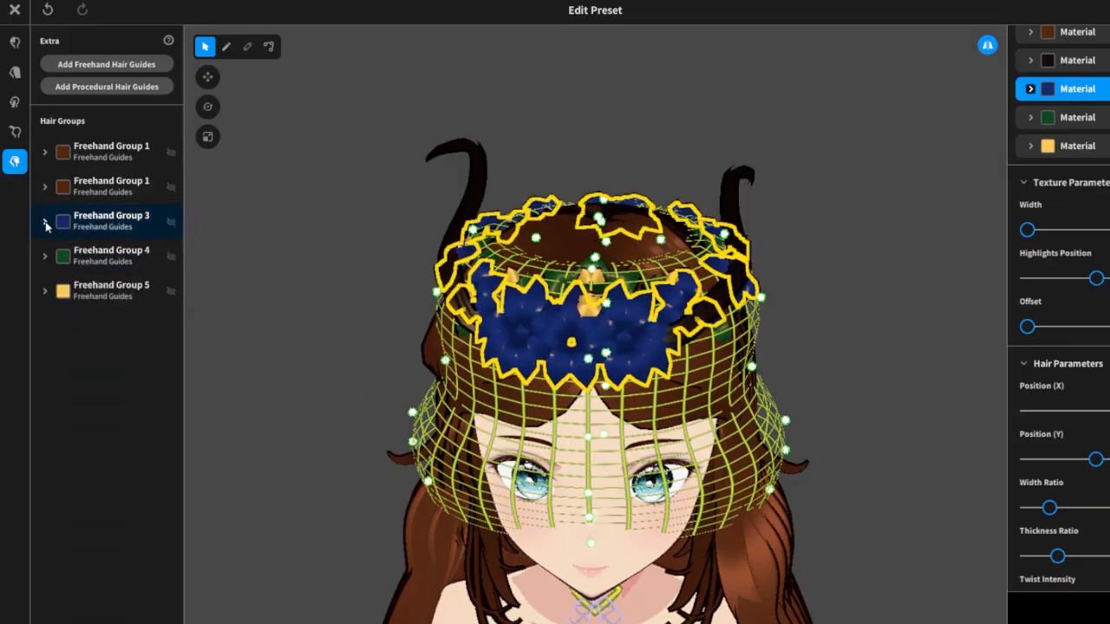
{"action": "left_click", "coordinate": [52, 258]}
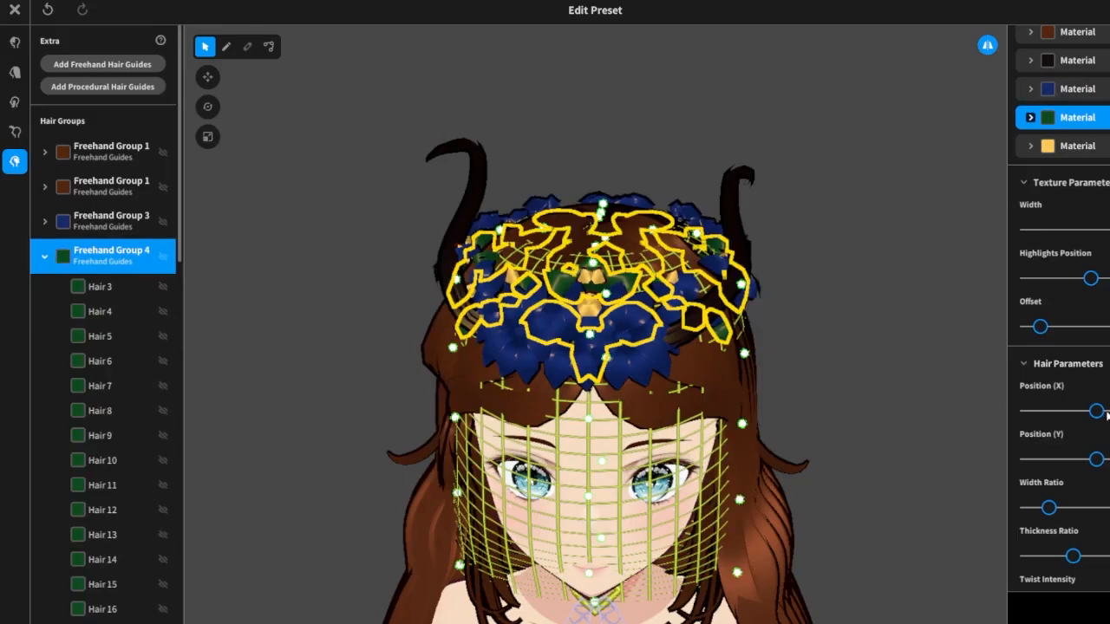
{"action": "left_click_drag", "start_coordinate": [1098, 412], "coordinate": [1109, 412]}
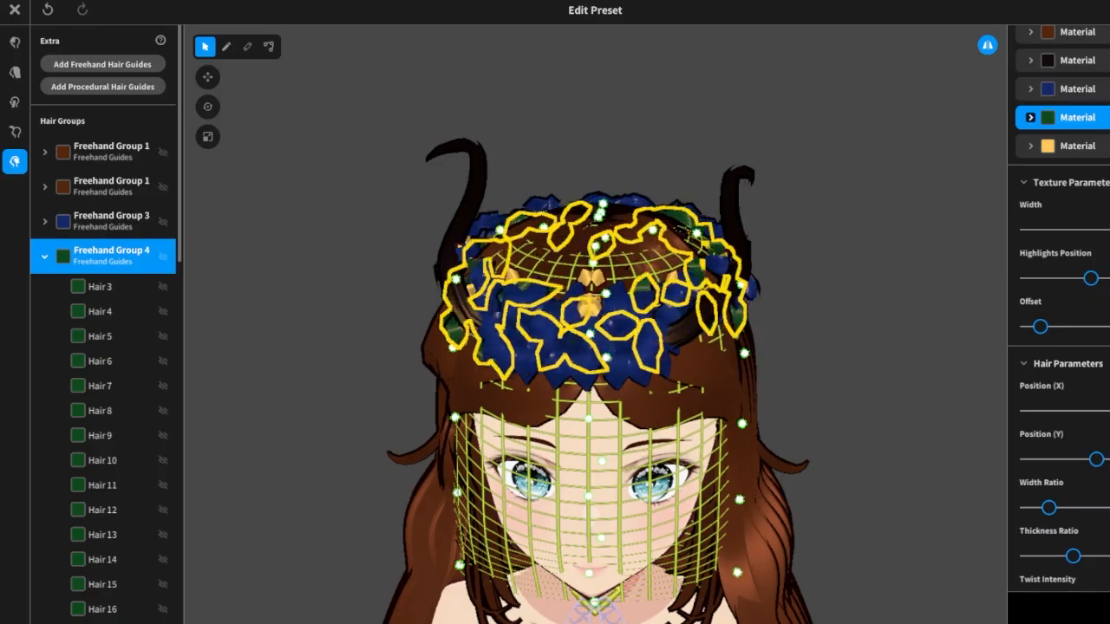
{"action": "left_click", "coordinate": [906, 452]}
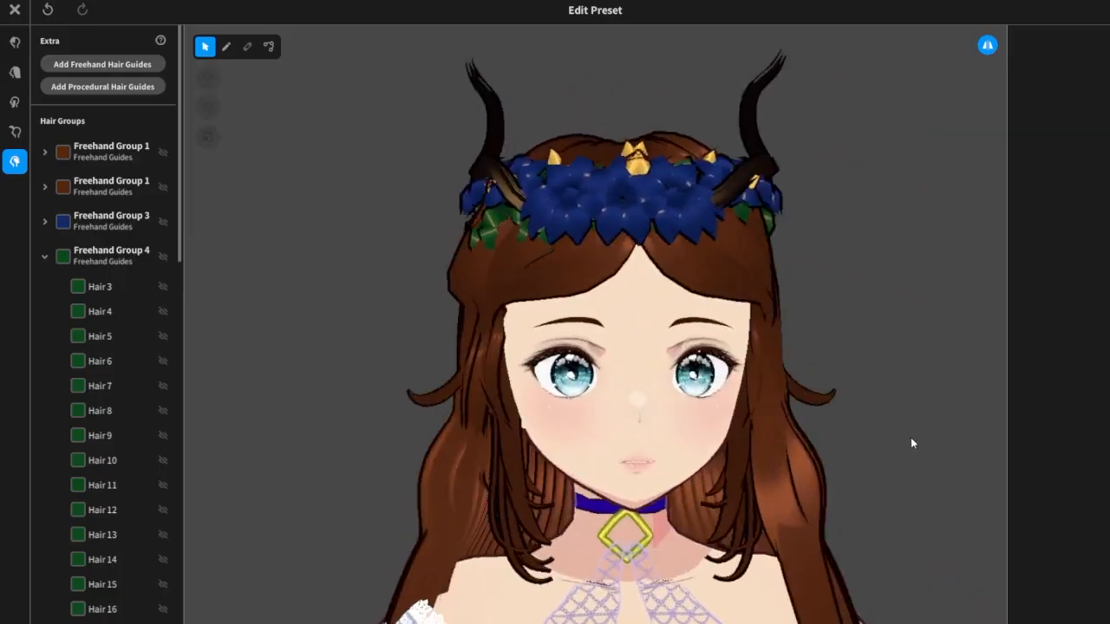
{"action": "left_click", "coordinate": [208, 47]}
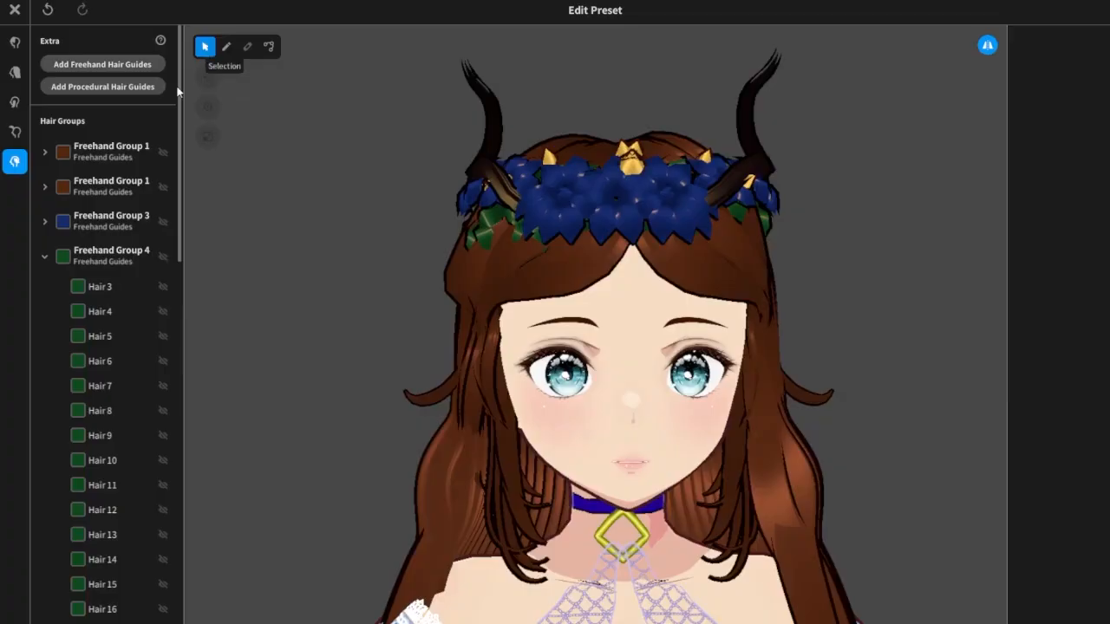
Hide the blue flower group, Freehand Group 3, and select Freehand Group 4 to check the green leaves around the horns.
{"action": "left_click", "coordinate": [112, 253]}
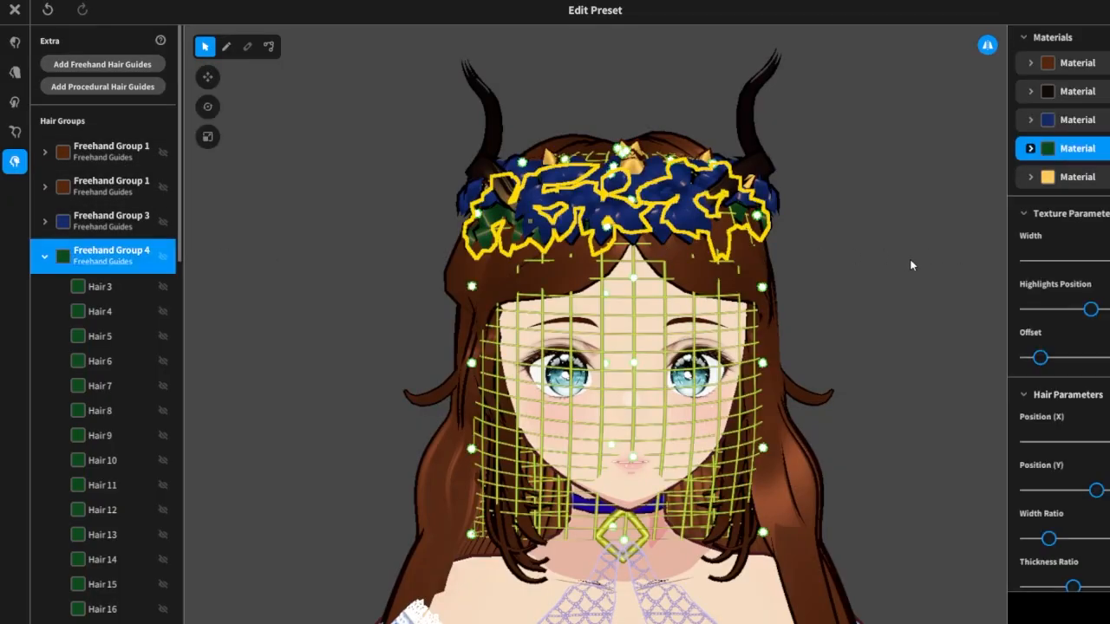
{"action": "left_click", "coordinate": [167, 225]}
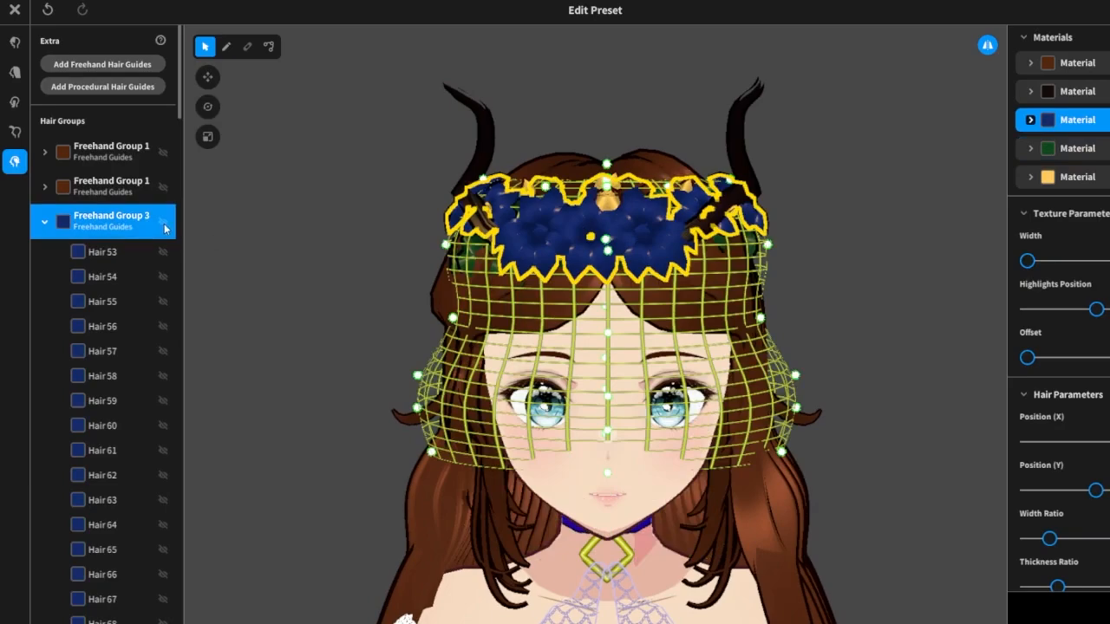
{"action": "left_click", "coordinate": [163, 224]}
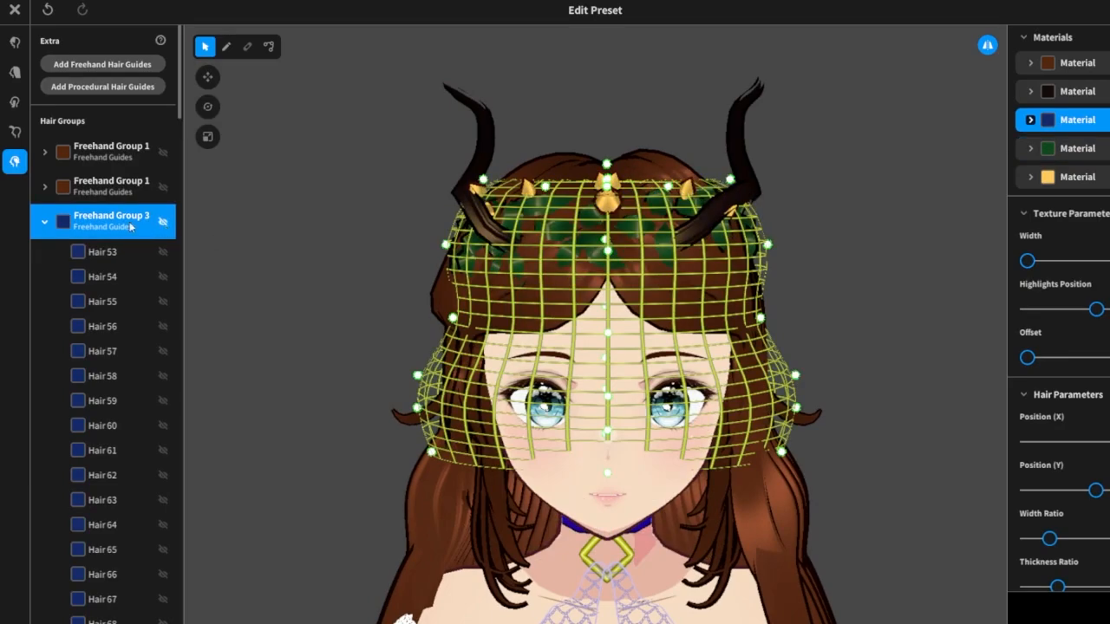
{"action": "right_click", "coordinate": [38, 226]}
{"action": "left_click", "coordinate": [42, 225]}
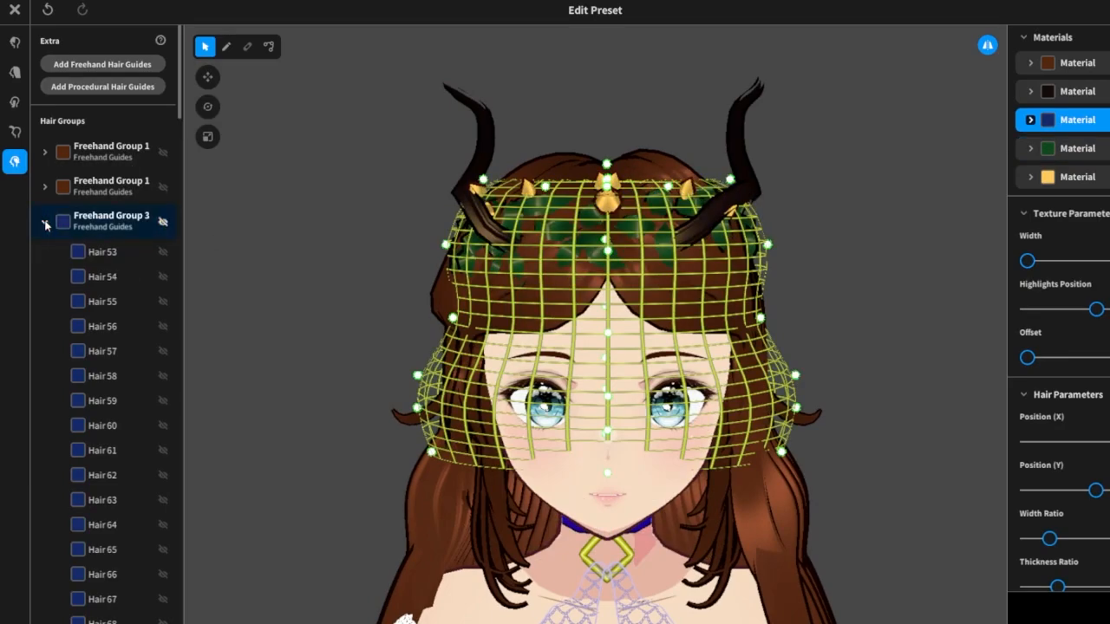
{"action": "left_click", "coordinate": [46, 224]}
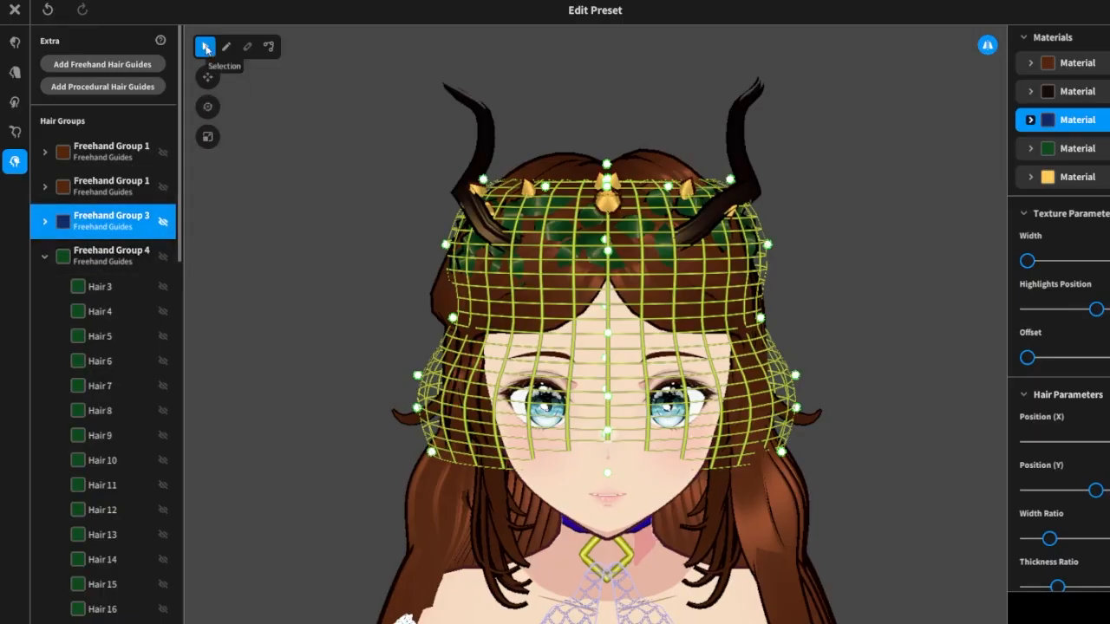
{"action": "left_click", "coordinate": [143, 257]}
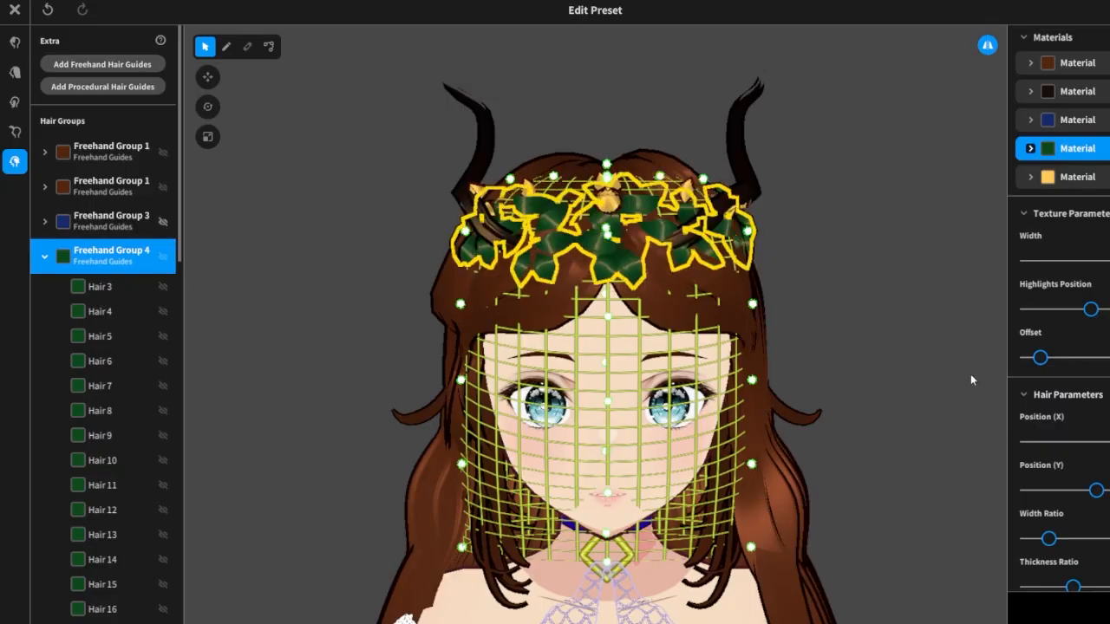
{"action": "left_click", "coordinate": [923, 364]}
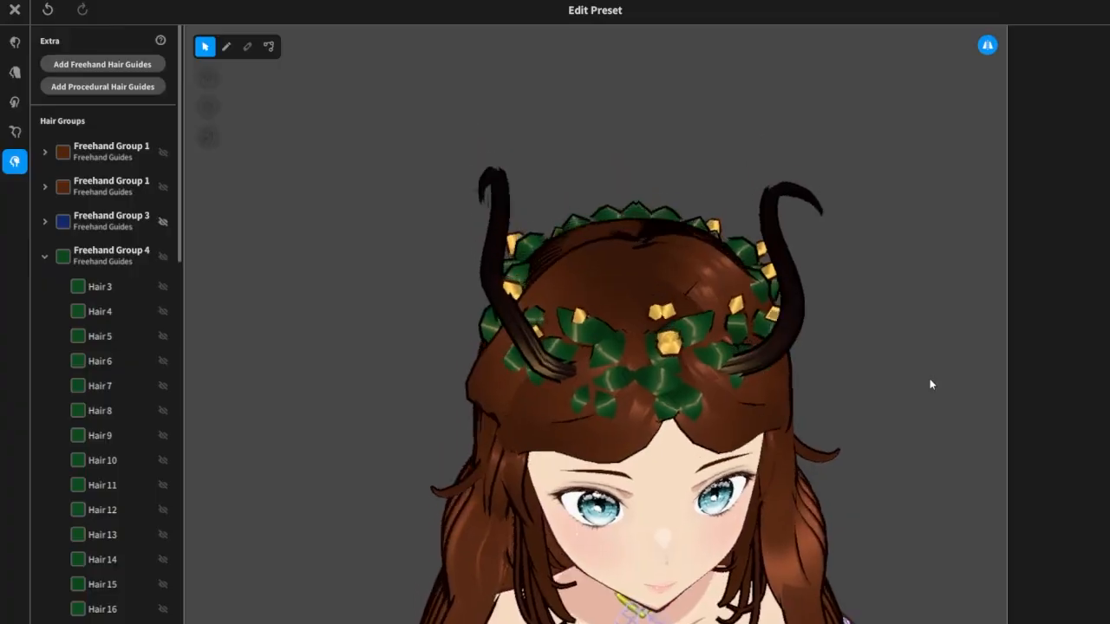
{"action": "mouse_move", "coordinate": [930, 385]}
{"action": "right_mouse_down"}
{"action": "mouse_move", "coordinate": [995, 387]}
{"action": "mouse_move", "coordinate": [1022, 369]}
{"action": "mouse_move", "coordinate": [977, 357]}
{"action": "mouse_move", "coordinate": [931, 367]}
{"action": "right_mouse_up"}
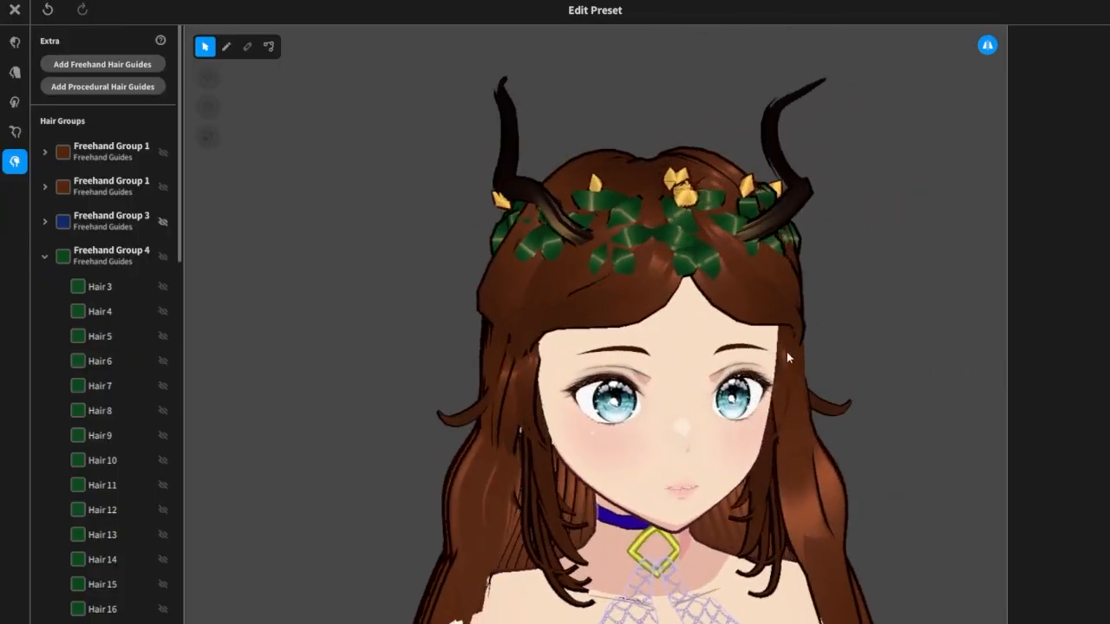
Increase the Position (X) of the yellow flower-centre group, Freehand Group 5, to shift the centres around the head.
{"action": "left_click", "coordinate": [45, 255]}
{"action": "left_click", "coordinate": [126, 290]}
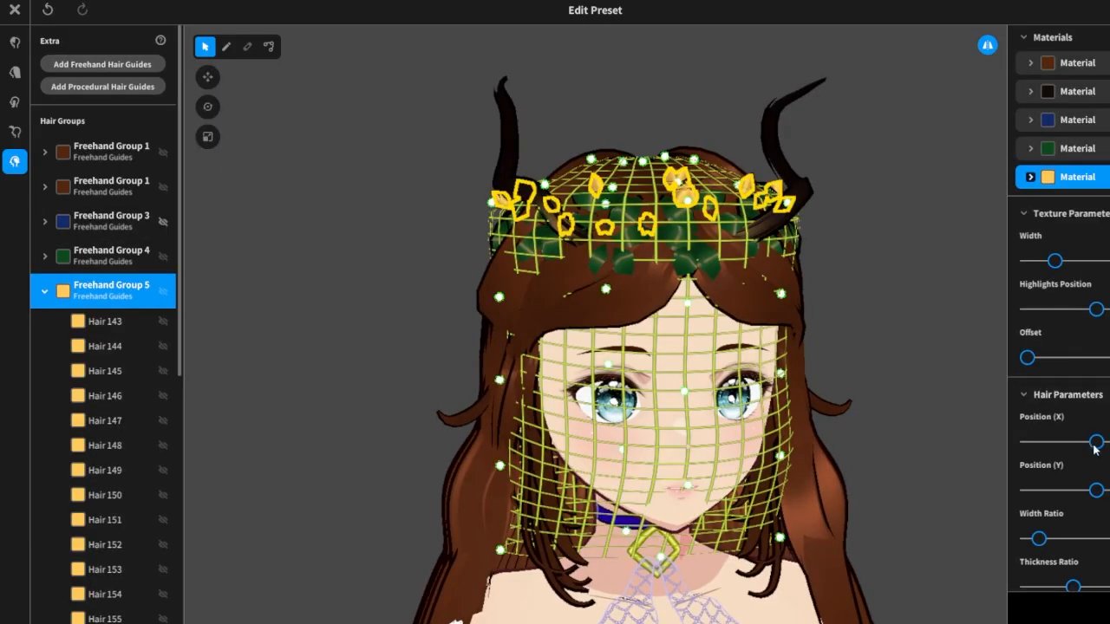
{"action": "left_click_drag", "start_coordinate": [1096, 443], "coordinate": [1109, 443]}
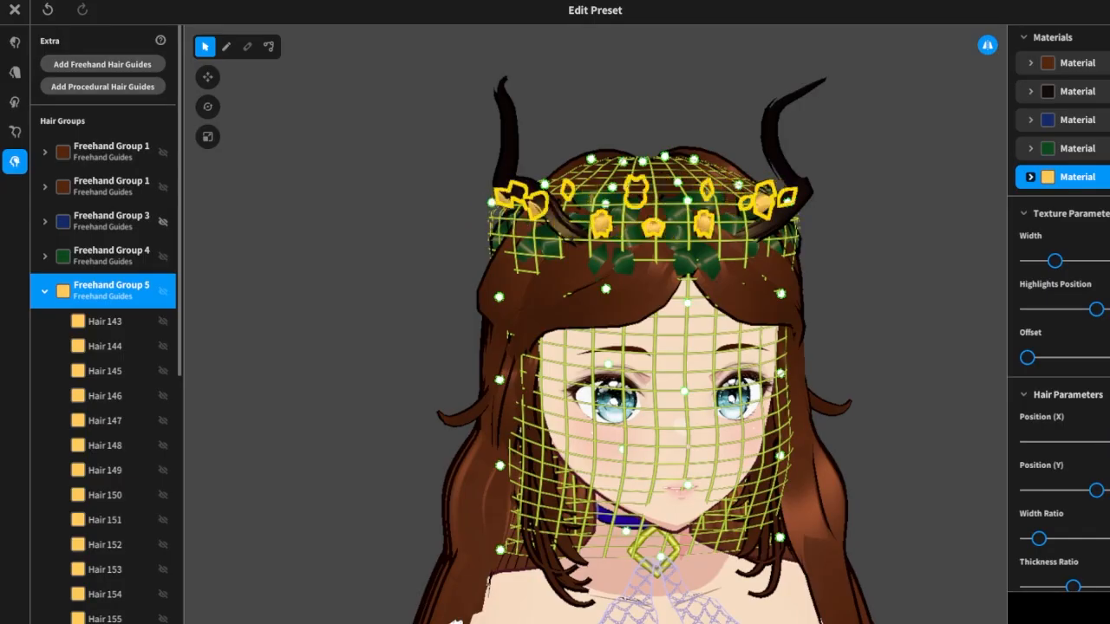
Unhide the blue flower group and fine-tune the yellow centres' Position (X) to line them up with the flowers, checking both sides.
{"action": "left_click", "coordinate": [162, 221]}
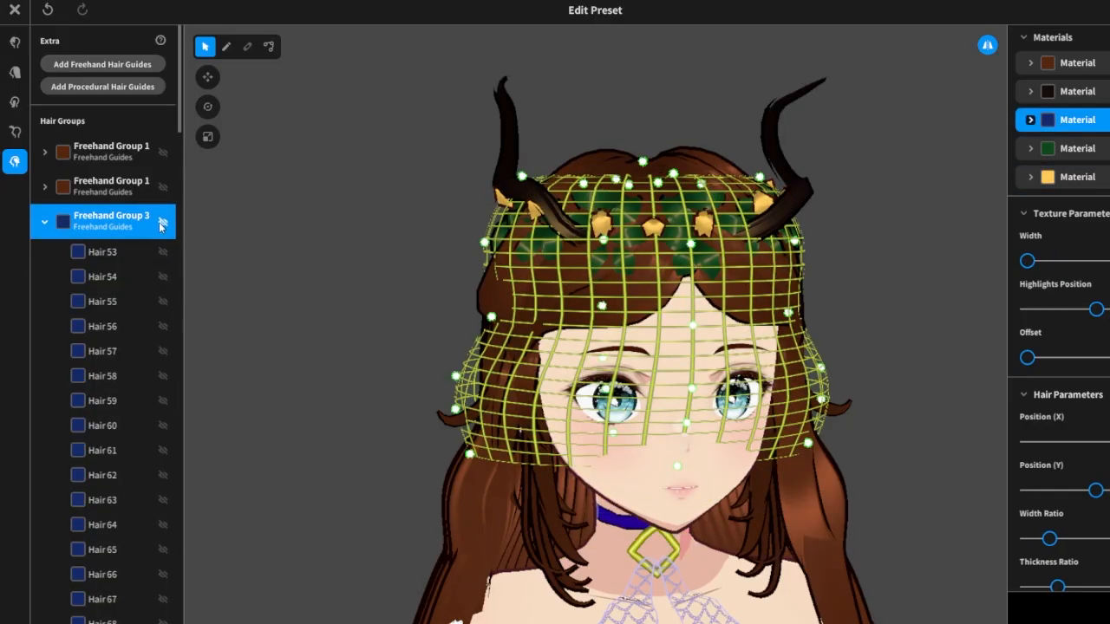
{"action": "left_click", "coordinate": [899, 304]}
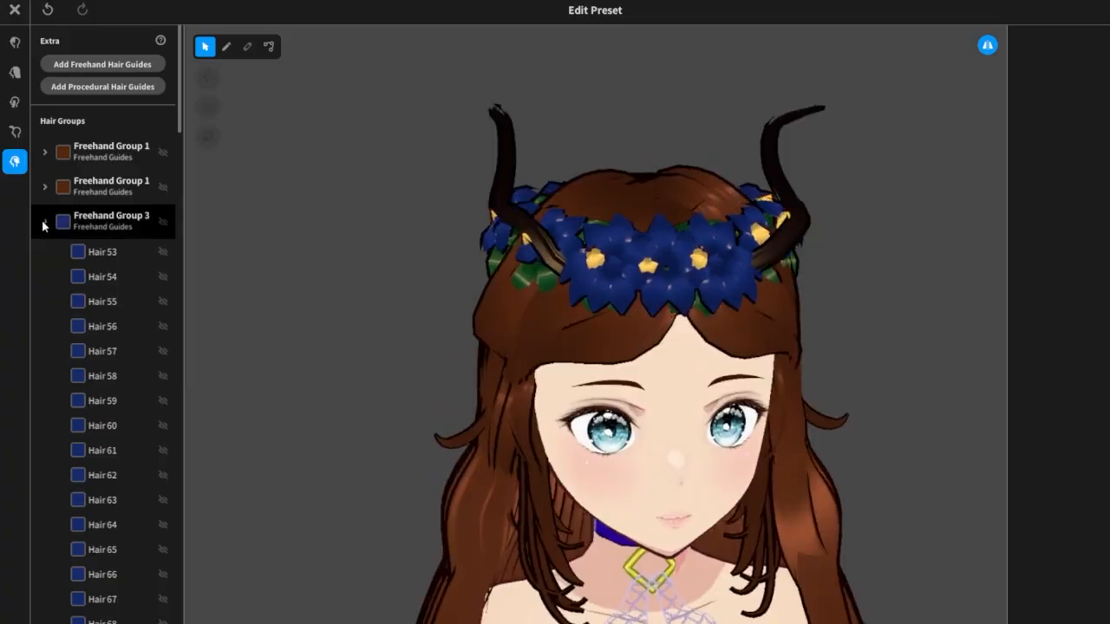
{"action": "left_click", "coordinate": [45, 224]}
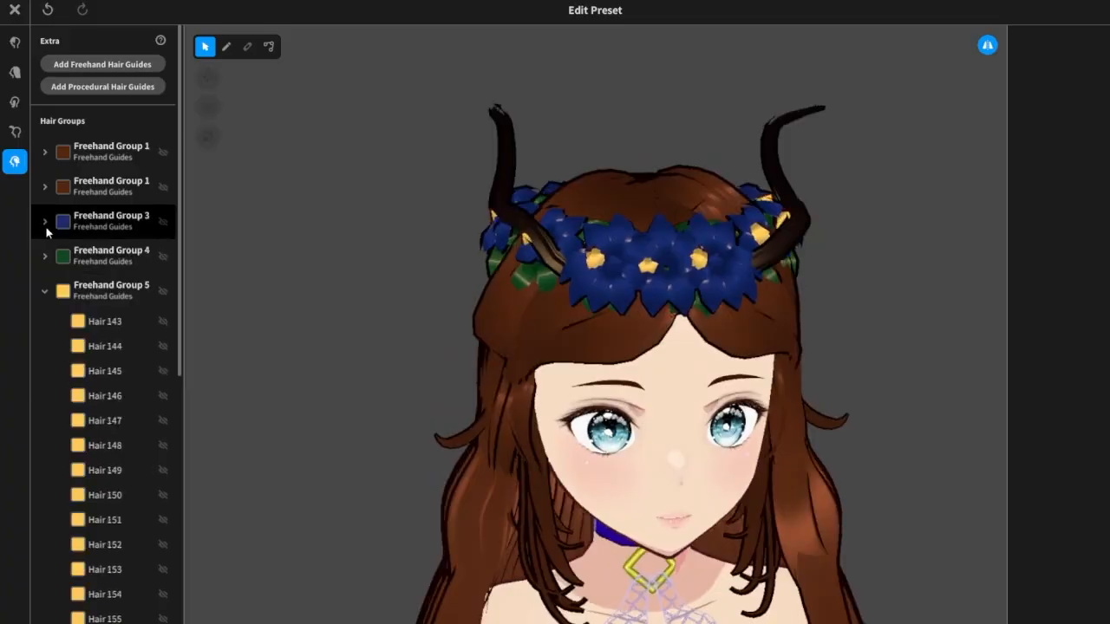
{"action": "left_click", "coordinate": [116, 292]}
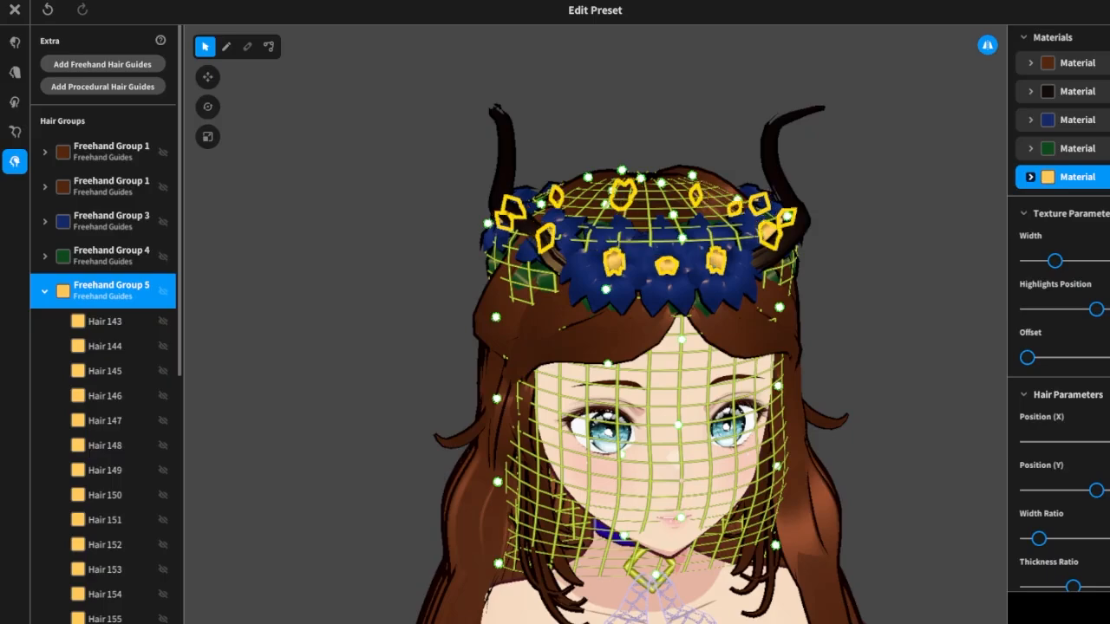
{"action": "right_click_drag", "start_coordinate": [972, 443], "coordinate": [1049, 435]}
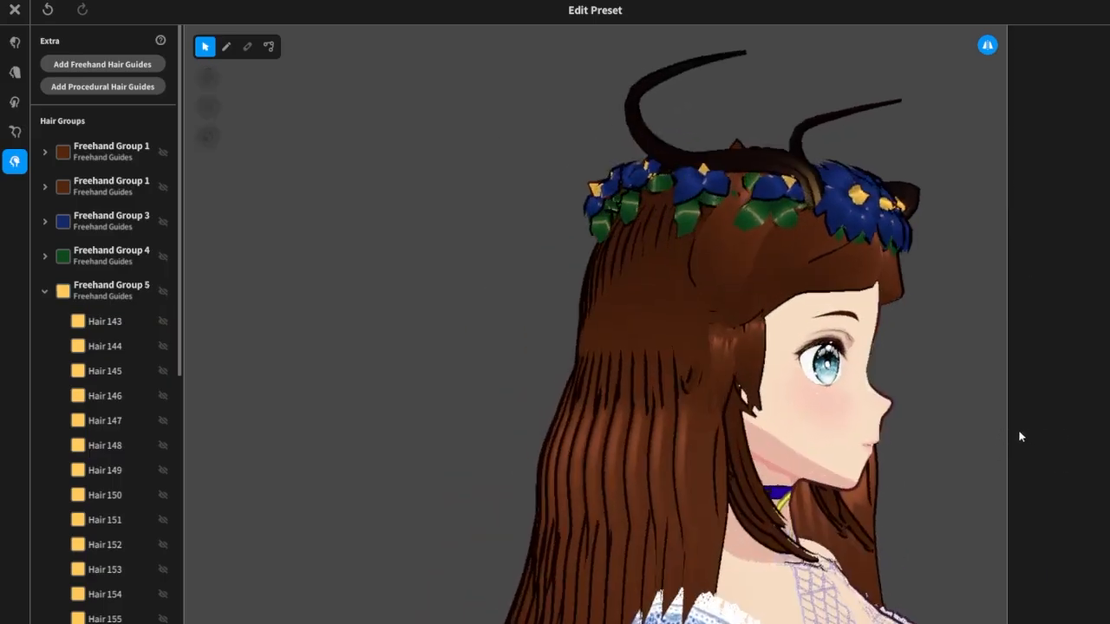
{"action": "right_click_drag", "start_coordinate": [977, 416], "coordinate": [896, 422]}
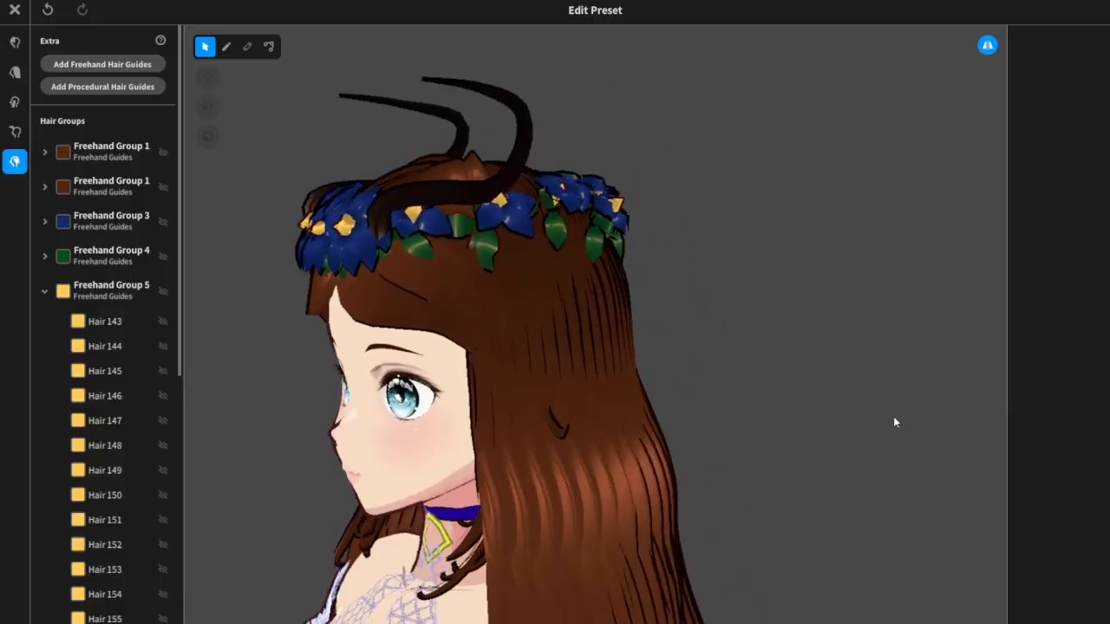
Select the green leaf group, Freehand Group 4, and inspect how the leaves sit along the side and back of the head.
{"action": "left_click", "coordinate": [110, 260]}
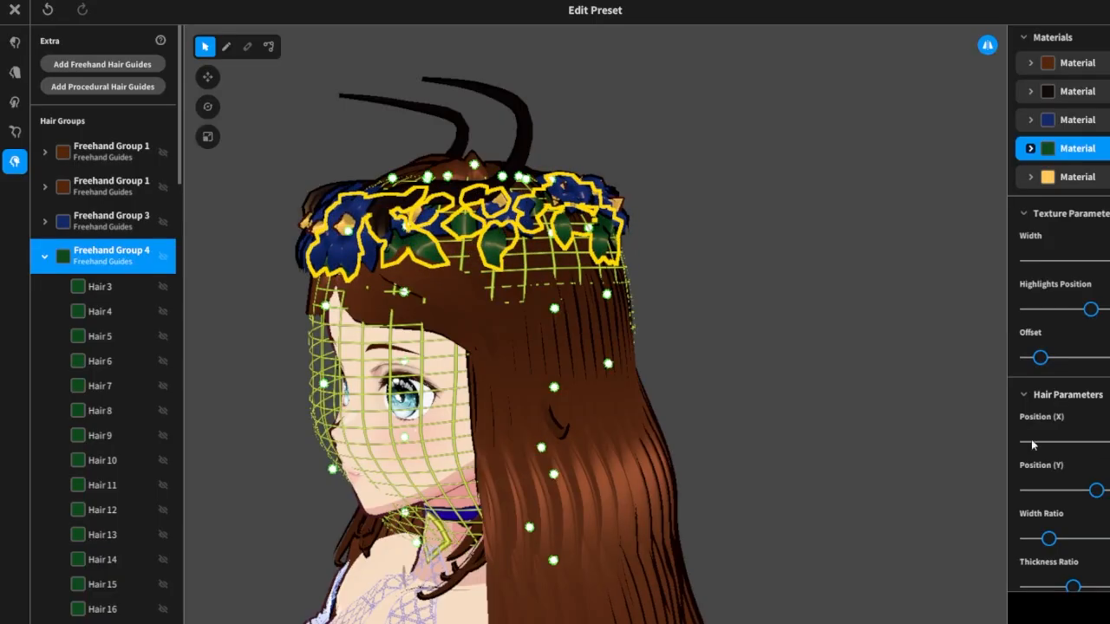
{"action": "left_click", "coordinate": [881, 433]}
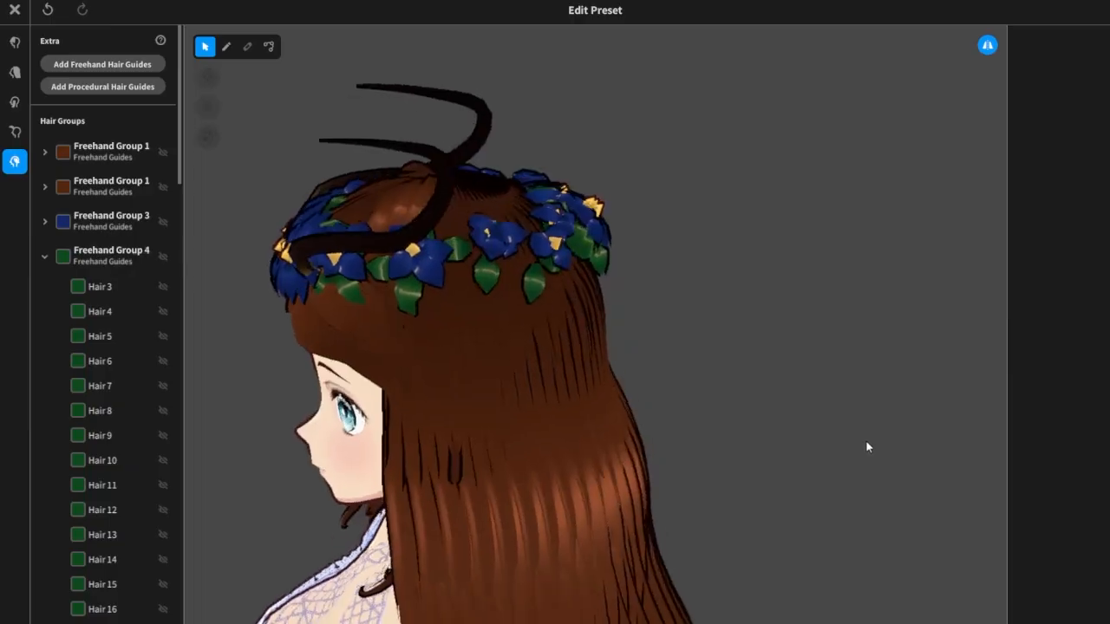
{"action": "right_click_drag", "start_coordinate": [866, 442], "coordinate": [879, 434]}
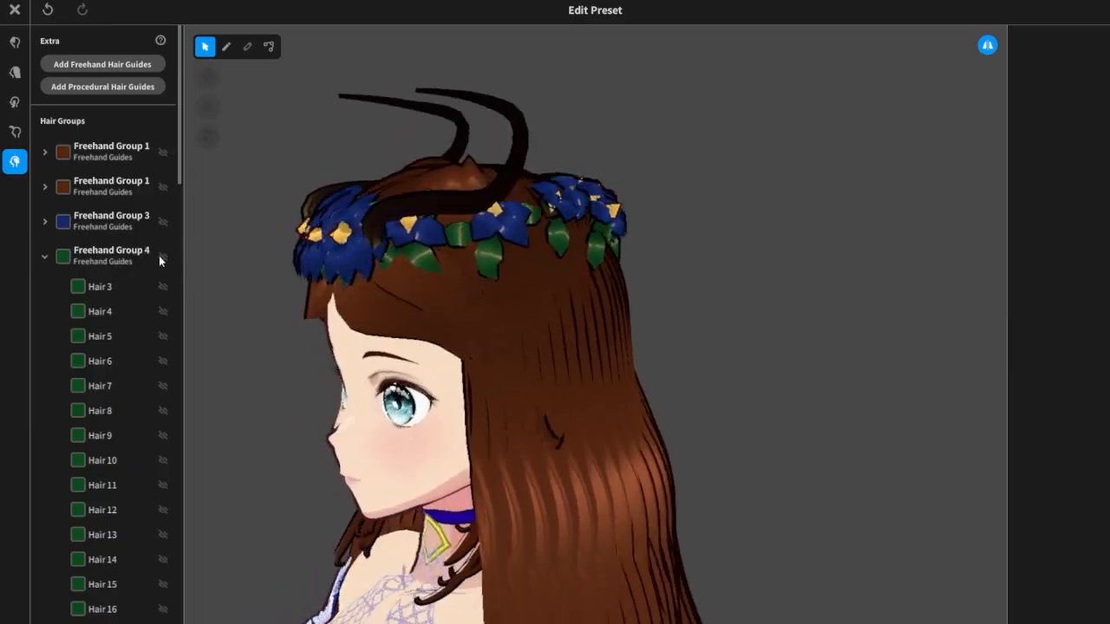
{"action": "left_click", "coordinate": [125, 264]}
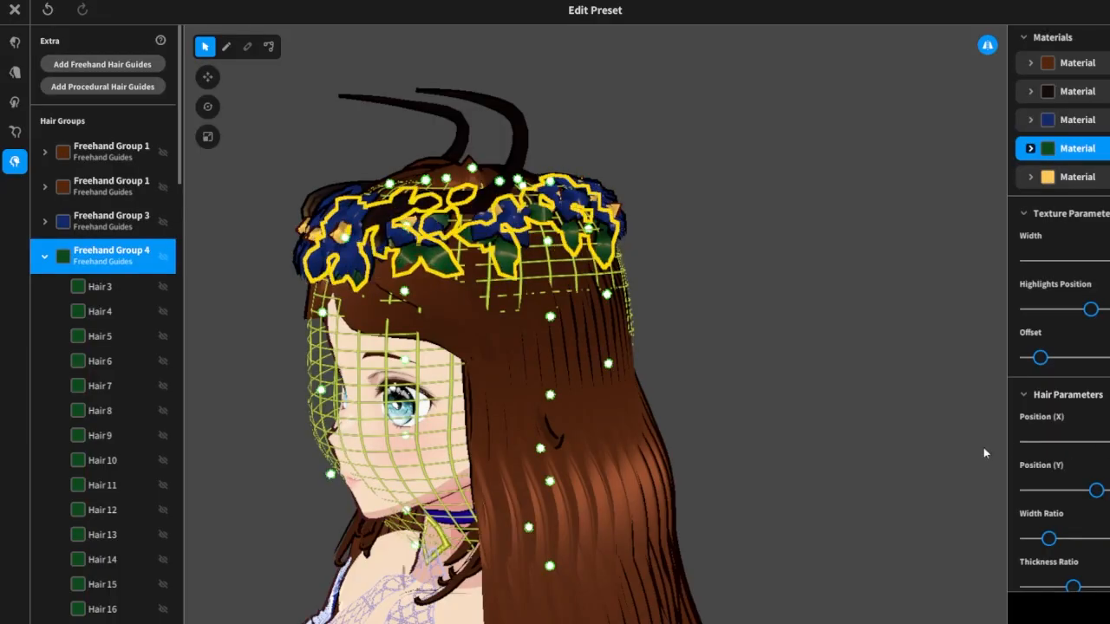
{"action": "left_click", "coordinate": [943, 444]}
{"action": "mouse_move", "coordinate": [937, 443]}
{"action": "right_mouse_down"}
{"action": "mouse_move", "coordinate": [883, 444]}
{"action": "mouse_move", "coordinate": [897, 456]}
{"action": "mouse_move", "coordinate": [870, 459]}
{"action": "mouse_move", "coordinate": [833, 451]}
{"action": "mouse_move", "coordinate": [851, 462]}
{"action": "mouse_move", "coordinate": [858, 450]}
{"action": "mouse_move", "coordinate": [786, 438]}
{"action": "mouse_move", "coordinate": [779, 452]}
{"action": "mouse_move", "coordinate": [814, 436]}
{"action": "right_mouse_up"}
Move two guide control points of the blue flower group down and inward at the back of the head to bring the flowers closer.
{"action": "left_click", "coordinate": [120, 216]}
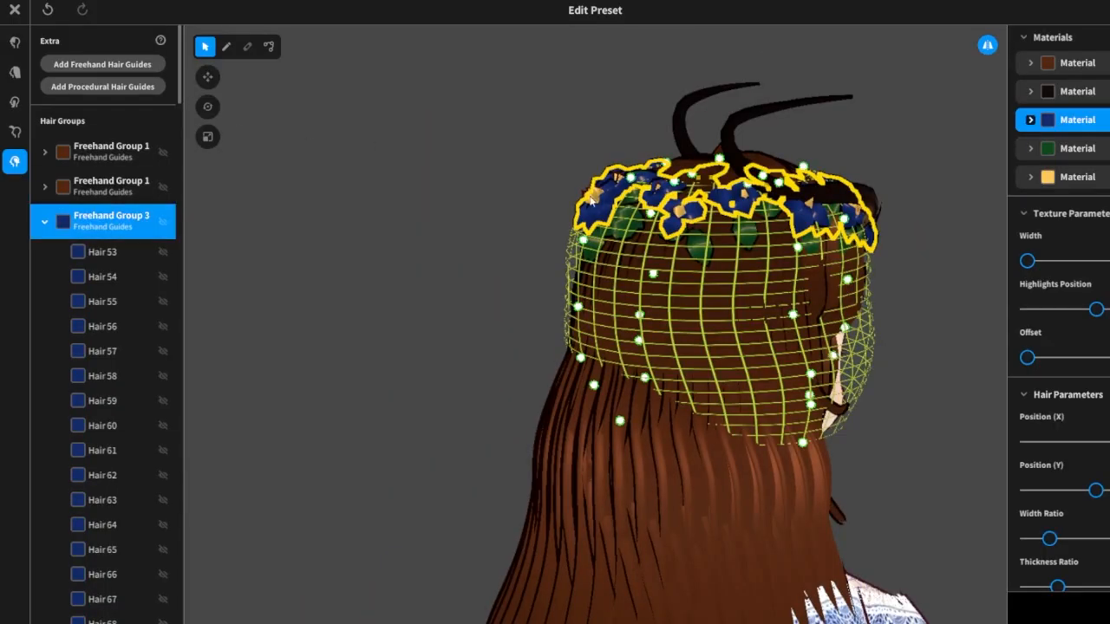
{"action": "right_click_drag", "start_coordinate": [958, 274], "coordinate": [926, 284]}
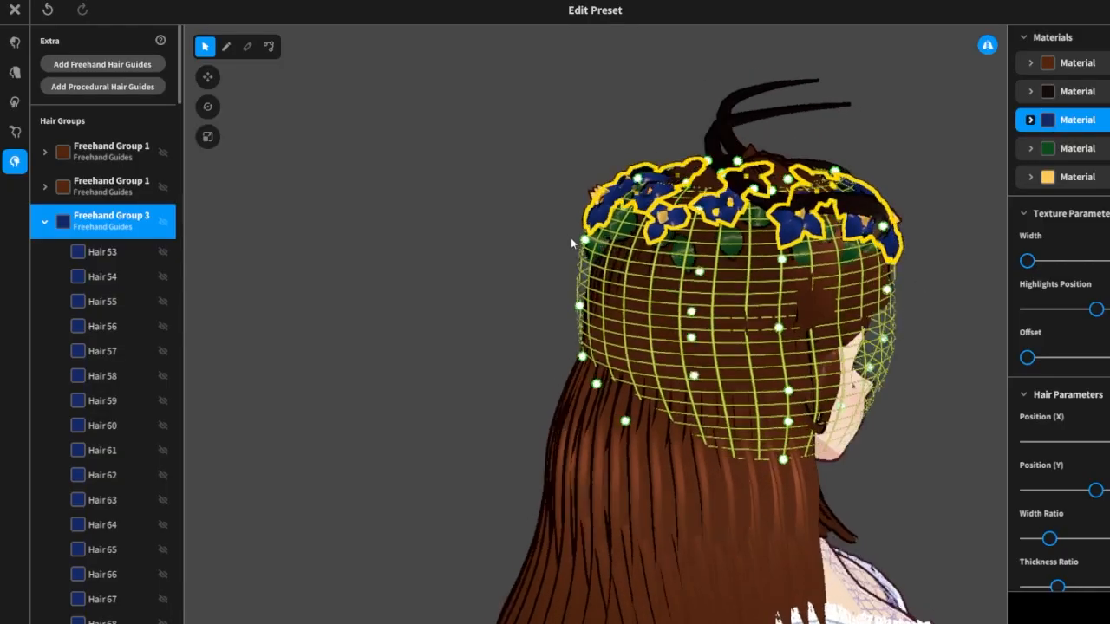
{"action": "left_click_drag", "start_coordinate": [585, 240], "coordinate": [589, 255]}
{"action": "left_click_drag", "start_coordinate": [648, 178], "coordinate": [638, 193]}
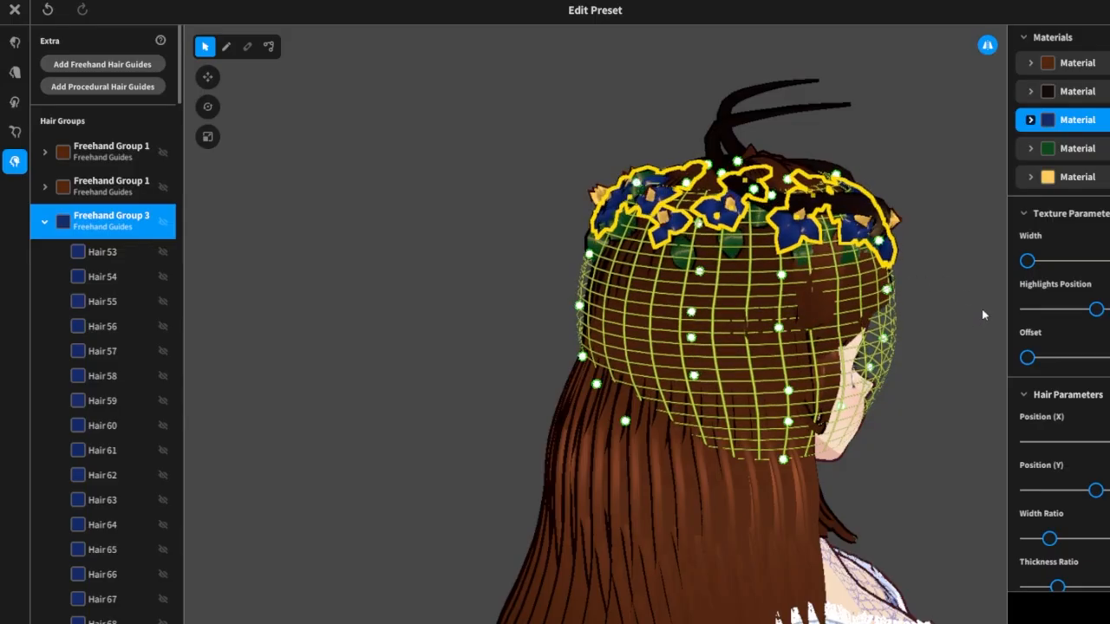
{"action": "mouse_move", "coordinate": [982, 308]}
{"action": "right_mouse_down"}
{"action": "mouse_move", "coordinate": [1000, 312]}
{"action": "mouse_move", "coordinate": [959, 312]}
{"action": "mouse_move", "coordinate": [977, 316]}
{"action": "right_mouse_up"}
{"action": "left_click", "coordinate": [938, 307]}
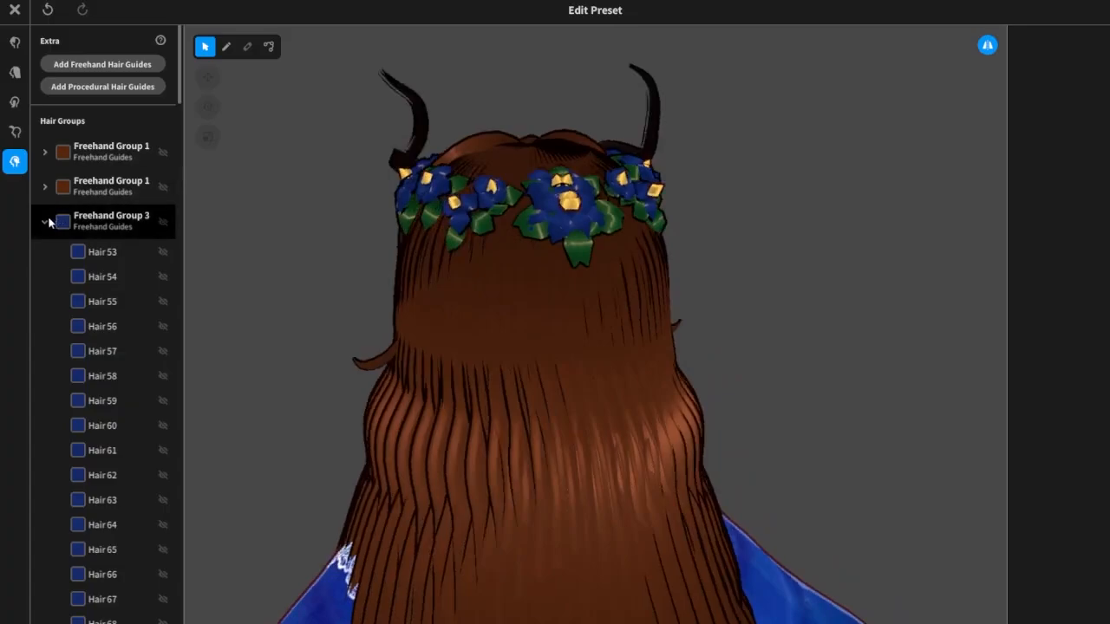
Lower the rear guide control point of the yellow centre group, Freehand Group 5, to bring the centres closer to the back flowers.
{"action": "left_click", "coordinate": [46, 223]}
{"action": "left_click", "coordinate": [46, 254]}
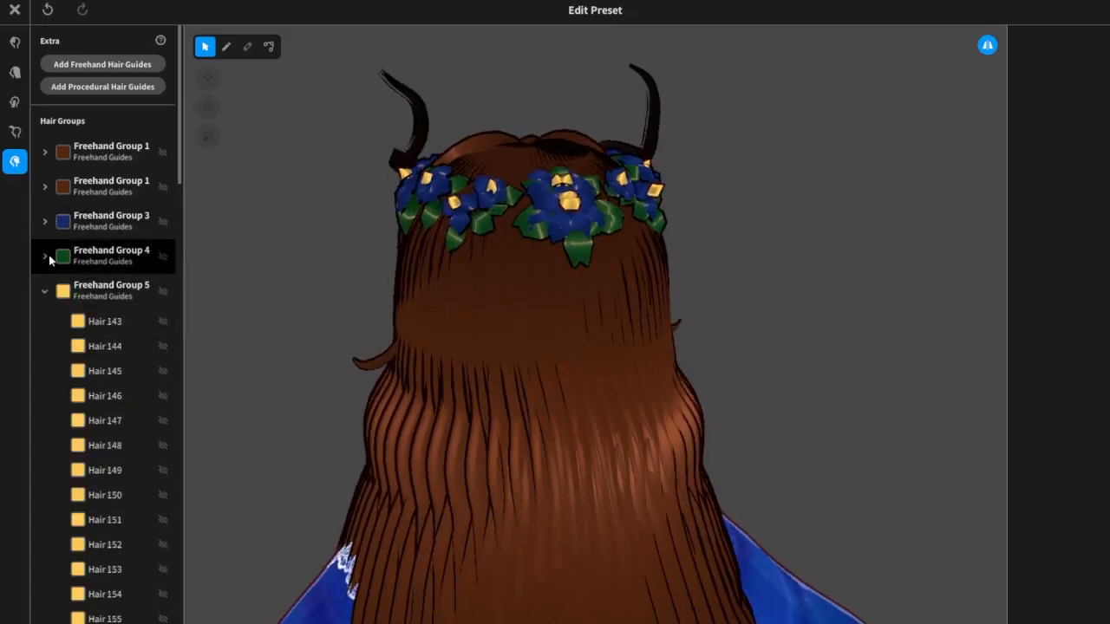
{"action": "left_click", "coordinate": [102, 293]}
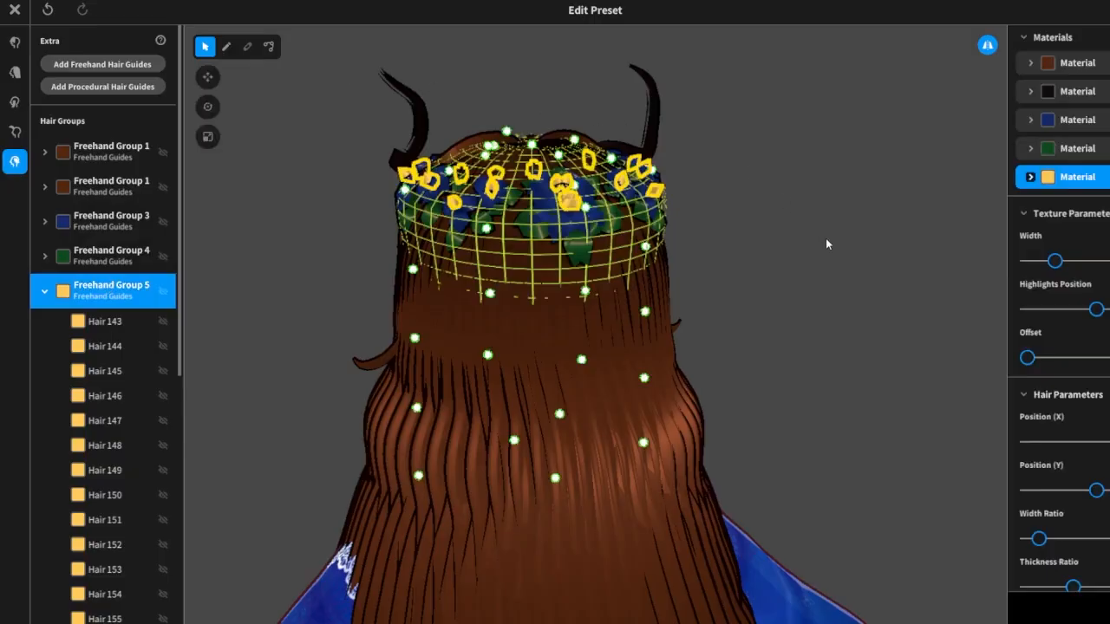
{"action": "right_click_drag", "start_coordinate": [828, 243], "coordinate": [727, 232]}
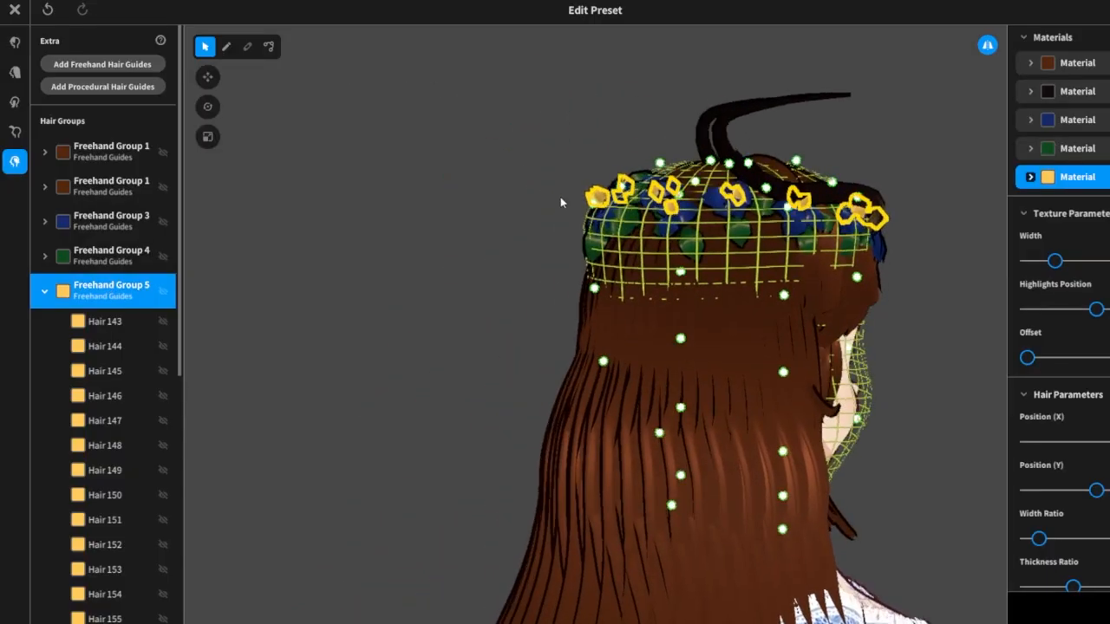
{"action": "left_click_drag", "start_coordinate": [592, 202], "coordinate": [595, 214]}
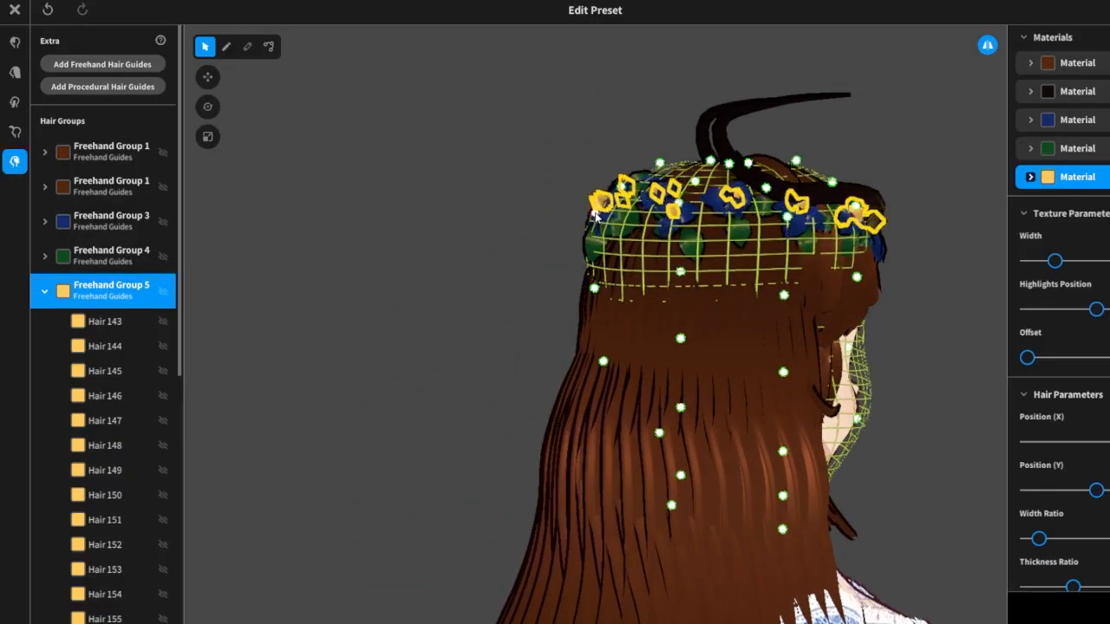
{"action": "left_click", "coordinate": [948, 362]}
Inspect the flower crown from behind and from the front on the full-length character.
{"action": "mouse_move", "coordinate": [930, 358]}
{"action": "right_mouse_down"}
{"action": "mouse_move", "coordinate": [1002, 357]}
{"action": "mouse_move", "coordinate": [981, 339]}
{"action": "mouse_move", "coordinate": [947, 336]}
{"action": "mouse_move", "coordinate": [923, 362]}
{"action": "mouse_move", "coordinate": [966, 392]}
{"action": "mouse_move", "coordinate": [991, 384]}
{"action": "right_mouse_up"}
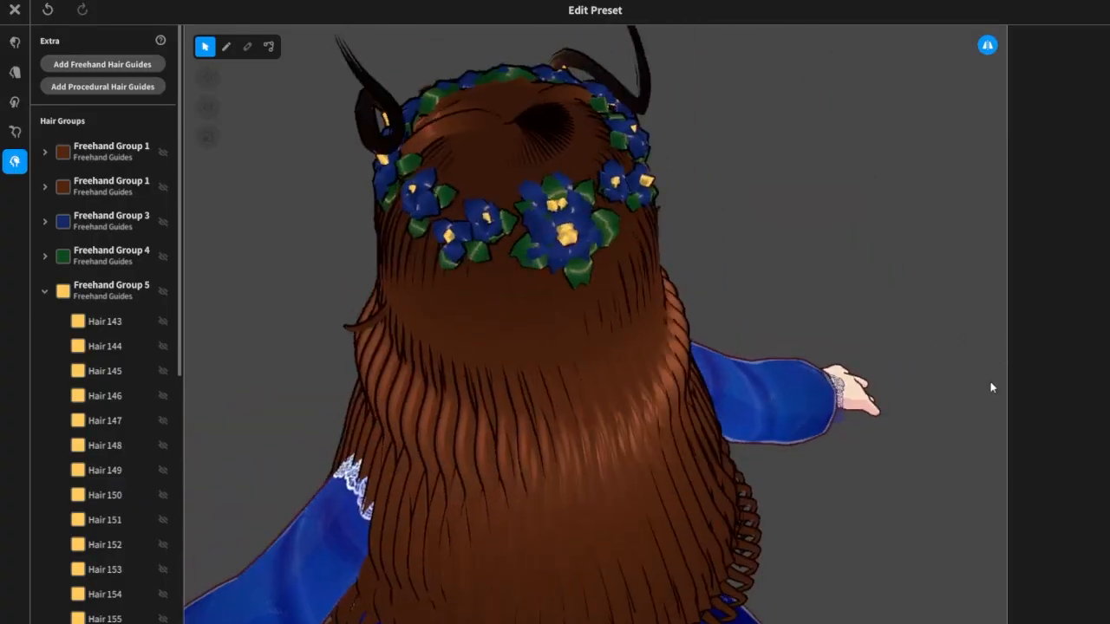
{"action": "scroll", "coordinate": [904, 385], "scroll_direction": "up", "scroll_amount": 3}
{"action": "mouse_move", "coordinate": [870, 320]}
{"action": "right_mouse_down"}
{"action": "mouse_move", "coordinate": [885, 295]}
{"action": "mouse_move", "coordinate": [874, 300]}
{"action": "right_mouse_up"}
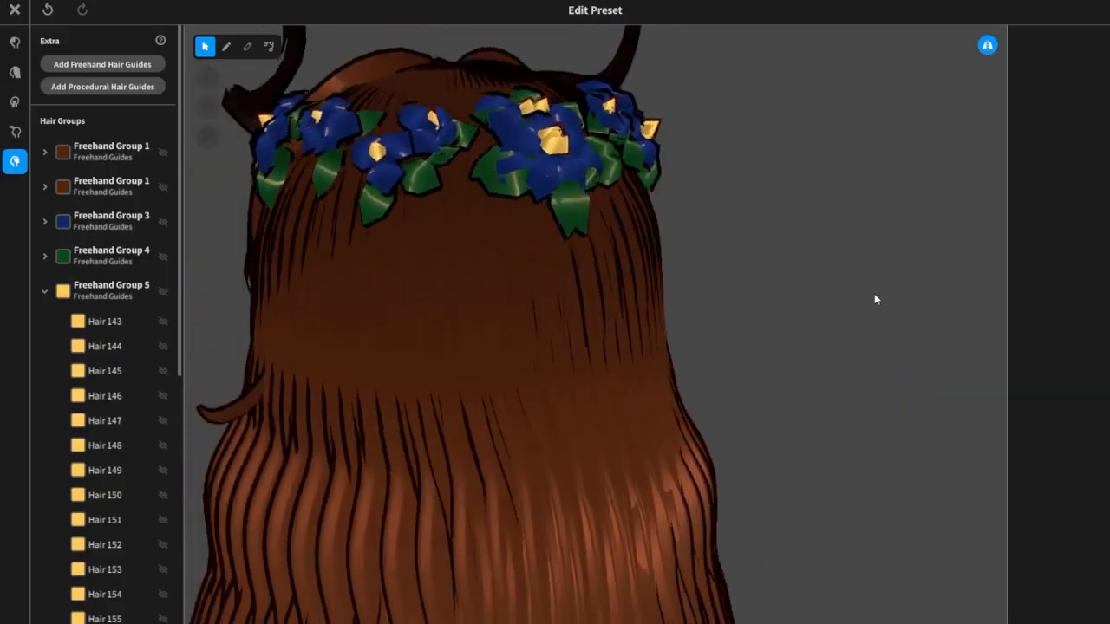
{"action": "left_click", "coordinate": [46, 292]}
{"action": "right_click_drag", "start_coordinate": [719, 314], "coordinate": [874, 299]}
{"action": "scroll", "coordinate": [922, 273], "scroll_direction": "down", "scroll_amount": 10}
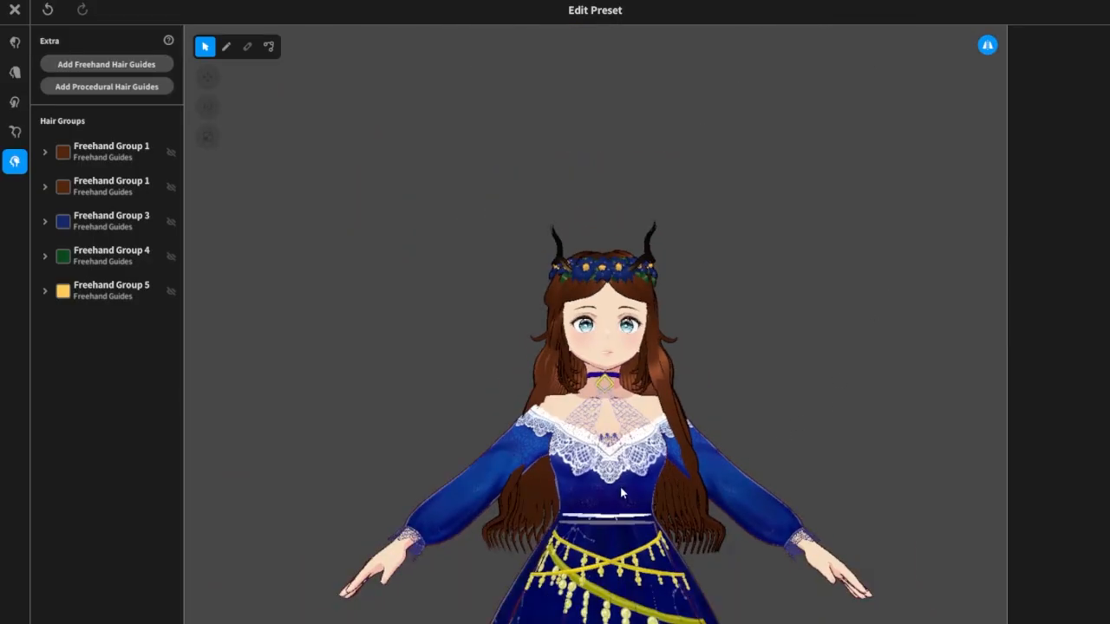
{"action": "middle_click_drag", "start_coordinate": [612, 492], "coordinate": [467, 423]}
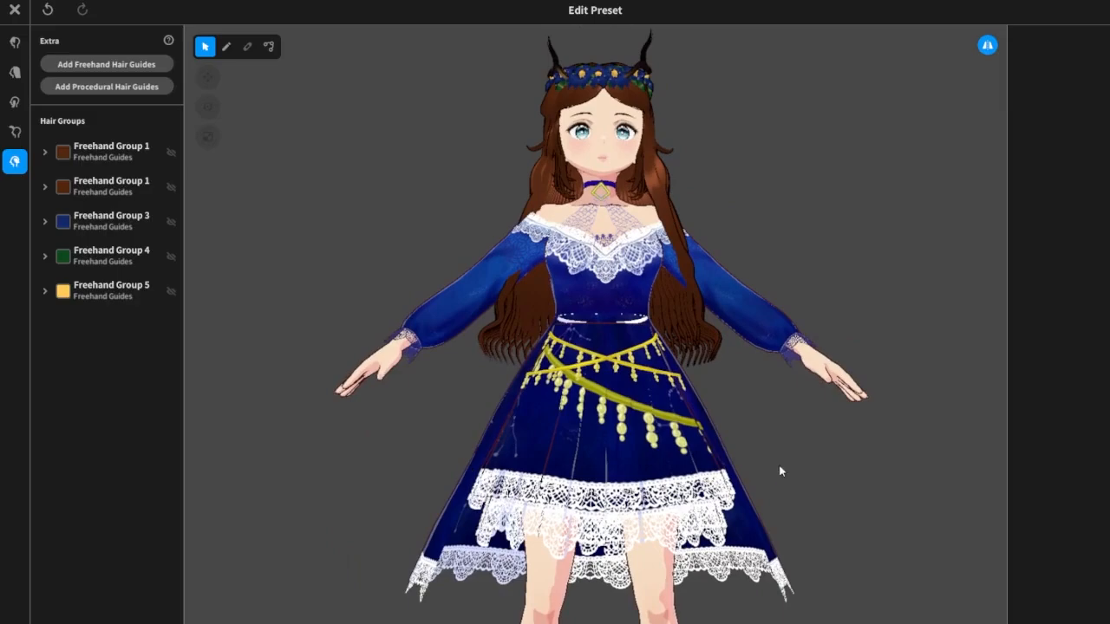
{"action": "scroll", "coordinate": [755, 471], "scroll_direction": "down", "scroll_amount": 5}
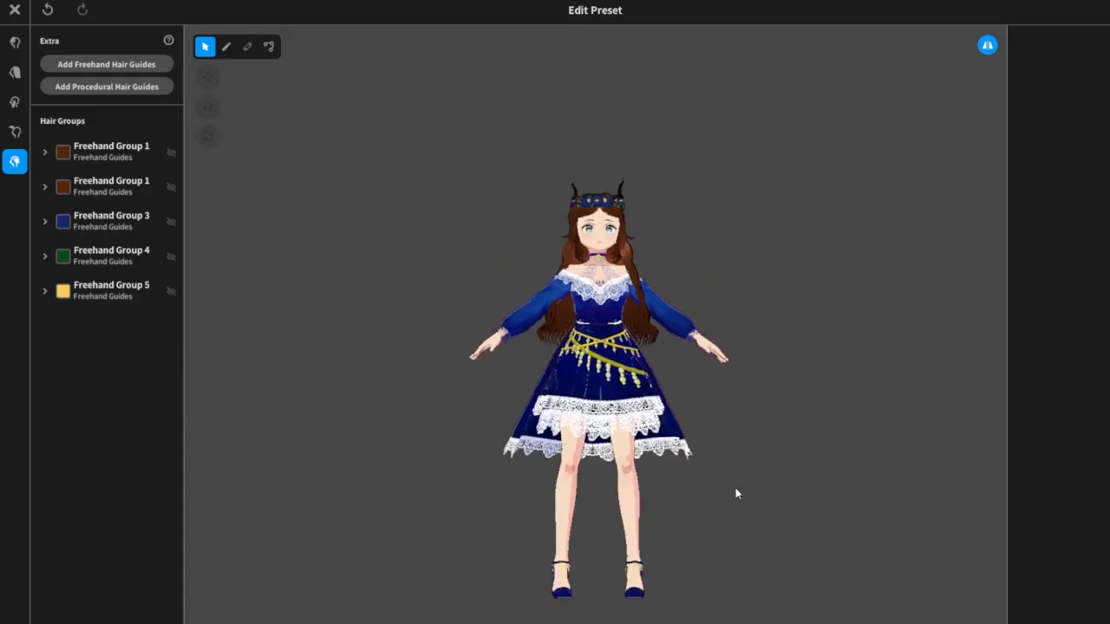
{"action": "right_click_drag", "start_coordinate": [736, 491], "coordinate": [446, 443]}
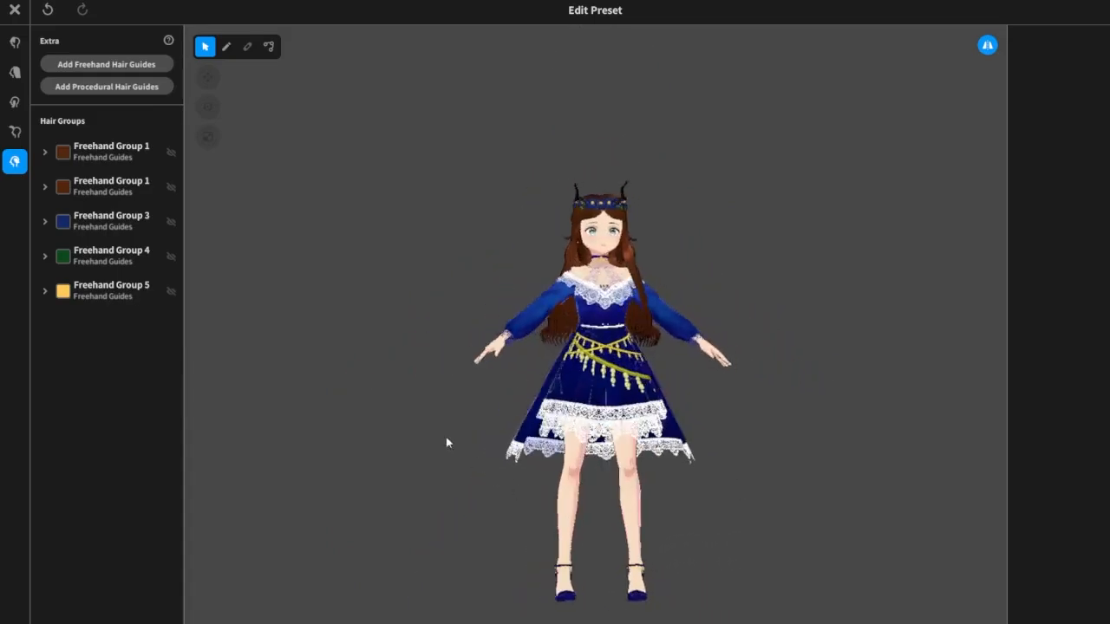
Close the hairstyle editor, saving the edited Ahoge and Extra hair as new custom items.
{"action": "left_click", "coordinate": [15, 11]}
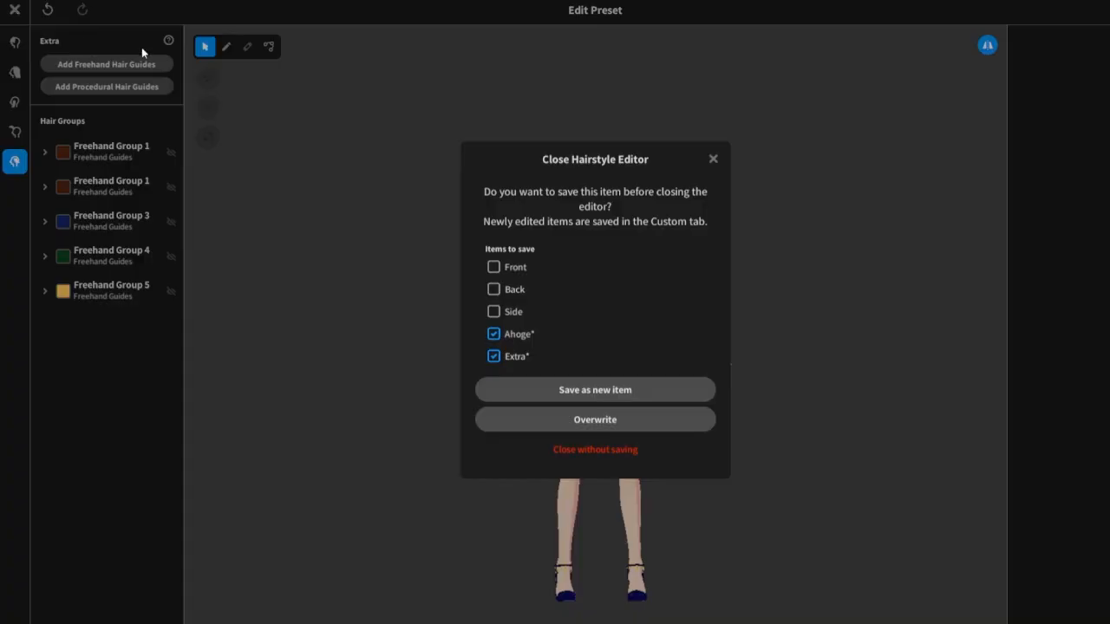
{"action": "left_click", "coordinate": [628, 392]}
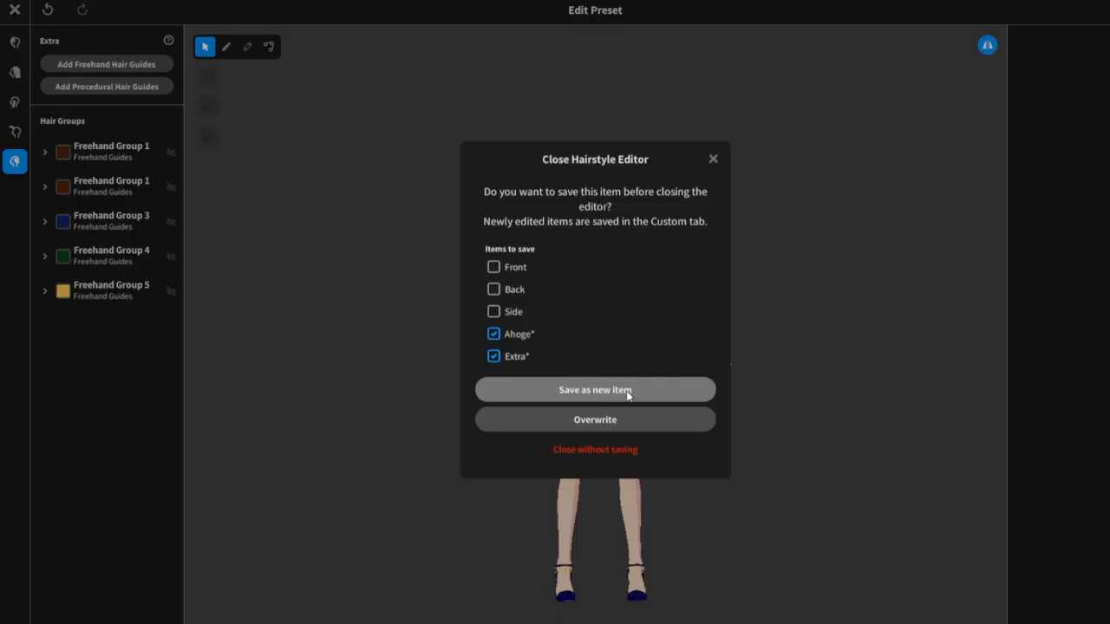
{"action": "left_click", "coordinate": [646, 390]}
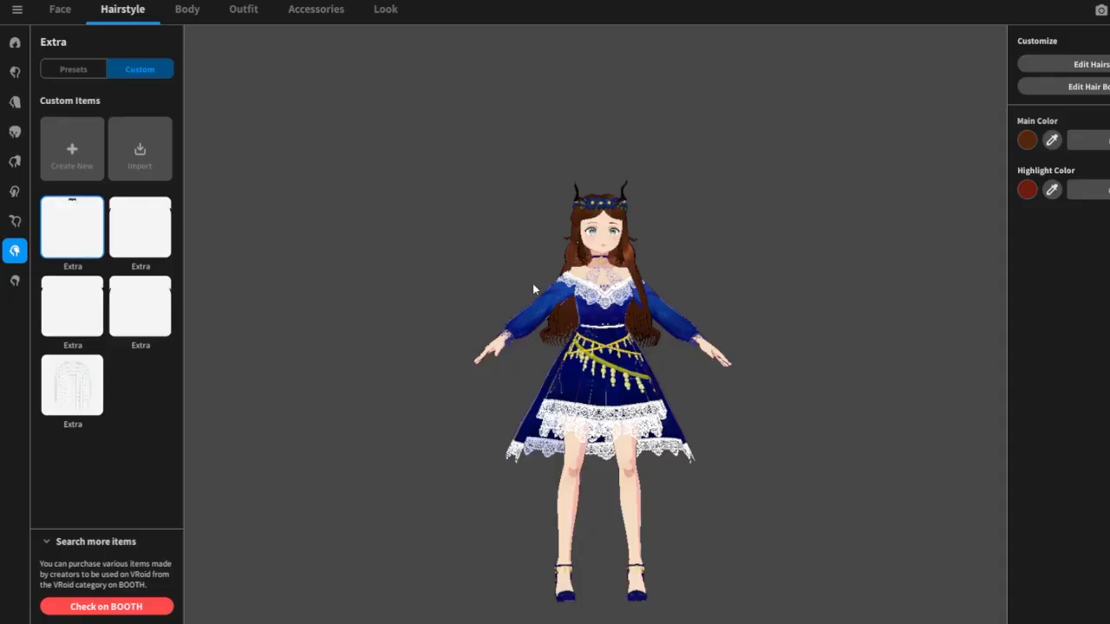
Reduce the outline widths of the hair, face, body and accessories in the Look settings and check the model from the side.
{"action": "left_click", "coordinate": [327, 19]}
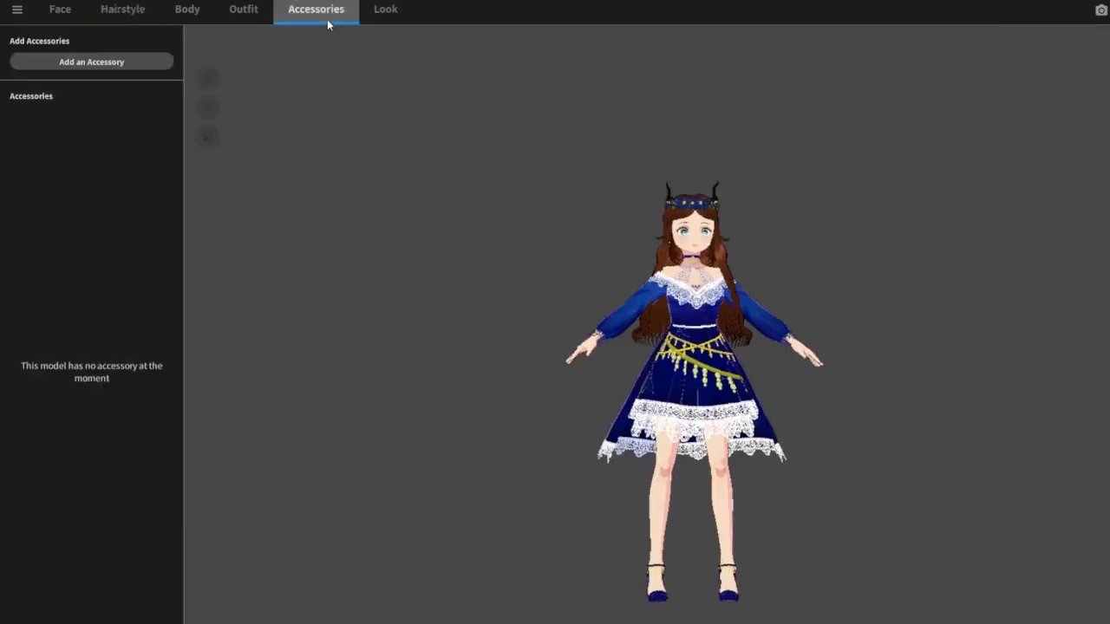
{"action": "left_click", "coordinate": [385, 11]}
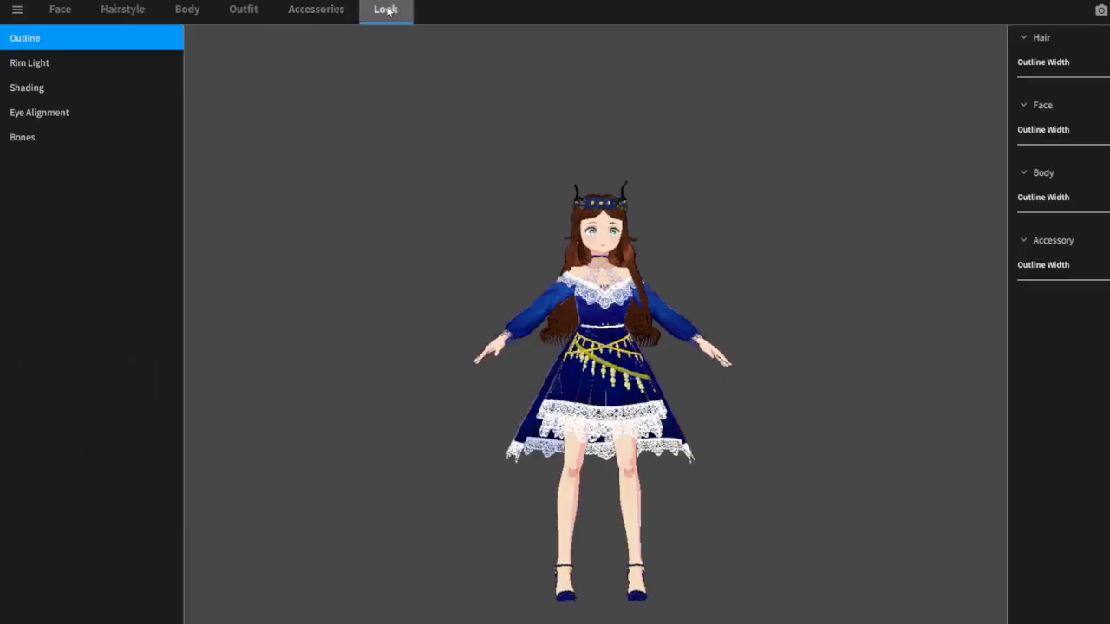
{"action": "left_click", "coordinate": [97, 68]}
{"action": "scroll", "coordinate": [830, 322], "scroll_direction": "up", "scroll_amount": 5}
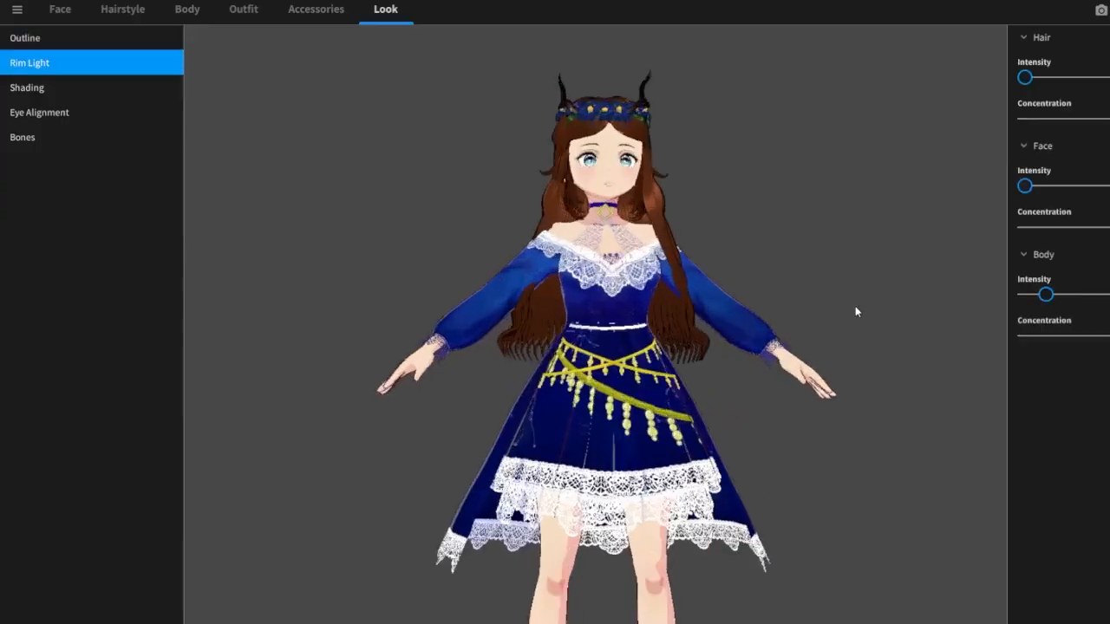
{"action": "scroll", "coordinate": [855, 306], "scroll_direction": "up", "scroll_amount": 2}
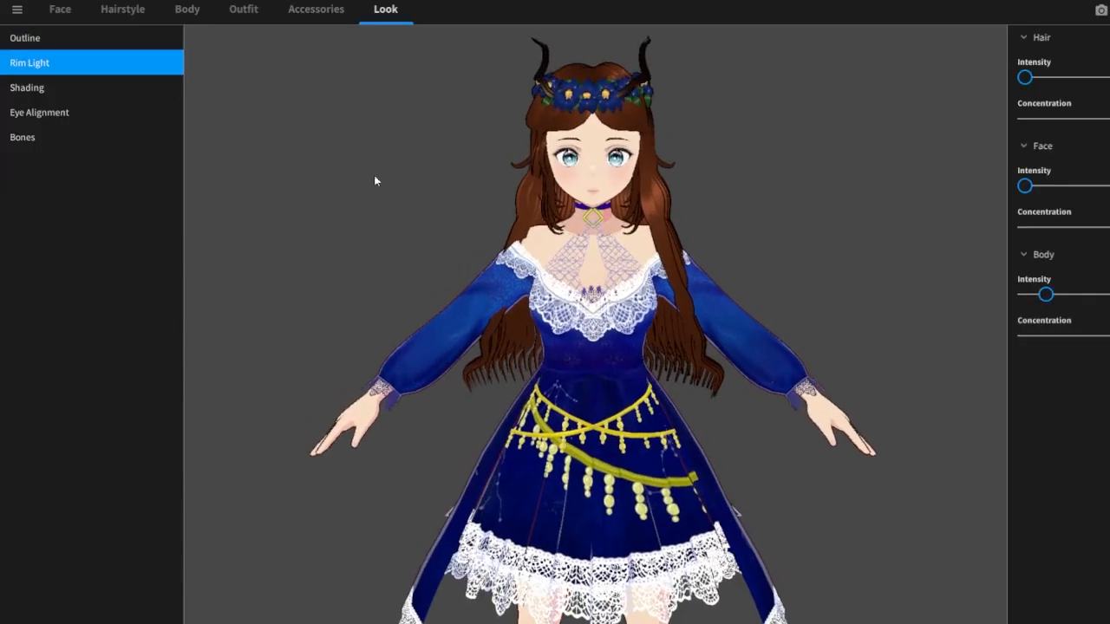
{"action": "left_click", "coordinate": [122, 40]}
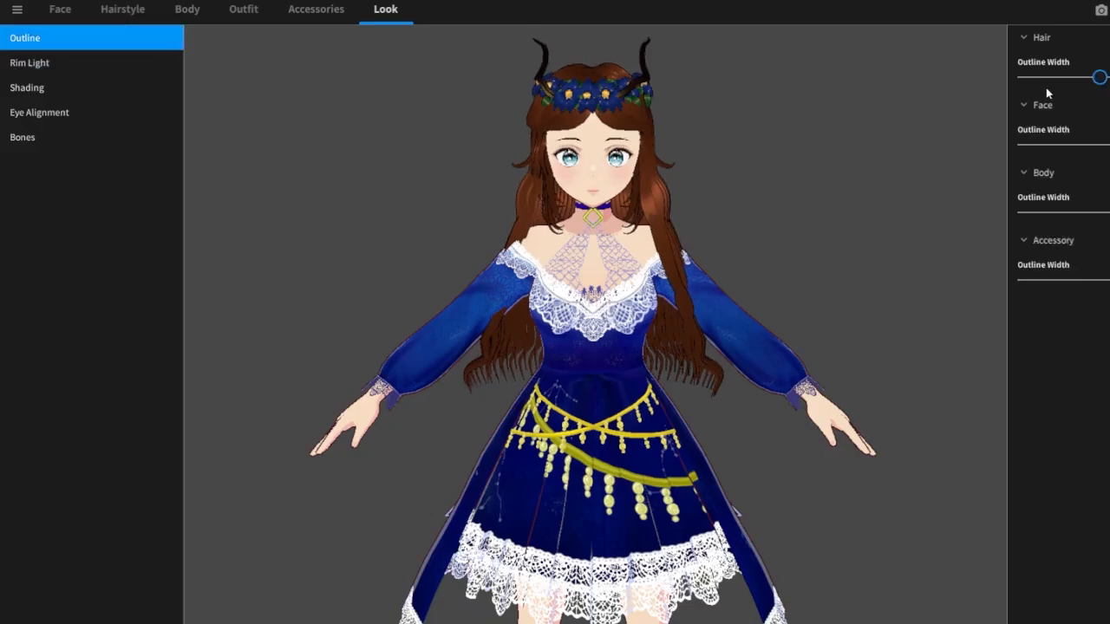
{"action": "left_click_drag", "start_coordinate": [1100, 77], "coordinate": [1034, 103]}
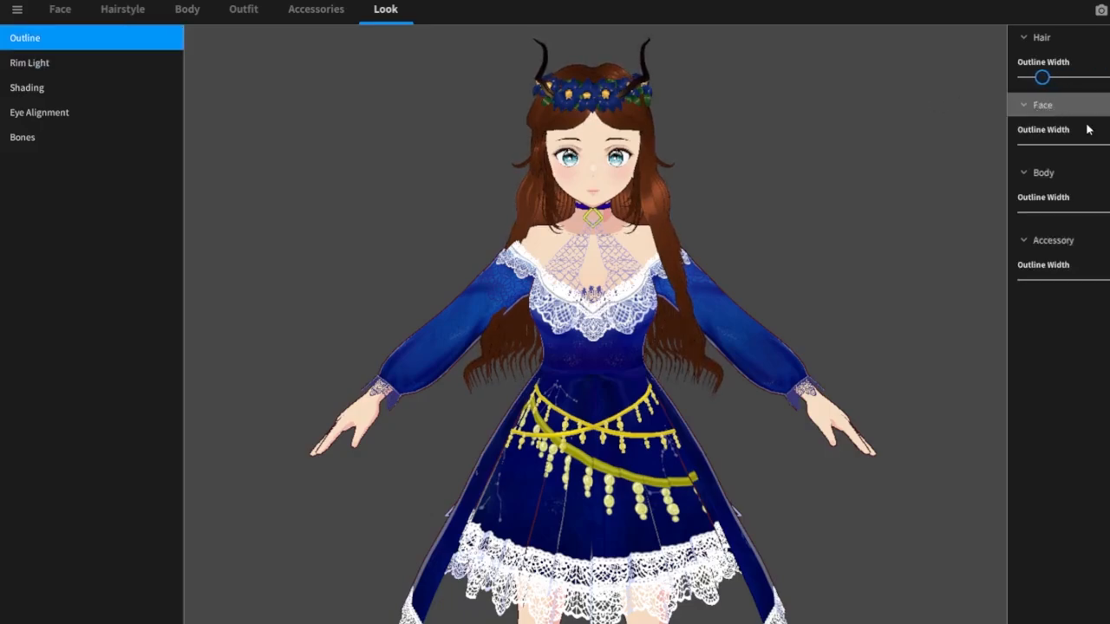
{"action": "left_click_drag", "start_coordinate": [1109, 145], "coordinate": [1046, 160]}
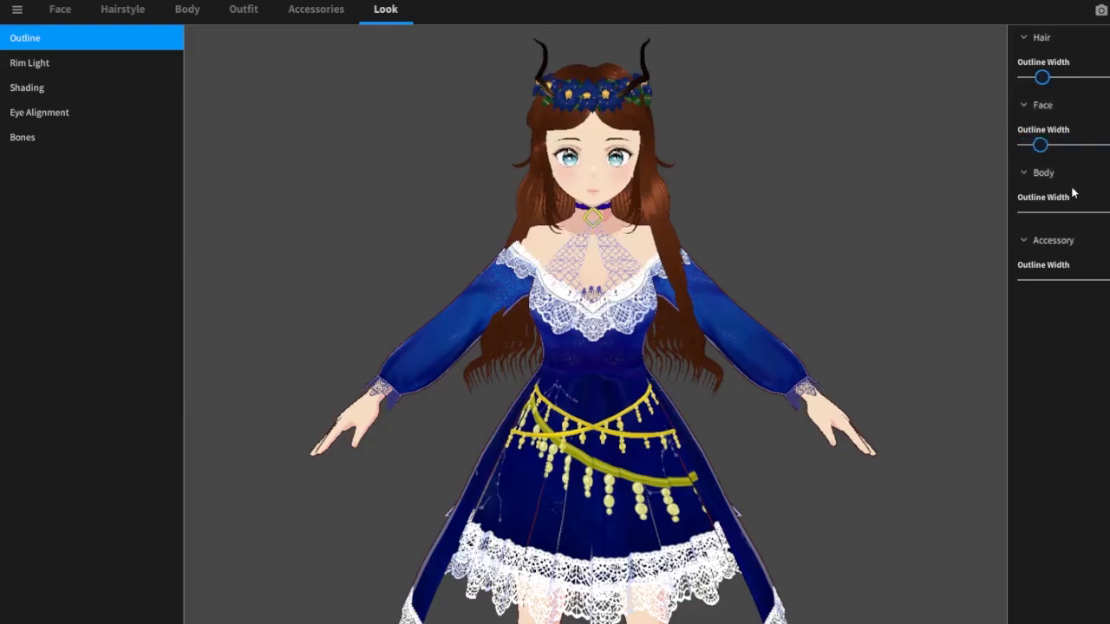
{"action": "mouse_move", "coordinate": [1109, 213]}
{"action": "left_mouse_down"}
{"action": "mouse_move", "coordinate": [1066, 213]}
{"action": "mouse_move", "coordinate": [1099, 228]}
{"action": "left_mouse_up"}
{"action": "left_click_drag", "start_coordinate": [1085, 293], "coordinate": [1063, 295]}
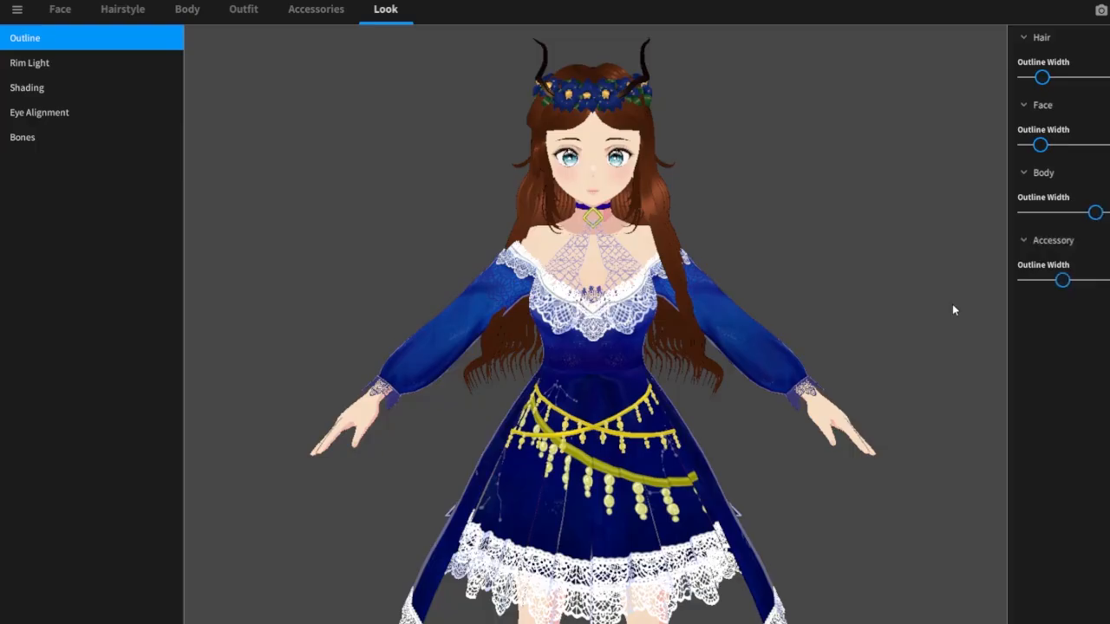
{"action": "left_click_drag", "start_coordinate": [952, 309], "coordinate": [979, 302]}
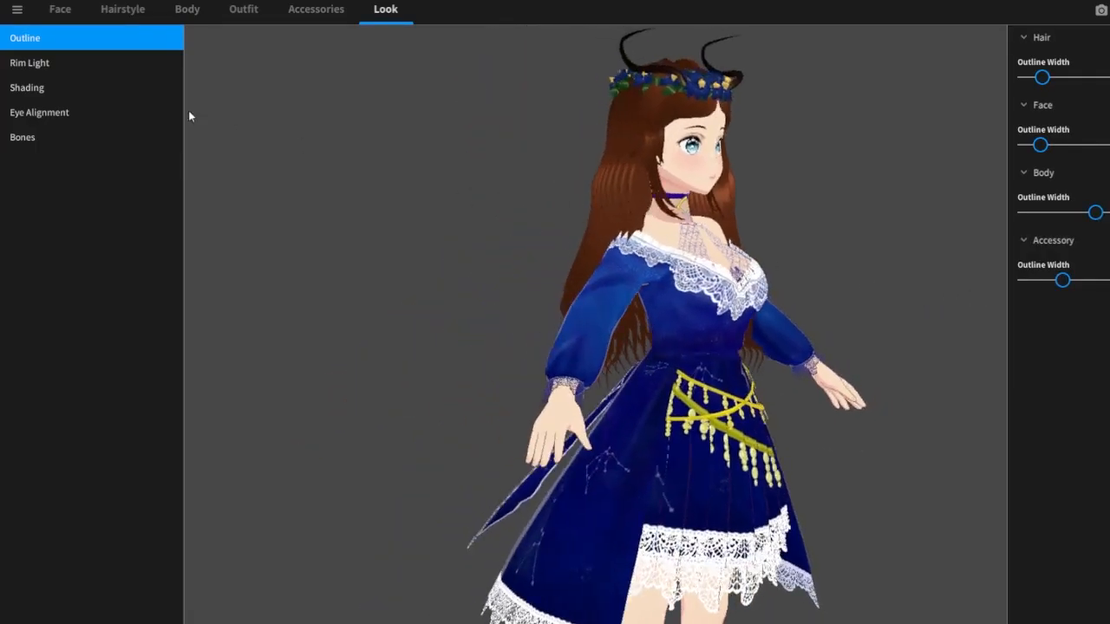
Set the hair's rim light intensity to its minimum and lower its concentration.
{"action": "left_click", "coordinate": [83, 66]}
{"action": "left_click_drag", "start_coordinate": [889, 186], "coordinate": [873, 186]}
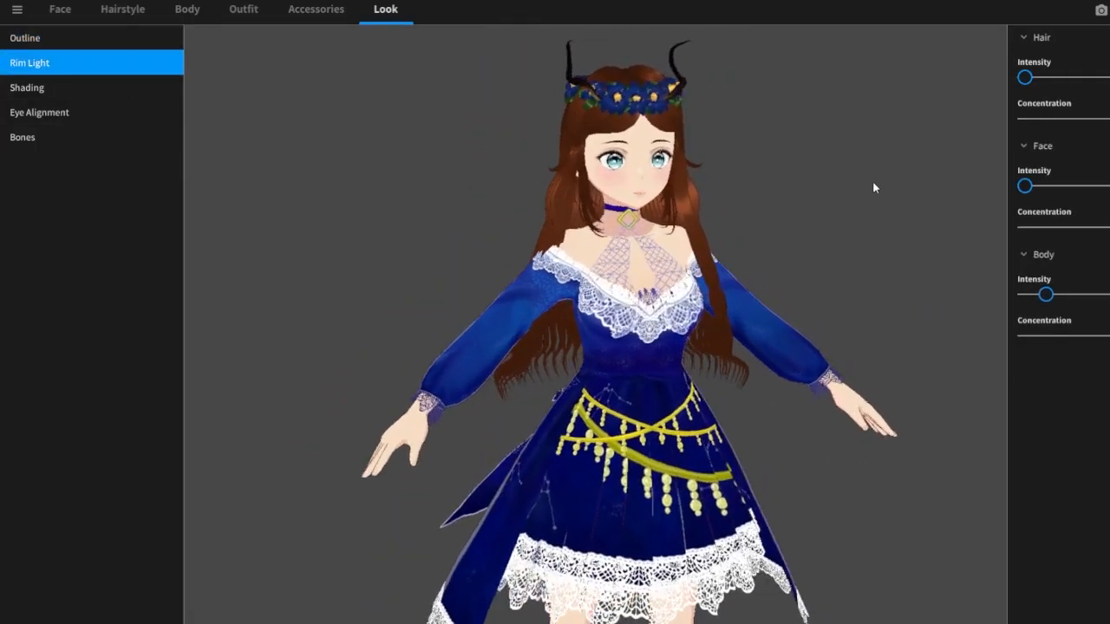
{"action": "mouse_move", "coordinate": [1038, 83]}
{"action": "left_mouse_down"}
{"action": "mouse_move", "coordinate": [1085, 102]}
{"action": "mouse_move", "coordinate": [1020, 93]}
{"action": "left_mouse_up"}
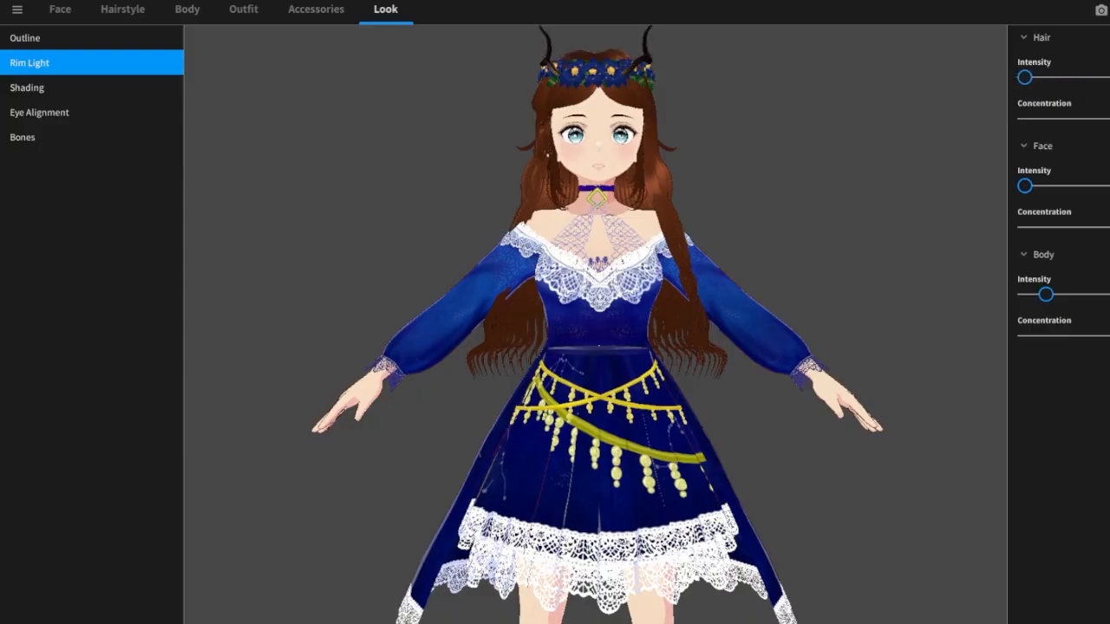
{"action": "left_click_drag", "start_coordinate": [1098, 122], "coordinate": [1061, 130]}
{"action": "mouse_move", "coordinate": [1032, 80]}
{"action": "left_mouse_down"}
{"action": "mouse_move", "coordinate": [1048, 96]}
{"action": "mouse_move", "coordinate": [1032, 94]}
{"action": "left_mouse_up"}
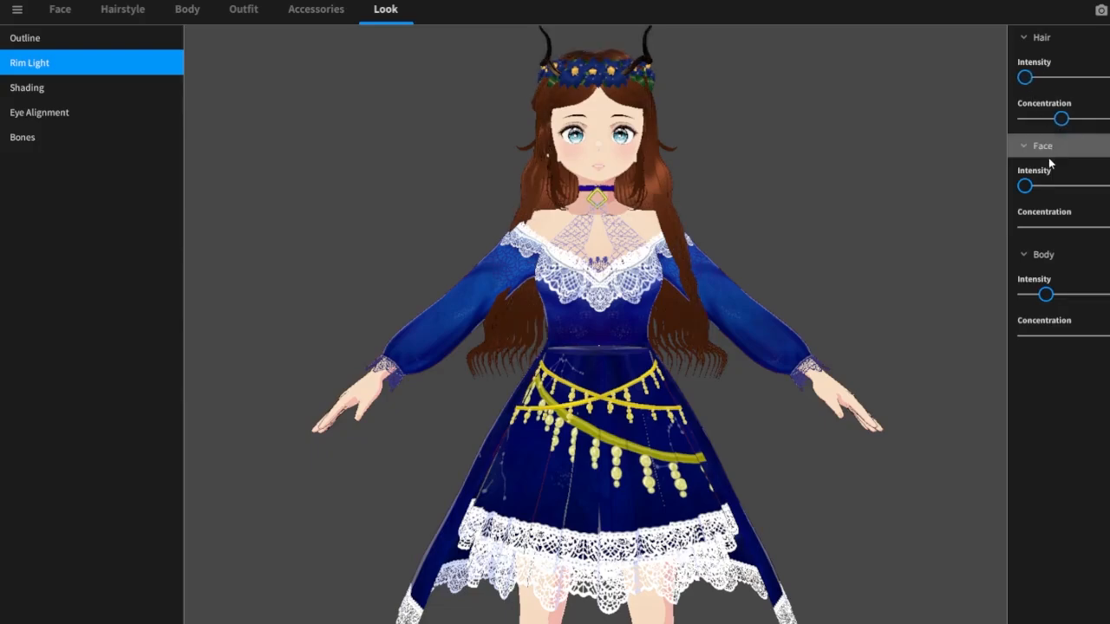
Set the face's rim light intensity slightly above its minimum and check the effect on the model.
{"action": "left_click_drag", "start_coordinate": [1028, 187], "coordinate": [1109, 230]}
{"action": "left_click_drag", "start_coordinate": [1073, 190], "coordinate": [1045, 189]}
{"action": "mouse_move", "coordinate": [867, 289]}
{"action": "left_mouse_down"}
{"action": "mouse_move", "coordinate": [847, 285]}
{"action": "mouse_move", "coordinate": [871, 298]}
{"action": "mouse_move", "coordinate": [894, 282]}
{"action": "mouse_move", "coordinate": [960, 293]}
{"action": "mouse_move", "coordinate": [870, 295]}
{"action": "left_mouse_up"}
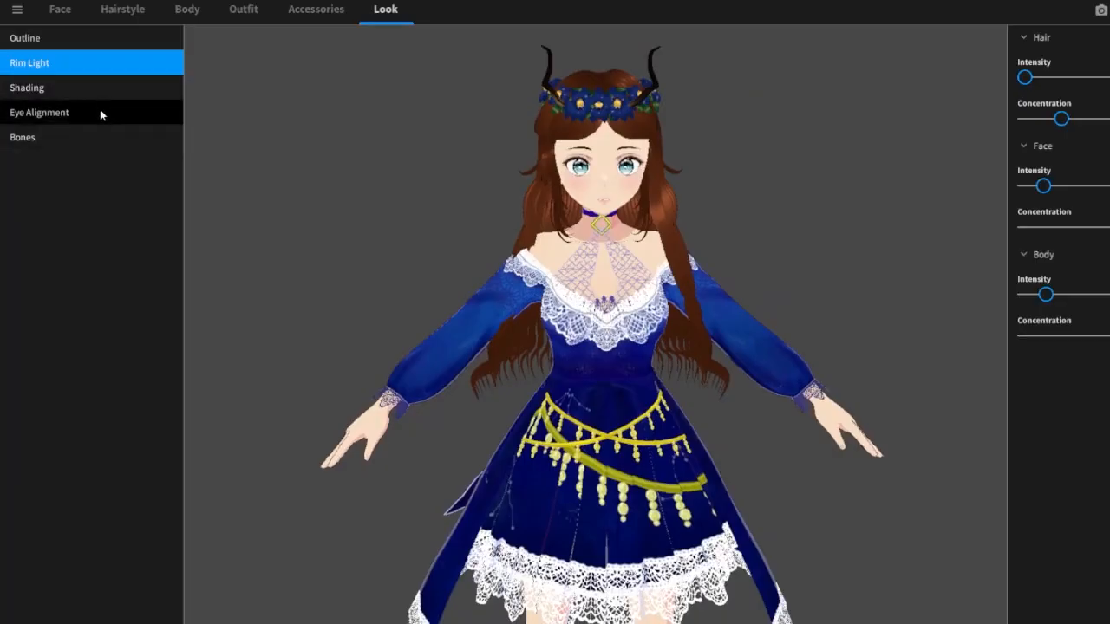
In the bone settings, enable Prevent excessive movement and raise the outfit and body amplitudes.
{"action": "left_click", "coordinate": [78, 142]}
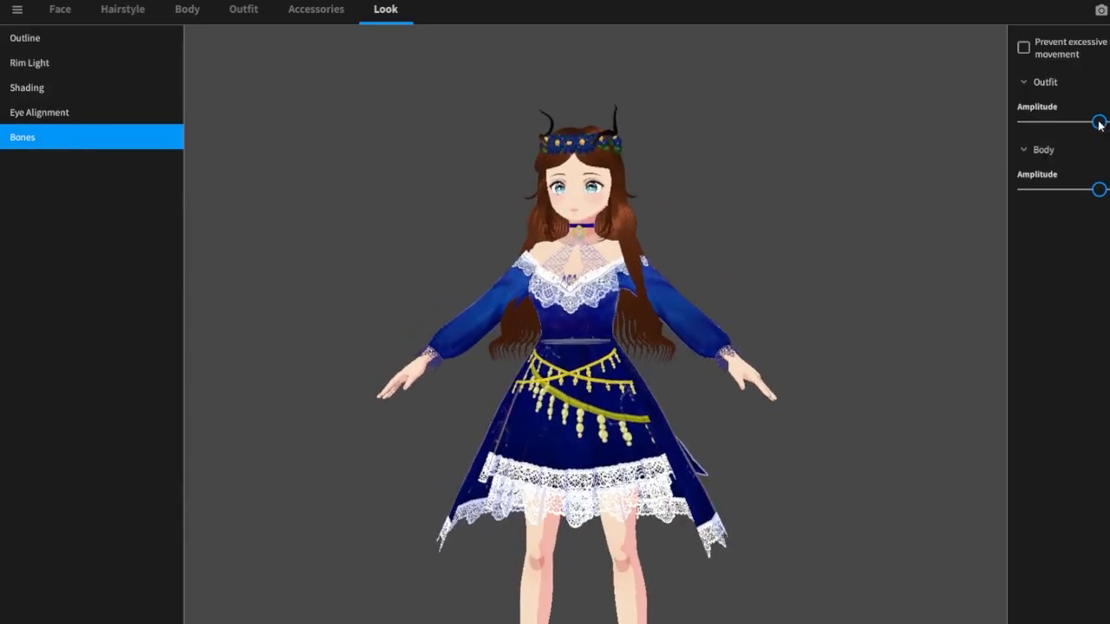
{"action": "left_click", "coordinate": [1025, 49]}
{"action": "left_click_drag", "start_coordinate": [1100, 122], "coordinate": [1108, 129]}
{"action": "left_click_drag", "start_coordinate": [1099, 189], "coordinate": [1108, 189]}
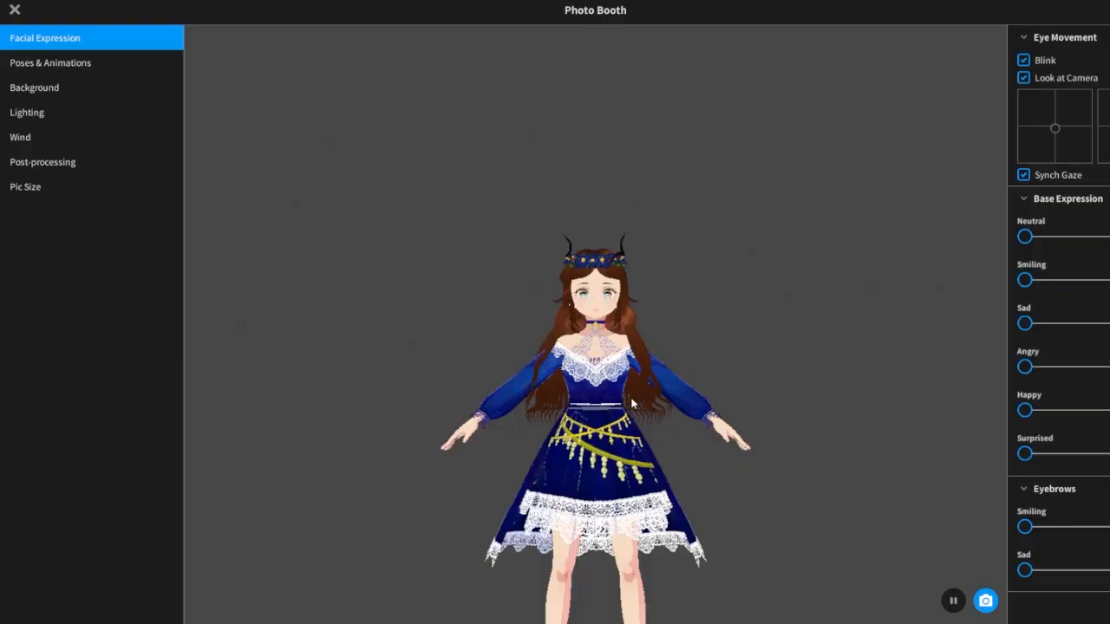
In the Photo Booth, frame the full character and apply slight wind along the X, Y and Z axes.
{"action": "middle_click_drag", "start_coordinate": [624, 413], "coordinate": [615, 260]}
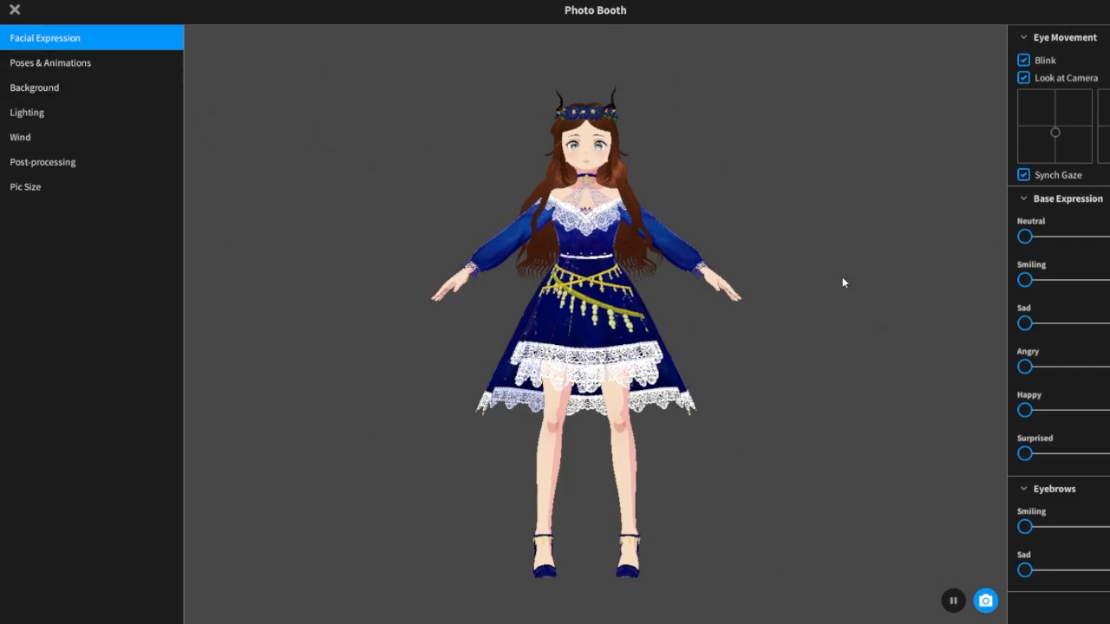
{"action": "left_click", "coordinate": [63, 140]}
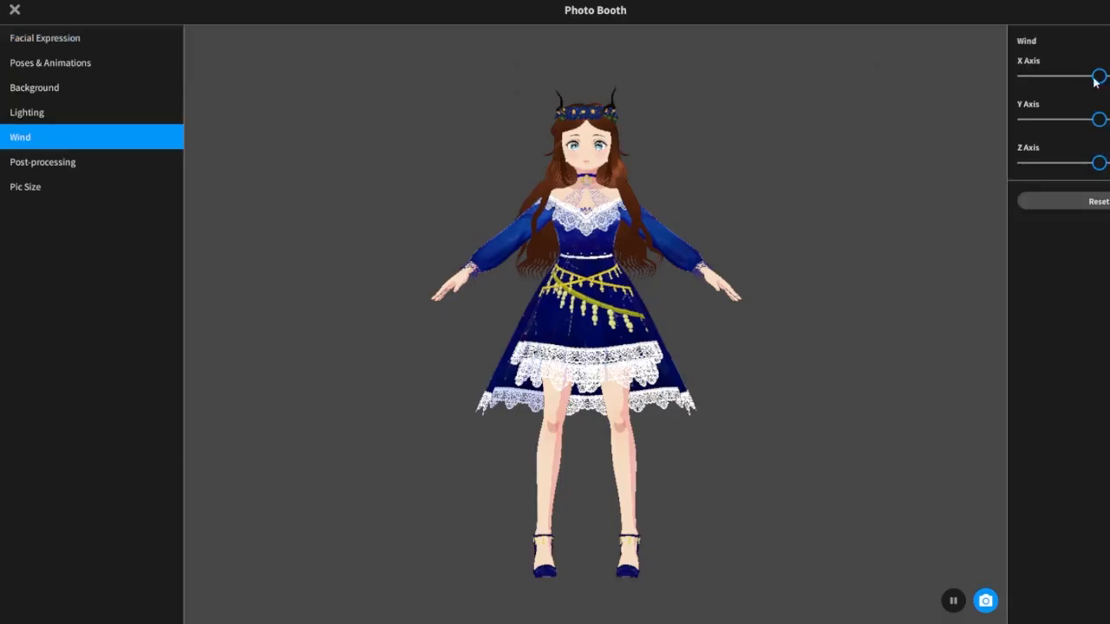
{"action": "left_click_drag", "start_coordinate": [1100, 76], "coordinate": [1109, 77]}
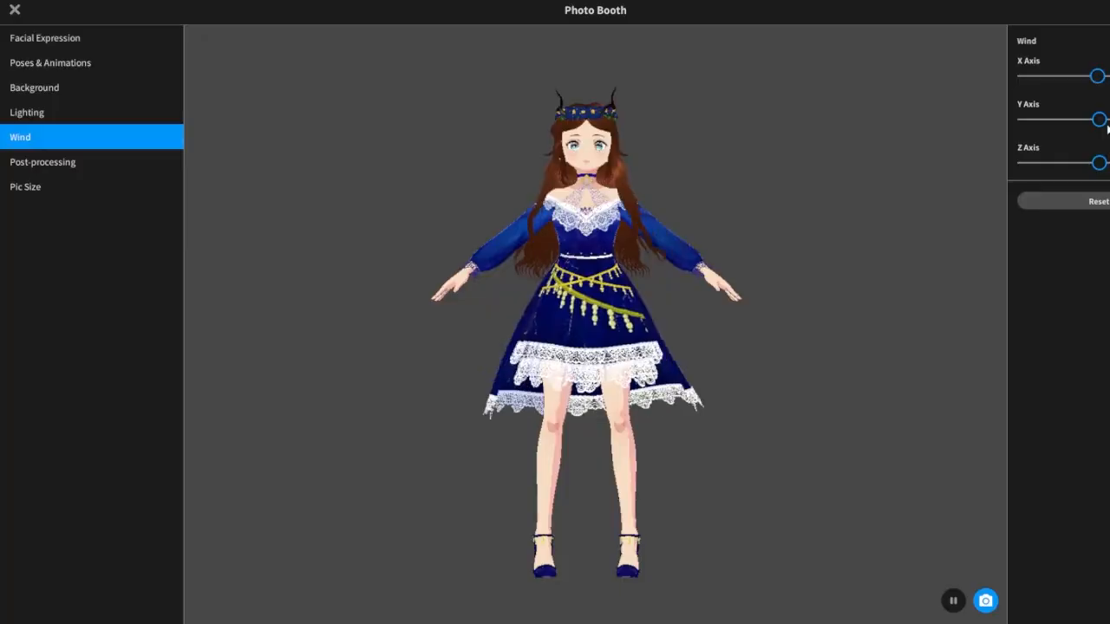
{"action": "left_click_drag", "start_coordinate": [1100, 119], "coordinate": [1109, 120]}
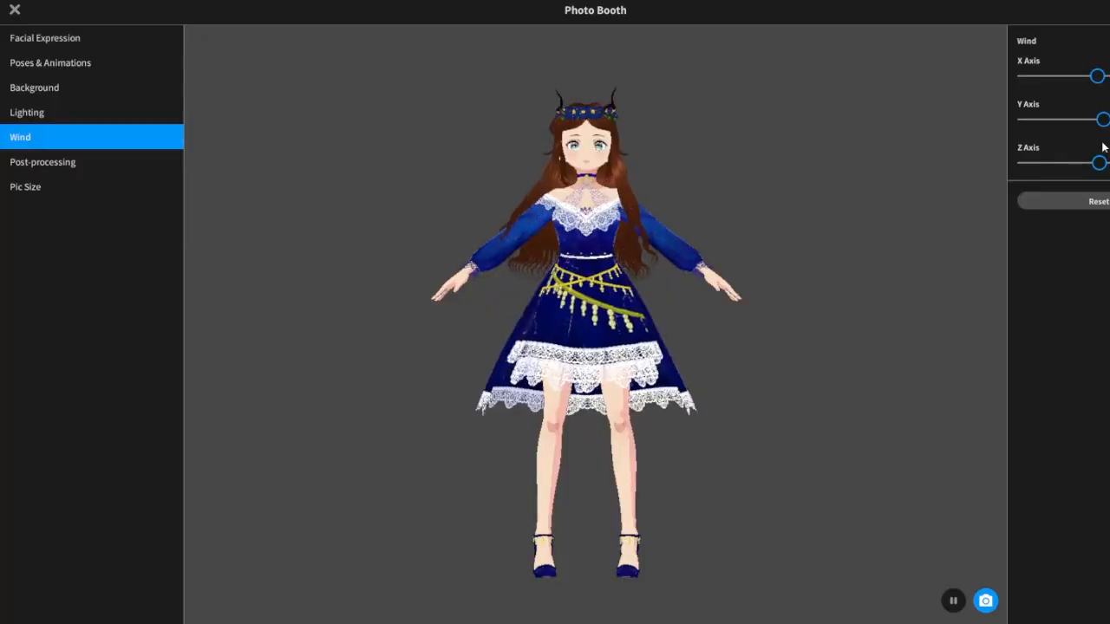
{"action": "left_click_drag", "start_coordinate": [1105, 174], "coordinate": [1108, 165]}
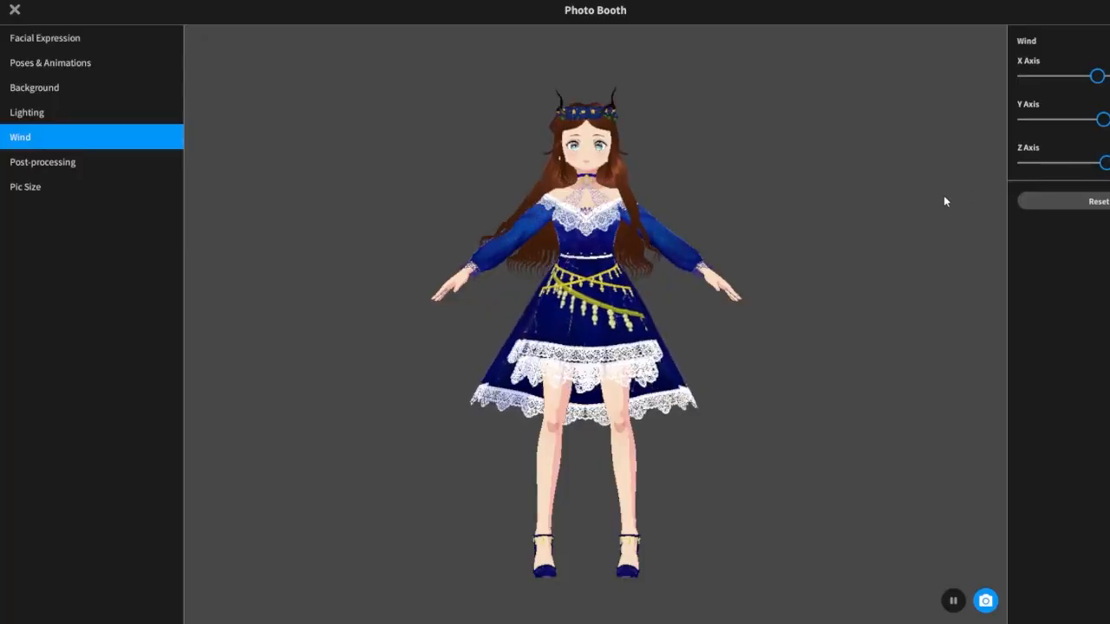
Try weaker Z-axis wind and examine how the hair and skirt move from several angles.
{"action": "left_click_drag", "start_coordinate": [925, 208], "coordinate": [876, 227]}
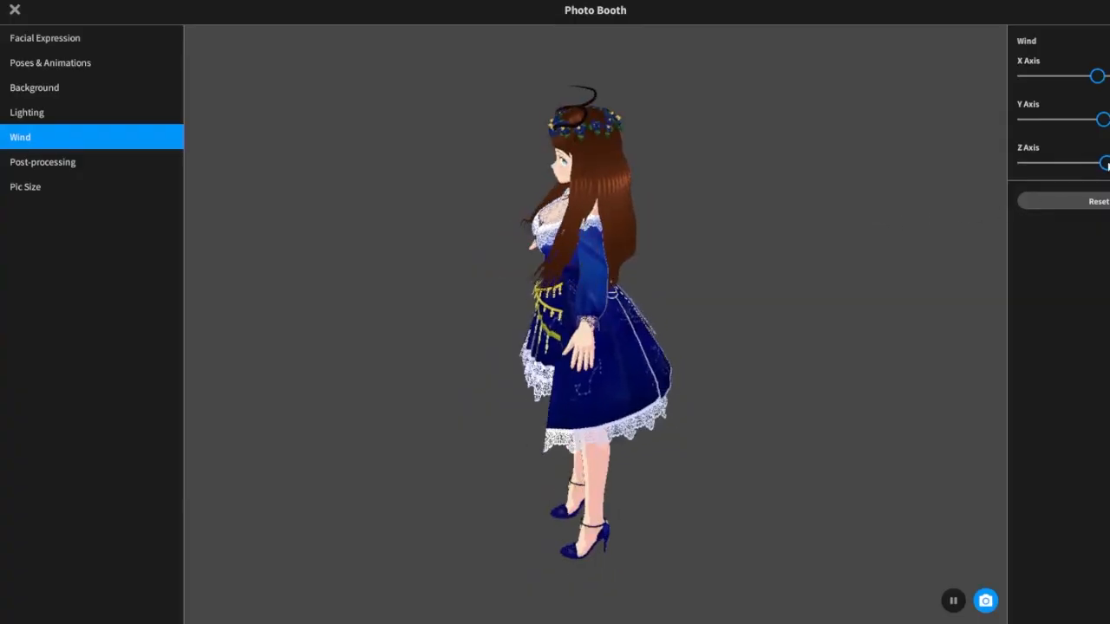
{"action": "left_click_drag", "start_coordinate": [1104, 163], "coordinate": [1078, 165]}
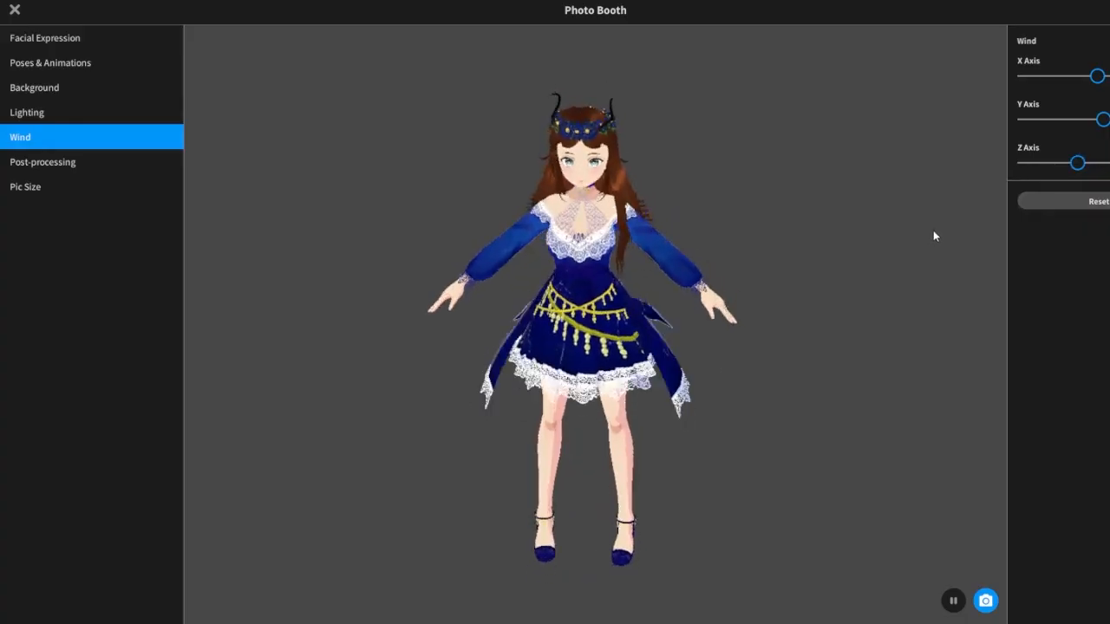
{"action": "left_click_drag", "start_coordinate": [1078, 164], "coordinate": [1094, 178]}
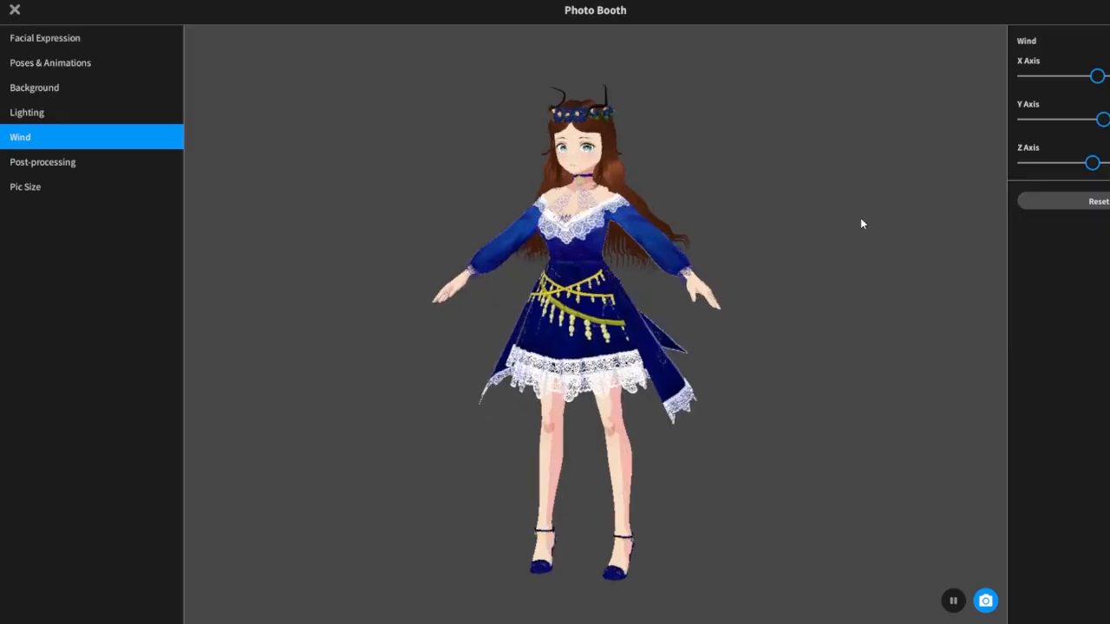
{"action": "scroll", "coordinate": [861, 219], "scroll_direction": "up", "scroll_amount": 5}
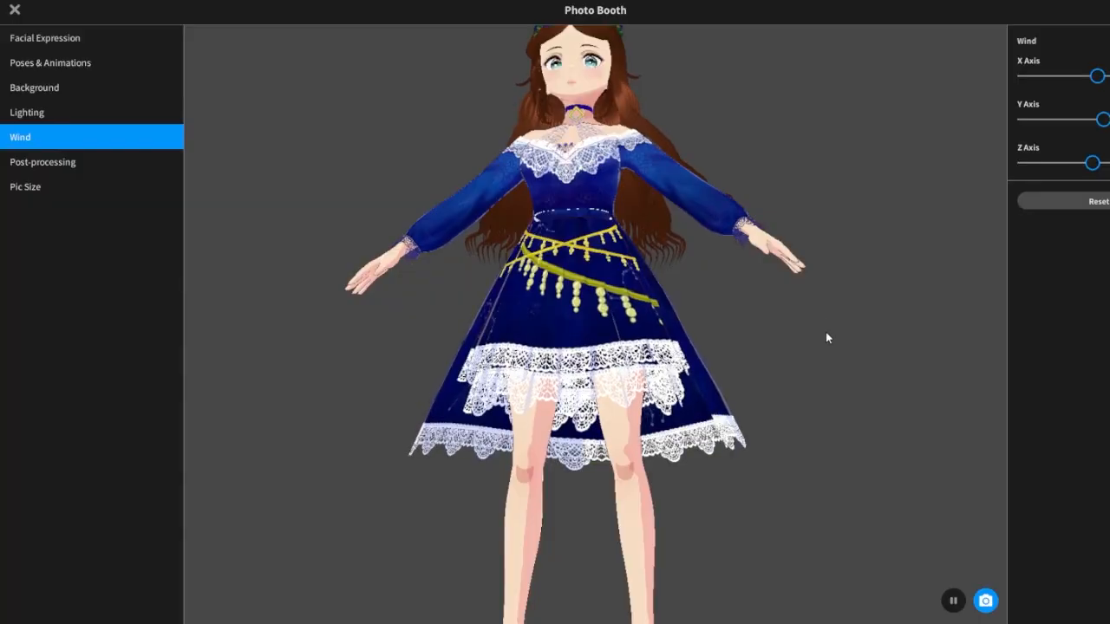
{"action": "right_click_drag", "start_coordinate": [826, 331], "coordinate": [827, 364]}
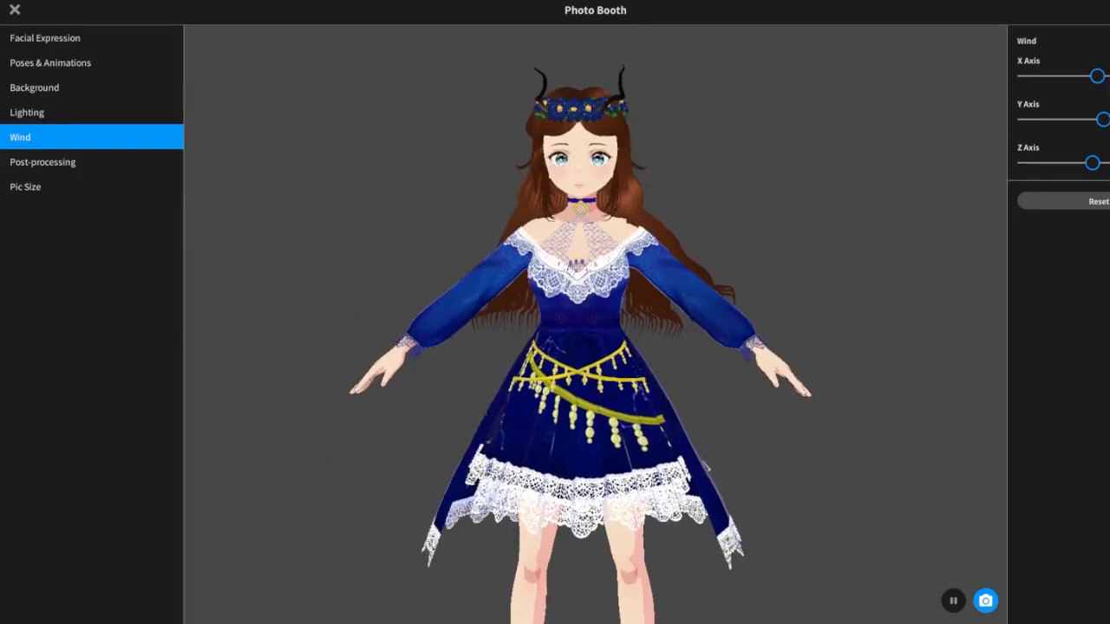
Test lower Y-axis wind with higher X-axis wind, and reset all wind settings.
{"action": "mouse_move", "coordinate": [1104, 119]}
{"action": "left_mouse_down"}
{"action": "mouse_move", "coordinate": [1073, 119]}
{"action": "mouse_move", "coordinate": [1083, 124]}
{"action": "left_mouse_up"}
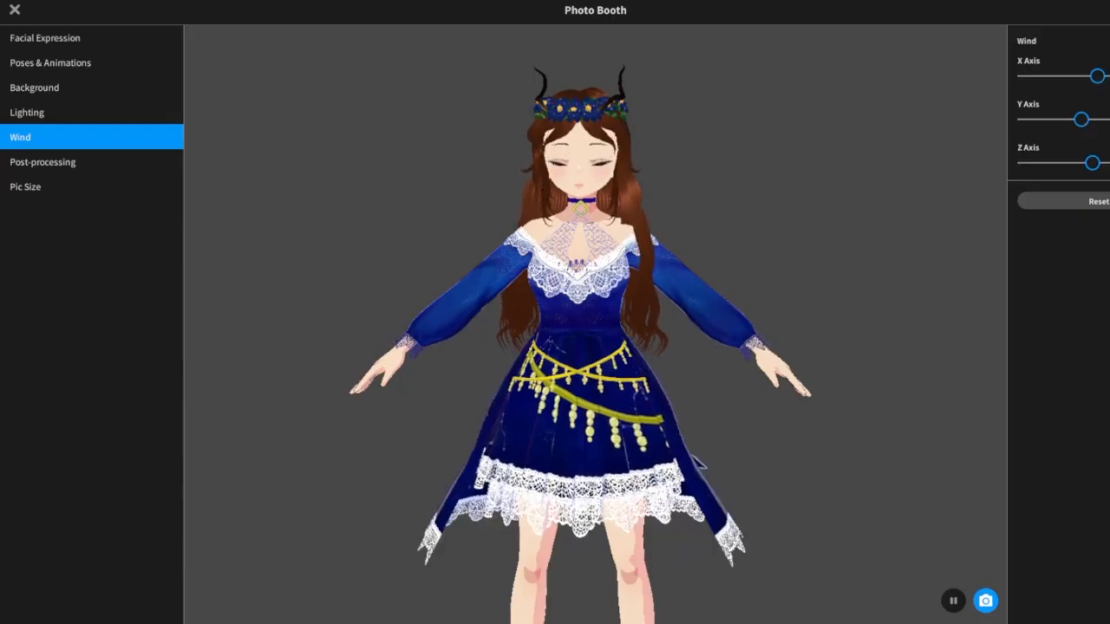
{"action": "left_click_drag", "start_coordinate": [1098, 76], "coordinate": [1103, 76]}
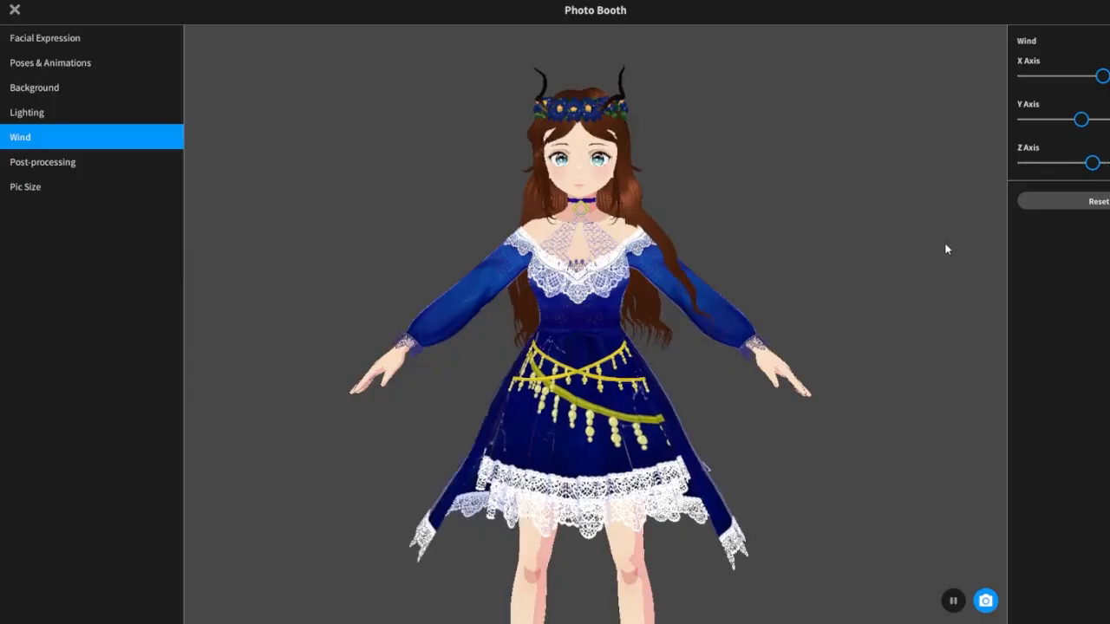
{"action": "left_click_drag", "start_coordinate": [887, 252], "coordinate": [1059, 217]}
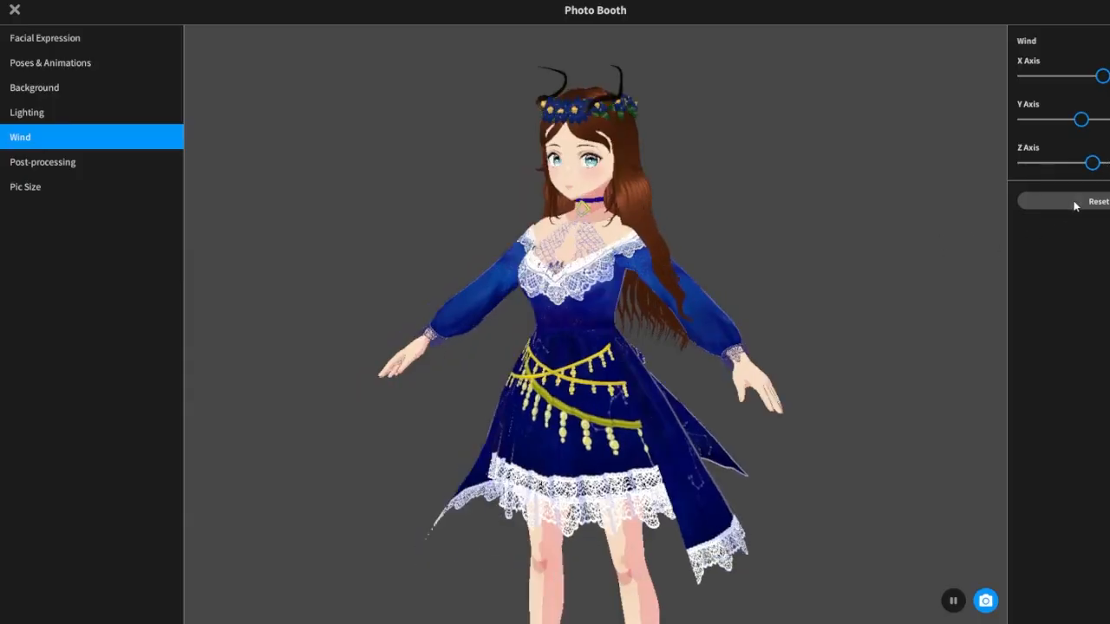
{"action": "left_click", "coordinate": [1073, 205]}
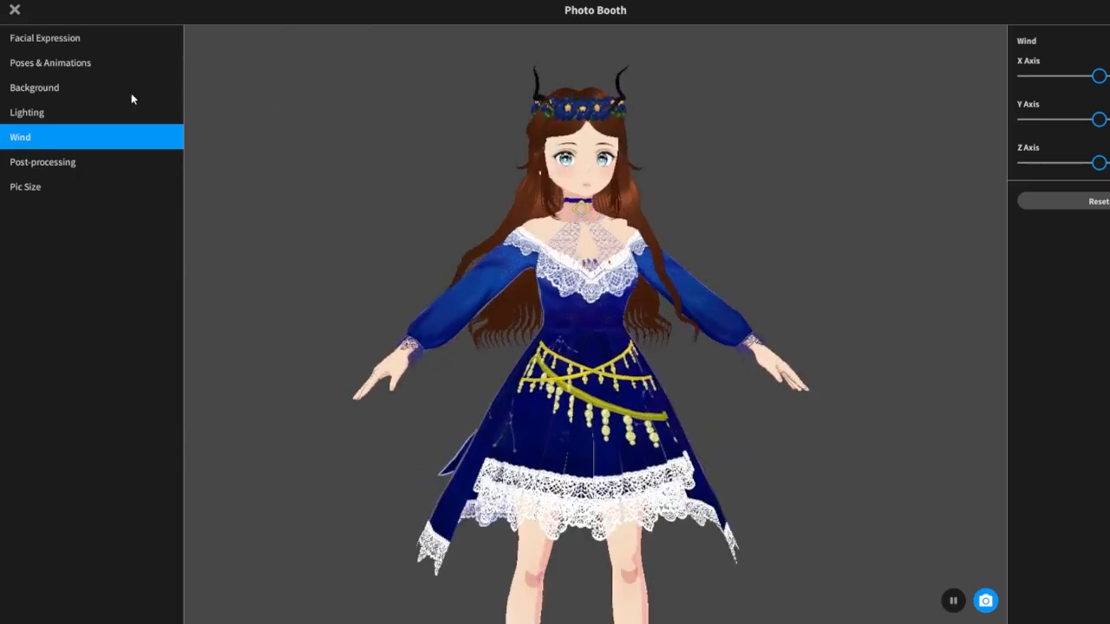
Preview the animation beside Default in Animations 1, and play Standby 1 on the character.
{"action": "left_click", "coordinate": [107, 64]}
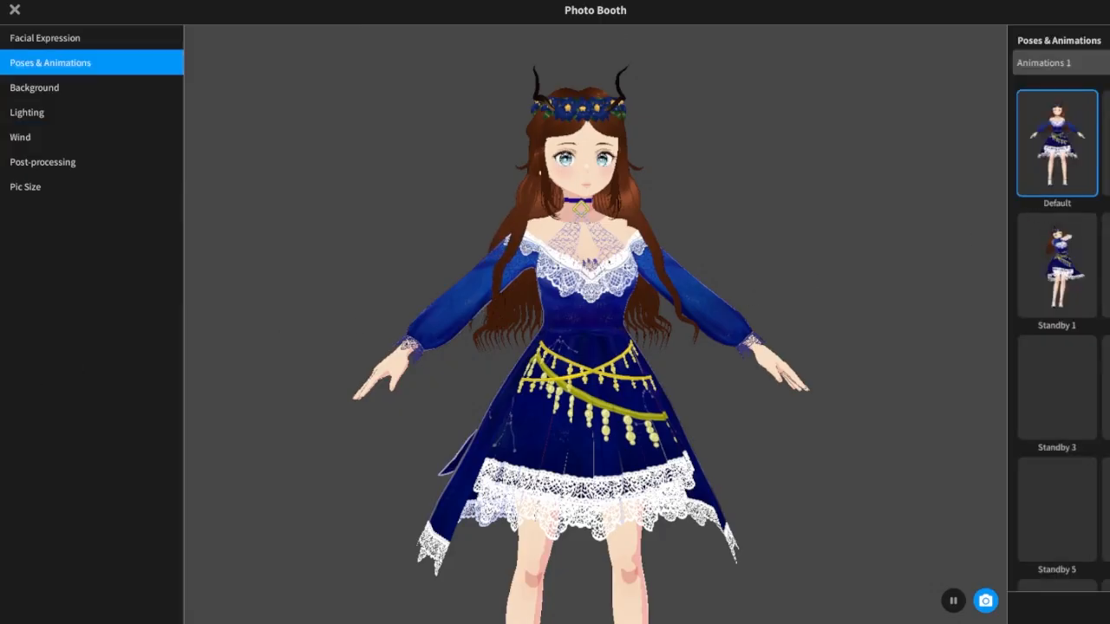
{"action": "left_click", "coordinate": [1106, 143]}
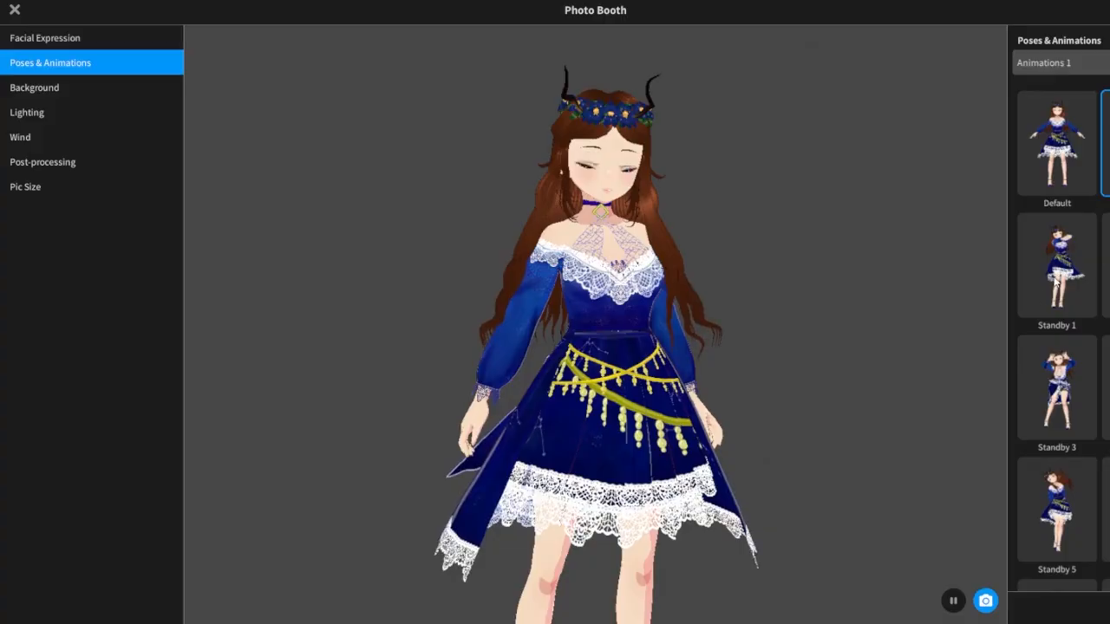
{"action": "left_click", "coordinate": [1057, 275]}
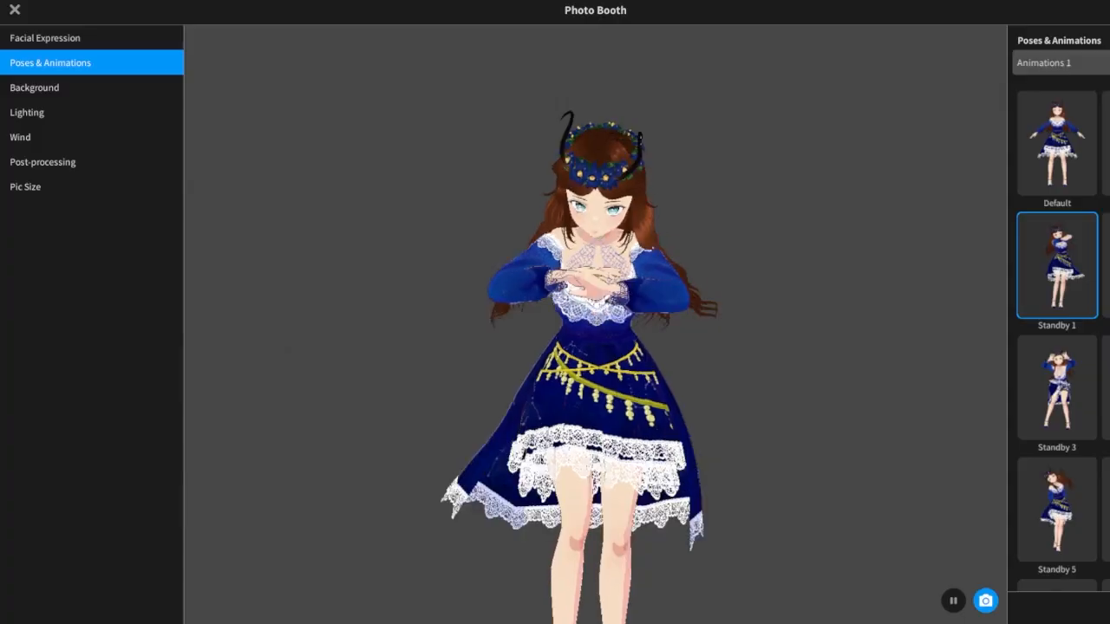
Preview the animation beside Standby 1, Standby 3 and the one beside it, and play Standby 5 with a closer view of the character.
{"action": "left_click", "coordinate": [1106, 264]}
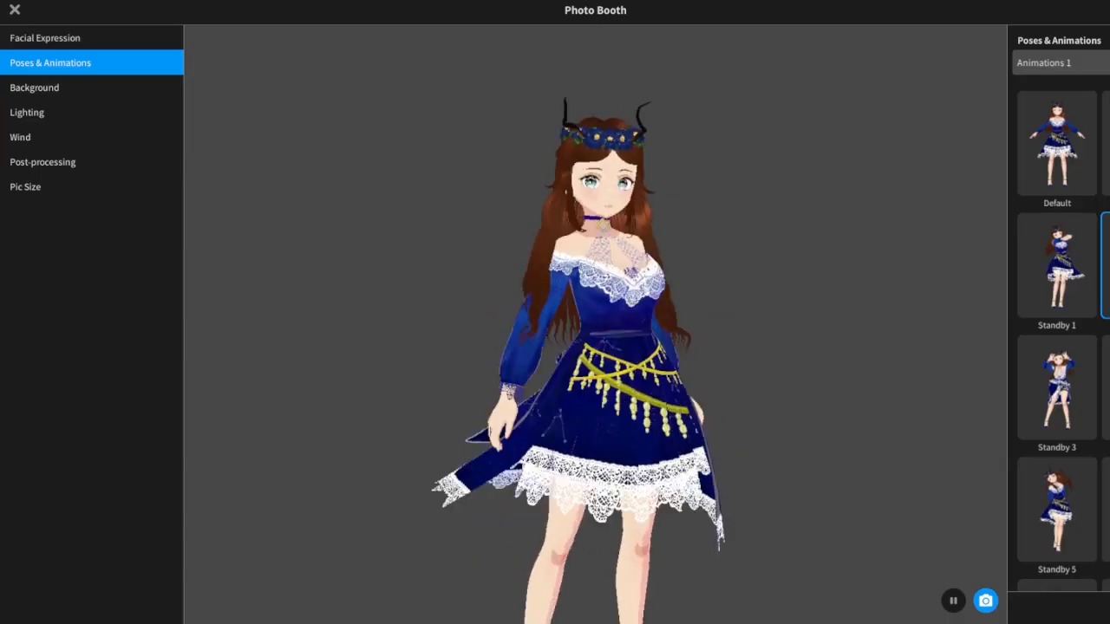
{"action": "left_click", "coordinate": [1056, 386]}
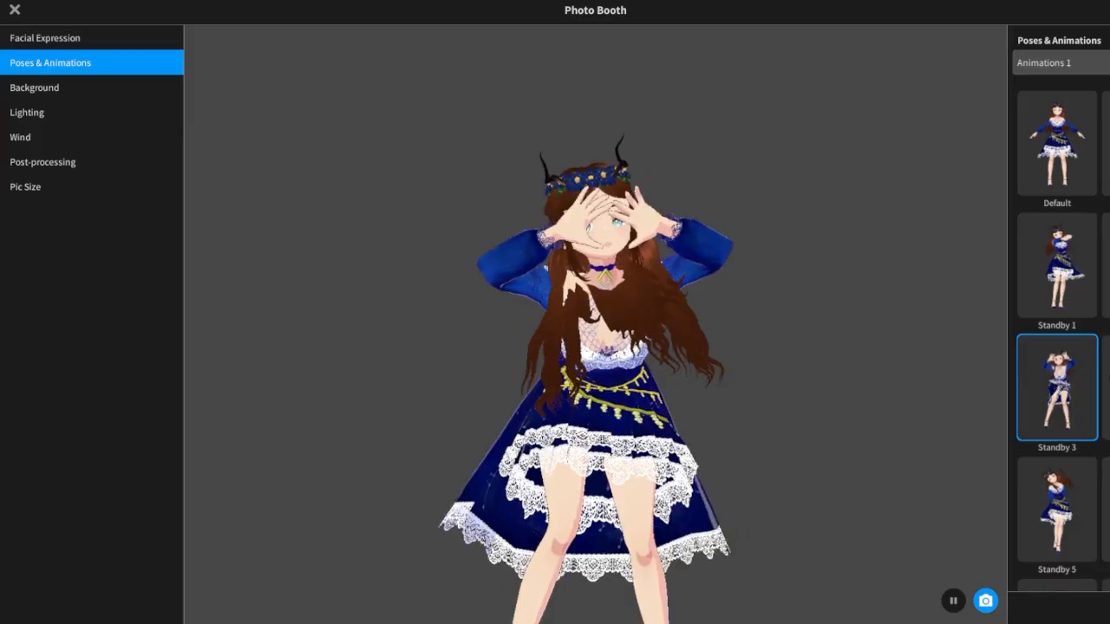
{"action": "left_click", "coordinate": [1106, 388]}
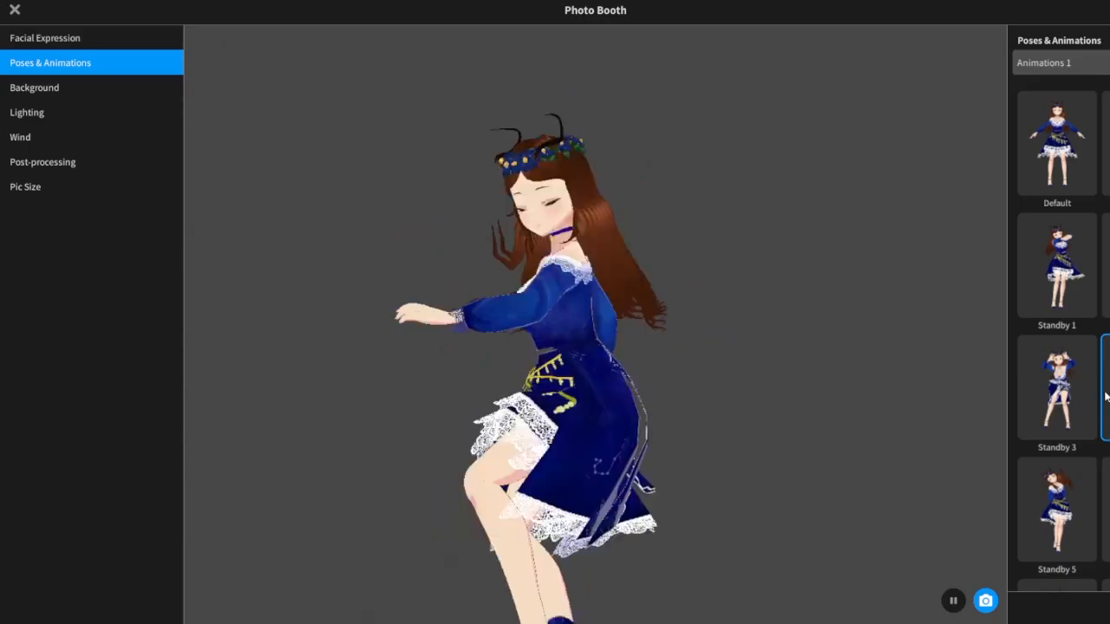
{"action": "scroll", "coordinate": [1059, 523], "scroll_direction": "down", "scroll_amount": 1}
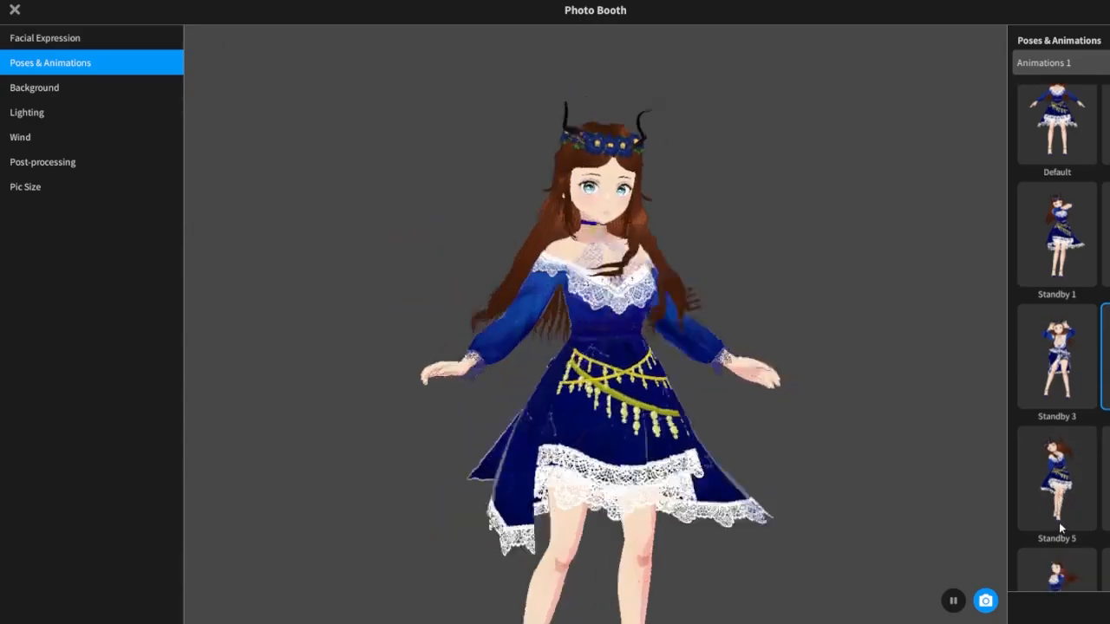
{"action": "scroll", "coordinate": [1059, 523], "scroll_direction": "down", "scroll_amount": 3}
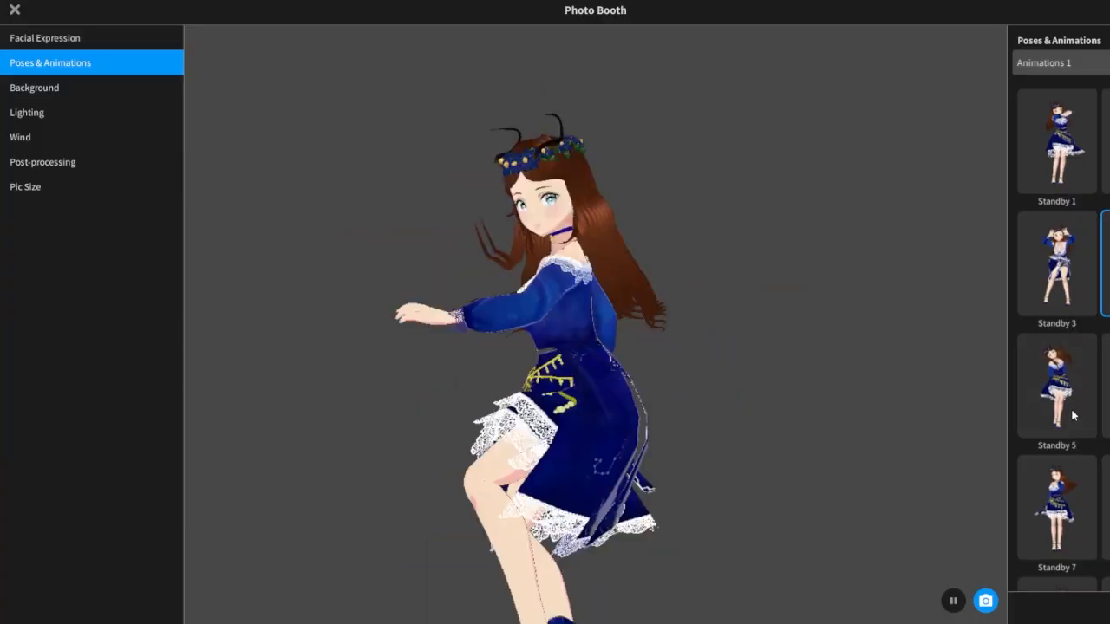
{"action": "left_click", "coordinate": [1073, 416]}
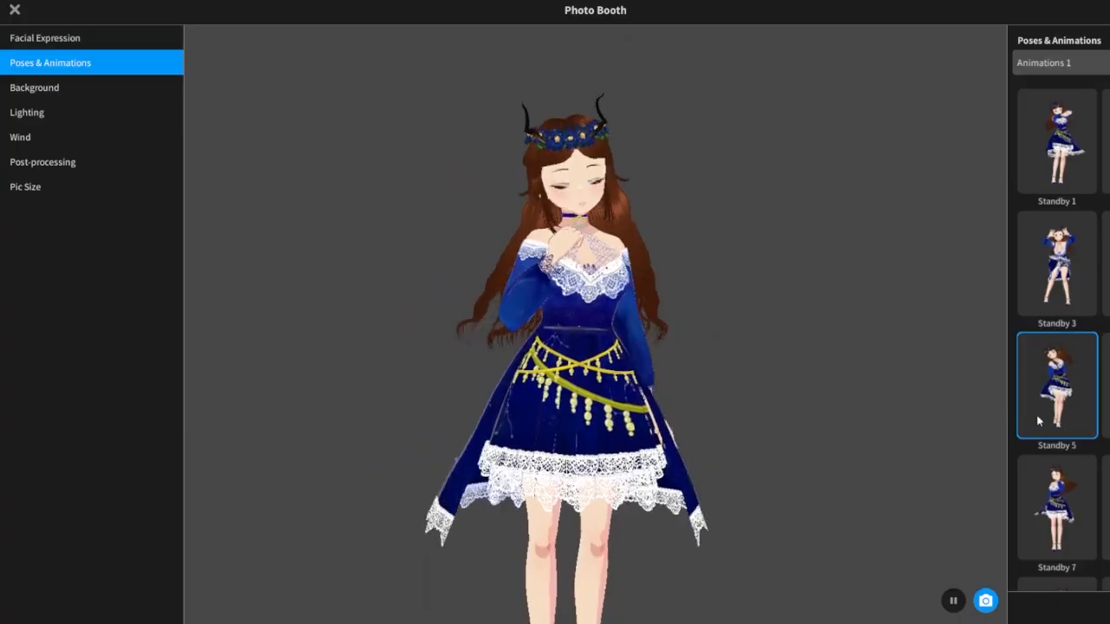
{"action": "scroll", "coordinate": [814, 343], "scroll_direction": "up", "scroll_amount": 2}
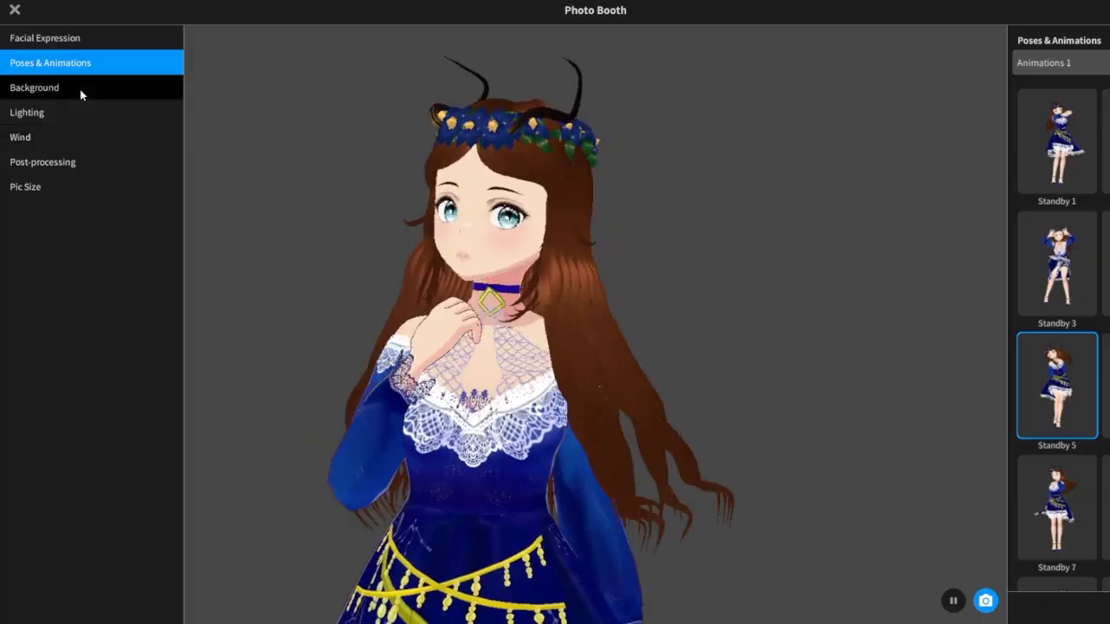
Import the misty forest image as the background and raise the light intensity slightly.
{"action": "left_click", "coordinate": [80, 90]}
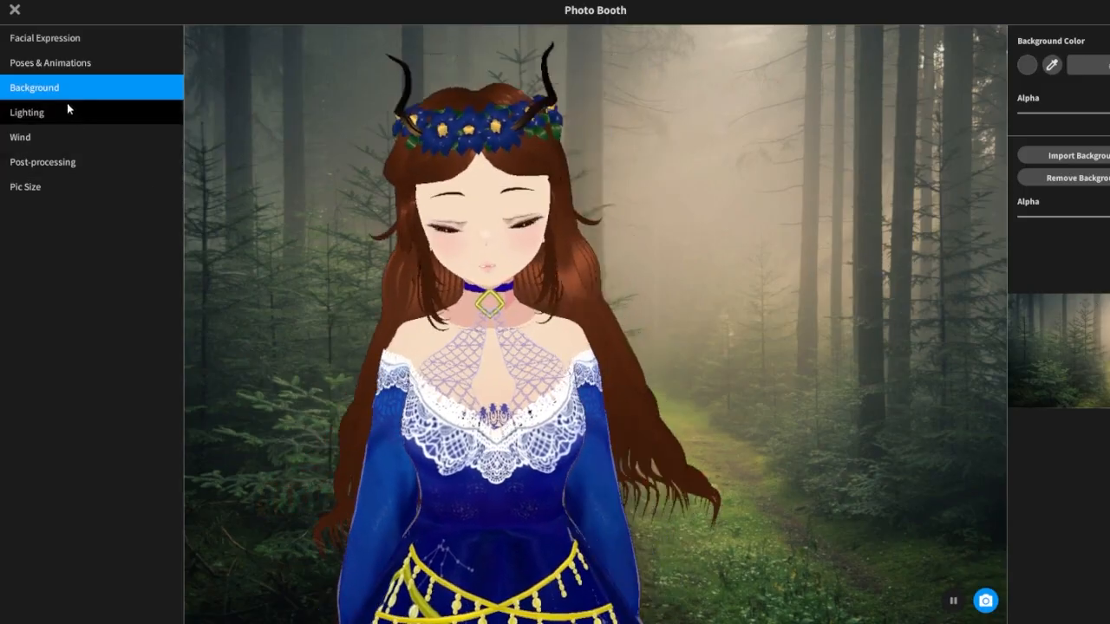
{"action": "left_click", "coordinate": [67, 108]}
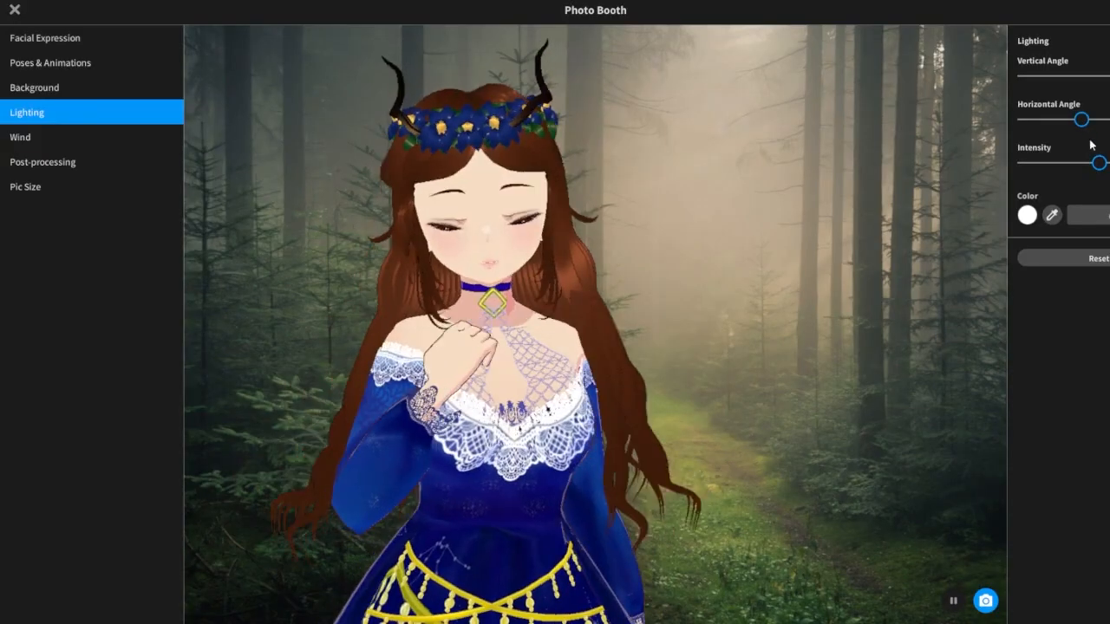
{"action": "left_click_drag", "start_coordinate": [1100, 163], "coordinate": [1107, 163]}
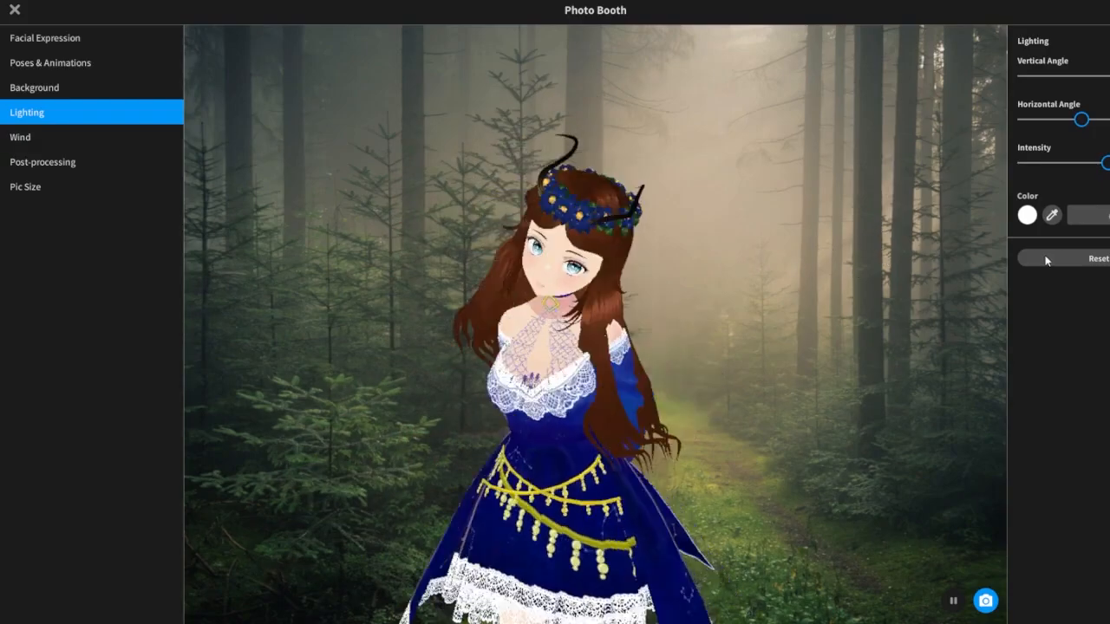
Try pink and orange light colors on the character and settle on a pale peach tint.
{"action": "left_click", "coordinate": [1027, 215]}
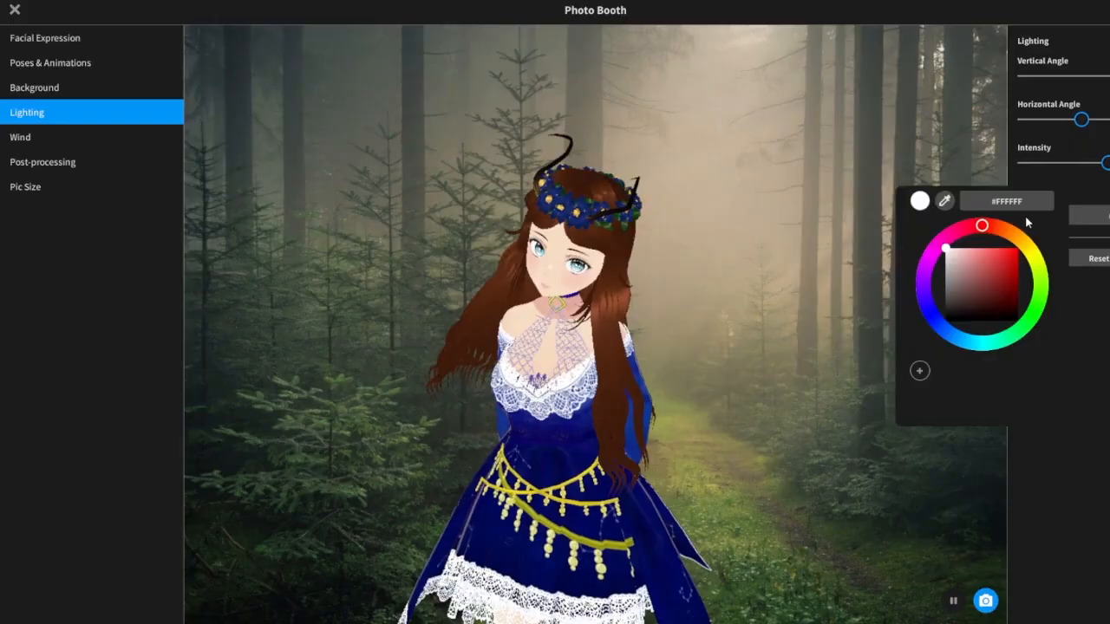
{"action": "left_click", "coordinate": [992, 258]}
{"action": "left_click_drag", "start_coordinate": [988, 252], "coordinate": [977, 247]}
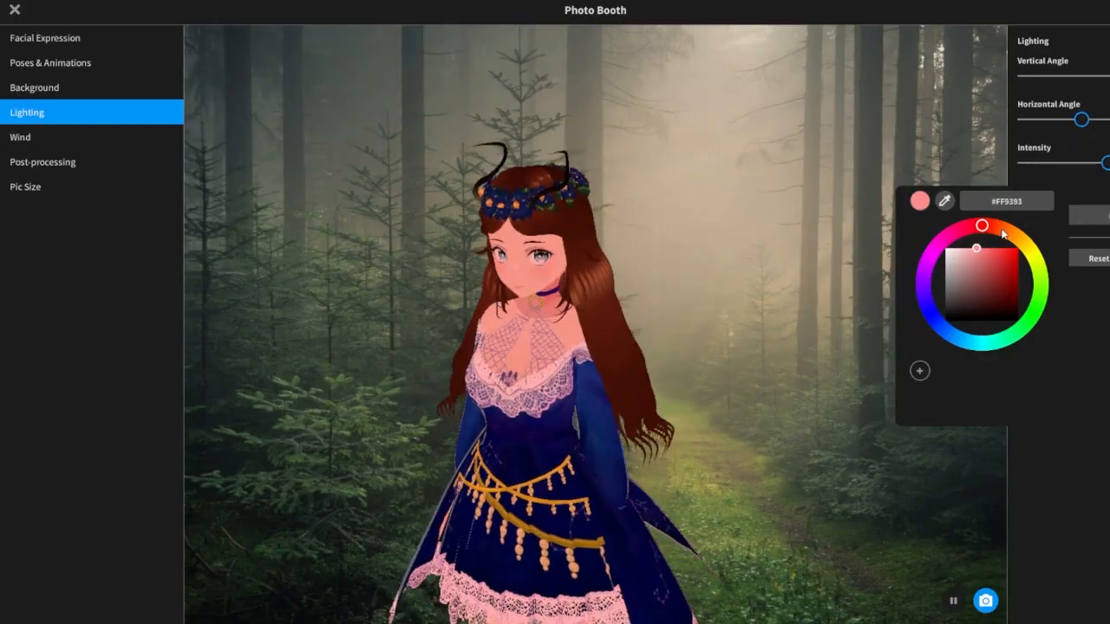
{"action": "left_click", "coordinate": [1008, 234]}
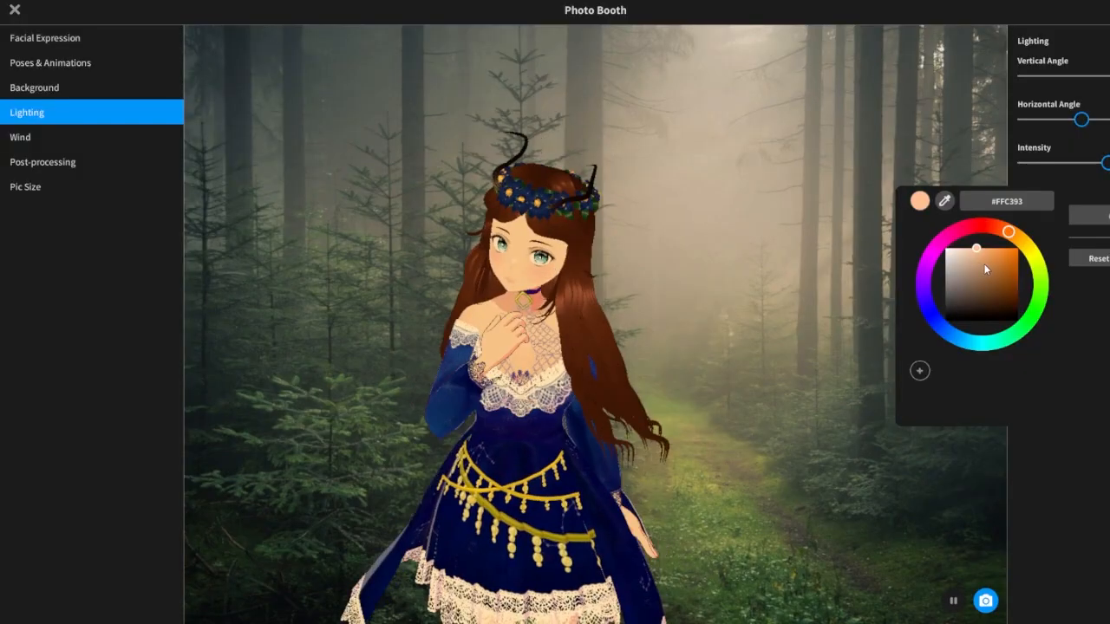
{"action": "left_click", "coordinate": [955, 234]}
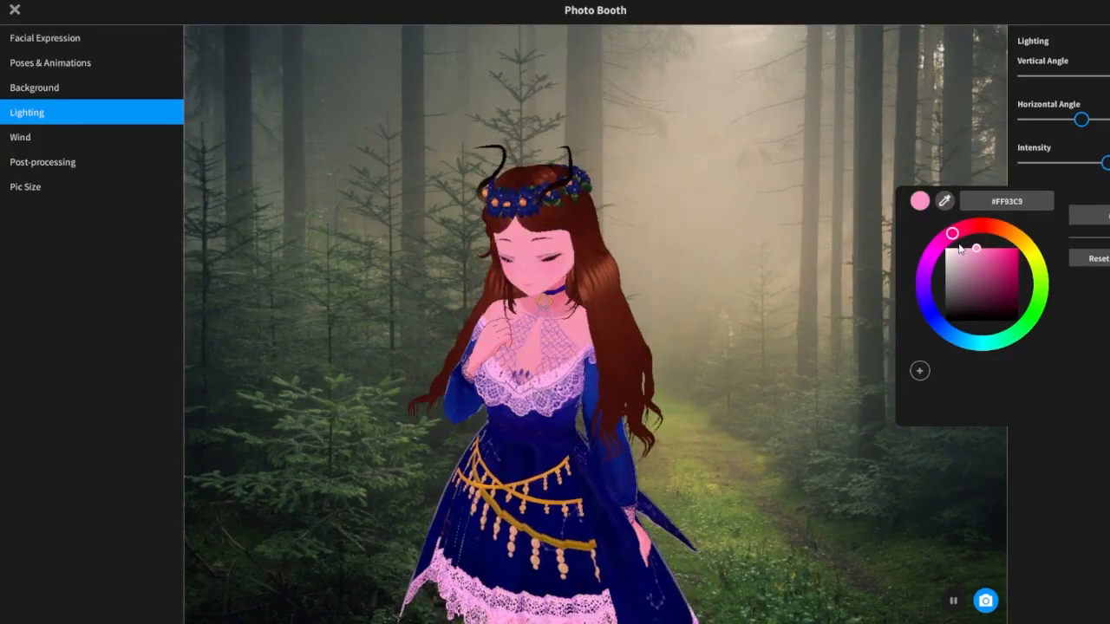
{"action": "left_click", "coordinate": [1015, 234]}
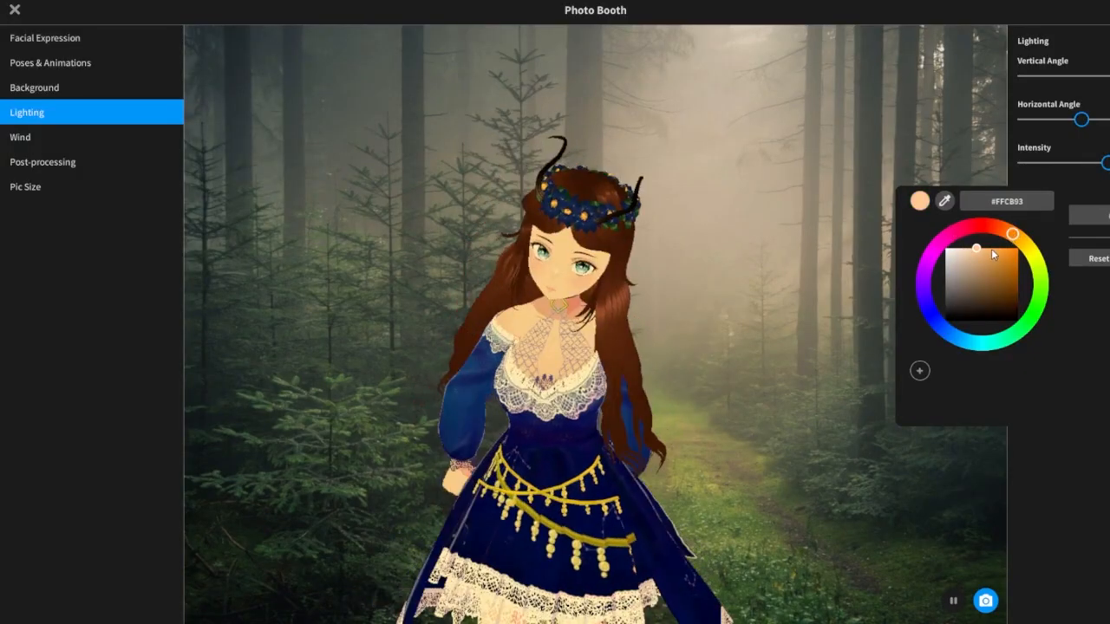
{"action": "left_click_drag", "start_coordinate": [968, 251], "coordinate": [957, 250]}
{"action": "left_click", "coordinate": [769, 262]}
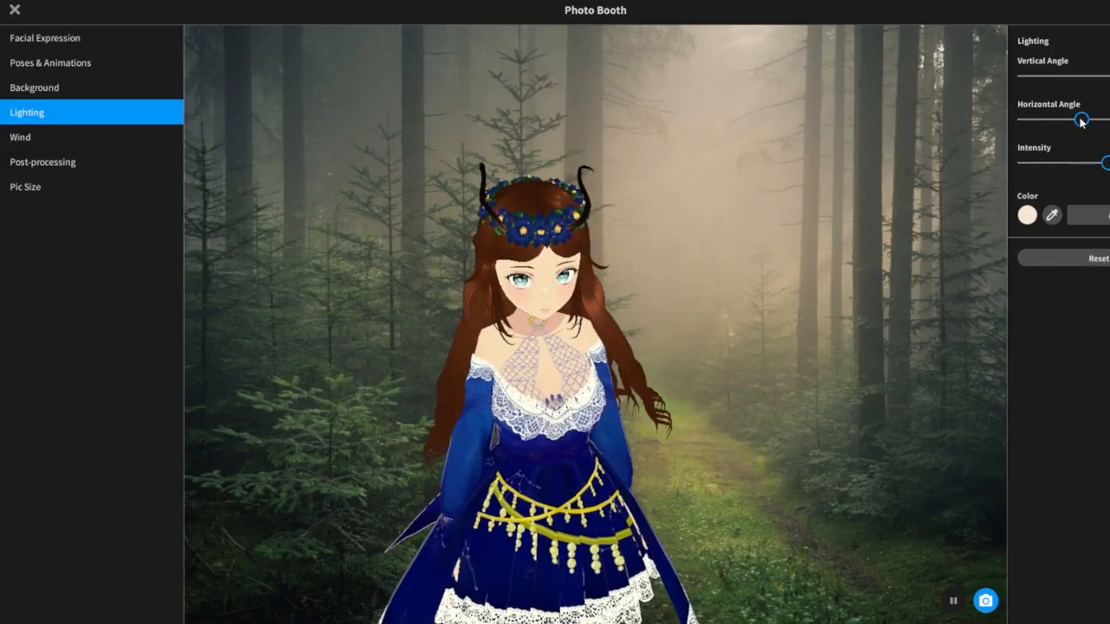
Increase the light's horizontal angle and raise its intensity further.
{"action": "left_click_drag", "start_coordinate": [1082, 120], "coordinate": [1088, 120]}
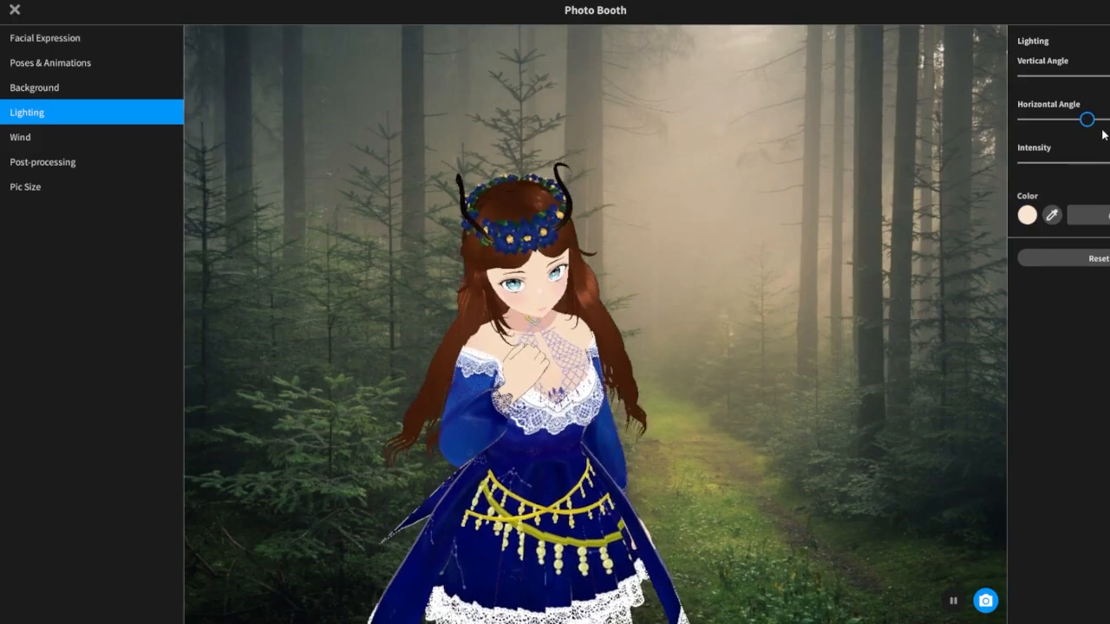
{"action": "left_click_drag", "start_coordinate": [1088, 119], "coordinate": [1100, 120]}
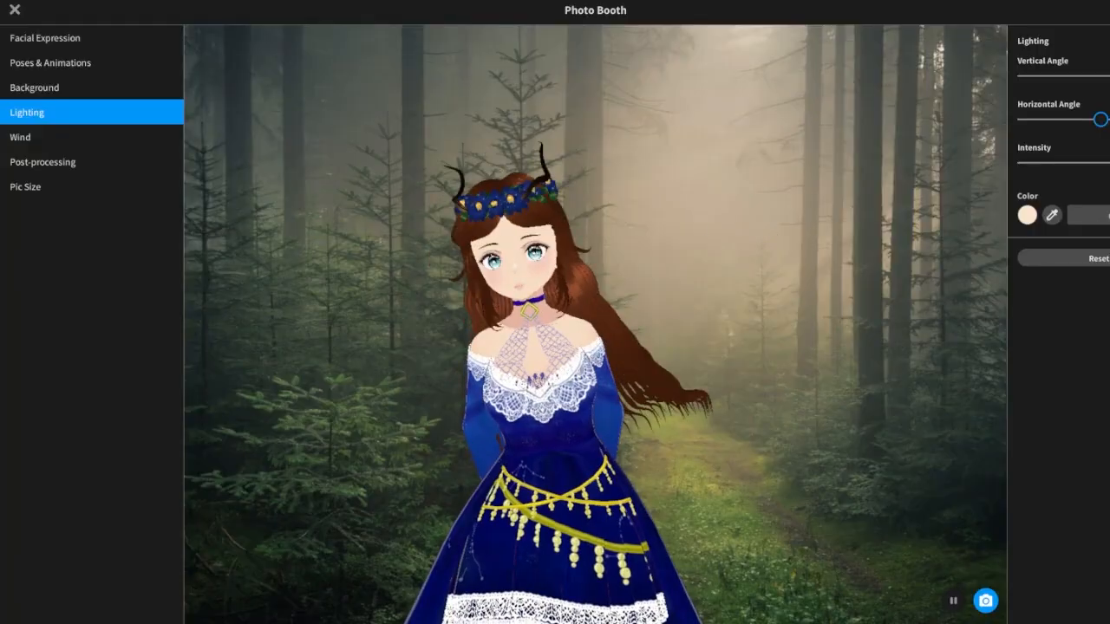
Enable anti-aliasing in the post-processing settings and set its quality to High.
{"action": "left_click", "coordinate": [87, 166]}
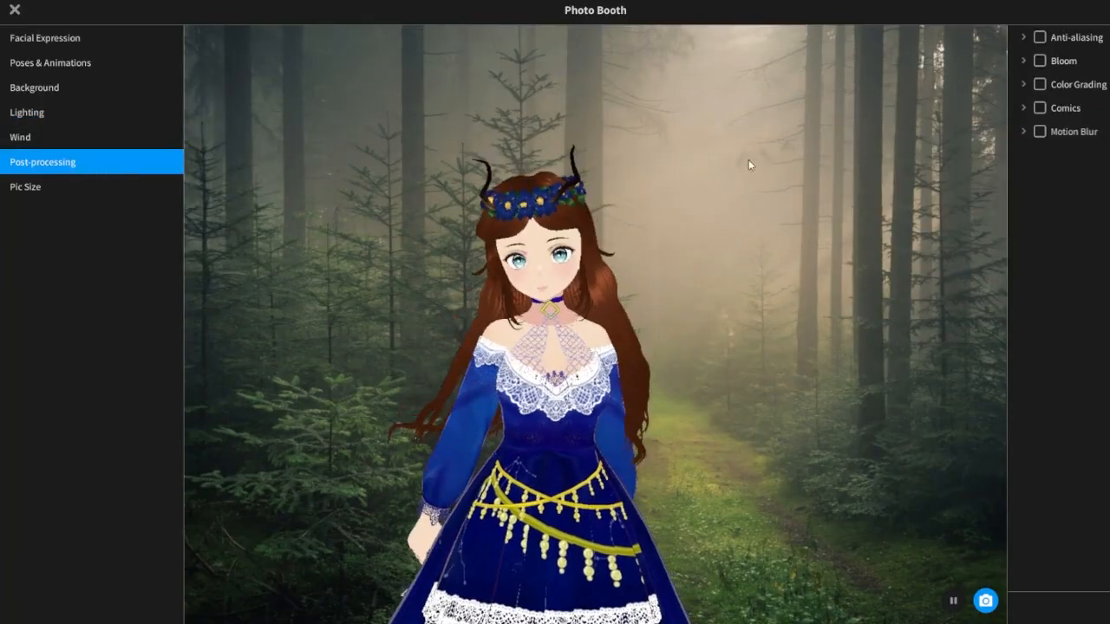
{"action": "left_click", "coordinate": [1042, 39]}
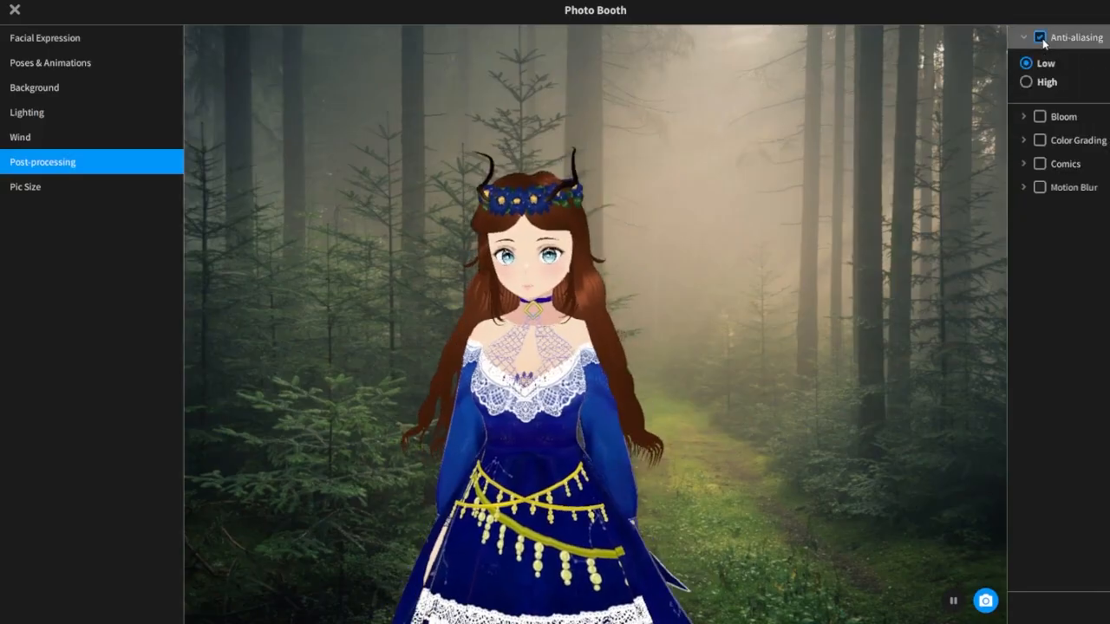
{"action": "left_click", "coordinate": [1026, 82]}
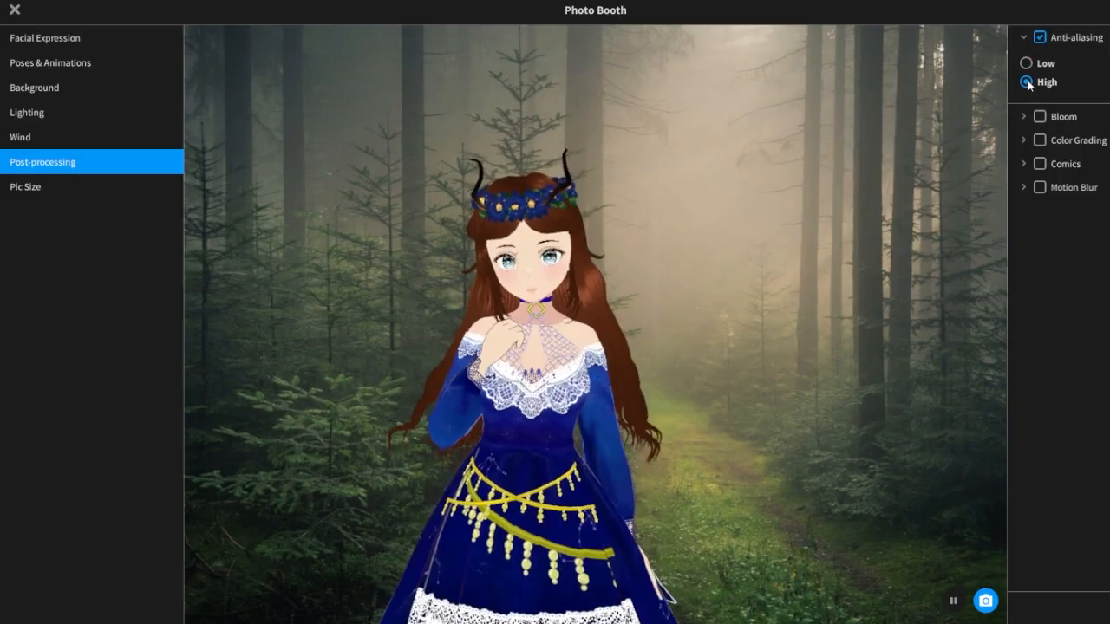
Try the Bloom effect at a lower intensity and the Motion Blur effect, and disable both.
{"action": "left_click", "coordinate": [1039, 117]}
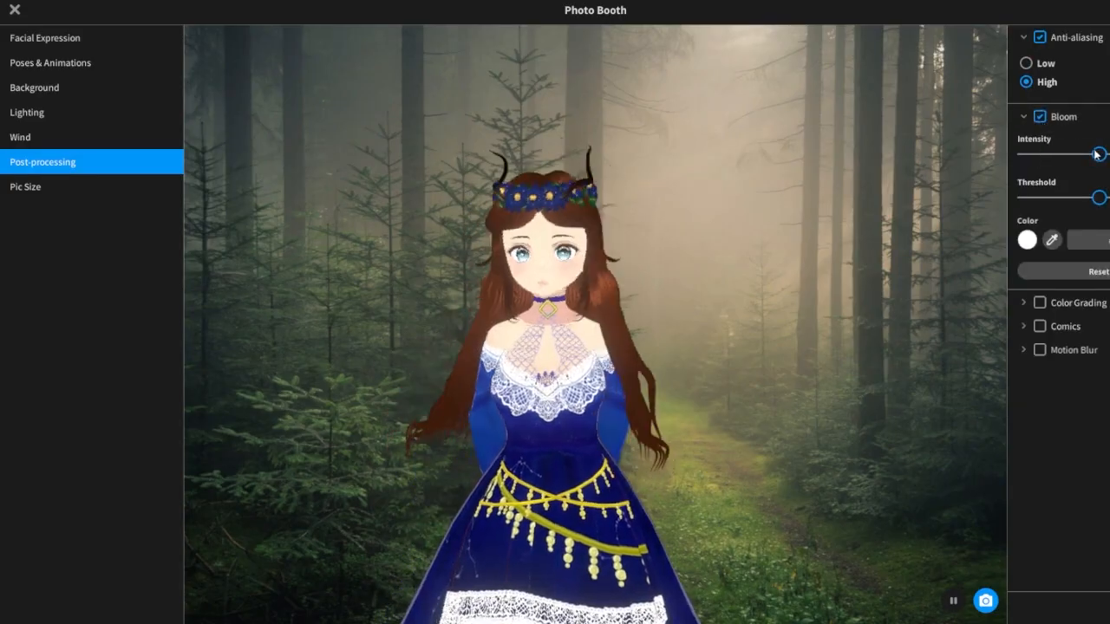
{"action": "left_click_drag", "start_coordinate": [1085, 157], "coordinate": [1071, 156]}
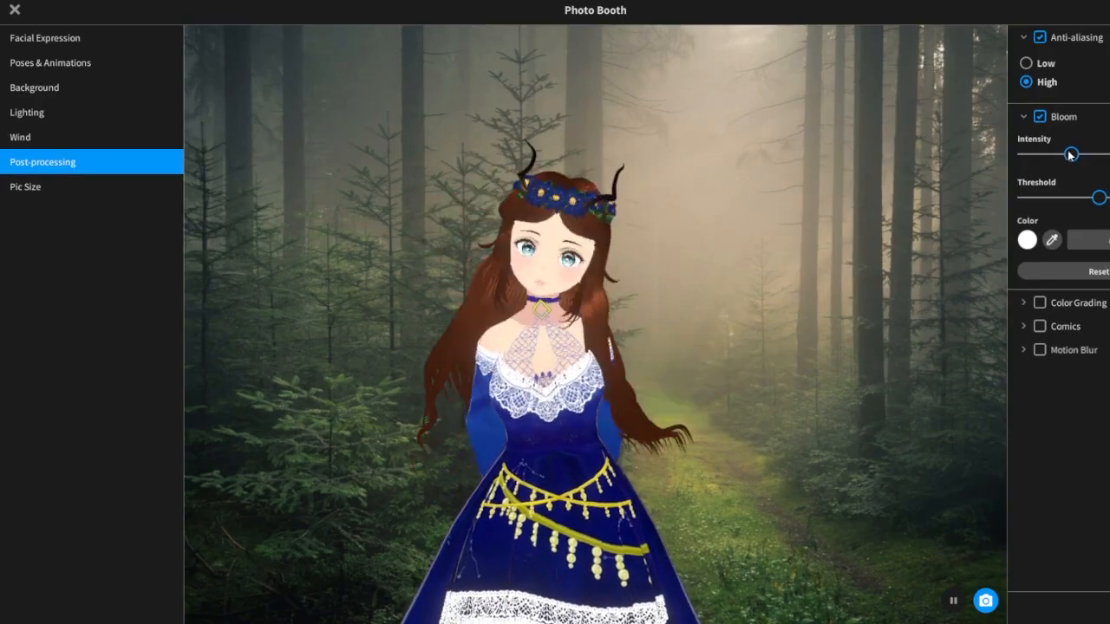
{"action": "left_click", "coordinate": [1040, 117]}
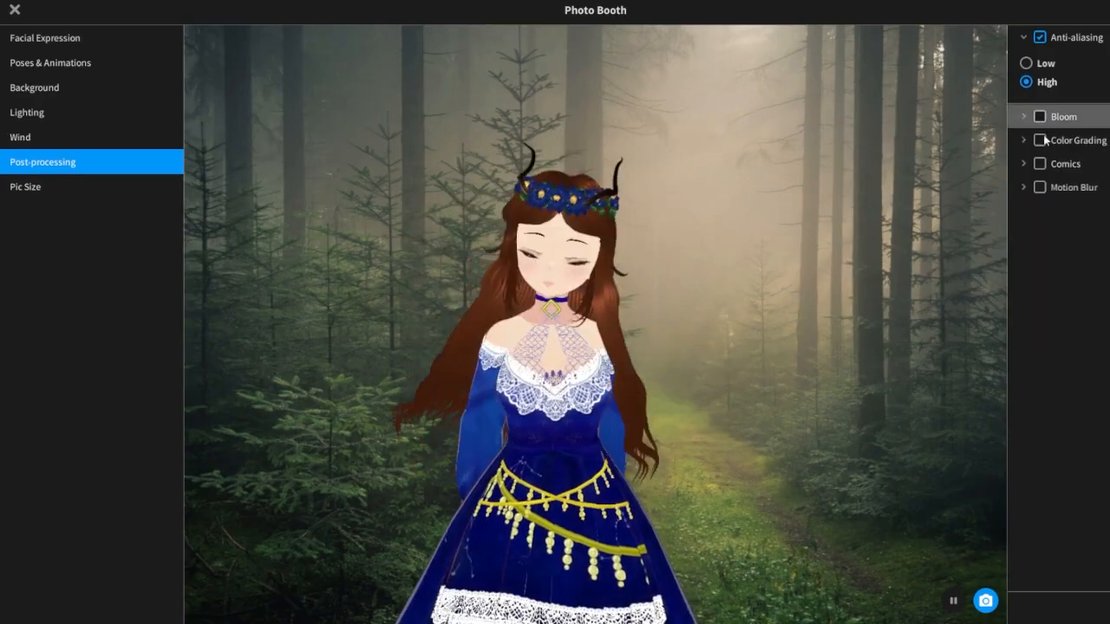
{"action": "left_click", "coordinate": [1040, 189]}
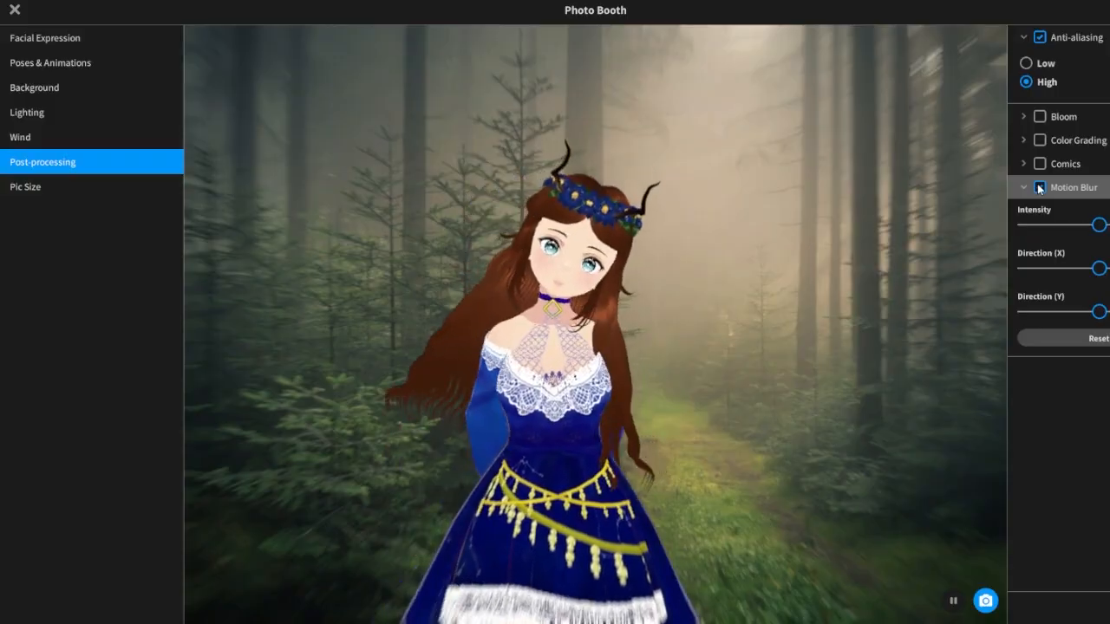
{"action": "left_click", "coordinate": [1040, 189]}
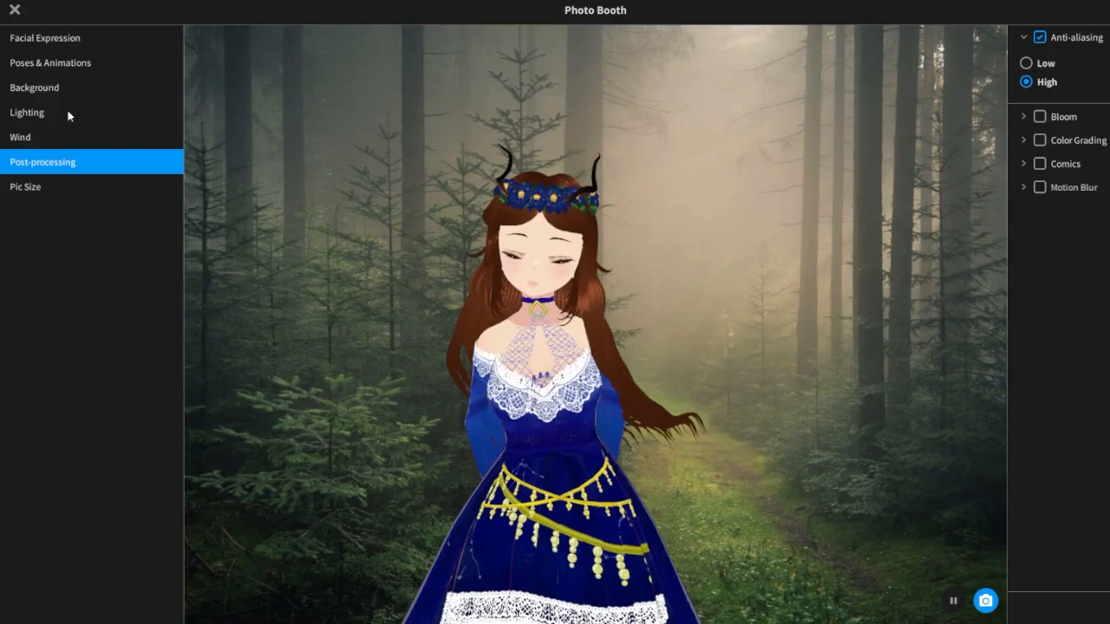
Preview the animation beside Standby 5, Standby 7 and the animation beside it against the forest background.
{"action": "left_click", "coordinate": [59, 61]}
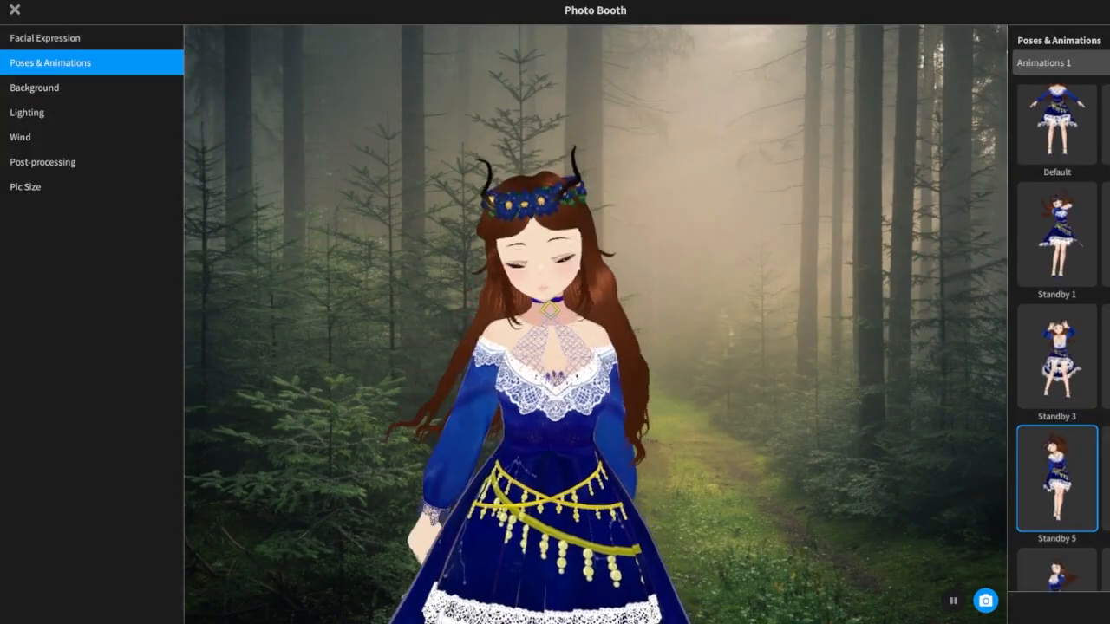
{"action": "scroll", "coordinate": [1058, 339], "scroll_direction": "down", "scroll_amount": 1}
{"action": "scroll", "coordinate": [1058, 338], "scroll_direction": "down", "scroll_amount": 1}
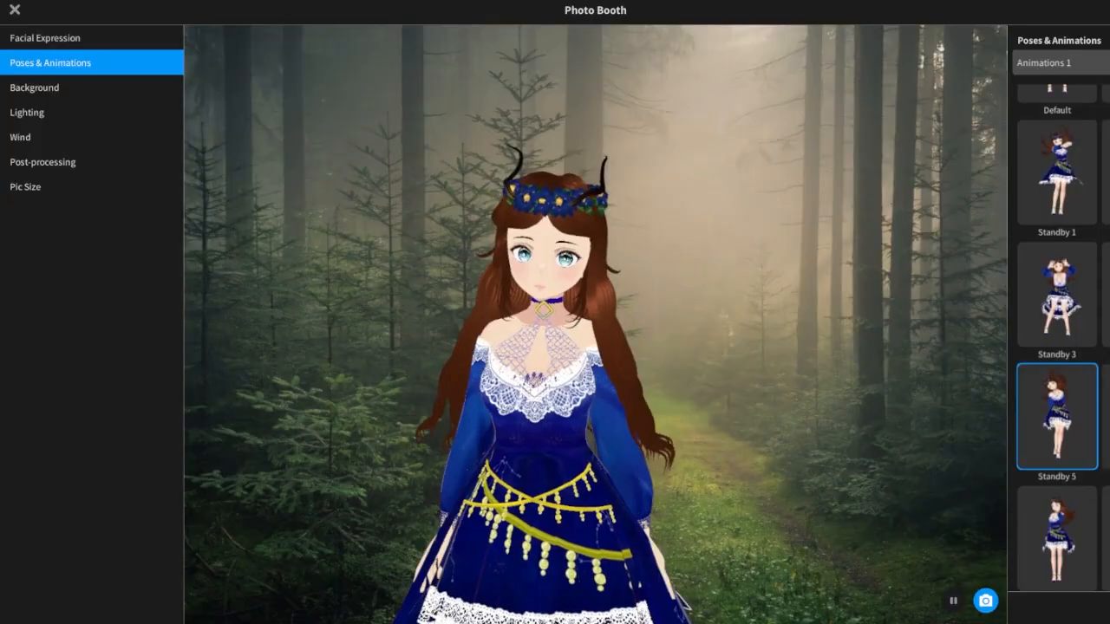
{"action": "left_click", "coordinate": [1105, 416]}
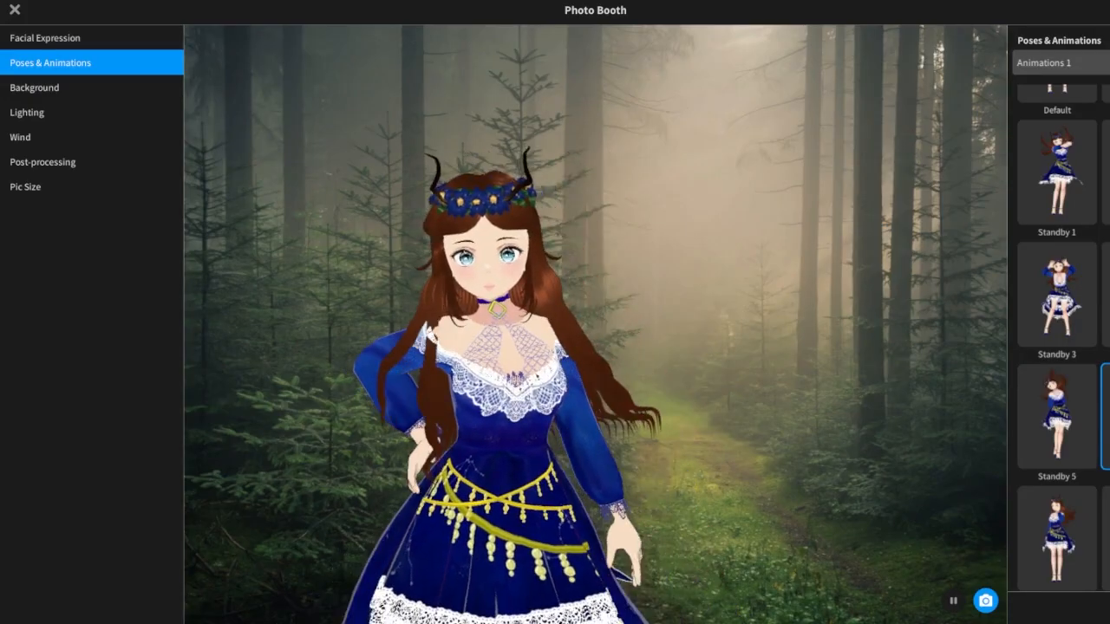
{"action": "left_click", "coordinate": [1079, 530]}
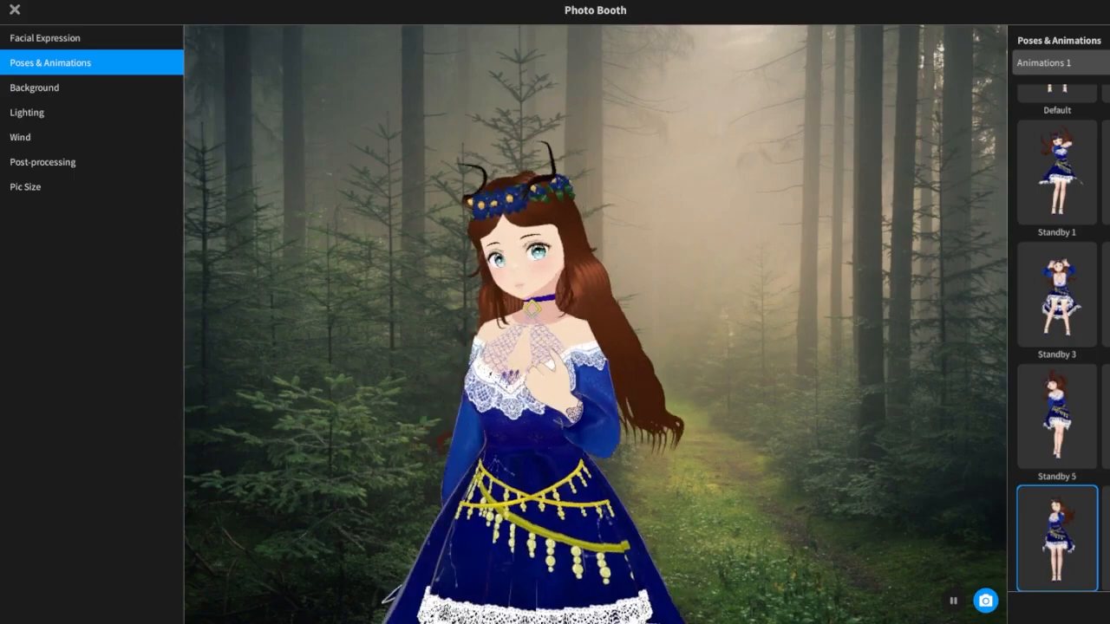
{"action": "left_click", "coordinate": [1106, 540]}
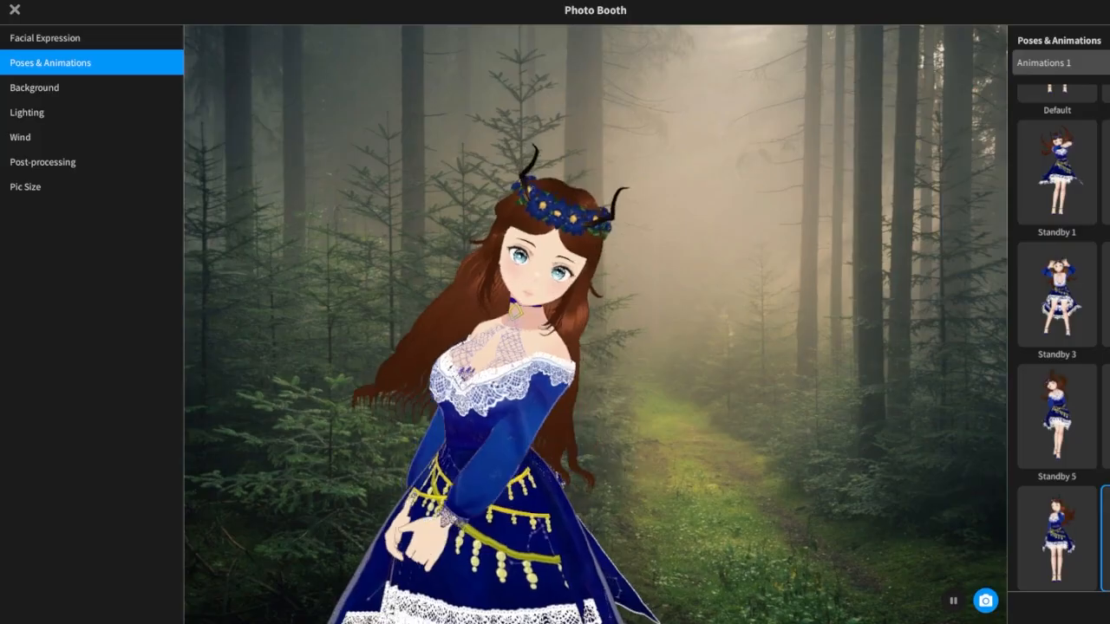
Play the animation below Standby 7 and pause it with the character facing forward in a wider view.
{"action": "scroll", "coordinate": [1058, 329], "scroll_direction": "down", "scroll_amount": 1}
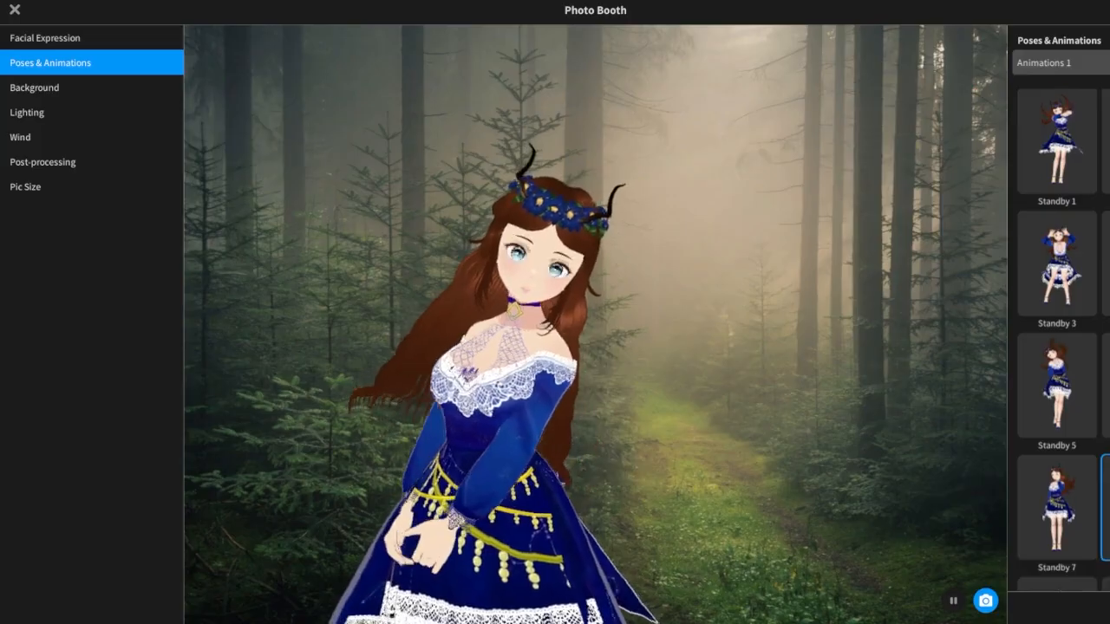
{"action": "scroll", "coordinate": [1058, 330], "scroll_direction": "down", "scroll_amount": 3}
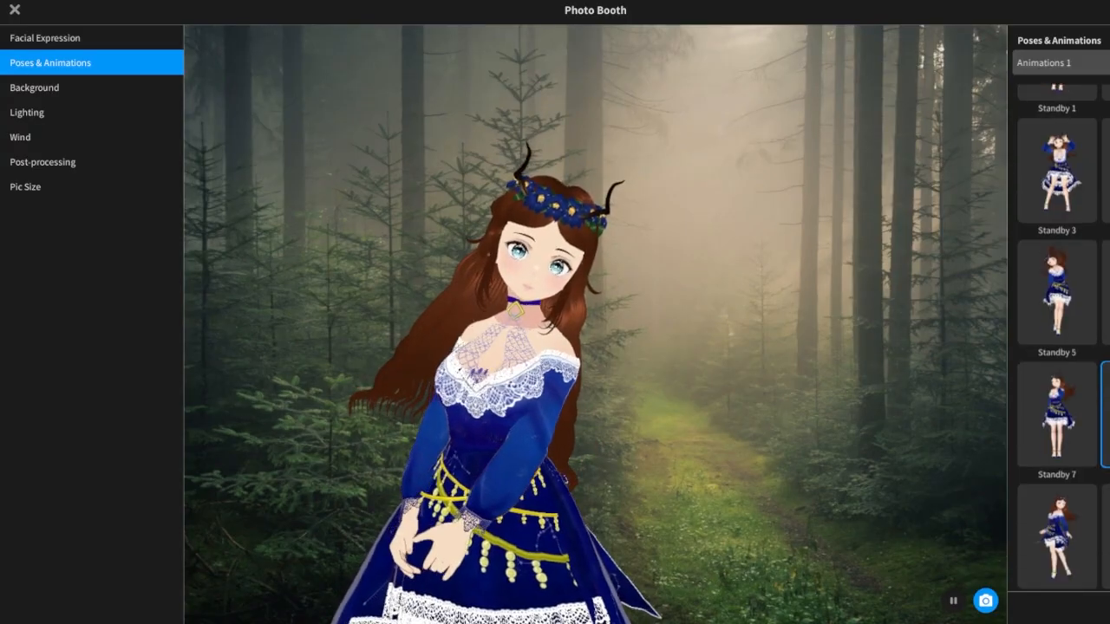
{"action": "left_click", "coordinate": [1066, 513]}
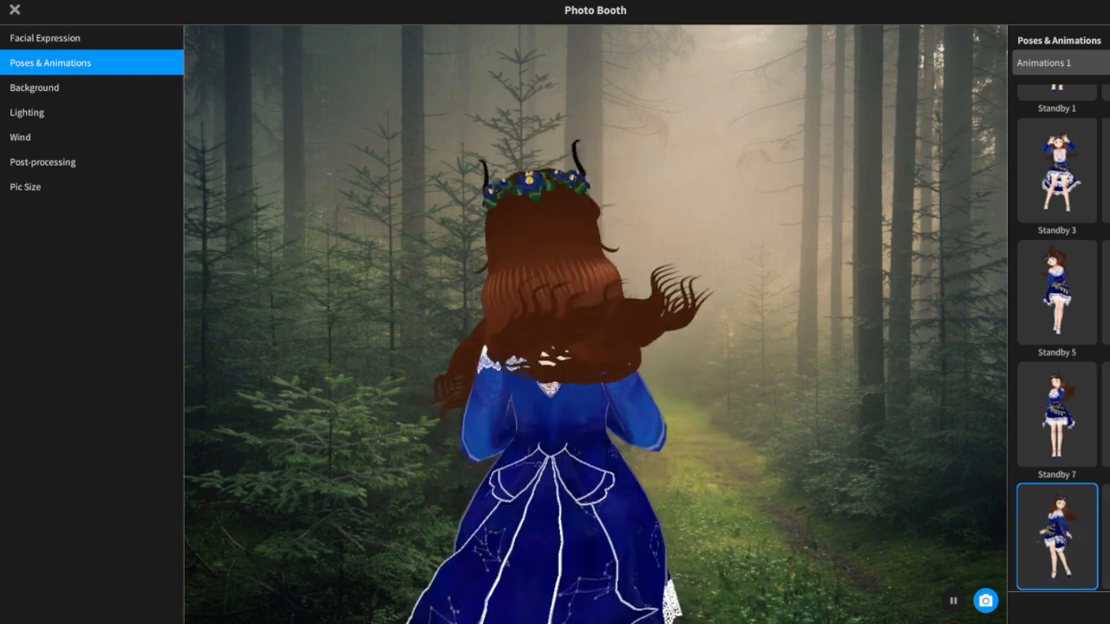
{"action": "left_click", "coordinate": [958, 602]}
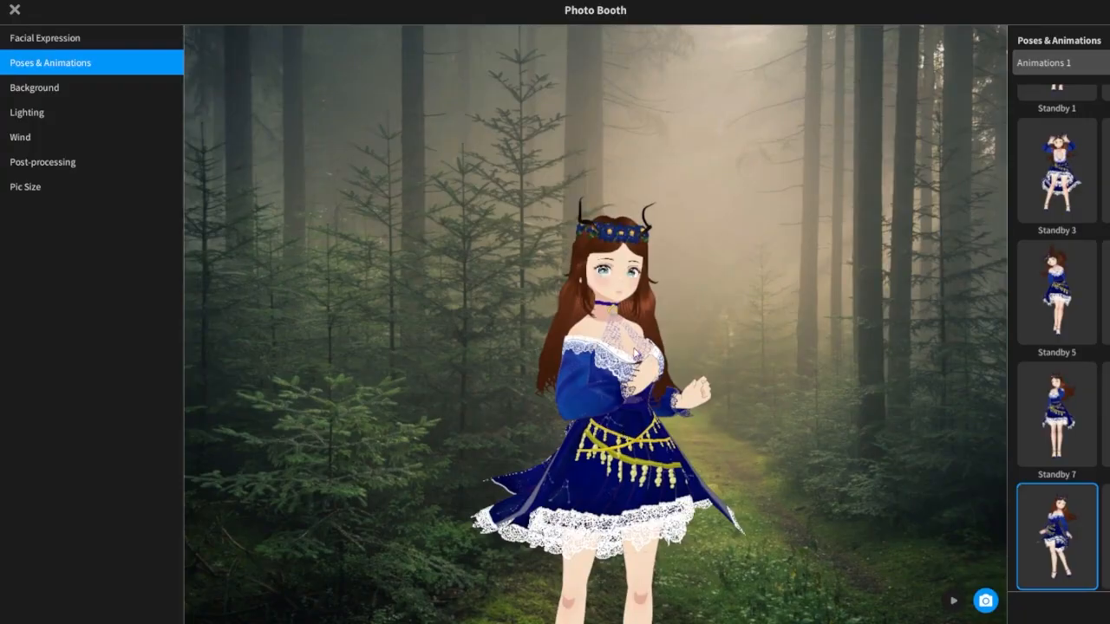
Frame the character full-length on the forest path, with space around her.
{"action": "middle_click_drag", "start_coordinate": [637, 333], "coordinate": [743, 307]}
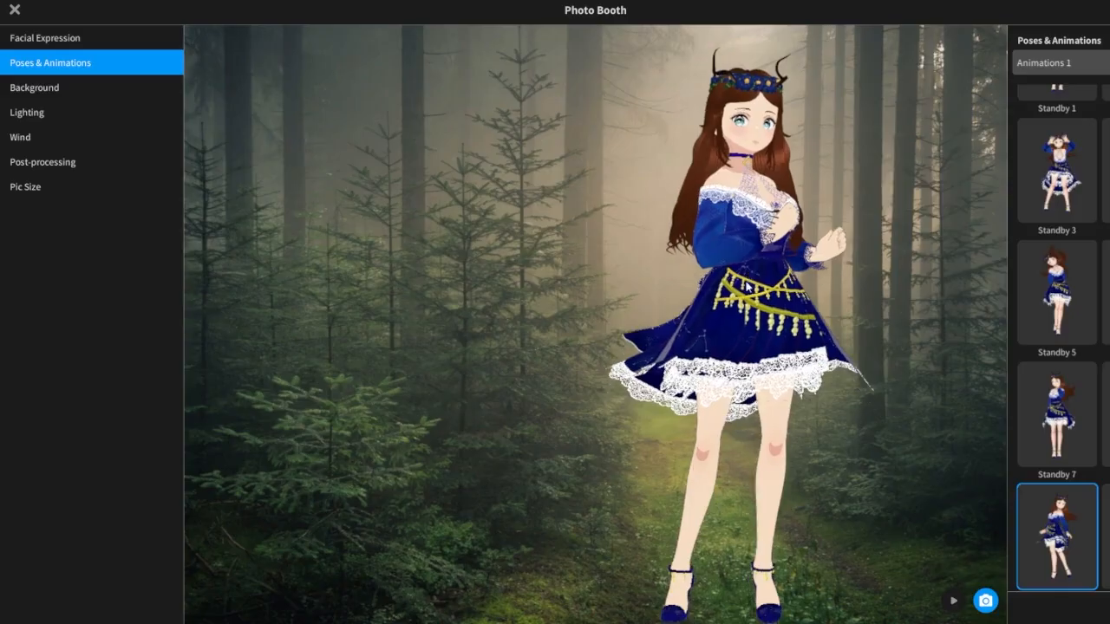
{"action": "scroll", "coordinate": [736, 296], "scroll_direction": "down", "scroll_amount": 4}
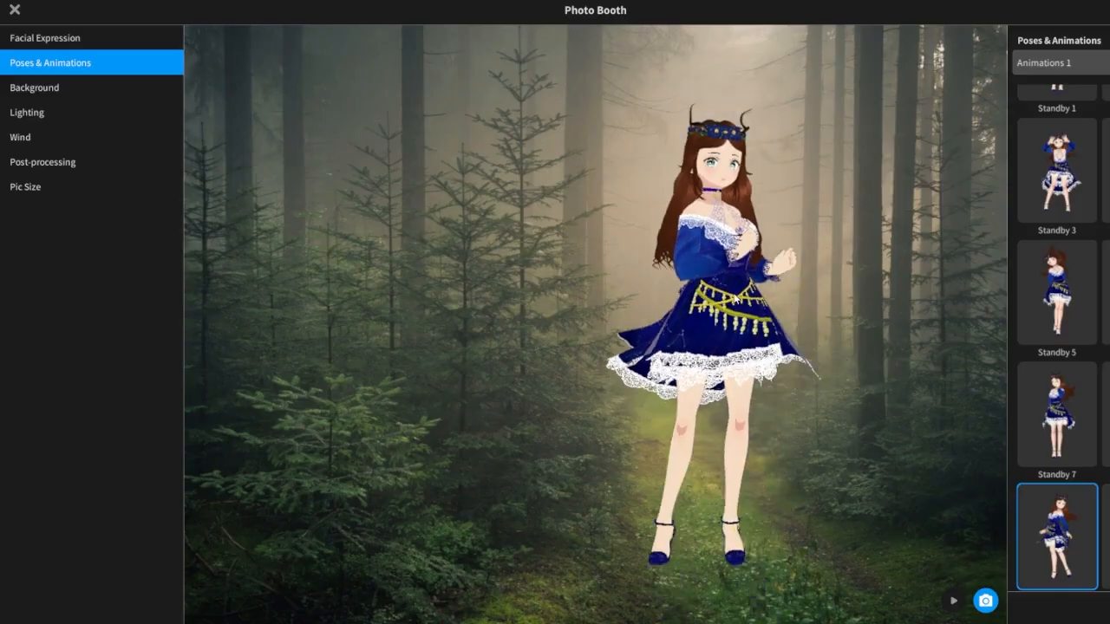
{"action": "scroll", "coordinate": [716, 301], "scroll_direction": "down", "scroll_amount": 2}
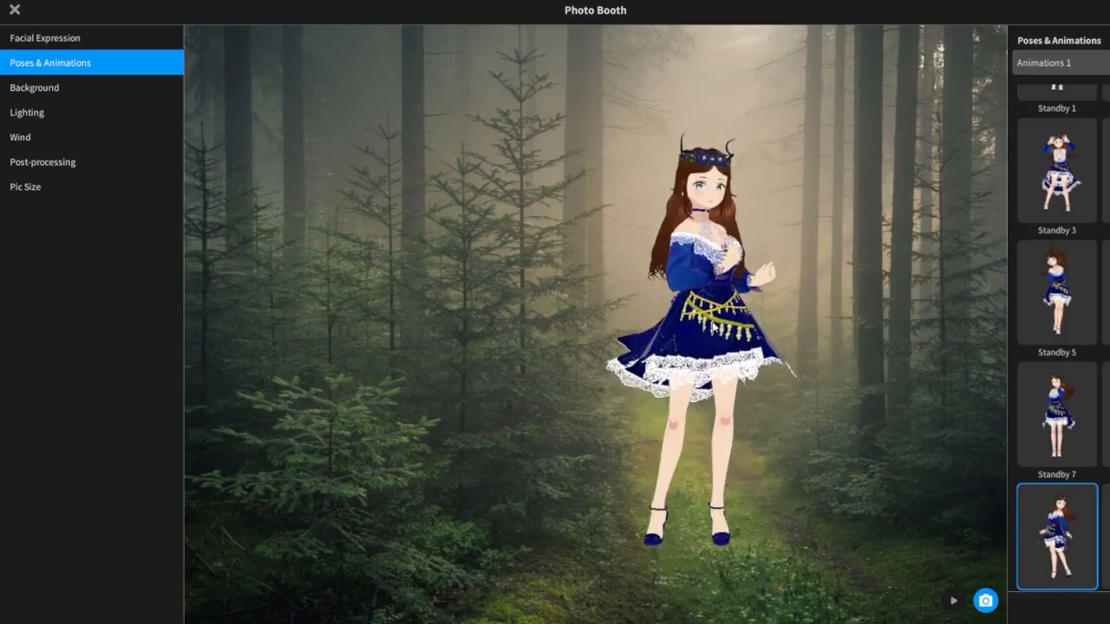
{"action": "middle_click_drag", "start_coordinate": [720, 333], "coordinate": [852, 385]}
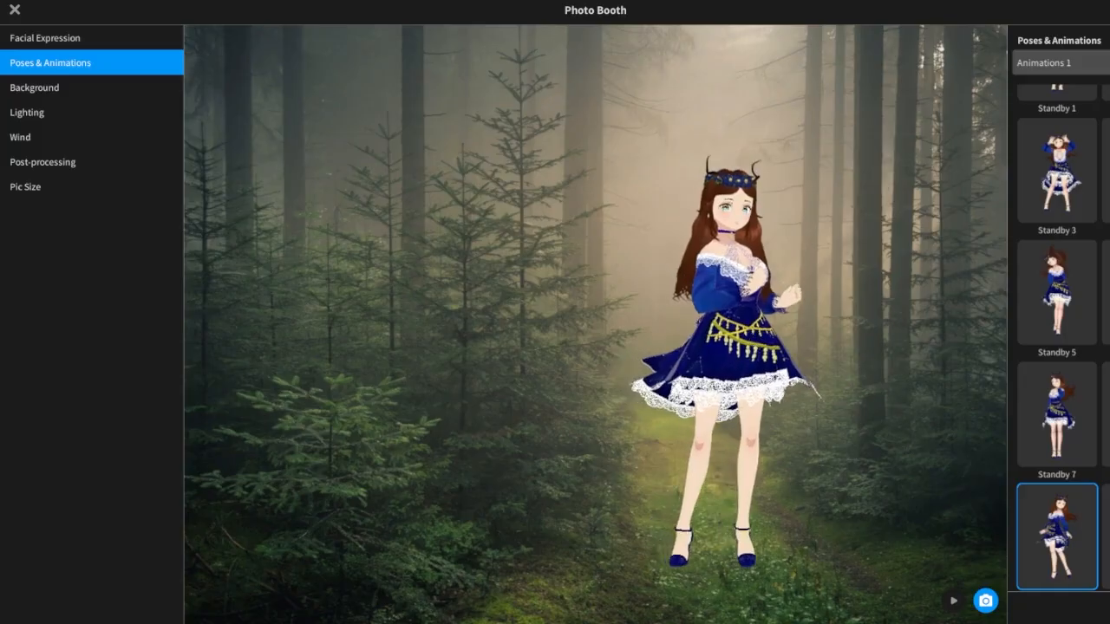
Preview the animation beside Standby 9 and switch to the Default animation of the Animations 2 set.
{"action": "left_click", "coordinate": [1106, 537]}
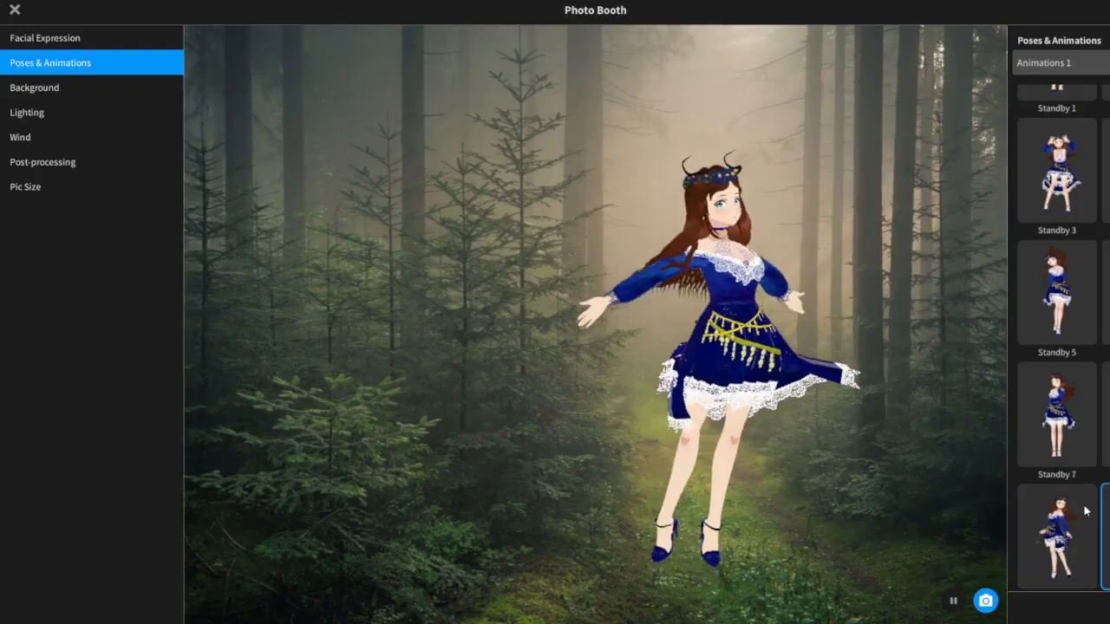
{"action": "scroll", "coordinate": [1084, 510], "scroll_direction": "down", "scroll_amount": 1}
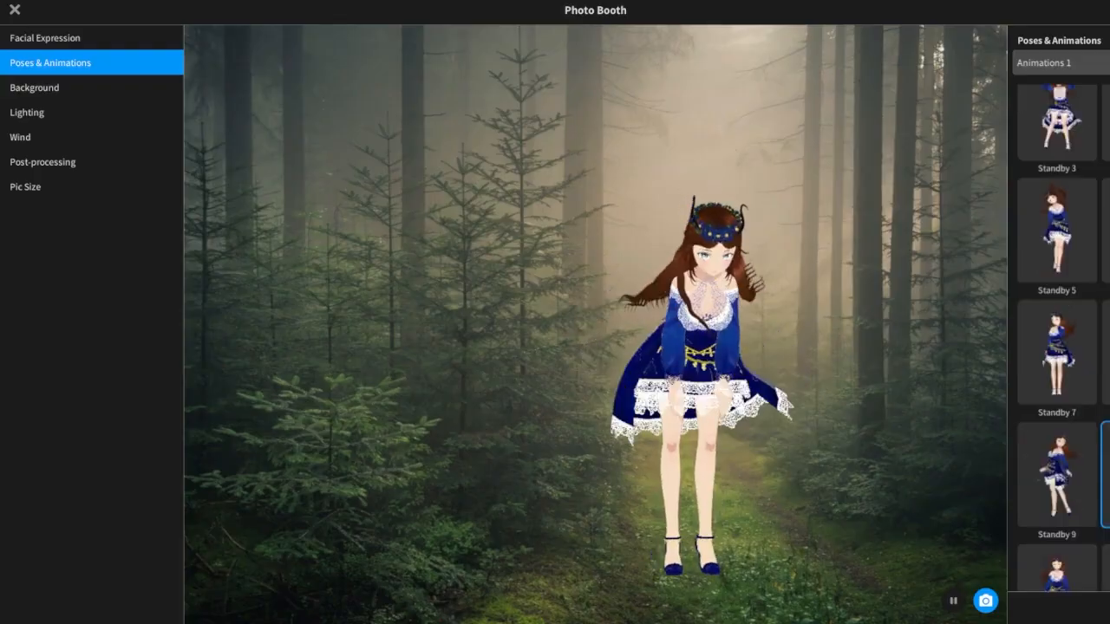
{"action": "left_click", "coordinate": [1058, 63]}
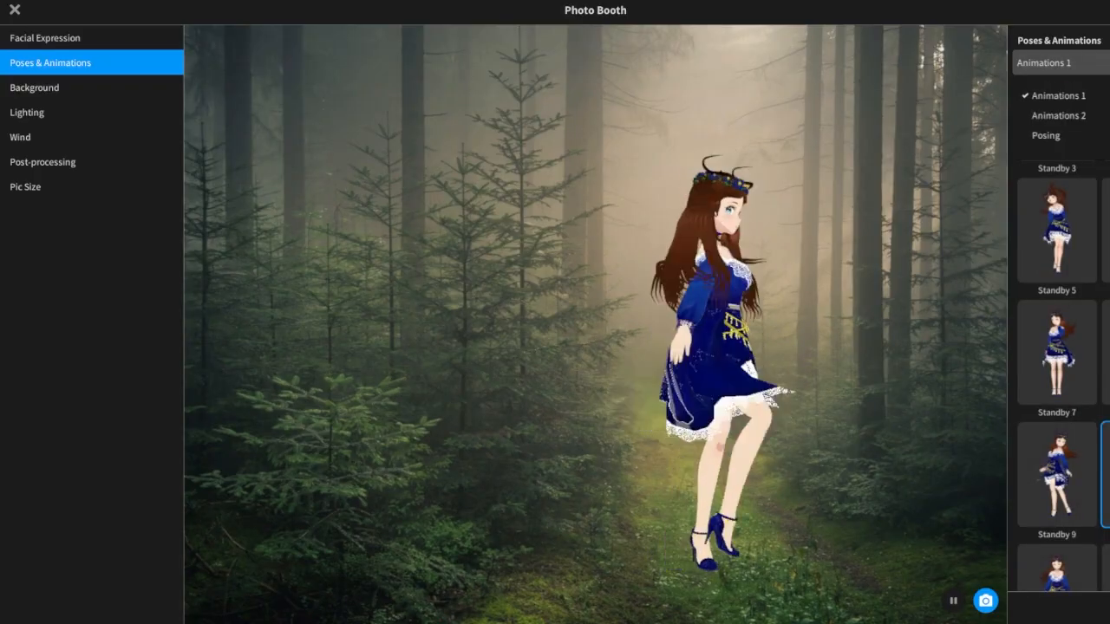
{"action": "left_click", "coordinate": [1073, 116]}
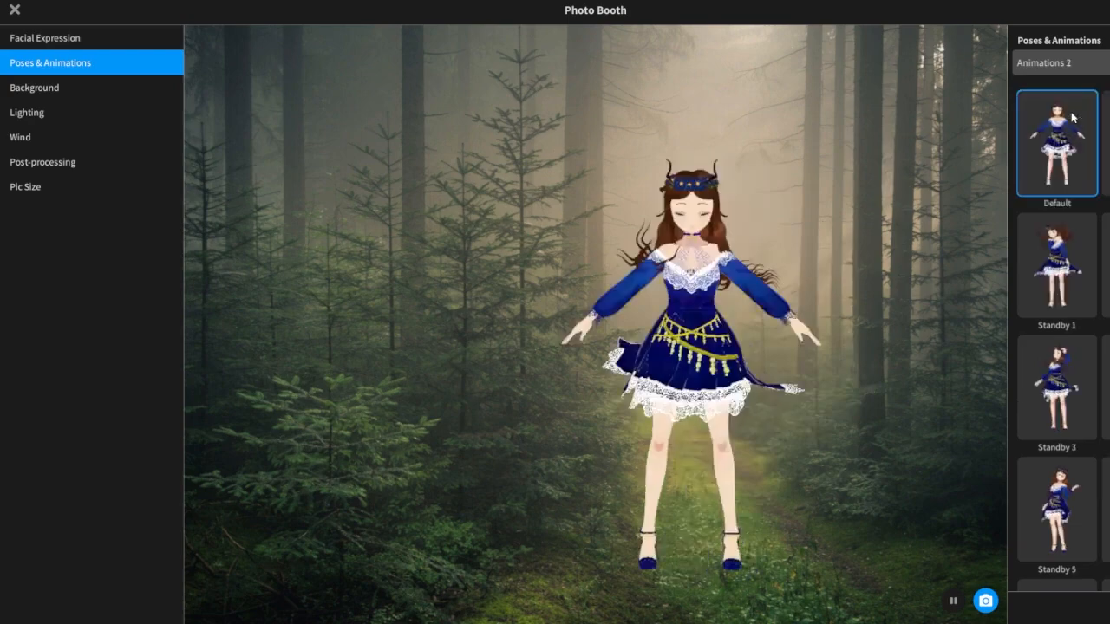
{"action": "left_click", "coordinate": [1073, 117]}
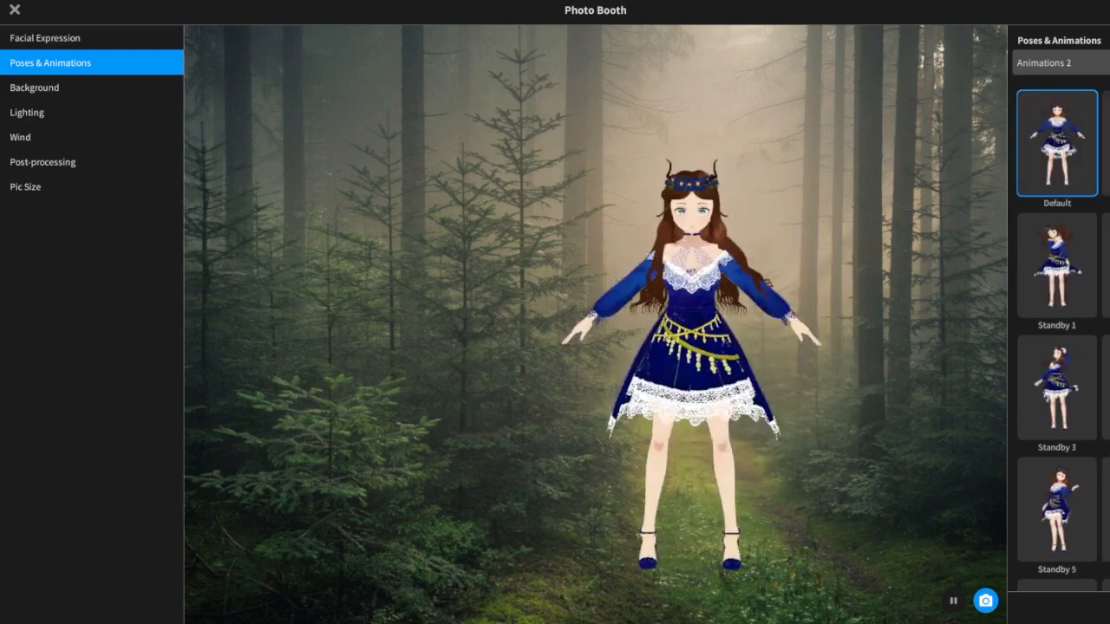
Preview Standby 0, Standby 1 and Standby 2 from Animations 2, pausing Standby 2 with the character's arms crossed.
{"action": "left_click", "coordinate": [1105, 143]}
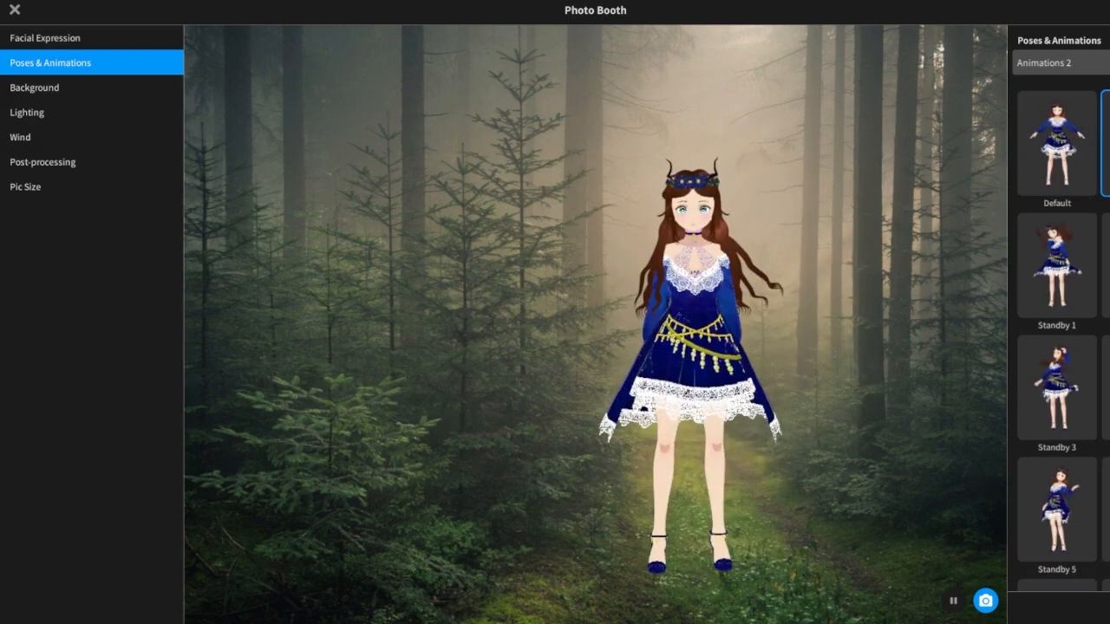
{"action": "left_click", "coordinate": [1081, 255]}
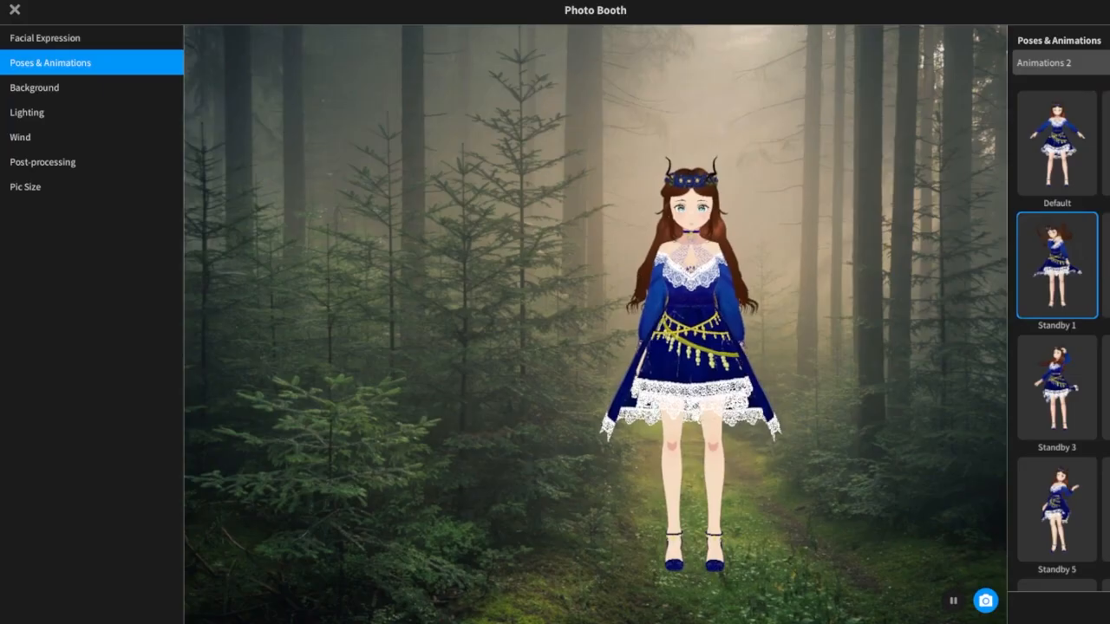
{"action": "left_click", "coordinate": [1104, 268]}
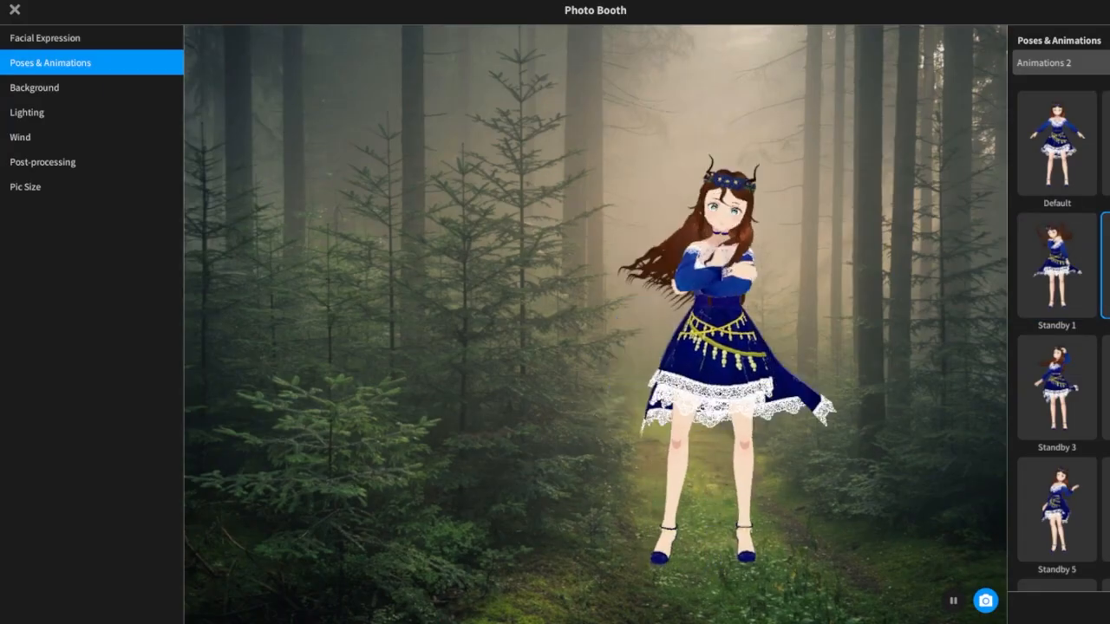
{"action": "left_click", "coordinate": [954, 602]}
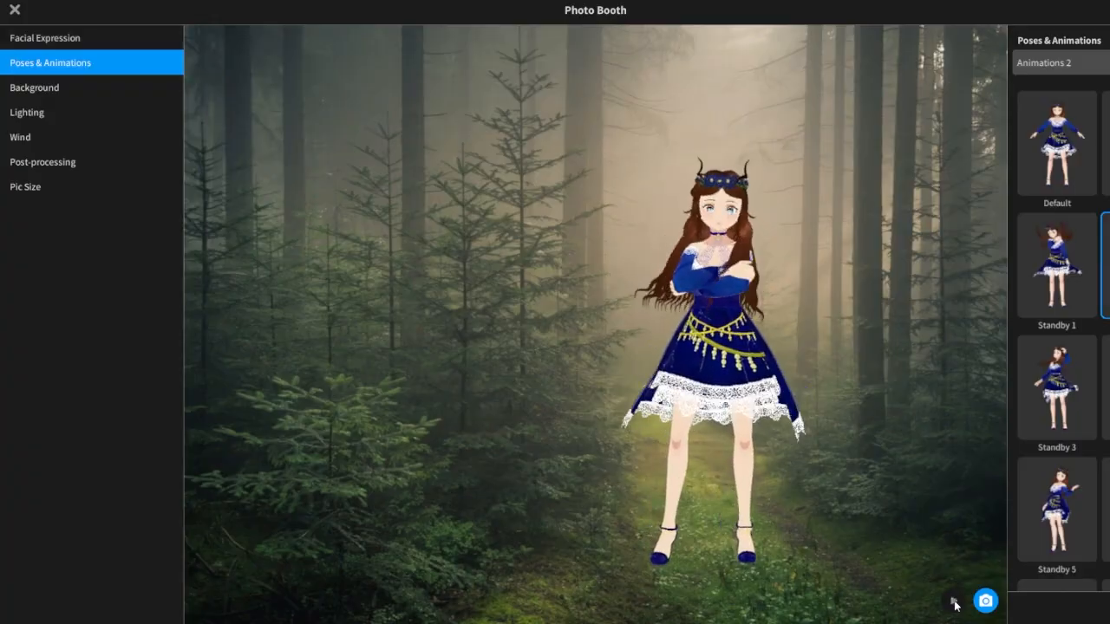
{"action": "left_click", "coordinate": [954, 602]}
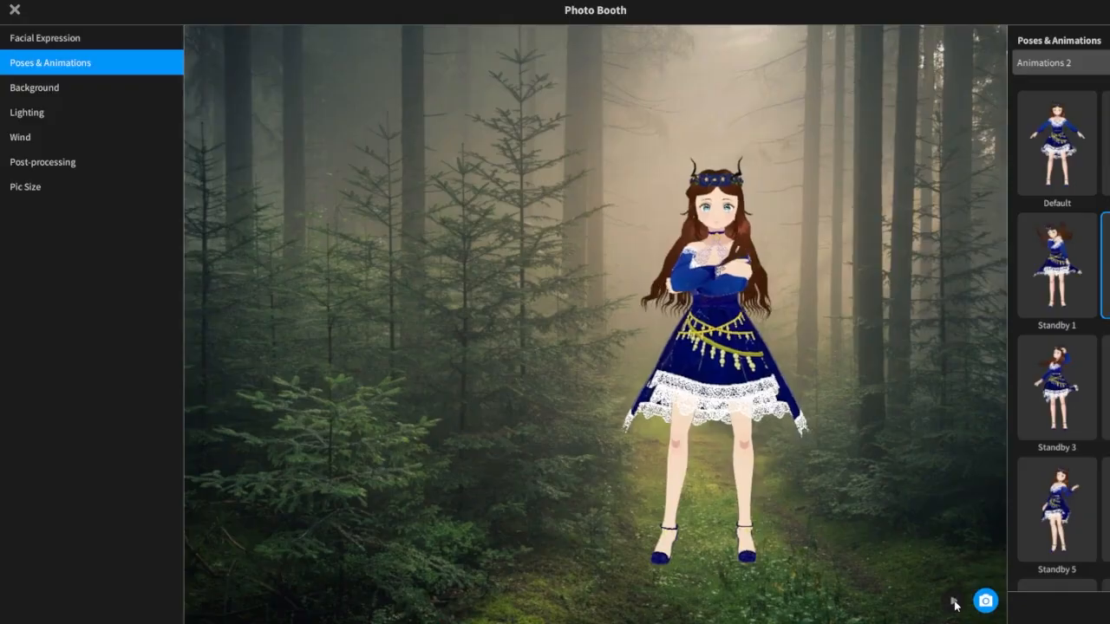
Preview the Standby 3, Standby 4, Standby 5 and Standby 6 animations from Animations 2.
{"action": "left_click", "coordinate": [1073, 396]}
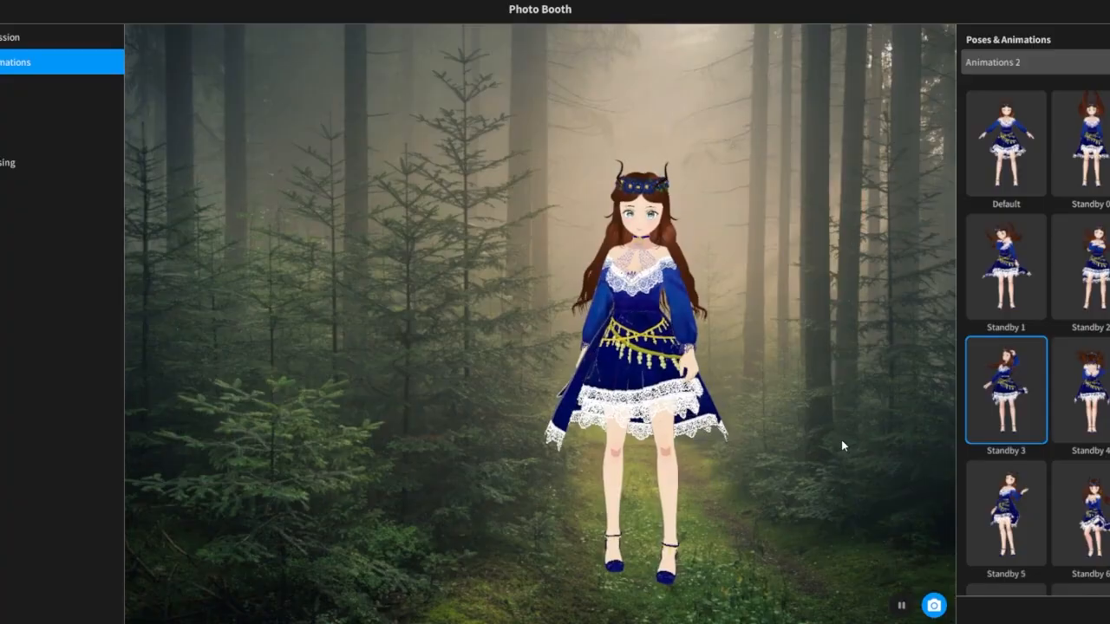
{"action": "left_click", "coordinate": [1102, 418]}
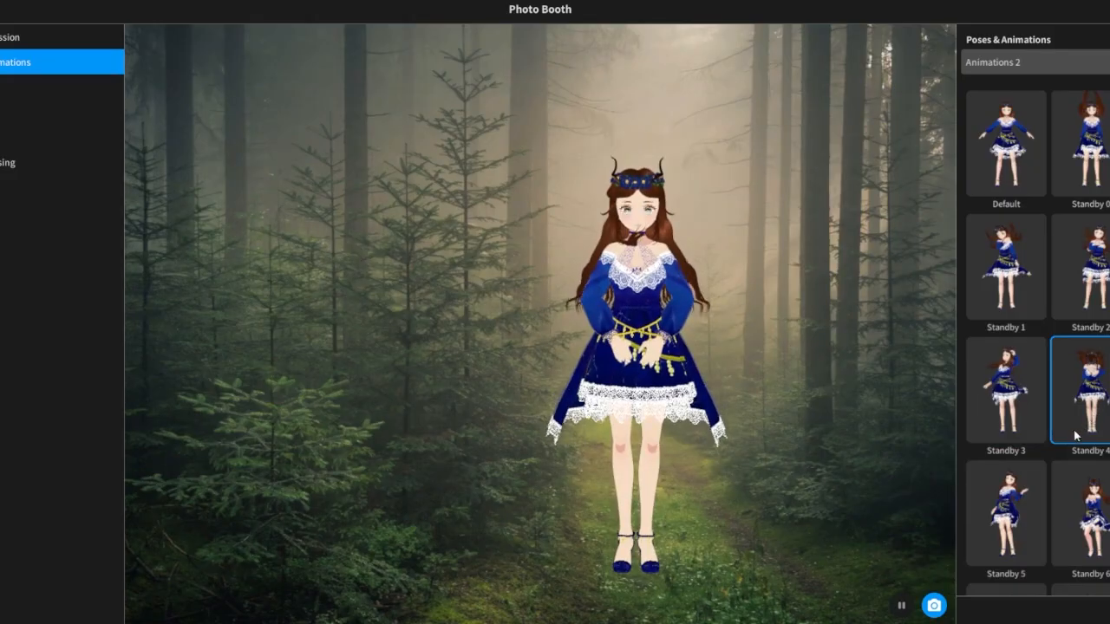
{"action": "left_click", "coordinate": [1013, 507]}
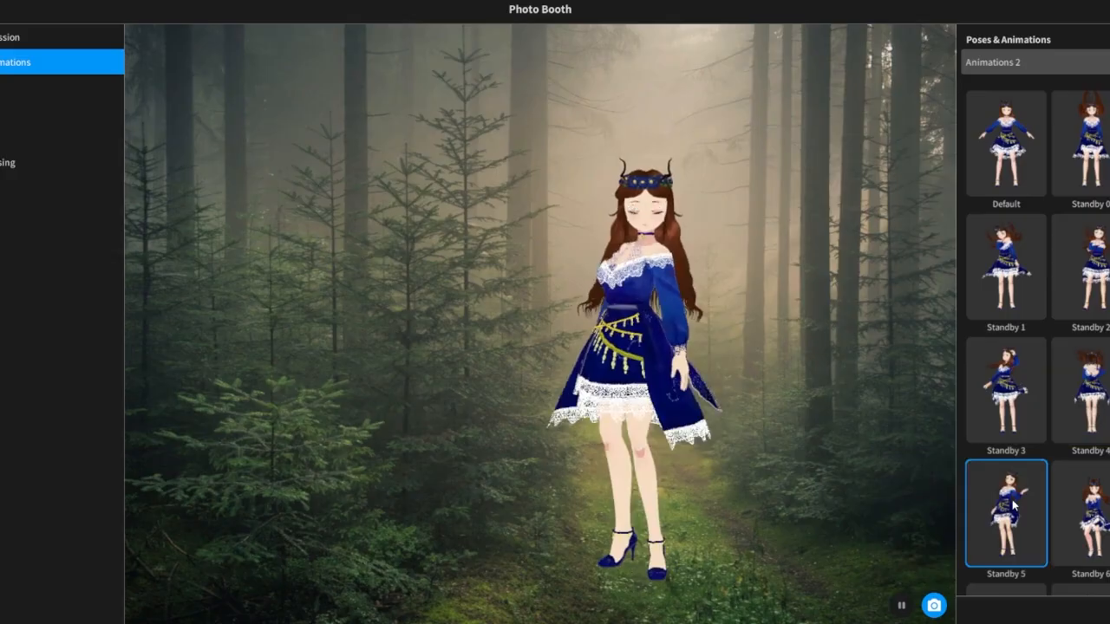
{"action": "left_click", "coordinate": [1095, 512]}
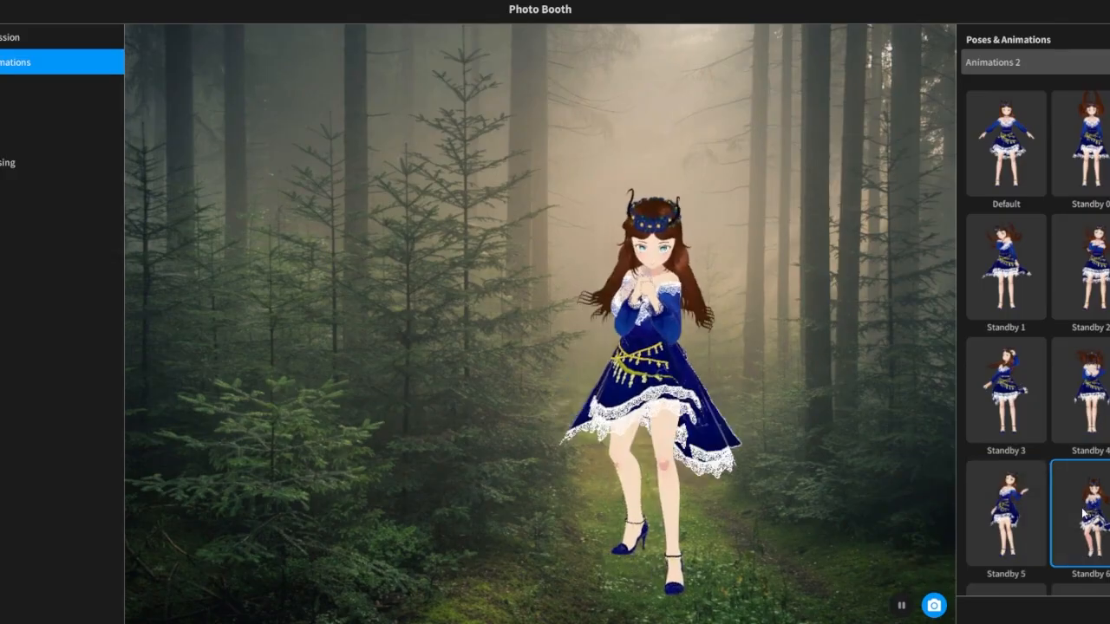
Play the animation below Standby 5 and pause it with the character in side profile, one hand raised near her chin.
{"action": "scroll", "coordinate": [1071, 510], "scroll_direction": "down", "scroll_amount": 1}
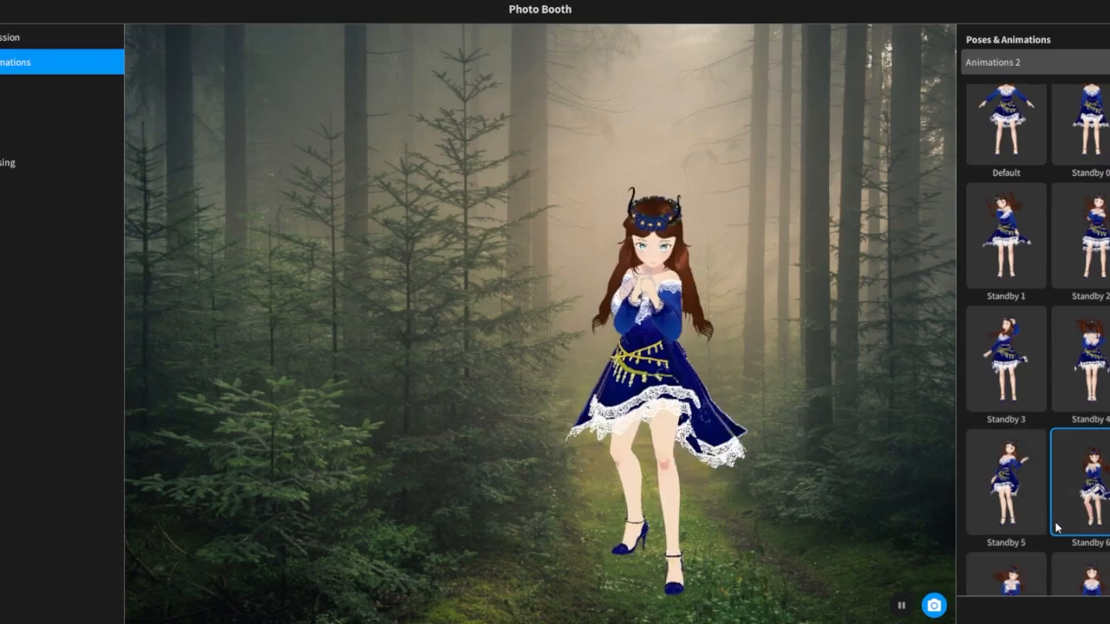
{"action": "scroll", "coordinate": [1057, 525], "scroll_direction": "down", "scroll_amount": 2}
{"action": "left_click", "coordinate": [1023, 530]}
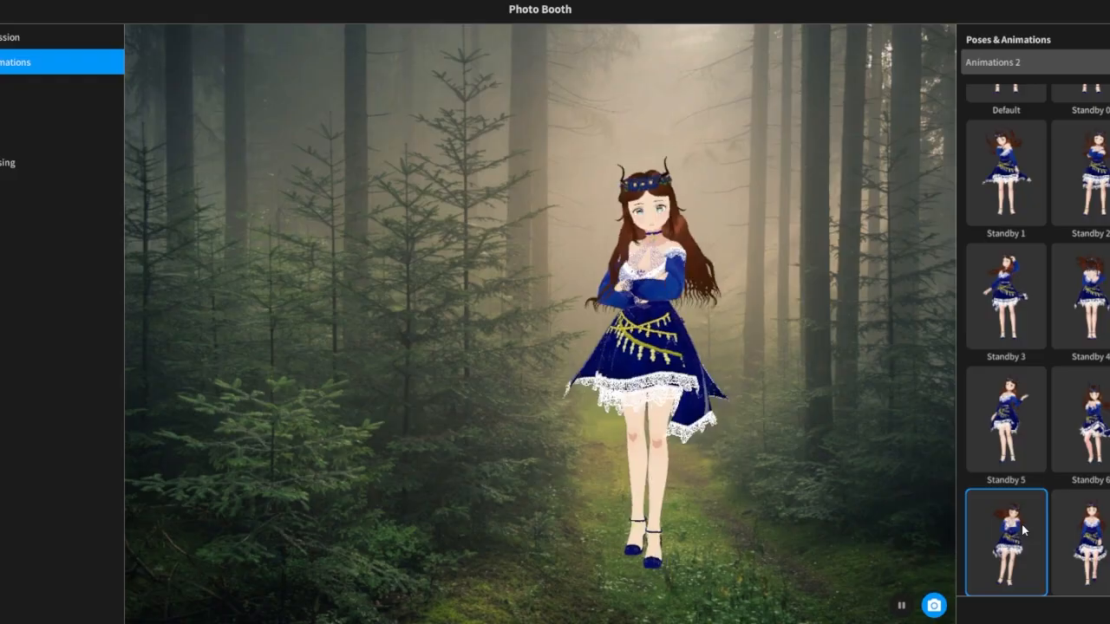
{"action": "left_click", "coordinate": [901, 608]}
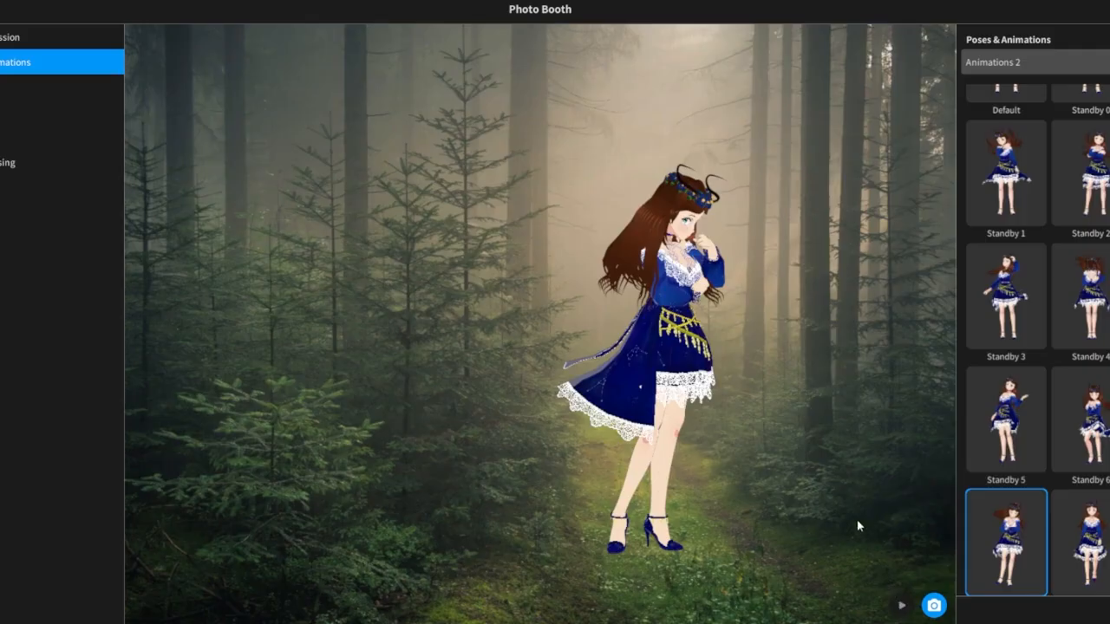
{"action": "scroll", "coordinate": [792, 414], "scroll_direction": "up", "scroll_amount": 2}
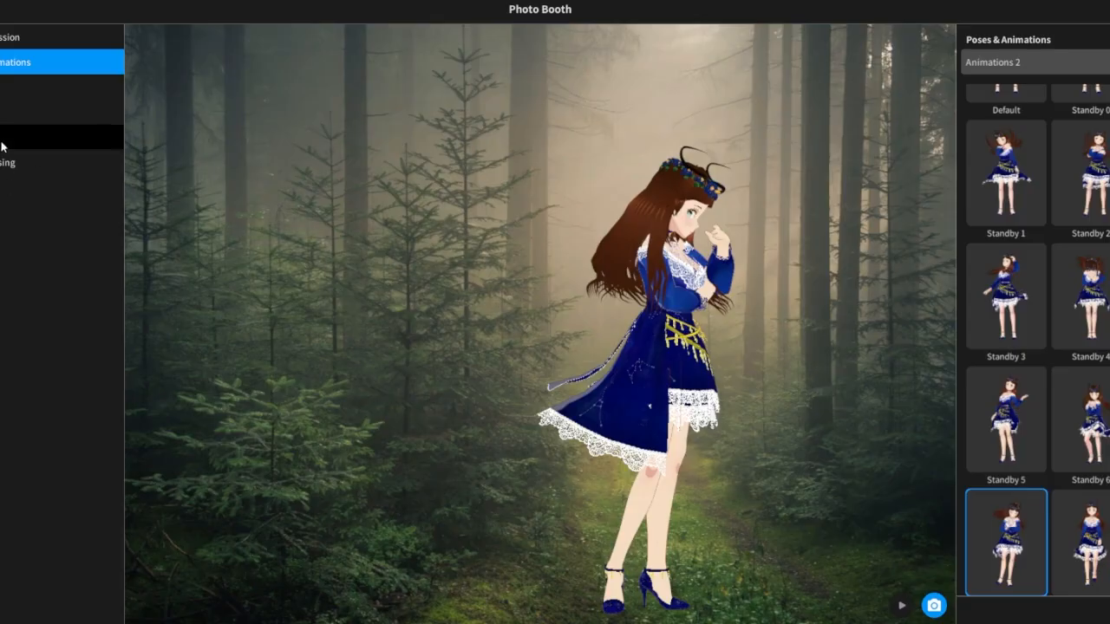
Open the facial expression settings and apply a slight Smiling base expression.
{"action": "left_click", "coordinate": [5, 39]}
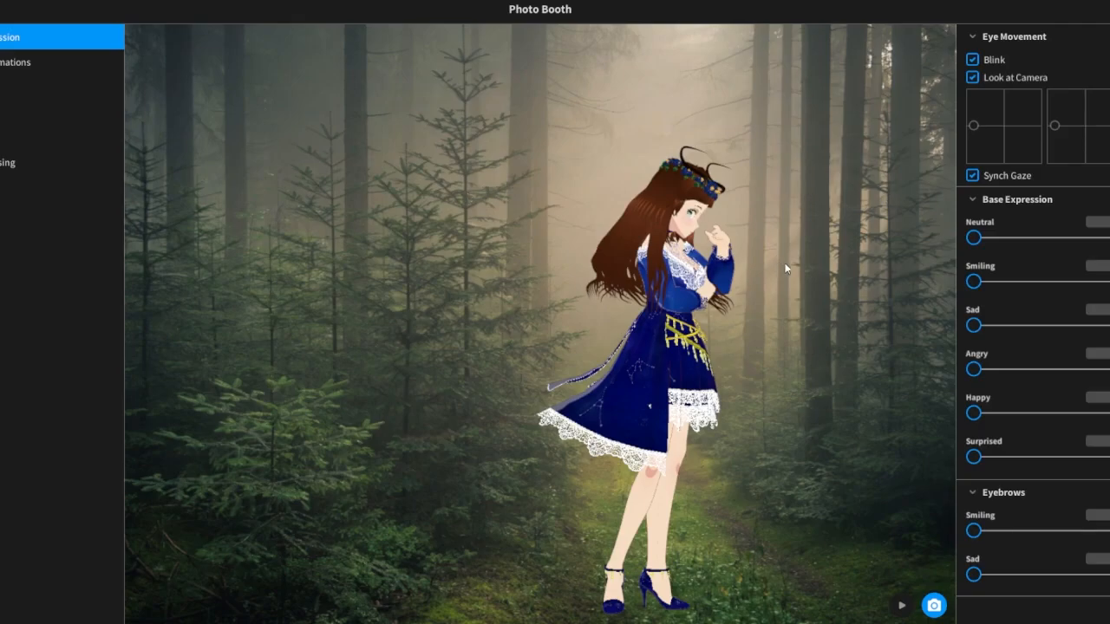
{"action": "left_click_drag", "start_coordinate": [974, 281], "coordinate": [985, 282]}
{"action": "left_click", "coordinate": [1004, 286]}
Frame a close-up of the character's upper body in profile against the forest.
{"action": "scroll", "coordinate": [789, 269], "scroll_direction": "up", "scroll_amount": 1}
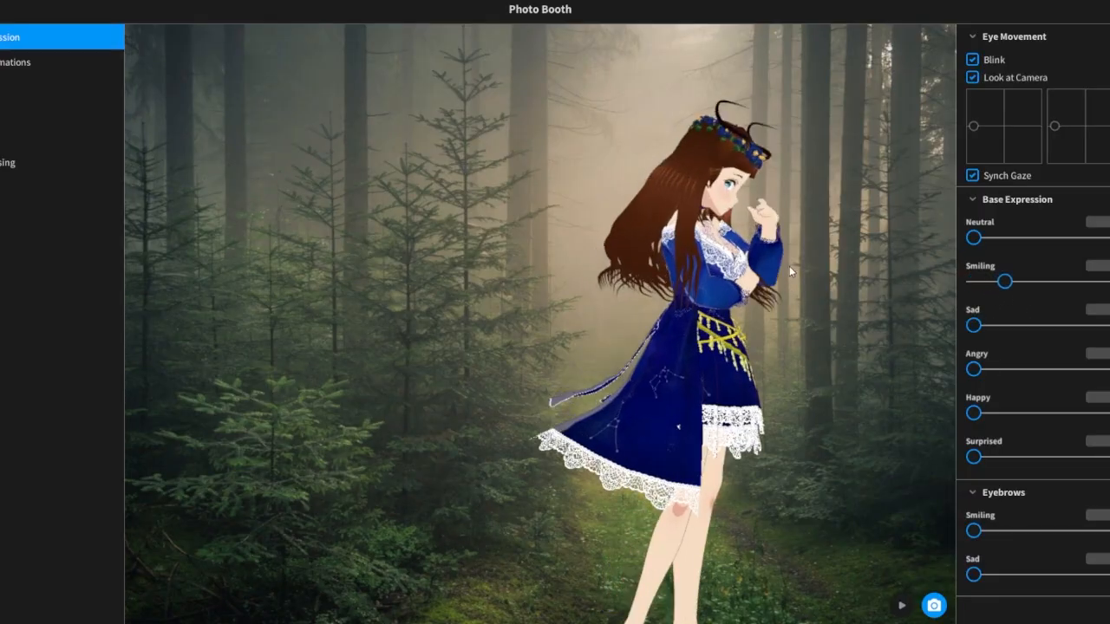
{"action": "scroll", "coordinate": [790, 266], "scroll_direction": "up", "scroll_amount": 2}
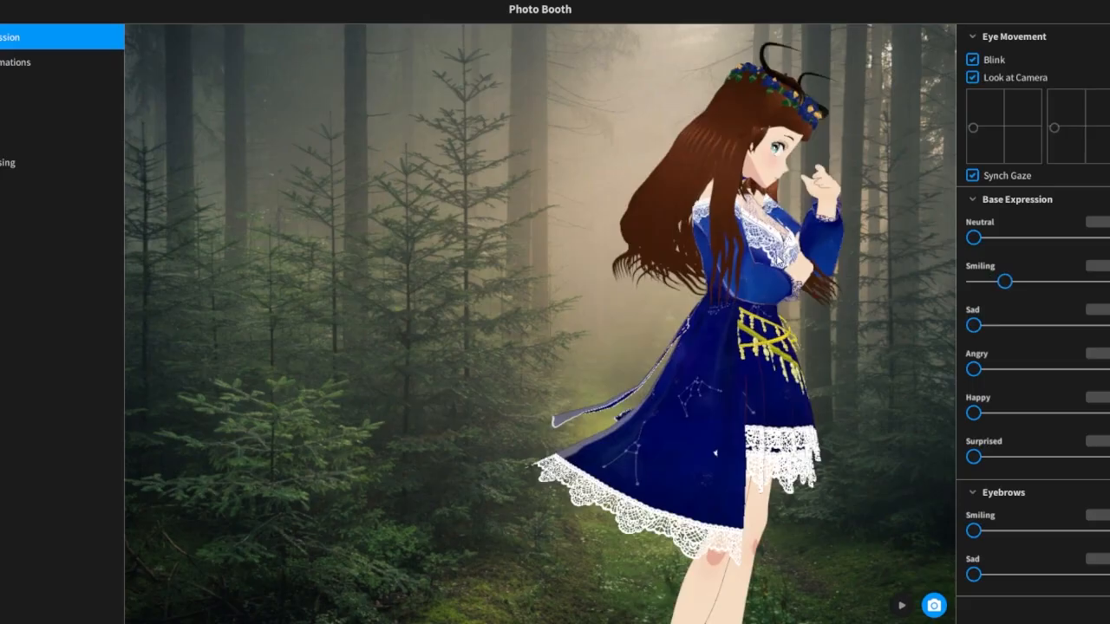
{"action": "middle_click_drag", "start_coordinate": [735, 329], "coordinate": [651, 364]}
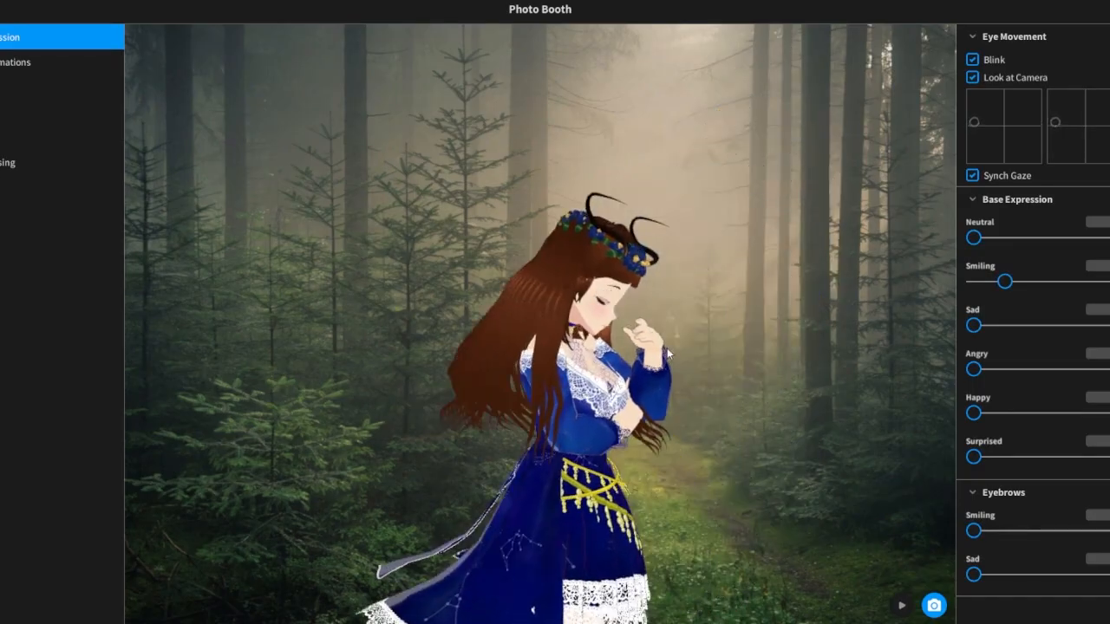
{"action": "scroll", "coordinate": [672, 356], "scroll_direction": "up", "scroll_amount": 3}
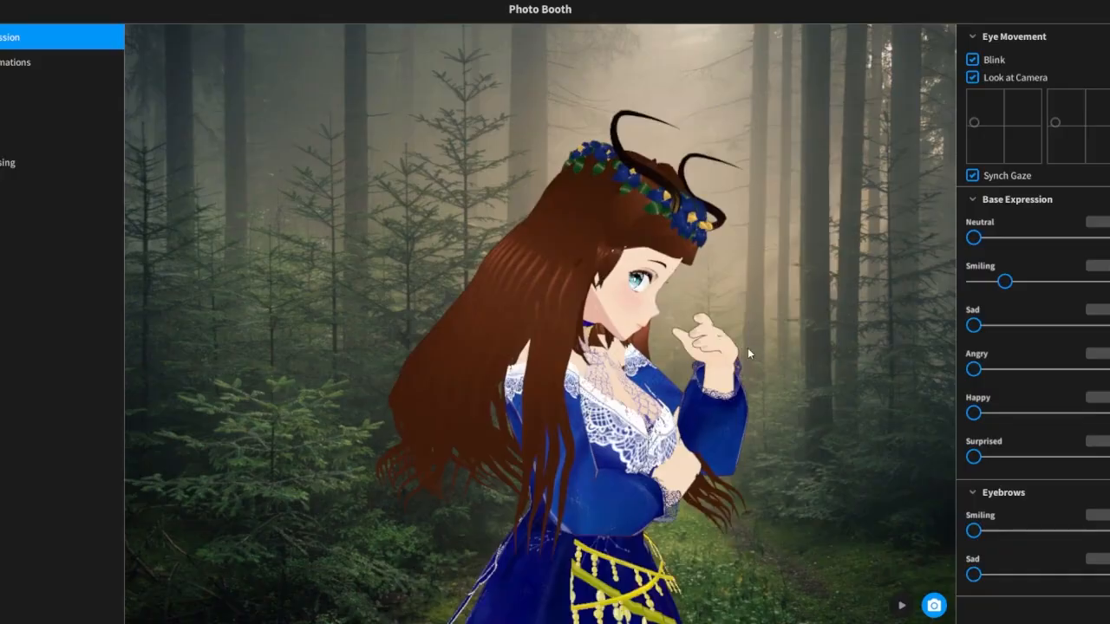
{"action": "mouse_move", "coordinate": [748, 348]}
{"action": "left_mouse_down"}
{"action": "mouse_move", "coordinate": [719, 347]}
{"action": "mouse_move", "coordinate": [755, 352]}
{"action": "left_mouse_up"}
{"action": "scroll", "coordinate": [719, 347], "scroll_direction": "up", "scroll_amount": 2}
{"action": "scroll", "coordinate": [733, 347], "scroll_direction": "down", "scroll_amount": 2}
{"action": "scroll", "coordinate": [756, 352], "scroll_direction": "up", "scroll_amount": 1}
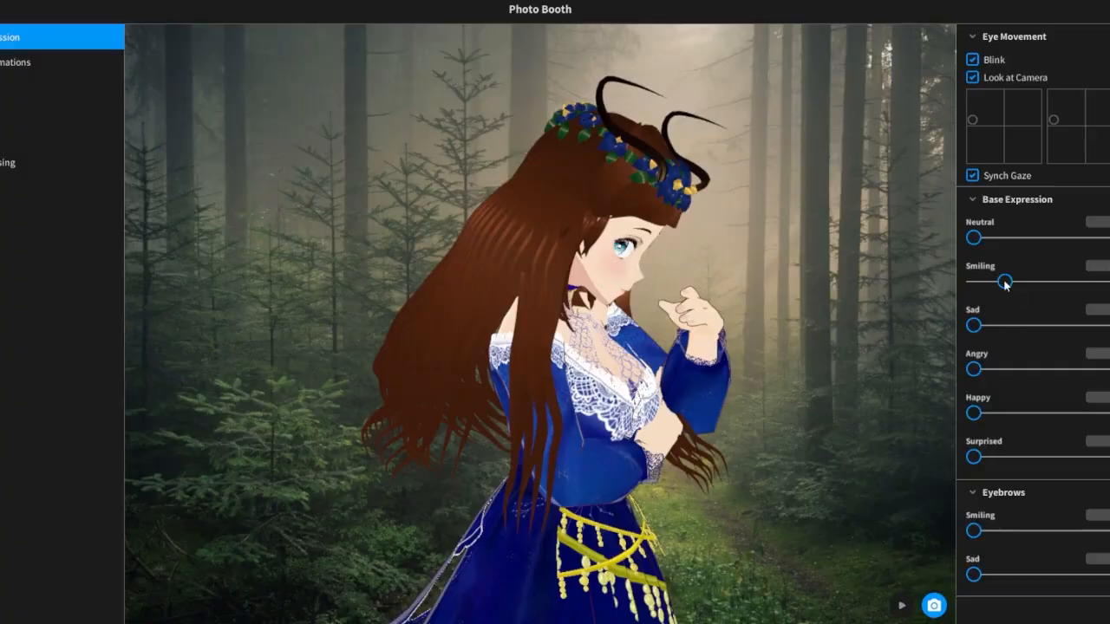
Increase the Smiling base expression and raise the Smiling eyebrows value partway.
{"action": "left_click_drag", "start_coordinate": [1028, 293], "coordinate": [1059, 303]}
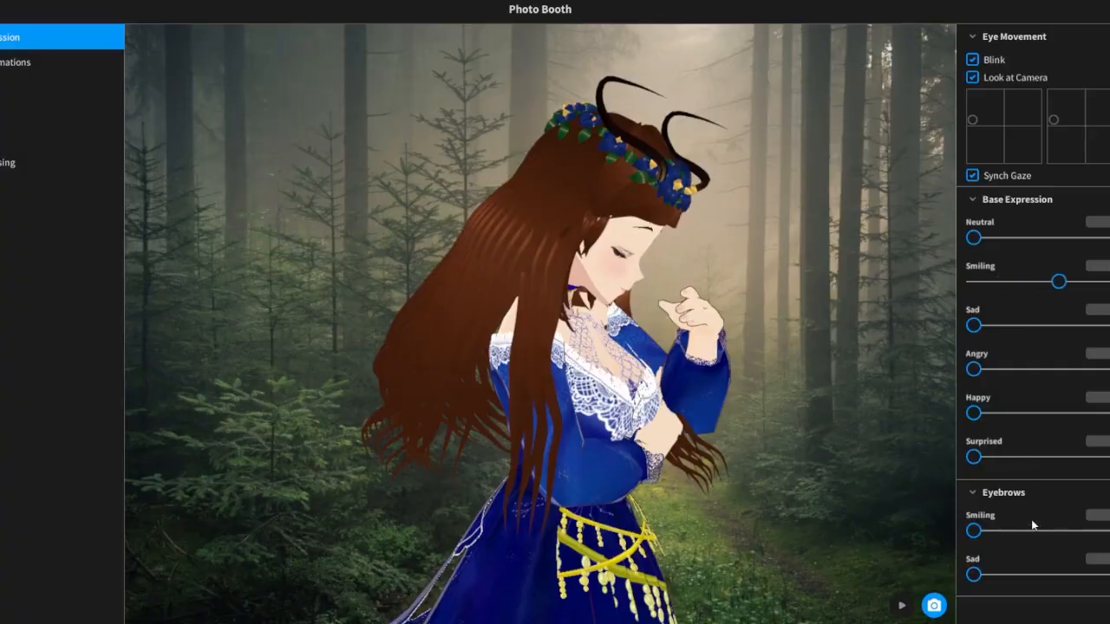
{"action": "scroll", "coordinate": [983, 537], "scroll_direction": "down", "scroll_amount": 1}
{"action": "left_click_drag", "start_coordinate": [994, 503], "coordinate": [1026, 515]}
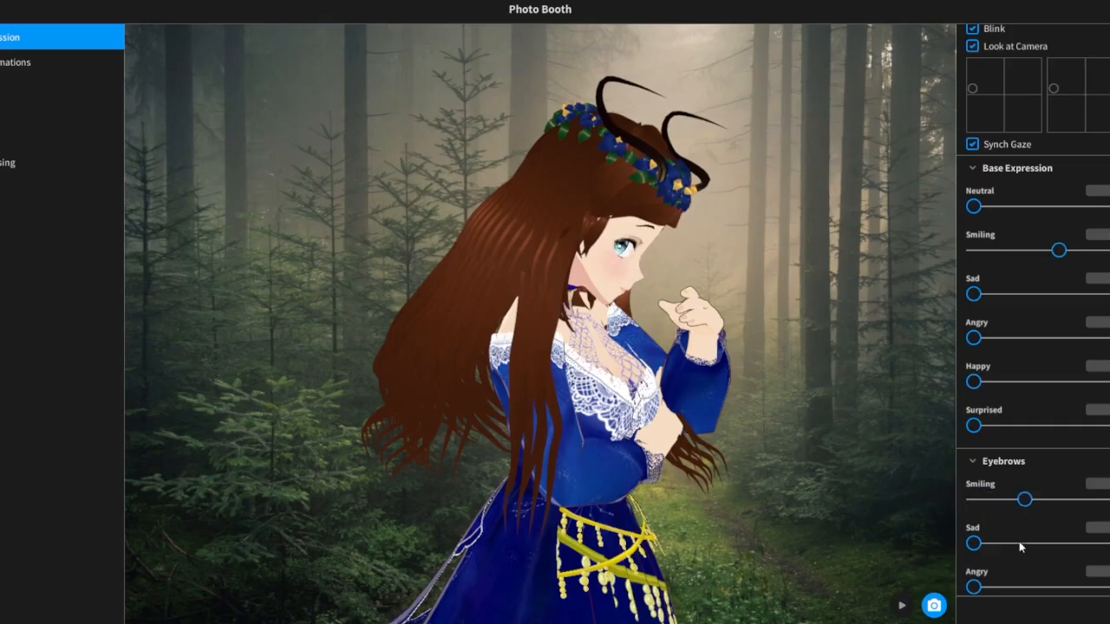
Try the Closed (Happy) and Smiling eye values on the character, returning each to zero.
{"action": "scroll", "coordinate": [1021, 544], "scroll_direction": "down", "scroll_amount": 5}
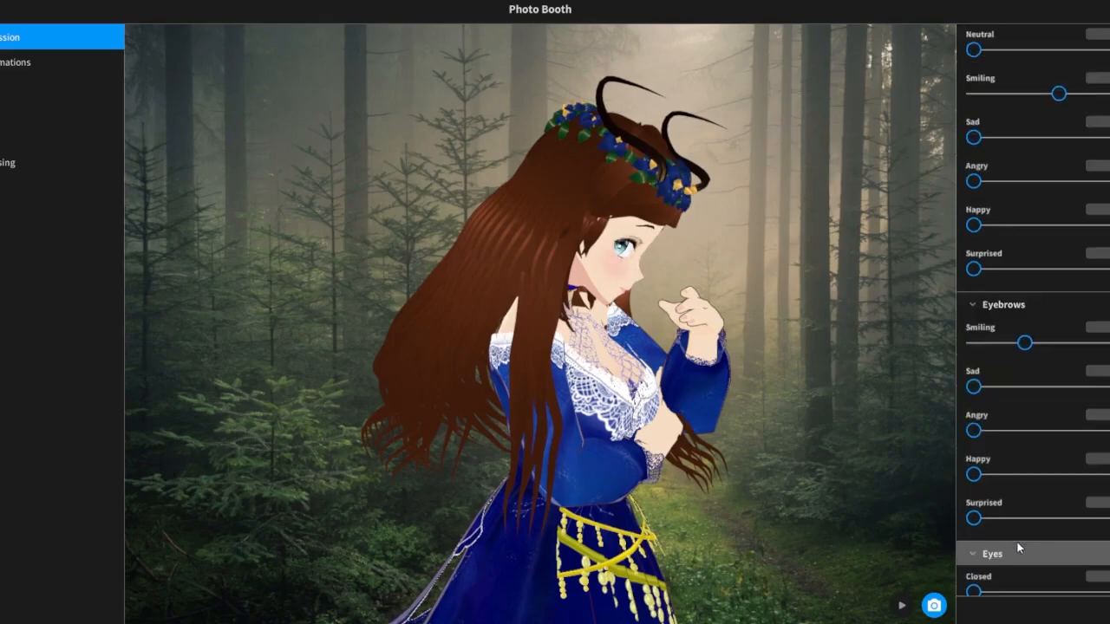
{"action": "scroll", "coordinate": [1020, 547], "scroll_direction": "down", "scroll_amount": 4}
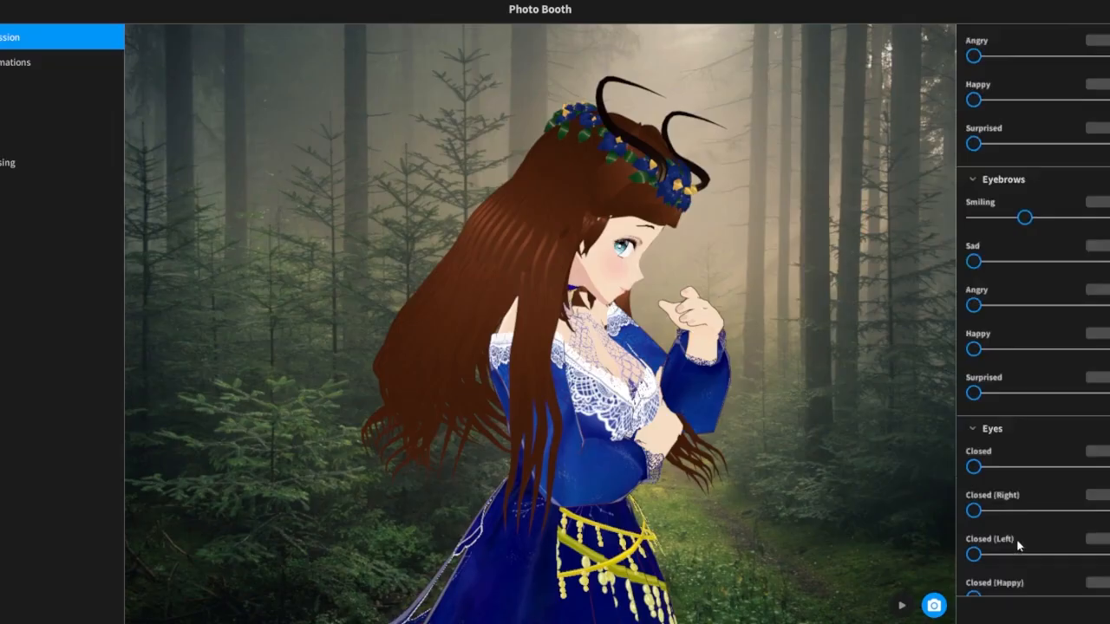
{"action": "scroll", "coordinate": [1019, 545], "scroll_direction": "down", "scroll_amount": 3}
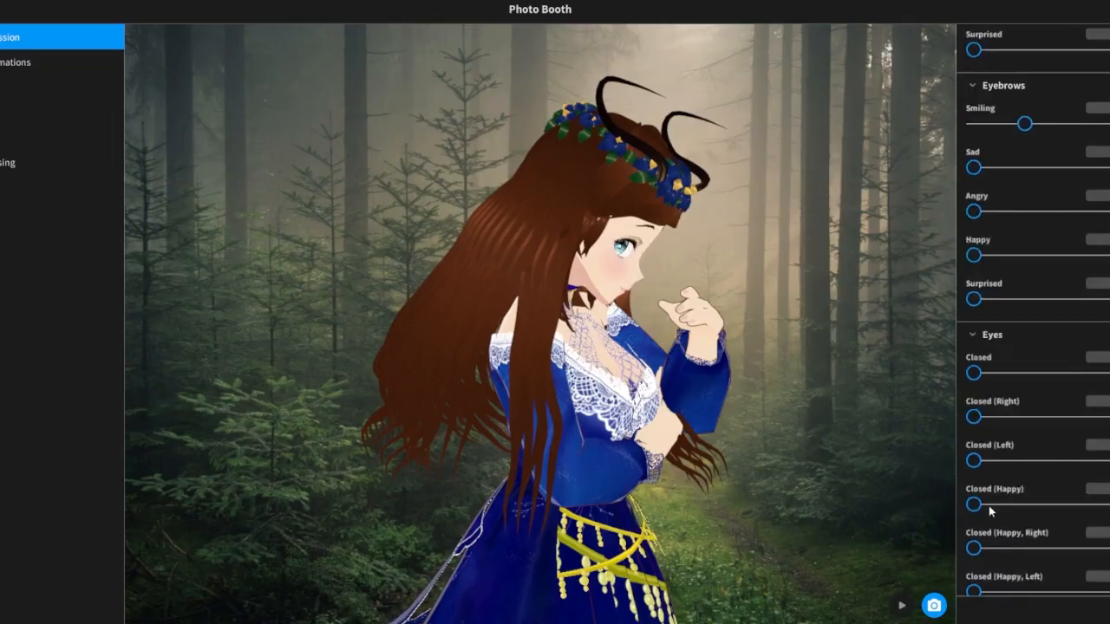
{"action": "left_click_drag", "start_coordinate": [980, 503], "coordinate": [945, 495]}
{"action": "scroll", "coordinate": [1038, 544], "scroll_direction": "down", "scroll_amount": 1}
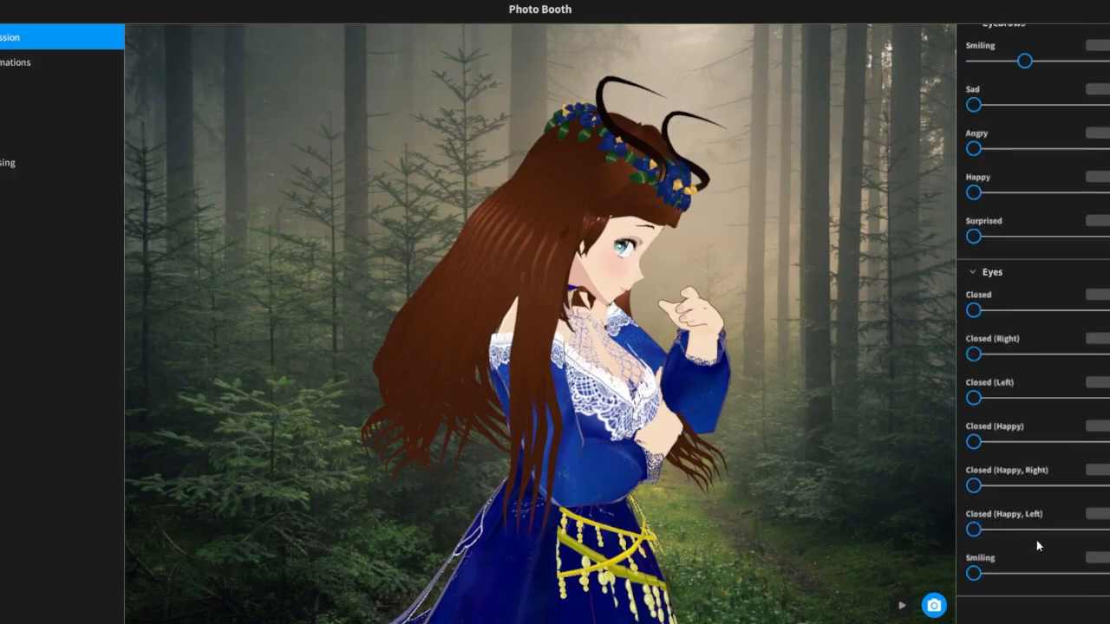
{"action": "scroll", "coordinate": [1030, 544], "scroll_direction": "down", "scroll_amount": 1}
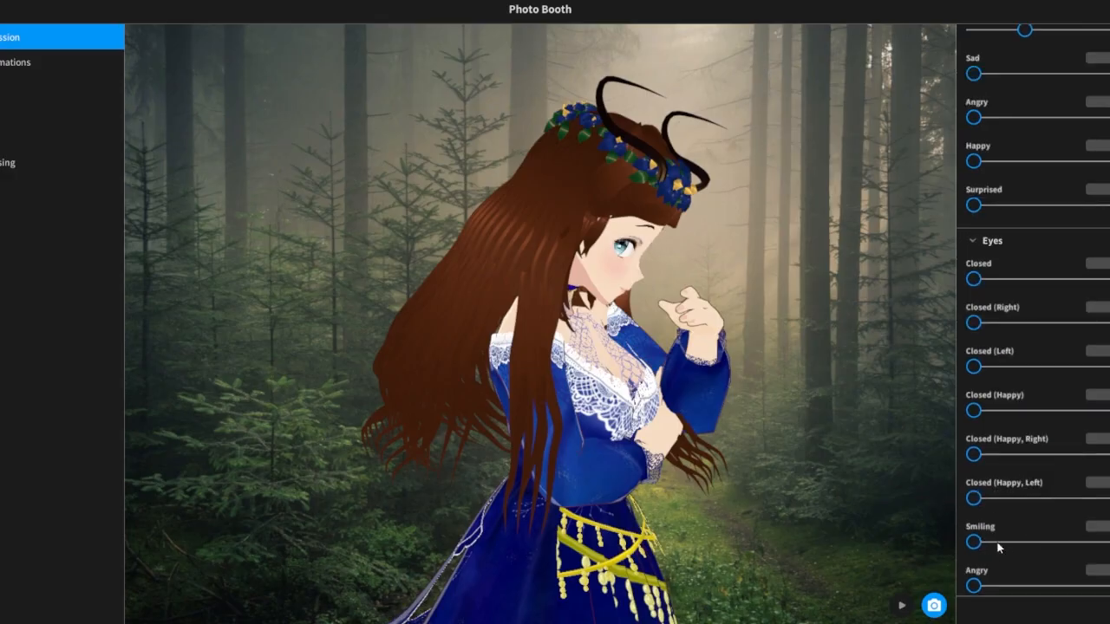
{"action": "left_click_drag", "start_coordinate": [998, 543], "coordinate": [878, 518]}
Try partial A and I mouth shapes, testing U and E as well and returning those two to zero.
{"action": "scroll", "coordinate": [997, 553], "scroll_direction": "down", "scroll_amount": 3}
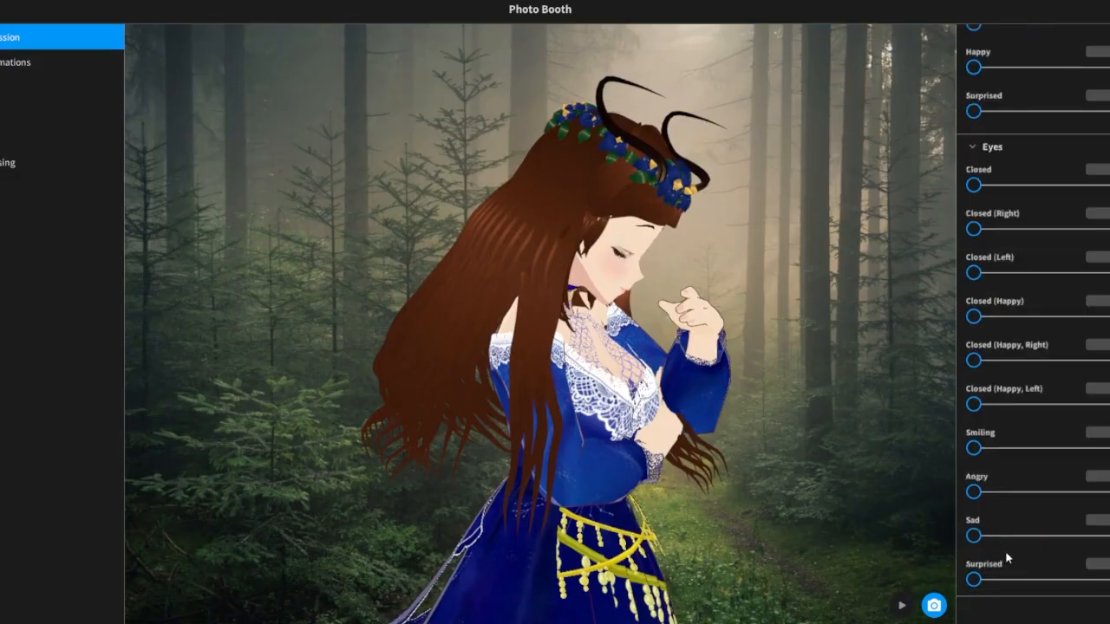
{"action": "scroll", "coordinate": [1005, 553], "scroll_direction": "down", "scroll_amount": 2}
{"action": "scroll", "coordinate": [1004, 555], "scroll_direction": "down", "scroll_amount": 2}
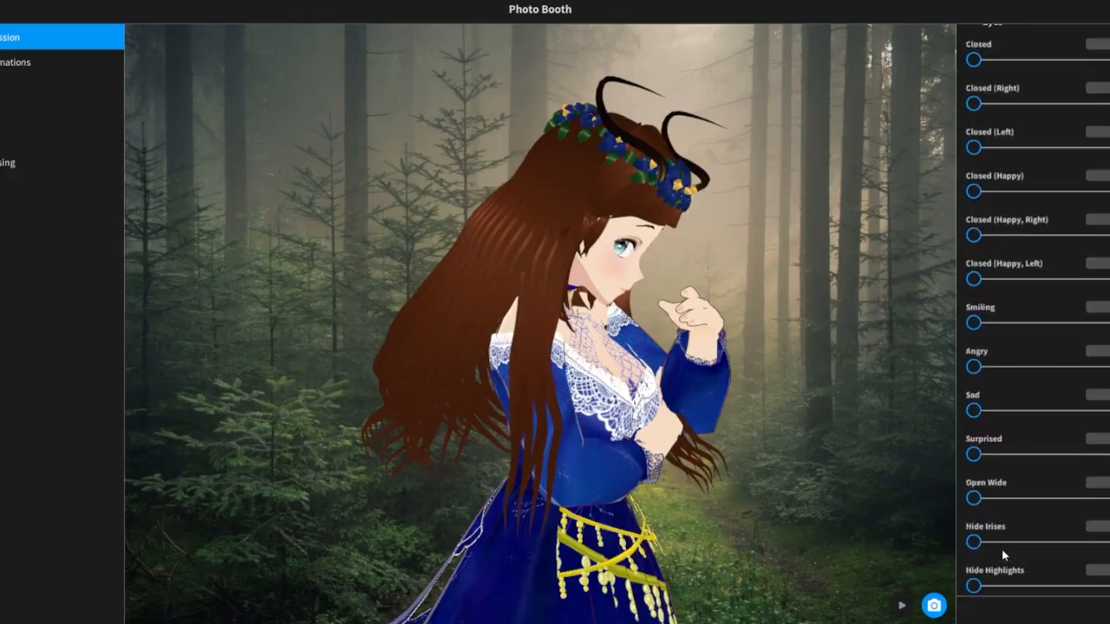
{"action": "scroll", "coordinate": [998, 560], "scroll_direction": "down", "scroll_amount": 3}
{"action": "scroll", "coordinate": [998, 560], "scroll_direction": "down", "scroll_amount": 2}
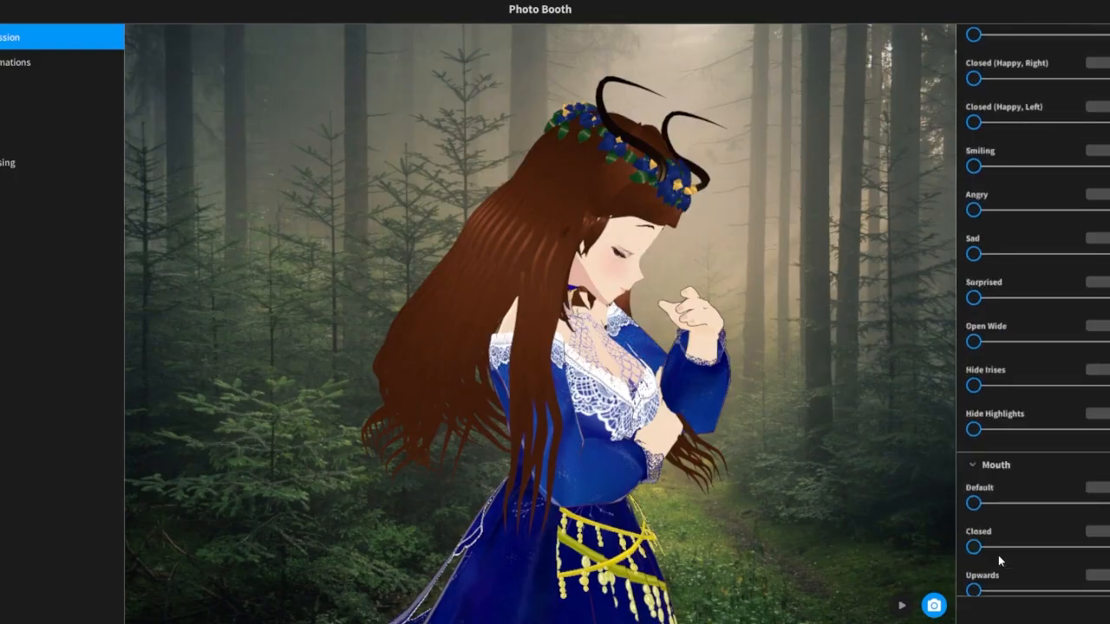
{"action": "scroll", "coordinate": [998, 556], "scroll_direction": "down", "scroll_amount": 2}
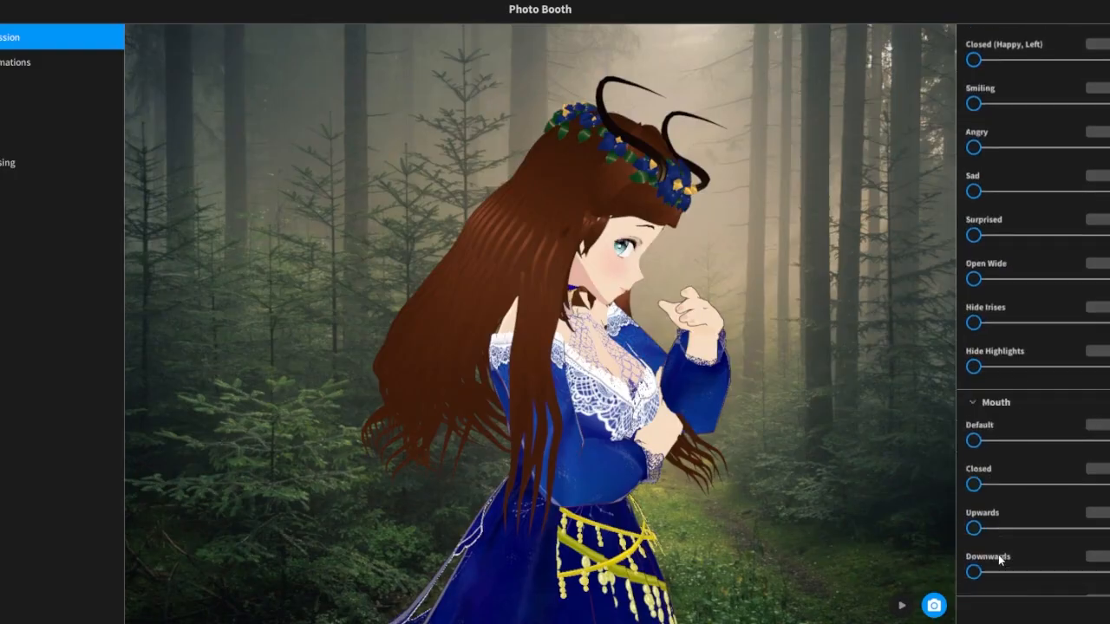
{"action": "scroll", "coordinate": [1002, 559], "scroll_direction": "down", "scroll_amount": 2}
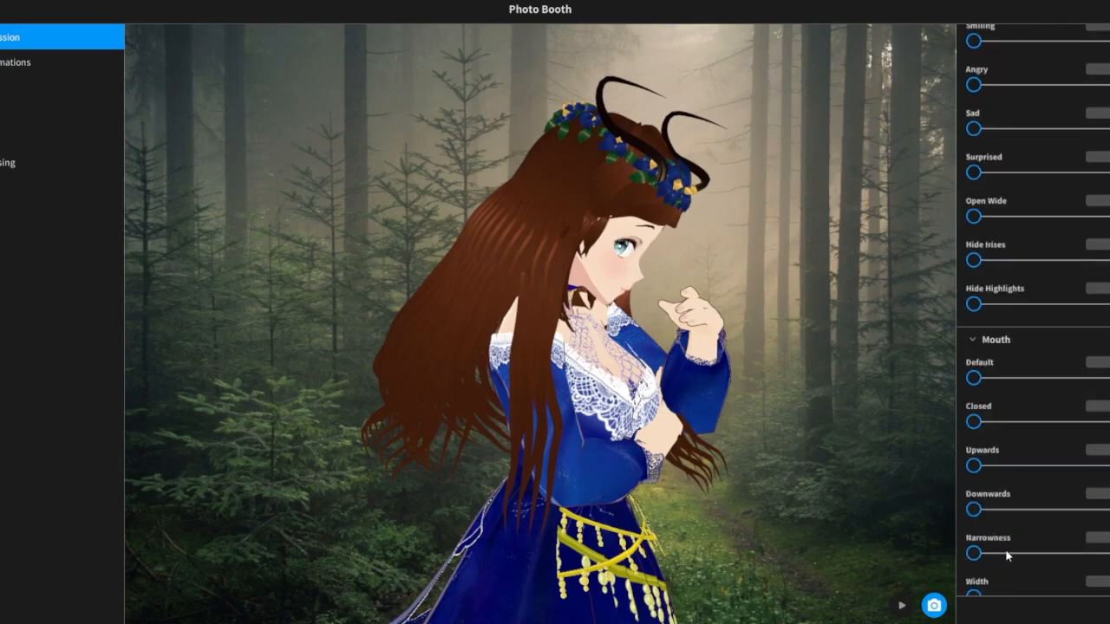
{"action": "scroll", "coordinate": [1003, 556], "scroll_direction": "down", "scroll_amount": 1}
{"action": "scroll", "coordinate": [1001, 555], "scroll_direction": "down", "scroll_amount": 1}
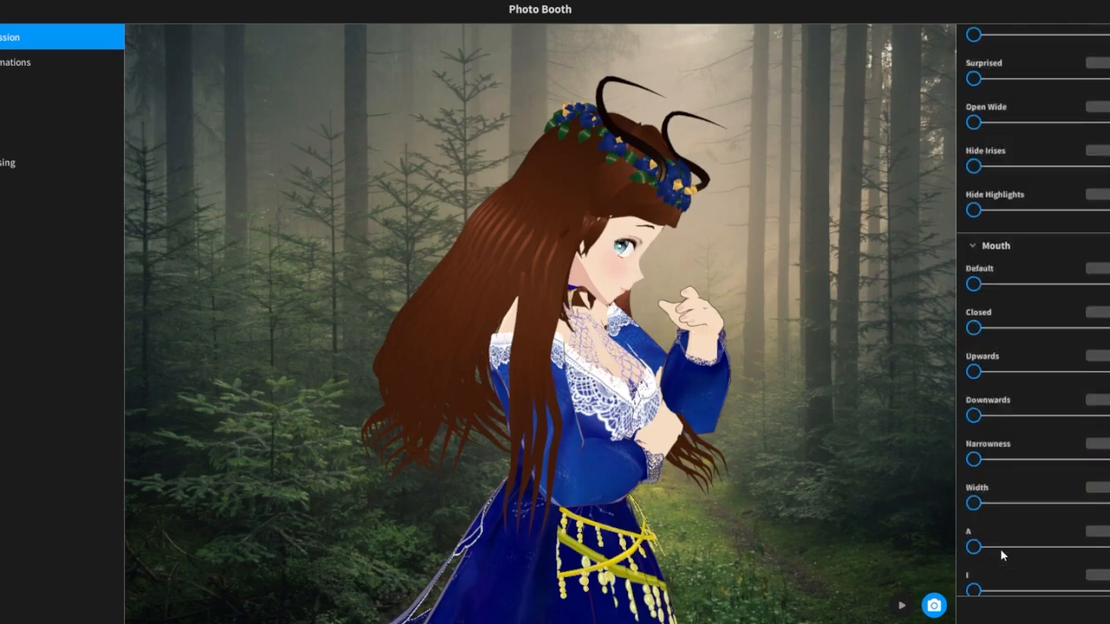
{"action": "scroll", "coordinate": [1002, 555], "scroll_direction": "down", "scroll_amount": 1}
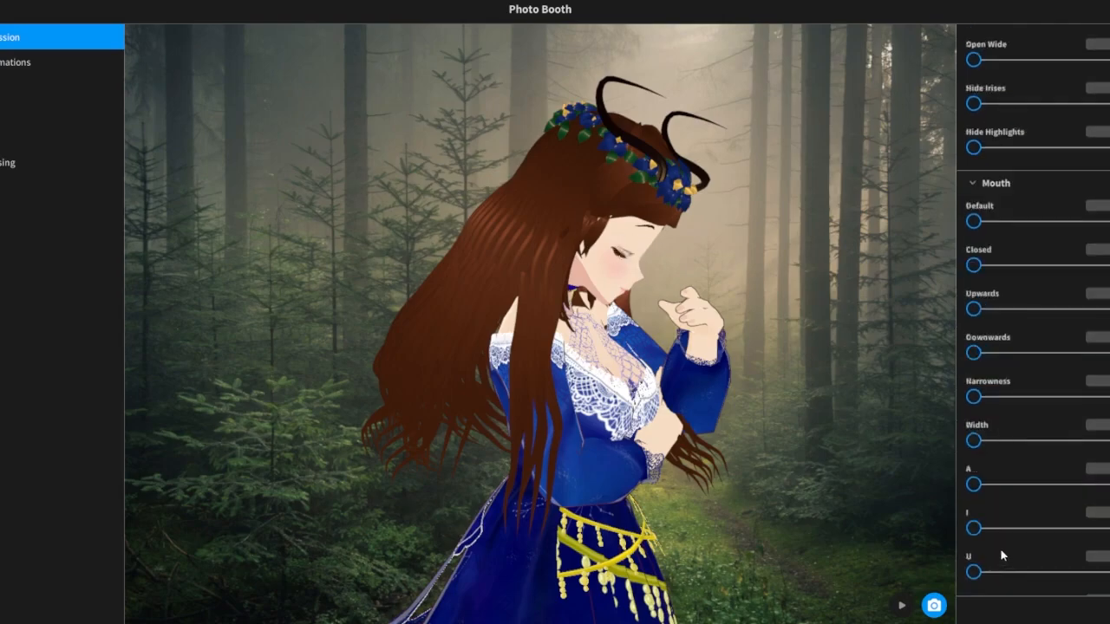
{"action": "scroll", "coordinate": [1002, 555], "scroll_direction": "down", "scroll_amount": 1}
{"action": "left_click_drag", "start_coordinate": [974, 452], "coordinate": [1026, 456]}
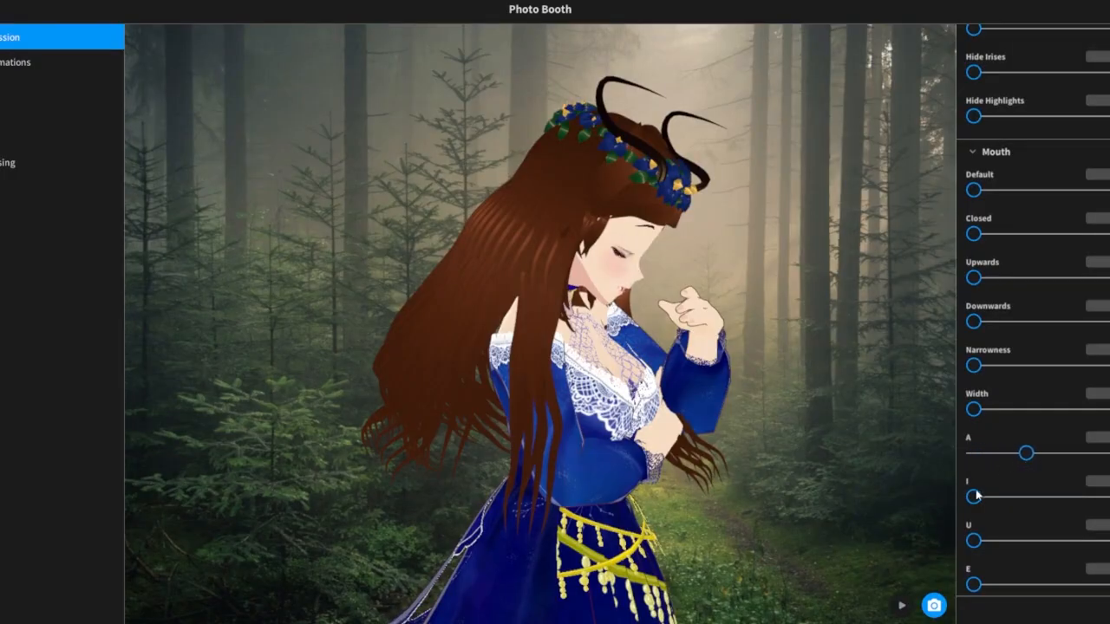
{"action": "left_click_drag", "start_coordinate": [1012, 504], "coordinate": [1002, 533]}
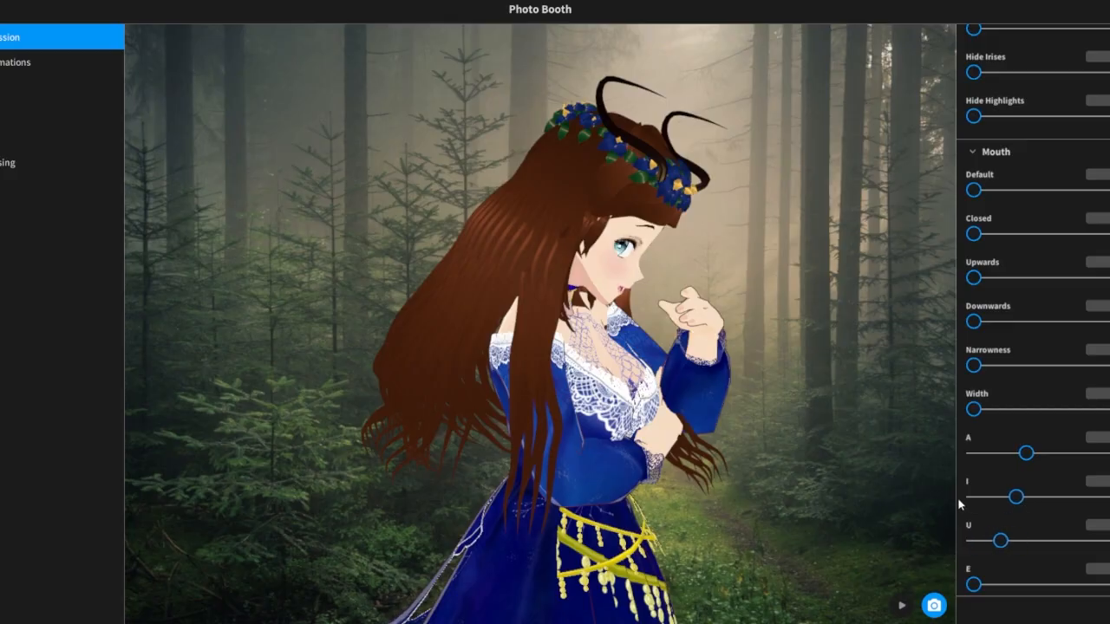
{"action": "left_click_drag", "start_coordinate": [958, 500], "coordinate": [938, 486]}
{"action": "left_click_drag", "start_coordinate": [996, 584], "coordinate": [1012, 584]}
Try a partial O mouth shape and different A and I amounts, resetting all three to zero.
{"action": "scroll", "coordinate": [1021, 566], "scroll_direction": "down", "scroll_amount": 1}
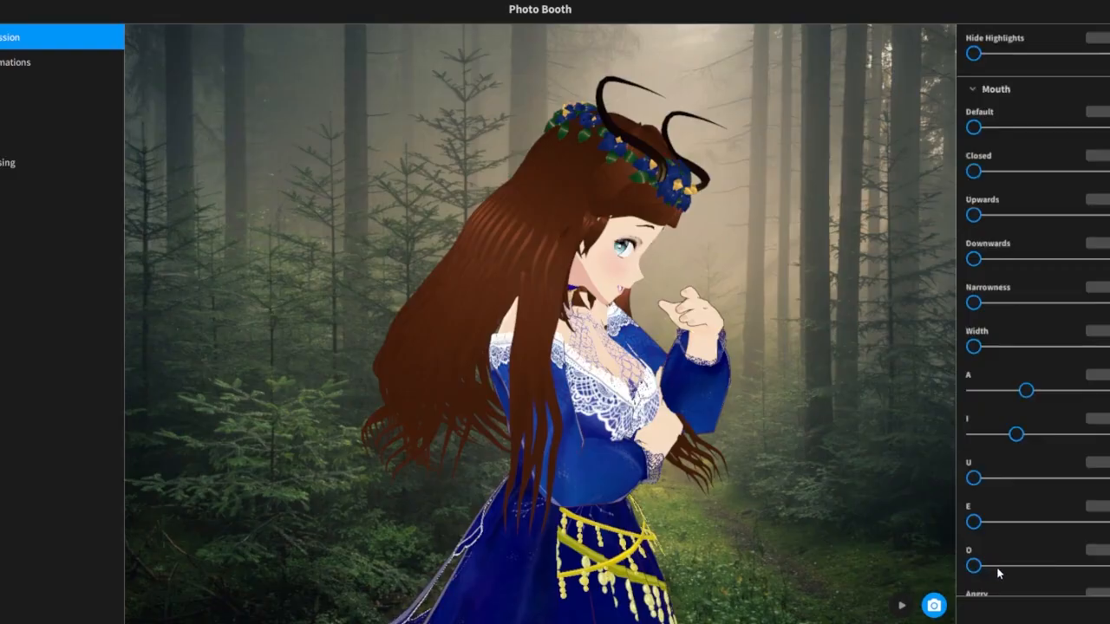
{"action": "left_click", "coordinate": [1008, 573]}
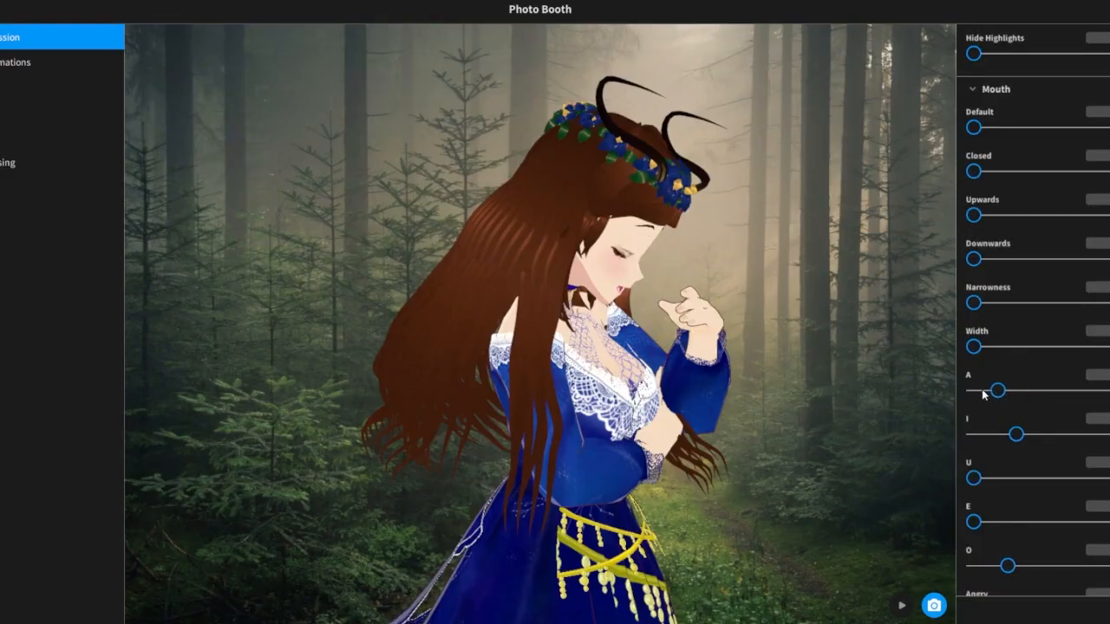
{"action": "left_click_drag", "start_coordinate": [1090, 404], "coordinate": [1063, 392]}
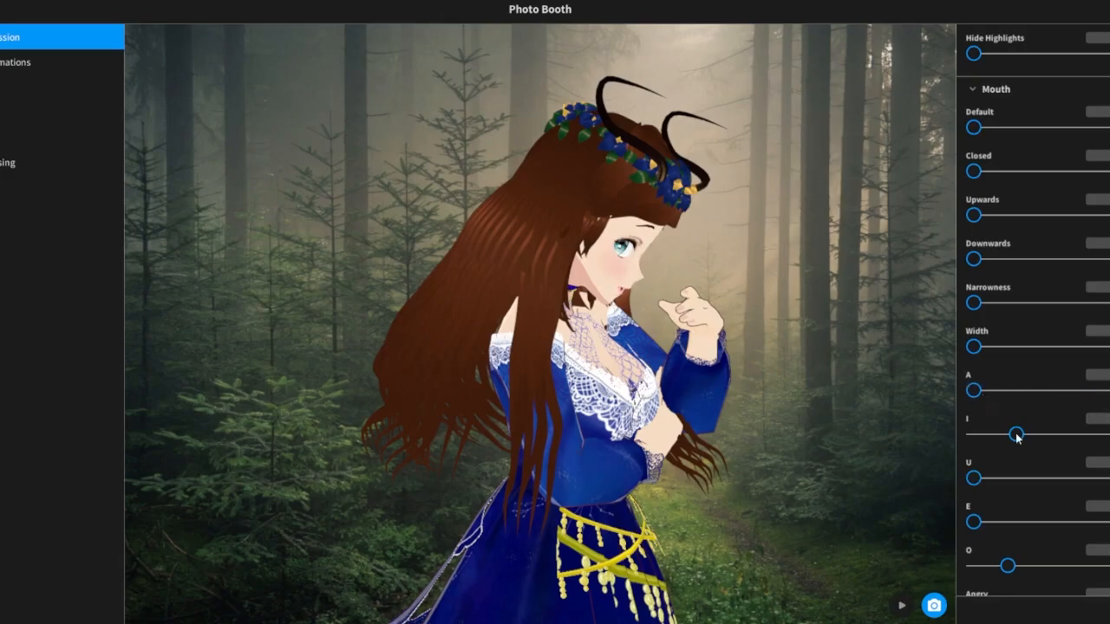
{"action": "left_click", "coordinate": [1045, 435]}
{"action": "left_click", "coordinate": [1066, 441]}
{"action": "left_click_drag", "start_coordinate": [1007, 565], "coordinate": [961, 564]}
Raise the mouth's Smiling value strongly and its Happy value partway to give the character an open smile.
{"action": "scroll", "coordinate": [1035, 519], "scroll_direction": "down", "scroll_amount": 2}
{"action": "scroll", "coordinate": [1033, 521], "scroll_direction": "down", "scroll_amount": 2}
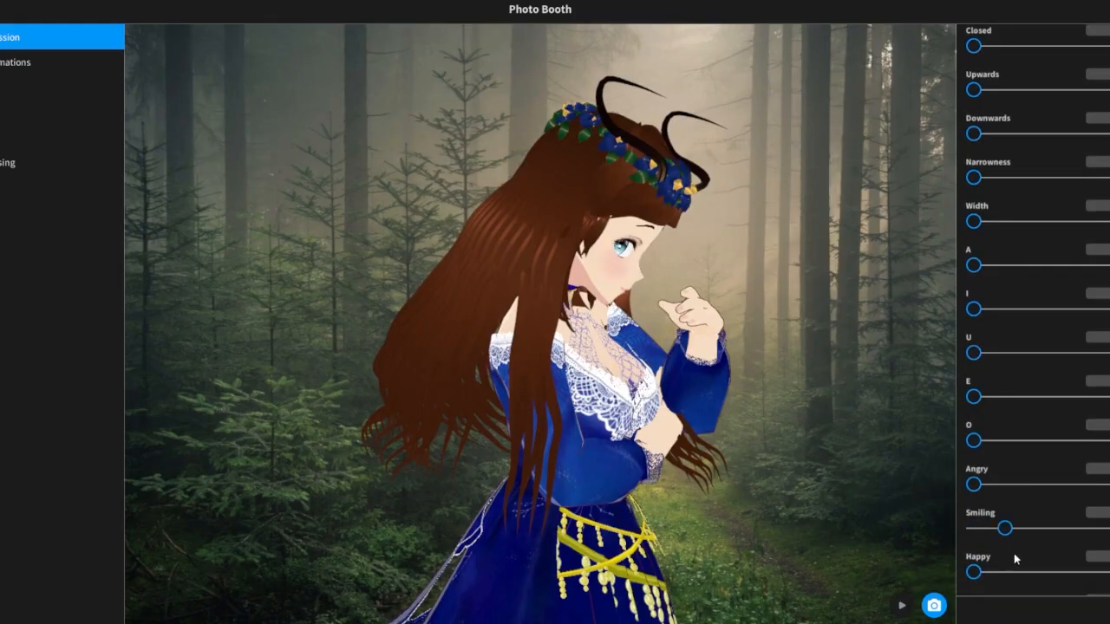
{"action": "left_click_drag", "start_coordinate": [1014, 553], "coordinate": [1042, 570]}
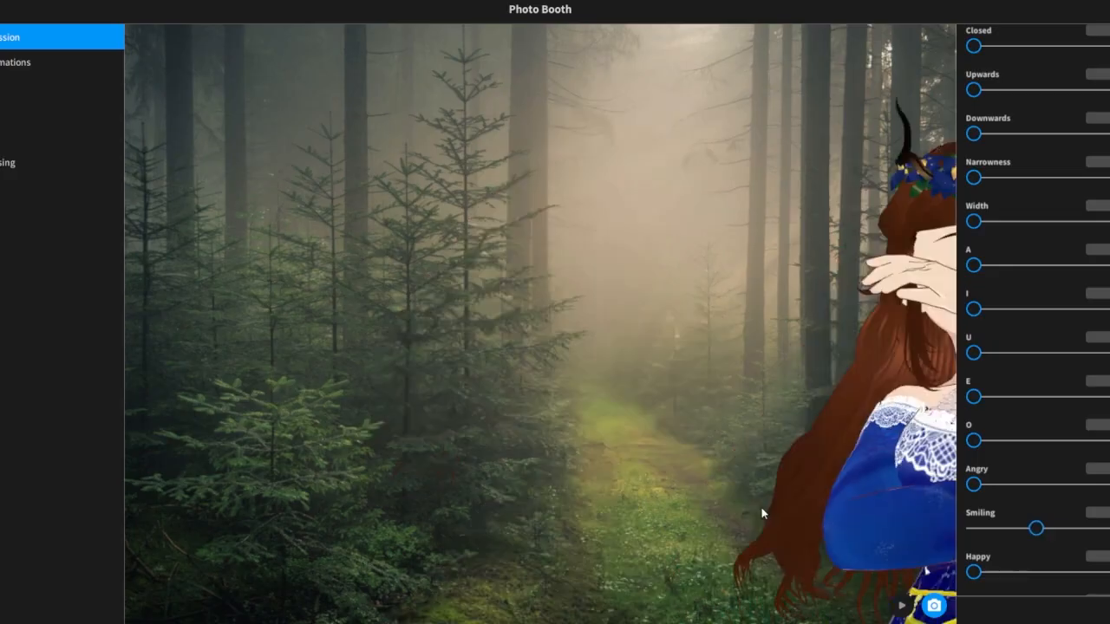
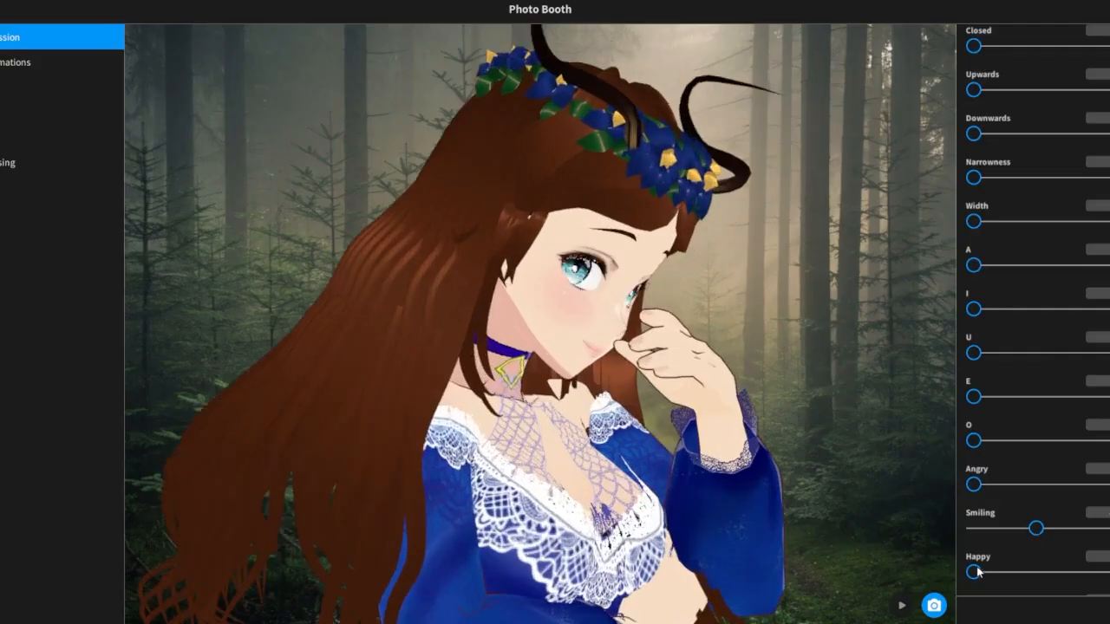
{"action": "left_click_drag", "start_coordinate": [975, 575], "coordinate": [1012, 582]}
{"action": "left_click_drag", "start_coordinate": [1034, 525], "coordinate": [1090, 529]}
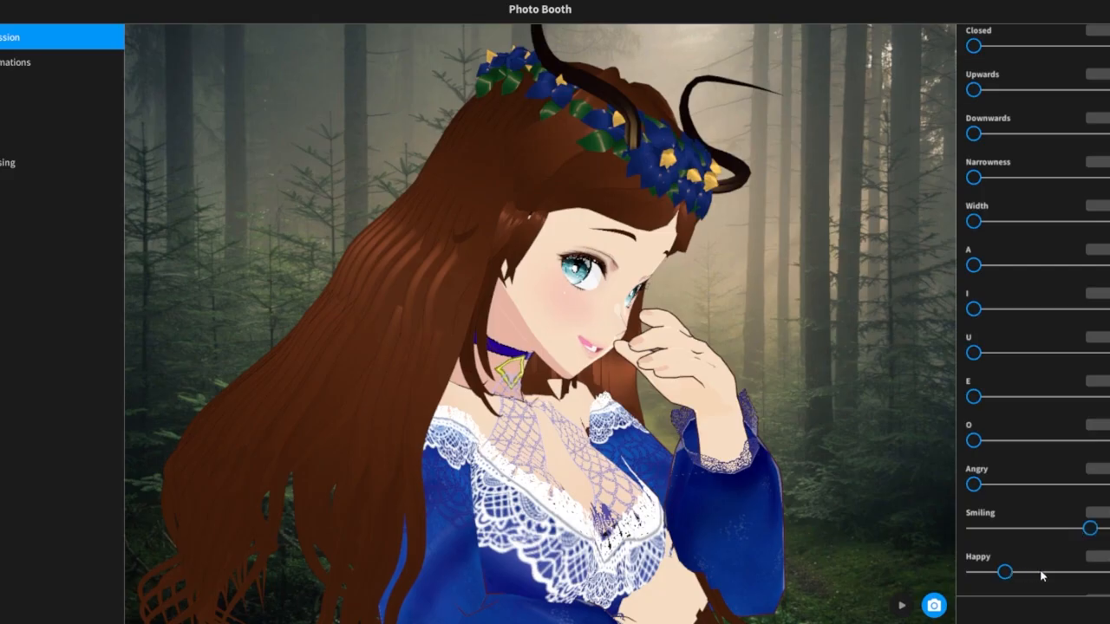
{"action": "left_click_drag", "start_coordinate": [1006, 574], "coordinate": [1039, 573]}
{"action": "left_click_drag", "start_coordinate": [974, 265], "coordinate": [923, 288]}
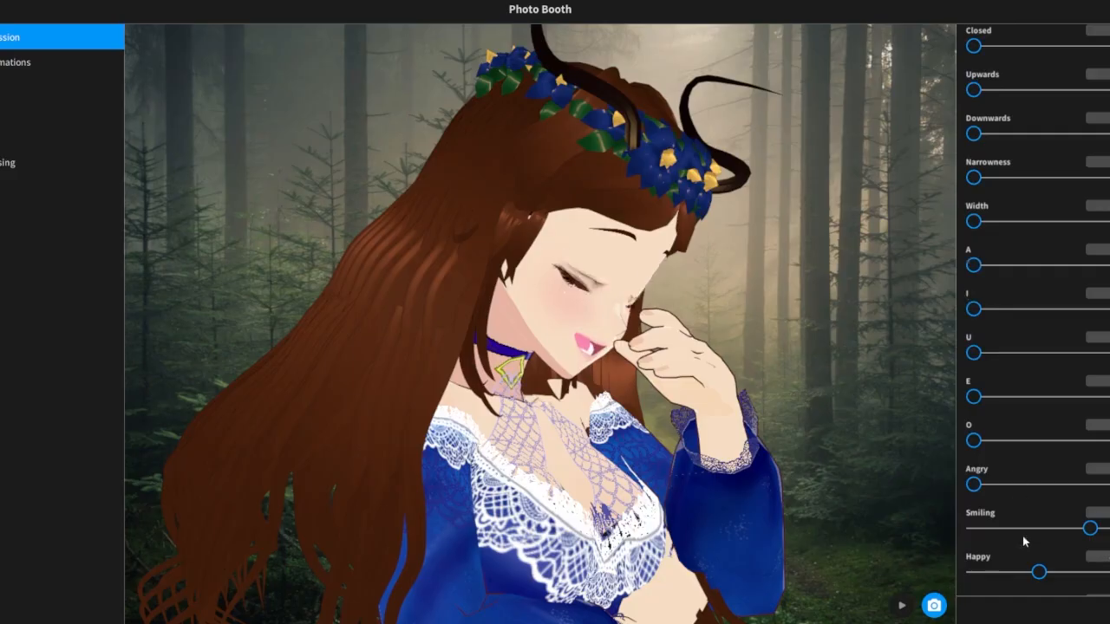
Try the Hide value for the teeth and return it to zero.
{"action": "scroll", "coordinate": [1020, 530], "scroll_direction": "down", "scroll_amount": 2}
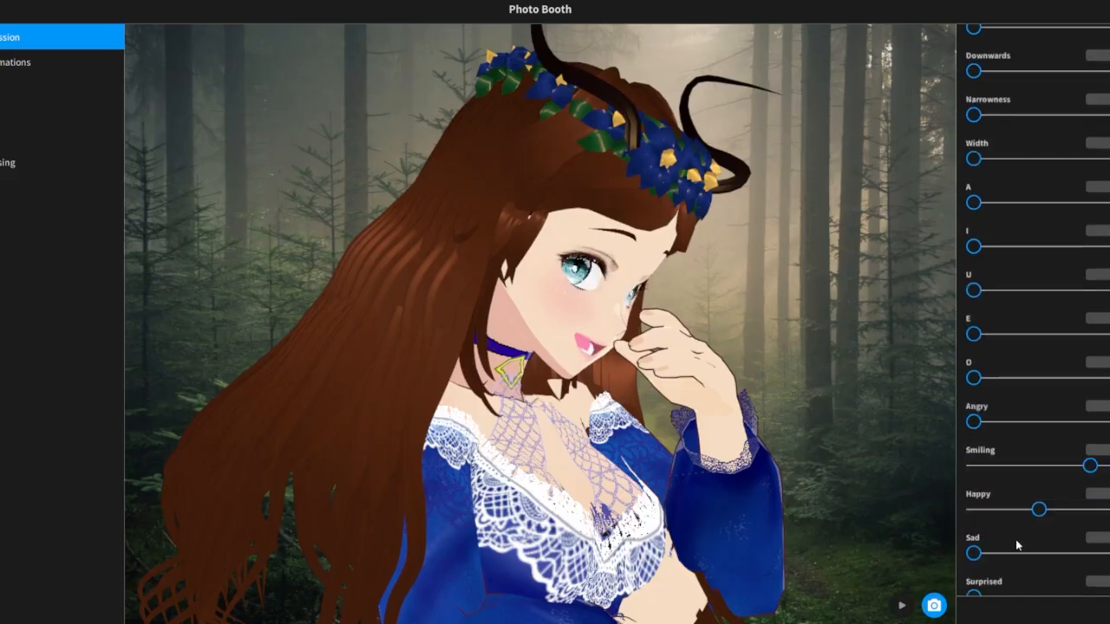
{"action": "scroll", "coordinate": [1016, 539], "scroll_direction": "down", "scroll_amount": 4}
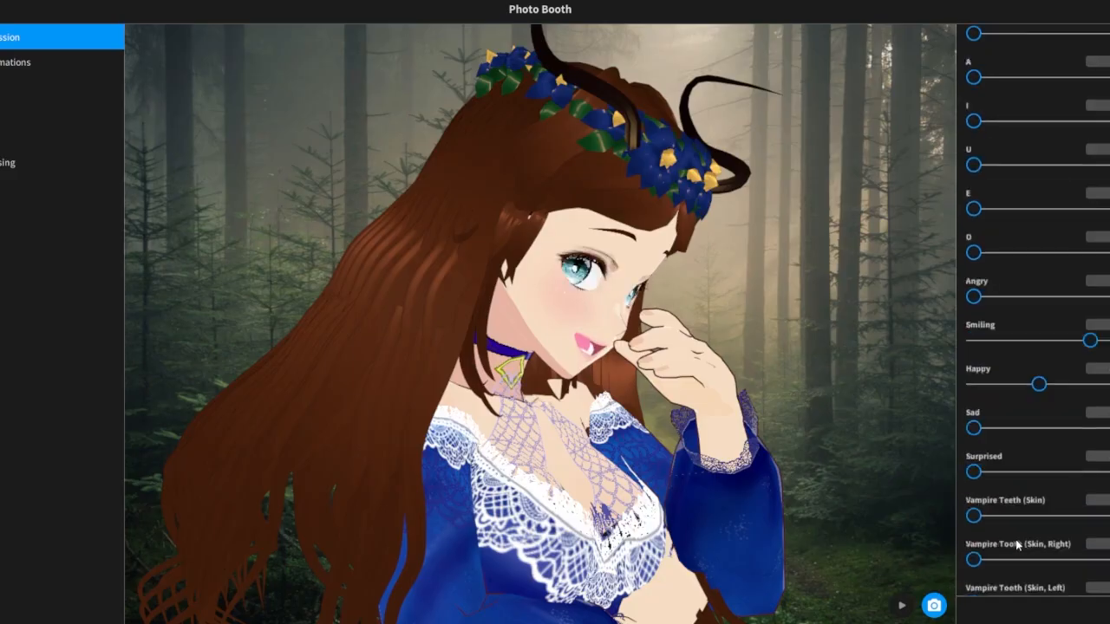
{"action": "scroll", "coordinate": [1016, 545], "scroll_direction": "down", "scroll_amount": 2}
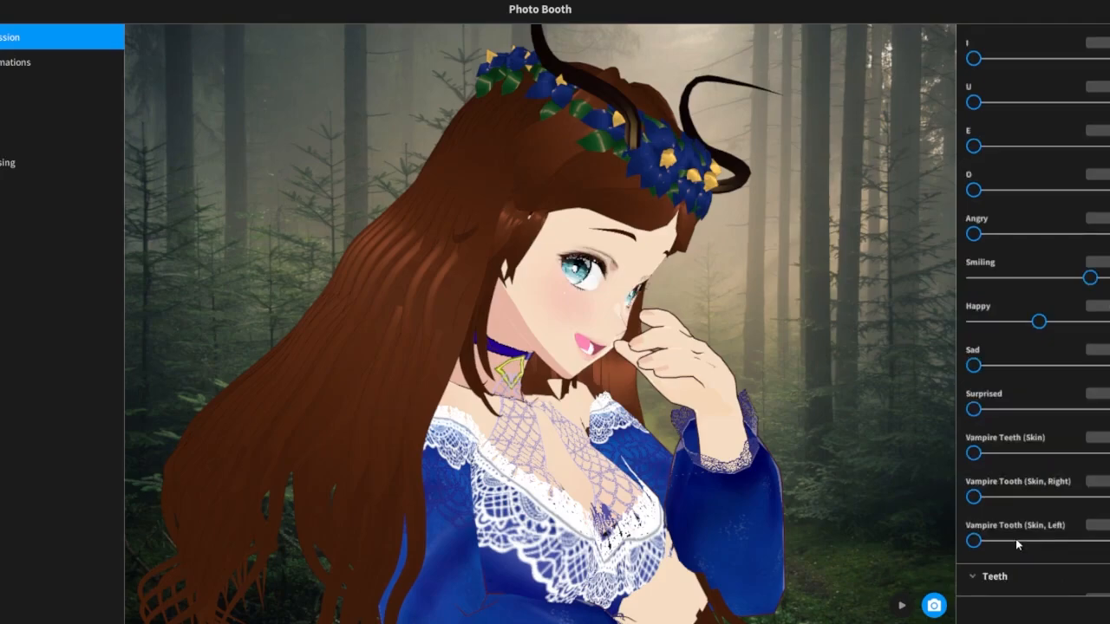
{"action": "scroll", "coordinate": [1027, 535], "scroll_direction": "down", "scroll_amount": 2}
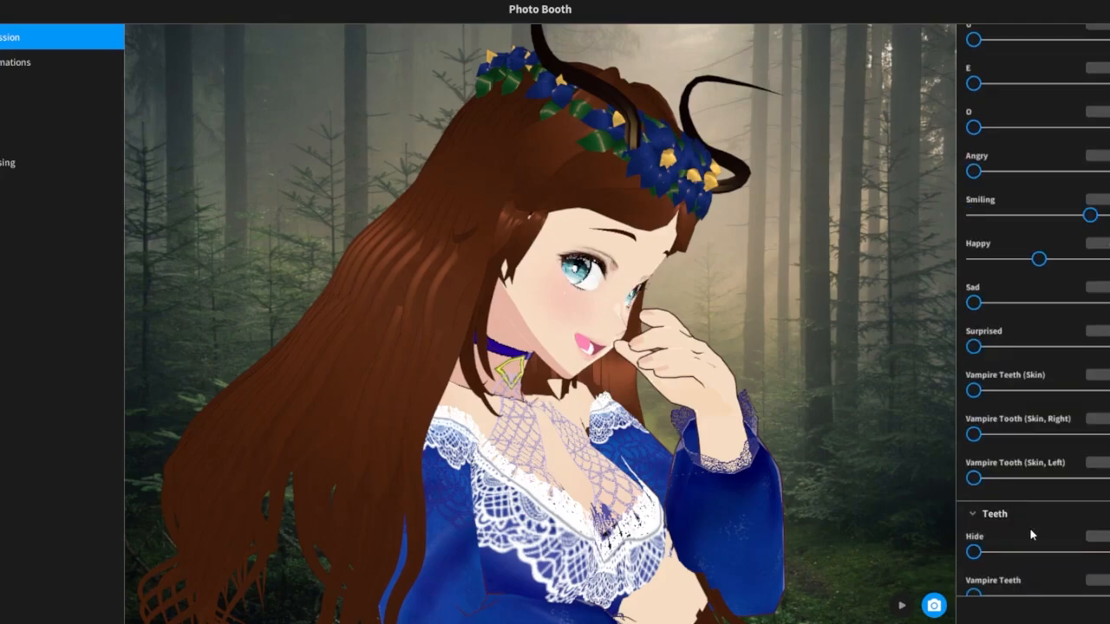
{"action": "scroll", "coordinate": [1031, 532], "scroll_direction": "down", "scroll_amount": 2}
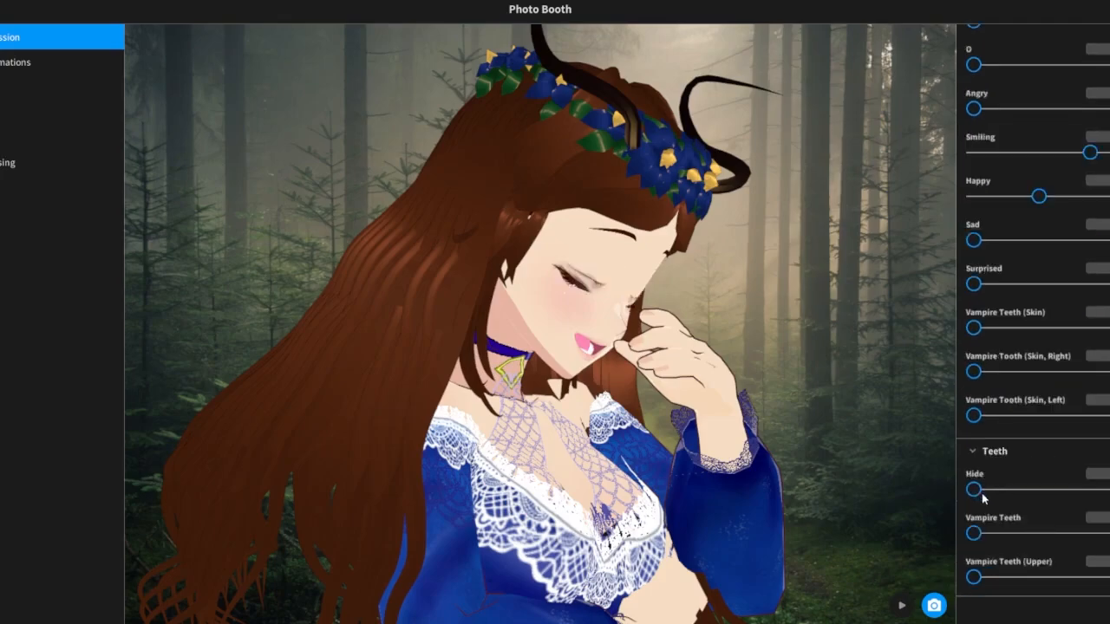
{"action": "left_click_drag", "start_coordinate": [986, 492], "coordinate": [946, 488]}
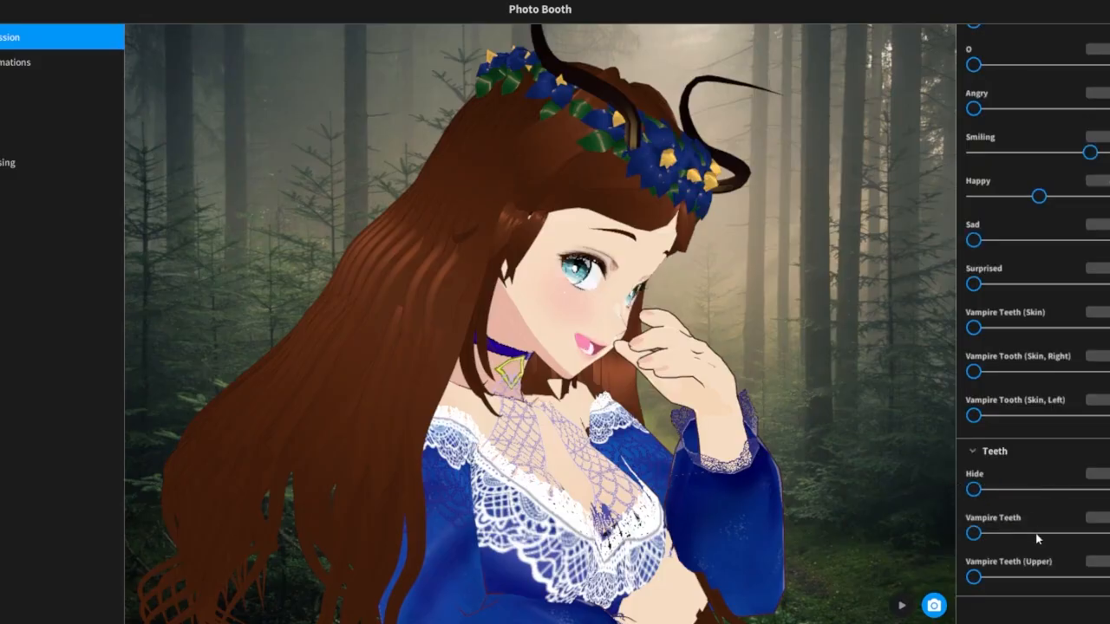
Look through the remaining teeth shape options, from Vampire Teeth to Teeth Shrink, and return to the eye settings.
{"action": "scroll", "coordinate": [1036, 539], "scroll_direction": "down", "scroll_amount": 2}
{"action": "scroll", "coordinate": [1036, 539], "scroll_direction": "down", "scroll_amount": 2}
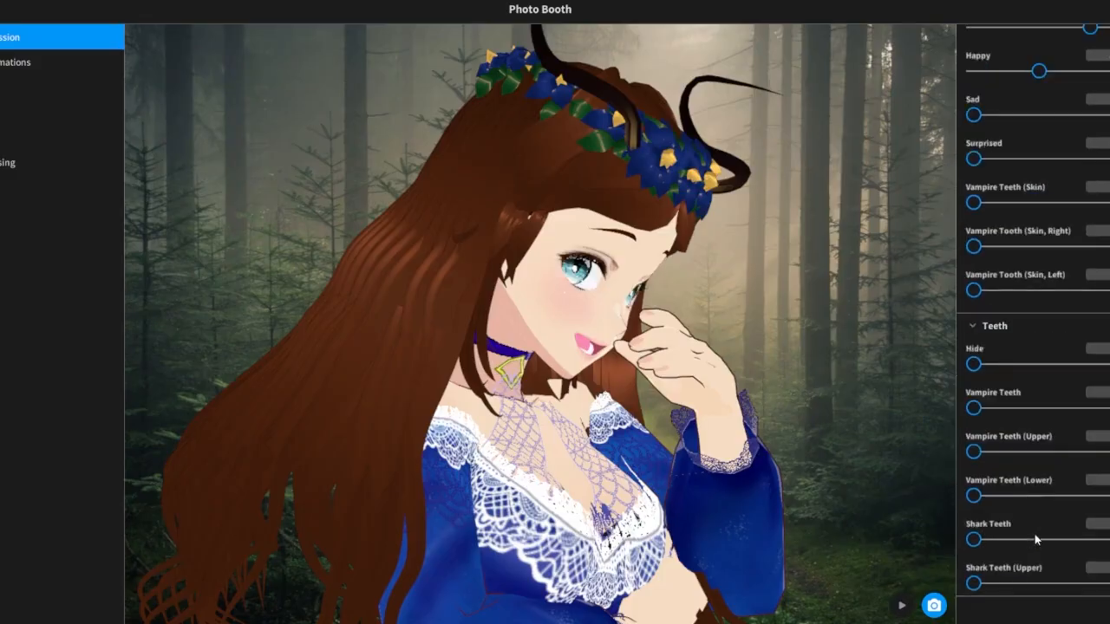
{"action": "scroll", "coordinate": [1035, 534], "scroll_direction": "down", "scroll_amount": 2}
{"action": "scroll", "coordinate": [1034, 535], "scroll_direction": "down", "scroll_amount": 2}
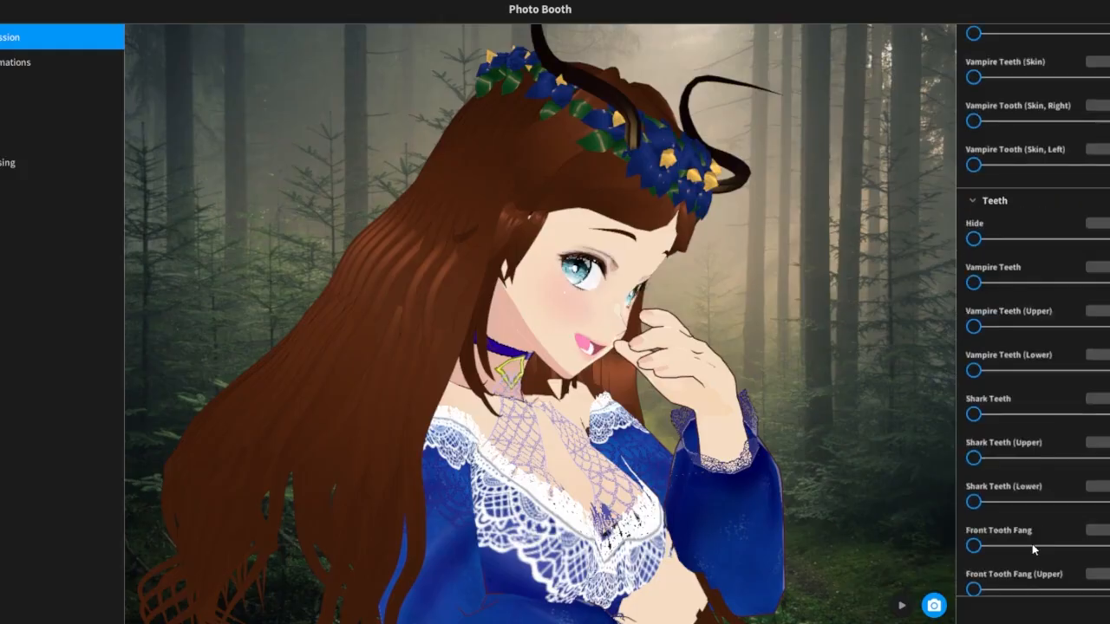
{"action": "scroll", "coordinate": [1032, 548], "scroll_direction": "down", "scroll_amount": 2}
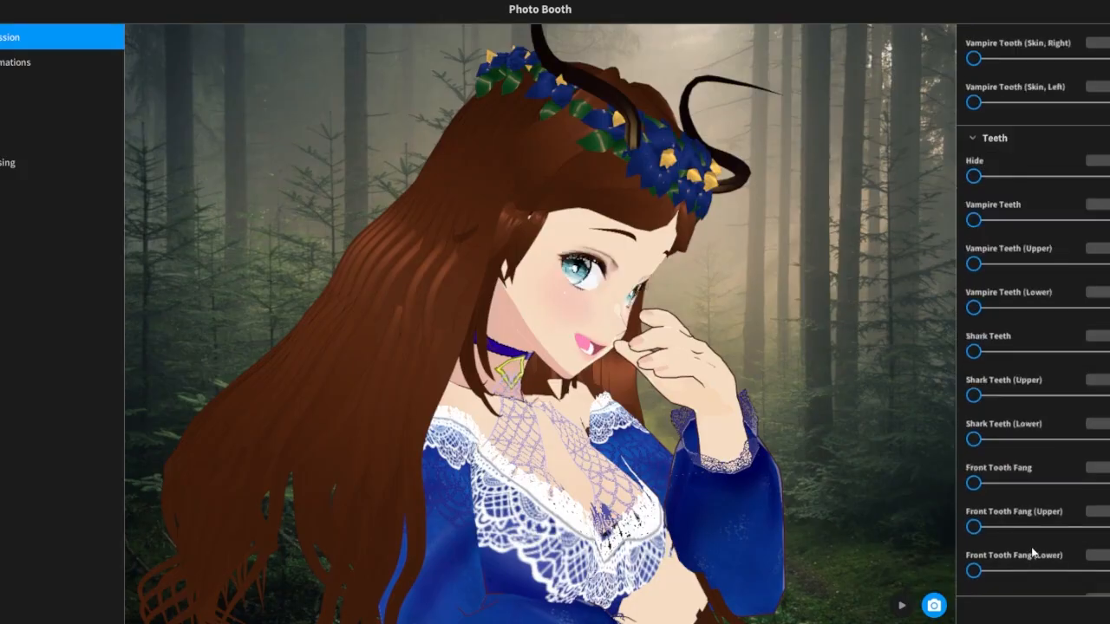
{"action": "scroll", "coordinate": [1032, 551], "scroll_direction": "down", "scroll_amount": 2}
{"action": "scroll", "coordinate": [1032, 552], "scroll_direction": "down", "scroll_amount": 2}
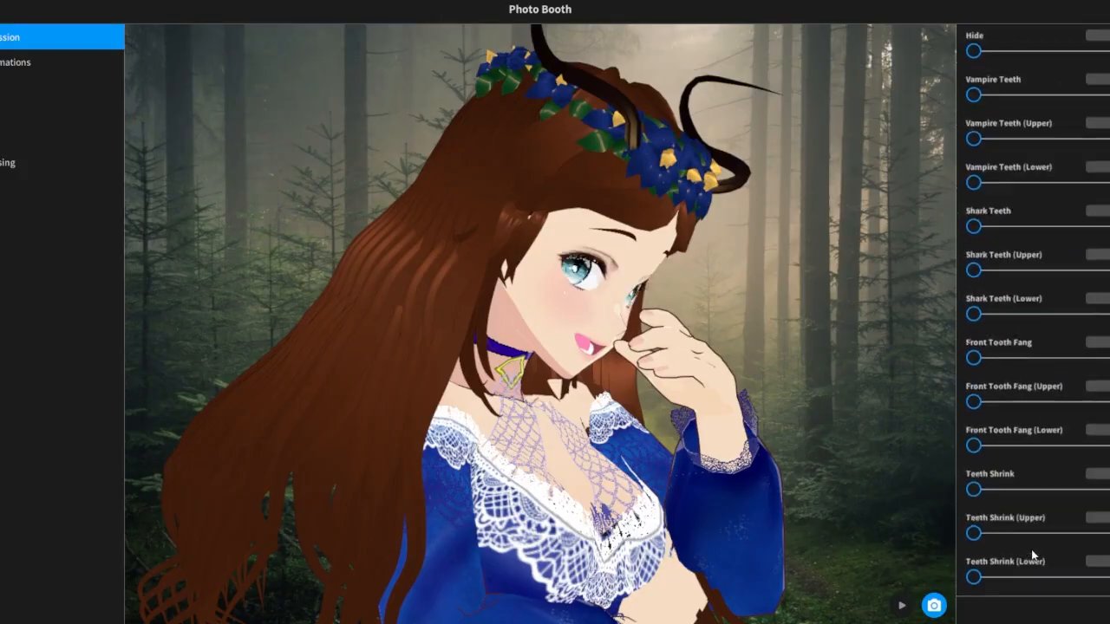
{"action": "scroll", "coordinate": [1028, 555], "scroll_direction": "down", "scroll_amount": 1}
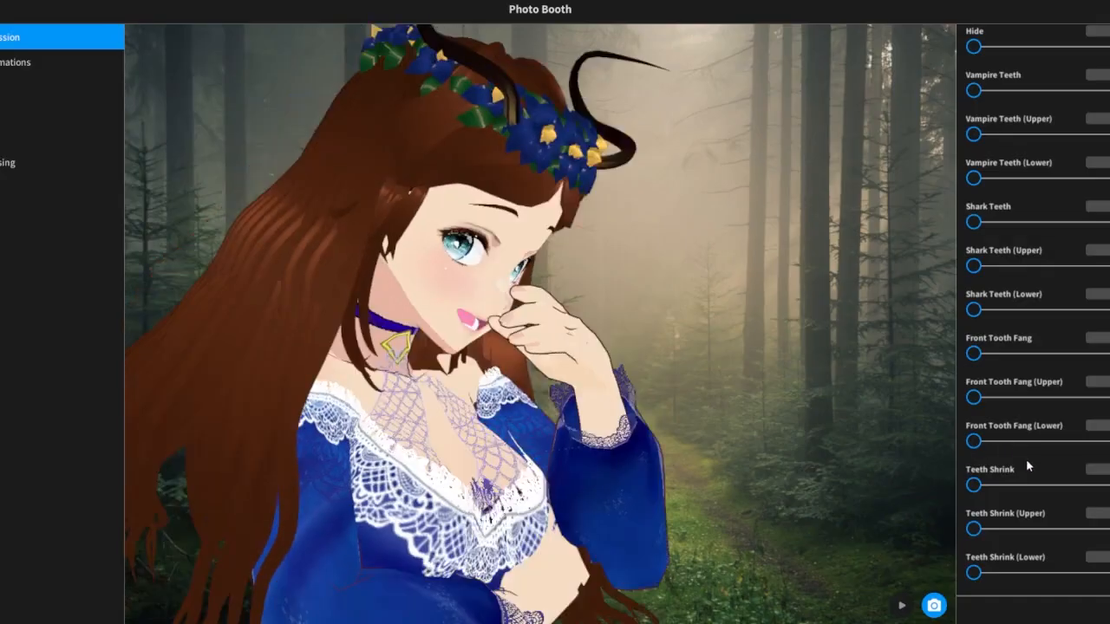
{"action": "scroll", "coordinate": [1030, 473], "scroll_direction": "up", "scroll_amount": 5}
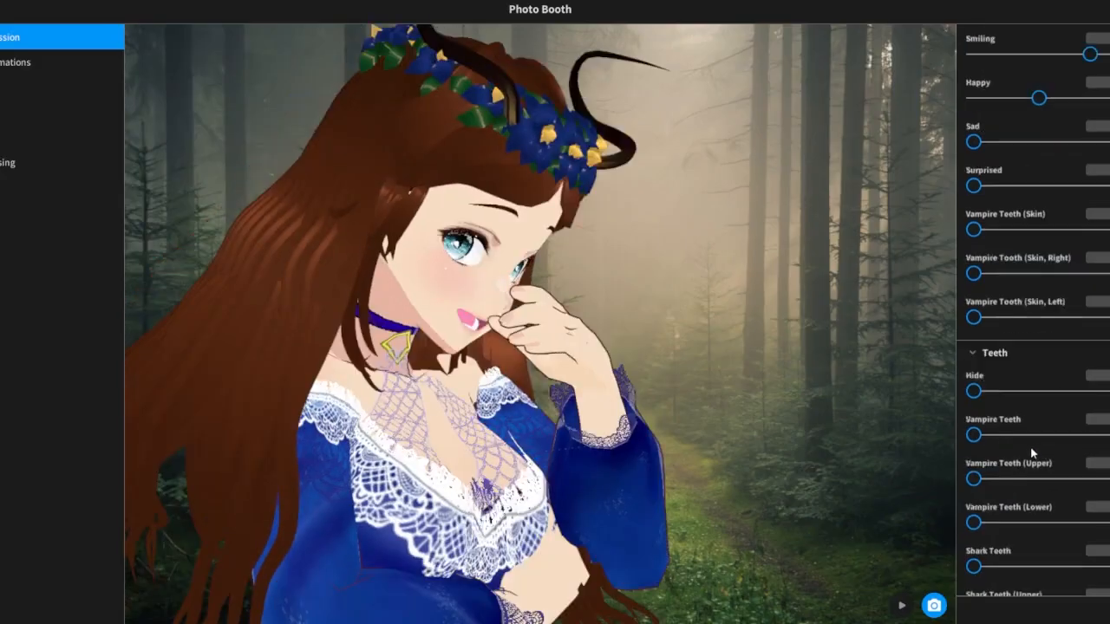
{"action": "scroll", "coordinate": [1031, 442], "scroll_direction": "up", "scroll_amount": 10}
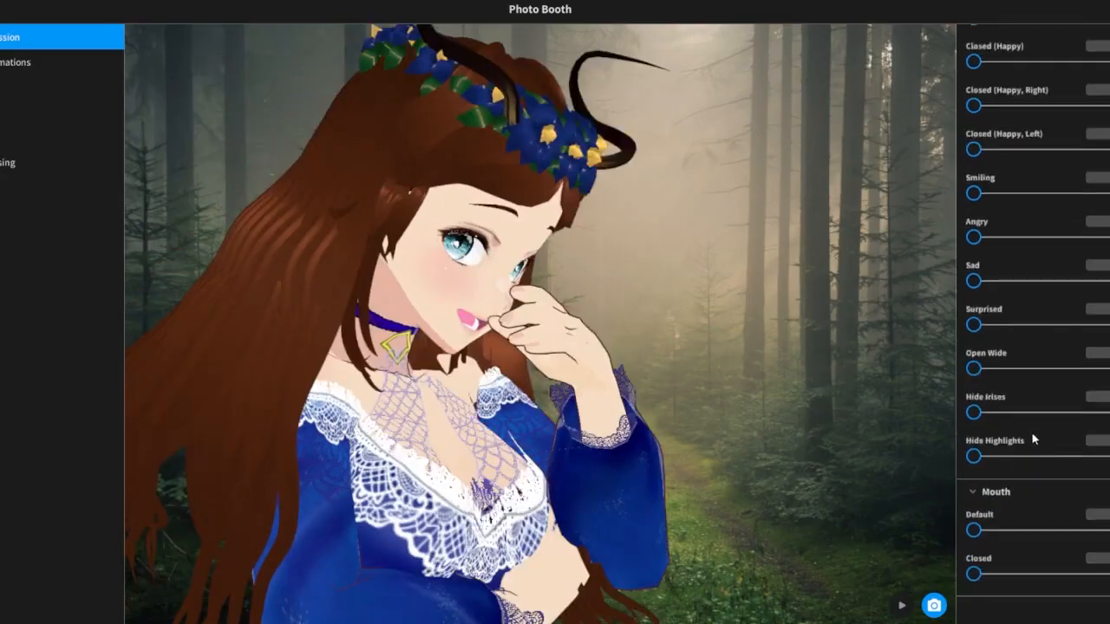
Lower the base expression's Smiling value to a mild amount and try a strong Happy value, returning Happy to zero.
{"action": "scroll", "coordinate": [1032, 438], "scroll_direction": "up", "scroll_amount": 10}
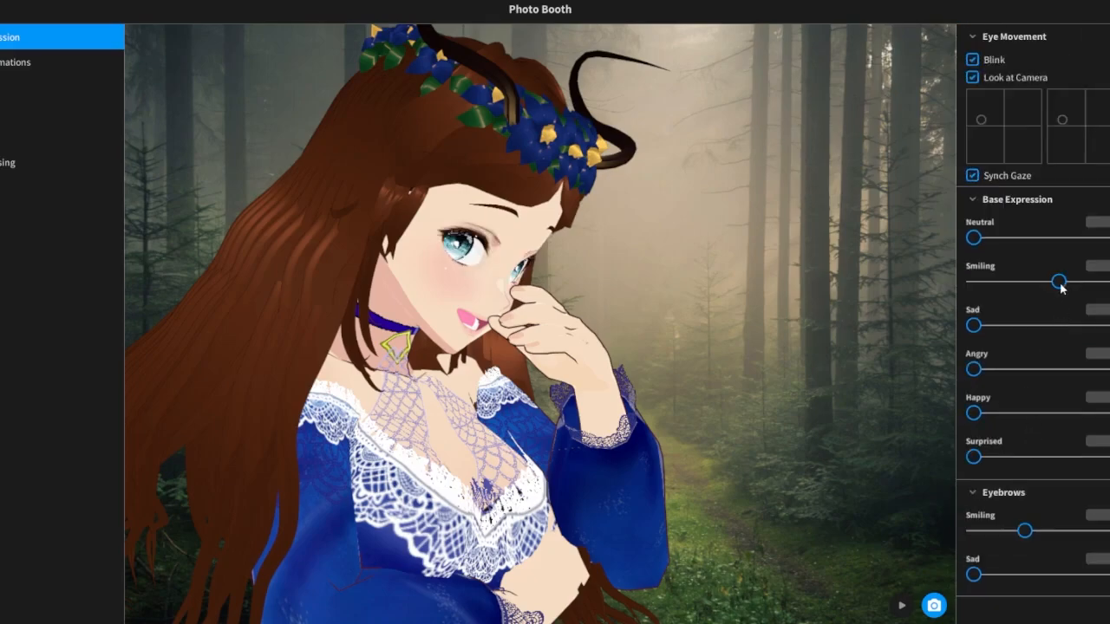
{"action": "left_click_drag", "start_coordinate": [1059, 281], "coordinate": [1026, 281]}
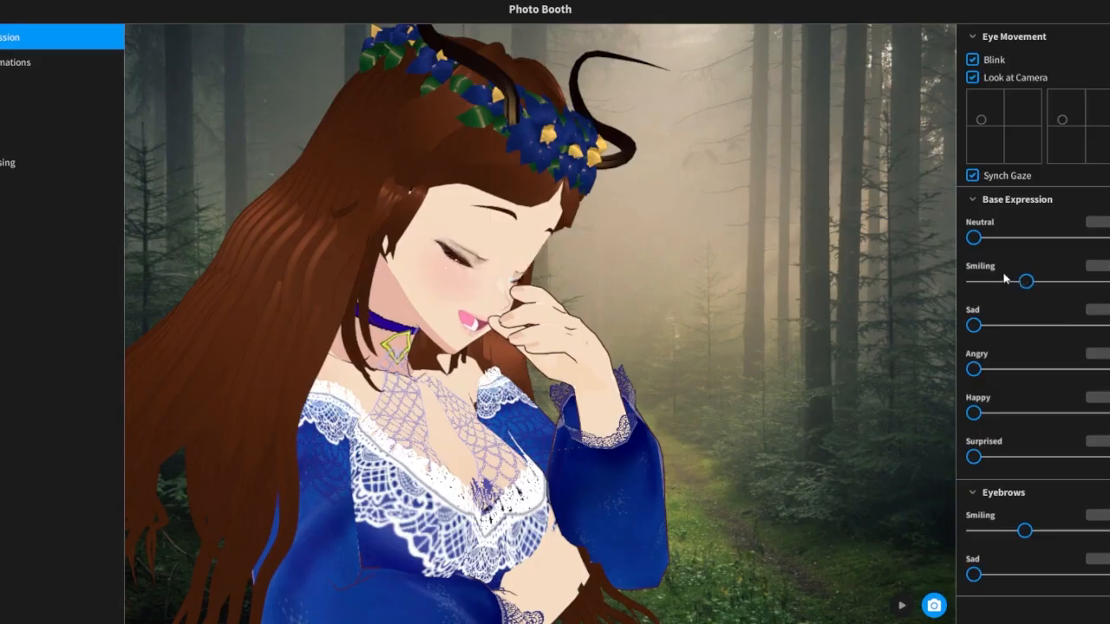
{"action": "left_click_drag", "start_coordinate": [1026, 281], "coordinate": [1004, 281]}
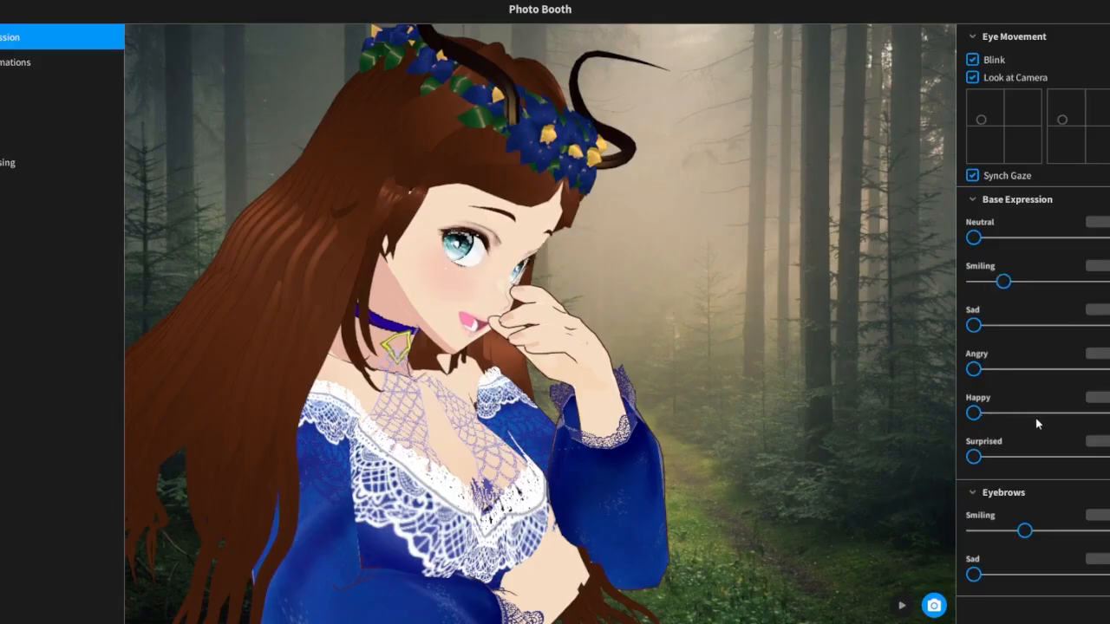
{"action": "left_click", "coordinate": [1061, 422]}
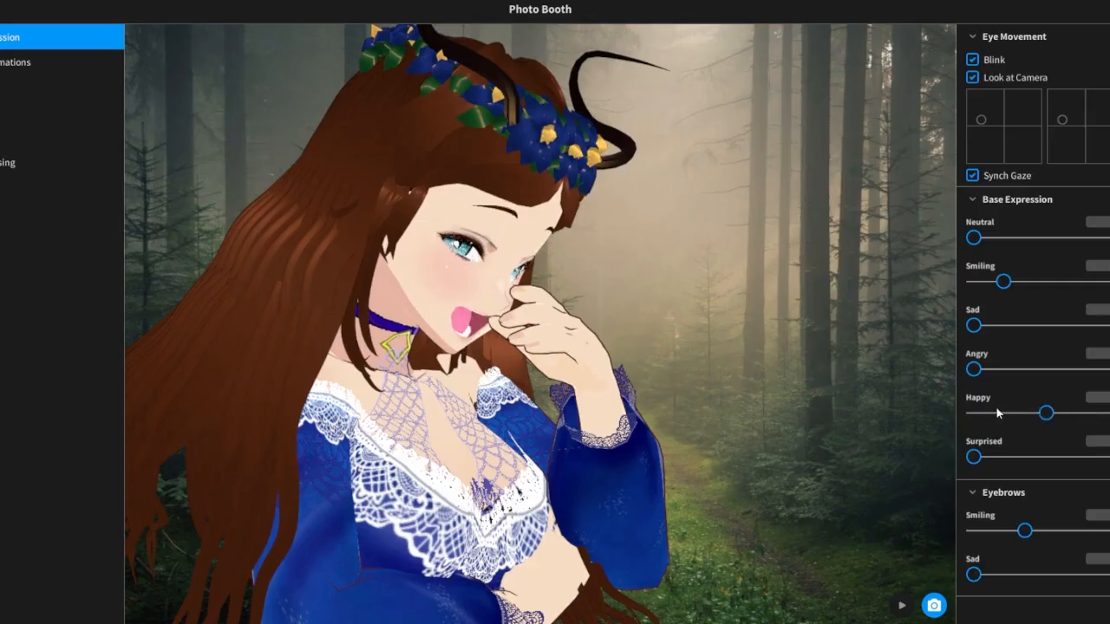
{"action": "left_click_drag", "start_coordinate": [1019, 415], "coordinate": [966, 412]}
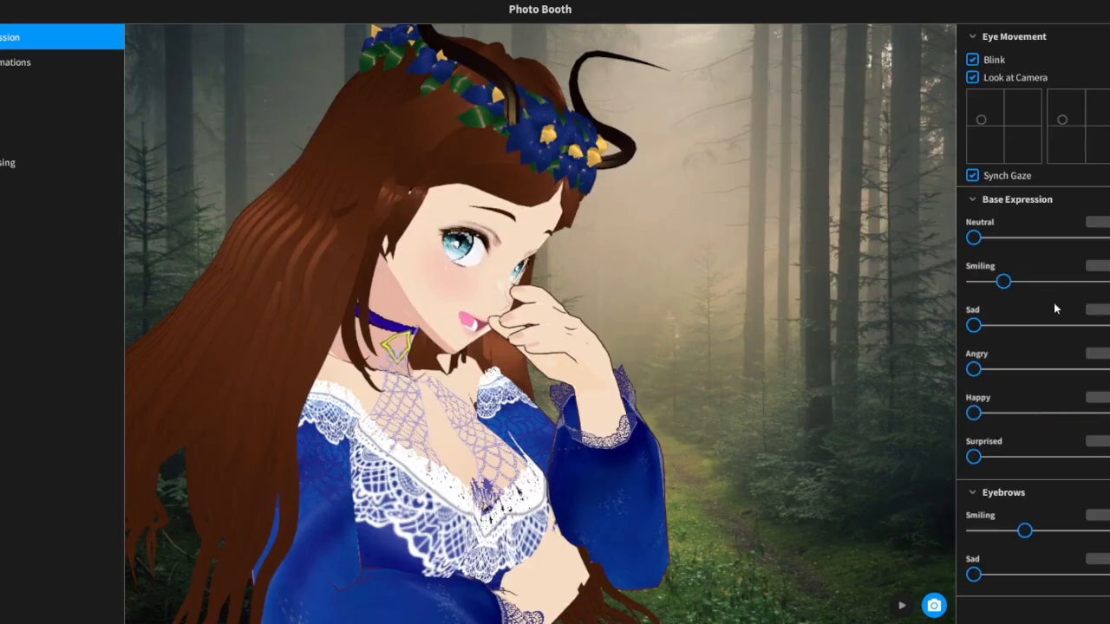
{"action": "left_click_drag", "start_coordinate": [1055, 305], "coordinate": [1013, 319]}
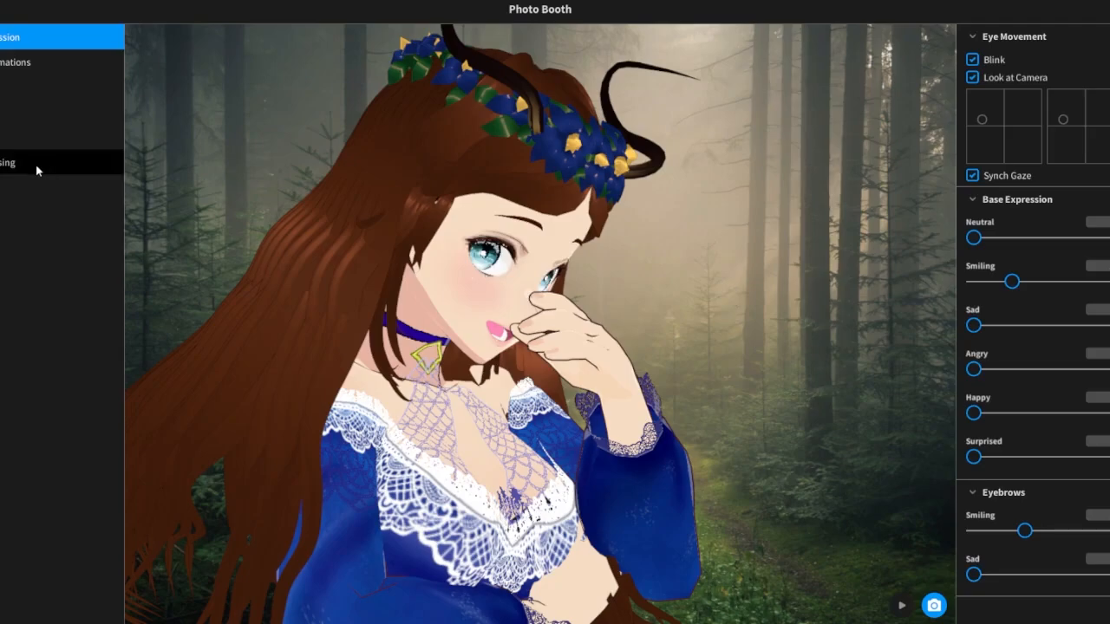
Widen the framing to include the character's skirt and play the Standby 7 animation to preview its movement.
{"action": "left_click", "coordinate": [12, 67]}
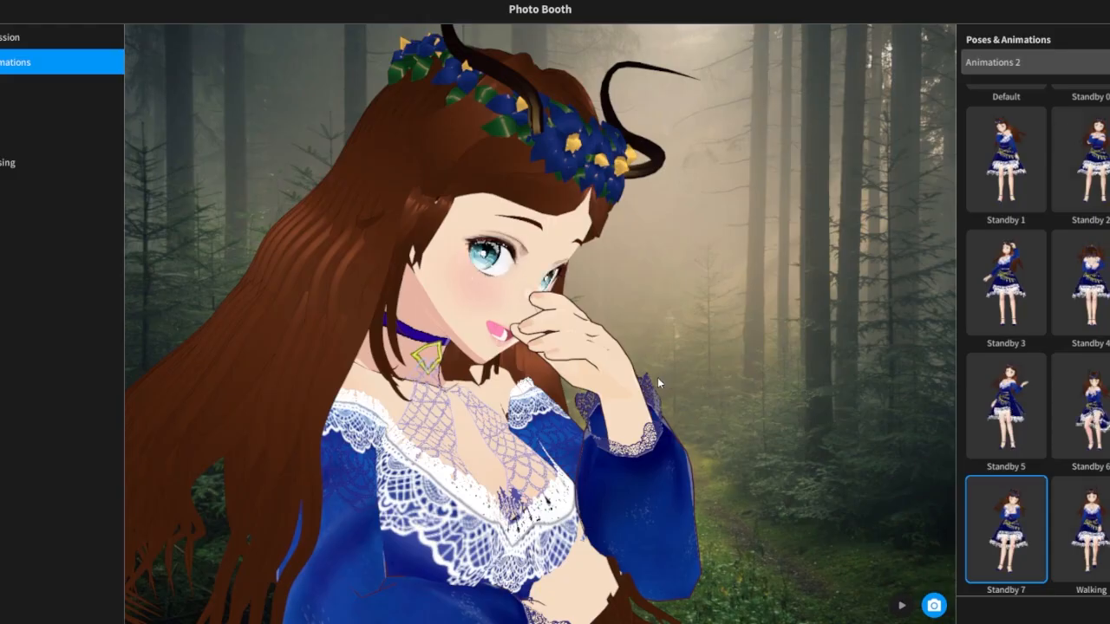
{"action": "scroll", "coordinate": [649, 382], "scroll_direction": "down", "scroll_amount": 5}
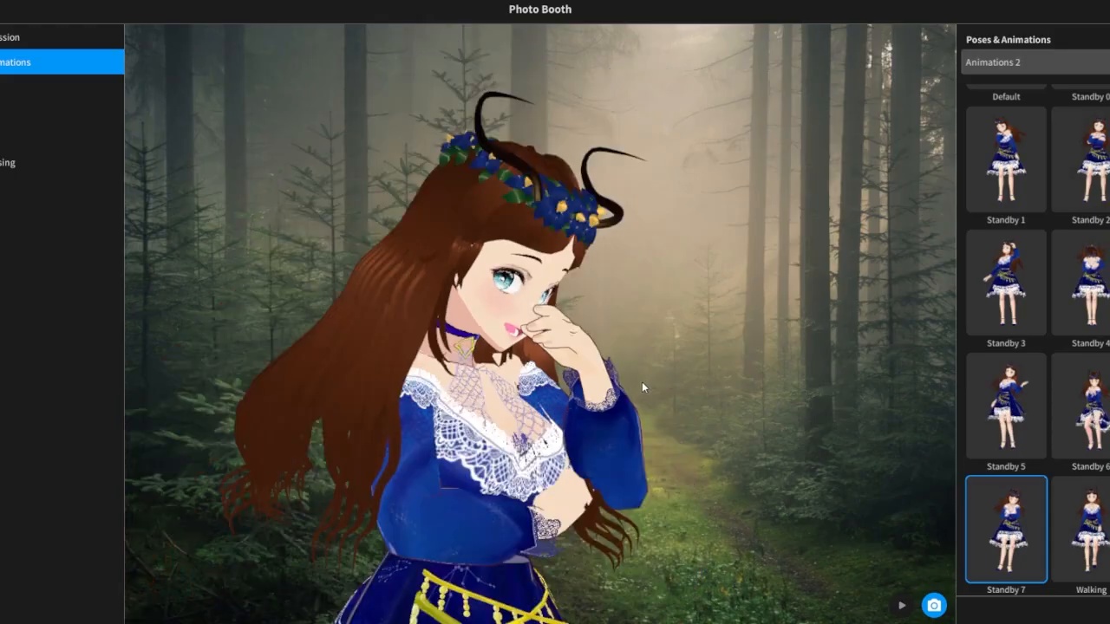
{"action": "scroll", "coordinate": [644, 390], "scroll_direction": "down", "scroll_amount": 3}
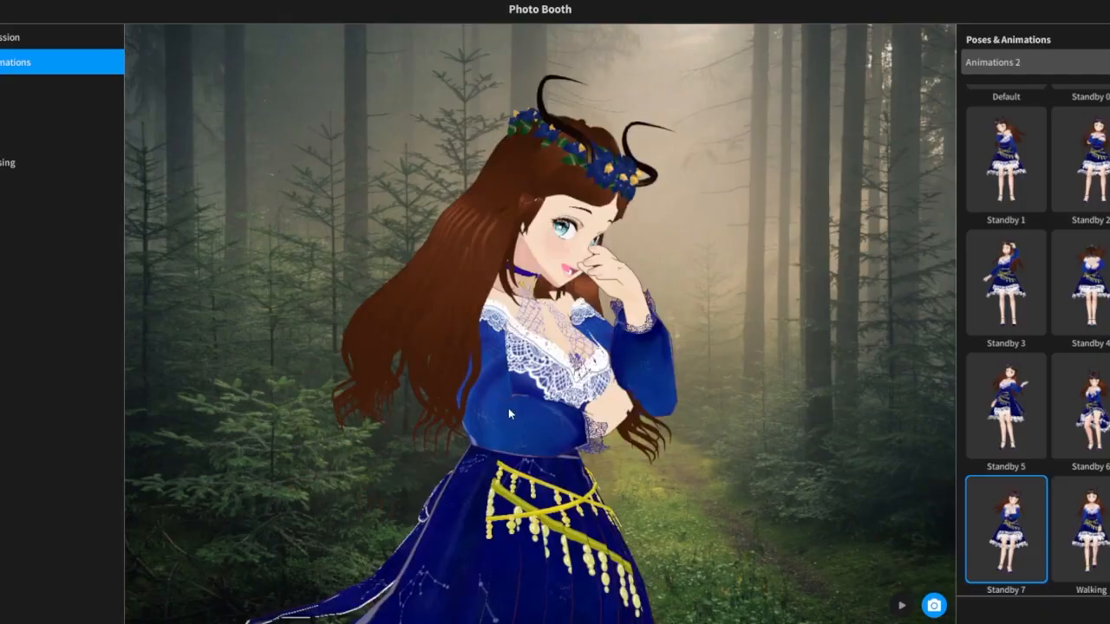
{"action": "left_click", "coordinate": [902, 609]}
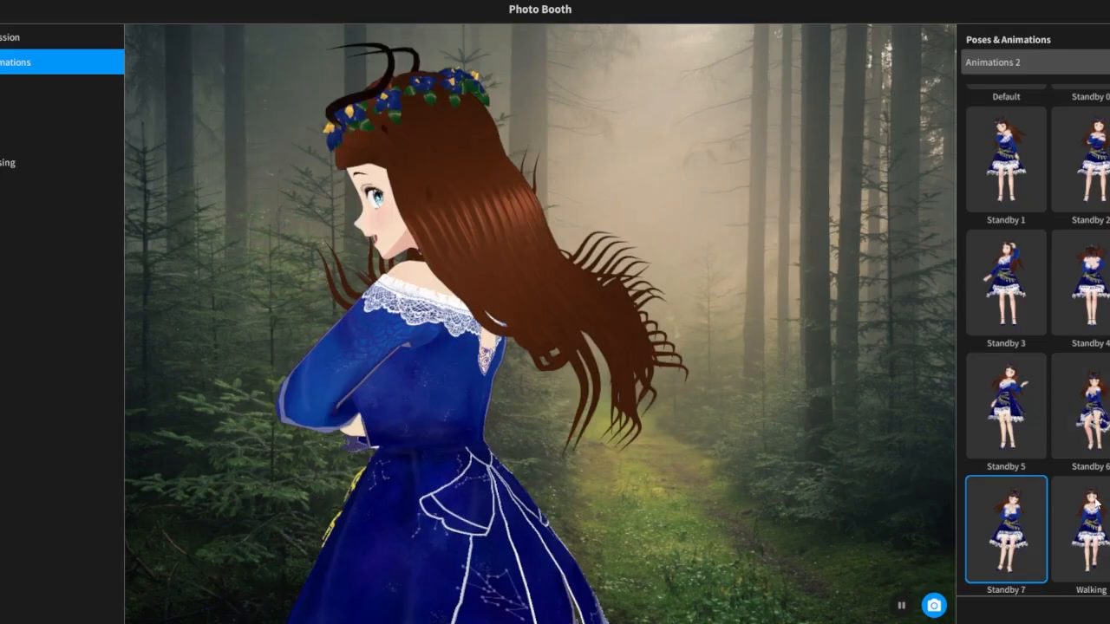
{"action": "scroll", "coordinate": [1095, 501], "scroll_direction": "down", "scroll_amount": 1}
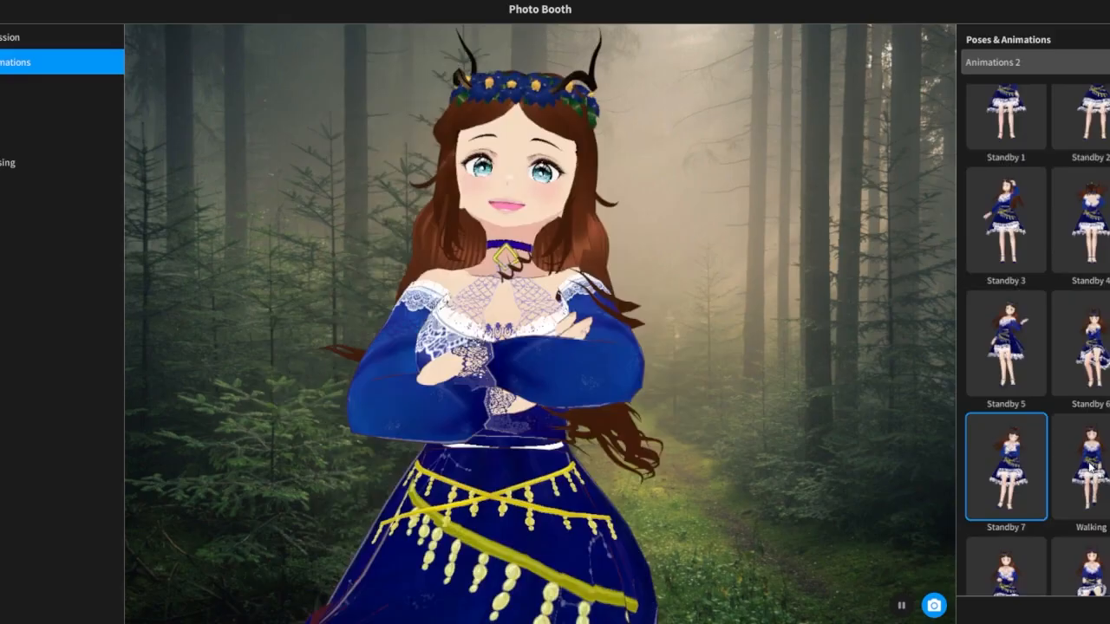
{"action": "scroll", "coordinate": [1090, 473], "scroll_direction": "down", "scroll_amount": 1}
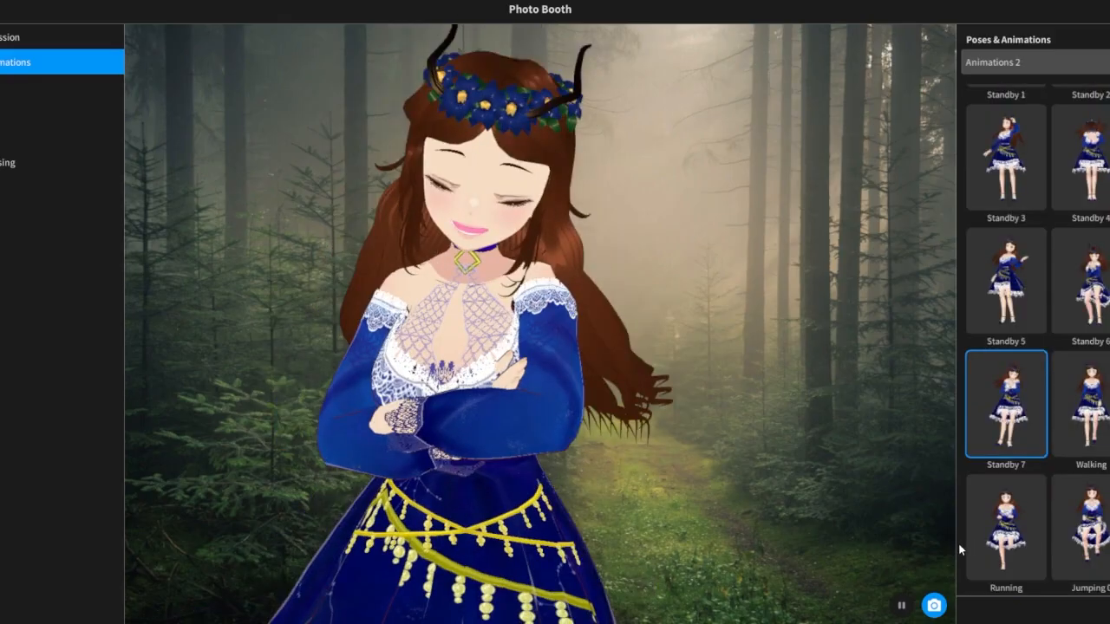
{"action": "left_click", "coordinate": [902, 607]}
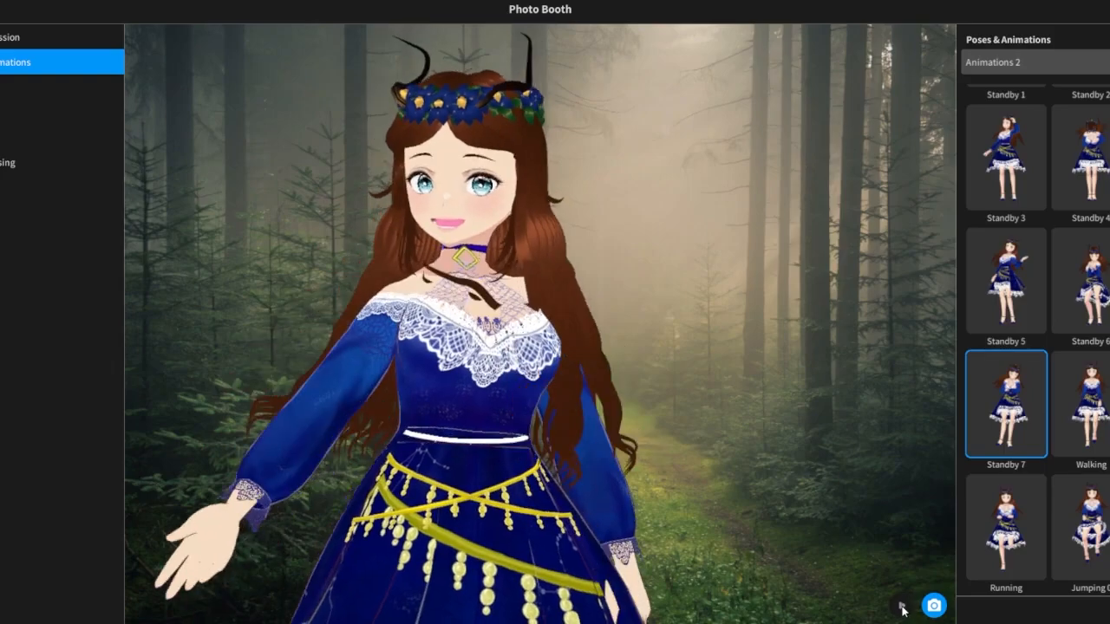
{"action": "left_click", "coordinate": [902, 607]}
Apply the Walking animation from Animations 2 and pause it with the character facing forward.
{"action": "left_click", "coordinate": [1072, 408]}
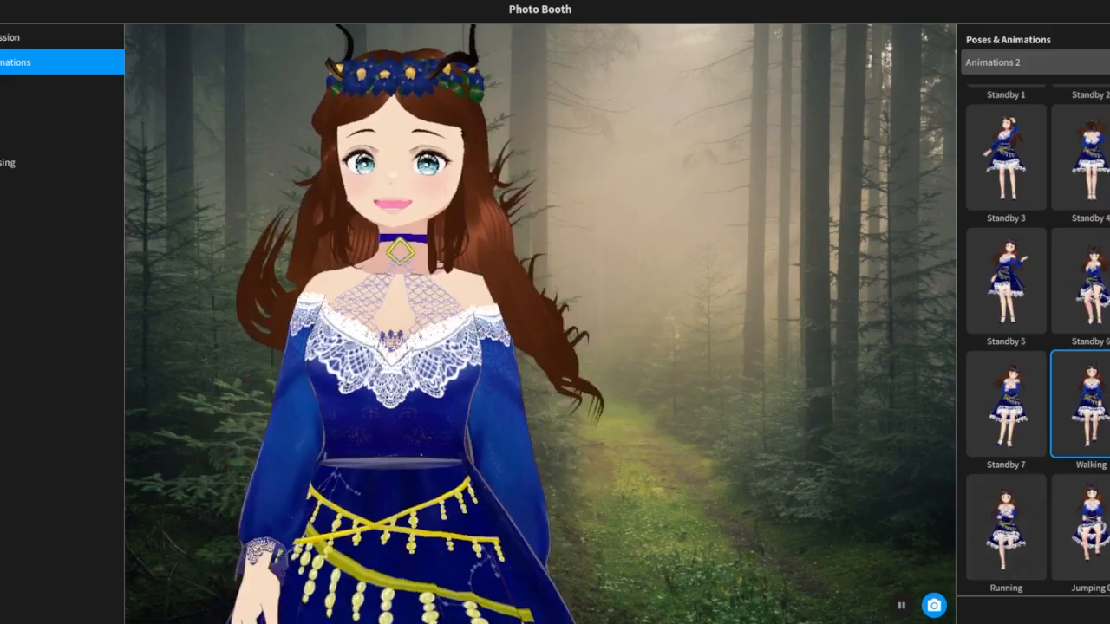
{"action": "left_click", "coordinate": [902, 607]}
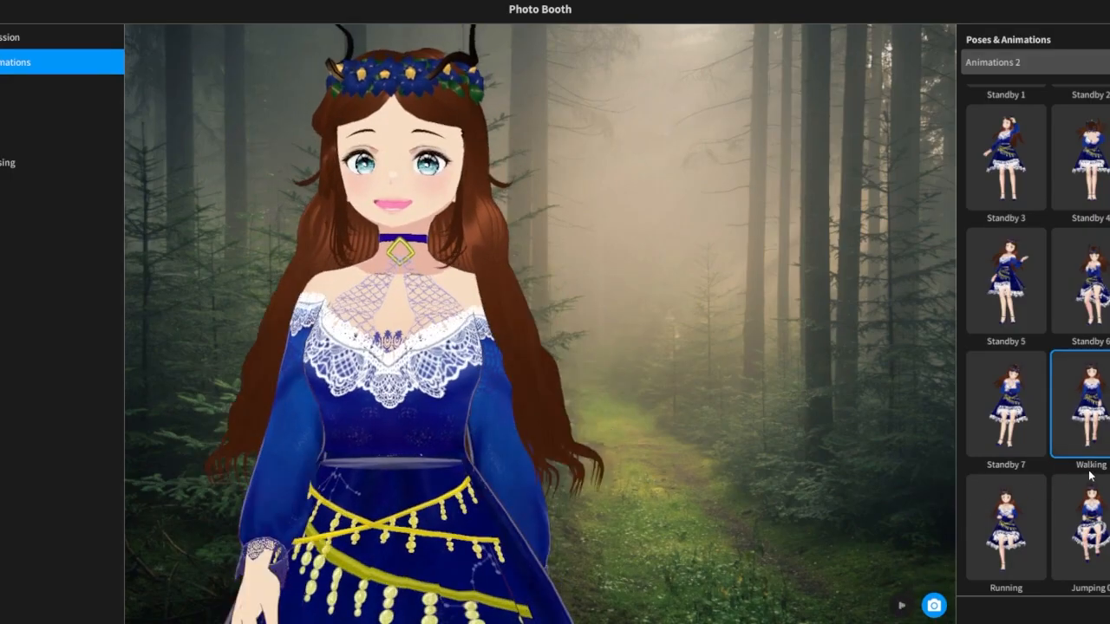
{"action": "scroll", "coordinate": [1054, 503], "scroll_direction": "down", "scroll_amount": 1}
{"action": "scroll", "coordinate": [1050, 503], "scroll_direction": "down", "scroll_amount": 1}
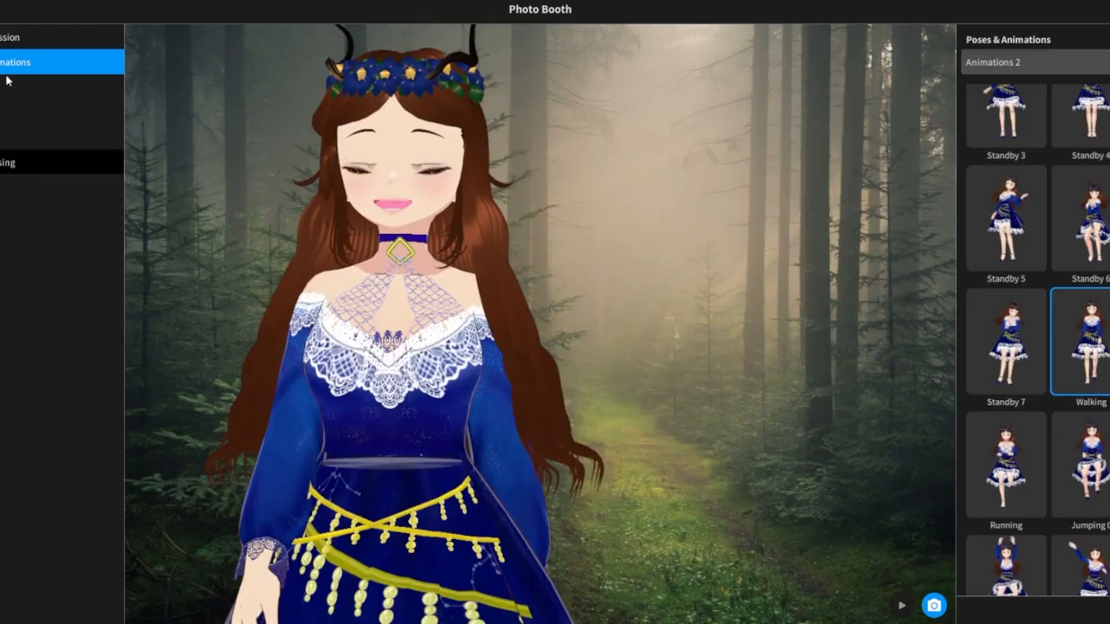
Reduce the base expression's Smiling value to almost nothing and lower the eyebrows' Smiling value.
{"action": "left_click", "coordinate": [13, 39]}
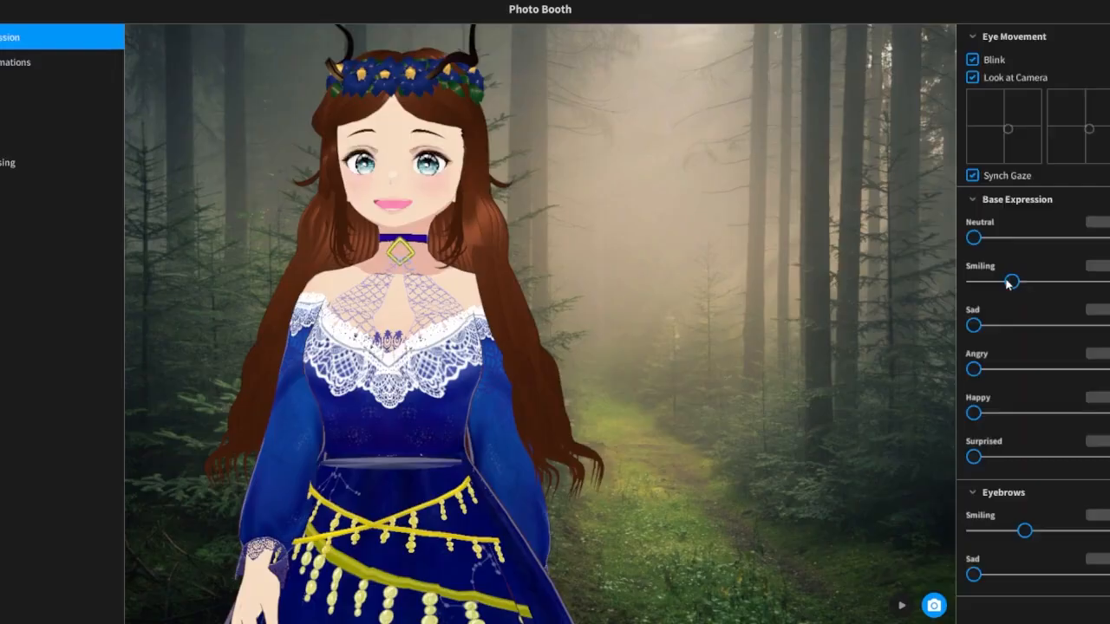
{"action": "left_click", "coordinate": [966, 282]}
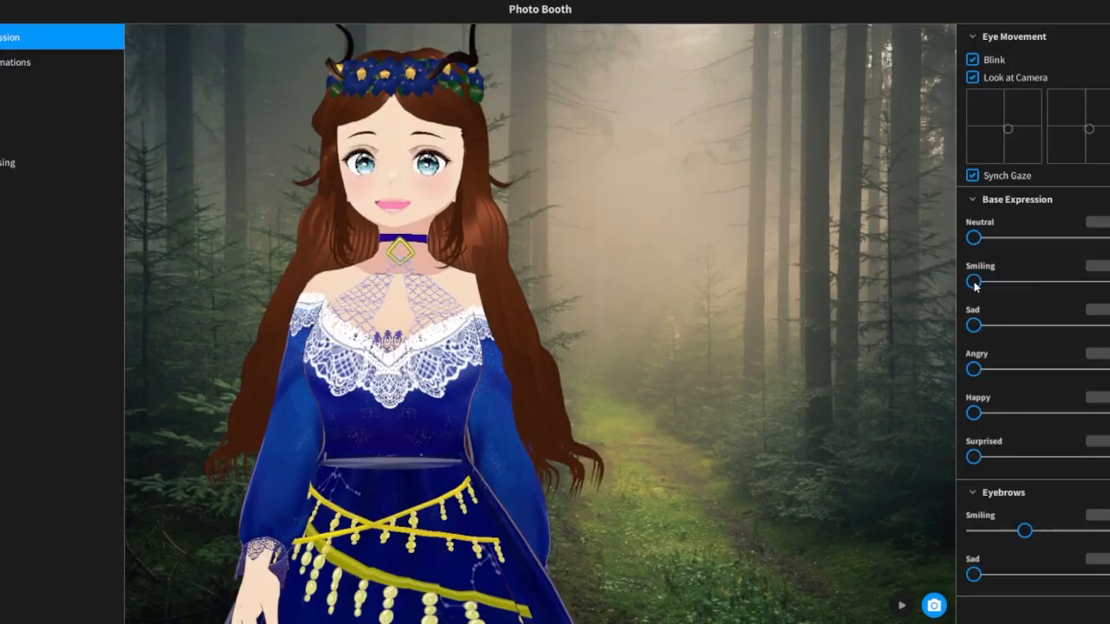
{"action": "left_click_drag", "start_coordinate": [974, 282], "coordinate": [979, 285]}
{"action": "scroll", "coordinate": [1059, 505], "scroll_direction": "down", "scroll_amount": 4}
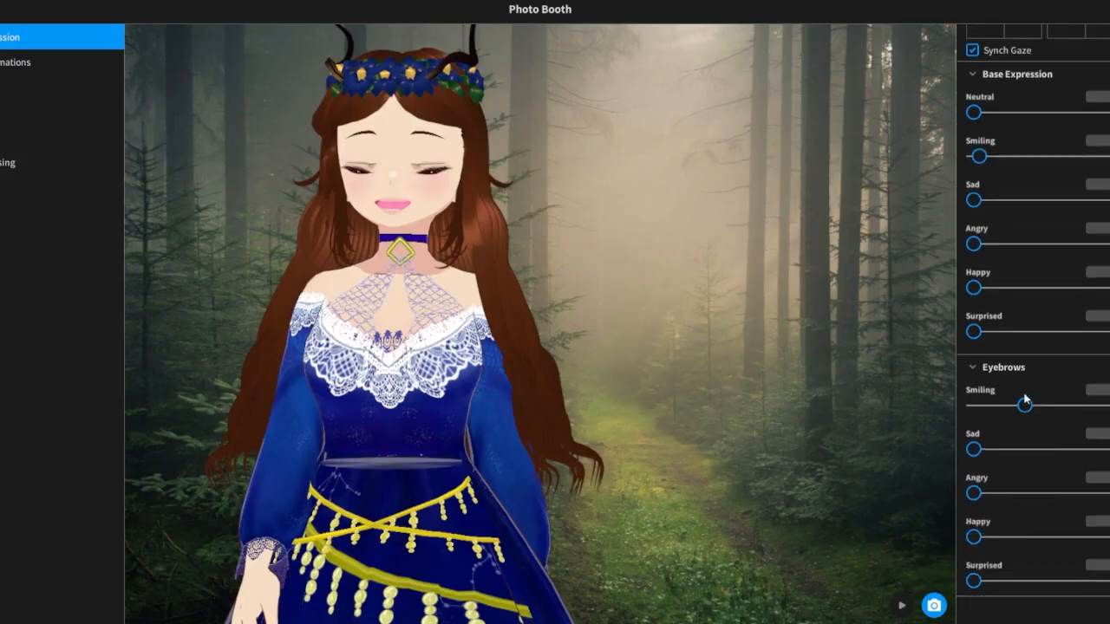
{"action": "left_click_drag", "start_coordinate": [1021, 405], "coordinate": [996, 405]}
Soften the mouth by lowering its Happy and Smiling values, and try the A and E shapes, returning both to zero.
{"action": "scroll", "coordinate": [1037, 507], "scroll_direction": "down", "scroll_amount": 5}
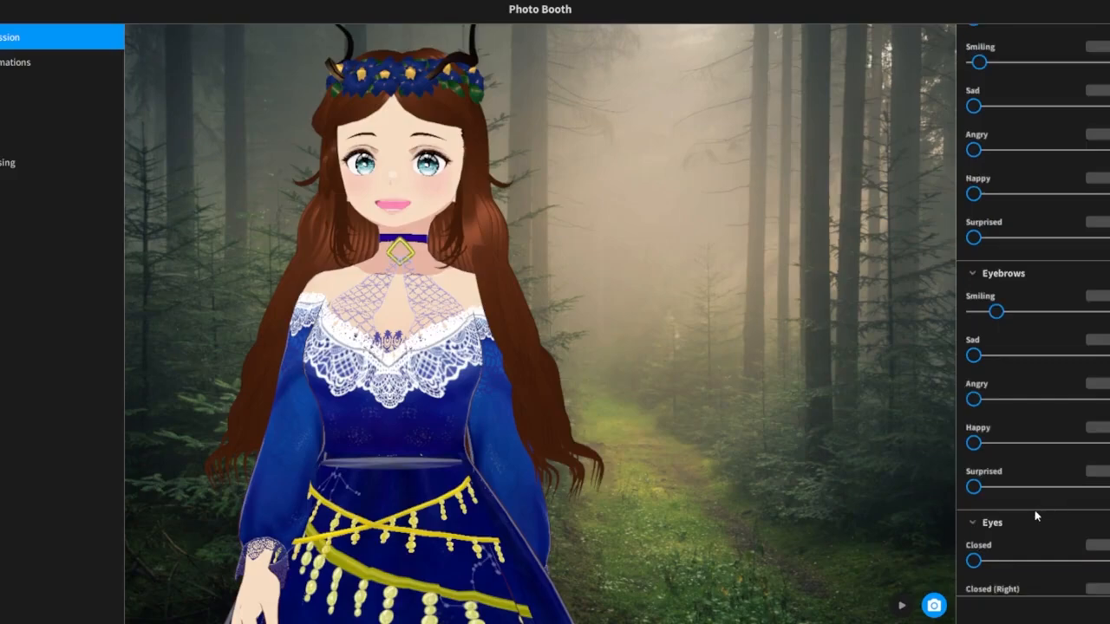
{"action": "scroll", "coordinate": [1035, 516], "scroll_direction": "down", "scroll_amount": 6}
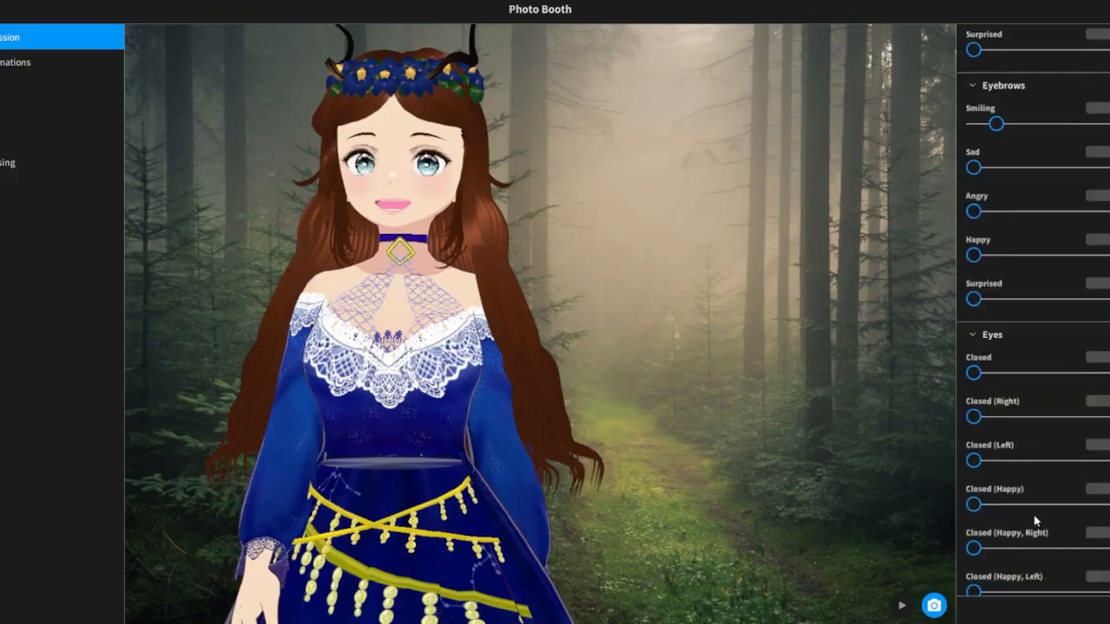
{"action": "scroll", "coordinate": [1032, 543], "scroll_direction": "down", "scroll_amount": 8}
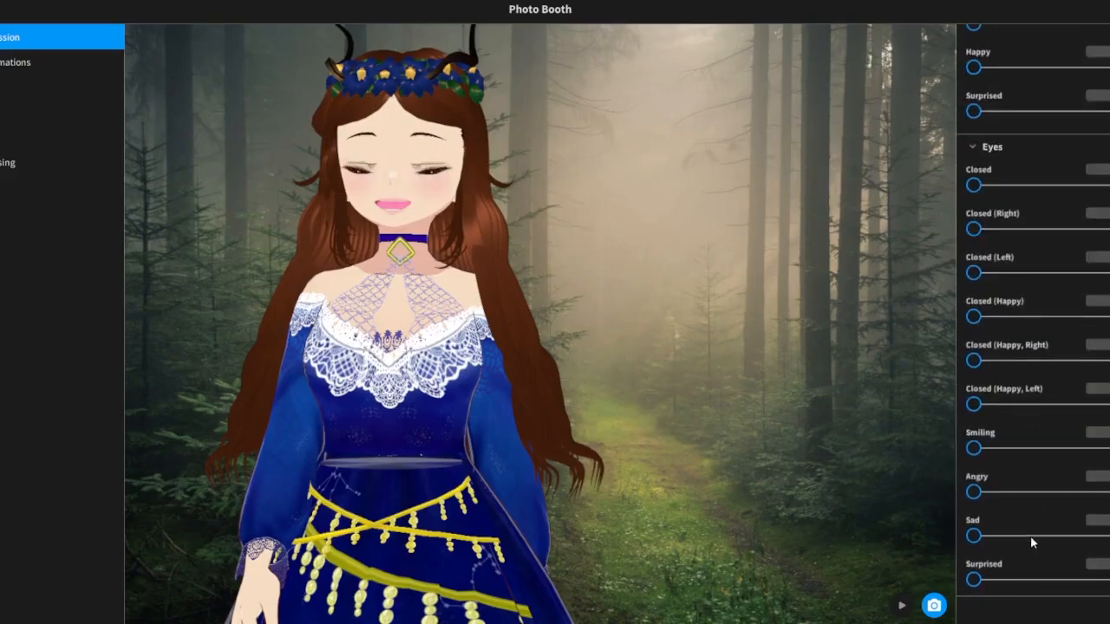
{"action": "scroll", "coordinate": [1031, 543], "scroll_direction": "down", "scroll_amount": 3}
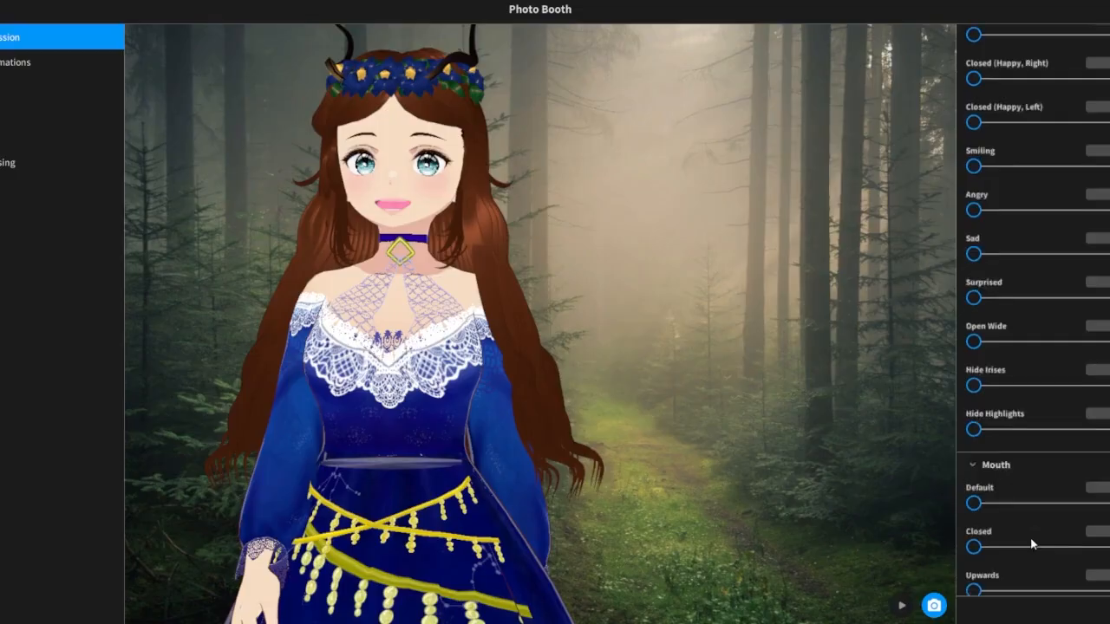
{"action": "scroll", "coordinate": [1032, 545], "scroll_direction": "down", "scroll_amount": 4}
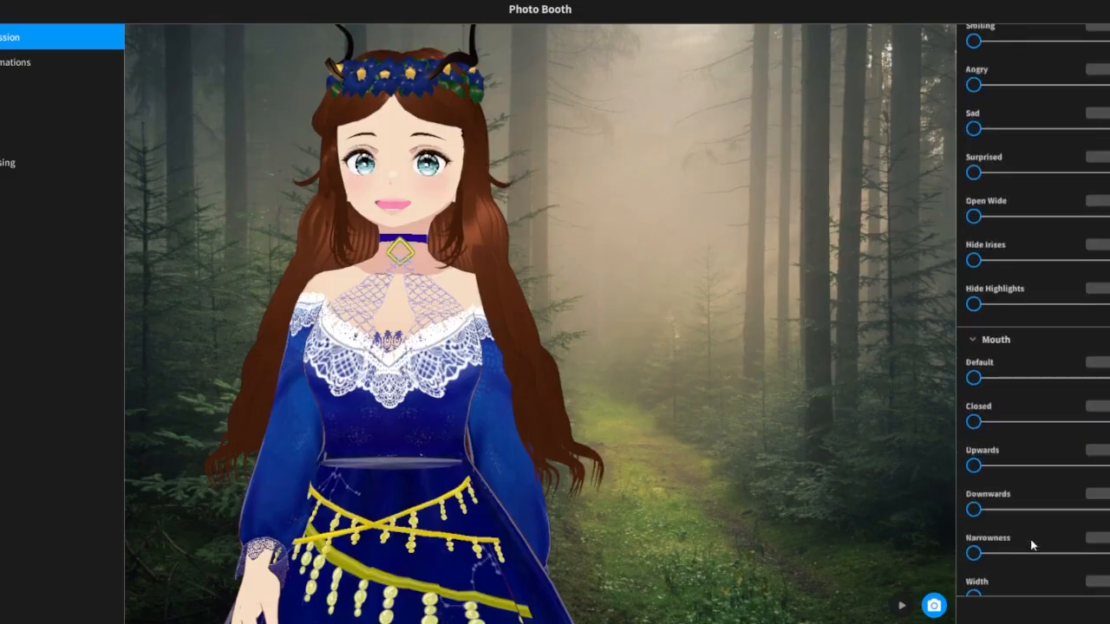
{"action": "scroll", "coordinate": [1032, 545], "scroll_direction": "down", "scroll_amount": 2}
{"action": "scroll", "coordinate": [1032, 545], "scroll_direction": "down", "scroll_amount": 2}
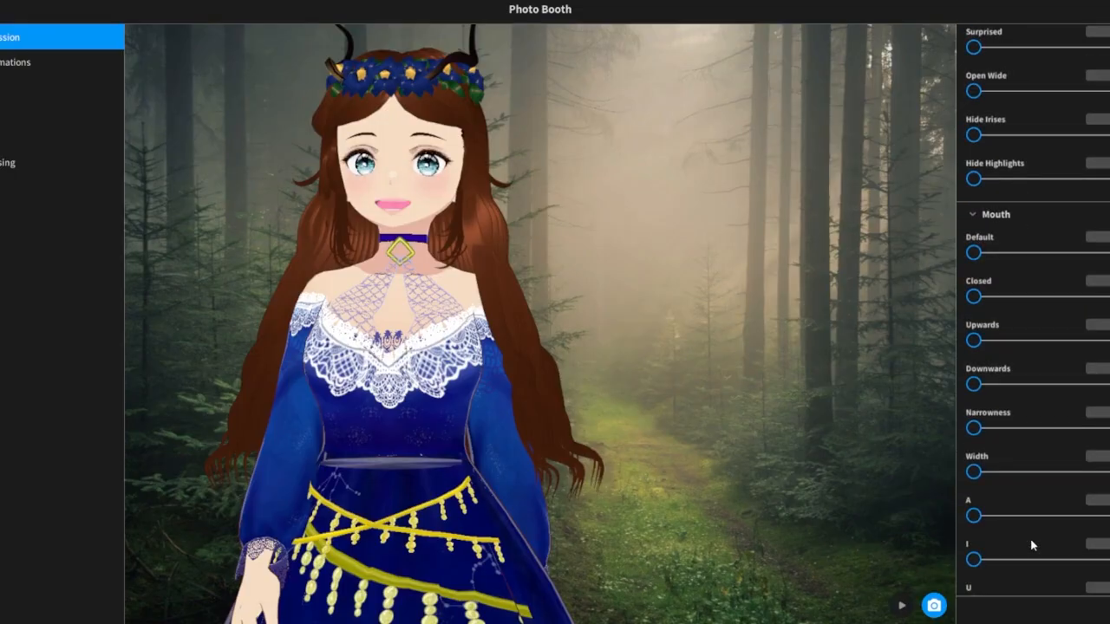
{"action": "scroll", "coordinate": [1032, 544], "scroll_direction": "down", "scroll_amount": 3}
{"action": "scroll", "coordinate": [1032, 546], "scroll_direction": "down", "scroll_amount": 2}
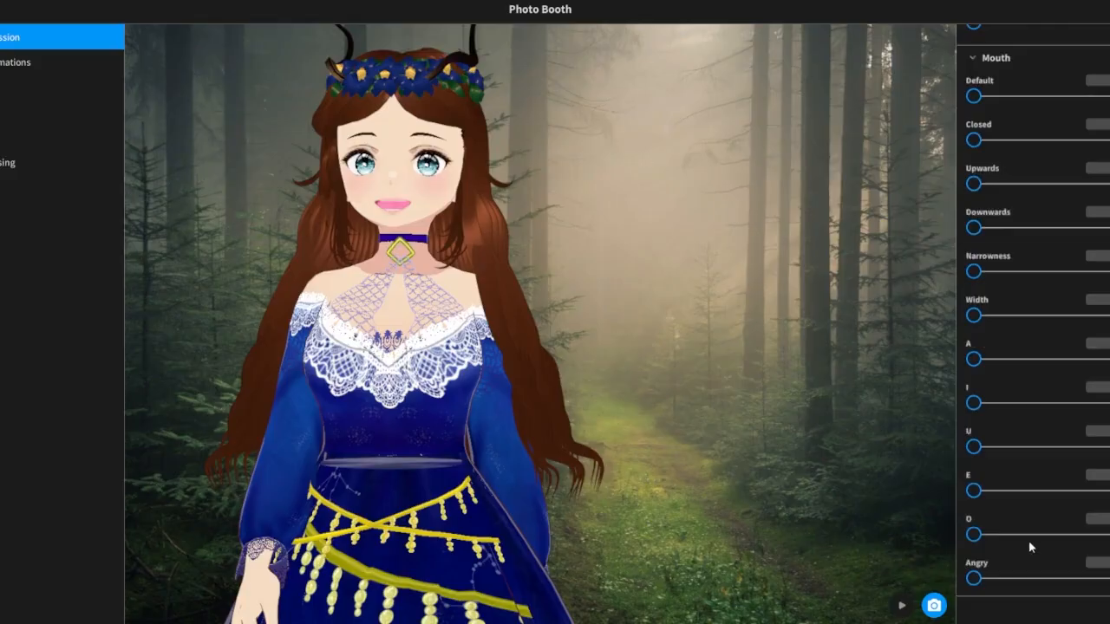
{"action": "scroll", "coordinate": [1032, 547], "scroll_direction": "down", "scroll_amount": 3}
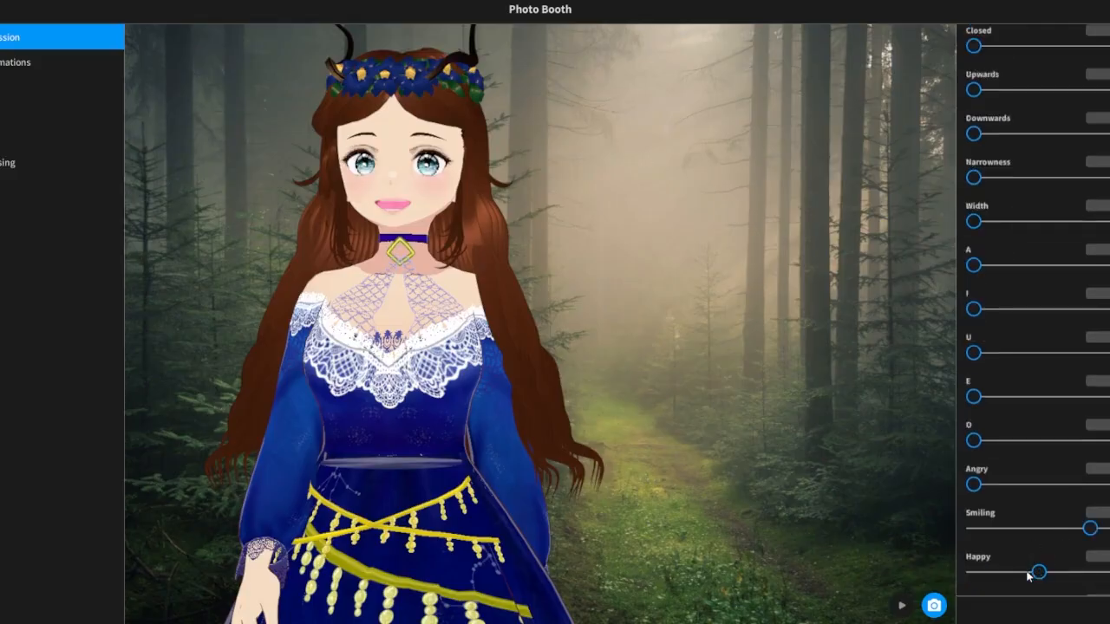
{"action": "mouse_move", "coordinate": [997, 578]}
{"action": "left_mouse_down"}
{"action": "mouse_move", "coordinate": [974, 579]}
{"action": "mouse_move", "coordinate": [995, 587]}
{"action": "left_mouse_up"}
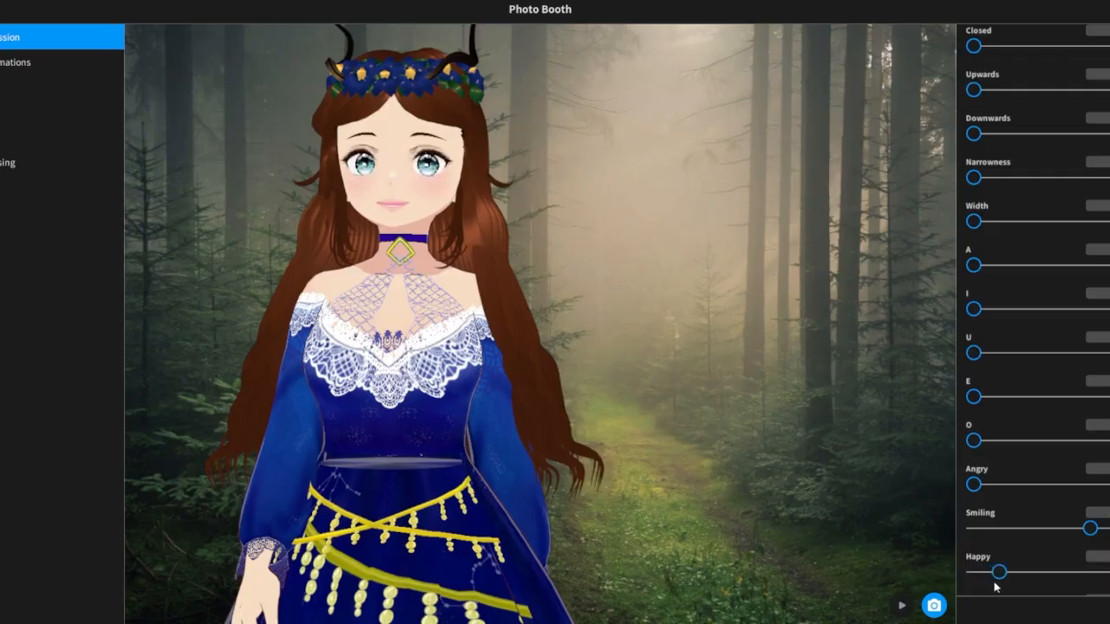
{"action": "left_click_drag", "start_coordinate": [1090, 529], "coordinate": [980, 547]}
{"action": "left_click", "coordinate": [1018, 546]}
{"action": "left_click_drag", "start_coordinate": [975, 266], "coordinate": [944, 270]}
{"action": "left_click_drag", "start_coordinate": [1015, 396], "coordinate": [945, 379]}
Try the Teeth Shrink and Teeth Shrink (Lower) values and return both to zero.
{"action": "scroll", "coordinate": [1018, 495], "scroll_direction": "down", "scroll_amount": 5}
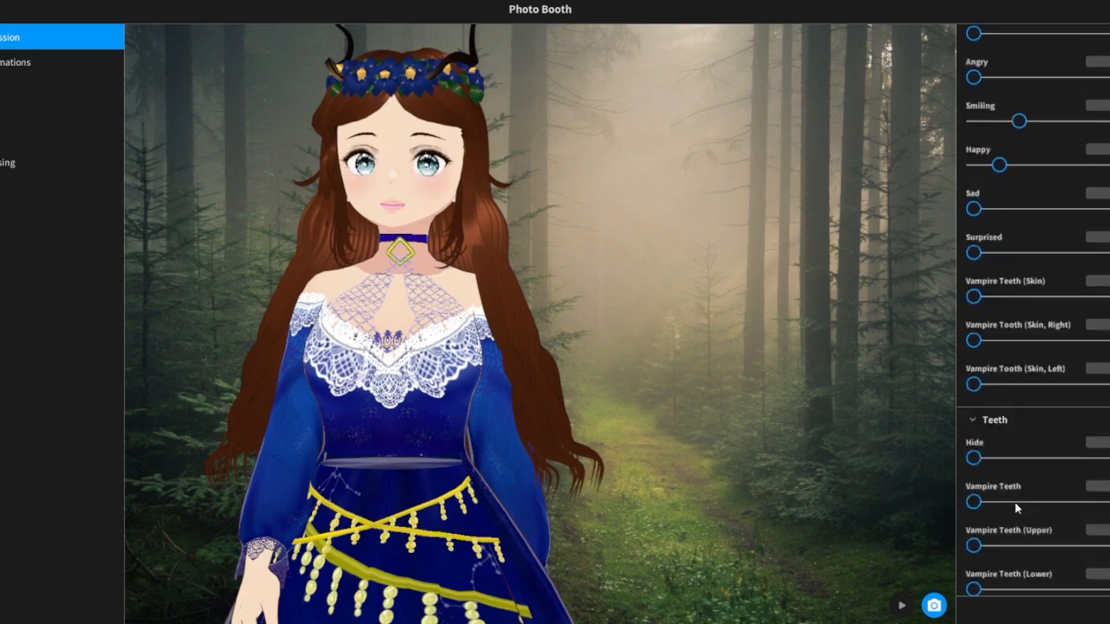
{"action": "scroll", "coordinate": [1016, 510], "scroll_direction": "down", "scroll_amount": 2}
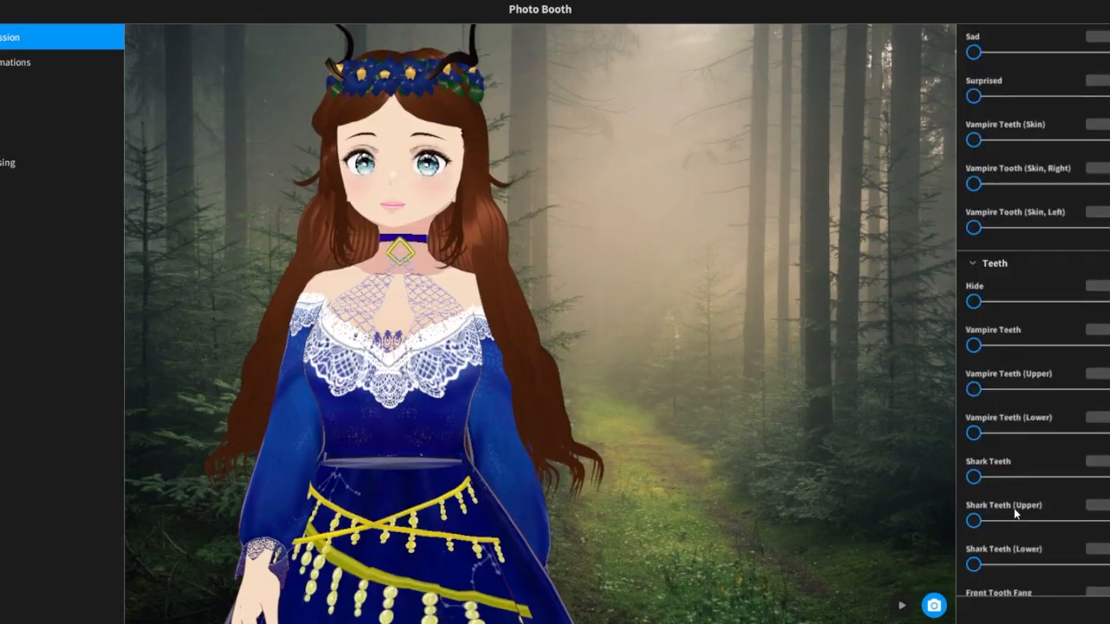
{"action": "scroll", "coordinate": [1013, 508], "scroll_direction": "down", "scroll_amount": 2}
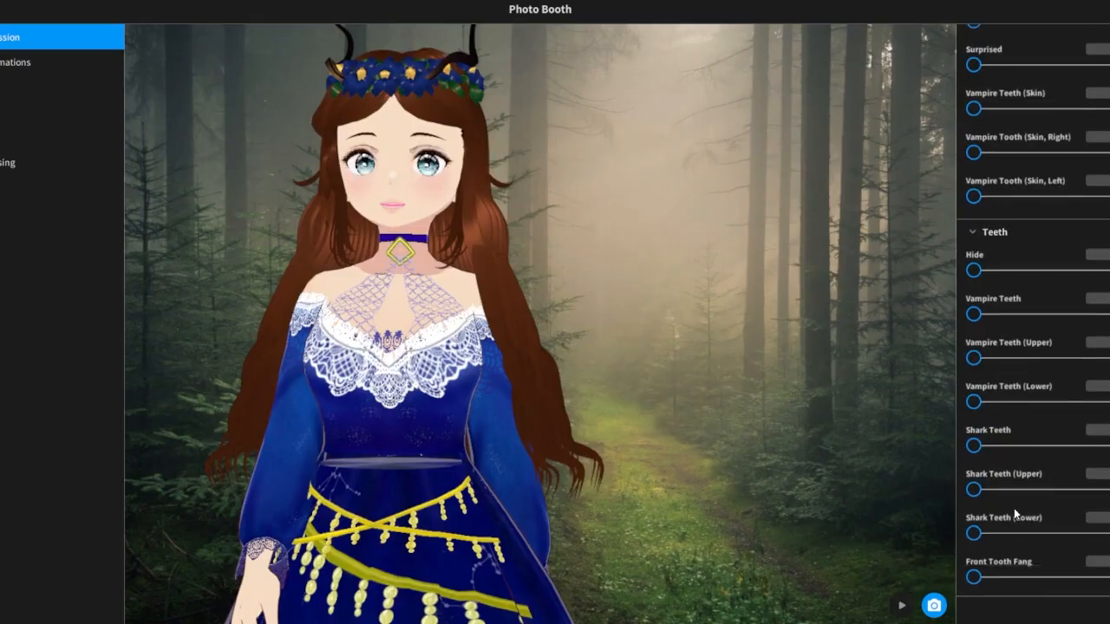
{"action": "scroll", "coordinate": [1014, 508], "scroll_direction": "down", "scroll_amount": 4}
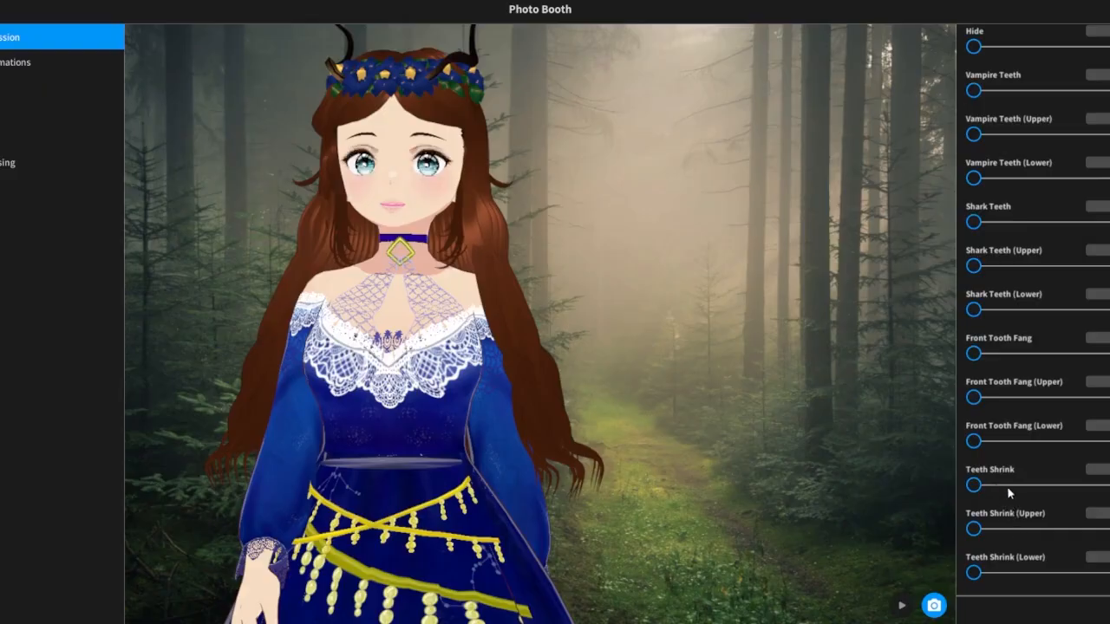
{"action": "left_click_drag", "start_coordinate": [1006, 487], "coordinate": [1026, 501]}
{"action": "left_click_drag", "start_coordinate": [959, 485], "coordinate": [919, 482]}
{"action": "left_click_drag", "start_coordinate": [974, 573], "coordinate": [1016, 573]}
{"action": "left_click_drag", "start_coordinate": [913, 553], "coordinate": [886, 556]}
Return to the poses and animations, apply the Running animation from Animations 2 and resume its playback.
{"action": "left_click", "coordinate": [14, 65]}
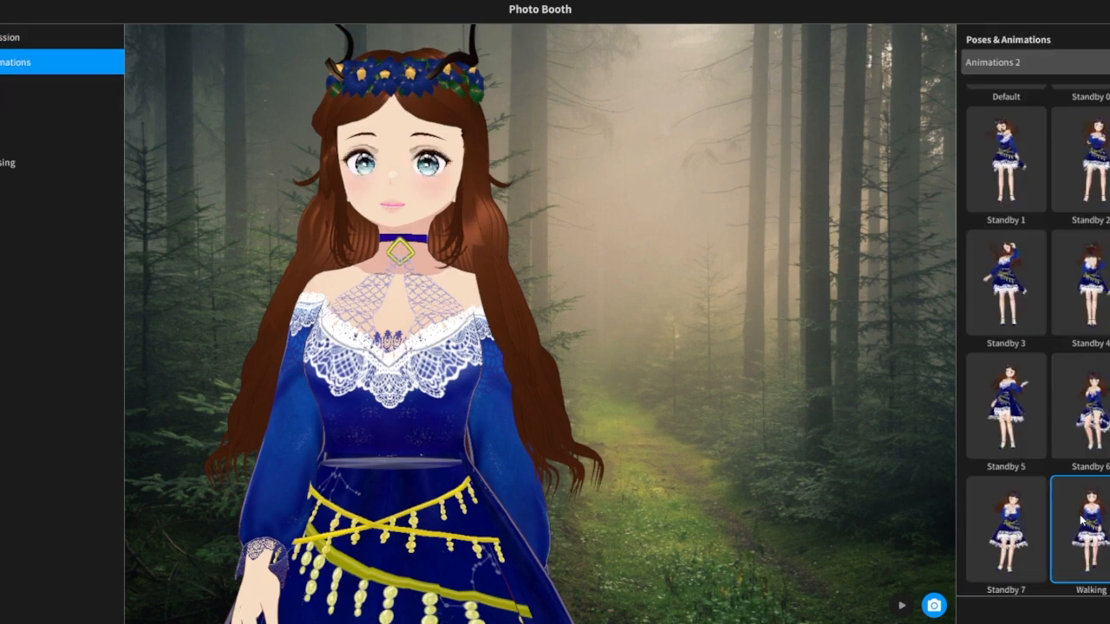
{"action": "scroll", "coordinate": [1078, 521], "scroll_direction": "down", "scroll_amount": 1}
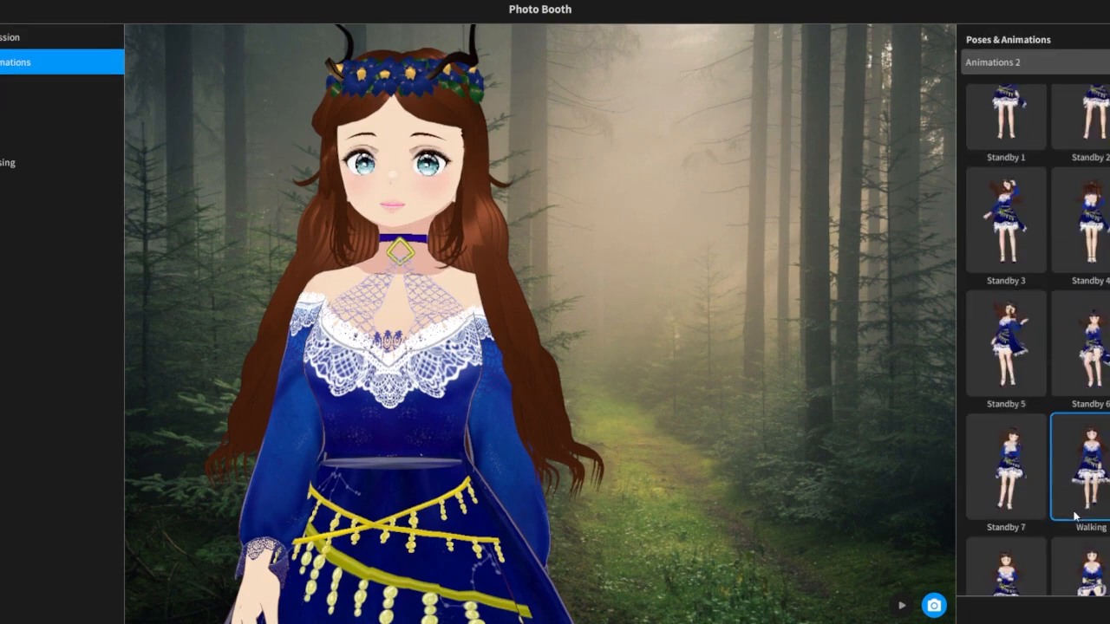
{"action": "scroll", "coordinate": [1063, 529], "scroll_direction": "down", "scroll_amount": 1}
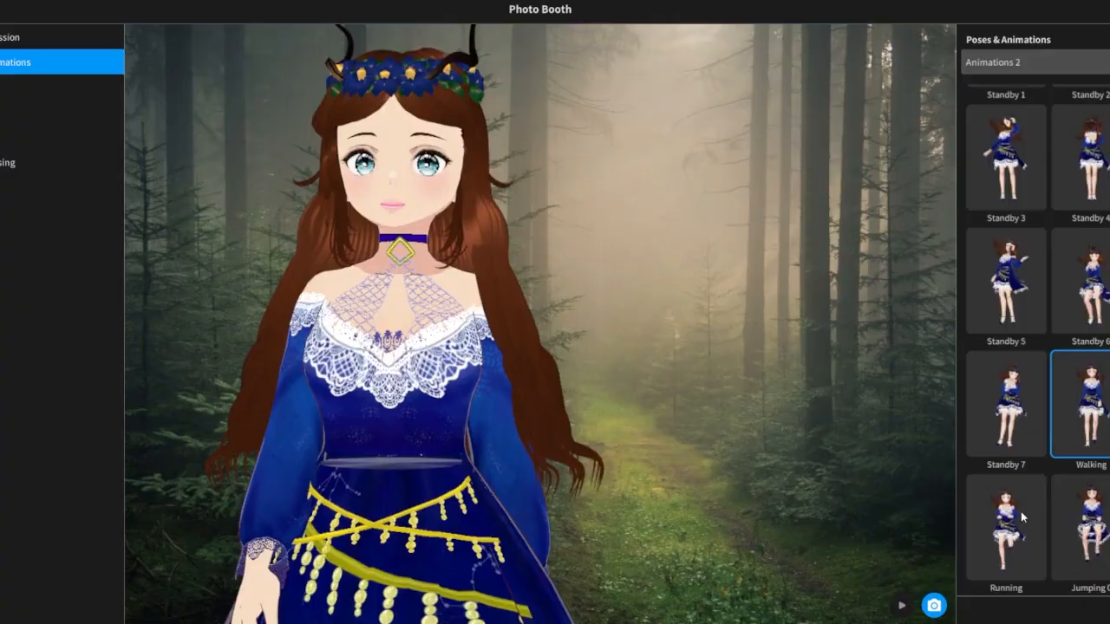
{"action": "left_click", "coordinate": [1022, 518]}
{"action": "left_click", "coordinate": [902, 608]}
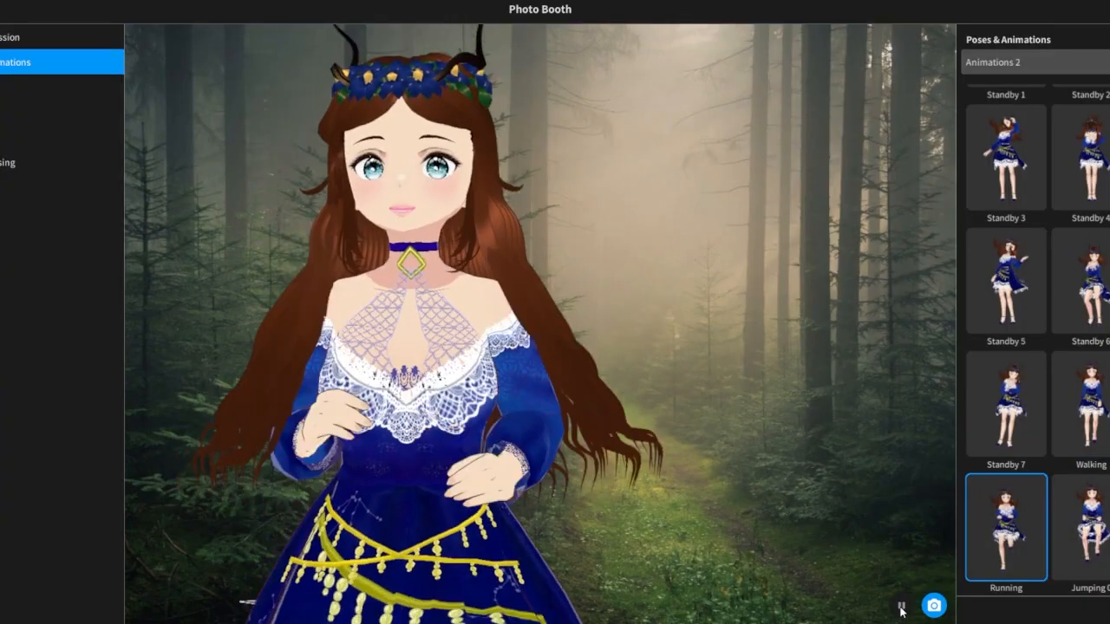
Try the Jumping 0 and Jumping 1 animations on the character.
{"action": "left_click", "coordinate": [1095, 536]}
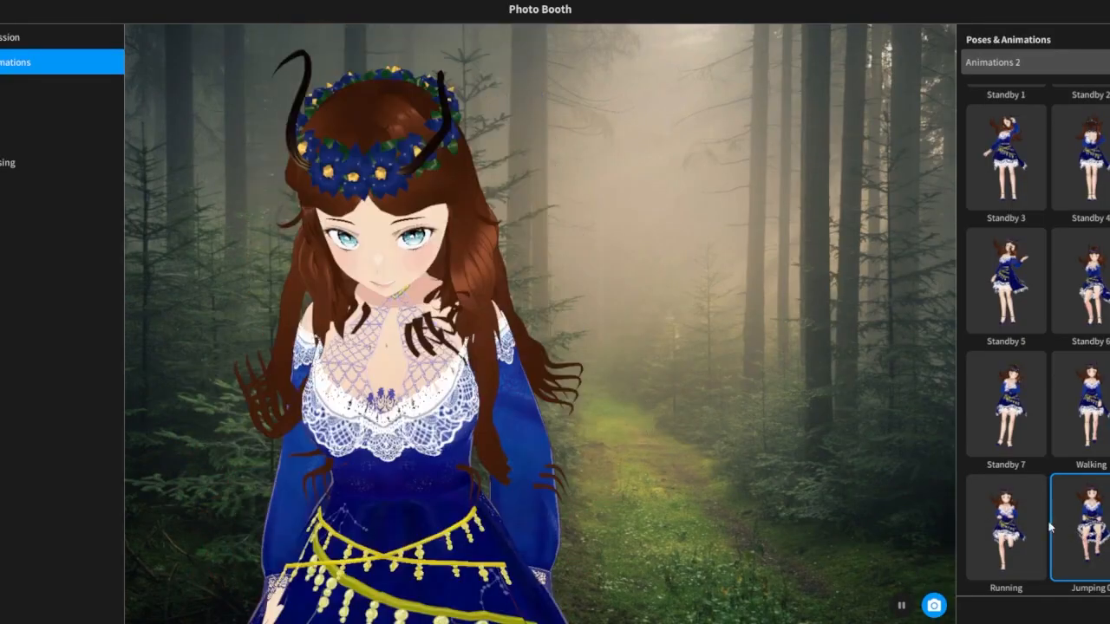
{"action": "scroll", "coordinate": [1039, 516], "scroll_direction": "down", "scroll_amount": 1}
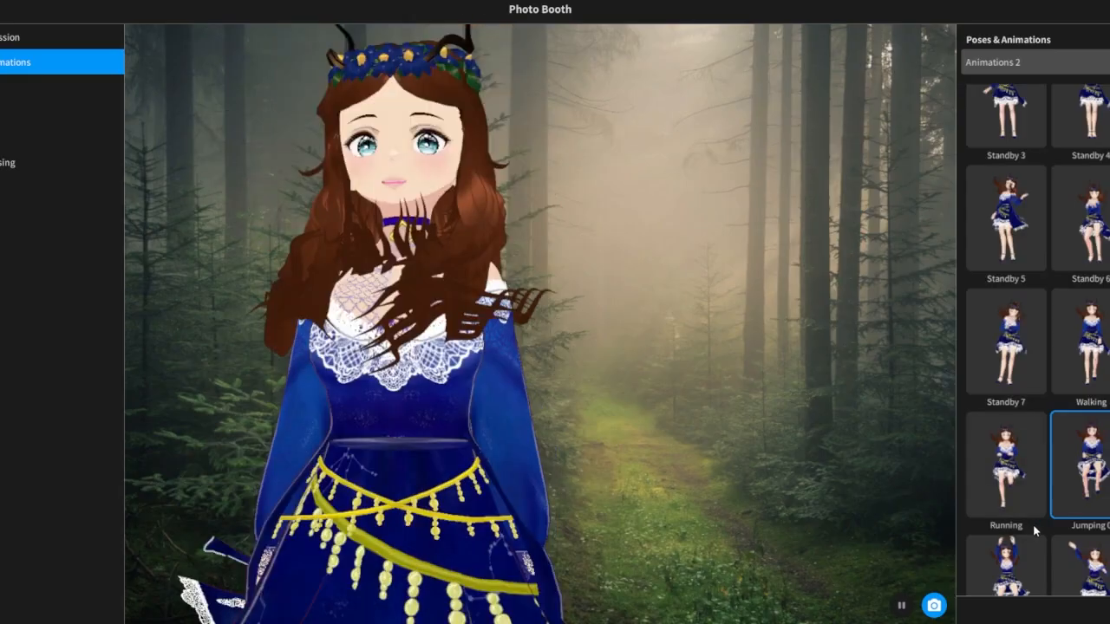
{"action": "left_click", "coordinate": [1011, 543]}
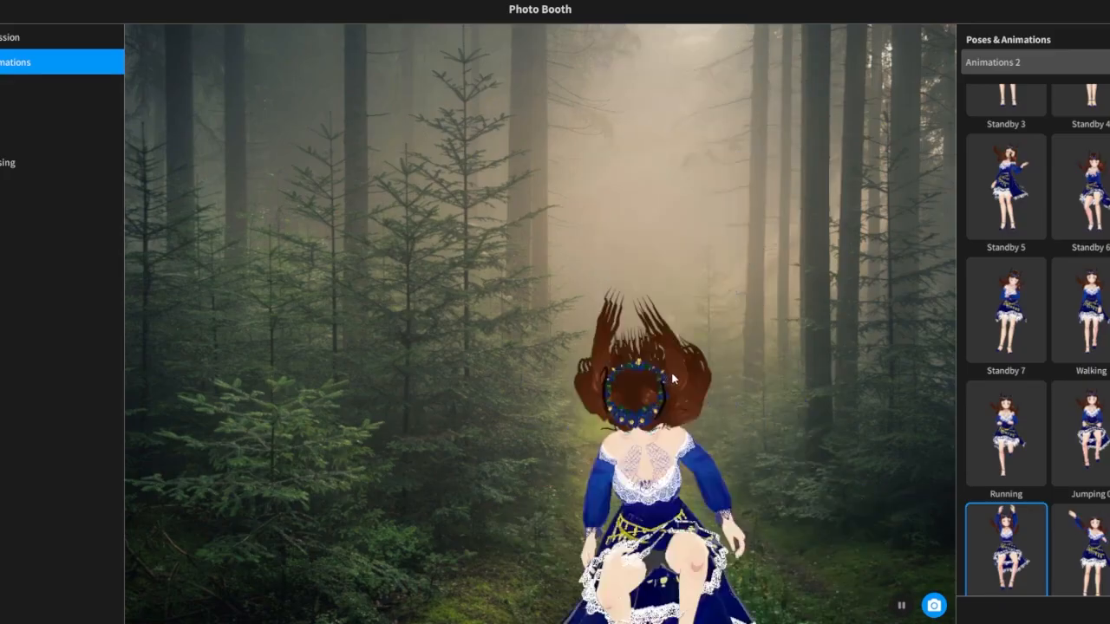
Try the Greeting 0, Greeting 1 and Greeting 2 animations on the character.
{"action": "left_click", "coordinate": [1085, 523]}
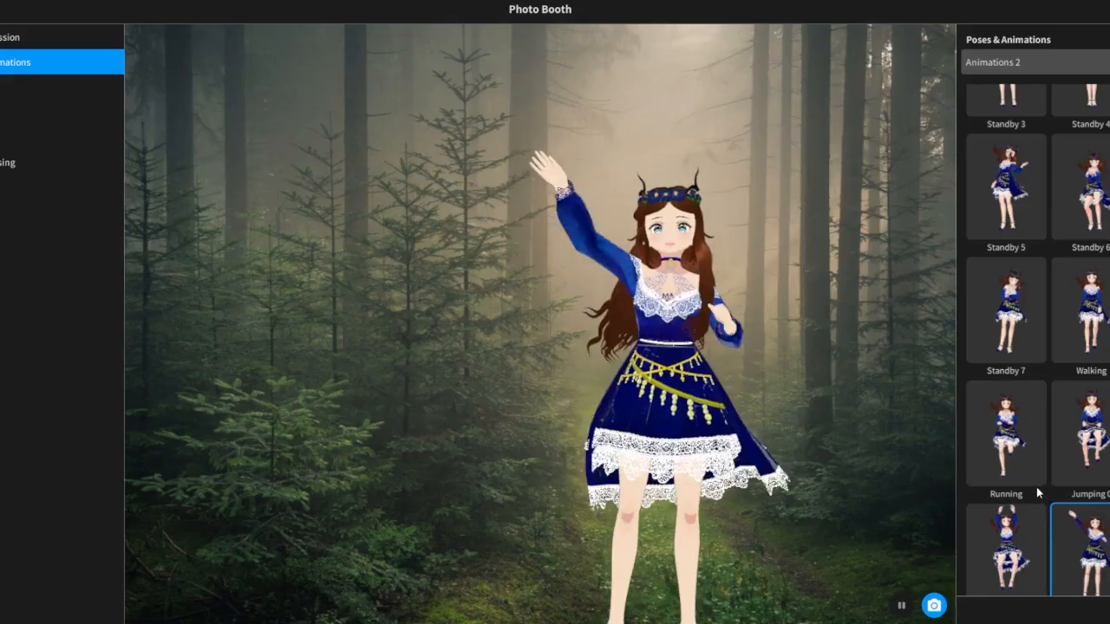
{"action": "scroll", "coordinate": [1036, 488], "scroll_direction": "down", "scroll_amount": 1}
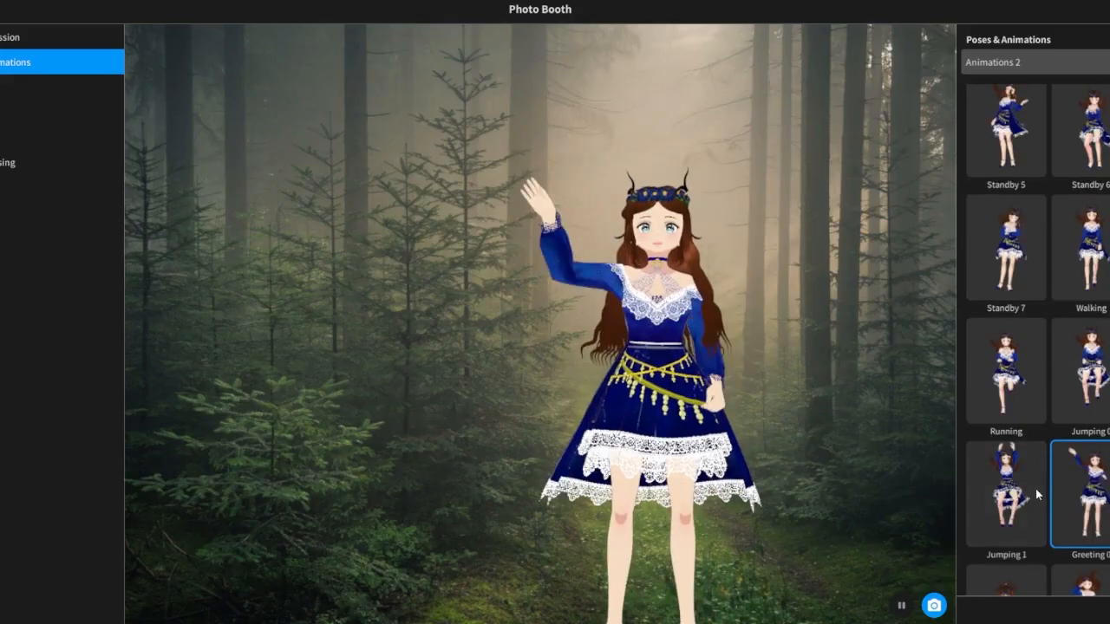
{"action": "scroll", "coordinate": [1036, 489], "scroll_direction": "down", "scroll_amount": 3}
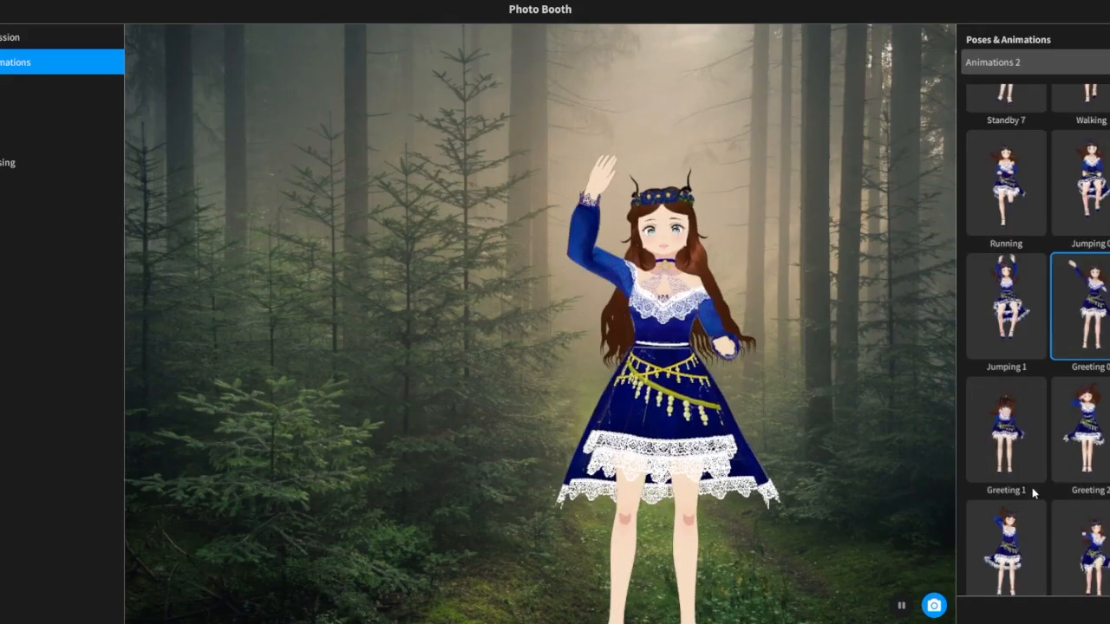
{"action": "left_click", "coordinate": [1016, 419]}
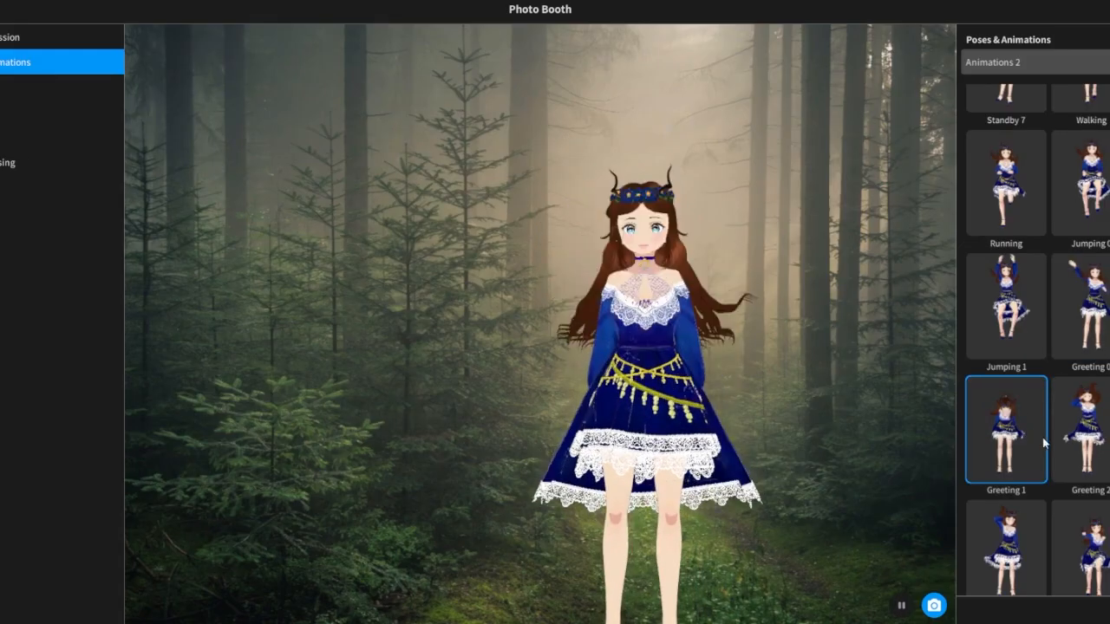
{"action": "left_click", "coordinate": [1072, 446]}
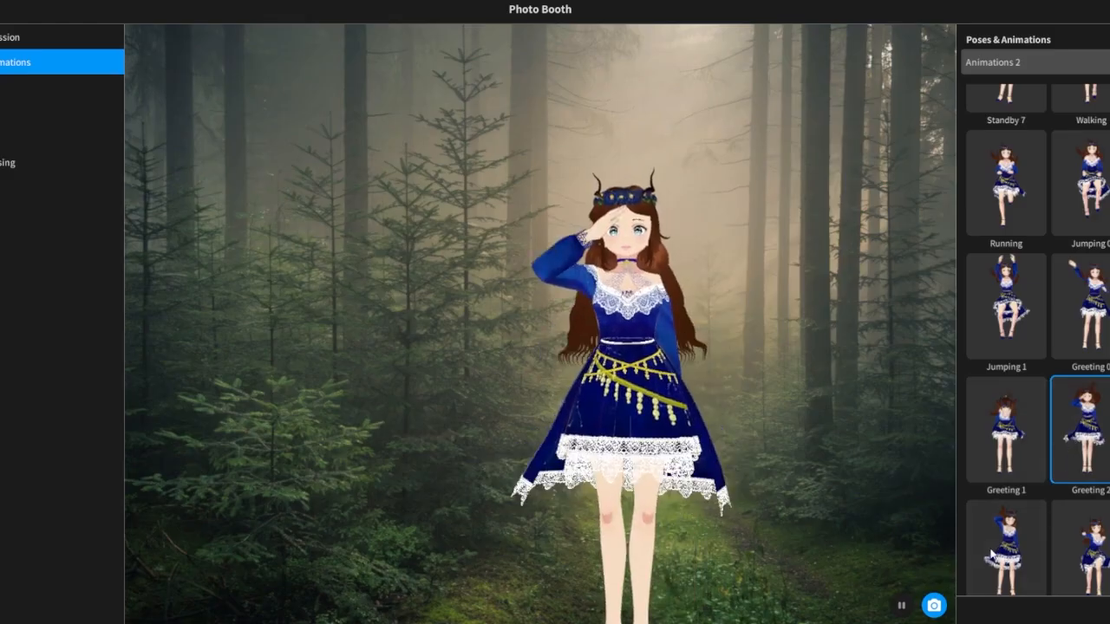
Try the Embarrassed and Punching animations on the character.
{"action": "left_click", "coordinate": [993, 553]}
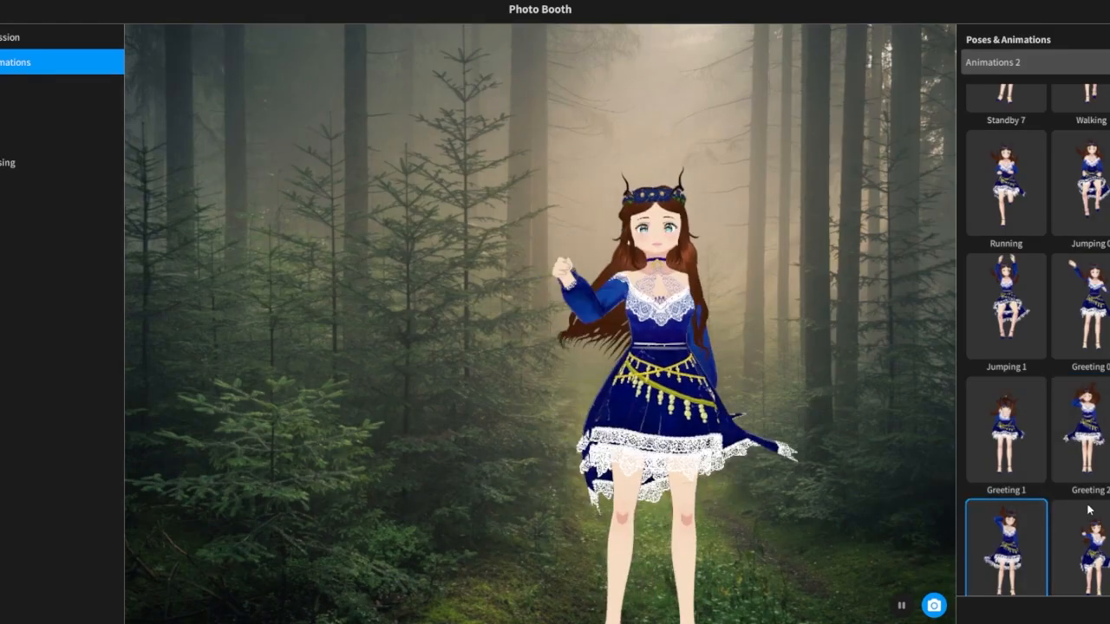
{"action": "scroll", "coordinate": [1090, 510], "scroll_direction": "down", "scroll_amount": 1}
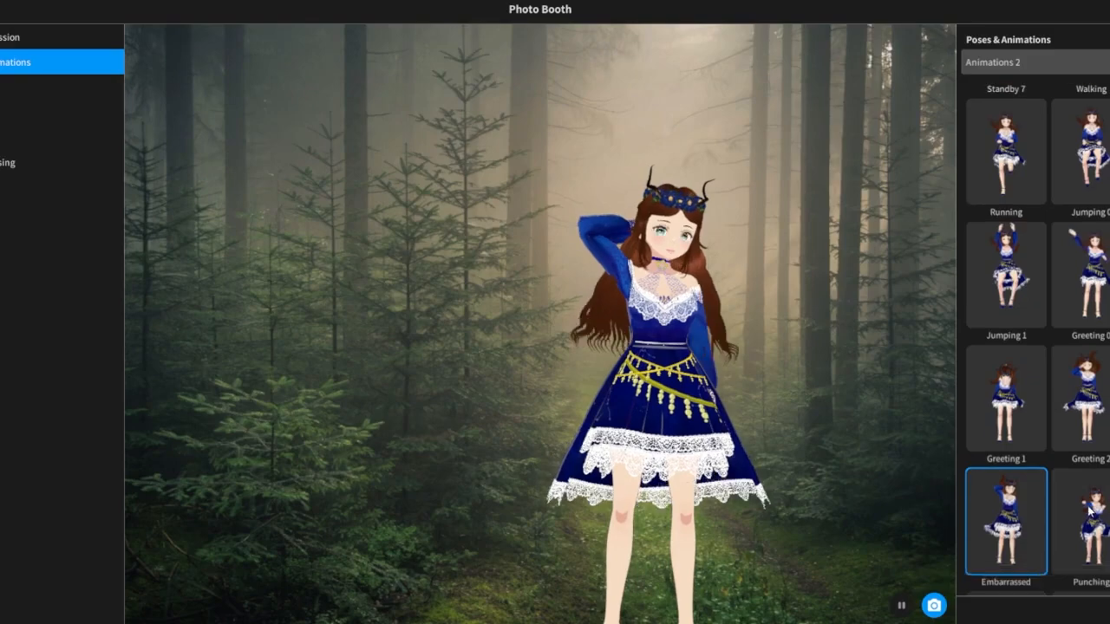
{"action": "scroll", "coordinate": [1090, 510], "scroll_direction": "down", "scroll_amount": 1}
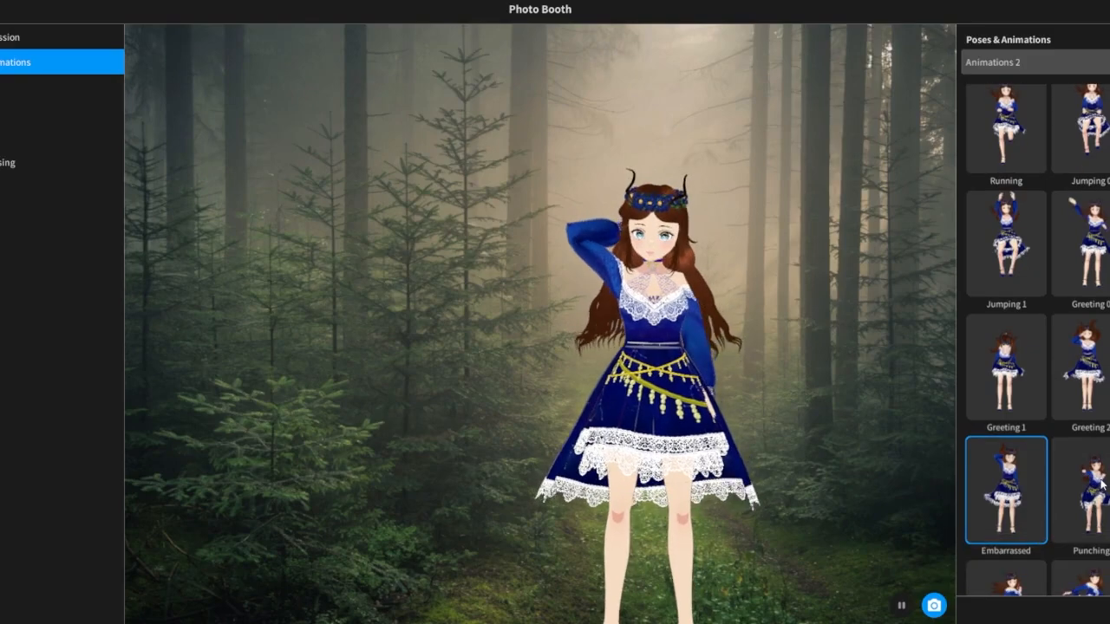
{"action": "left_click", "coordinate": [1098, 487]}
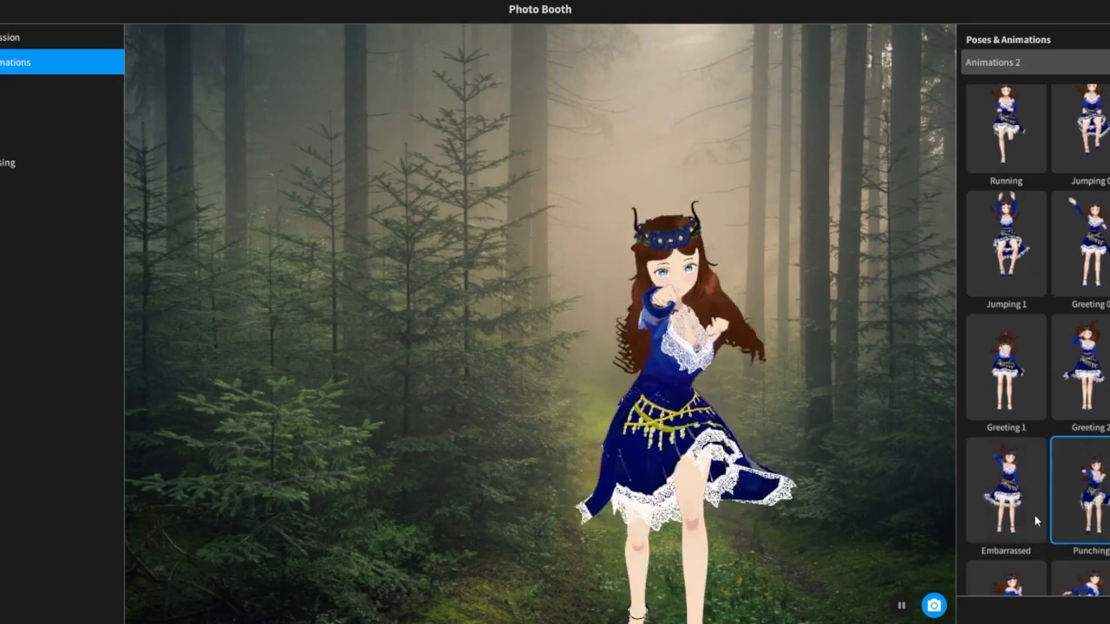
Try the Posing 0, Posing 1 and FingerGun animations further down the Animations 2 set.
{"action": "scroll", "coordinate": [1035, 515], "scroll_direction": "down", "scroll_amount": 4}
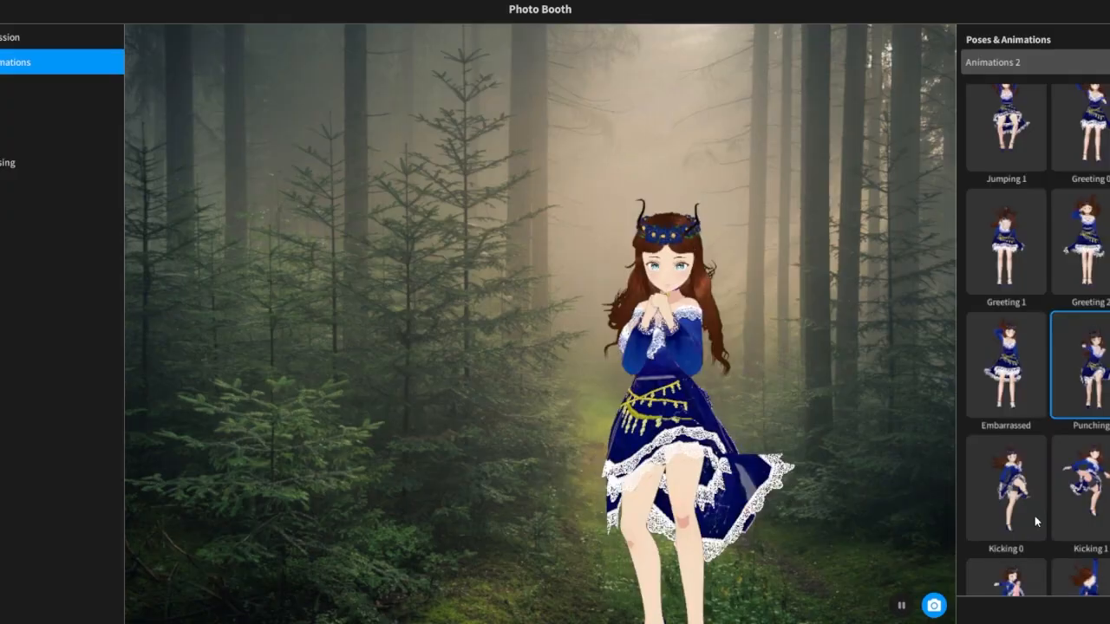
{"action": "scroll", "coordinate": [1035, 516], "scroll_direction": "down", "scroll_amount": 4}
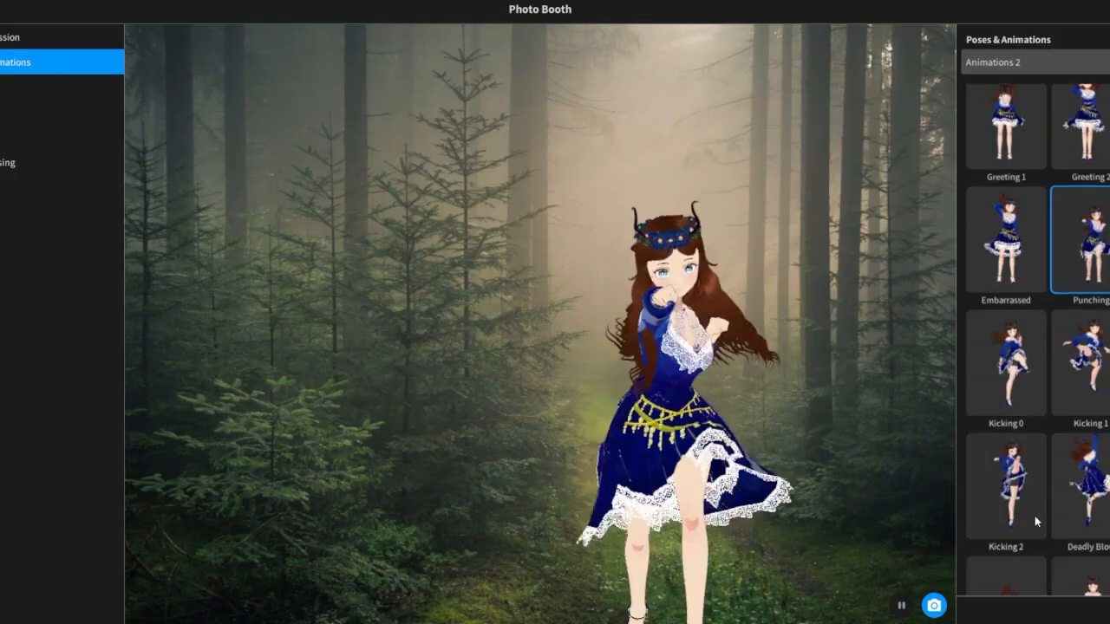
{"action": "scroll", "coordinate": [1034, 516], "scroll_direction": "down", "scroll_amount": 3}
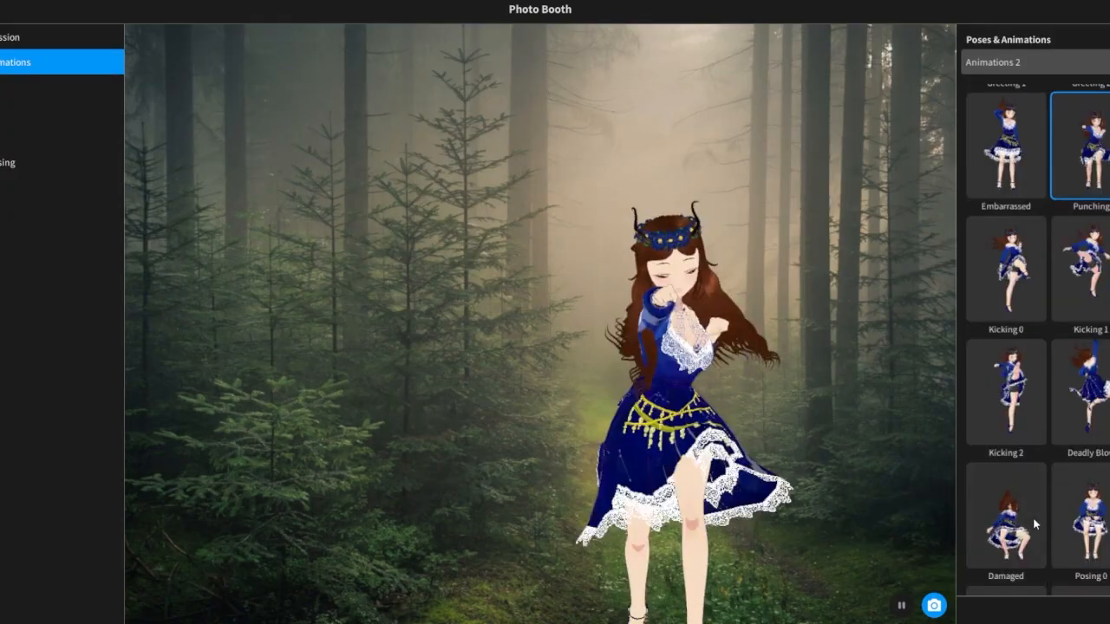
{"action": "scroll", "coordinate": [1033, 517], "scroll_direction": "down", "scroll_amount": 1}
{"action": "scroll", "coordinate": [1033, 517], "scroll_direction": "down", "scroll_amount": 1}
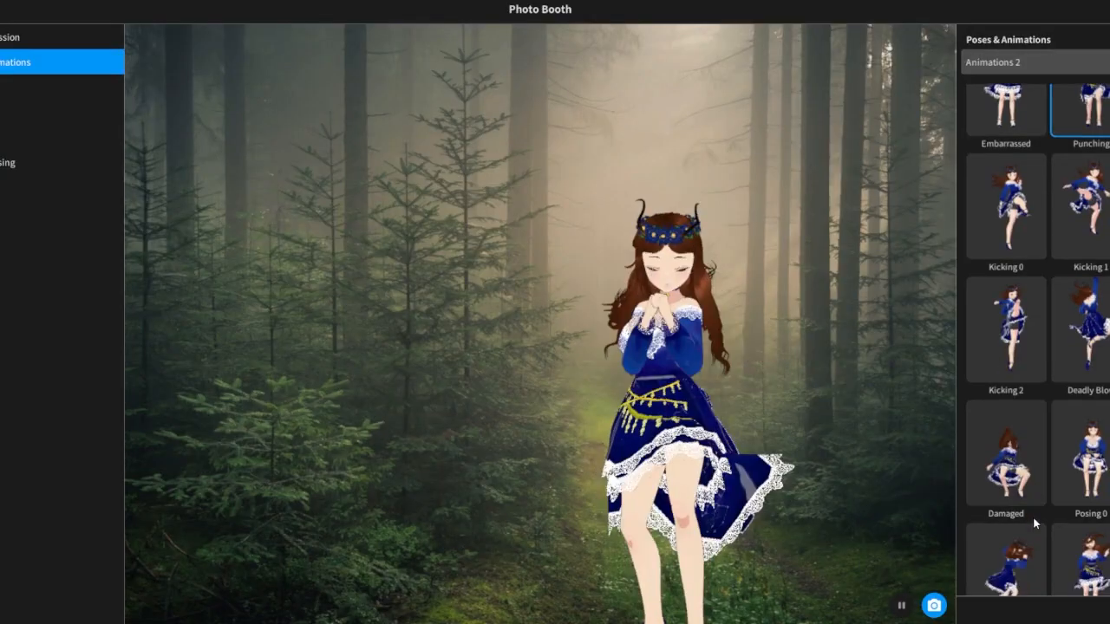
{"action": "scroll", "coordinate": [1033, 517], "scroll_direction": "down", "scroll_amount": 2}
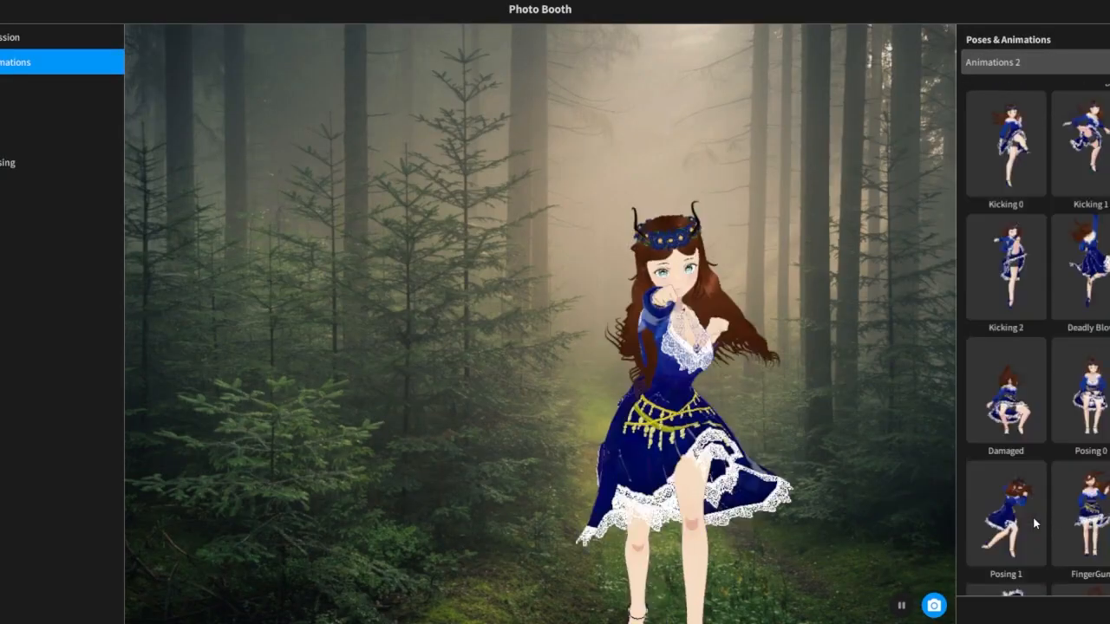
{"action": "left_click", "coordinate": [1086, 400]}
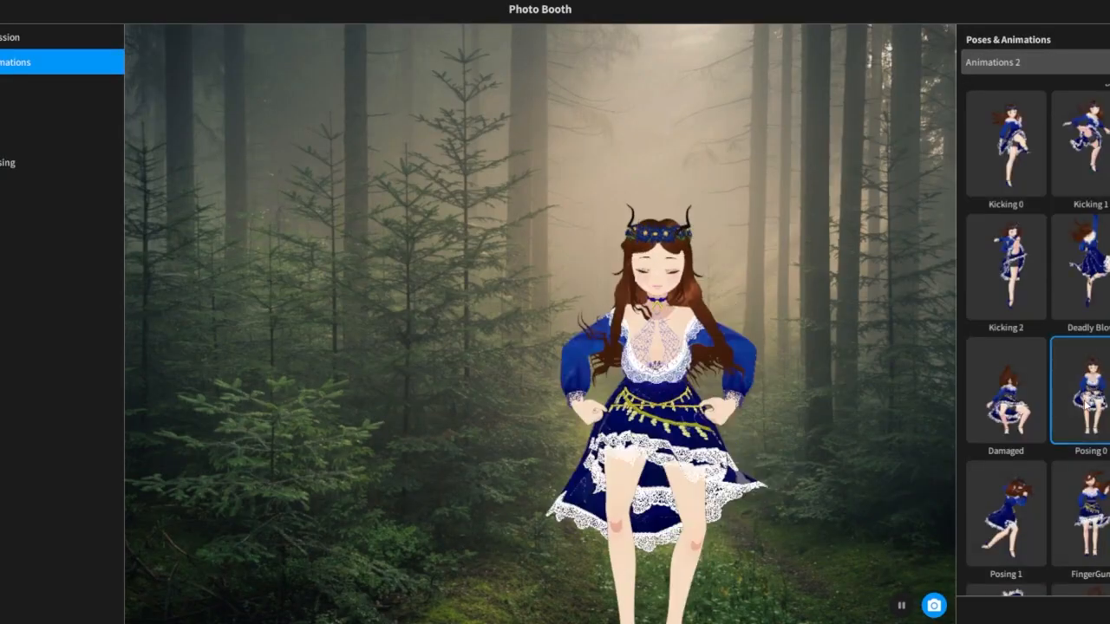
{"action": "left_click", "coordinate": [1006, 523]}
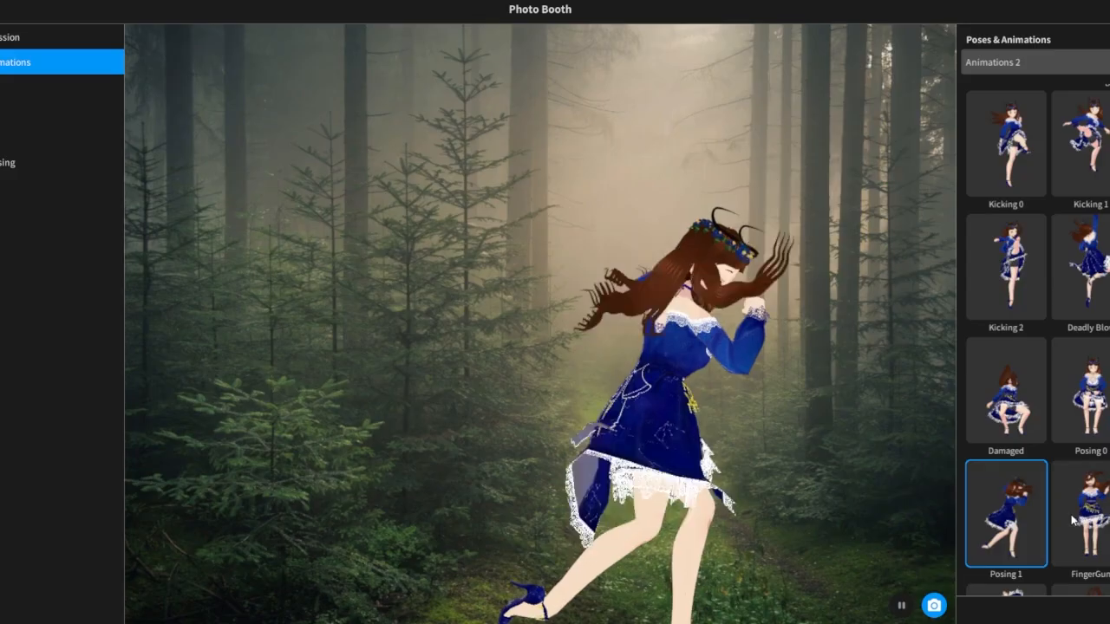
{"action": "left_click", "coordinate": [1072, 520]}
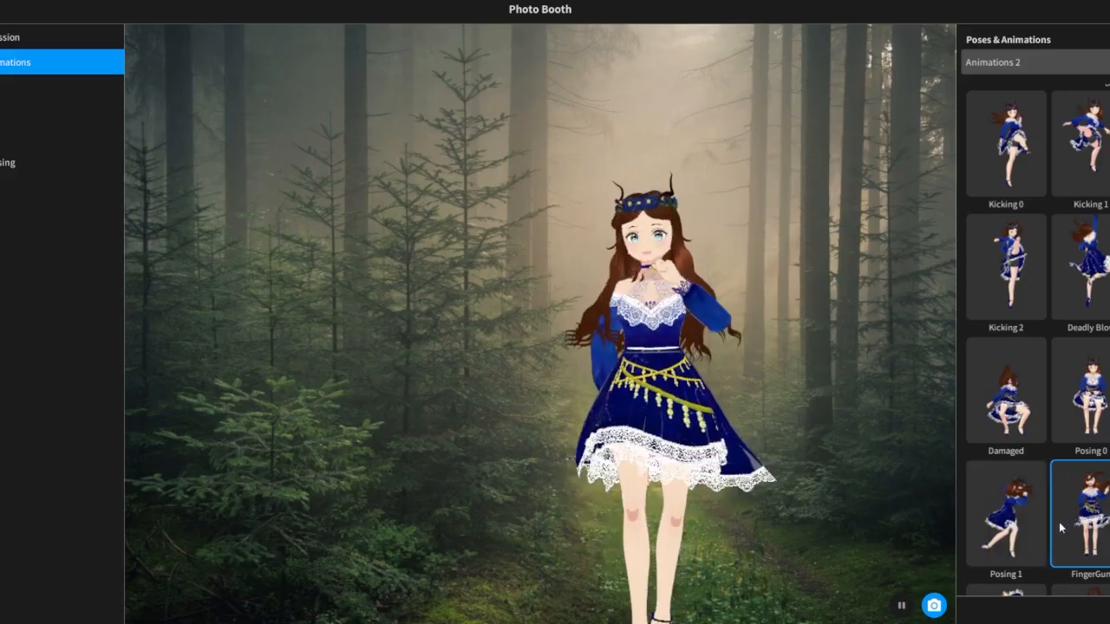
Look through the remaining Animations 2 entries and switch the pose type to Posing.
{"action": "scroll", "coordinate": [1058, 522], "scroll_direction": "down", "scroll_amount": 2}
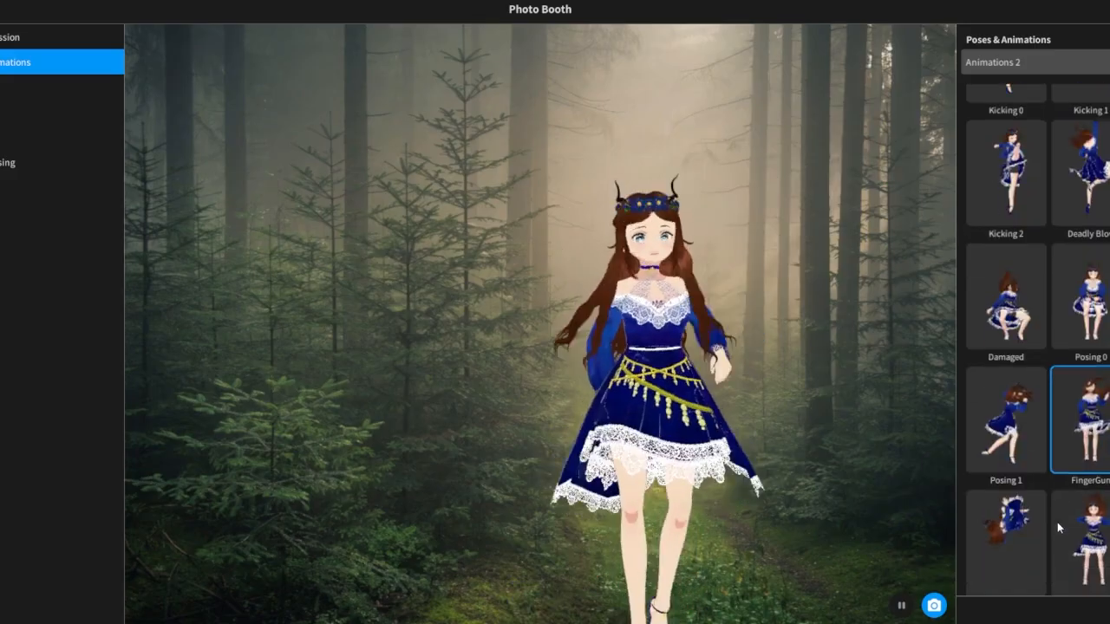
{"action": "scroll", "coordinate": [1052, 523], "scroll_direction": "down", "scroll_amount": 2}
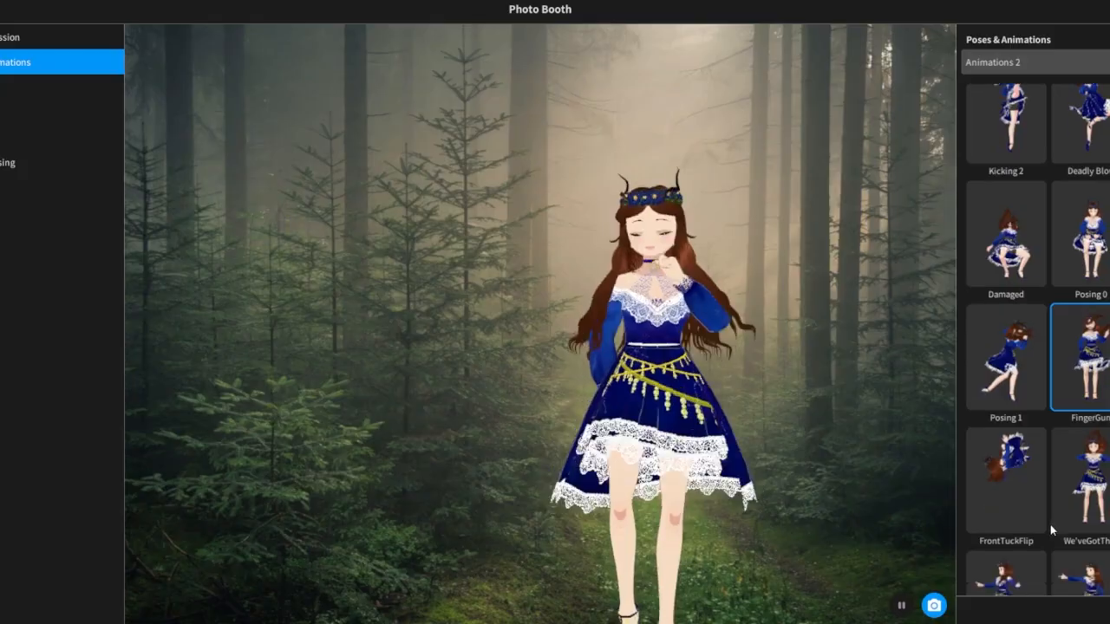
{"action": "scroll", "coordinate": [1049, 526], "scroll_direction": "down", "scroll_amount": 5}
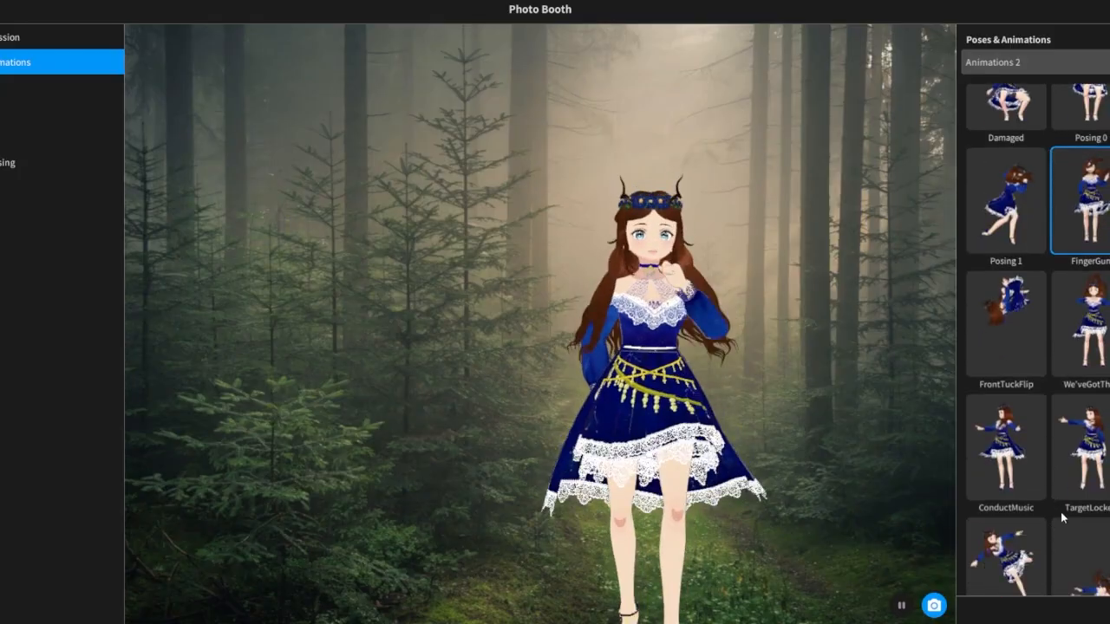
{"action": "scroll", "coordinate": [1063, 508], "scroll_direction": "down", "scroll_amount": 4}
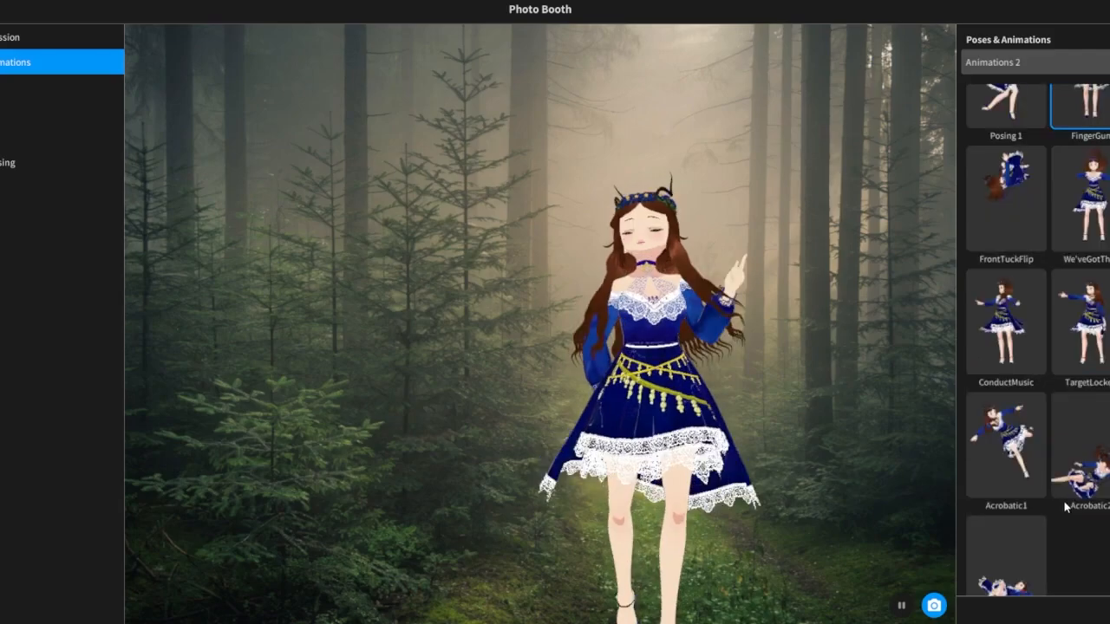
{"action": "scroll", "coordinate": [1066, 505], "scroll_direction": "down", "scroll_amount": 2}
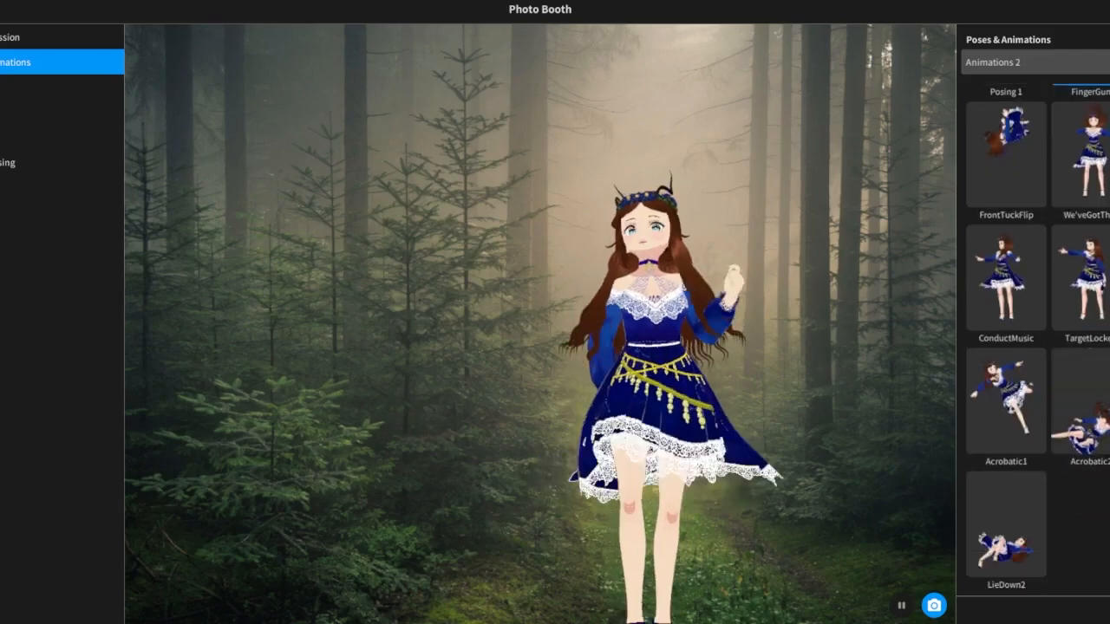
{"action": "left_click", "coordinate": [1102, 67]}
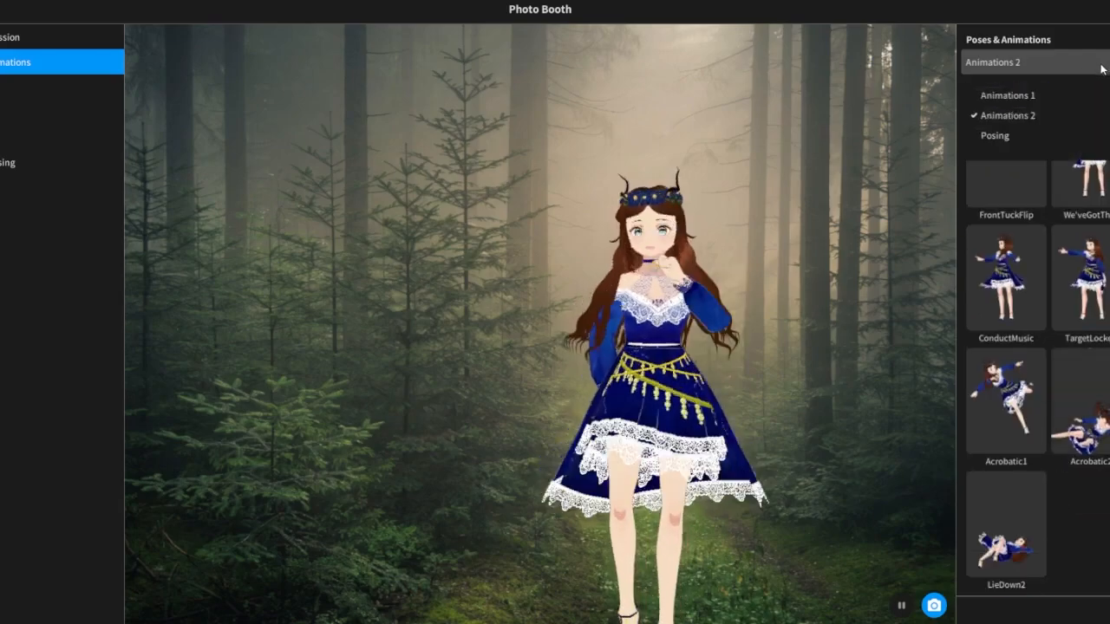
{"action": "left_click", "coordinate": [995, 136]}
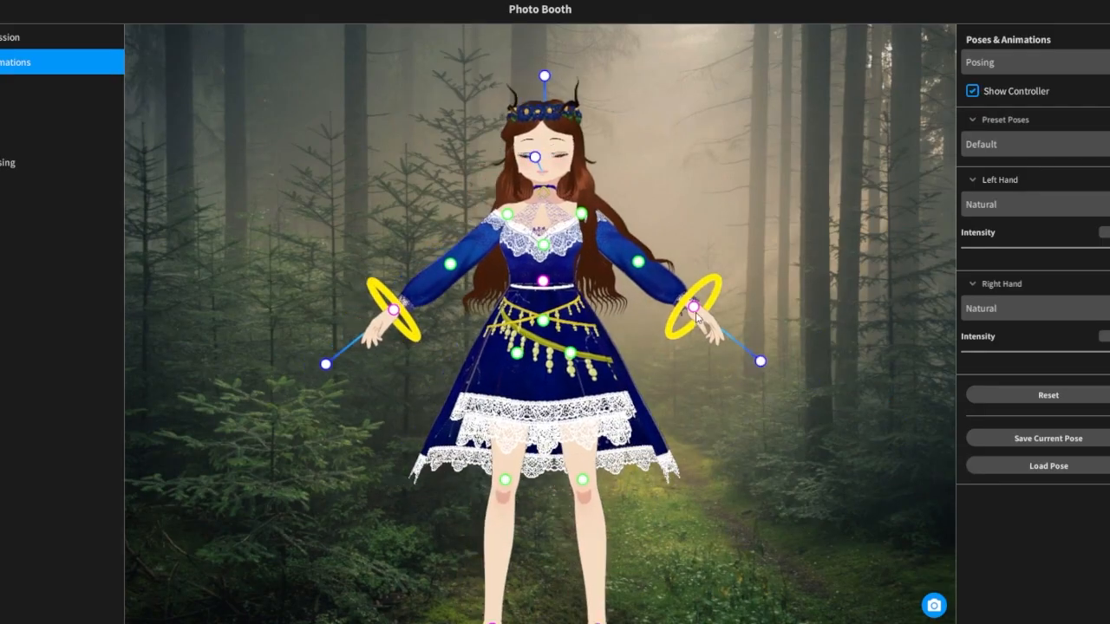
Try bending the character's left arm in toward the waist by repositioning its hand and elbow, and reset the pose.
{"action": "left_click_drag", "start_coordinate": [694, 310], "coordinate": [682, 296]}
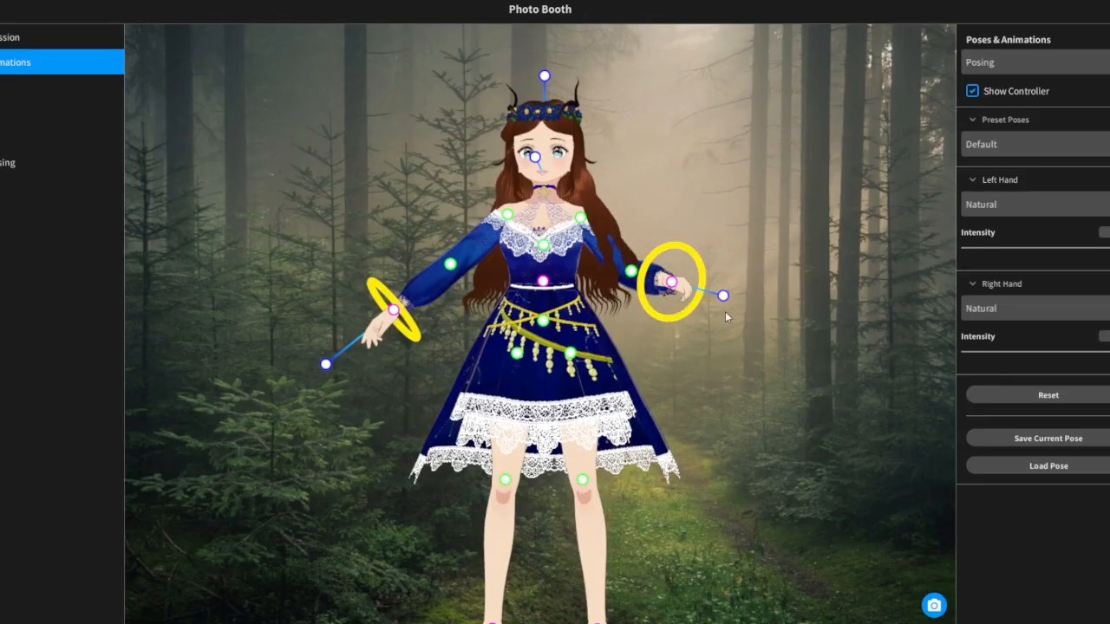
{"action": "left_click_drag", "start_coordinate": [723, 296], "coordinate": [717, 328]}
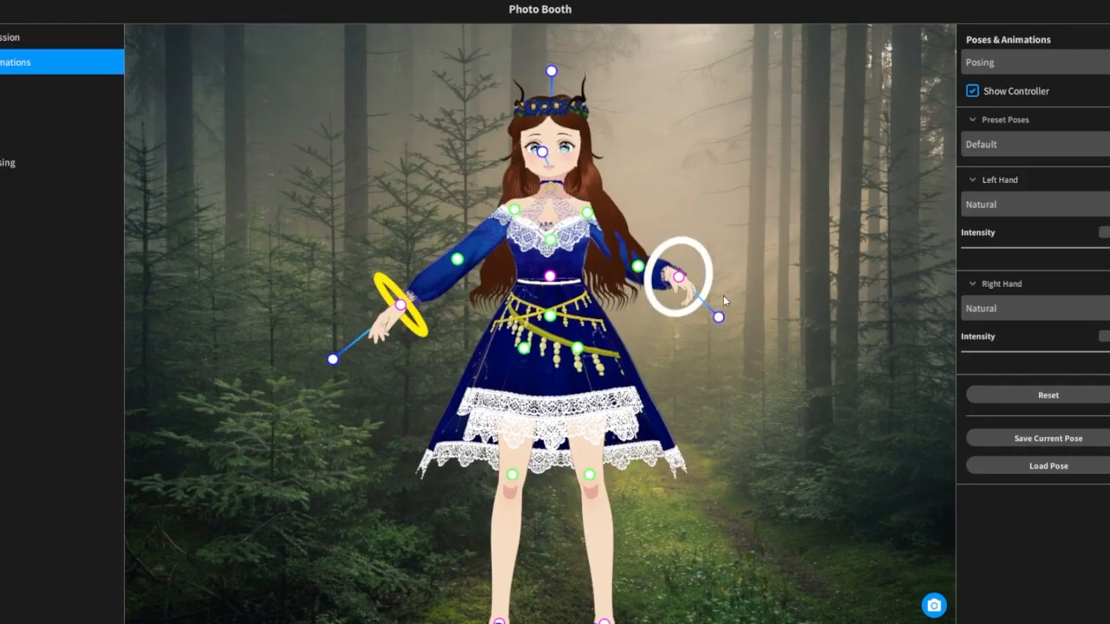
{"action": "right_click_drag", "start_coordinate": [723, 296], "coordinate": [712, 266]}
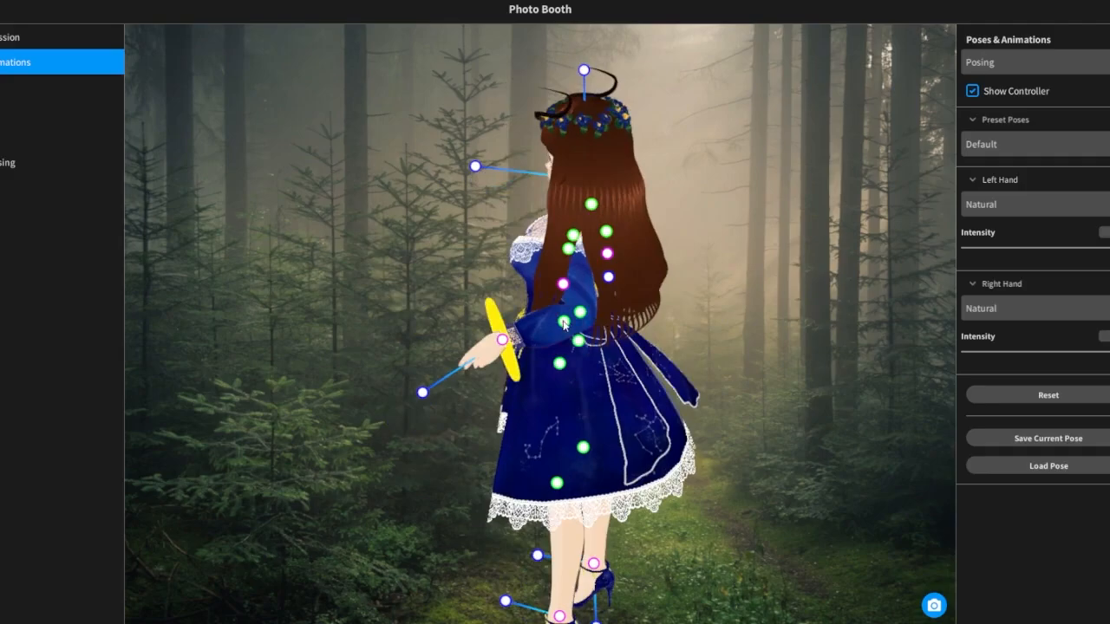
{"action": "left_click_drag", "start_coordinate": [564, 323], "coordinate": [578, 348]}
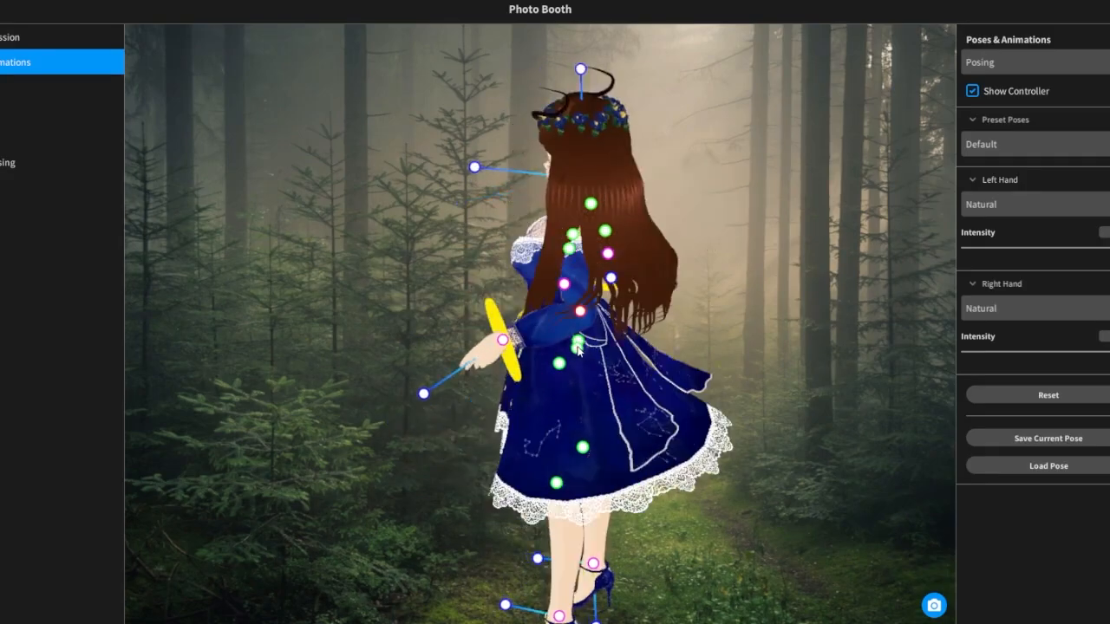
{"action": "right_click_drag", "start_coordinate": [799, 317], "coordinate": [729, 321]}
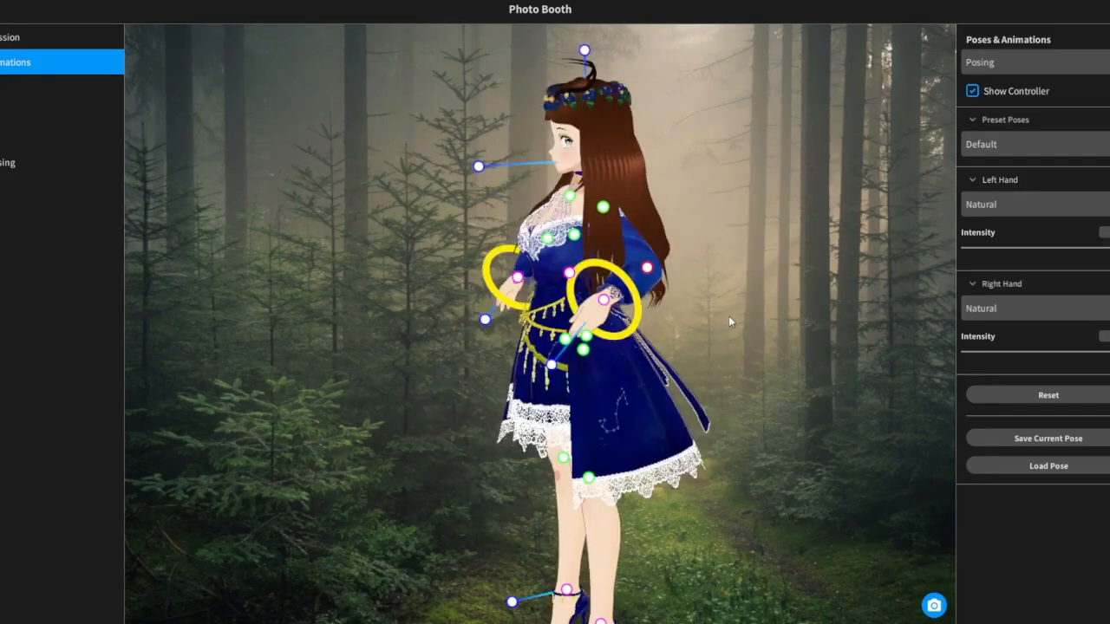
{"action": "right_click_drag", "start_coordinate": [798, 317], "coordinate": [696, 296]}
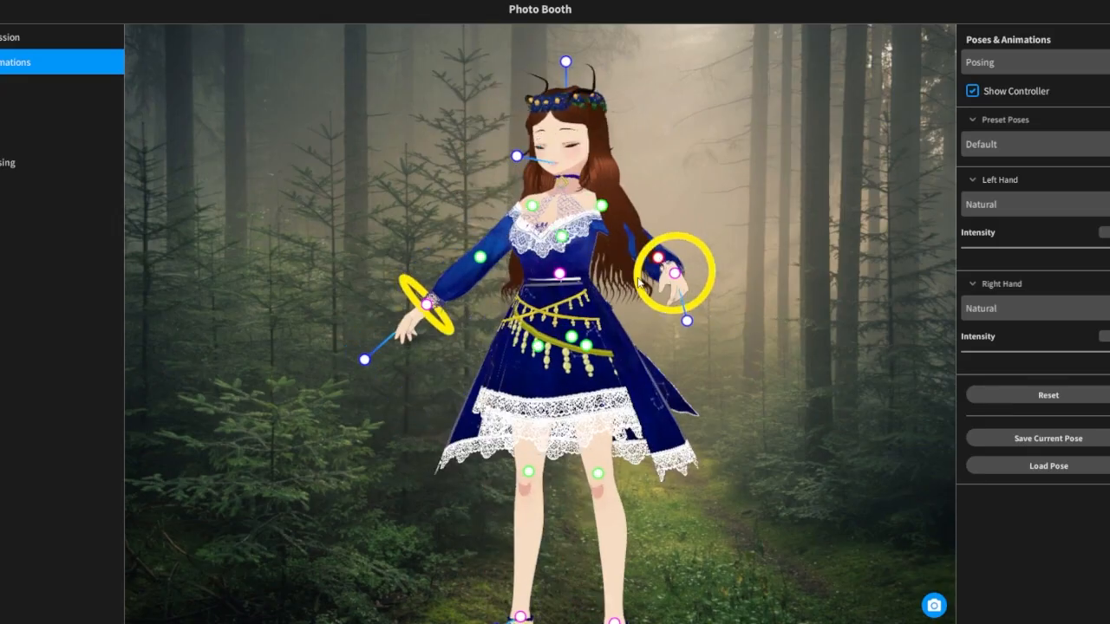
{"action": "left_click_drag", "start_coordinate": [633, 297], "coordinate": [628, 302]}
{"action": "mouse_move", "coordinate": [623, 310]}
{"action": "left_mouse_down"}
{"action": "mouse_move", "coordinate": [656, 261]}
{"action": "mouse_move", "coordinate": [616, 292]}
{"action": "left_mouse_up"}
{"action": "right_click_drag", "start_coordinate": [757, 279], "coordinate": [364, 148]}
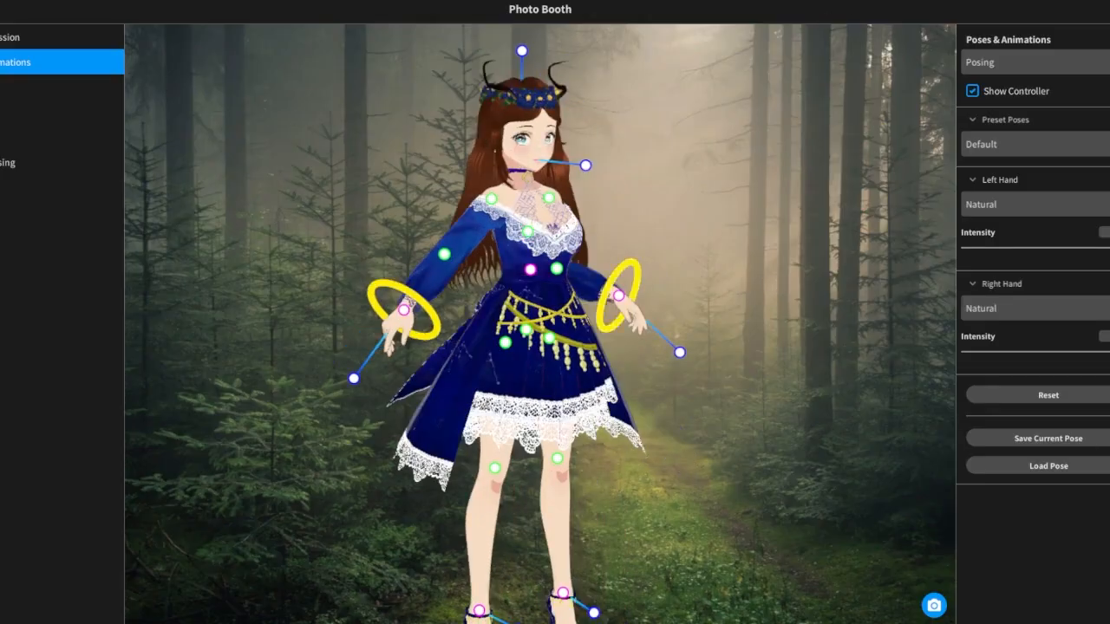
{"action": "left_click", "coordinate": [1100, 396]}
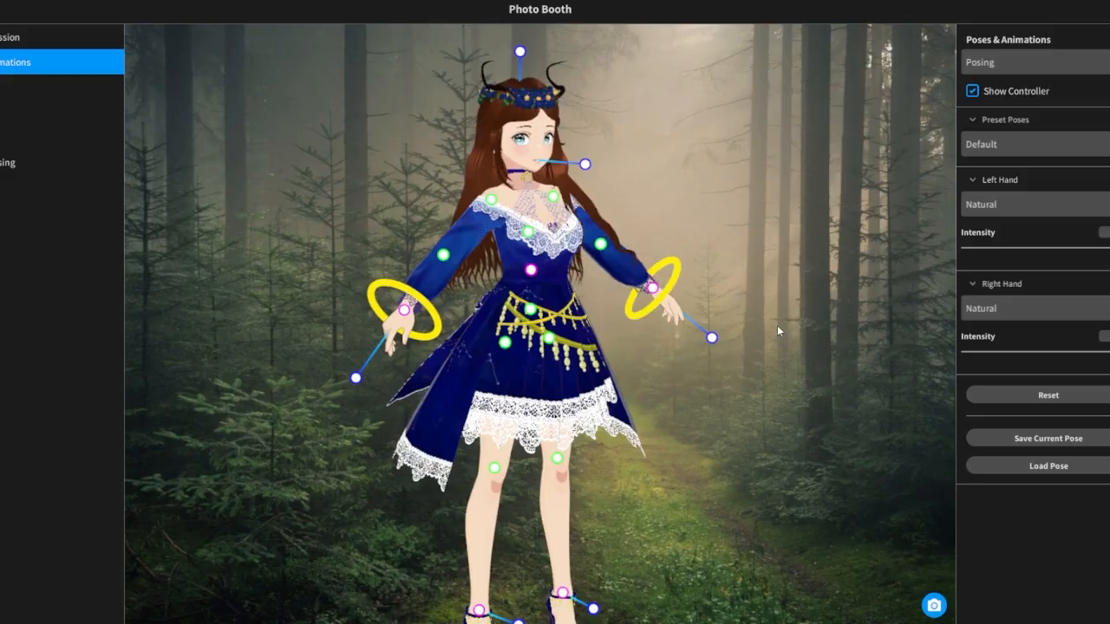
Reposition the character's right shoulder, elbow and hand to bring the right arm forward in front of the body.
{"action": "right_click_drag", "start_coordinate": [777, 325], "coordinate": [806, 347]}
{"action": "left_click", "coordinate": [517, 197]}
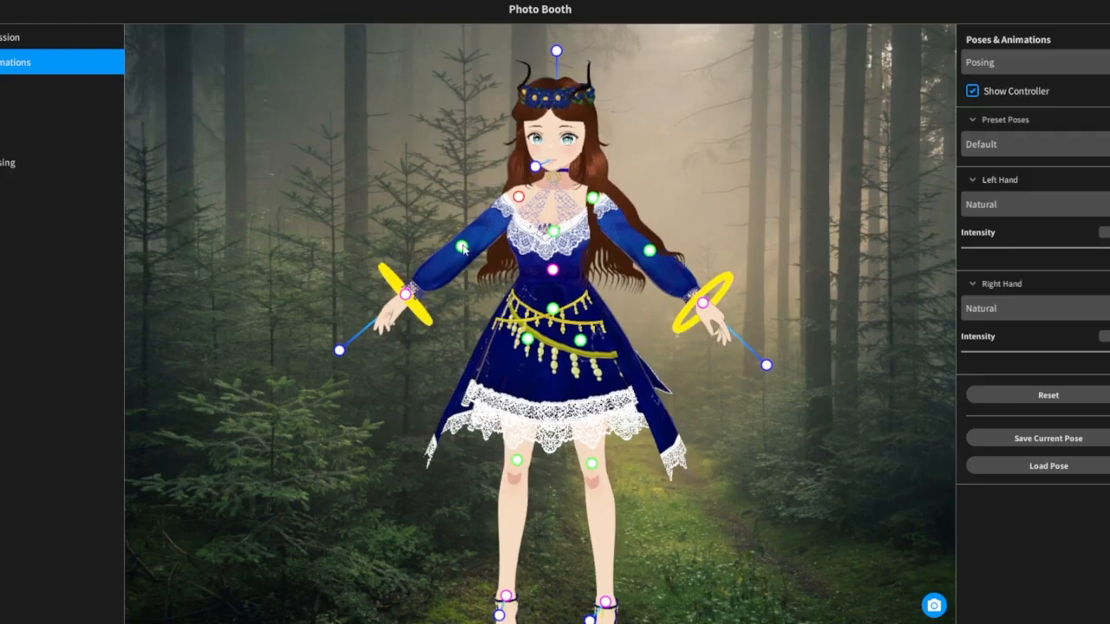
{"action": "mouse_move", "coordinate": [463, 247]}
{"action": "left_mouse_down"}
{"action": "mouse_move", "coordinate": [508, 232]}
{"action": "mouse_move", "coordinate": [488, 207]}
{"action": "mouse_move", "coordinate": [489, 221]}
{"action": "mouse_move", "coordinate": [403, 263]}
{"action": "left_mouse_up"}
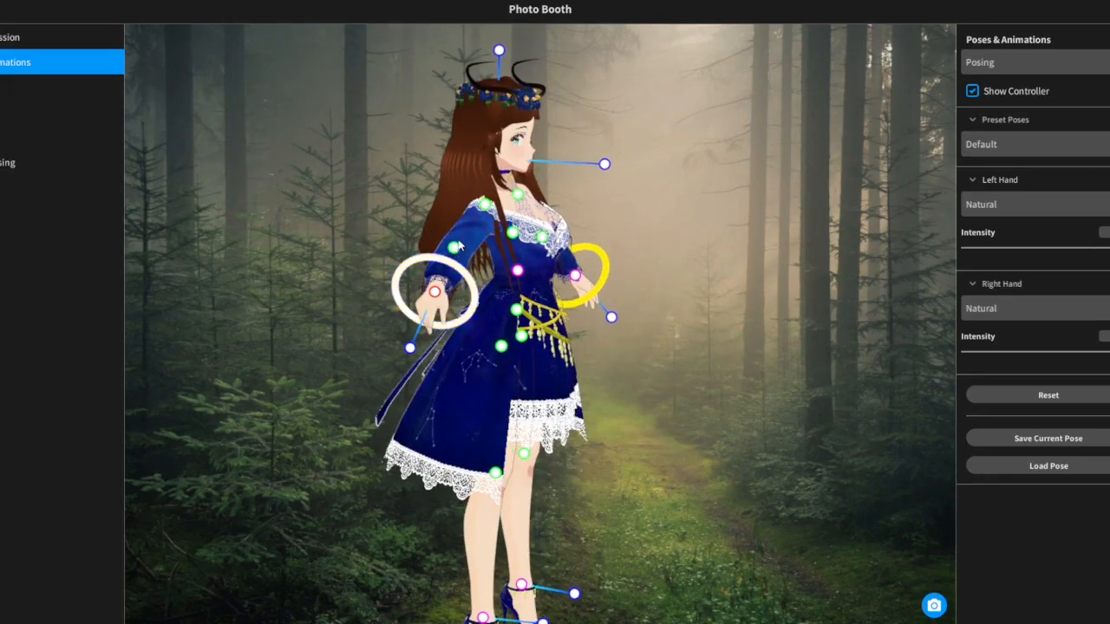
{"action": "left_click_drag", "start_coordinate": [460, 248], "coordinate": [491, 250]}
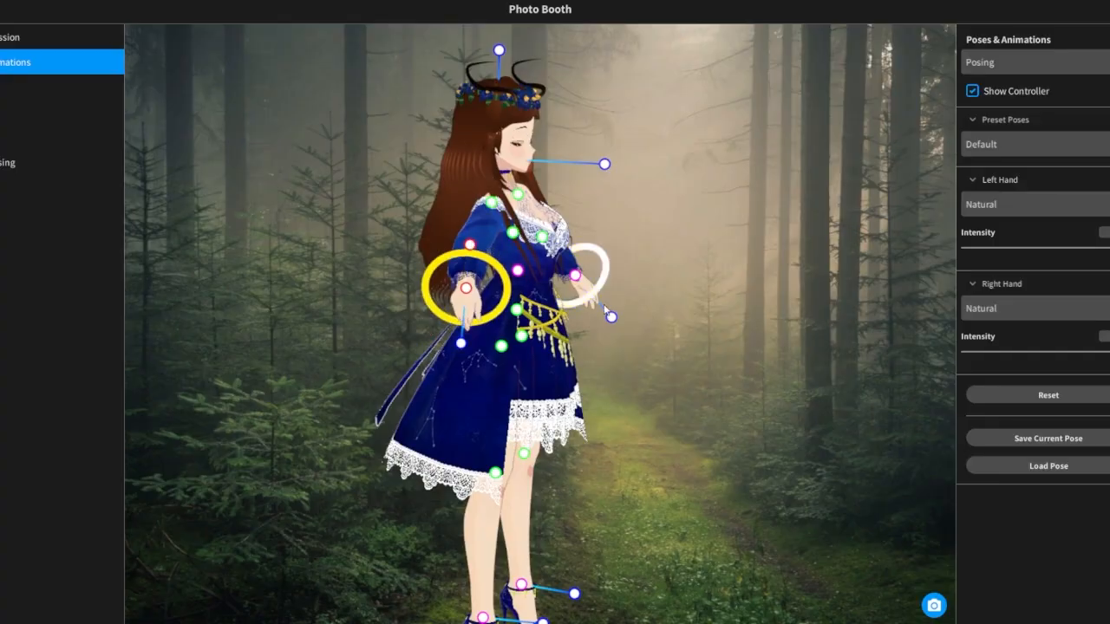
{"action": "right_click_drag", "start_coordinate": [572, 304], "coordinate": [799, 331]}
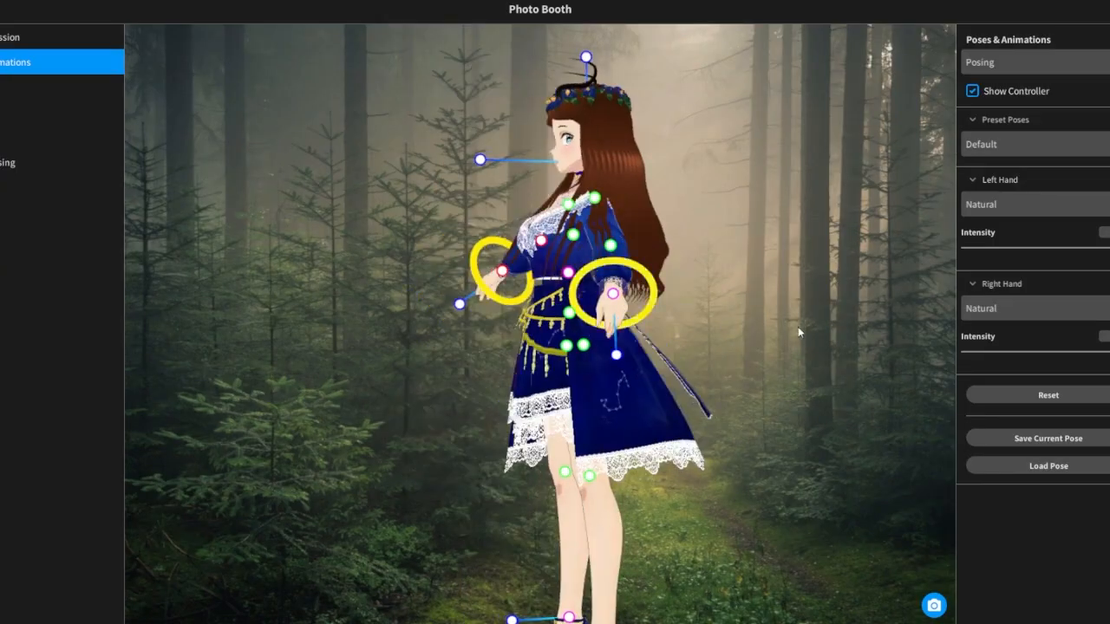